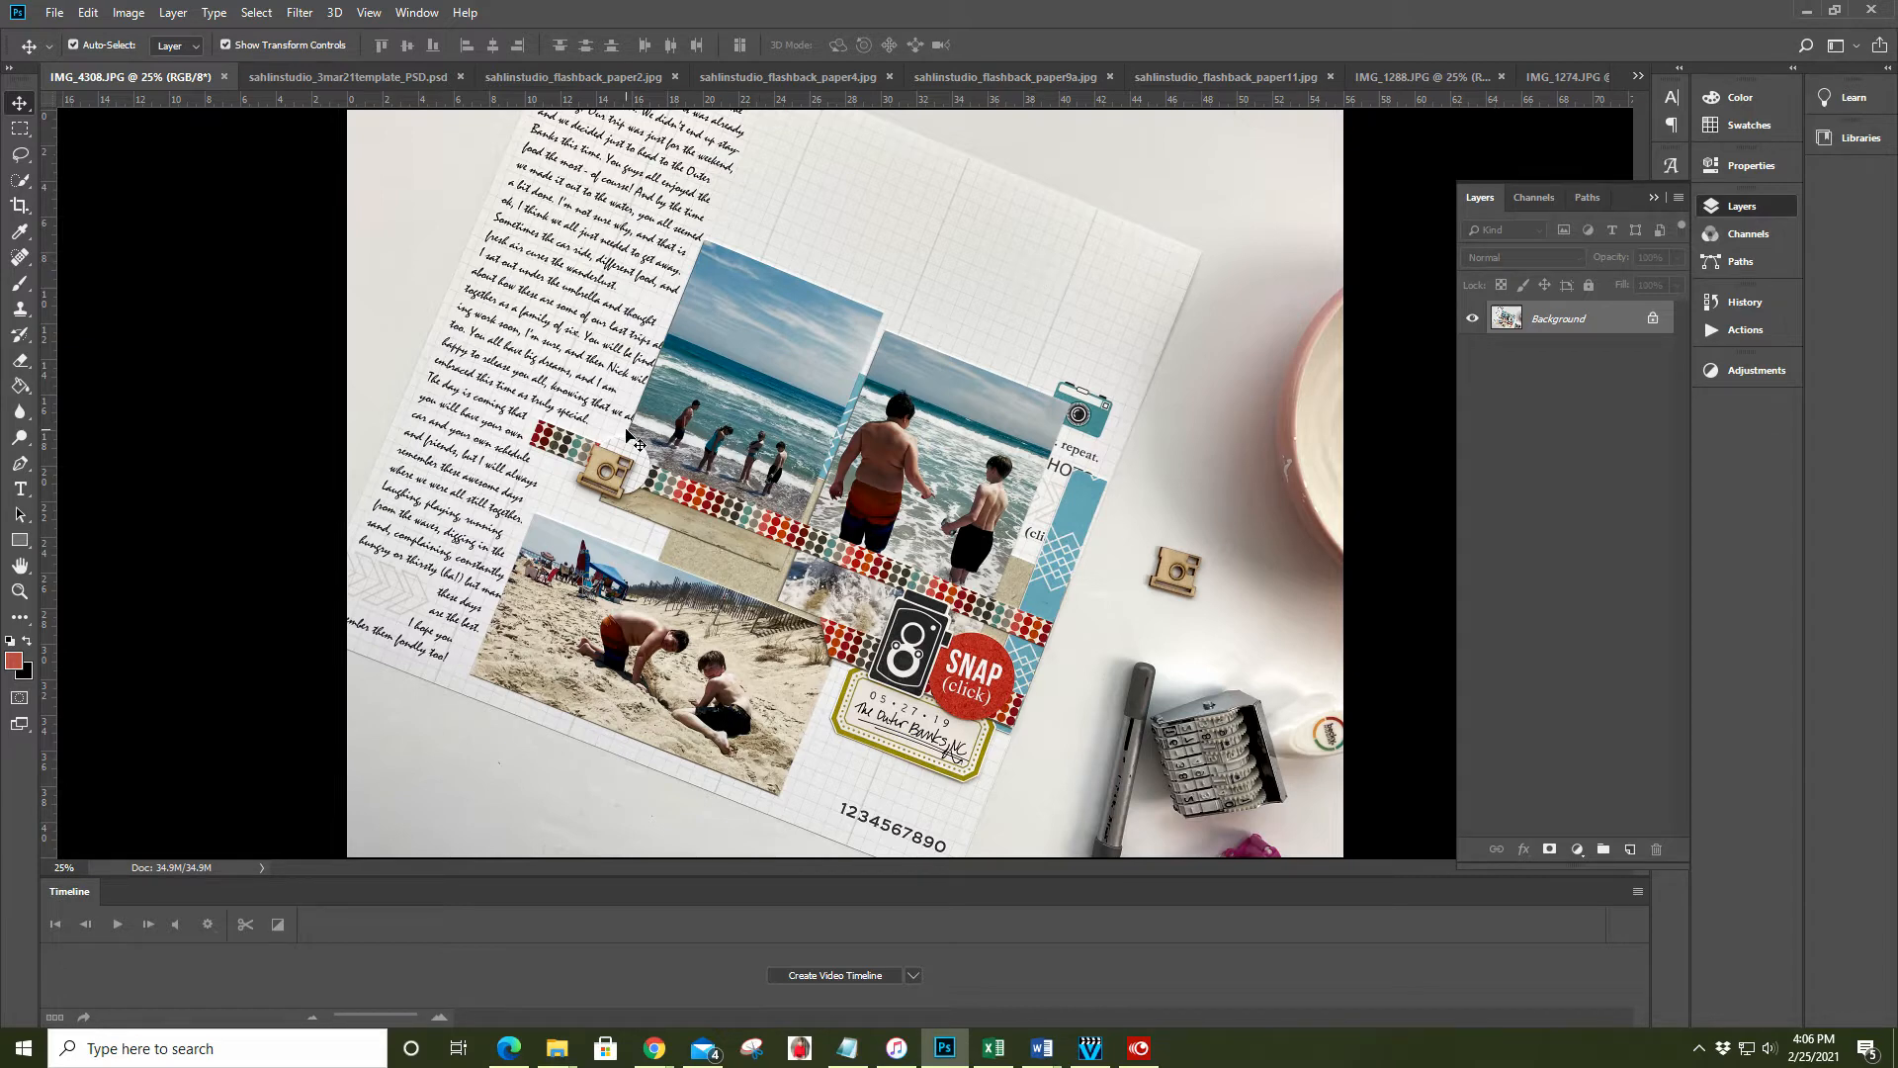
Look through the open scrapbook template, the four flashback papers and the beach photos, ending on IMG_1307.JPG
left_click(360, 77)
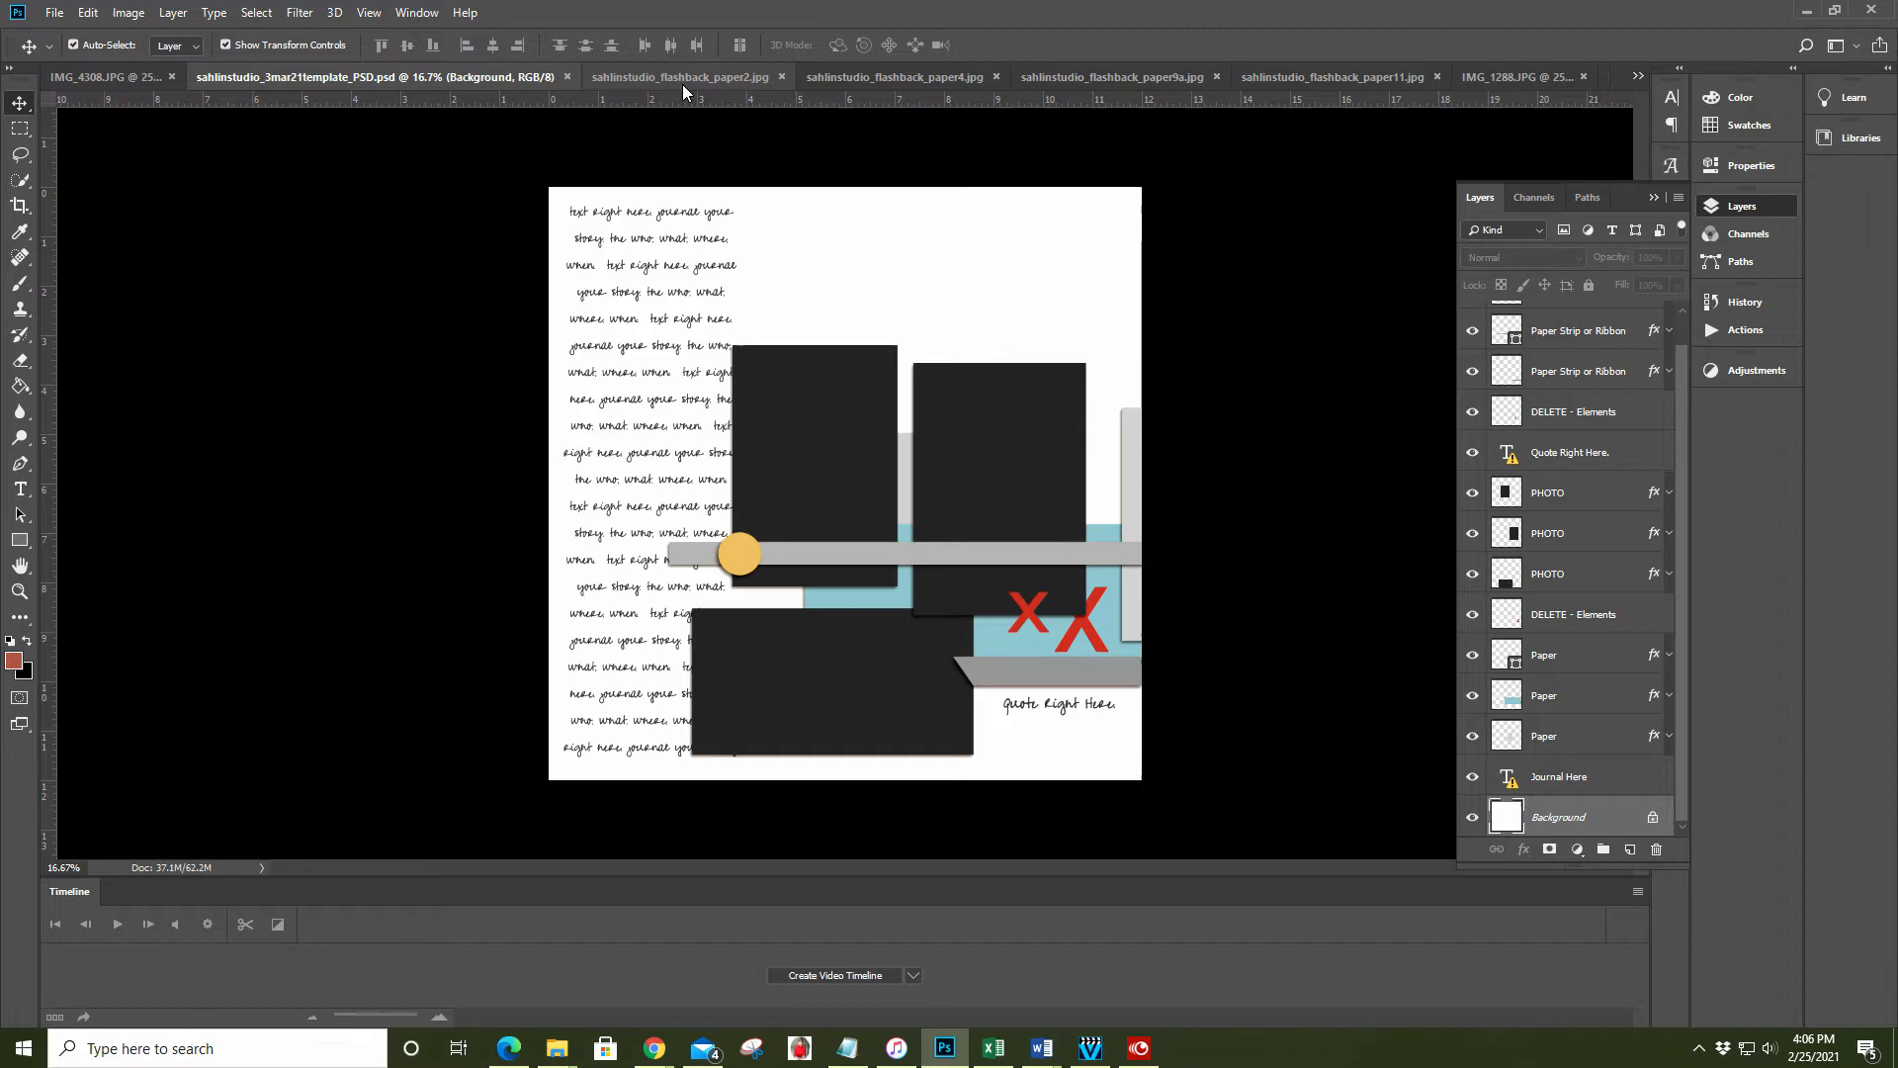
left_click(681, 78)
left_click(905, 80)
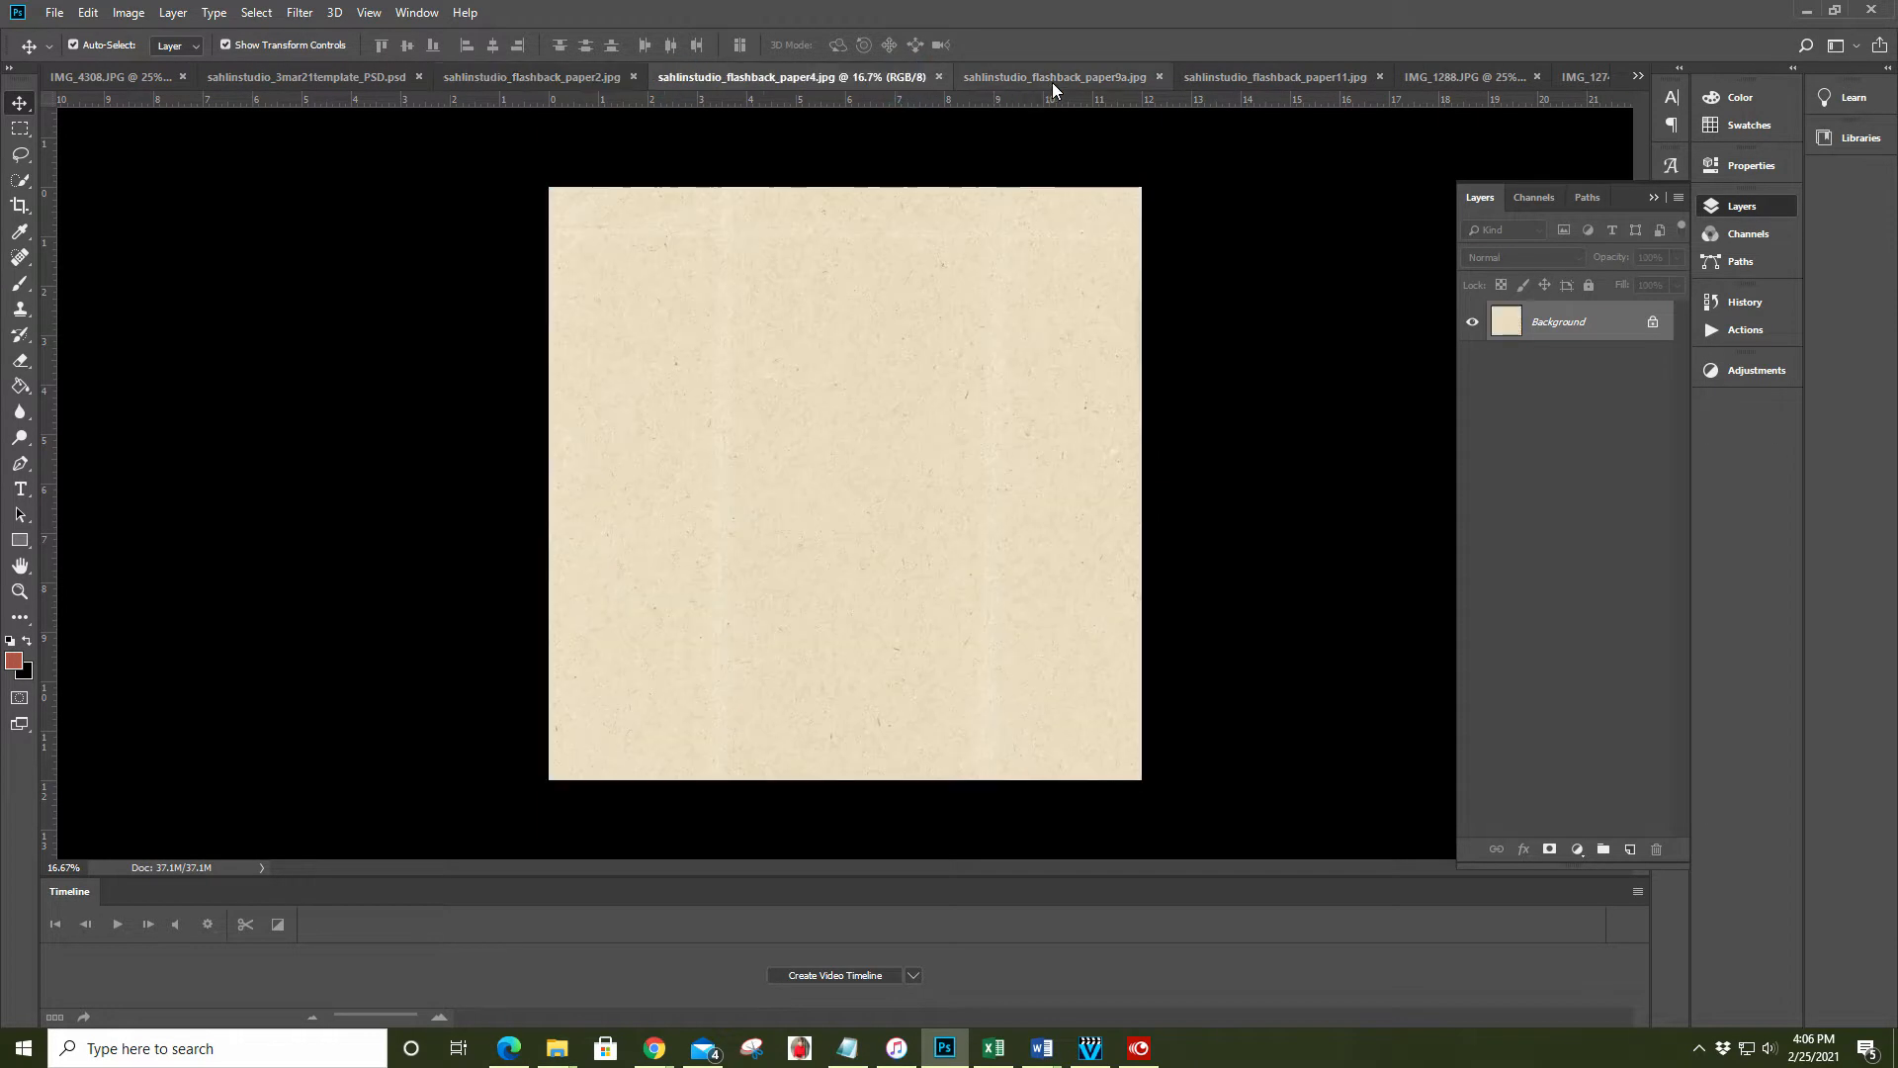
left_click(1051, 80)
left_click(1295, 81)
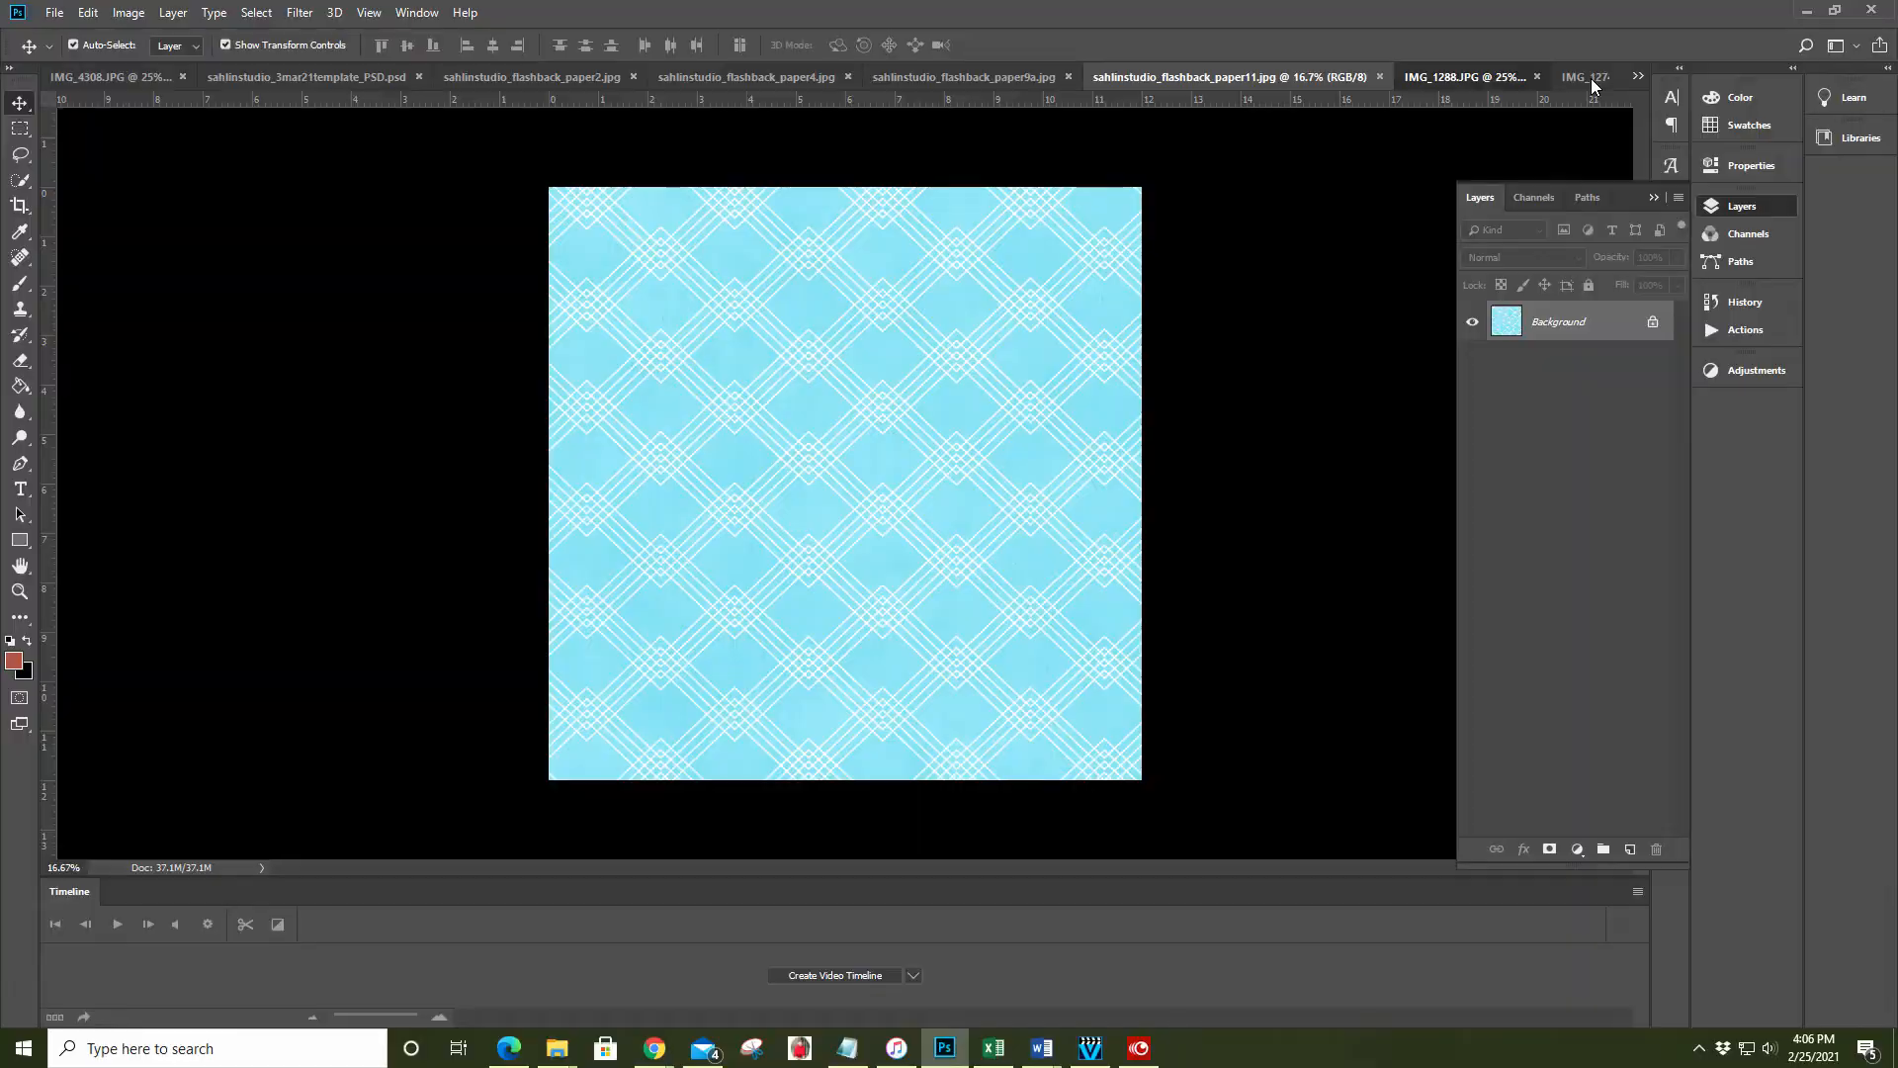
key("ctrl+Tab")
key("ctrl+Tab")
left_click(1640, 76)
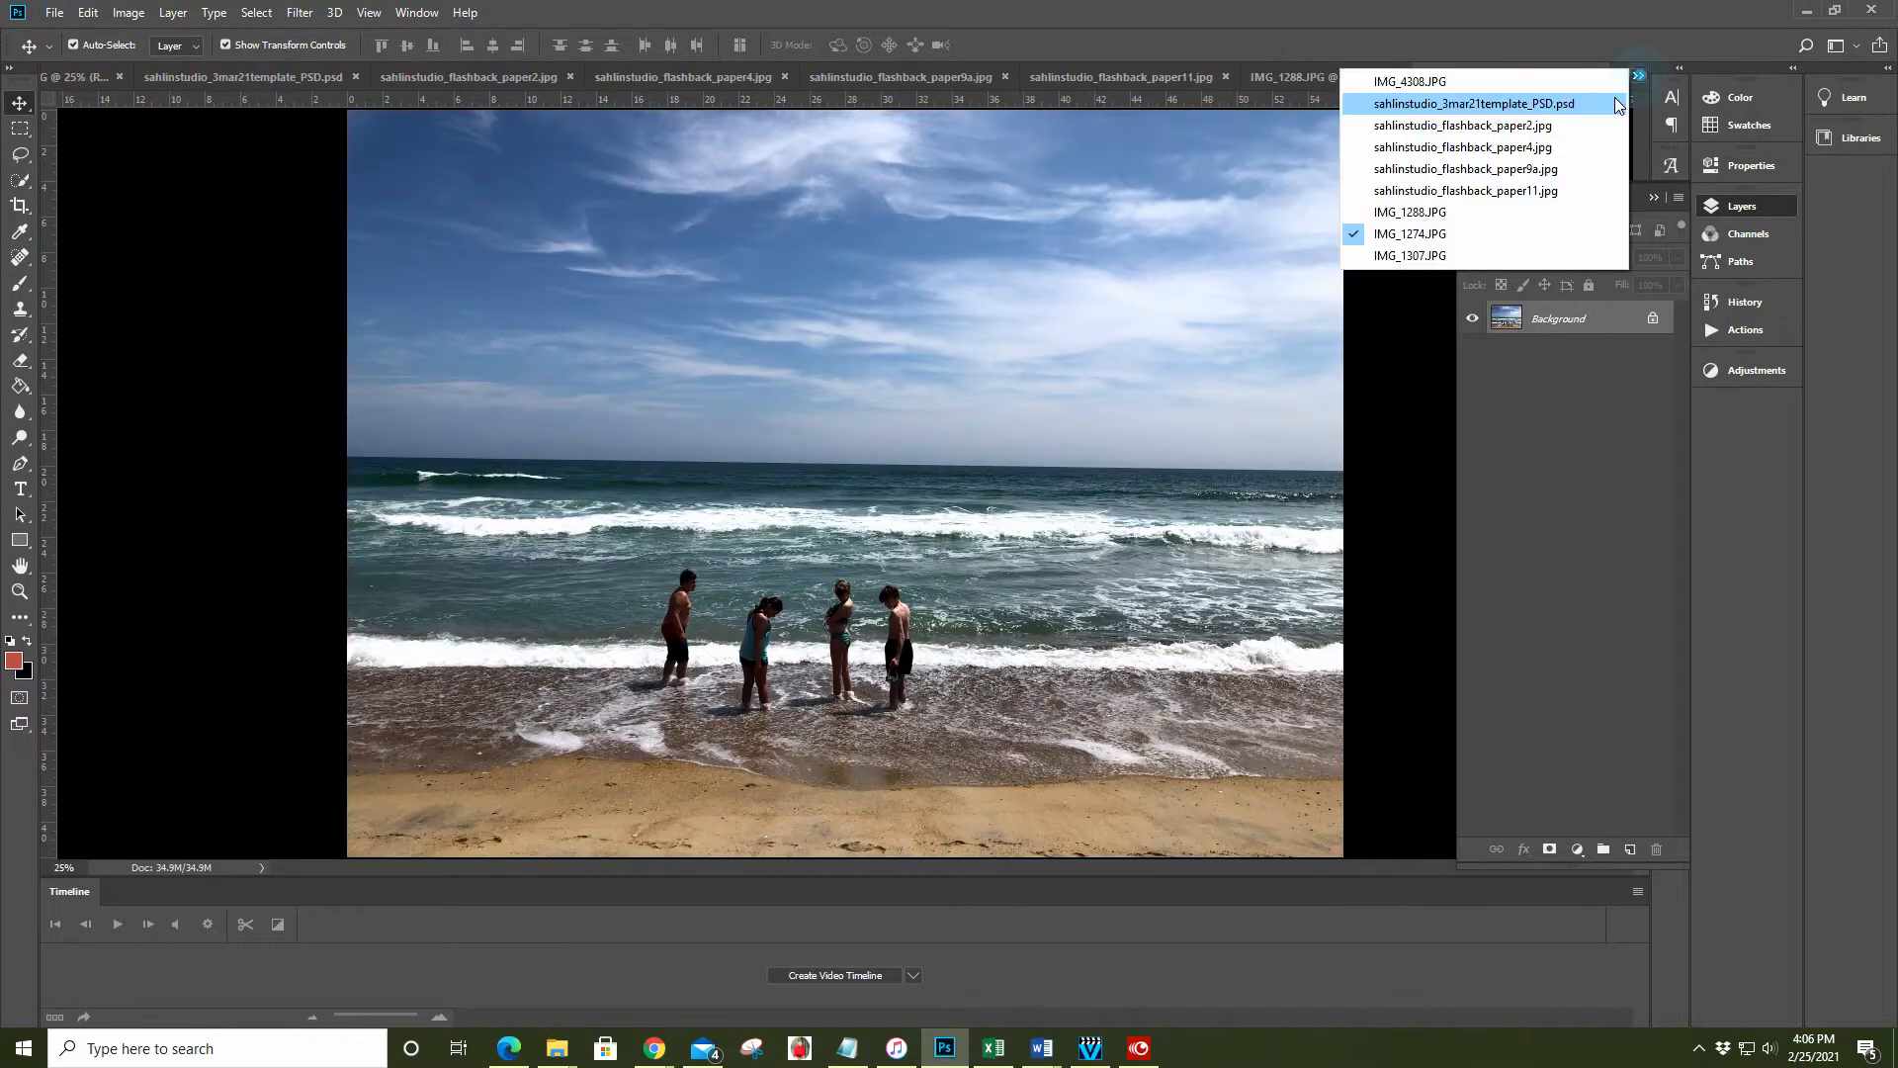
left_click(1454, 254)
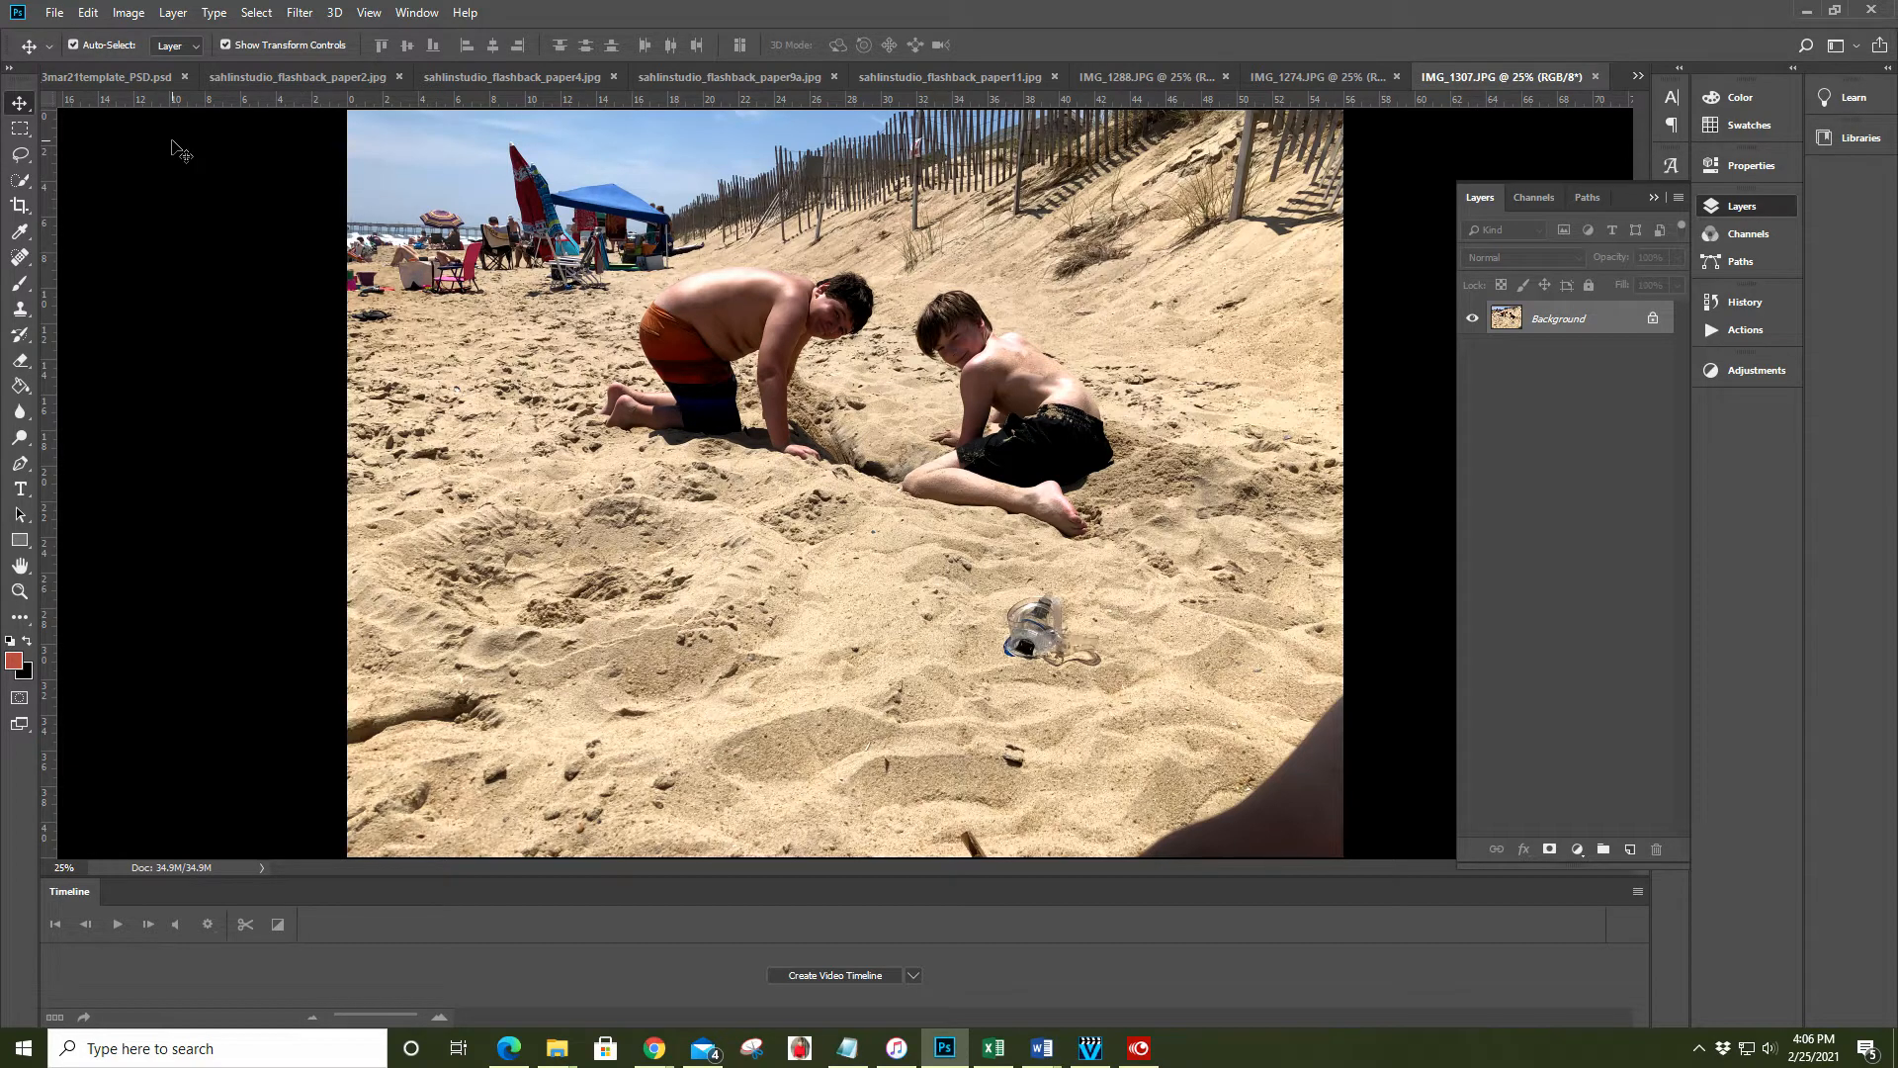
Return to sahlinstudio_3mar21template_PSD.psd and identify the second upright photo placeholder's layer by toggling its visibility off and on
left_click(414, 12)
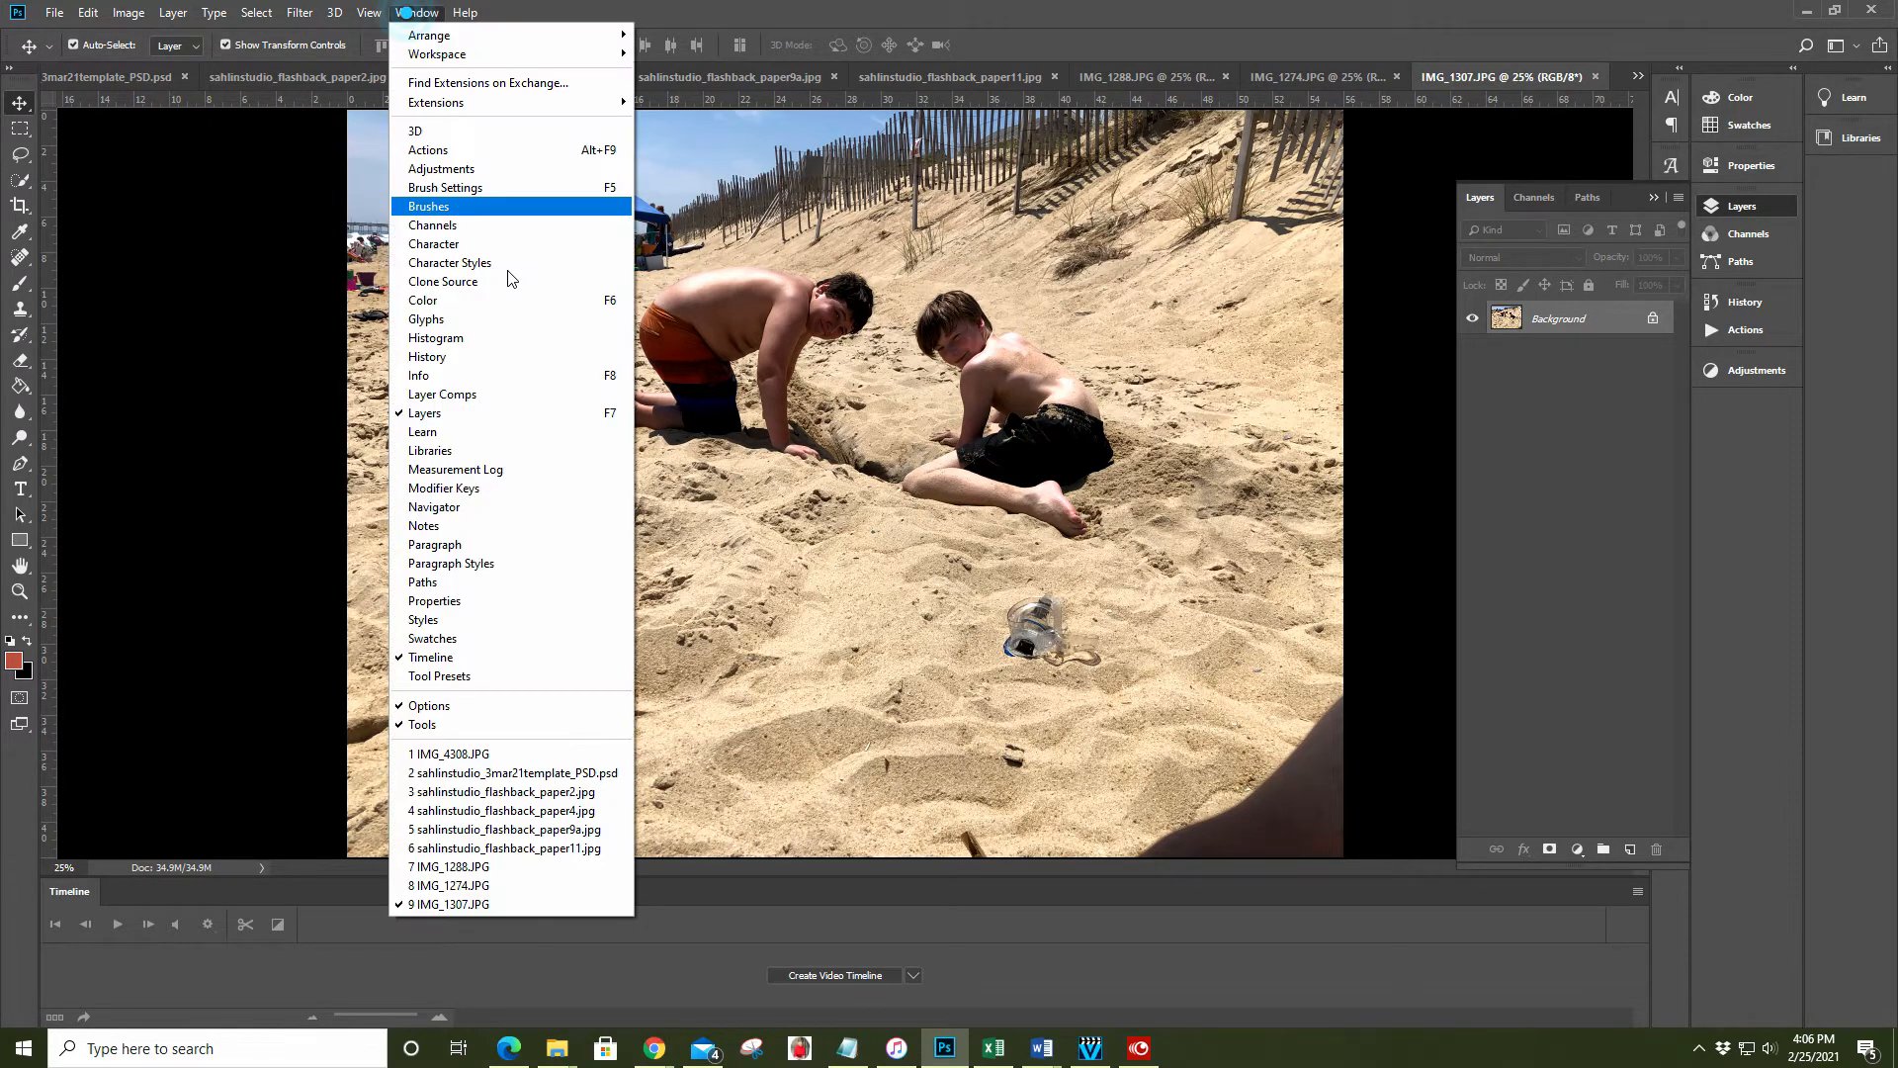
left_click(487, 778)
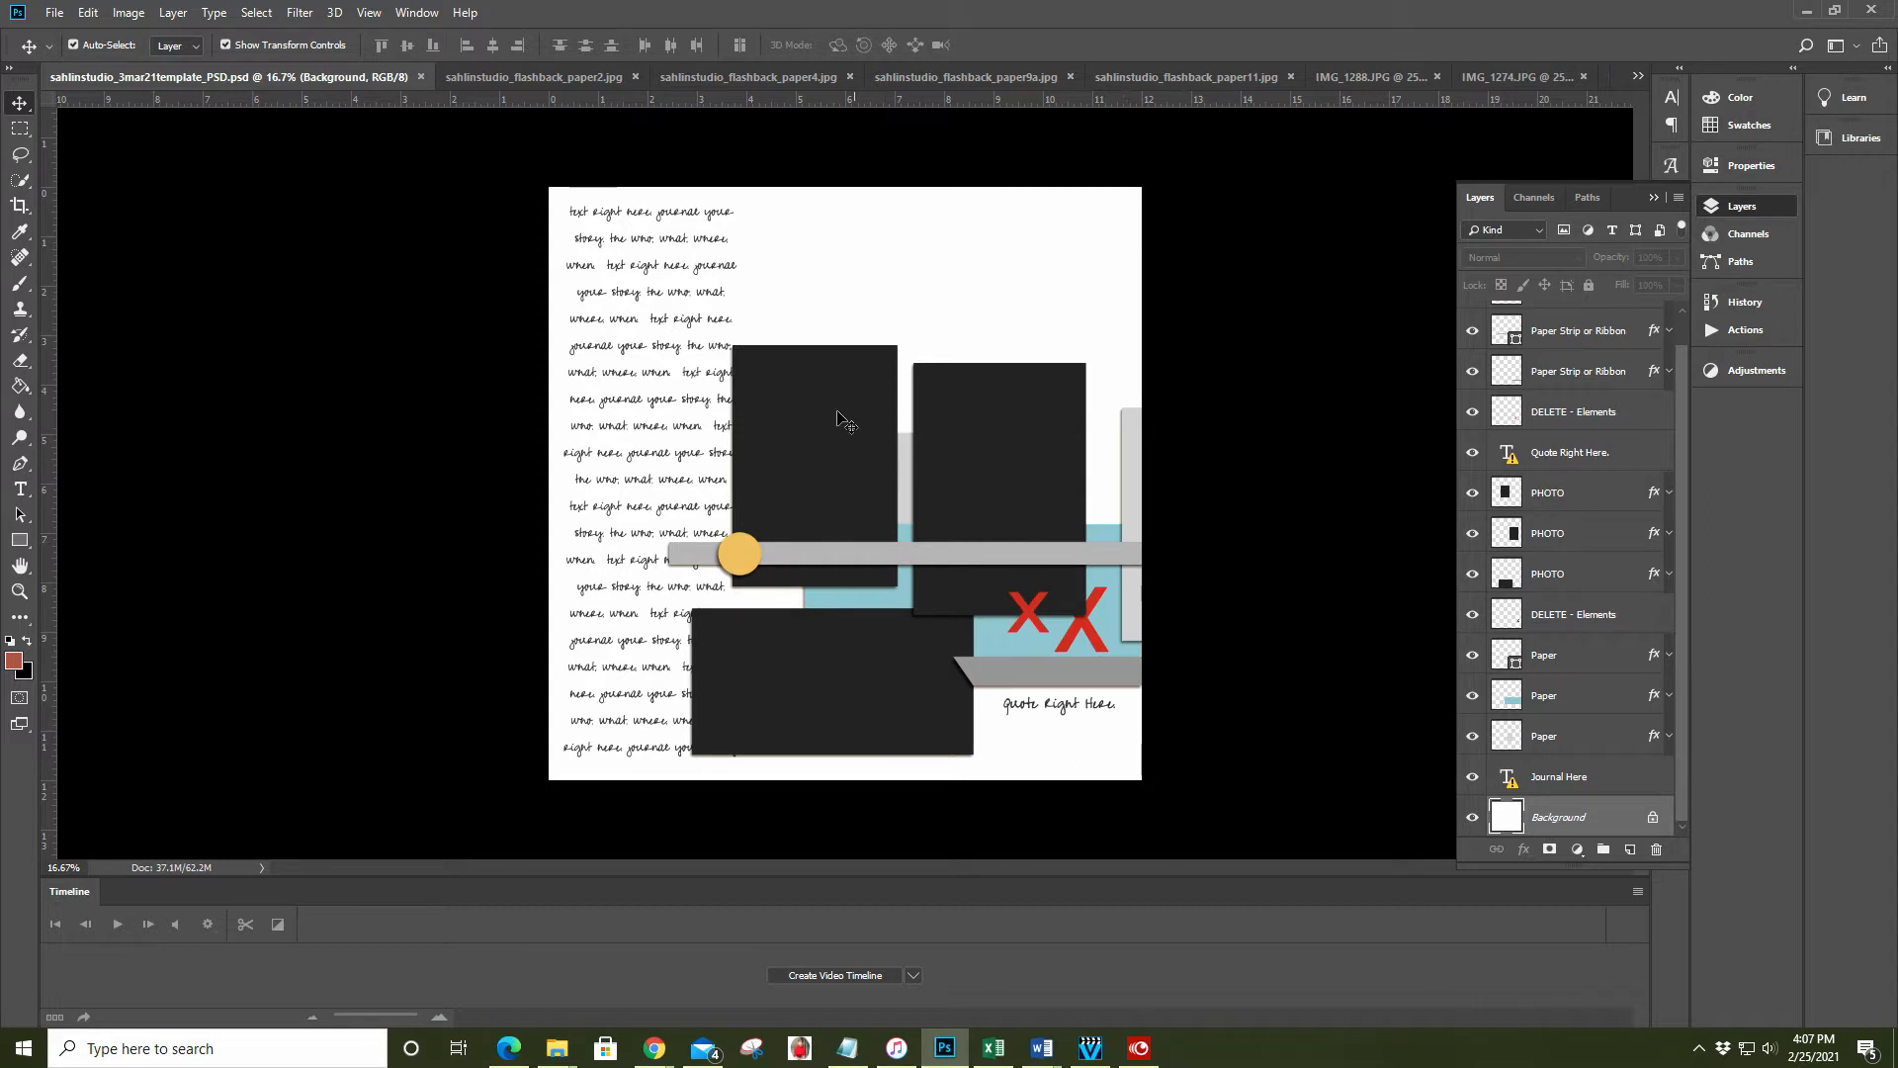
left_click(782, 391)
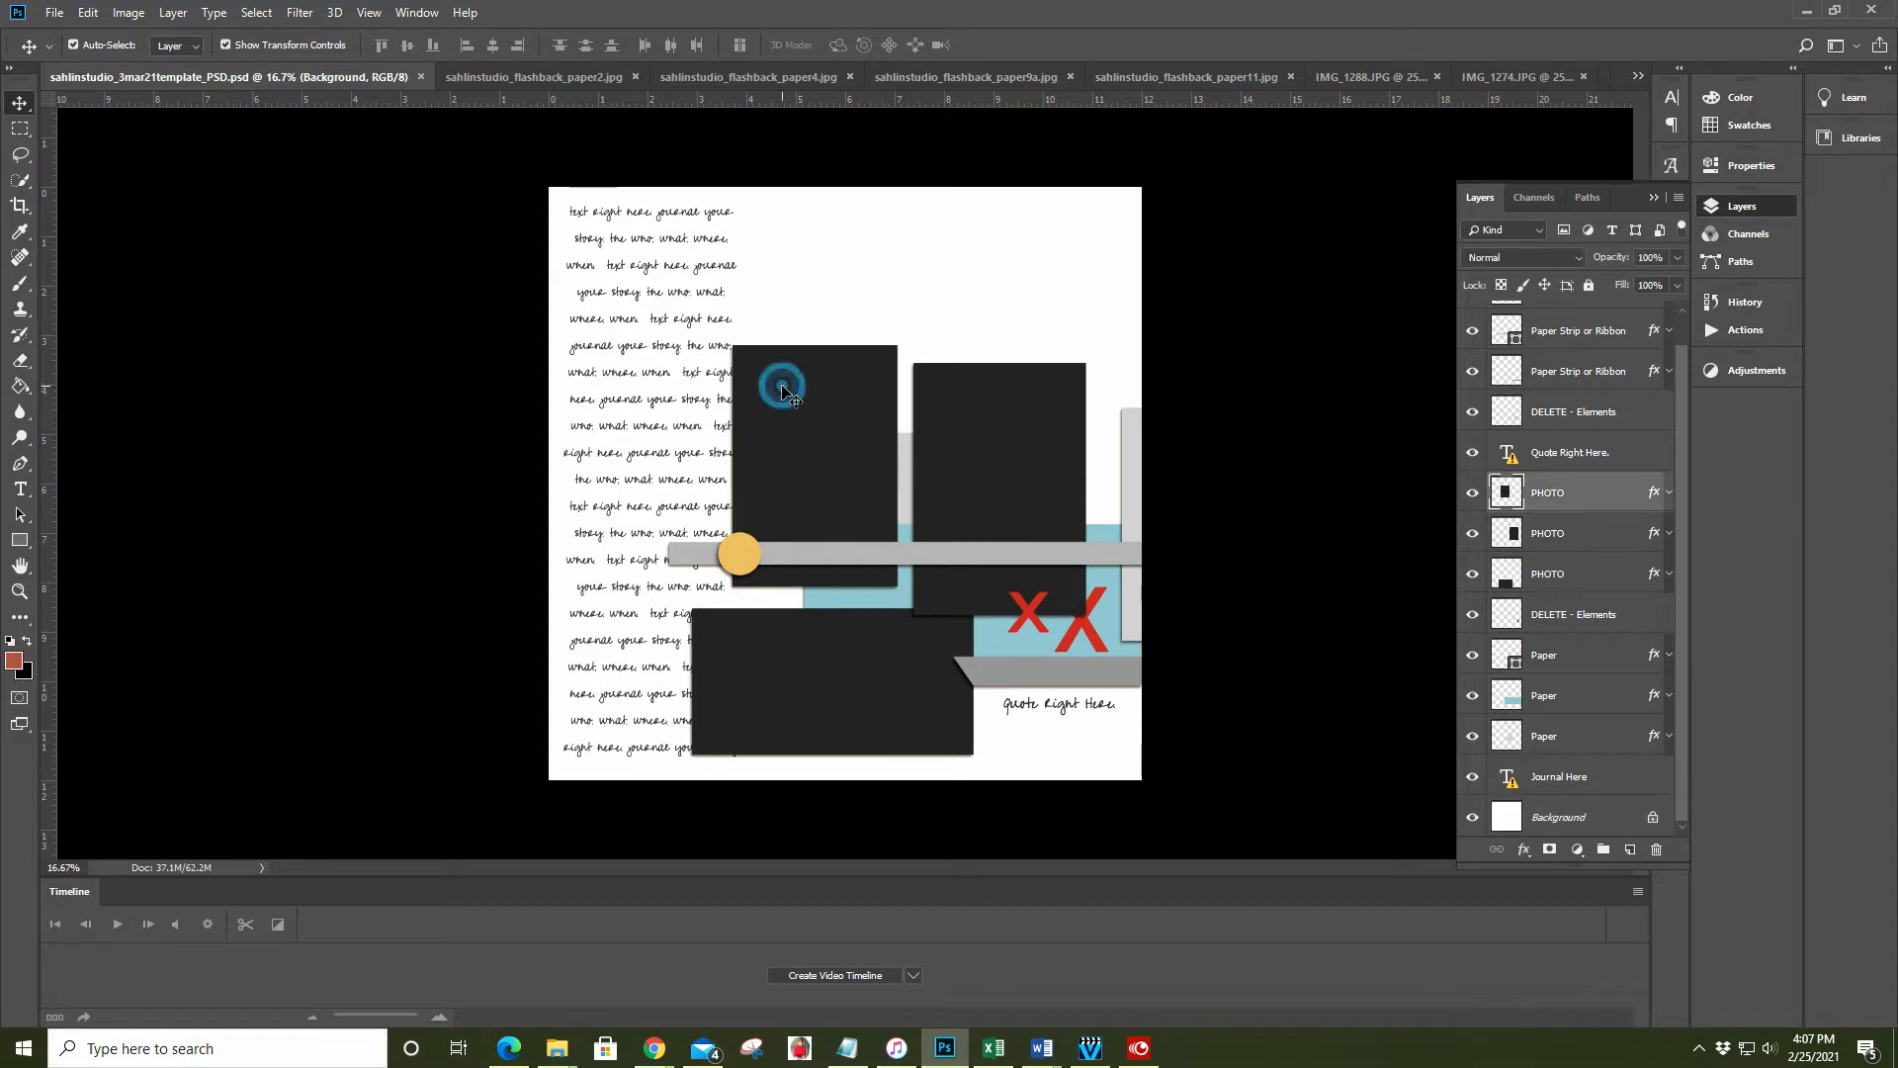
left_click(1014, 398)
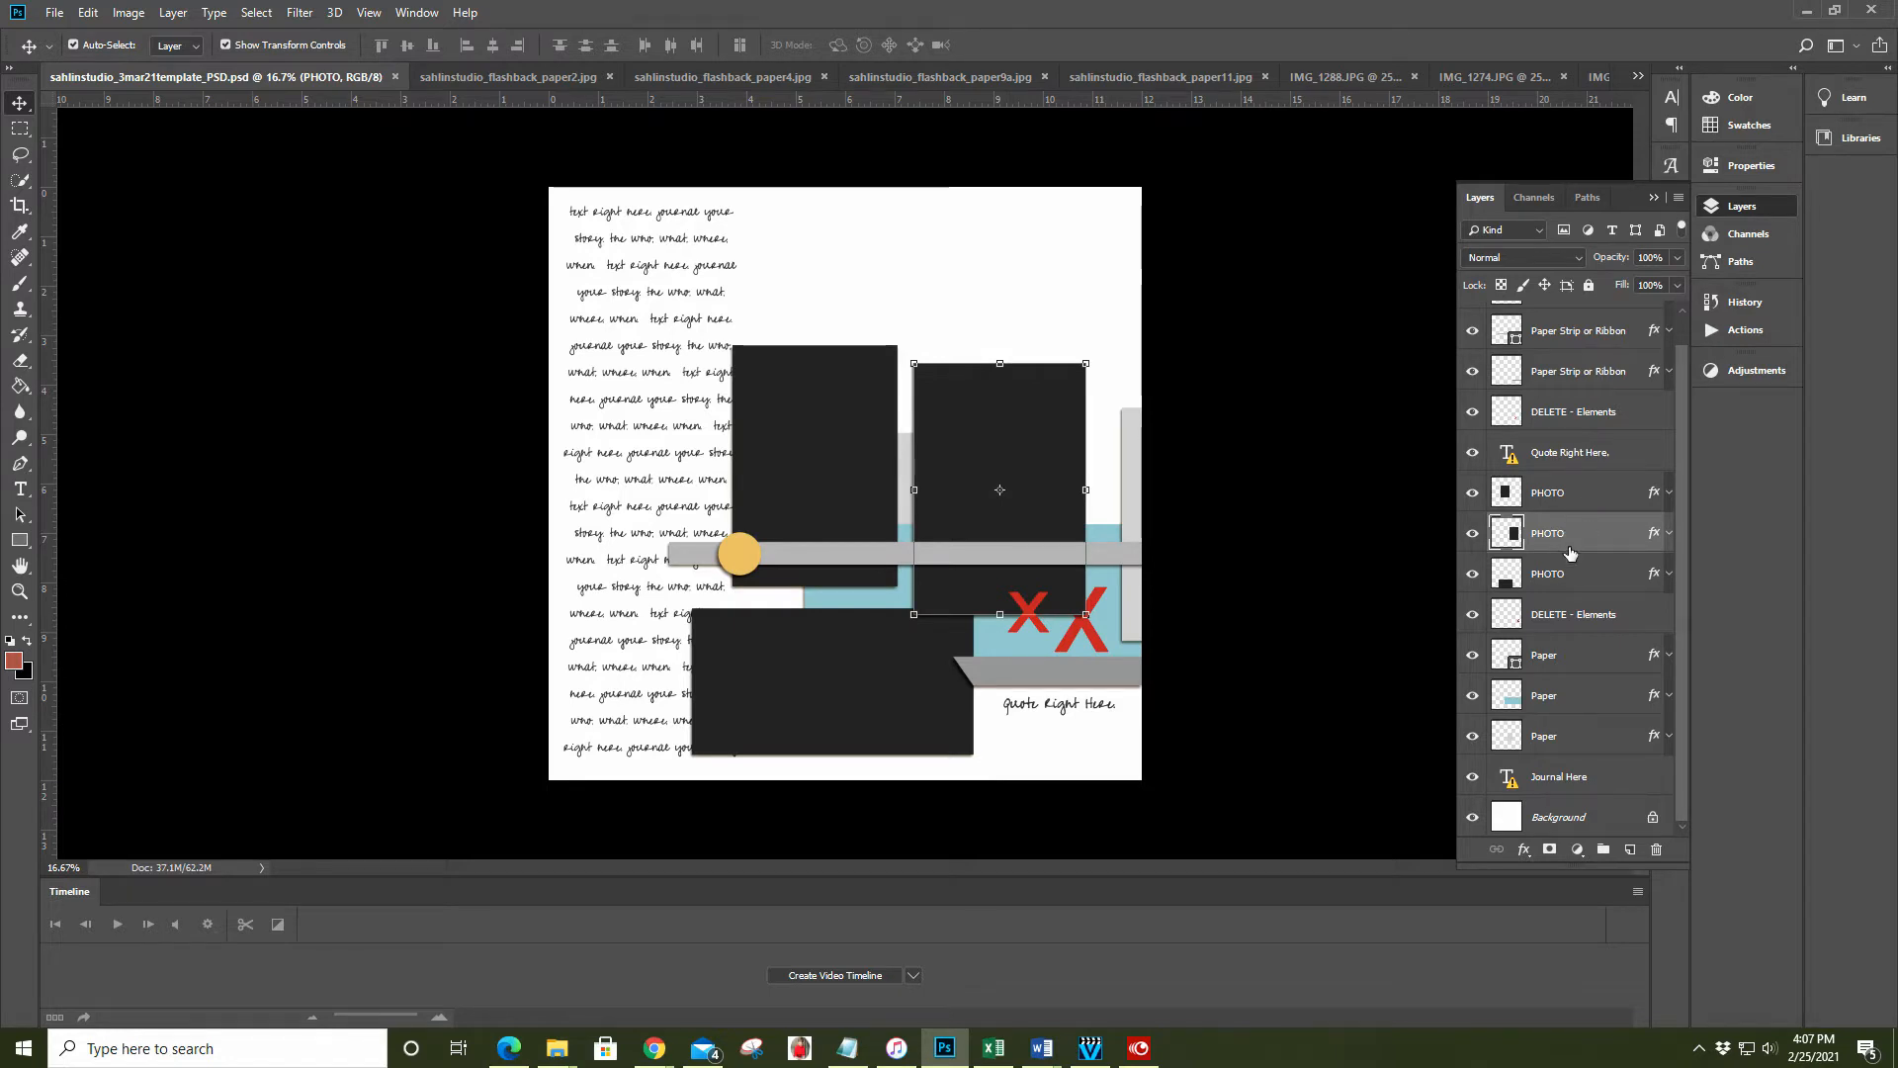
left_click(1473, 539)
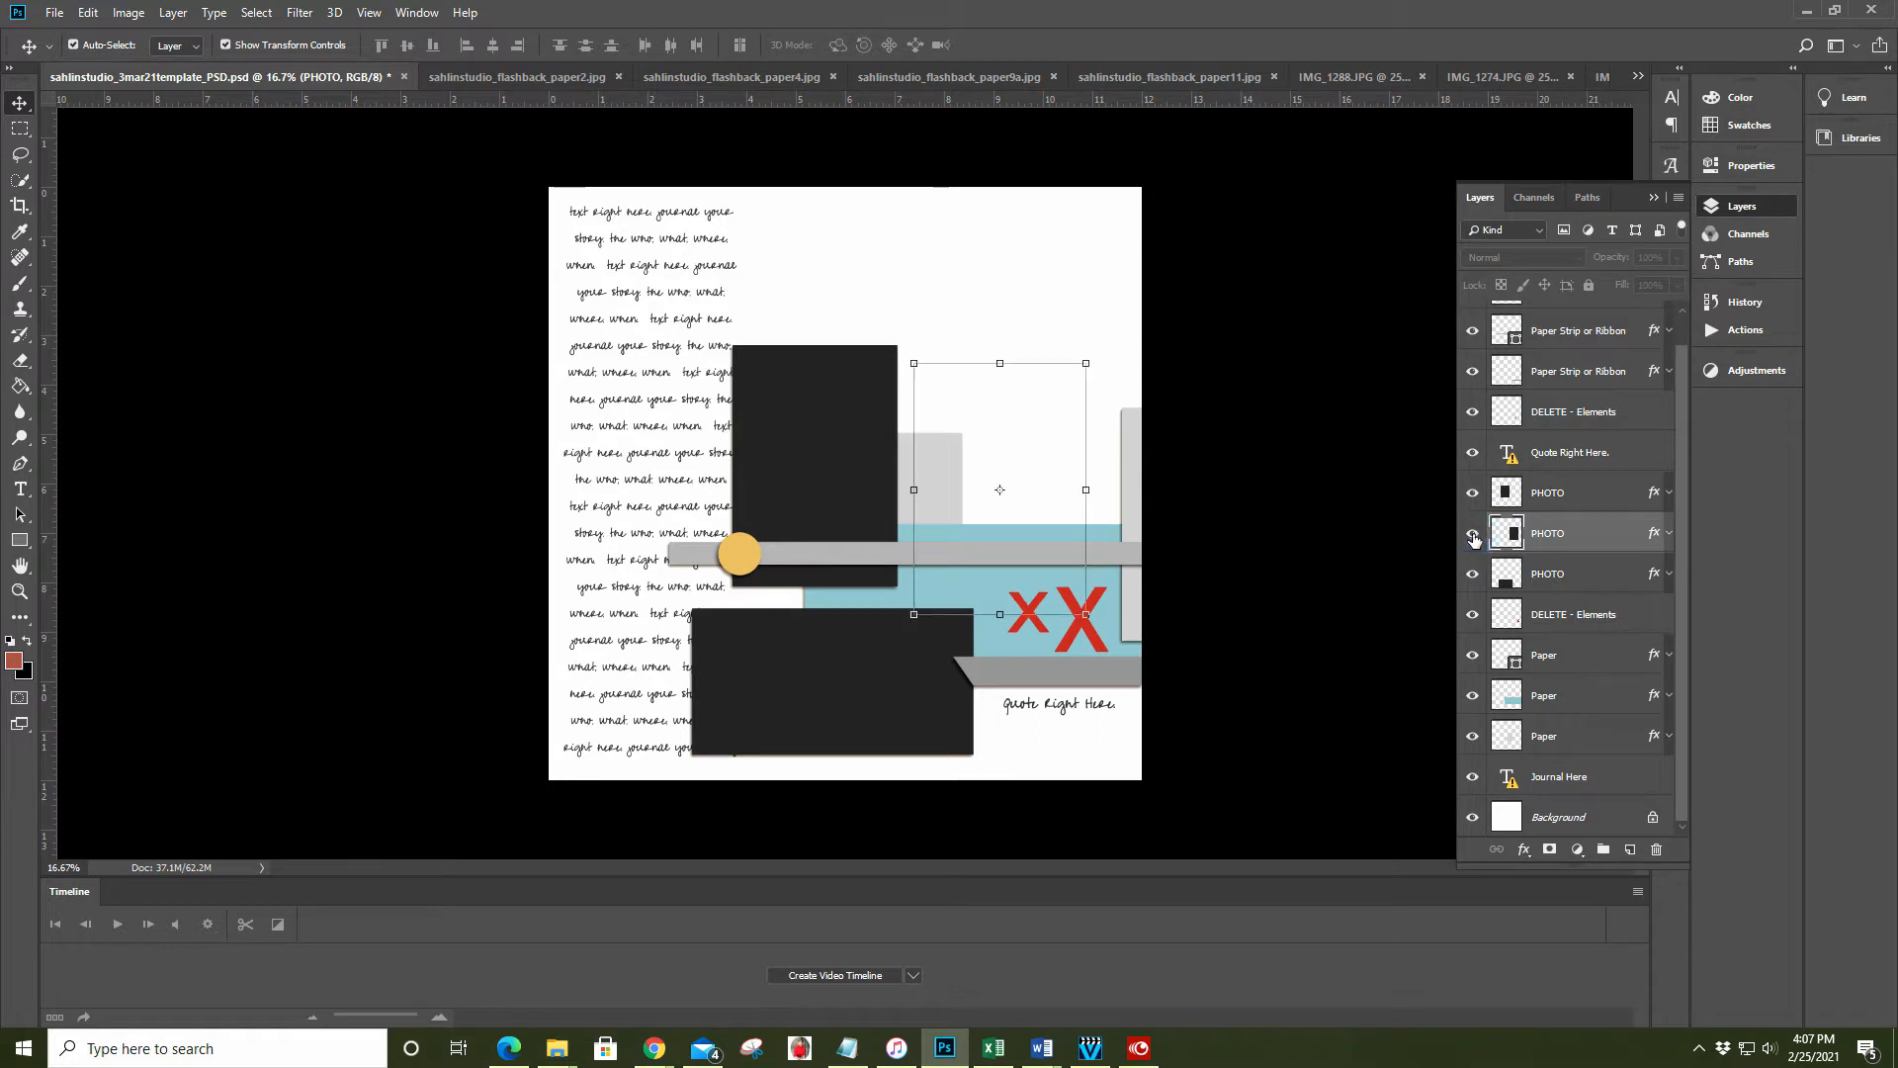
left_click(1473, 537)
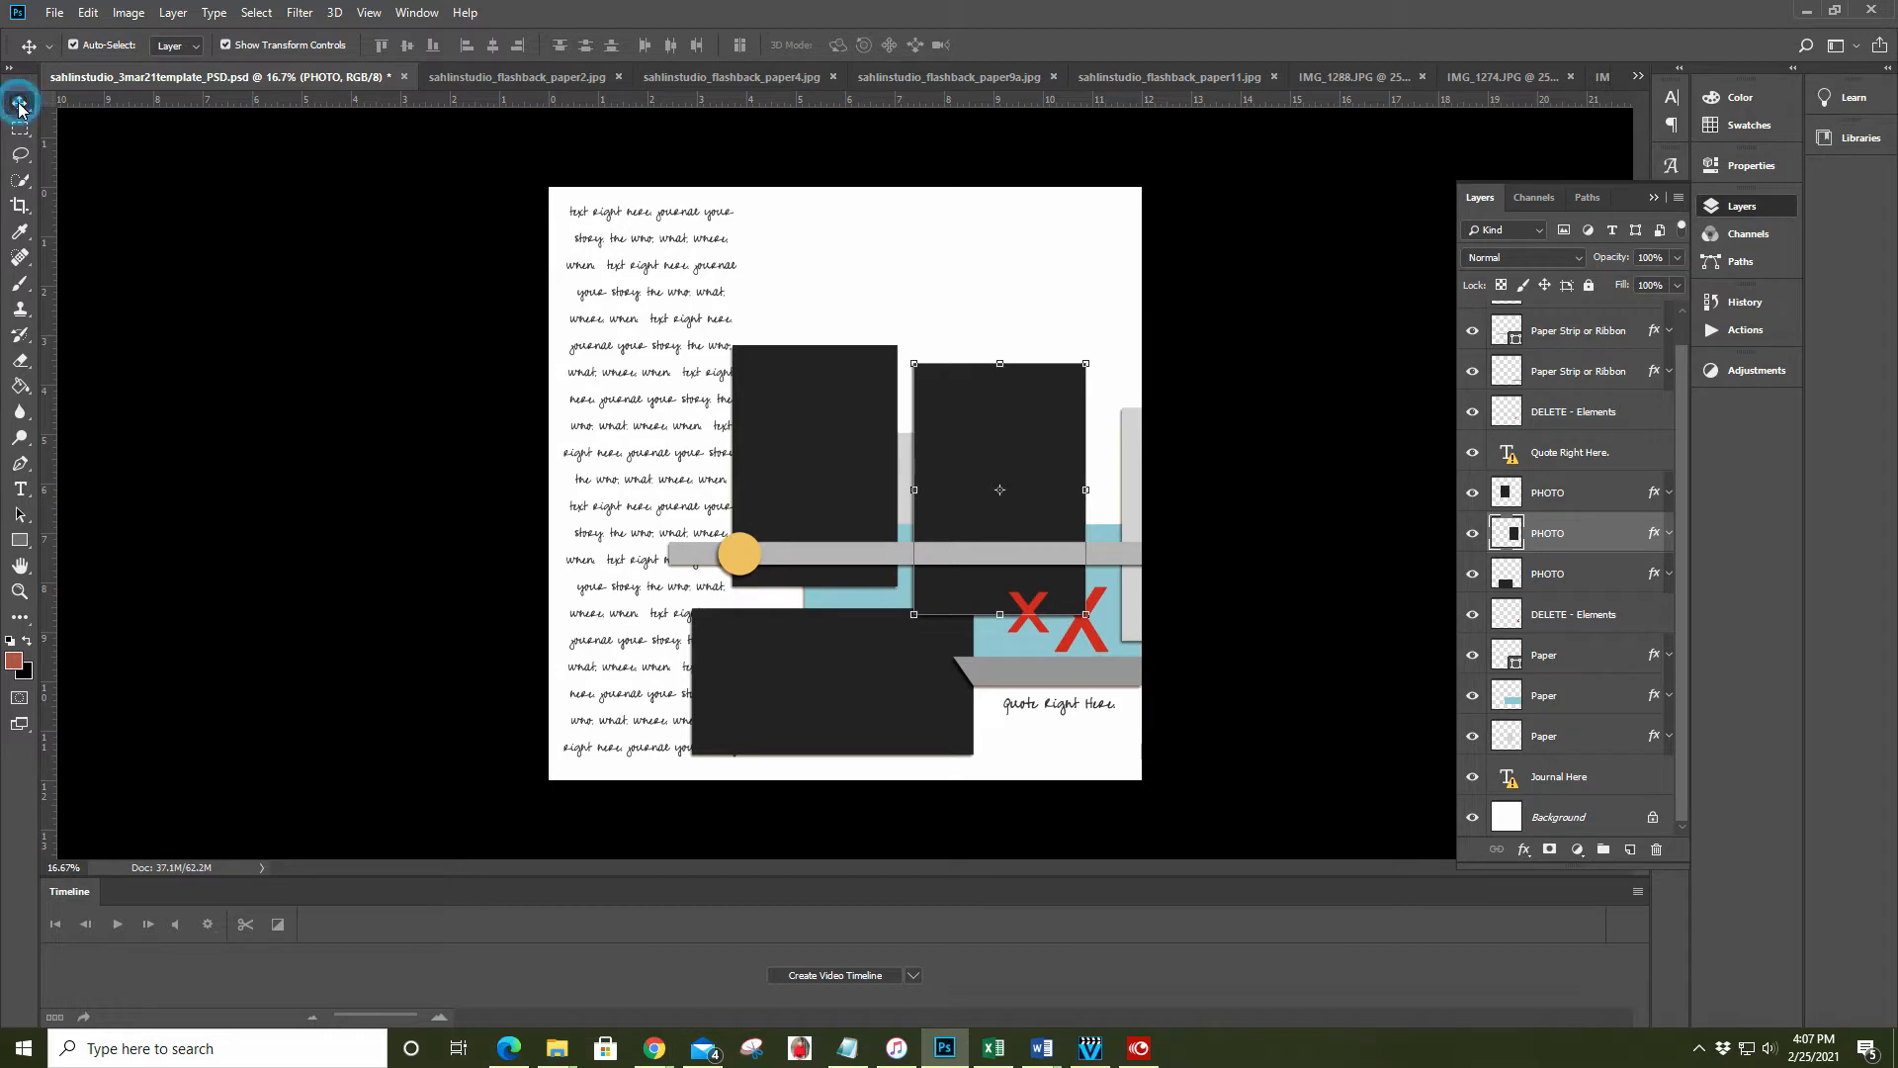
Try moving the second upright photo placeholder up over the first one, and undo the move
left_click_drag(1010, 413, 1054, 401)
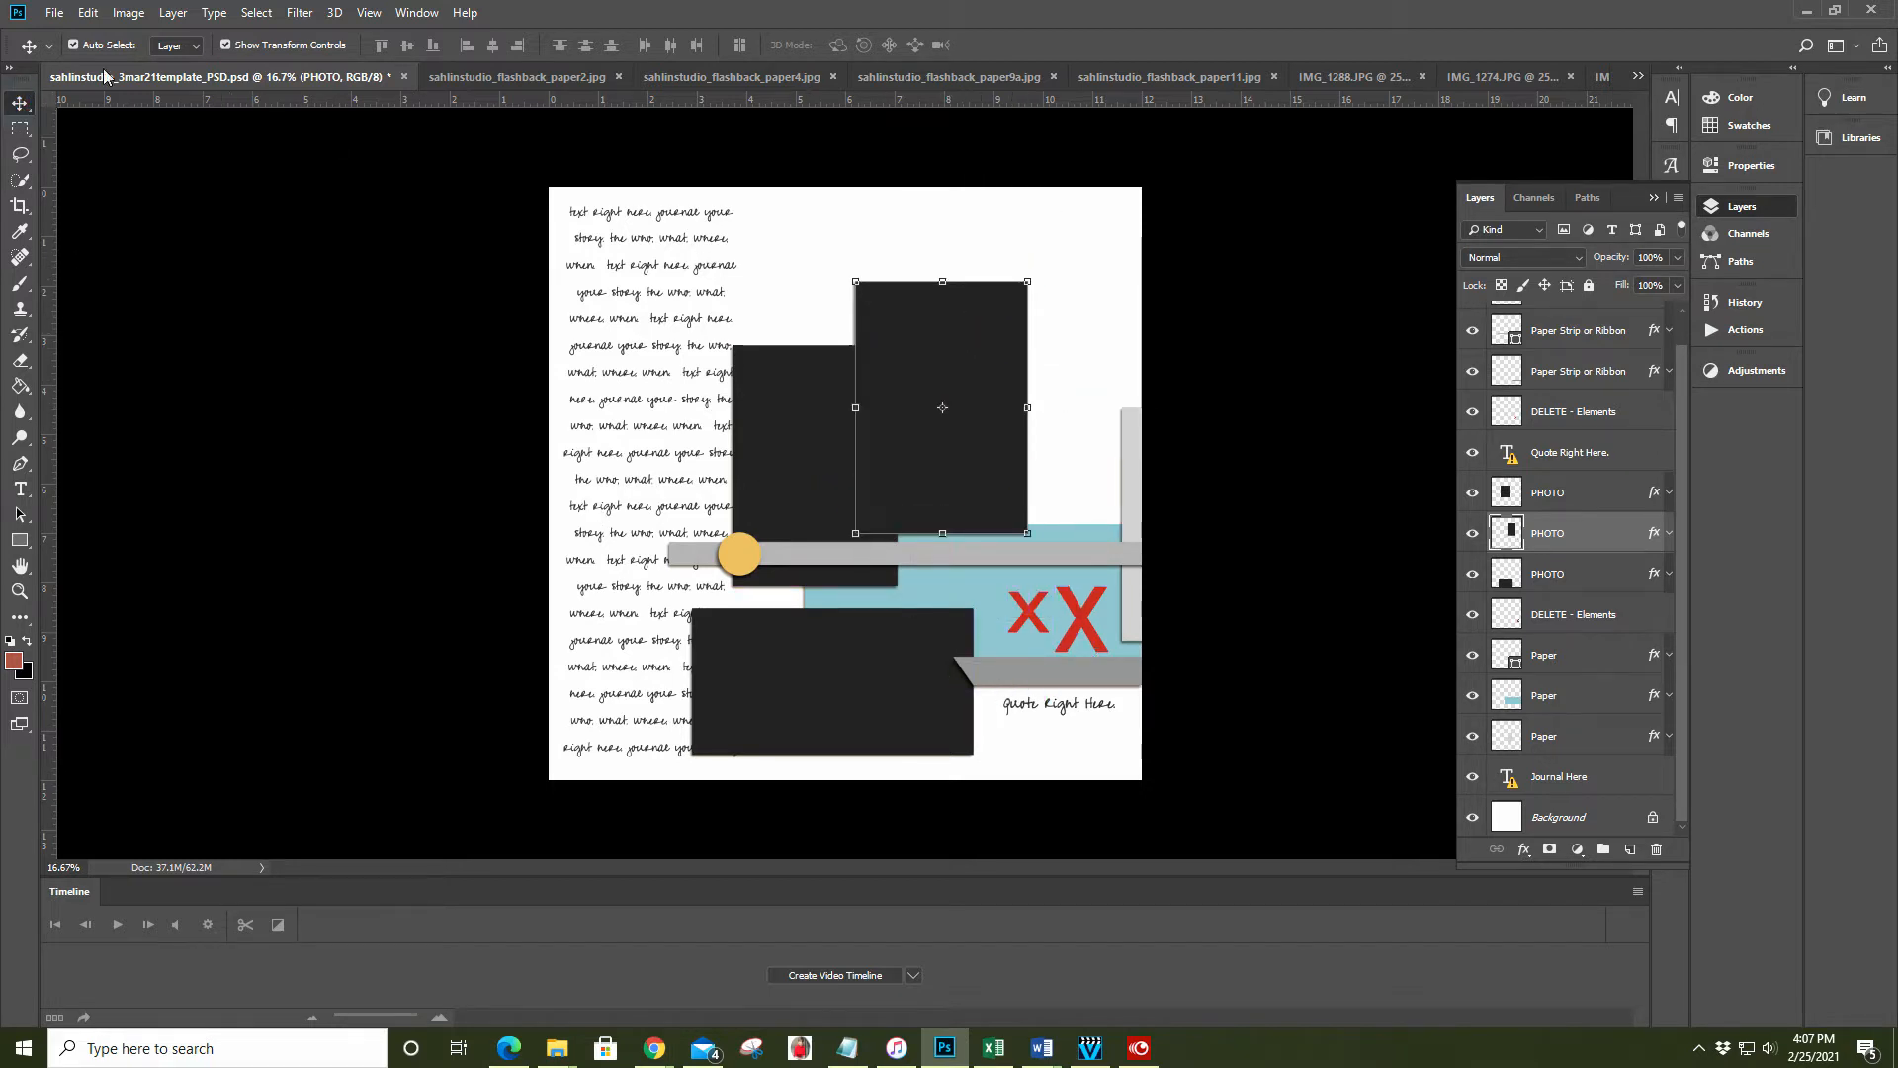
left_click(91, 13)
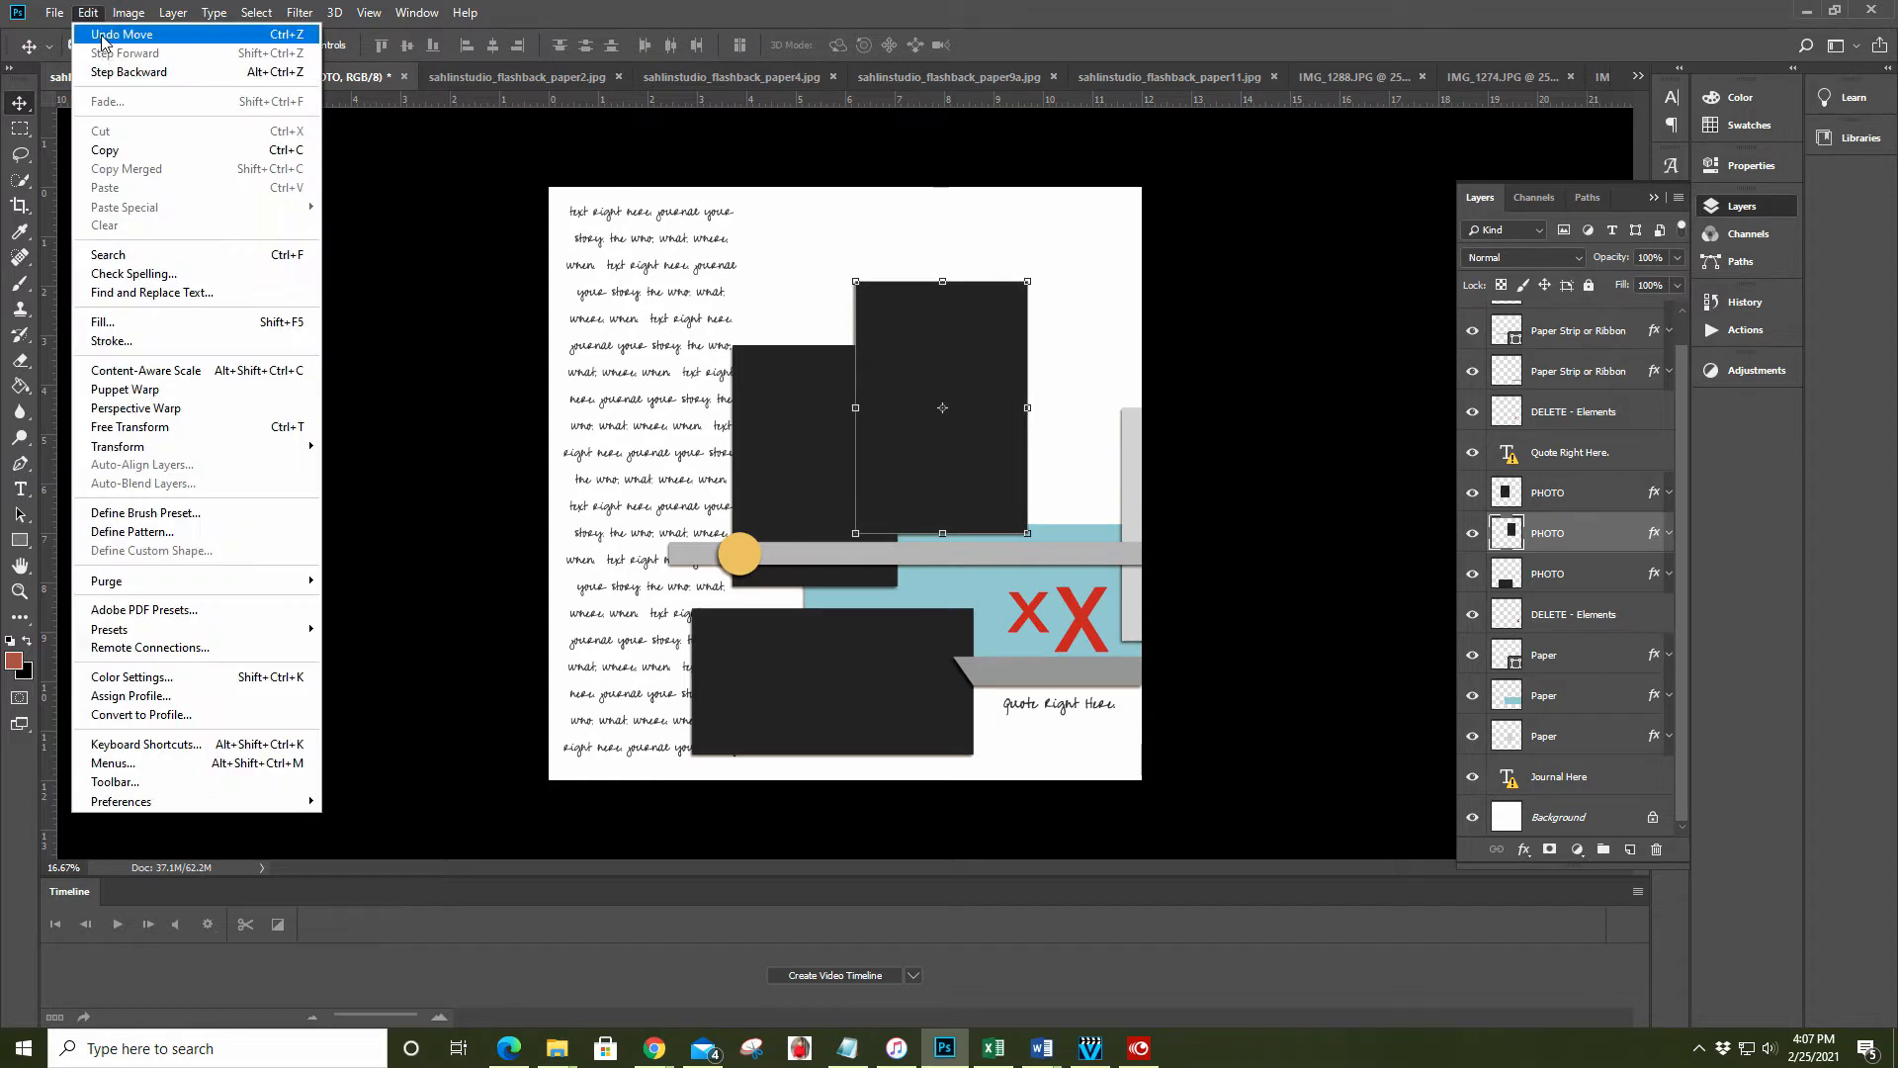
left_click(101, 35)
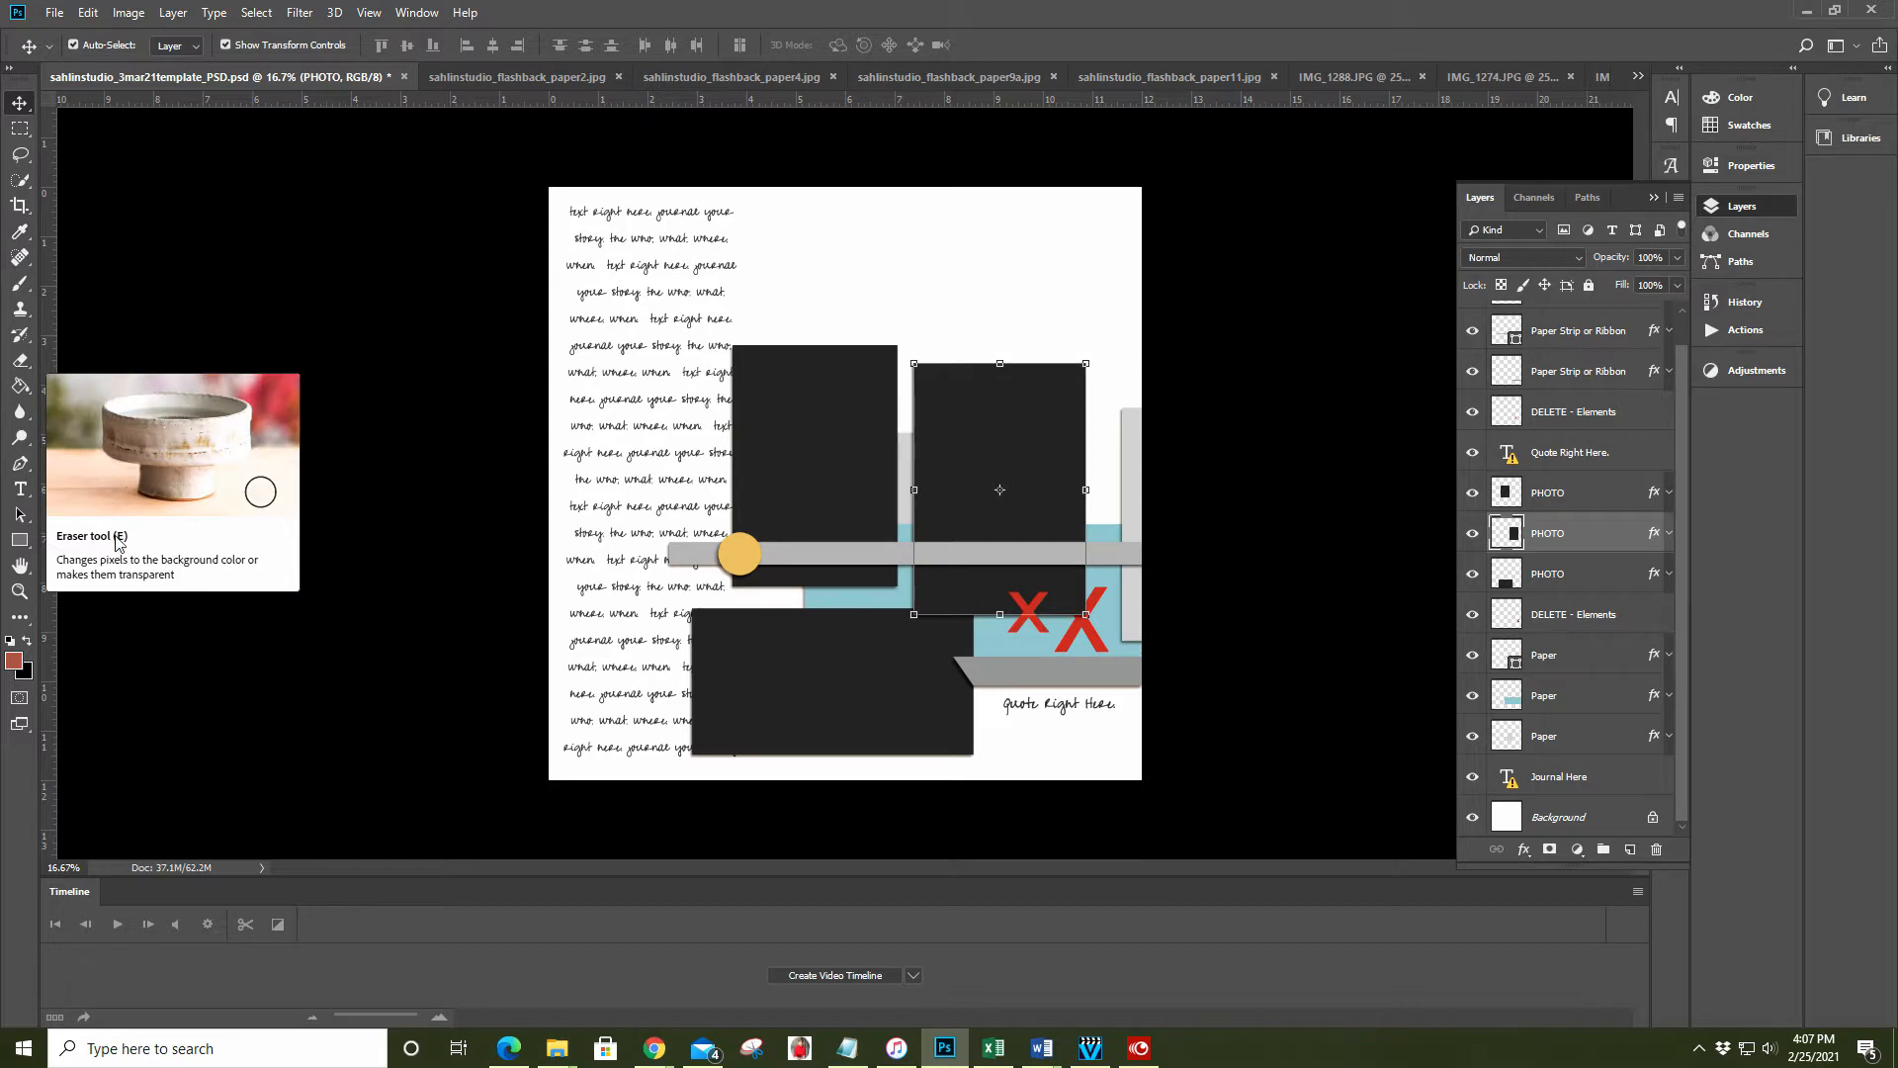
Hide the three black PHOTO placeholder layers in the template
left_click(20, 593)
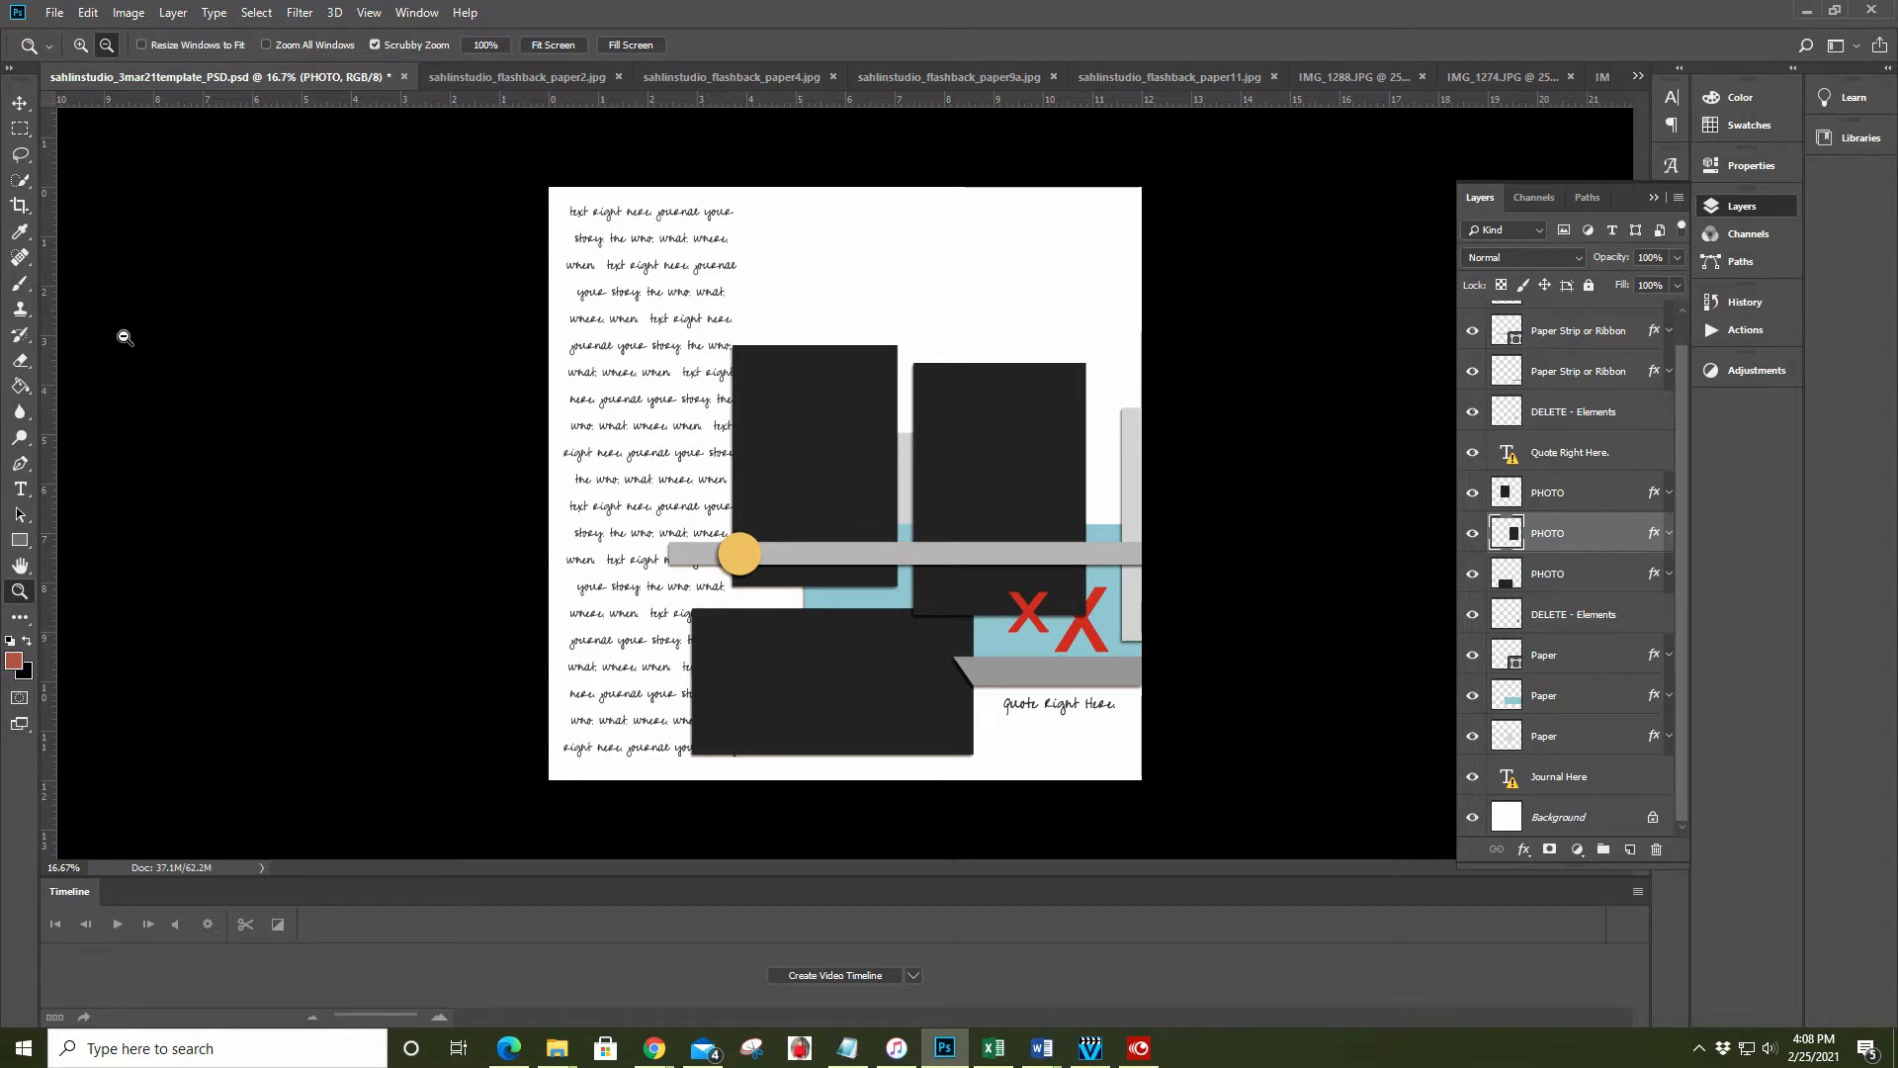
left_click(81, 44)
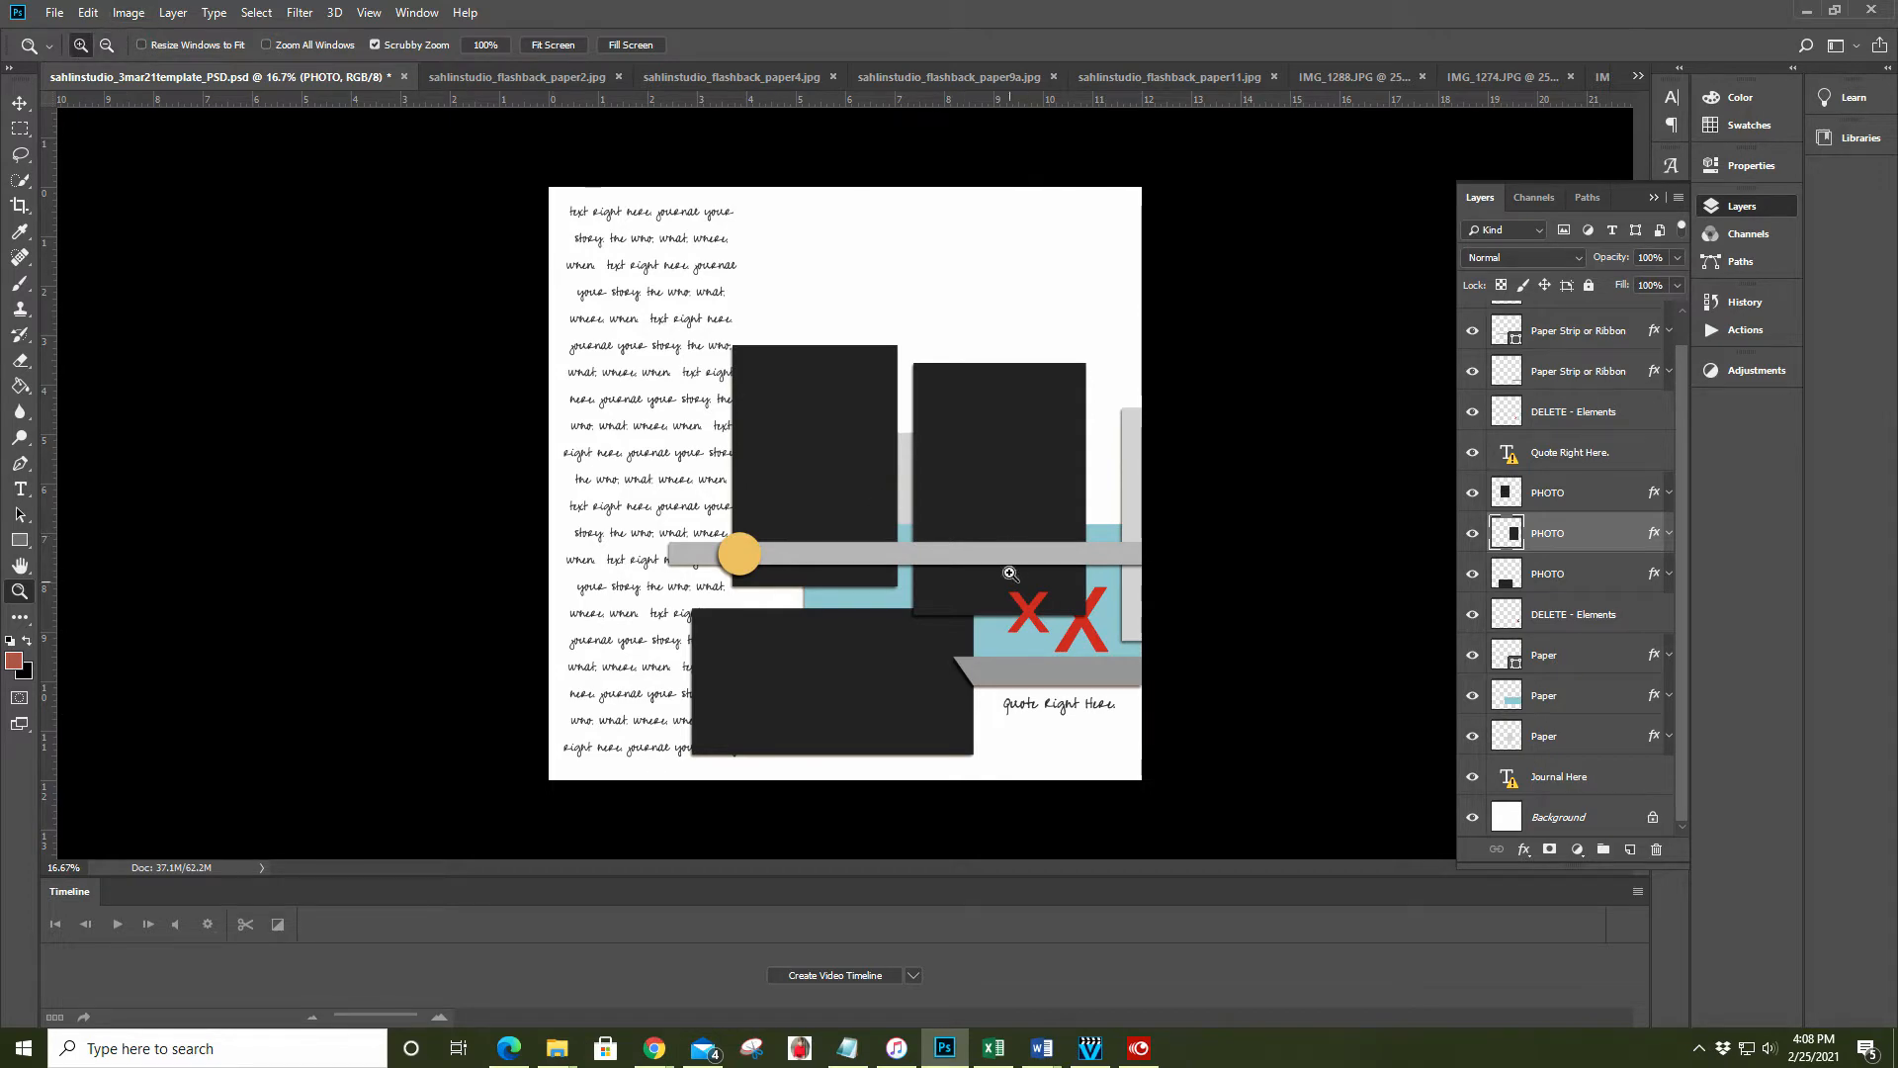
left_click(940, 553)
left_click(941, 553)
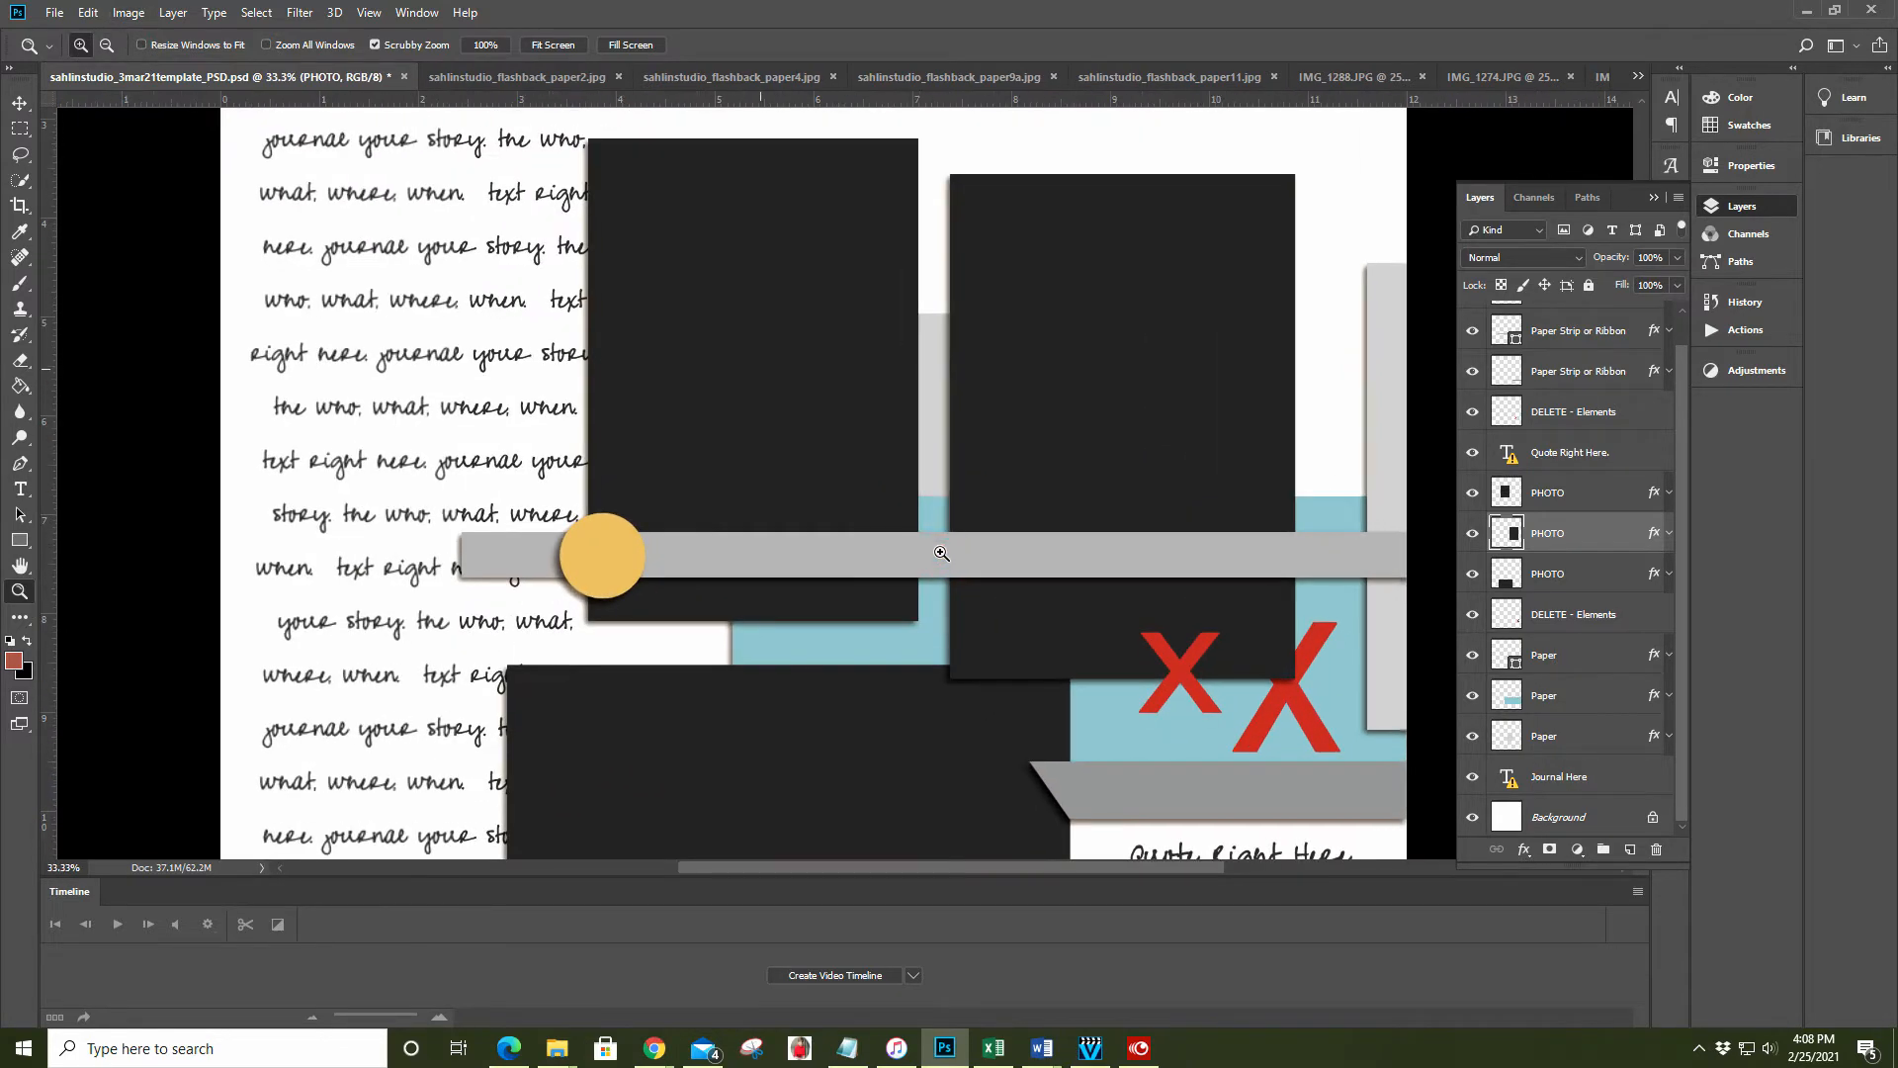
scroll(940, 552, "down", 3)
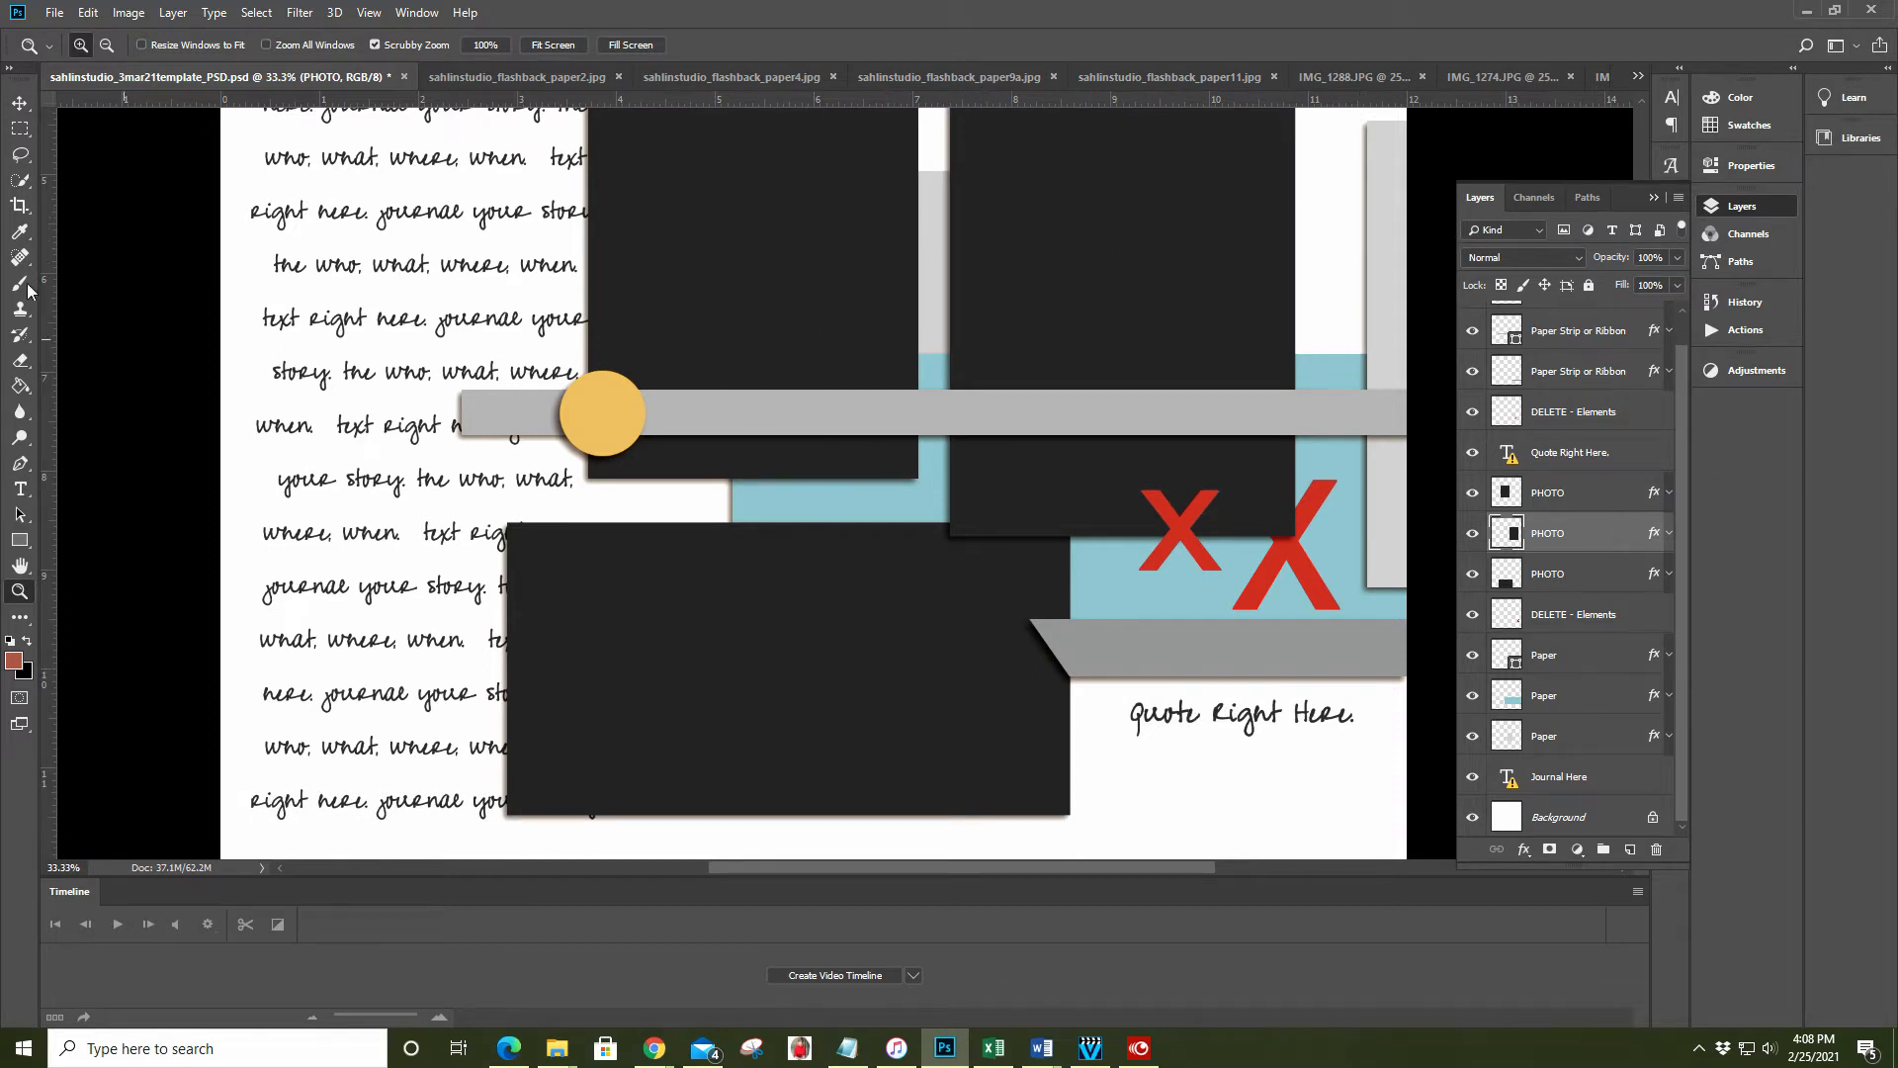
left_click(20, 103)
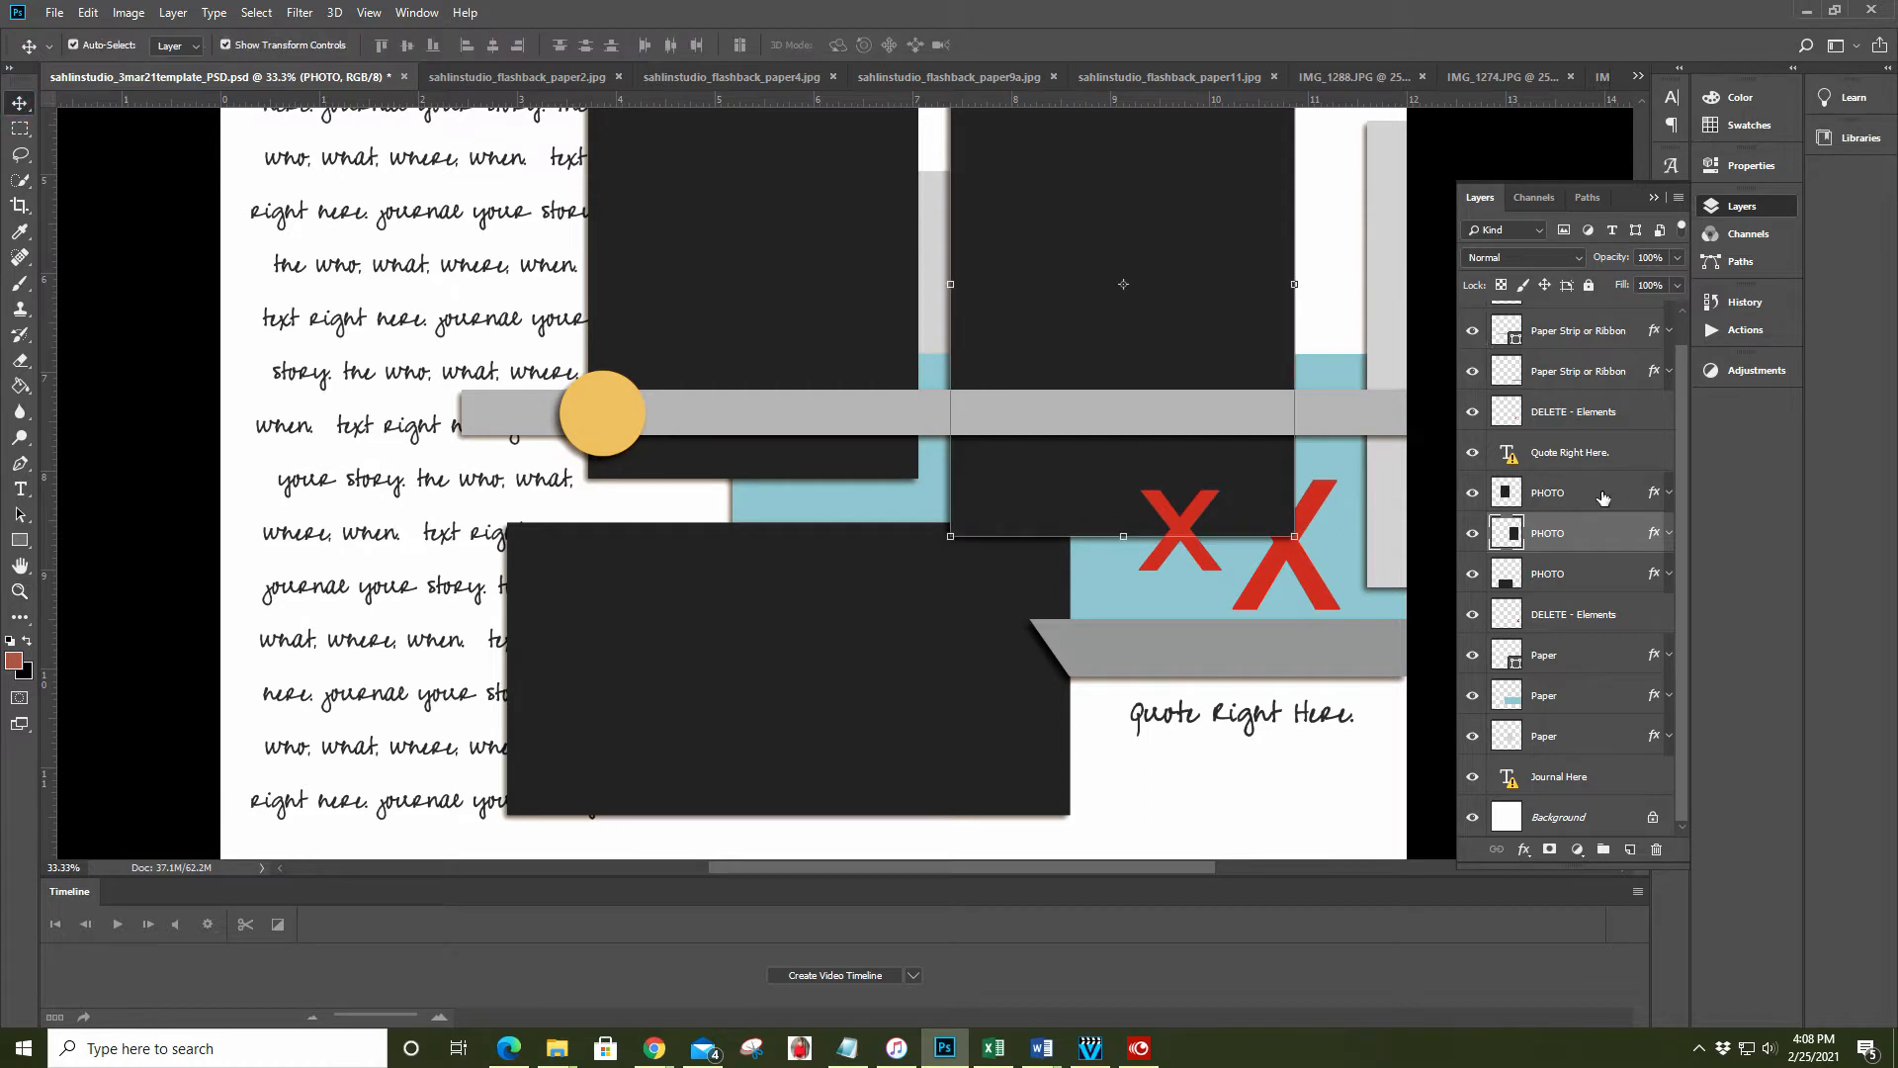
left_click(808, 296)
left_click(833, 668)
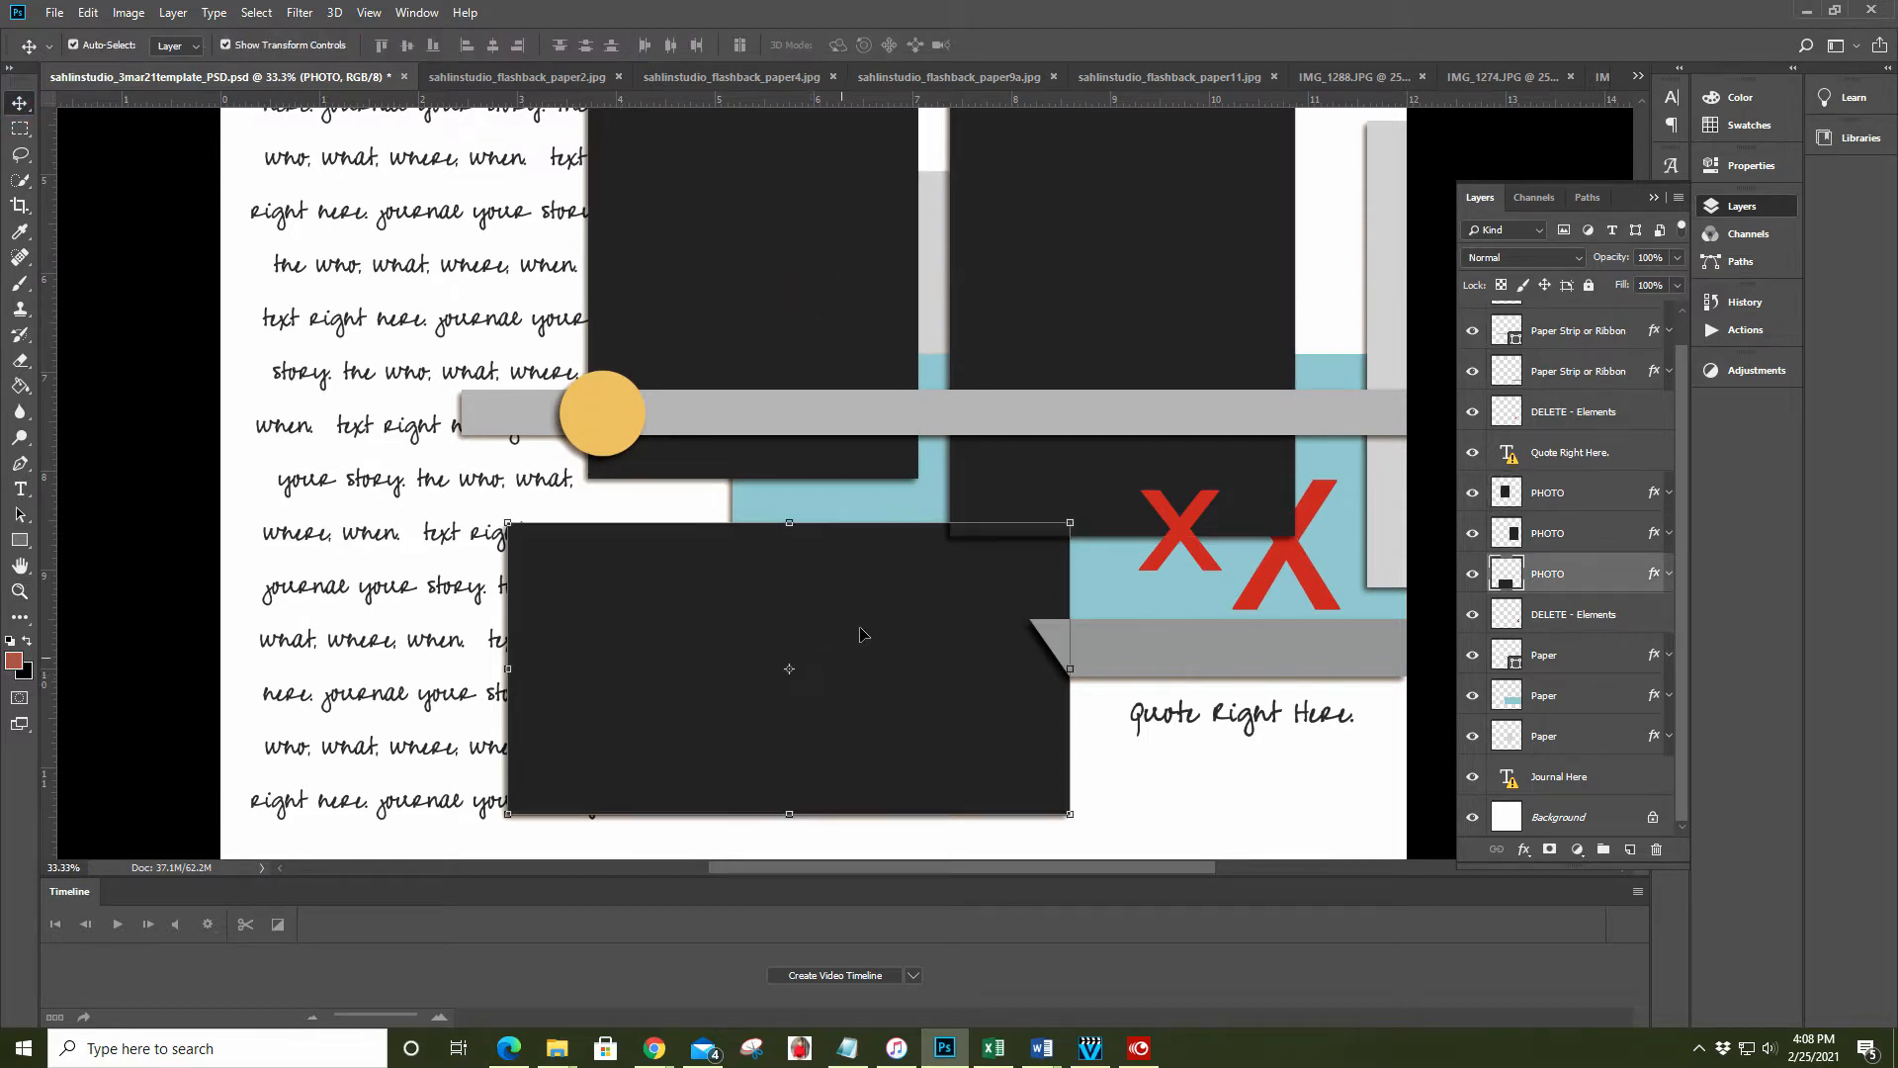
left_click(1472, 493)
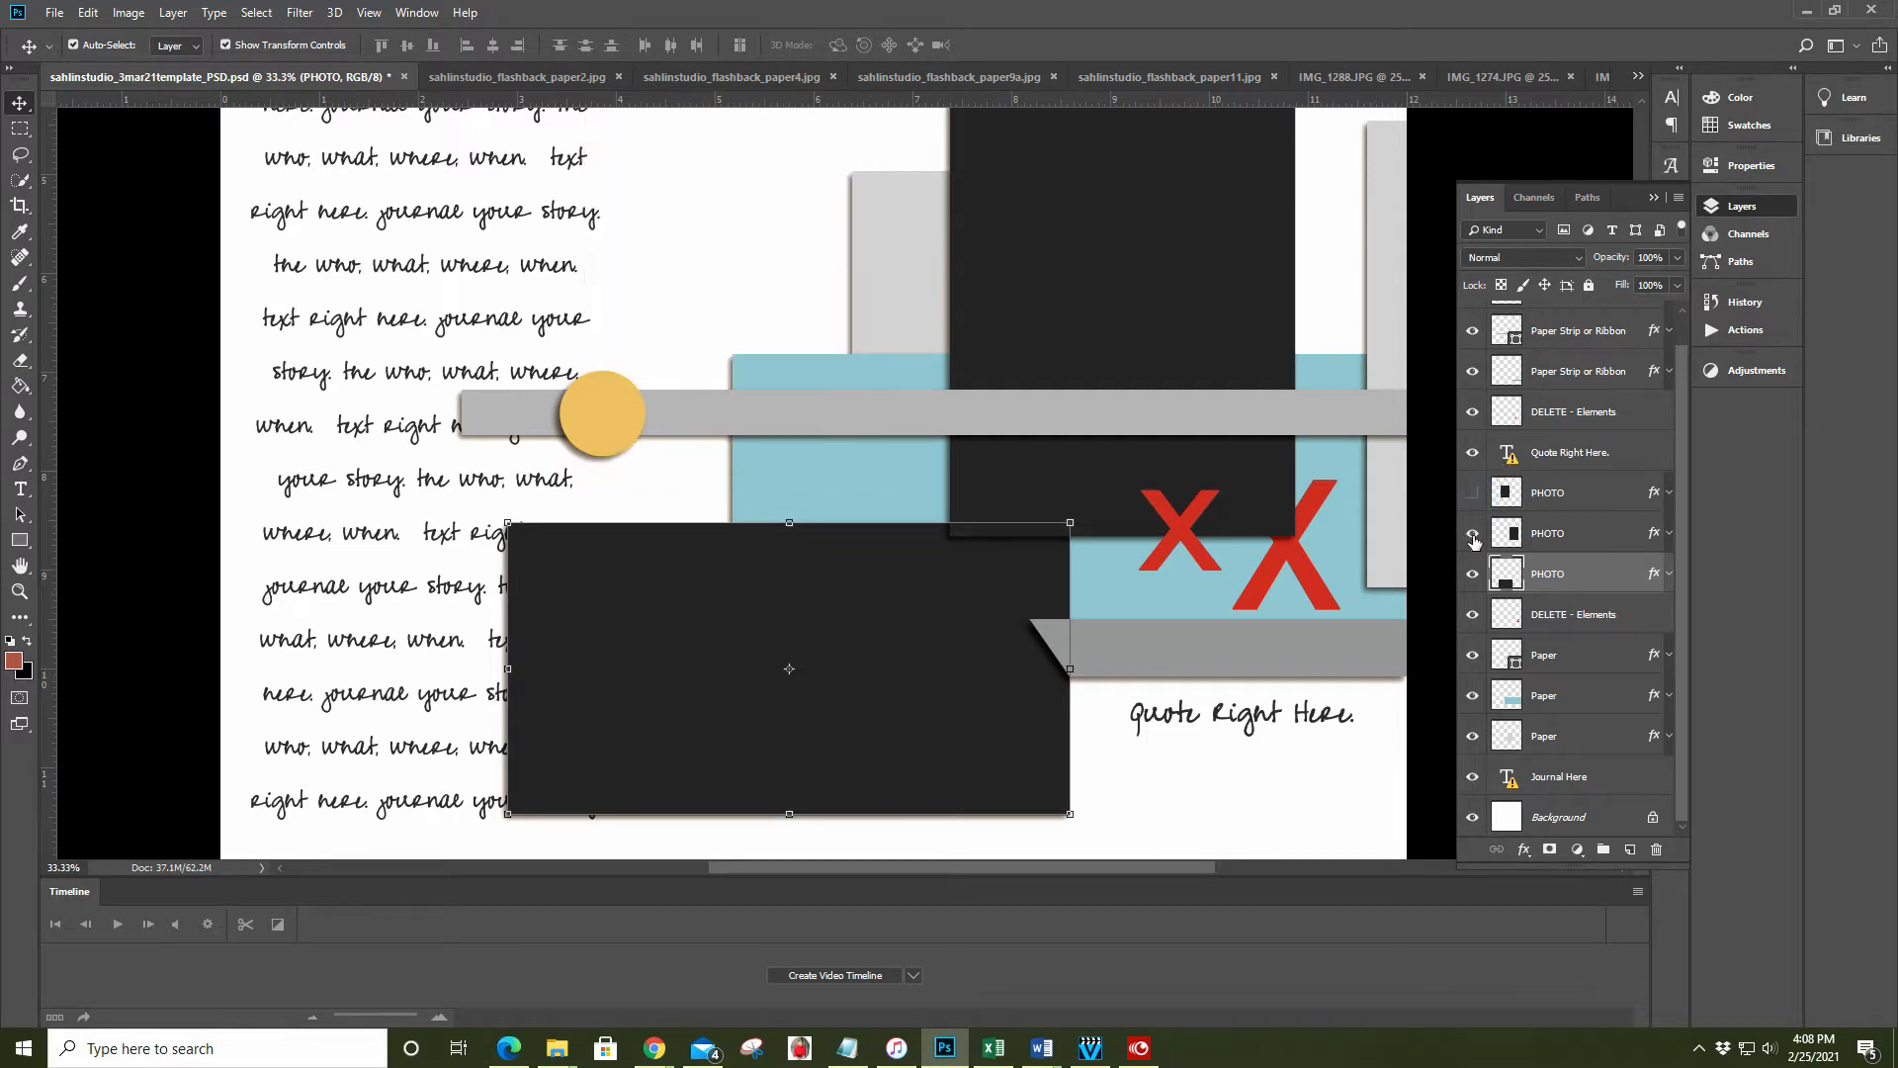
left_click(1472, 533)
left_click(1472, 574)
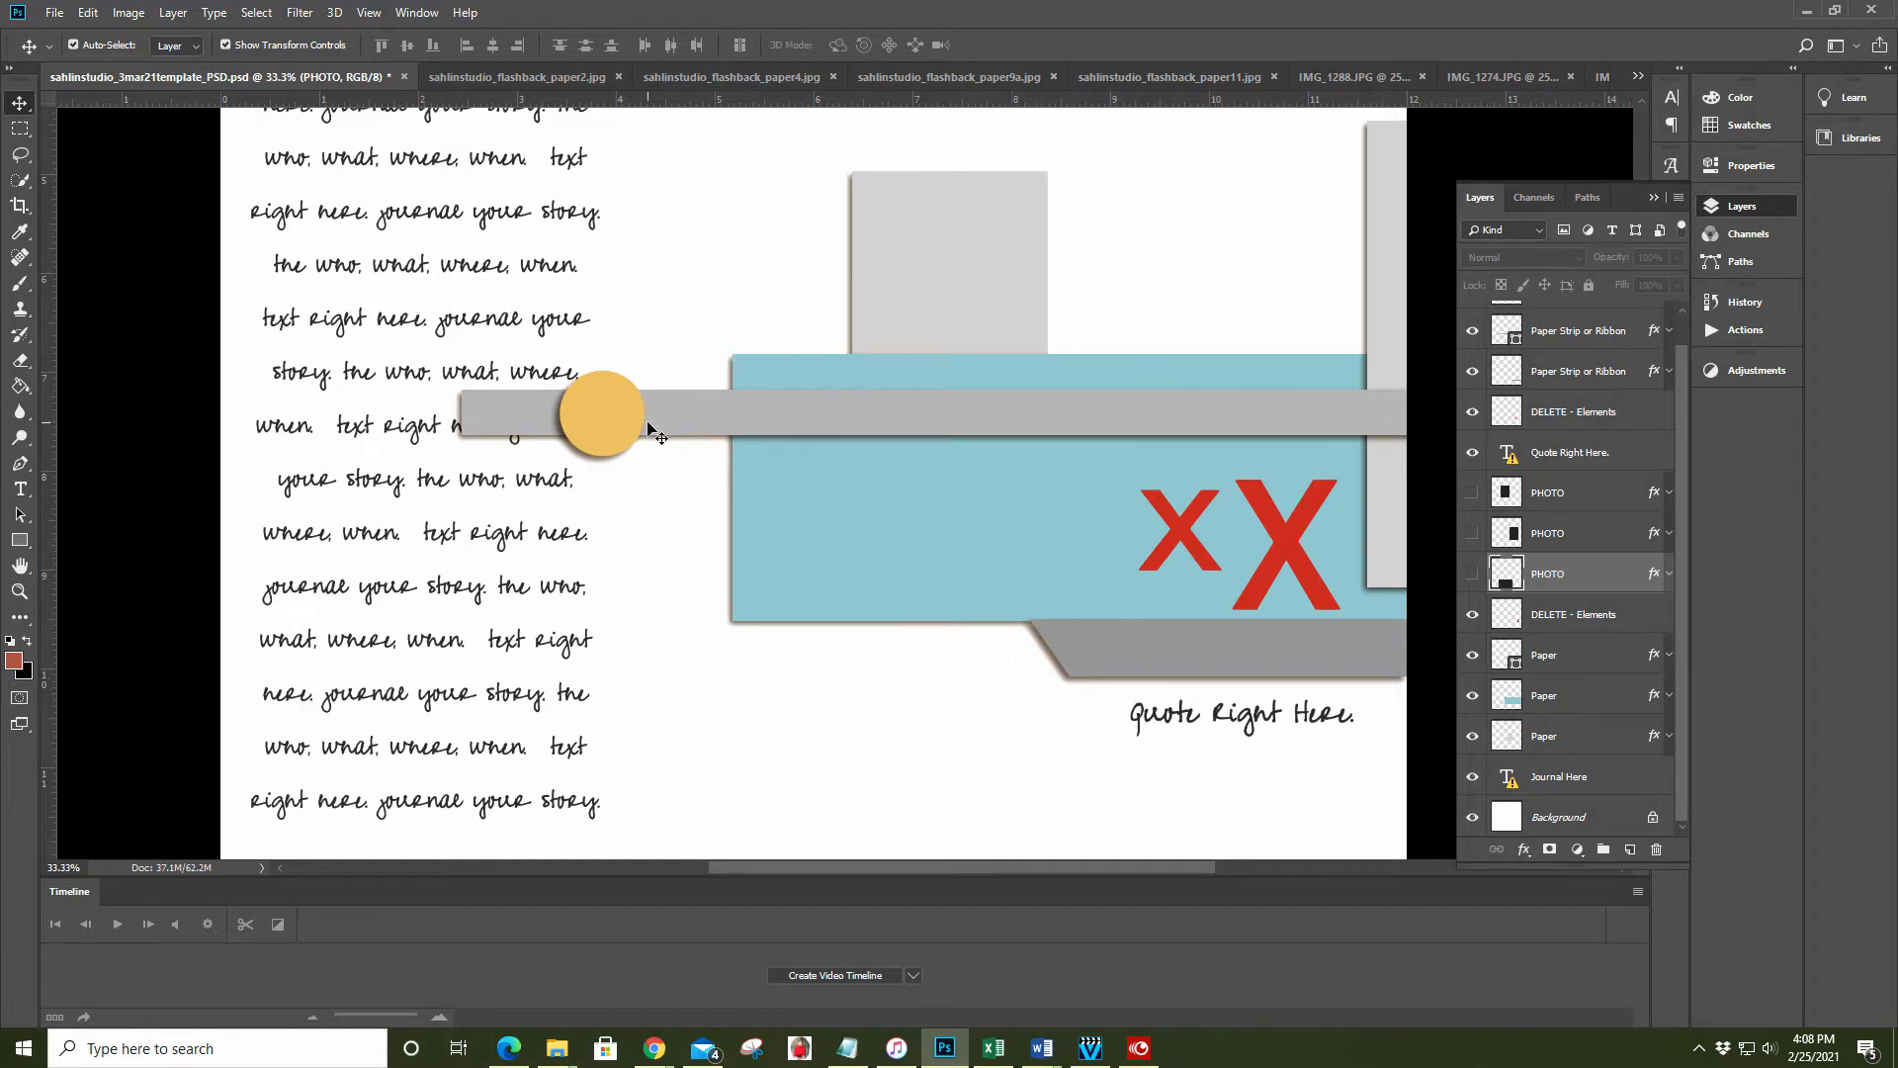
Examine the template's layers by selecting the papers, angled strip, red X marks, button and journaling text one by one
left_click(1107, 412)
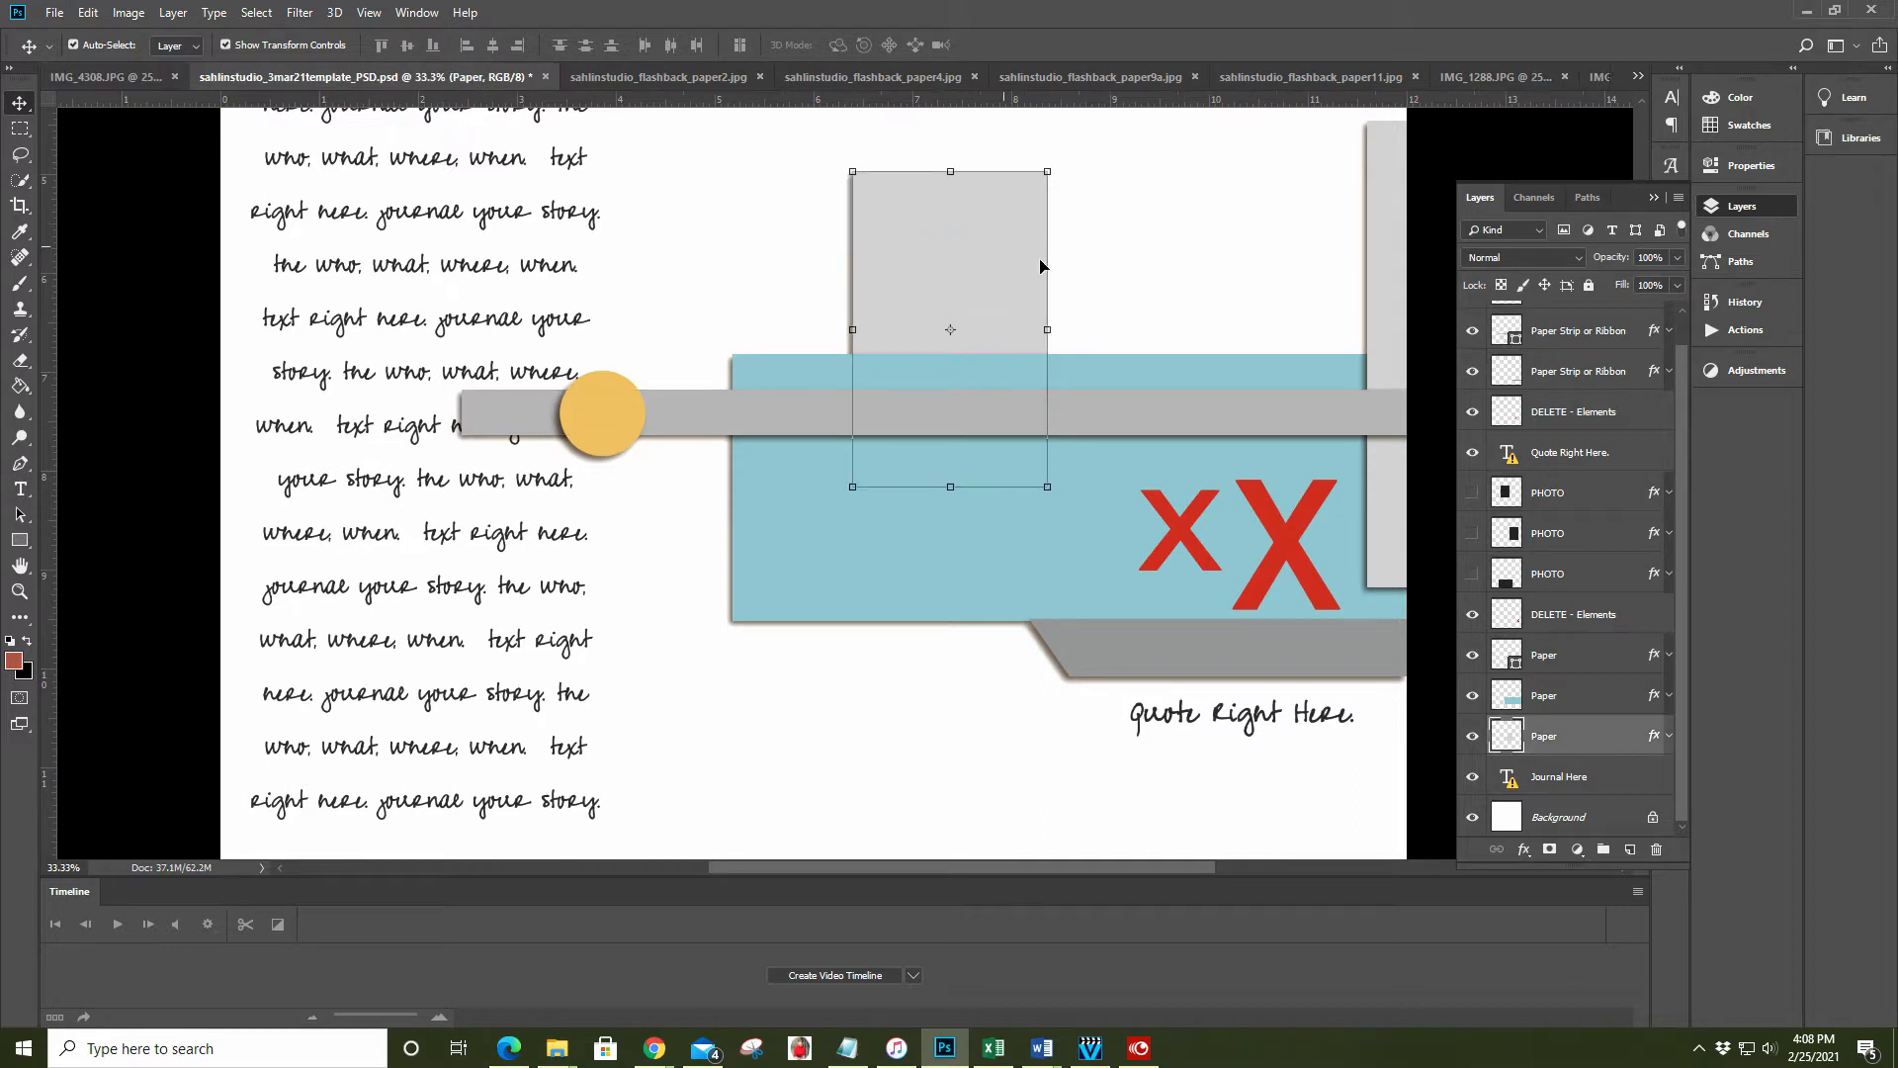
left_click(1383, 239)
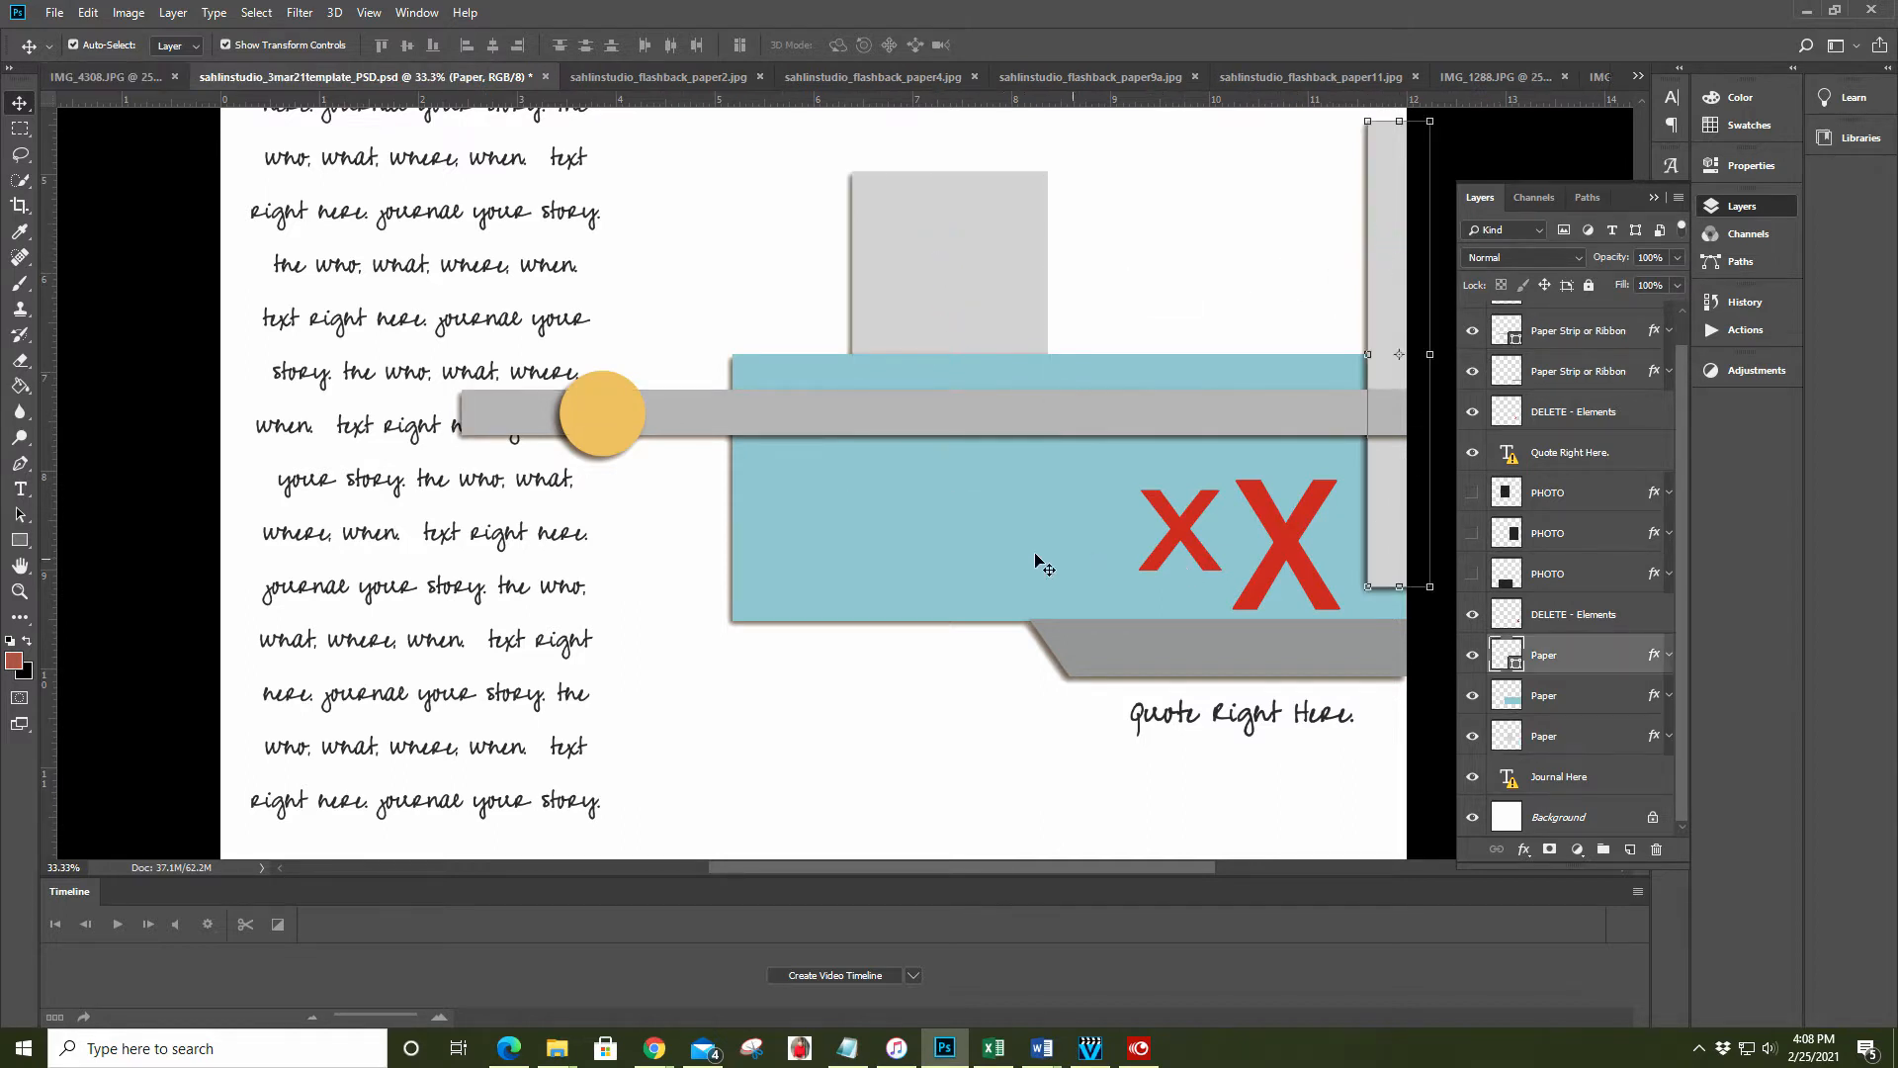
left_click(942, 547)
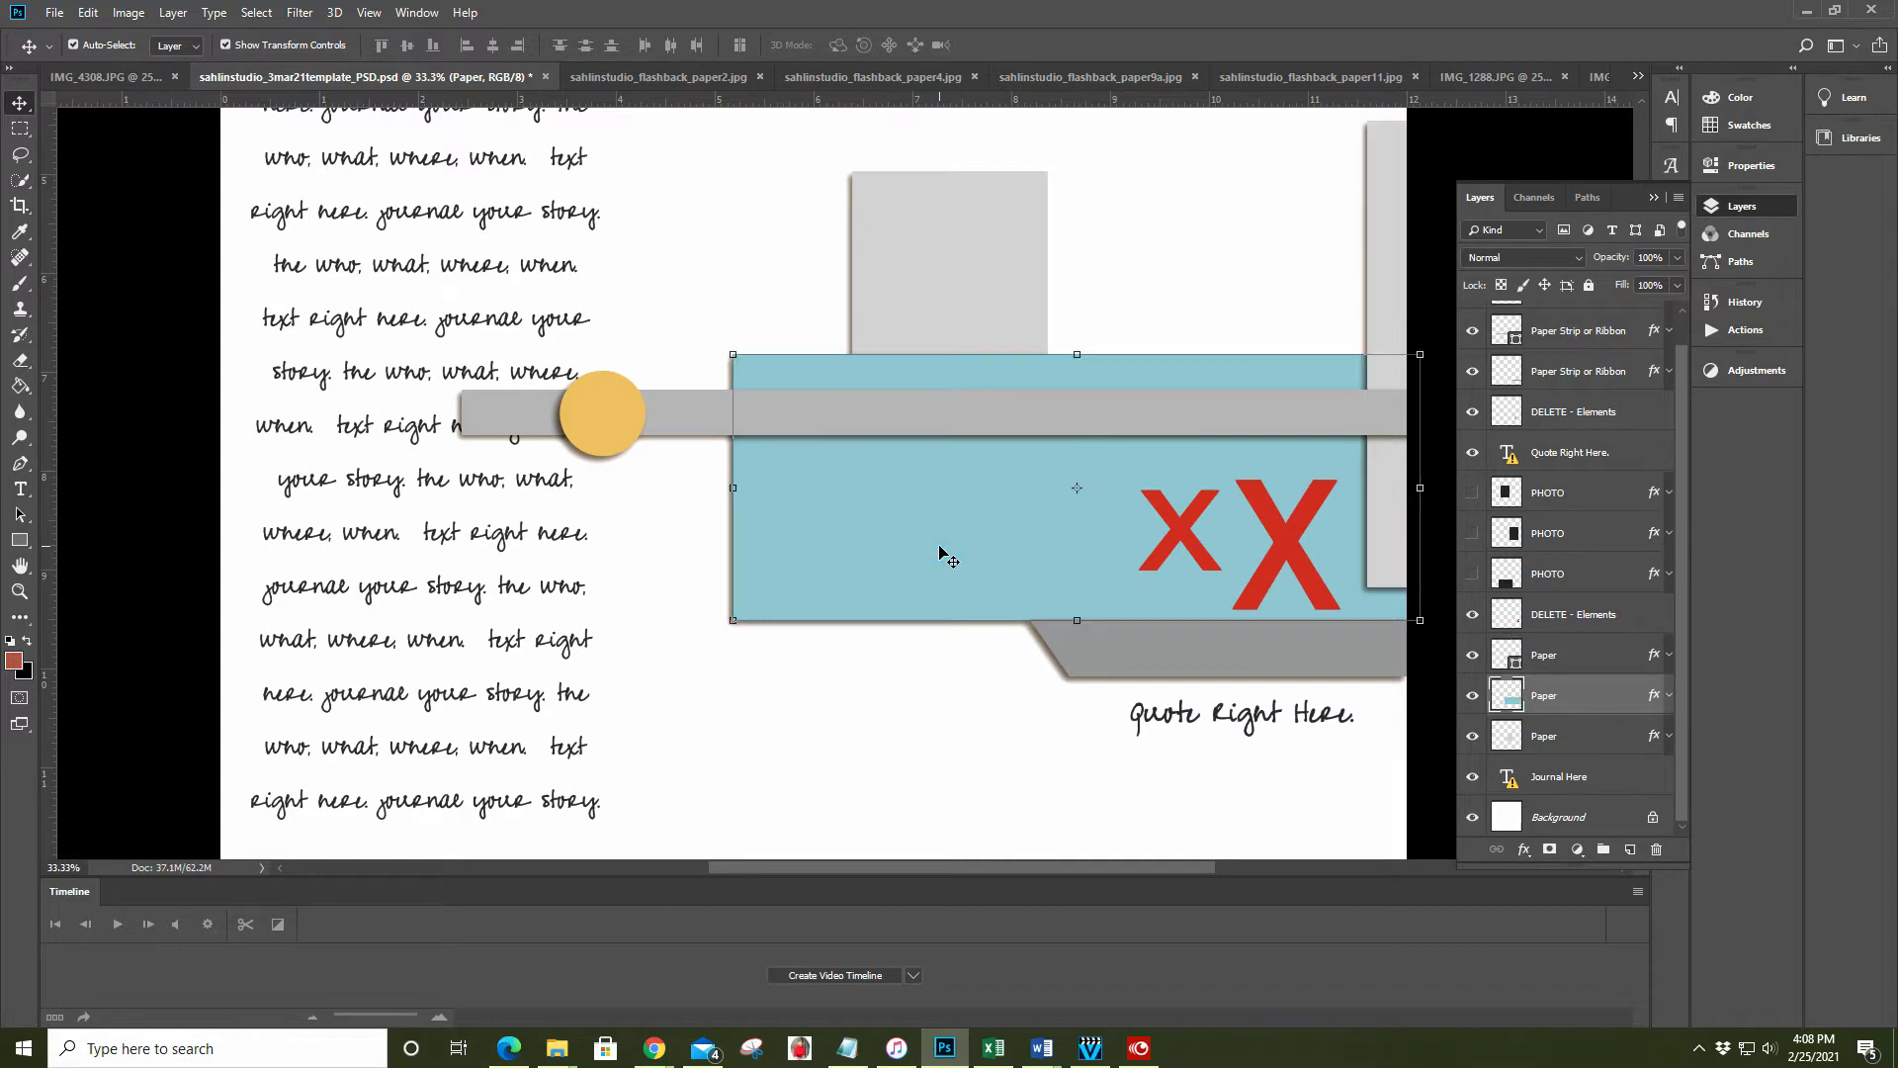
left_click(1183, 656)
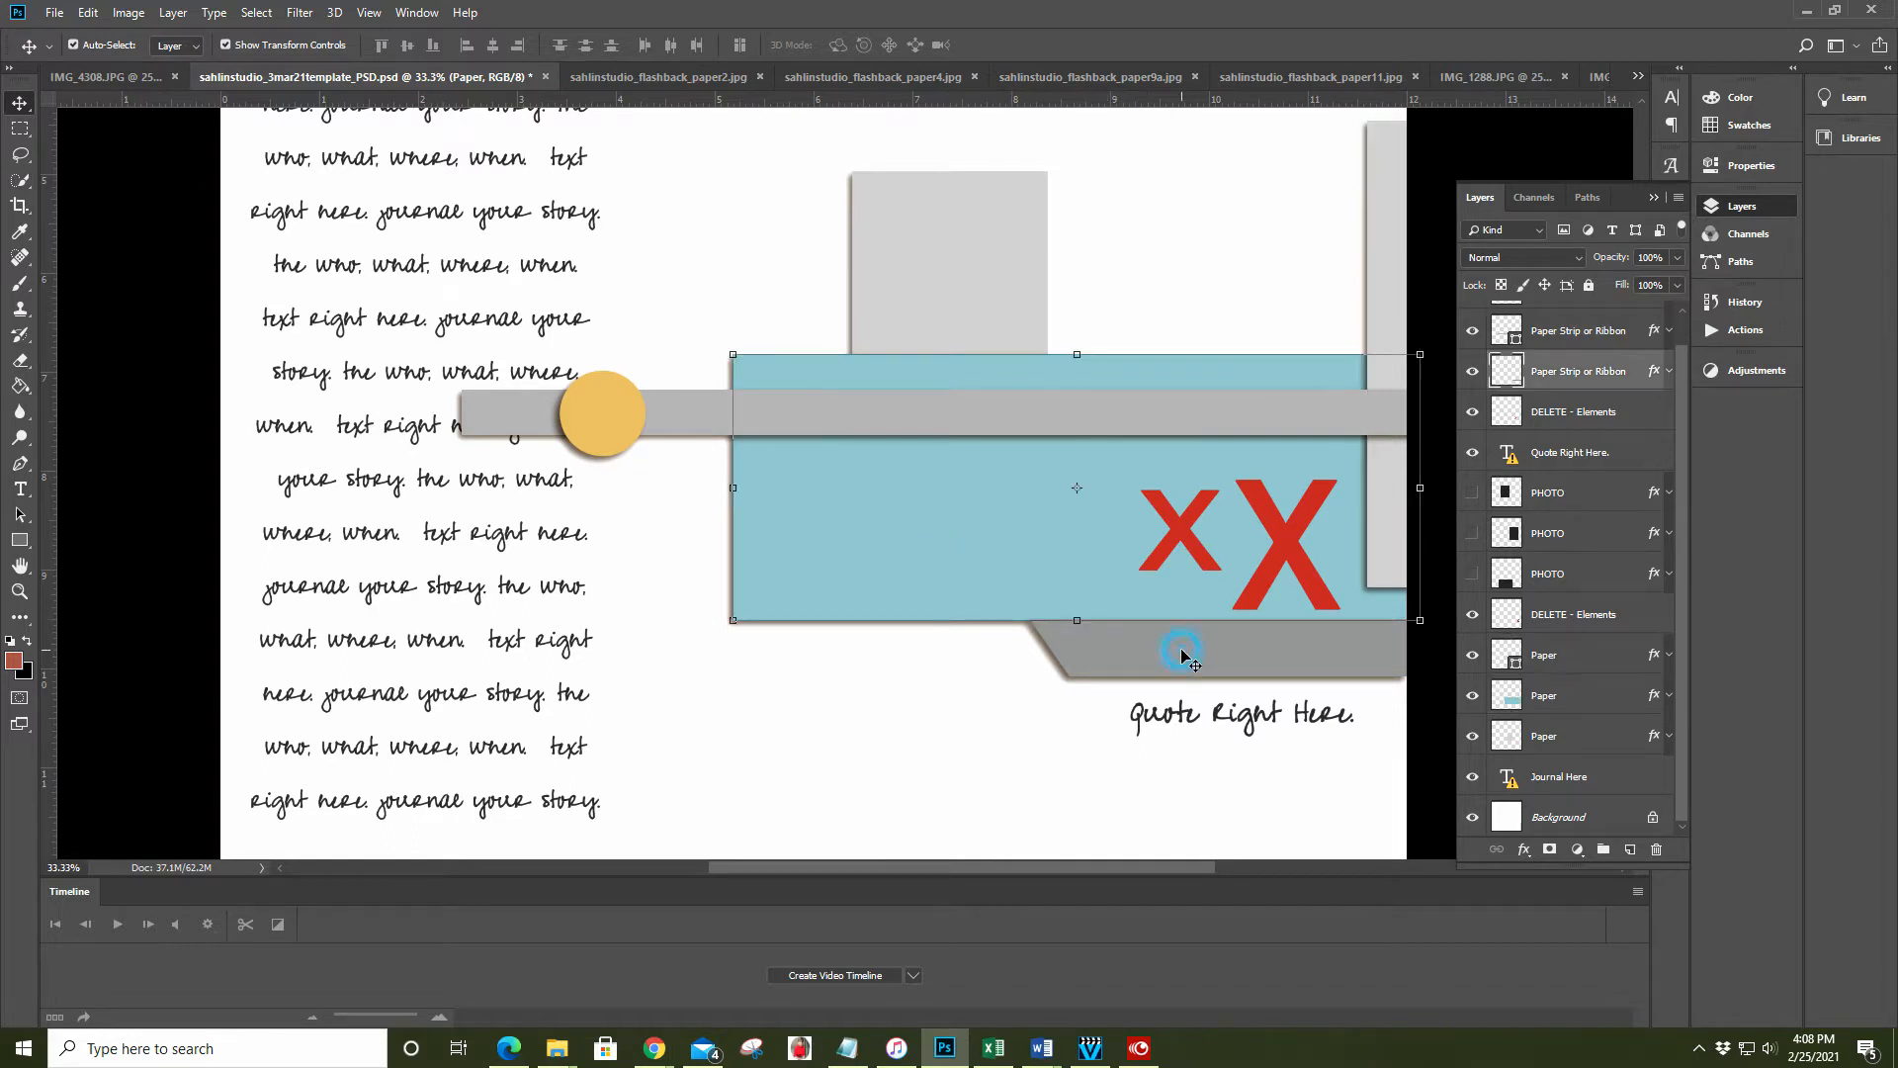
left_click(1285, 539)
left_click(1186, 534)
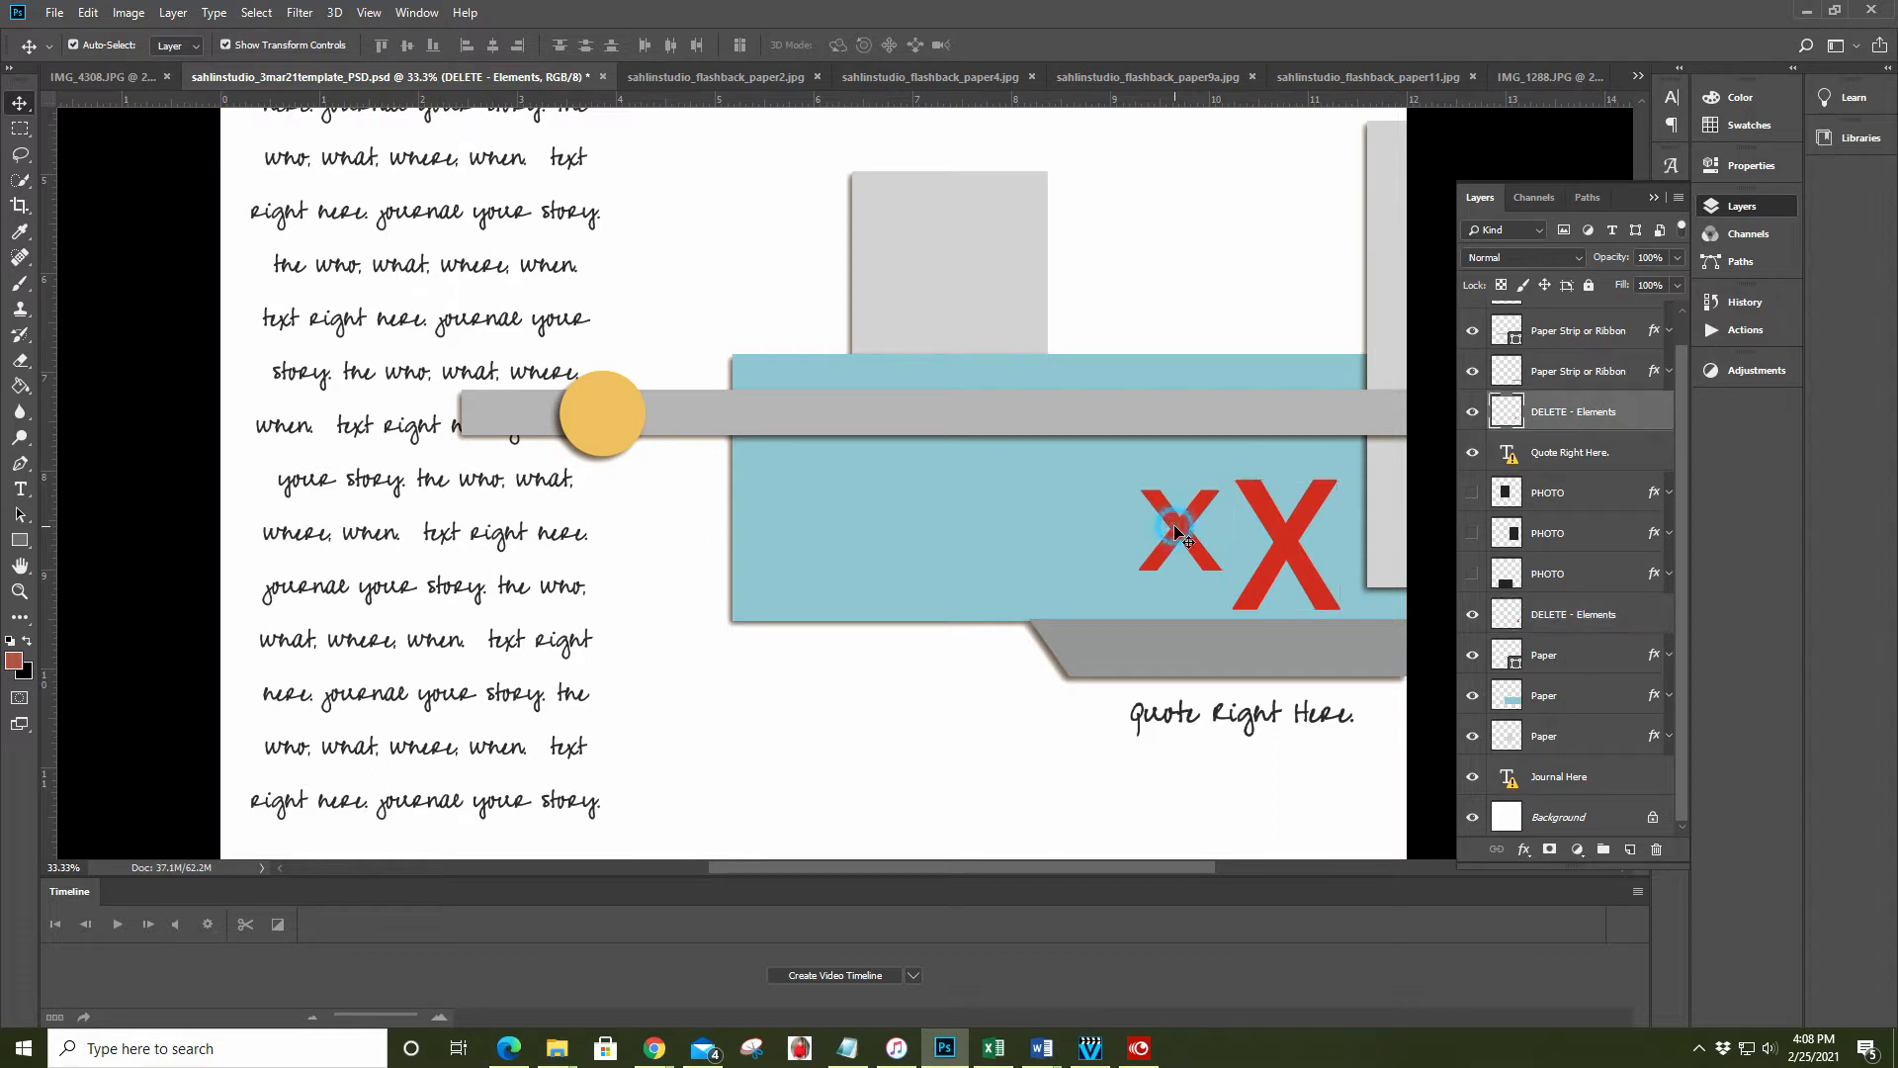
left_click(595, 419)
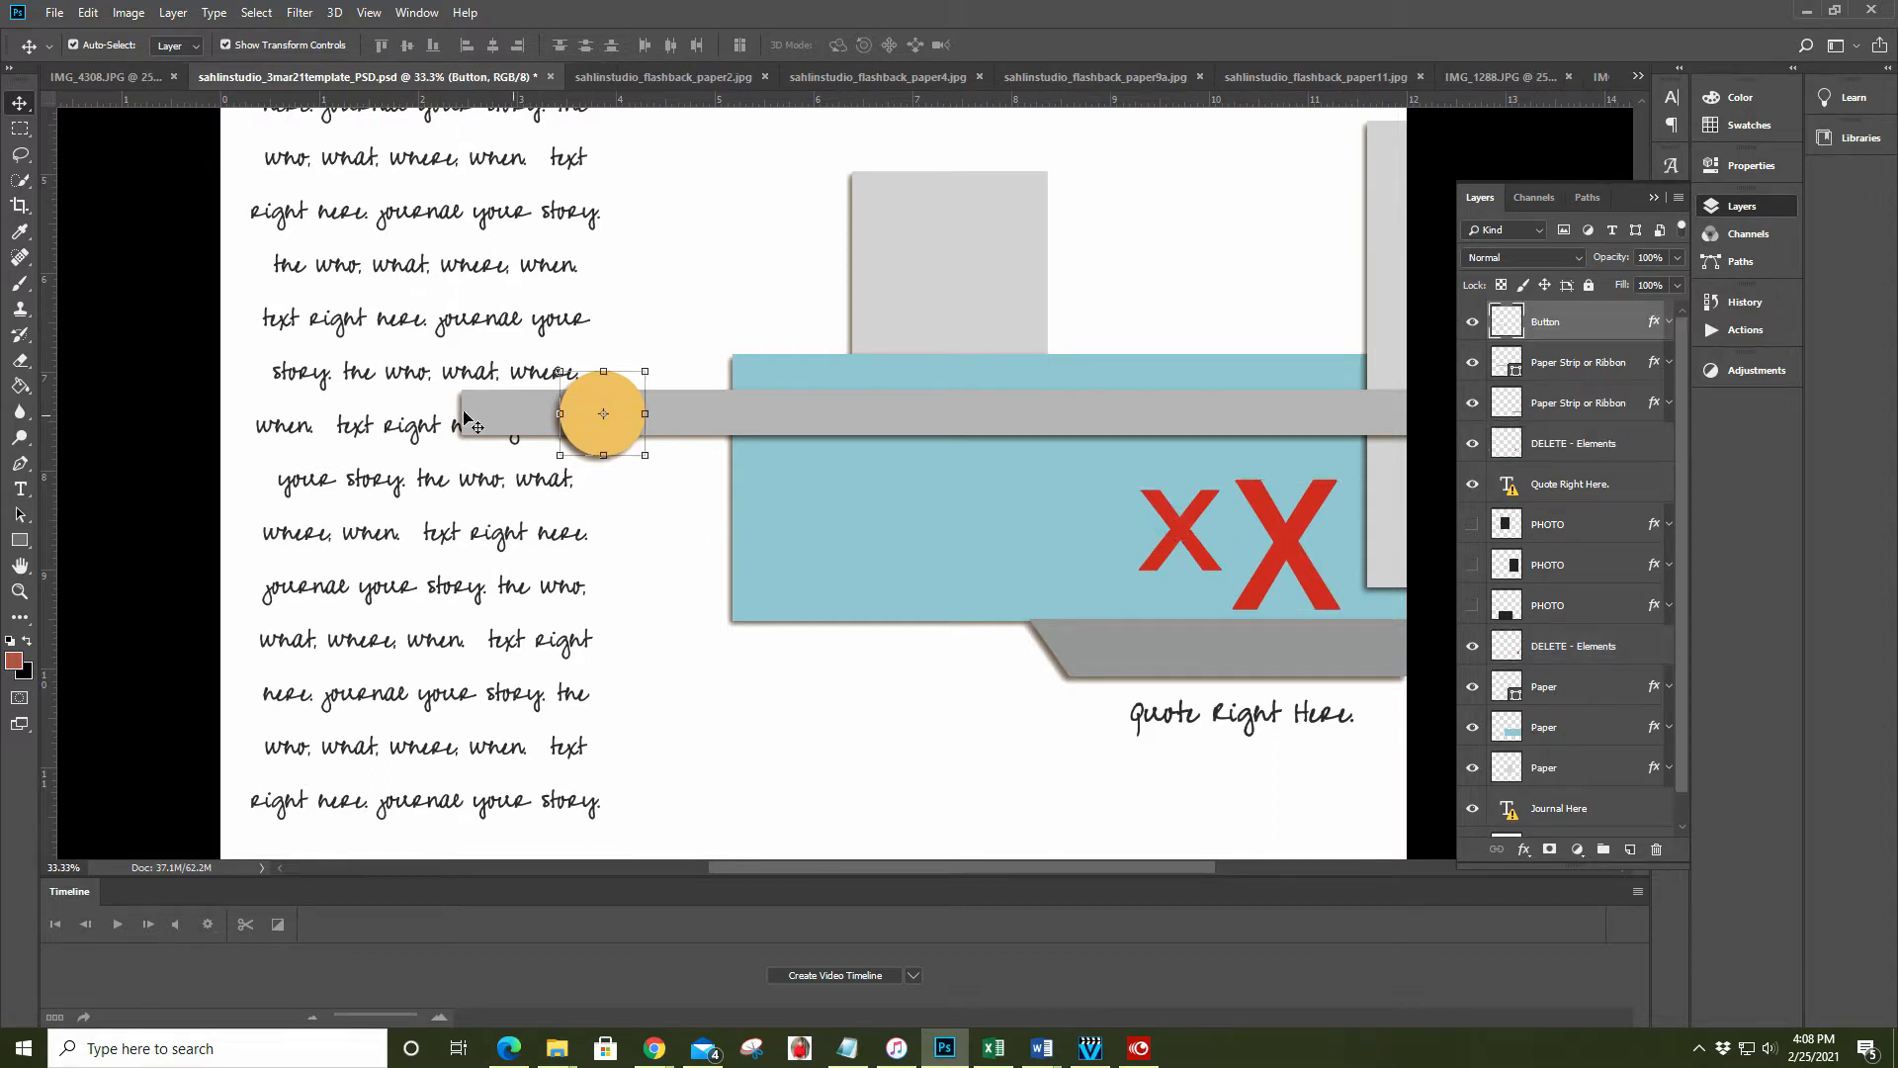
left_click(366, 317)
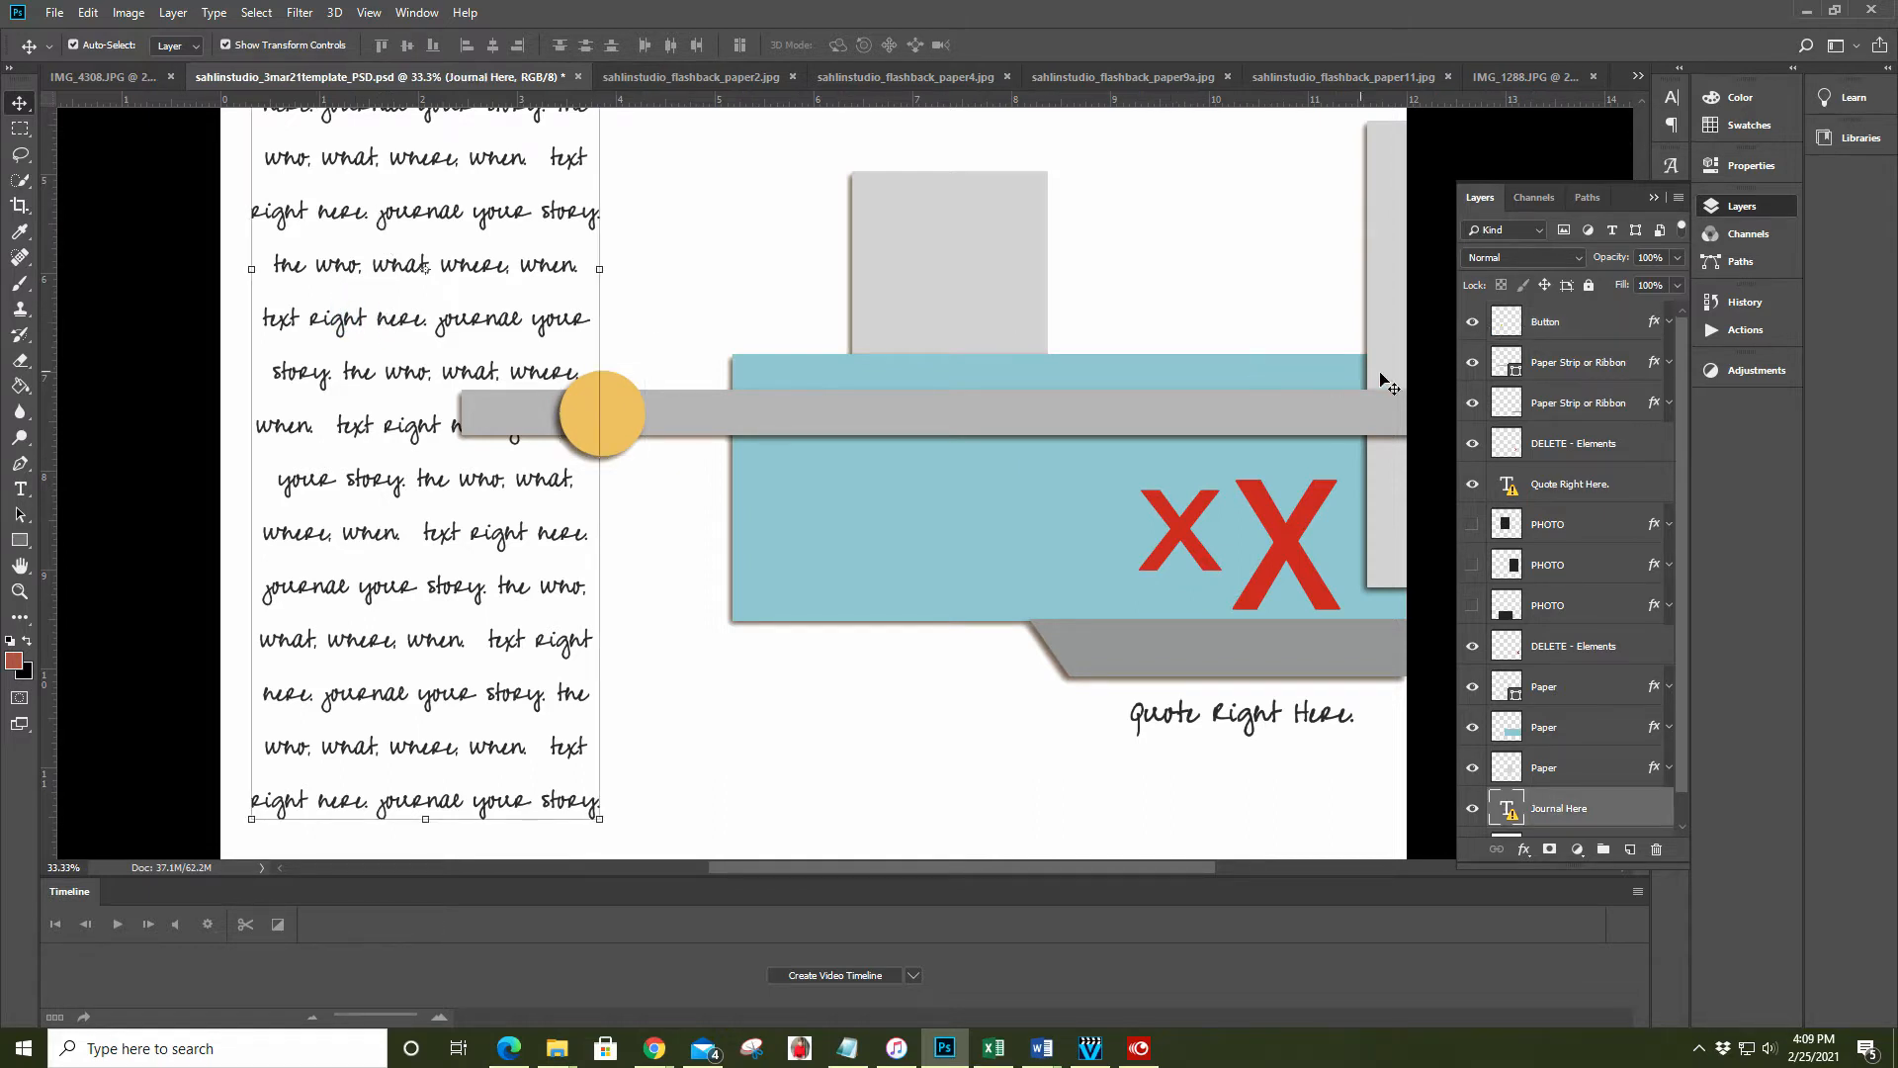
Show the three PHOTO placeholder layers in the template again
left_click(1474, 525)
left_click(1474, 564)
left_click(1470, 605)
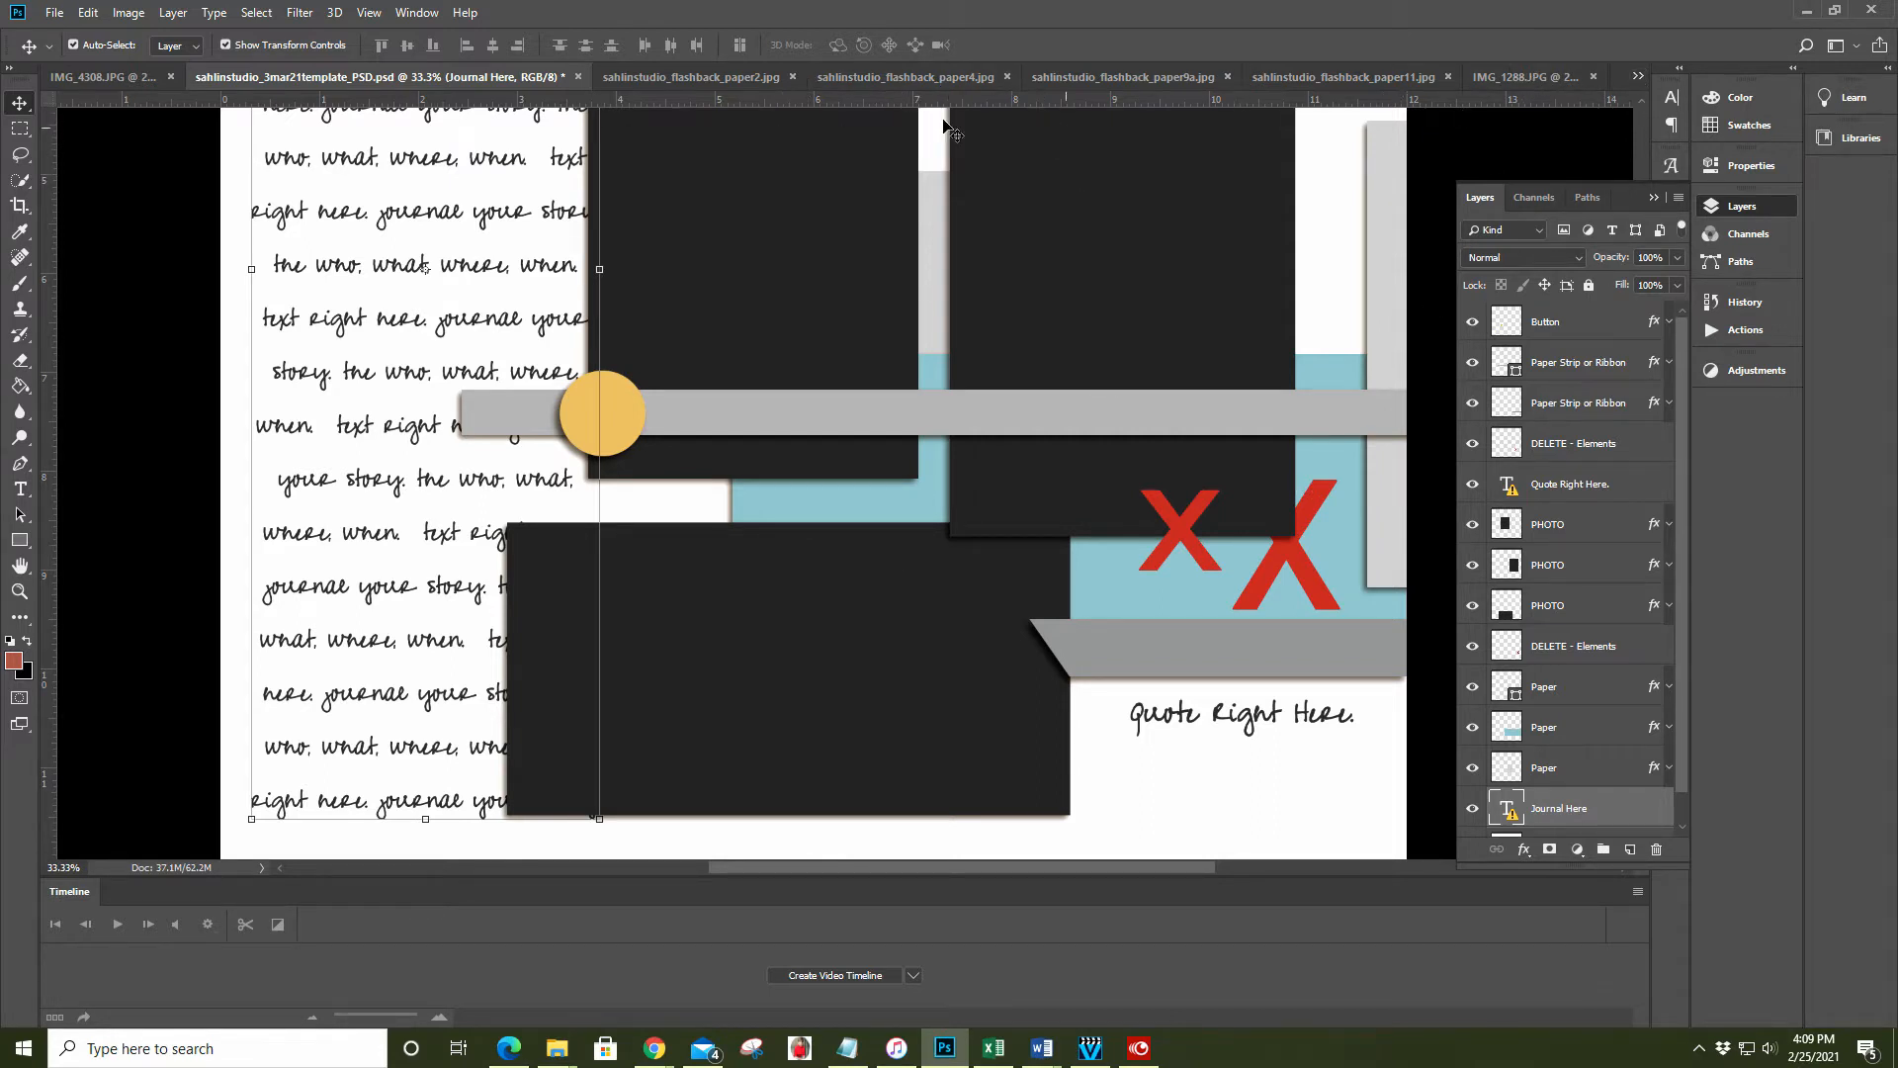
Copy the whole sahlinstudio_flashback_paper2 pattern, paste it above the long horizontal paper strip, and clip it to that strip
left_click(761, 77)
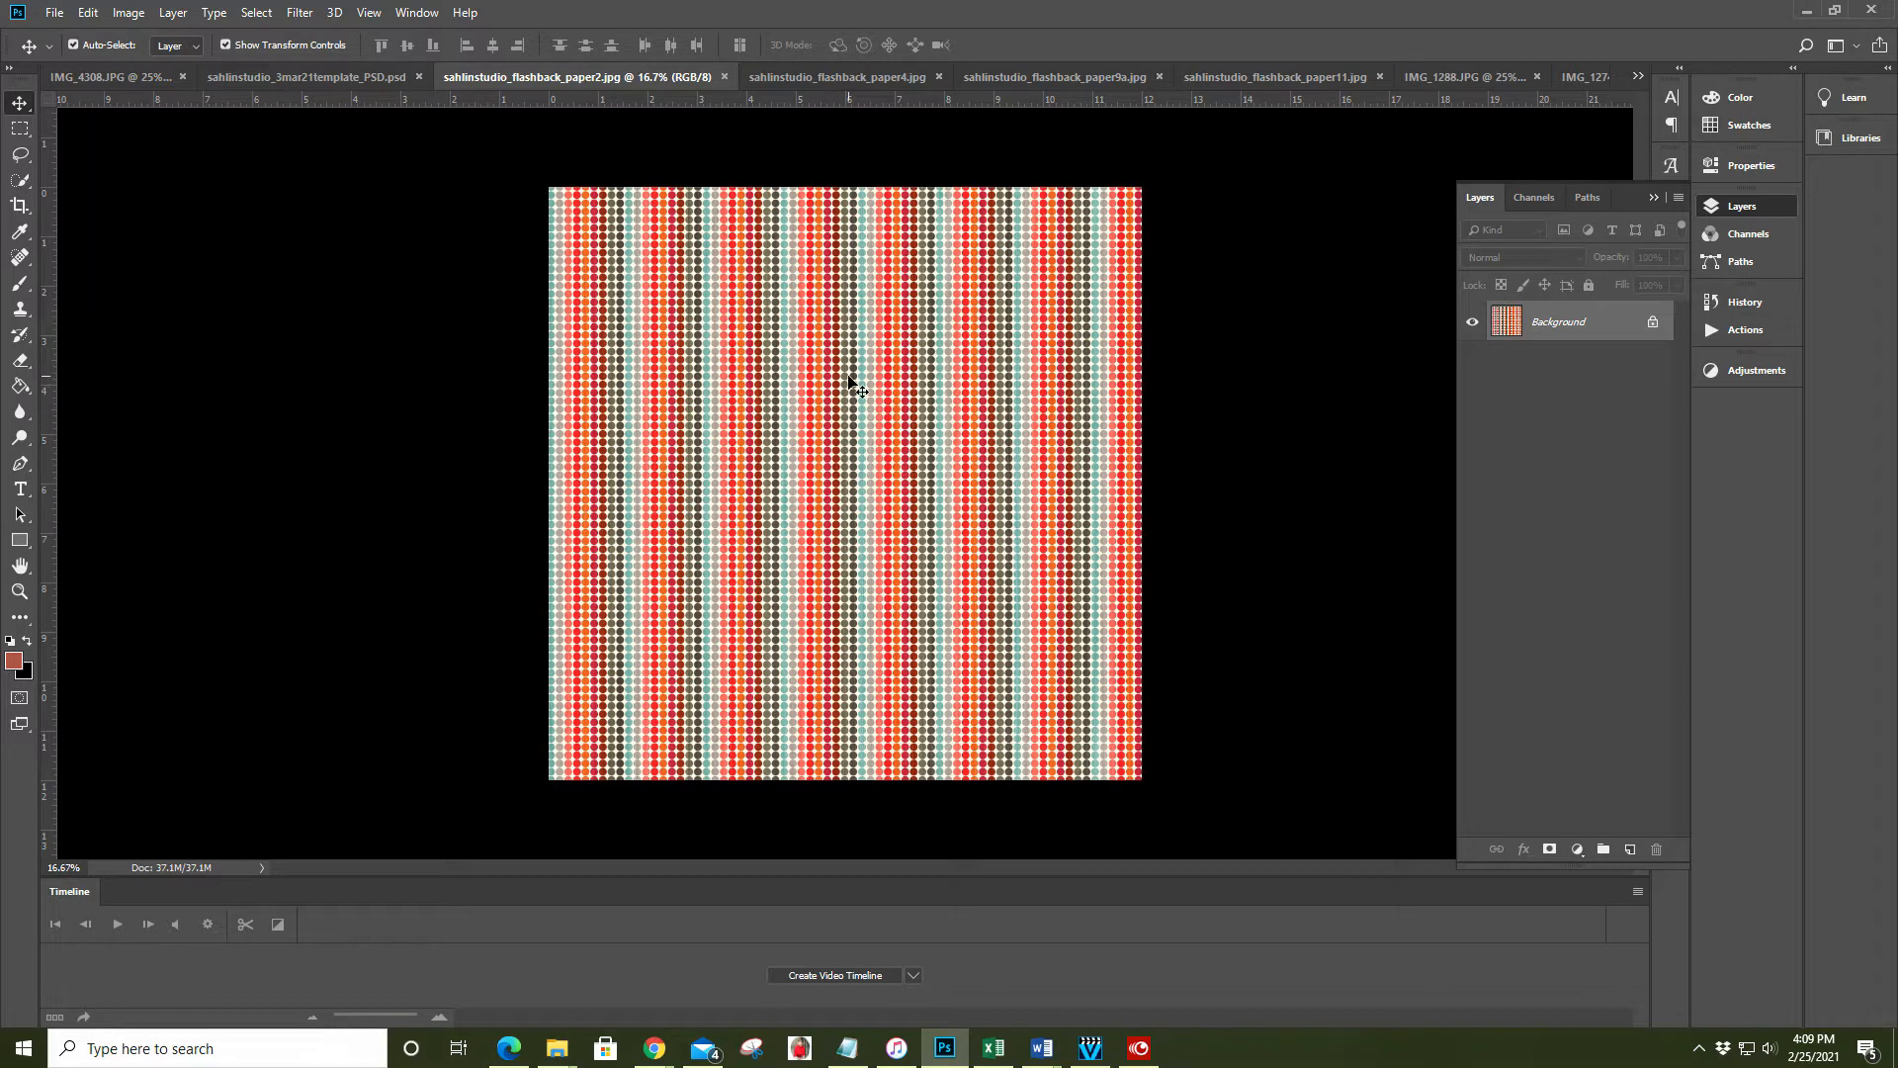
left_click(314, 82)
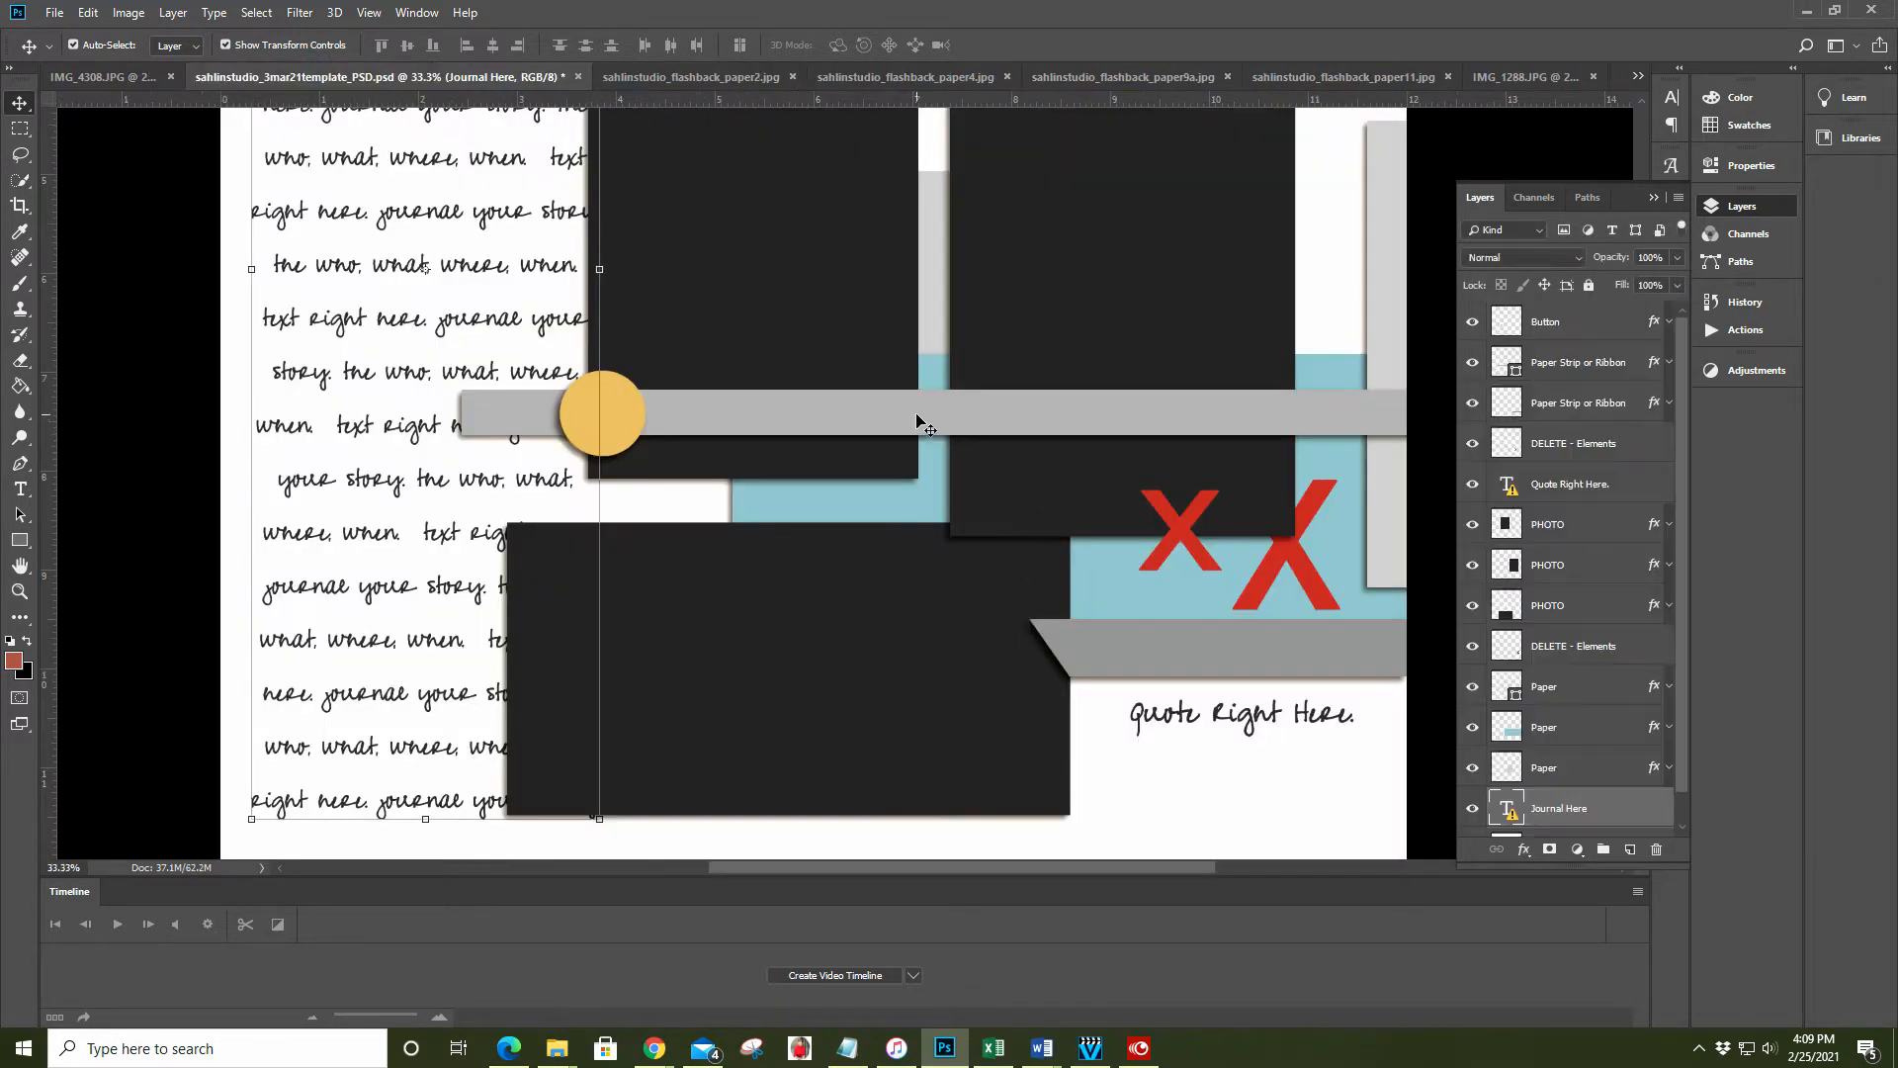
left_click(918, 420)
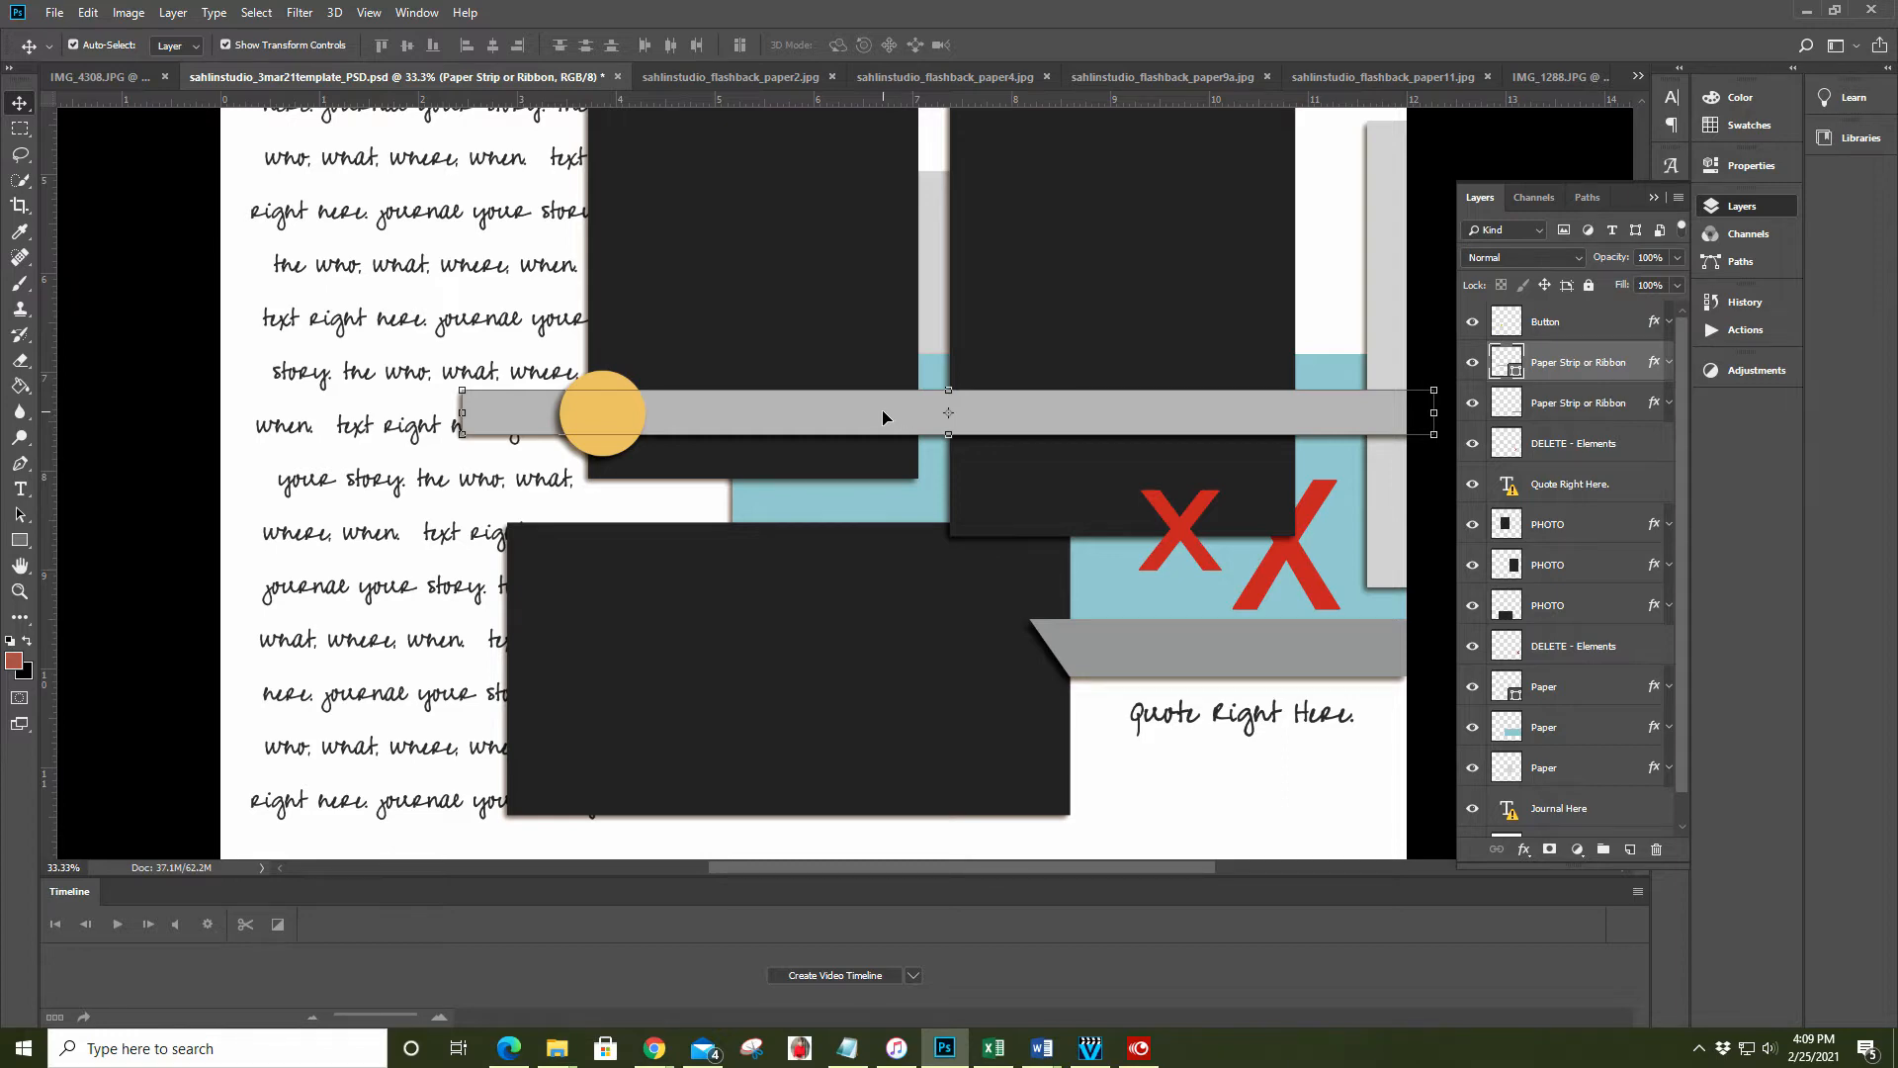
left_click(757, 76)
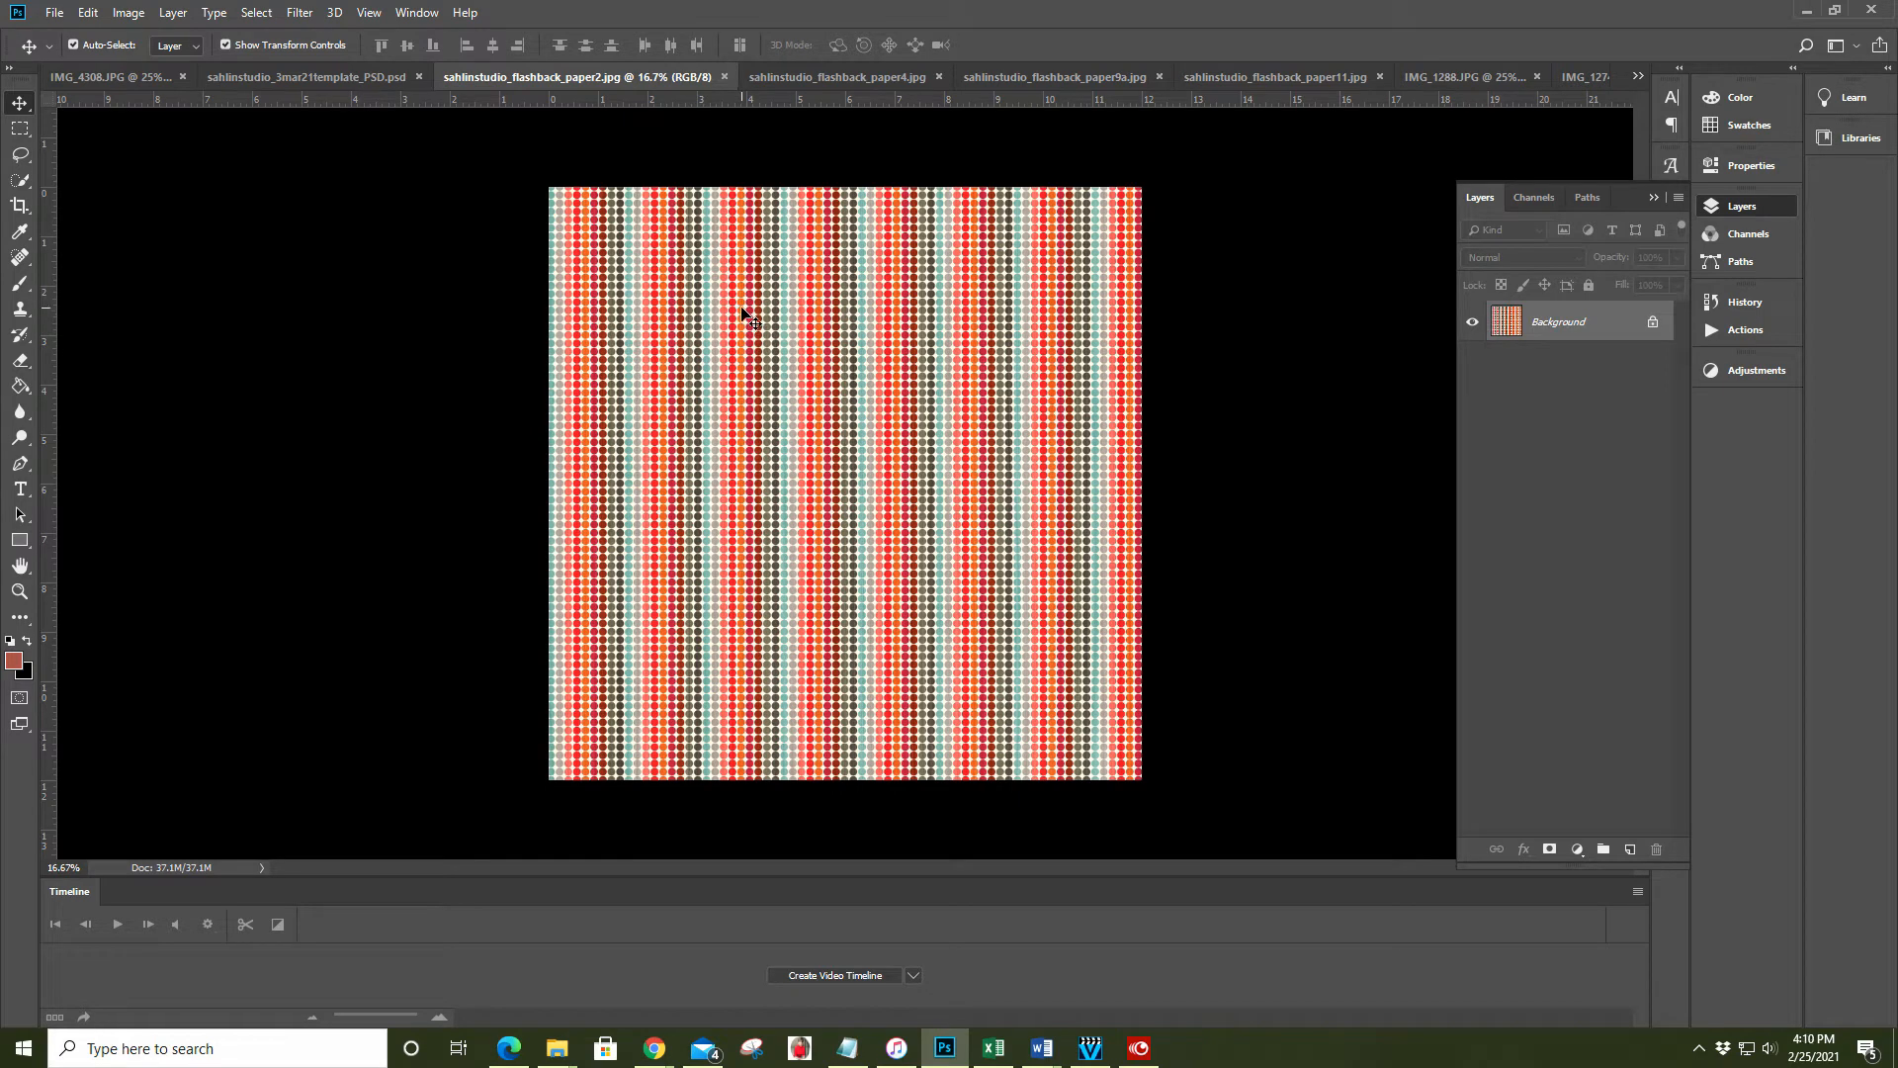
key("ctrl+a")
left_click(332, 75)
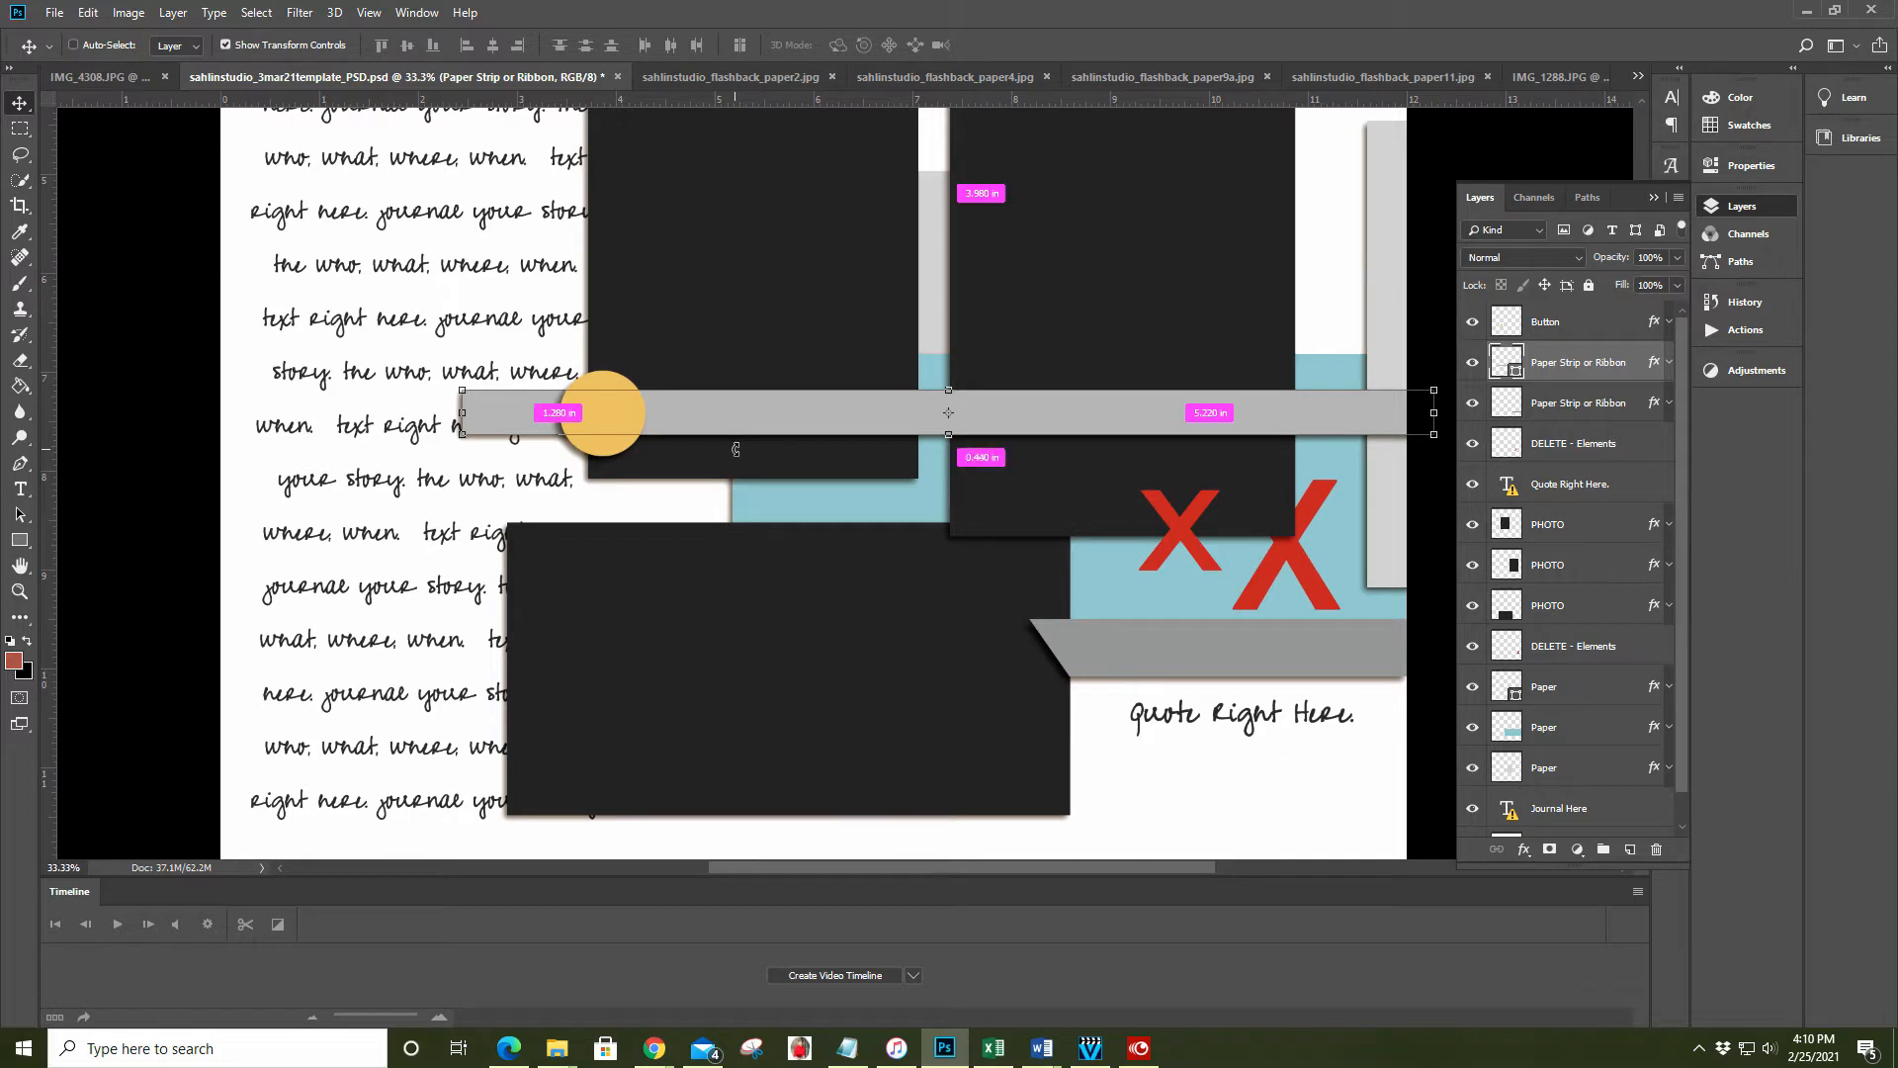
key("ctrl+v")
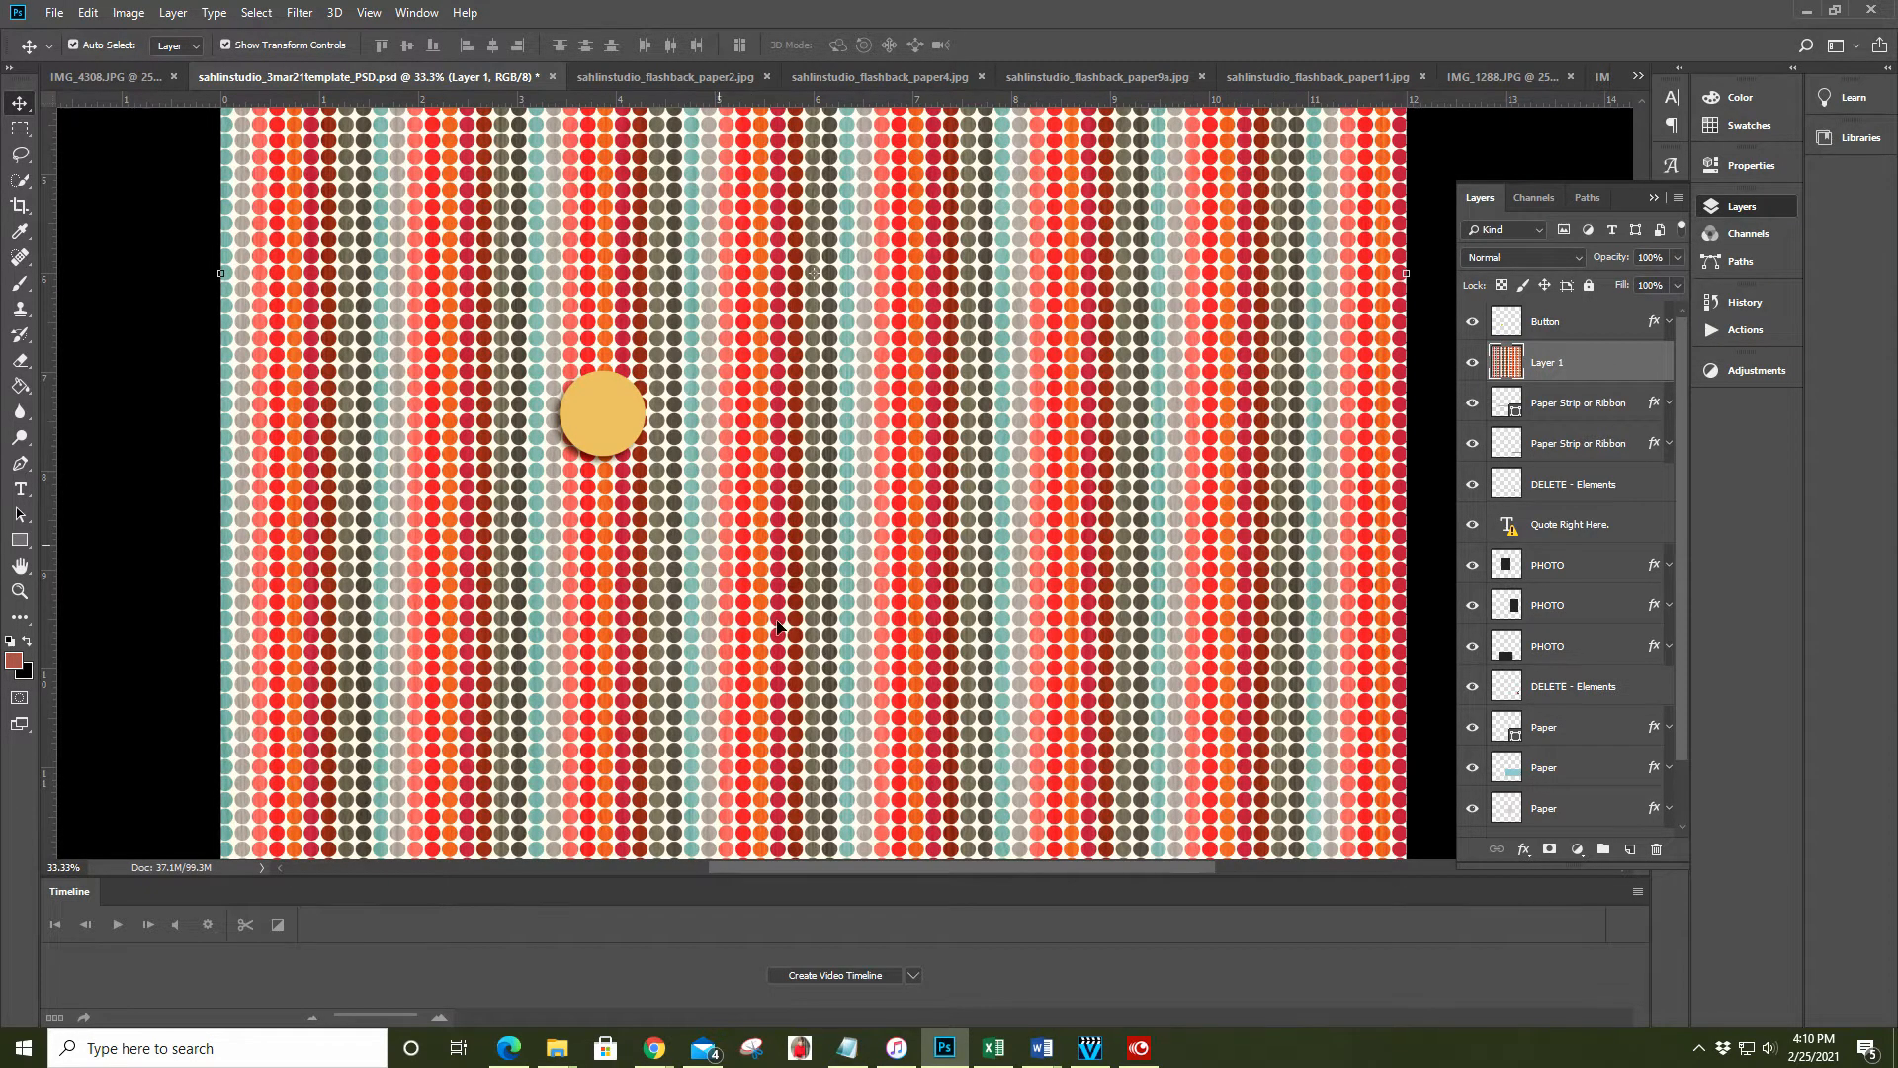
left_click(1577, 373)
right_click(1577, 373)
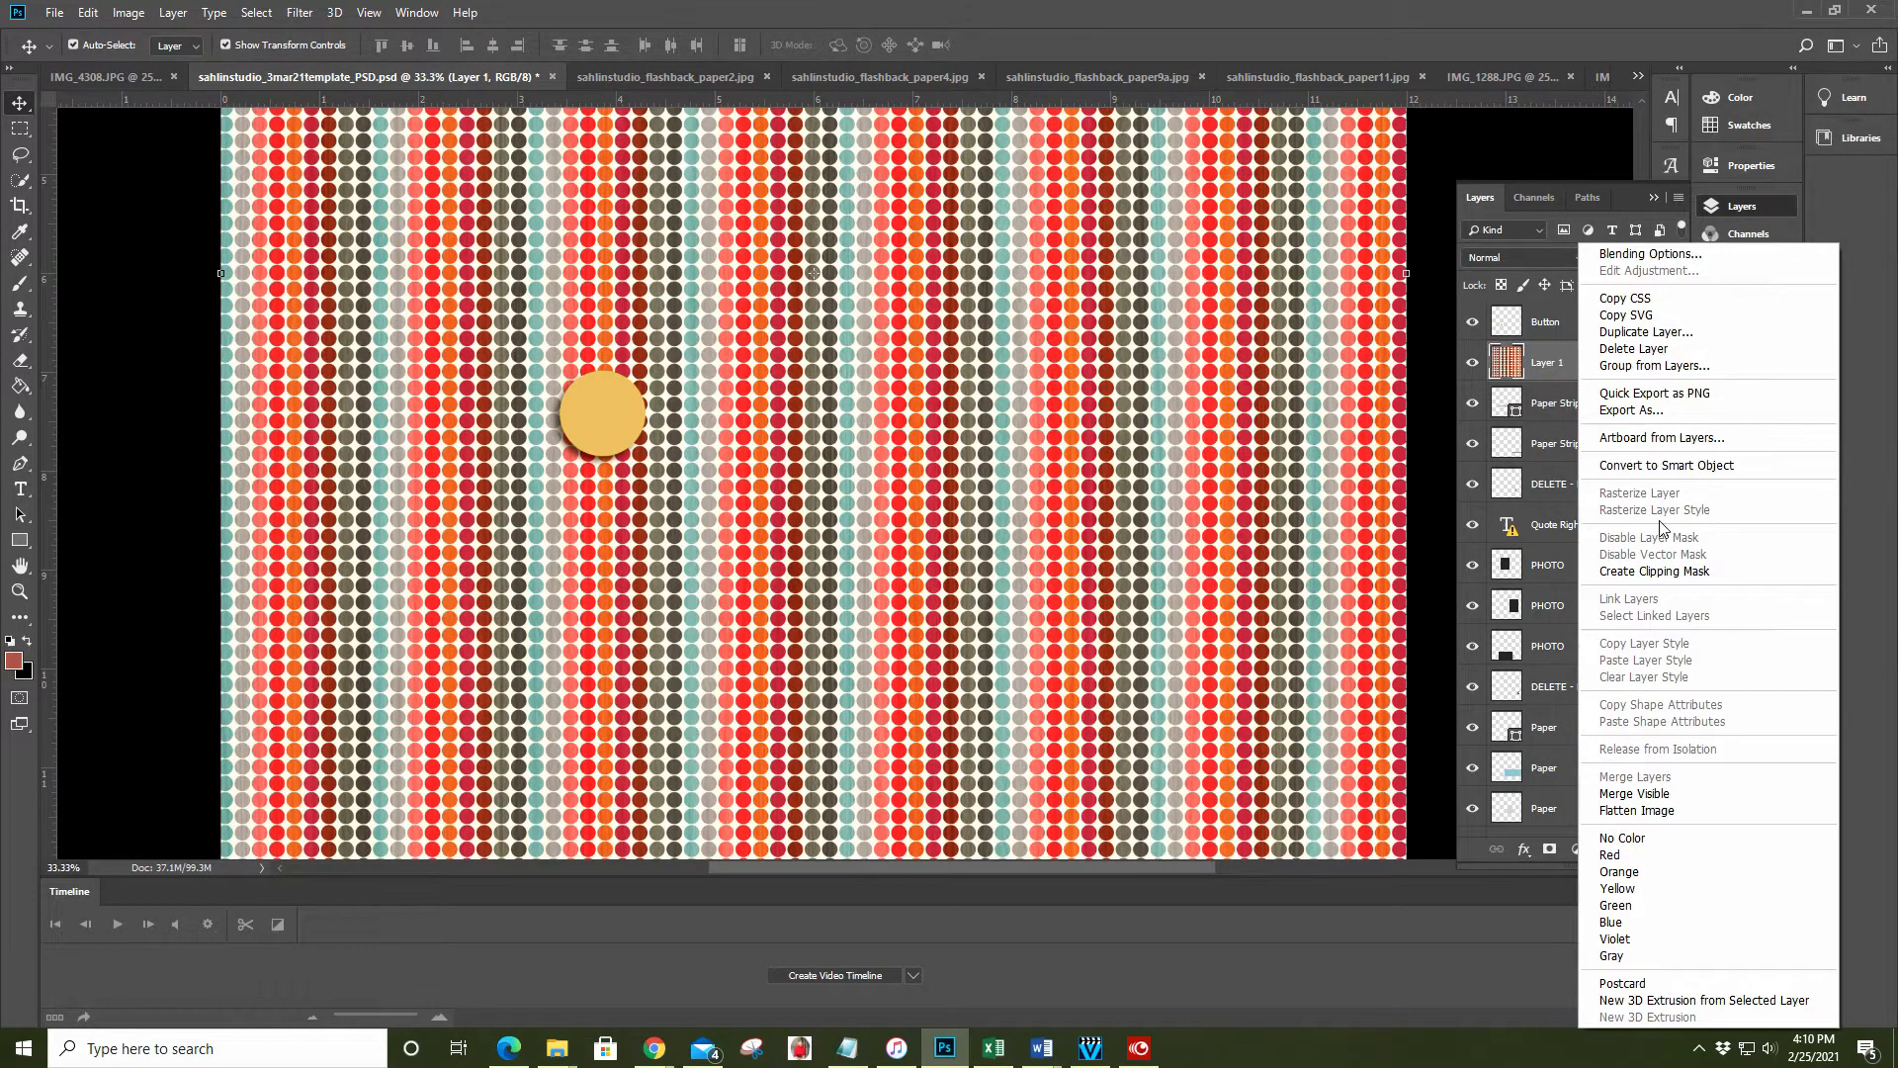
left_click(1644, 573)
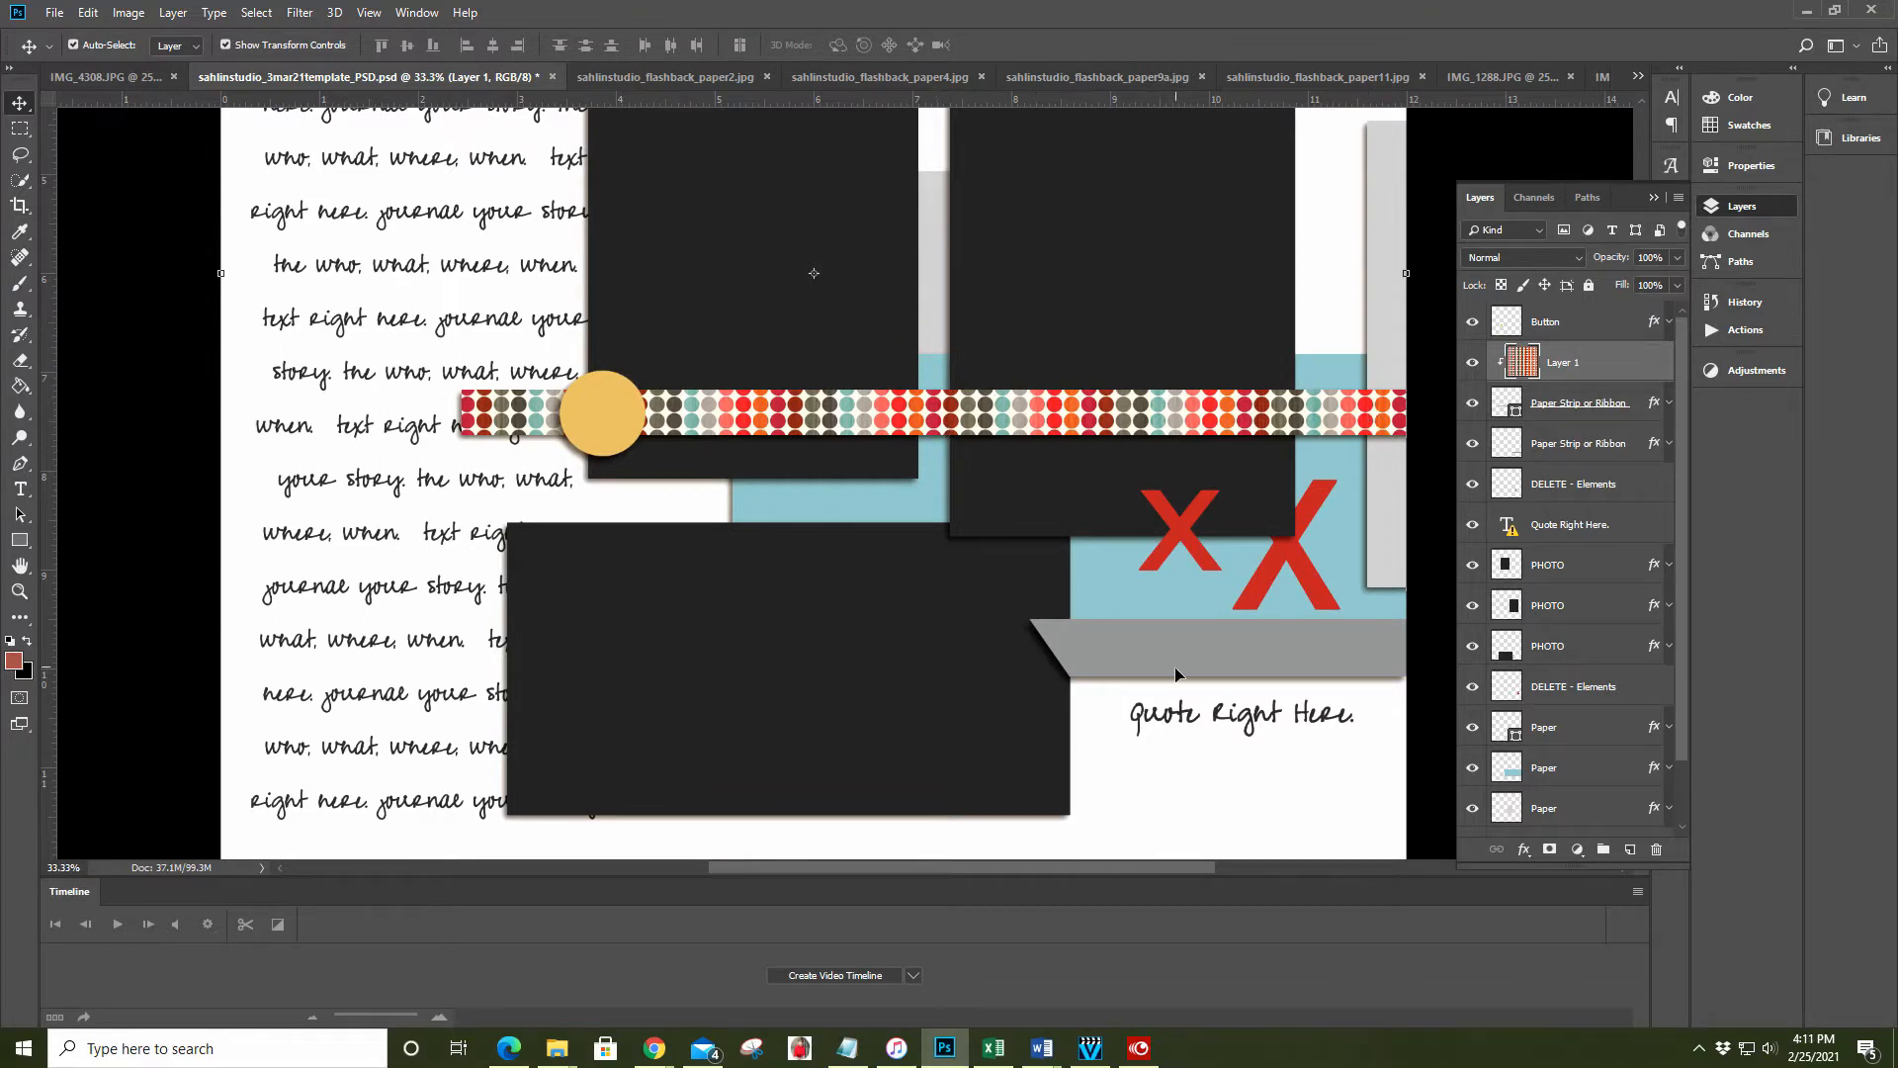
Paste the same dotted paper above the angled-end strip over the quote text and clip it to that strip
left_click(1150, 652)
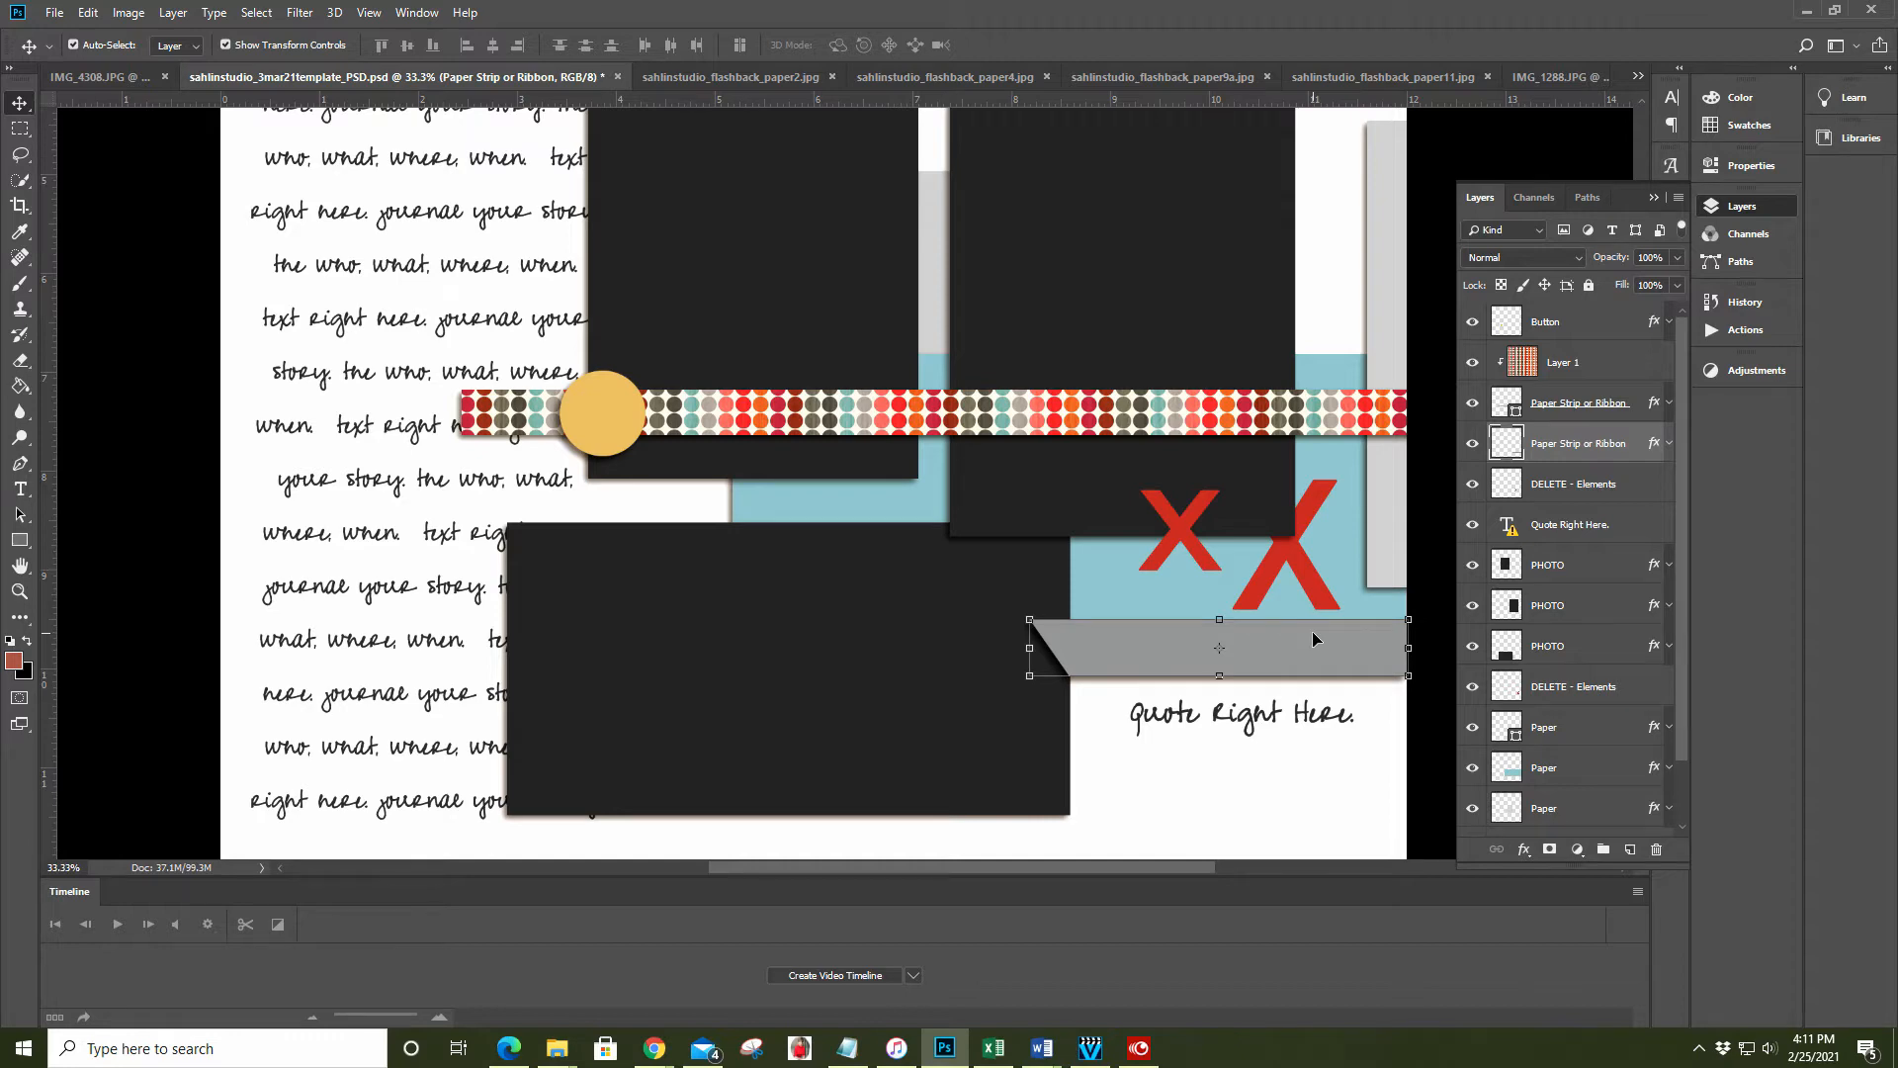
key("ctrl")
key("ctrl+v")
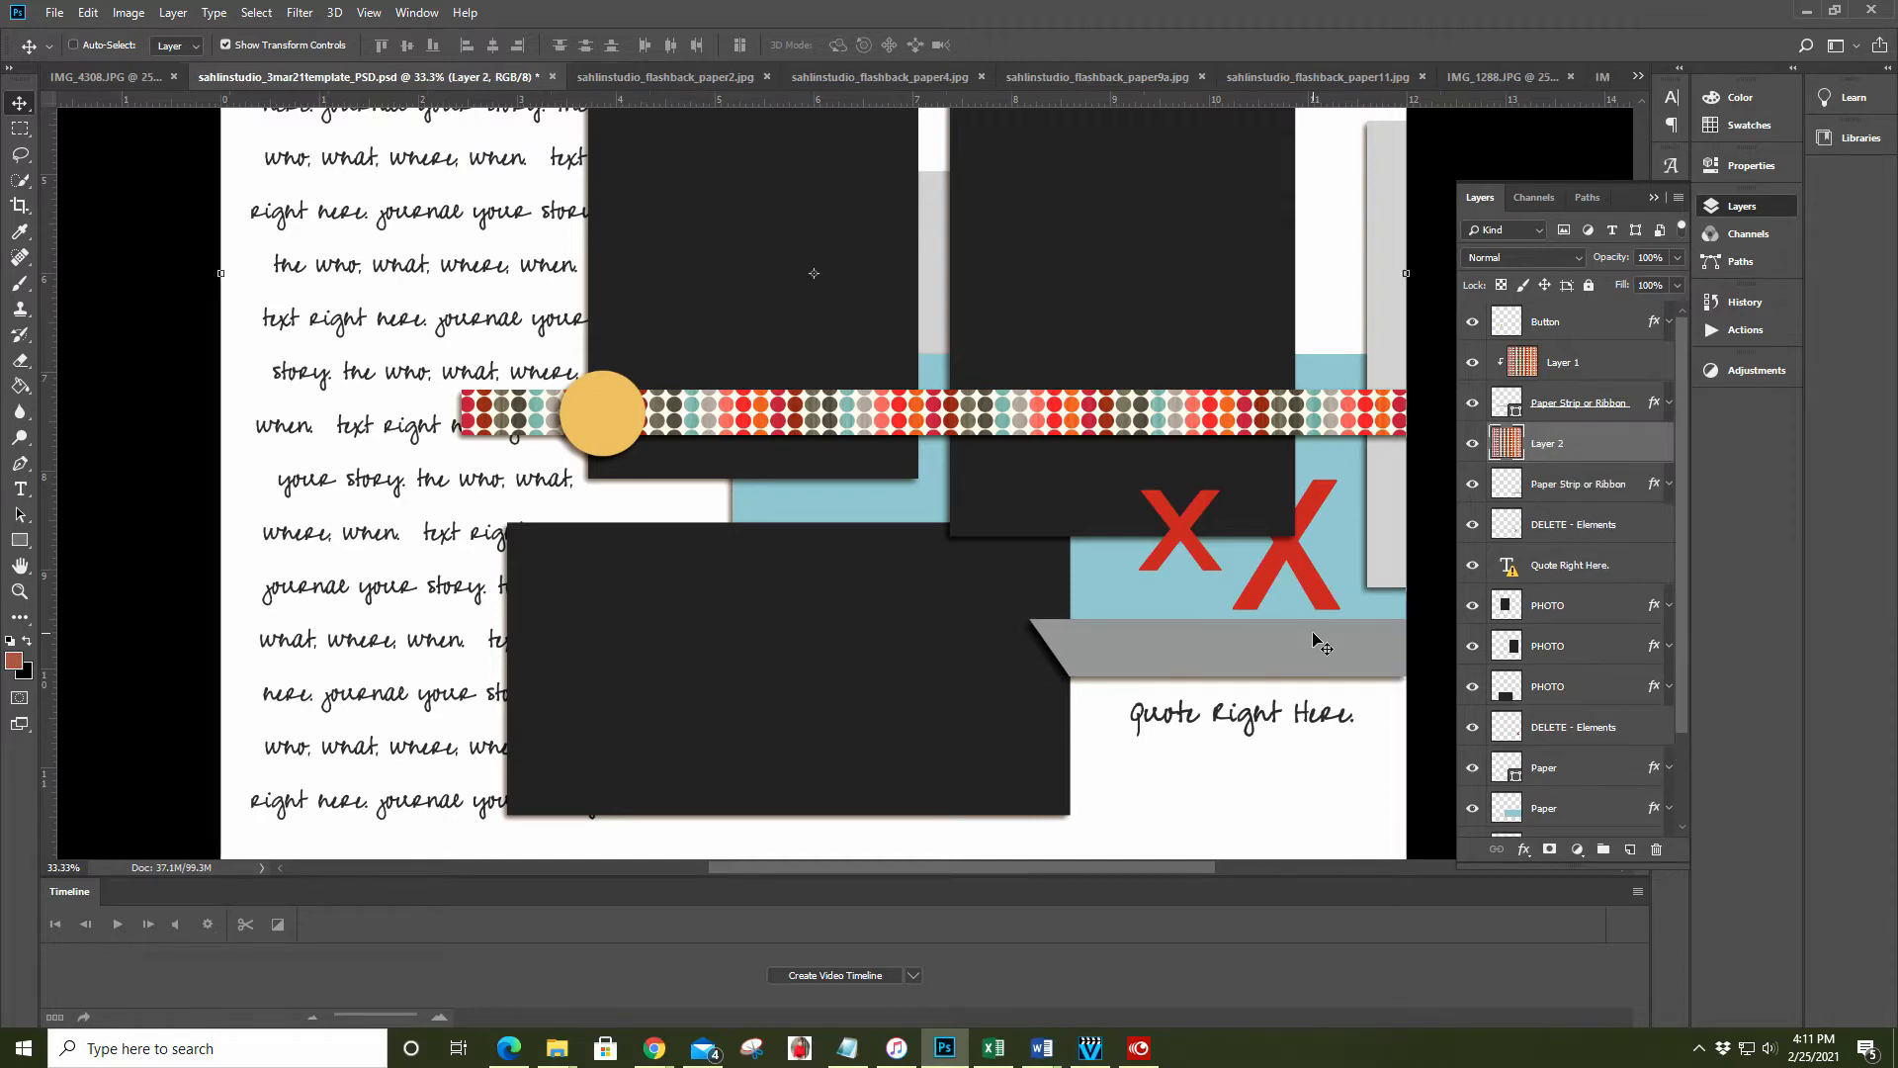
right_click(1547, 447)
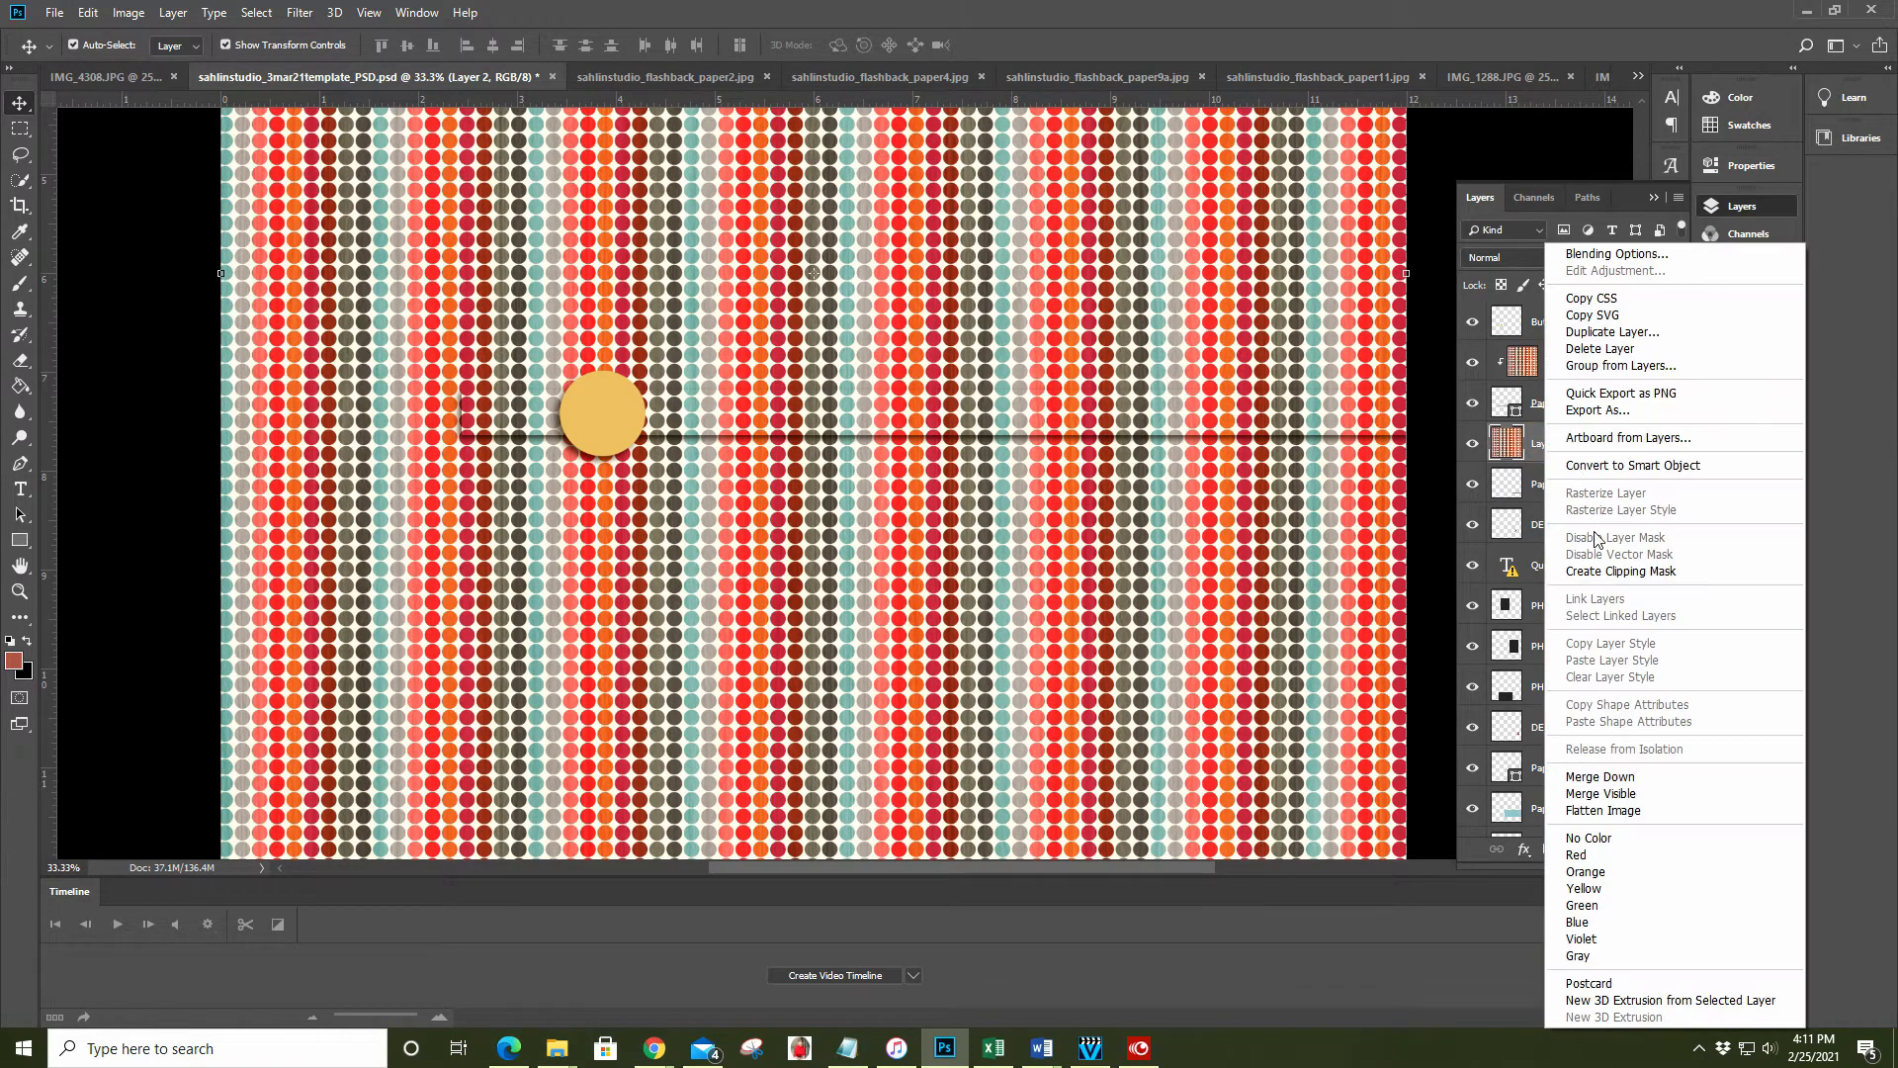
left_click(1599, 571)
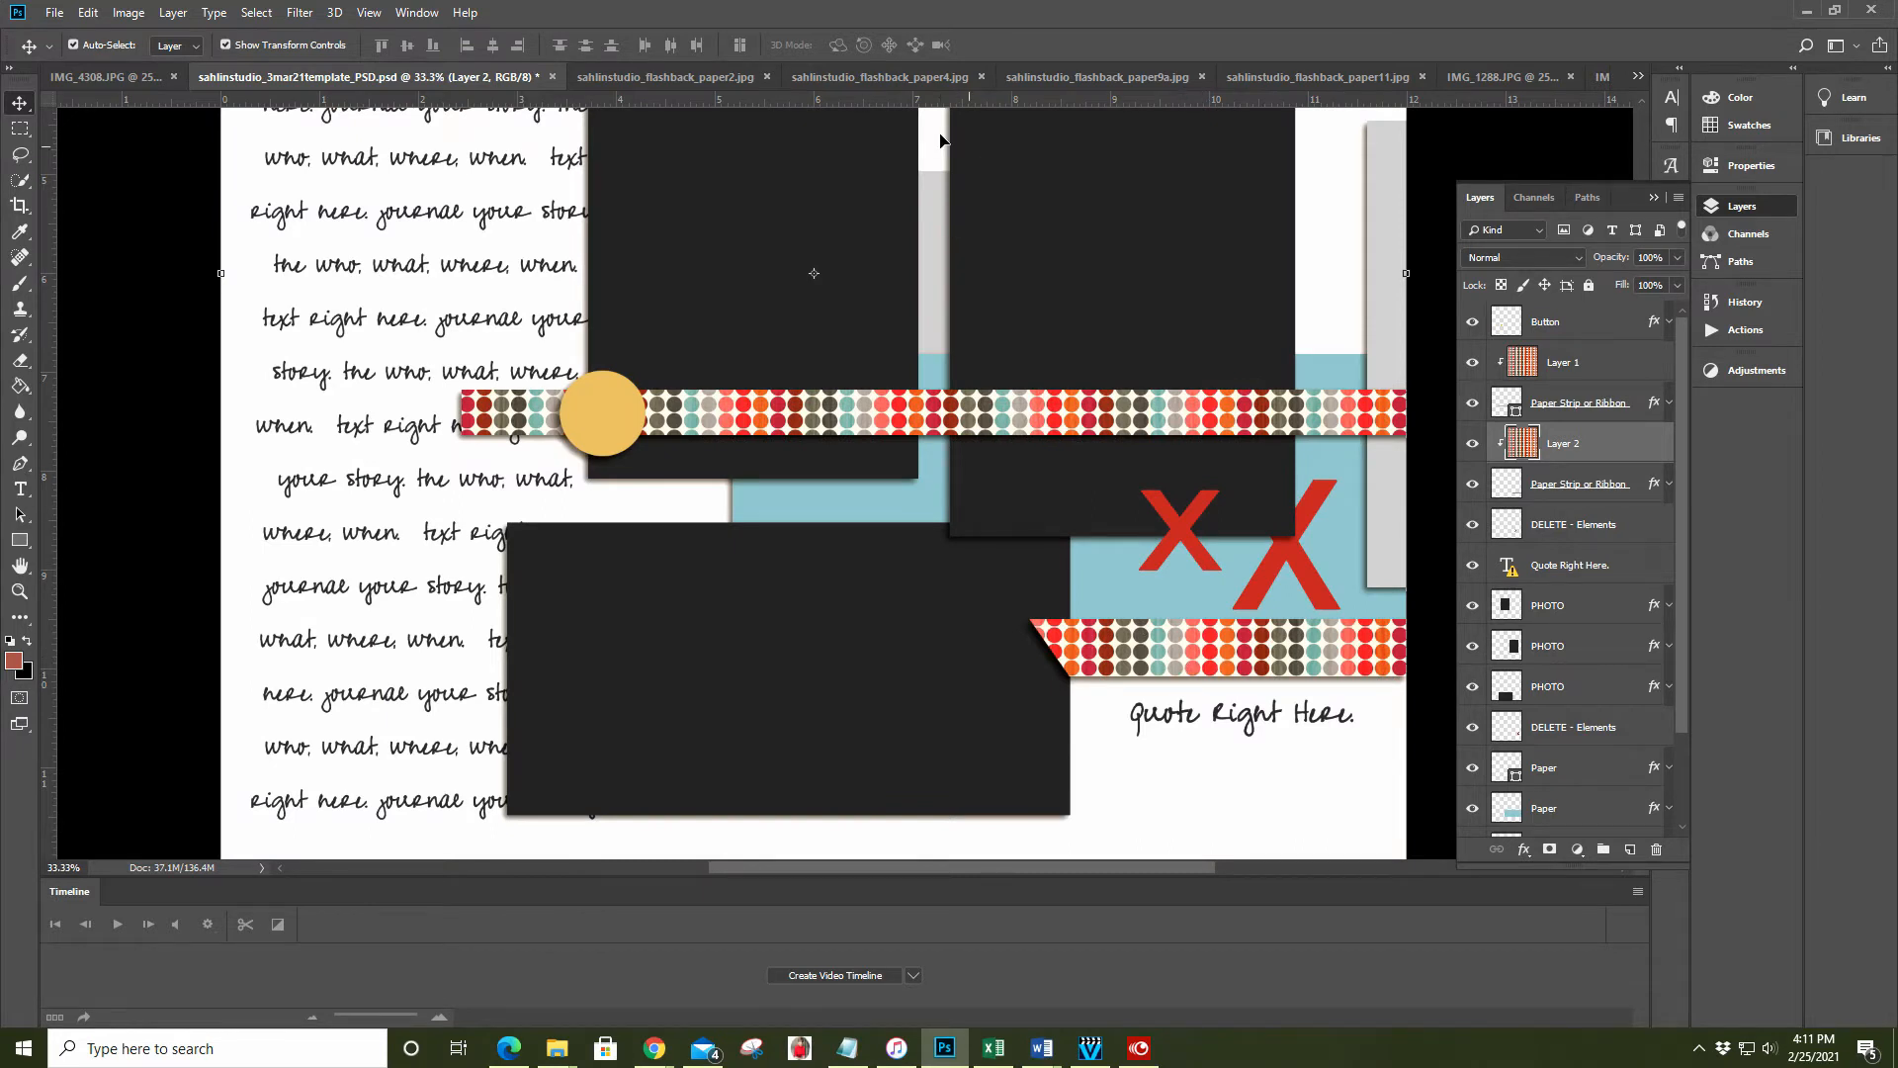
Copy the beige sahlinstudio_flashback_paper4 texture, paste it above the blue Paper block, and clip it to that block
left_click(869, 79)
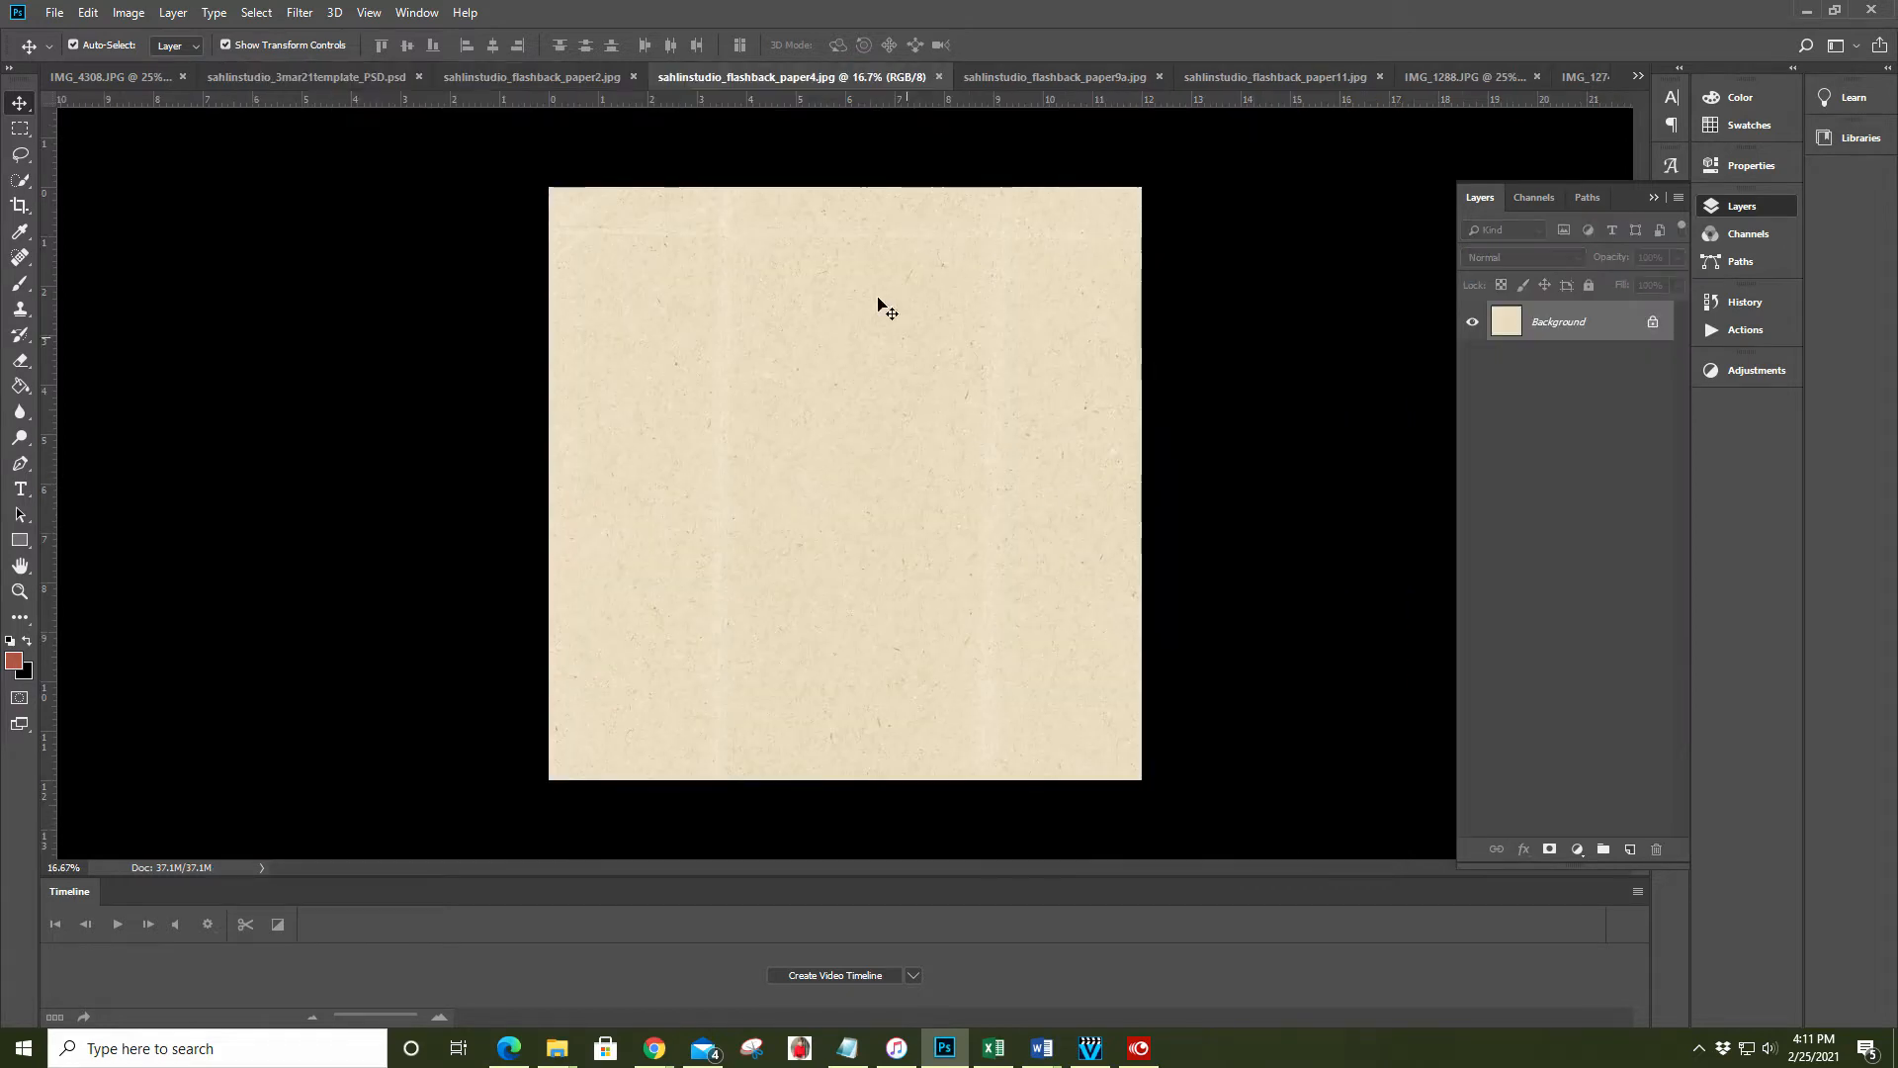
left_click(340, 76)
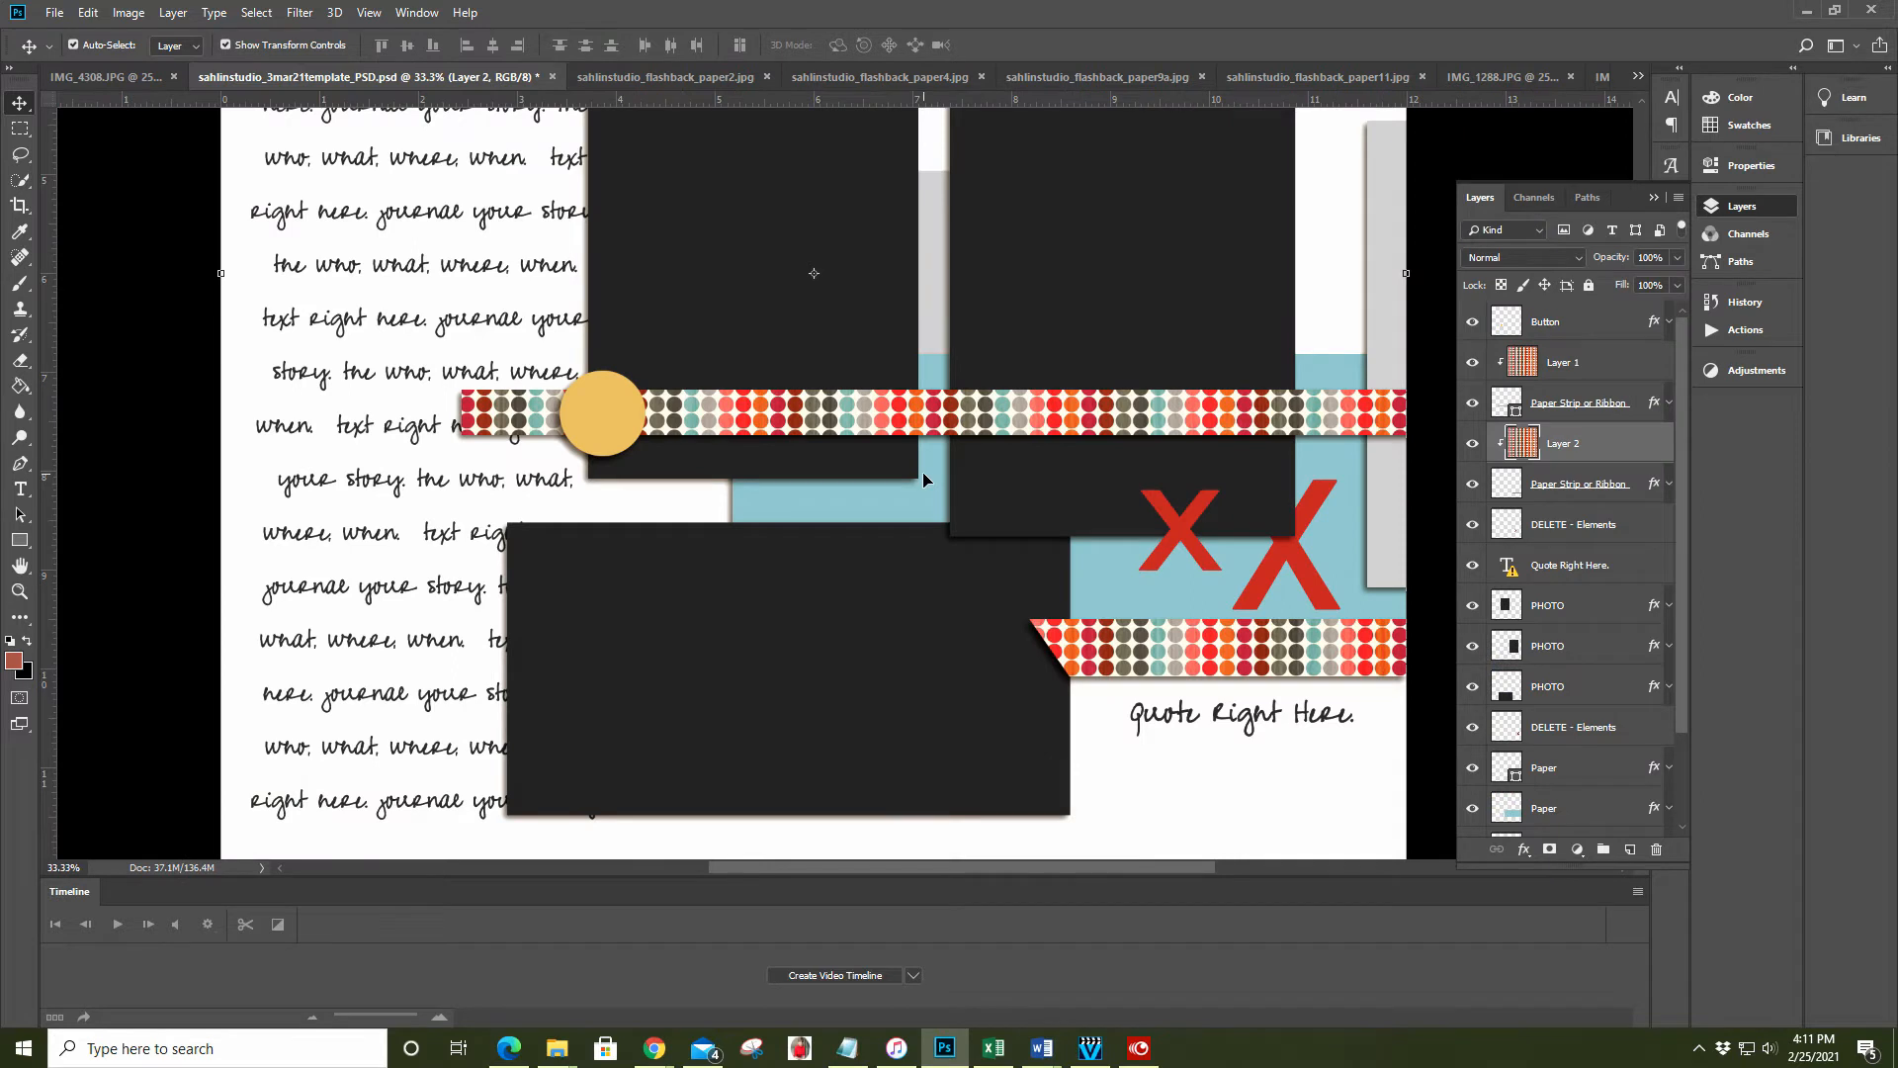
left_click(1337, 572)
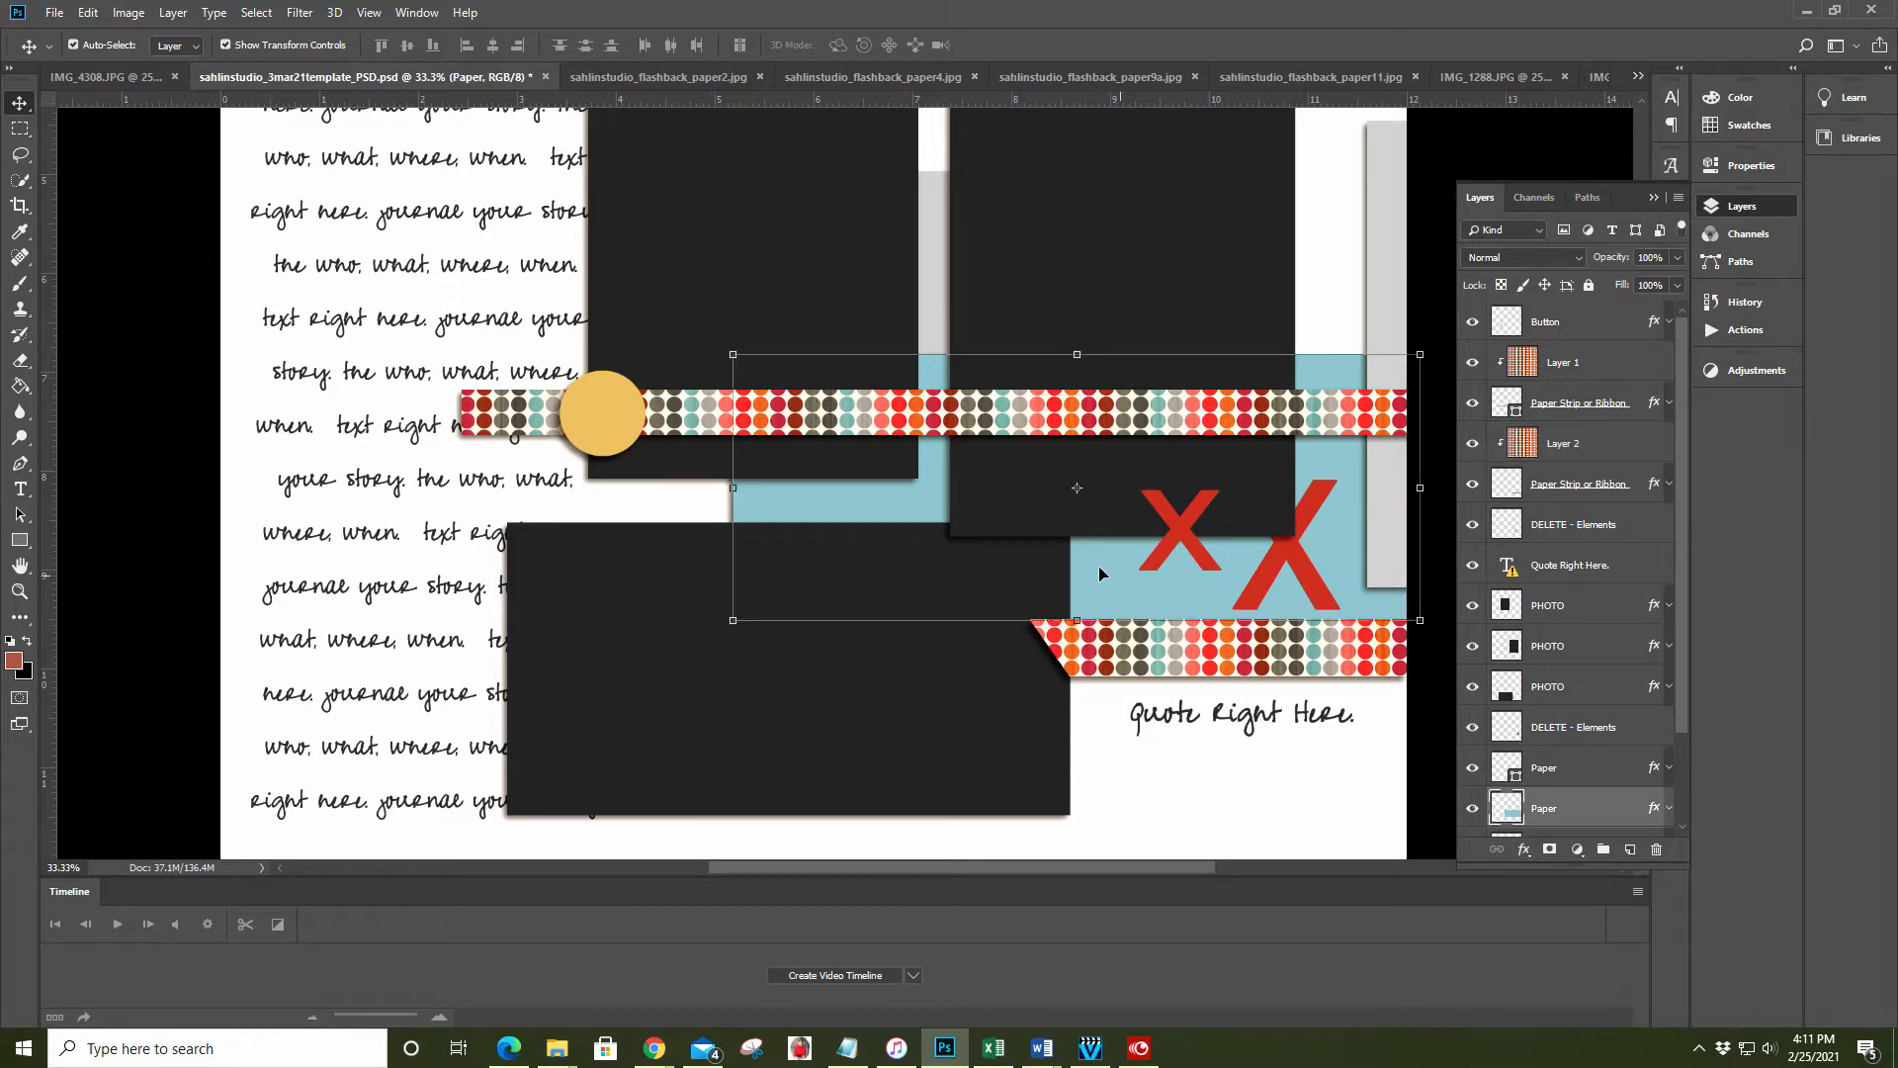
left_click(892, 78)
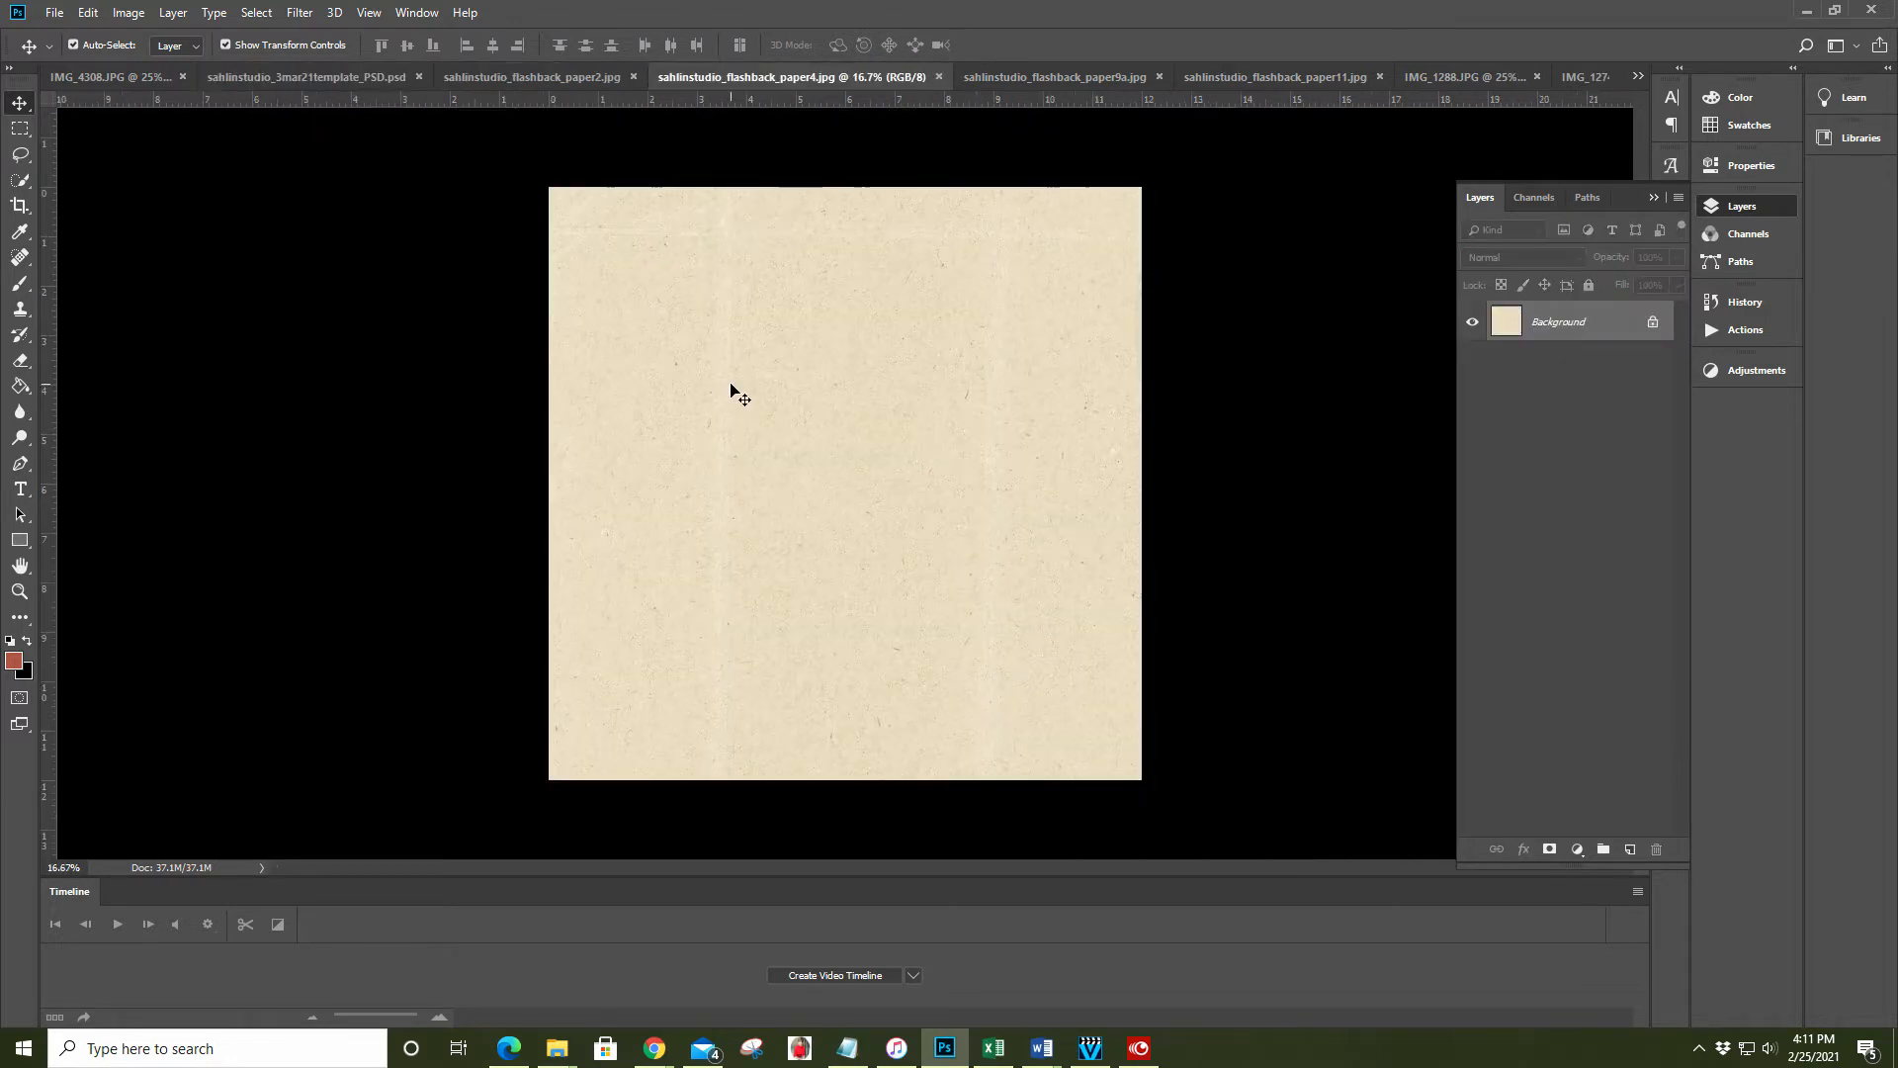
key("ctrl+a")
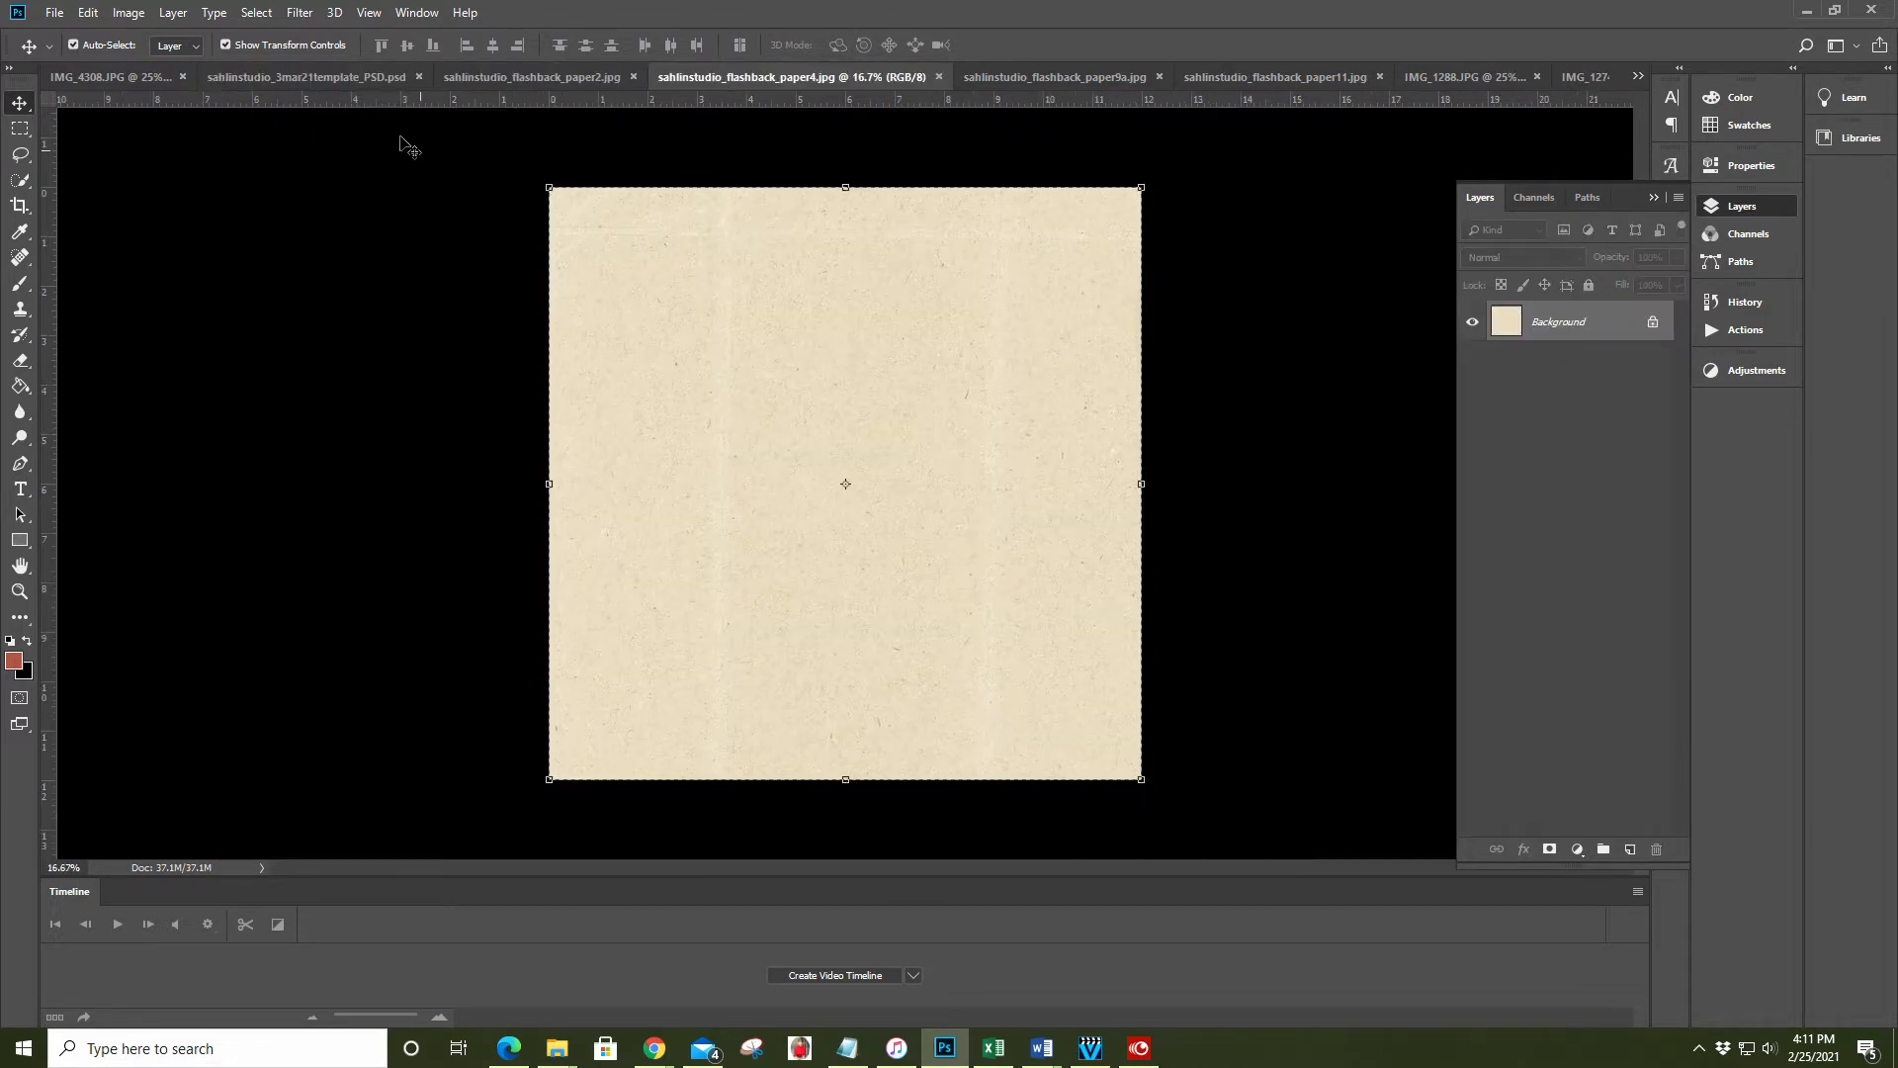
left_click(328, 79)
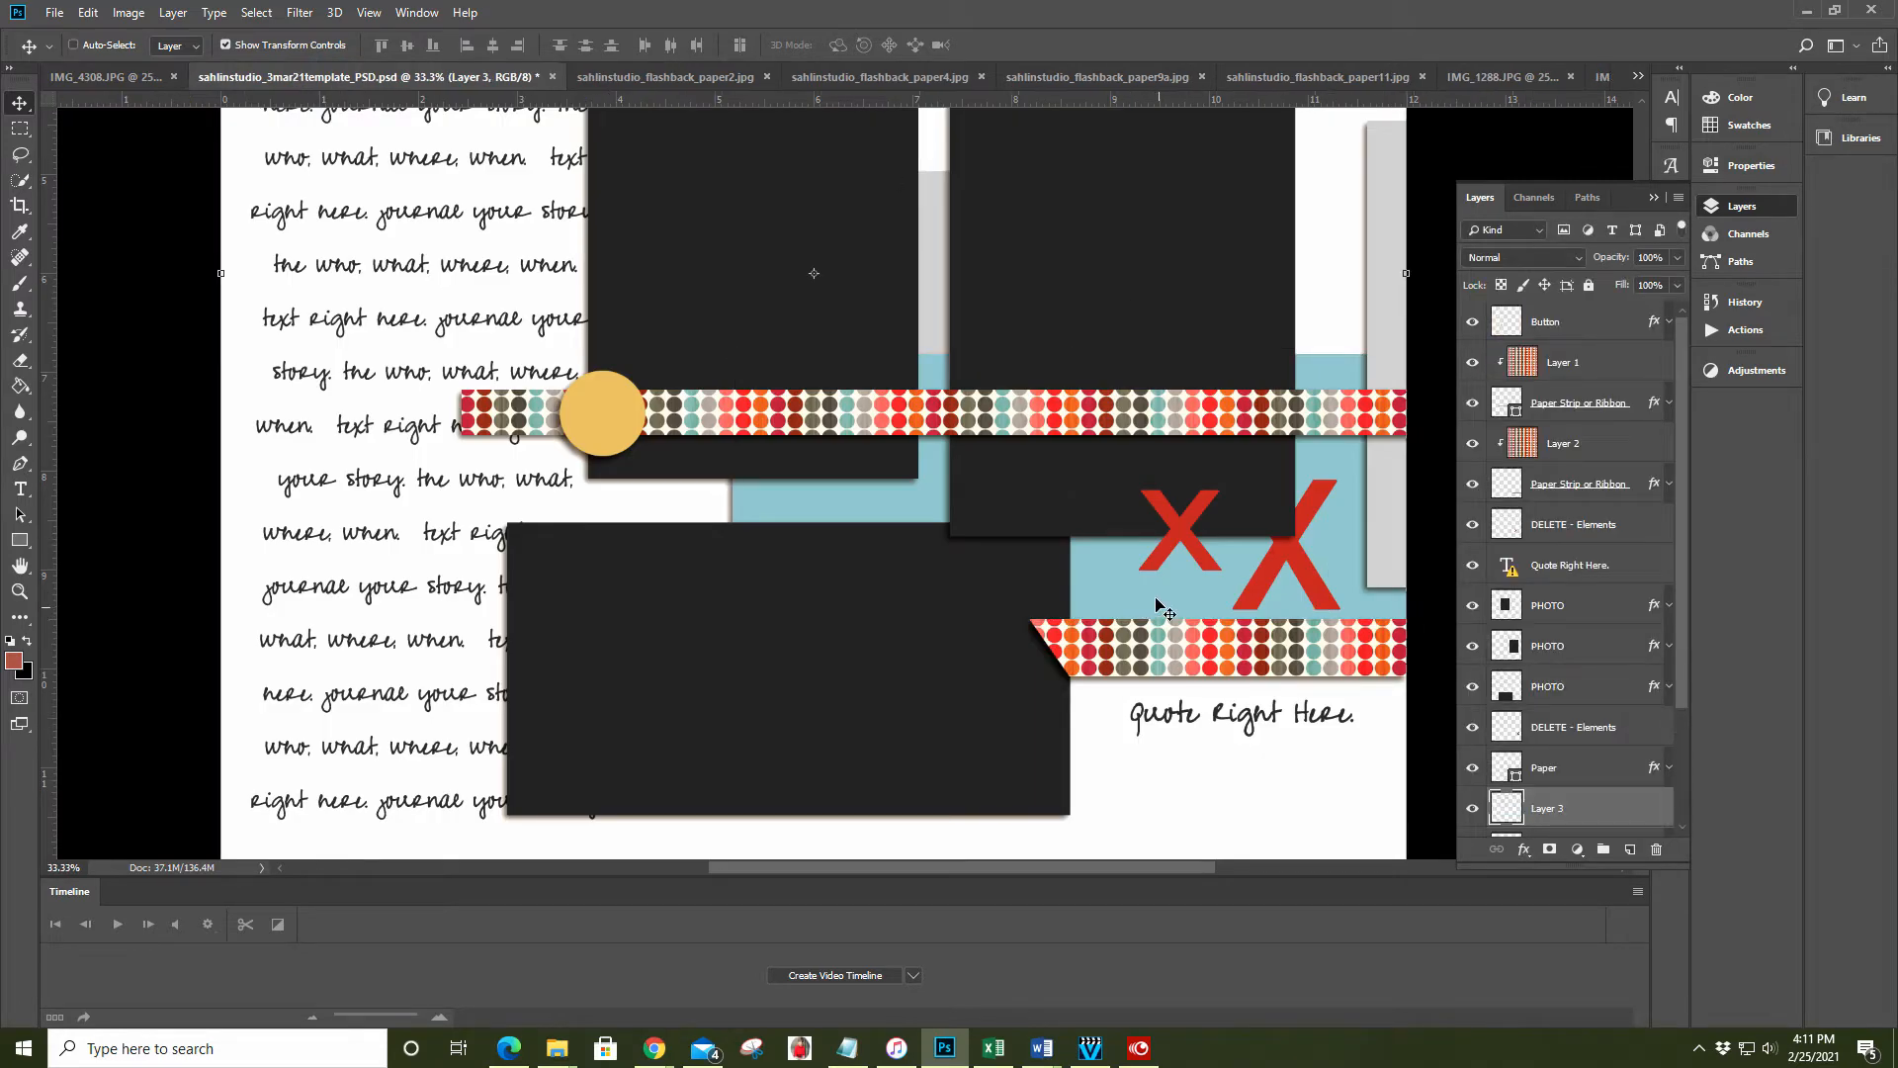
key("ctrl+v")
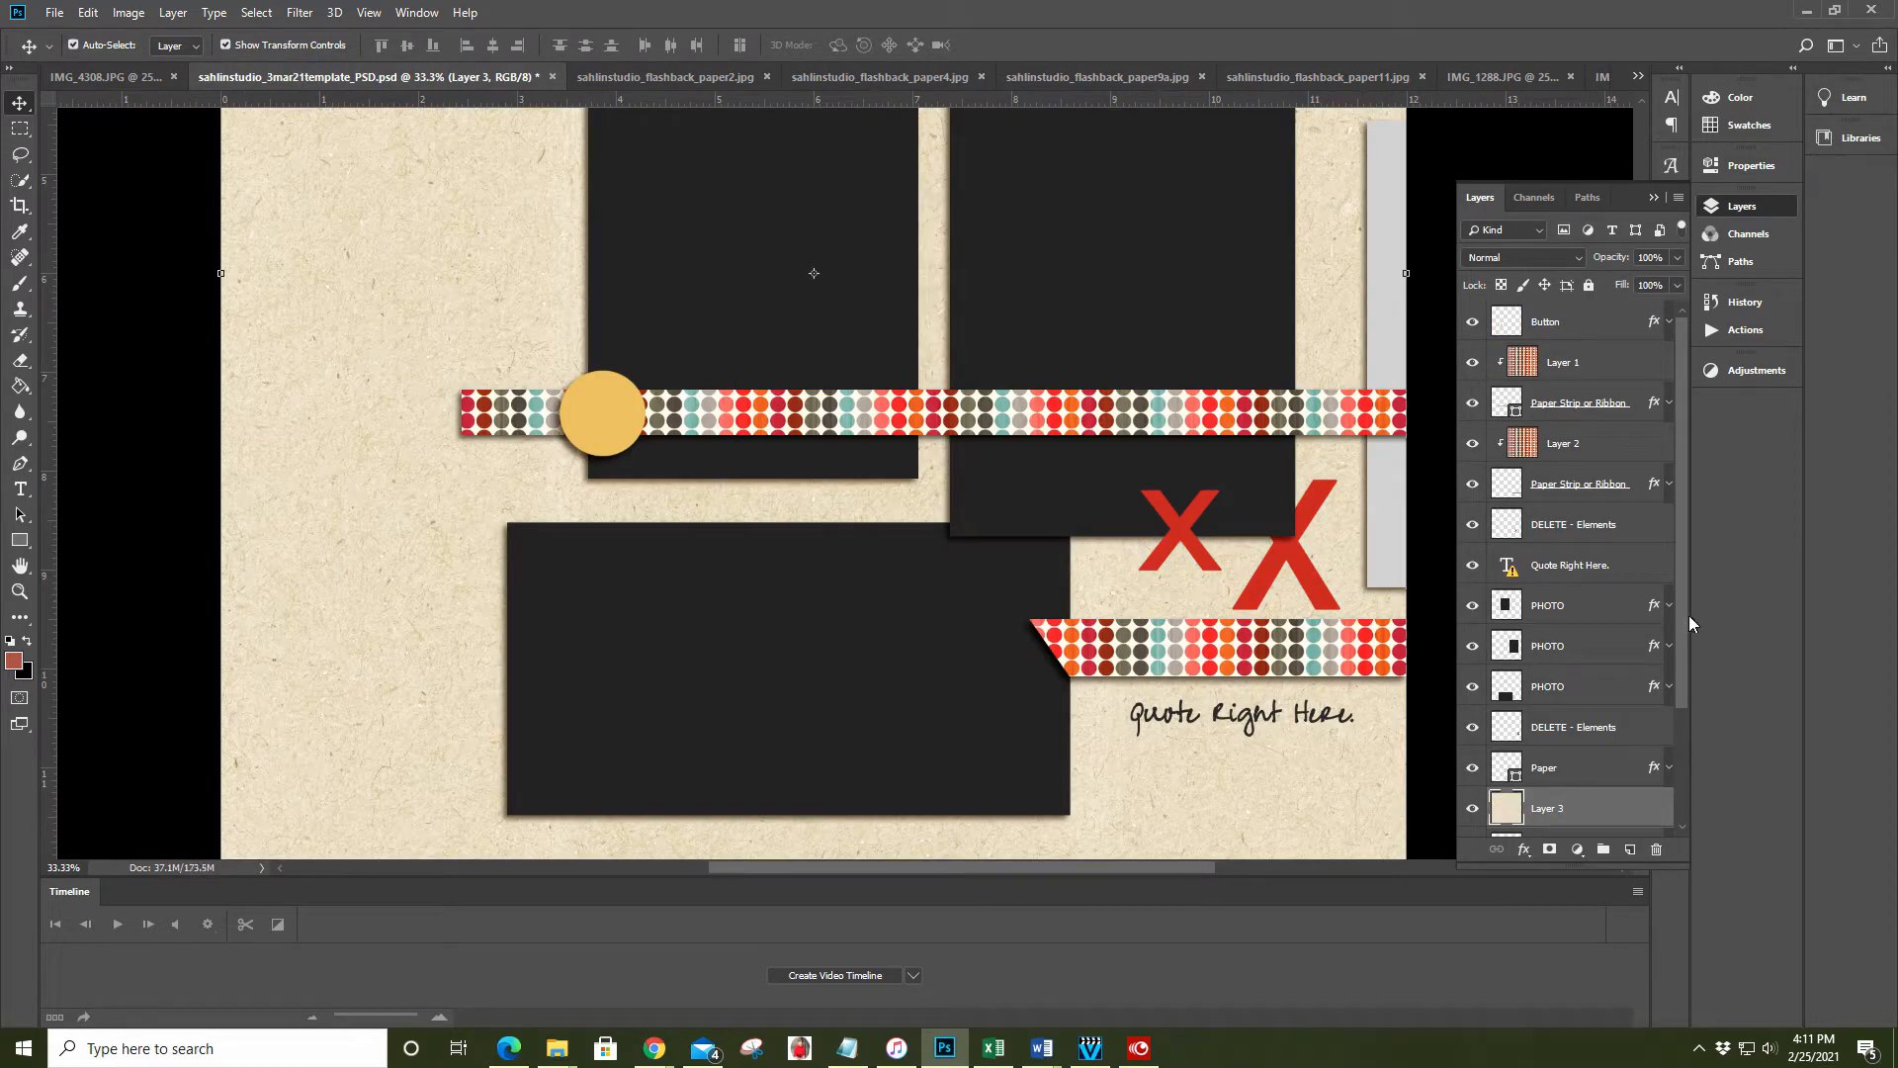
left_click_drag(1686, 615, 1682, 728)
left_click(1584, 657)
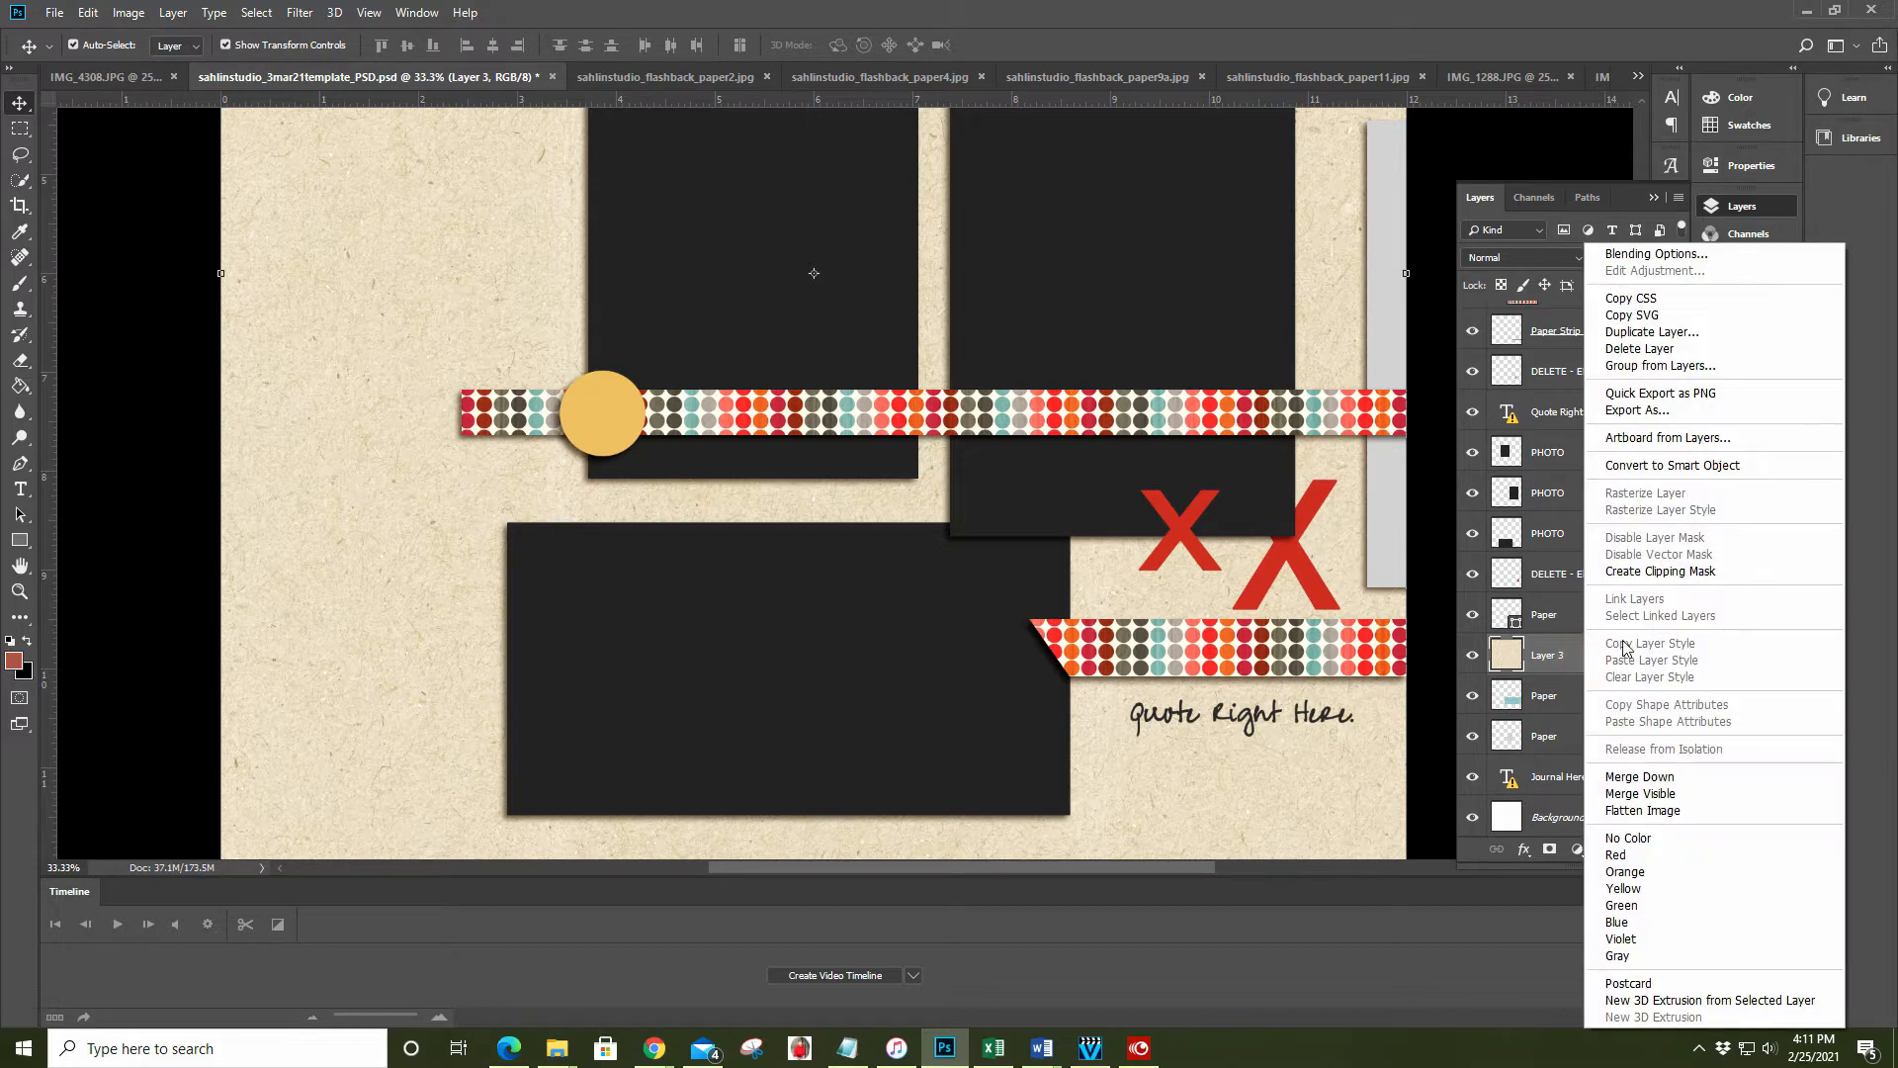
left_click(1638, 570)
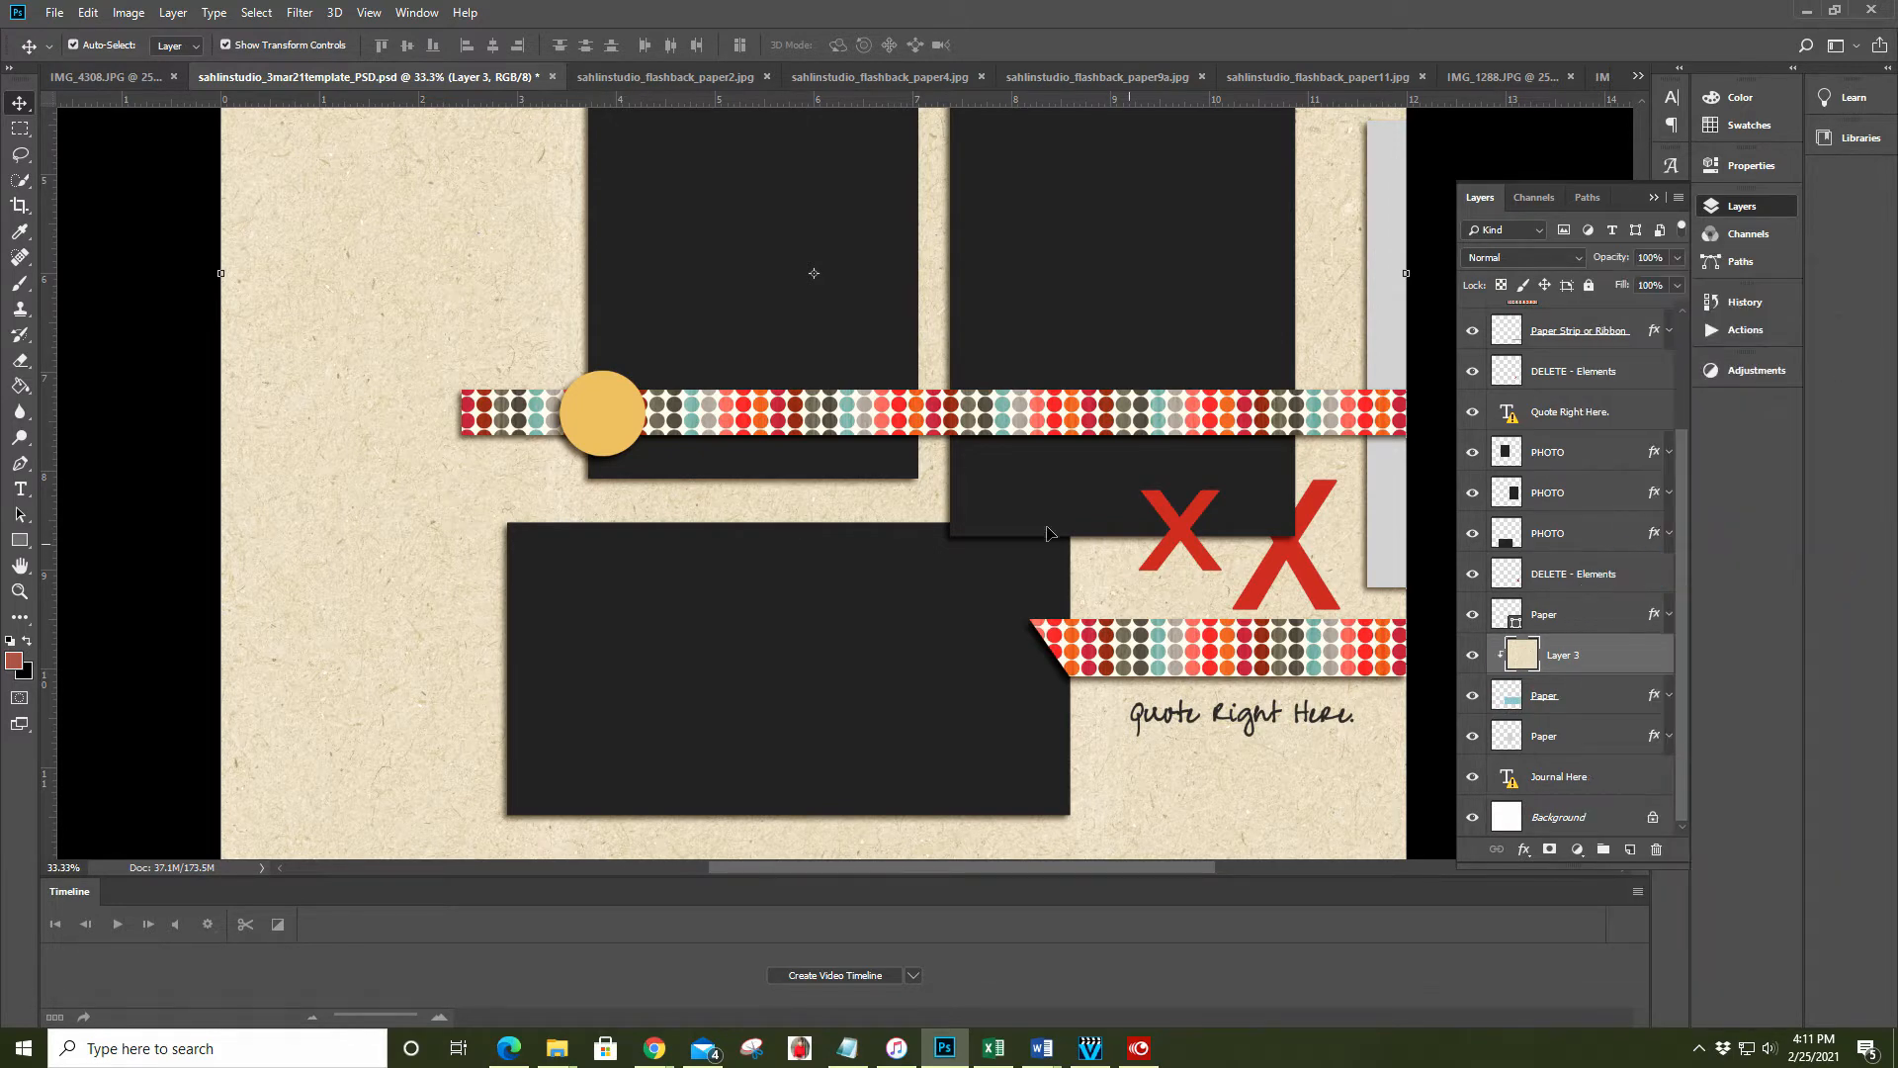
Copy the white sahlinstudio_flashback_paper9a camera paper and paste it directly above the template's Background layer
left_click(1101, 77)
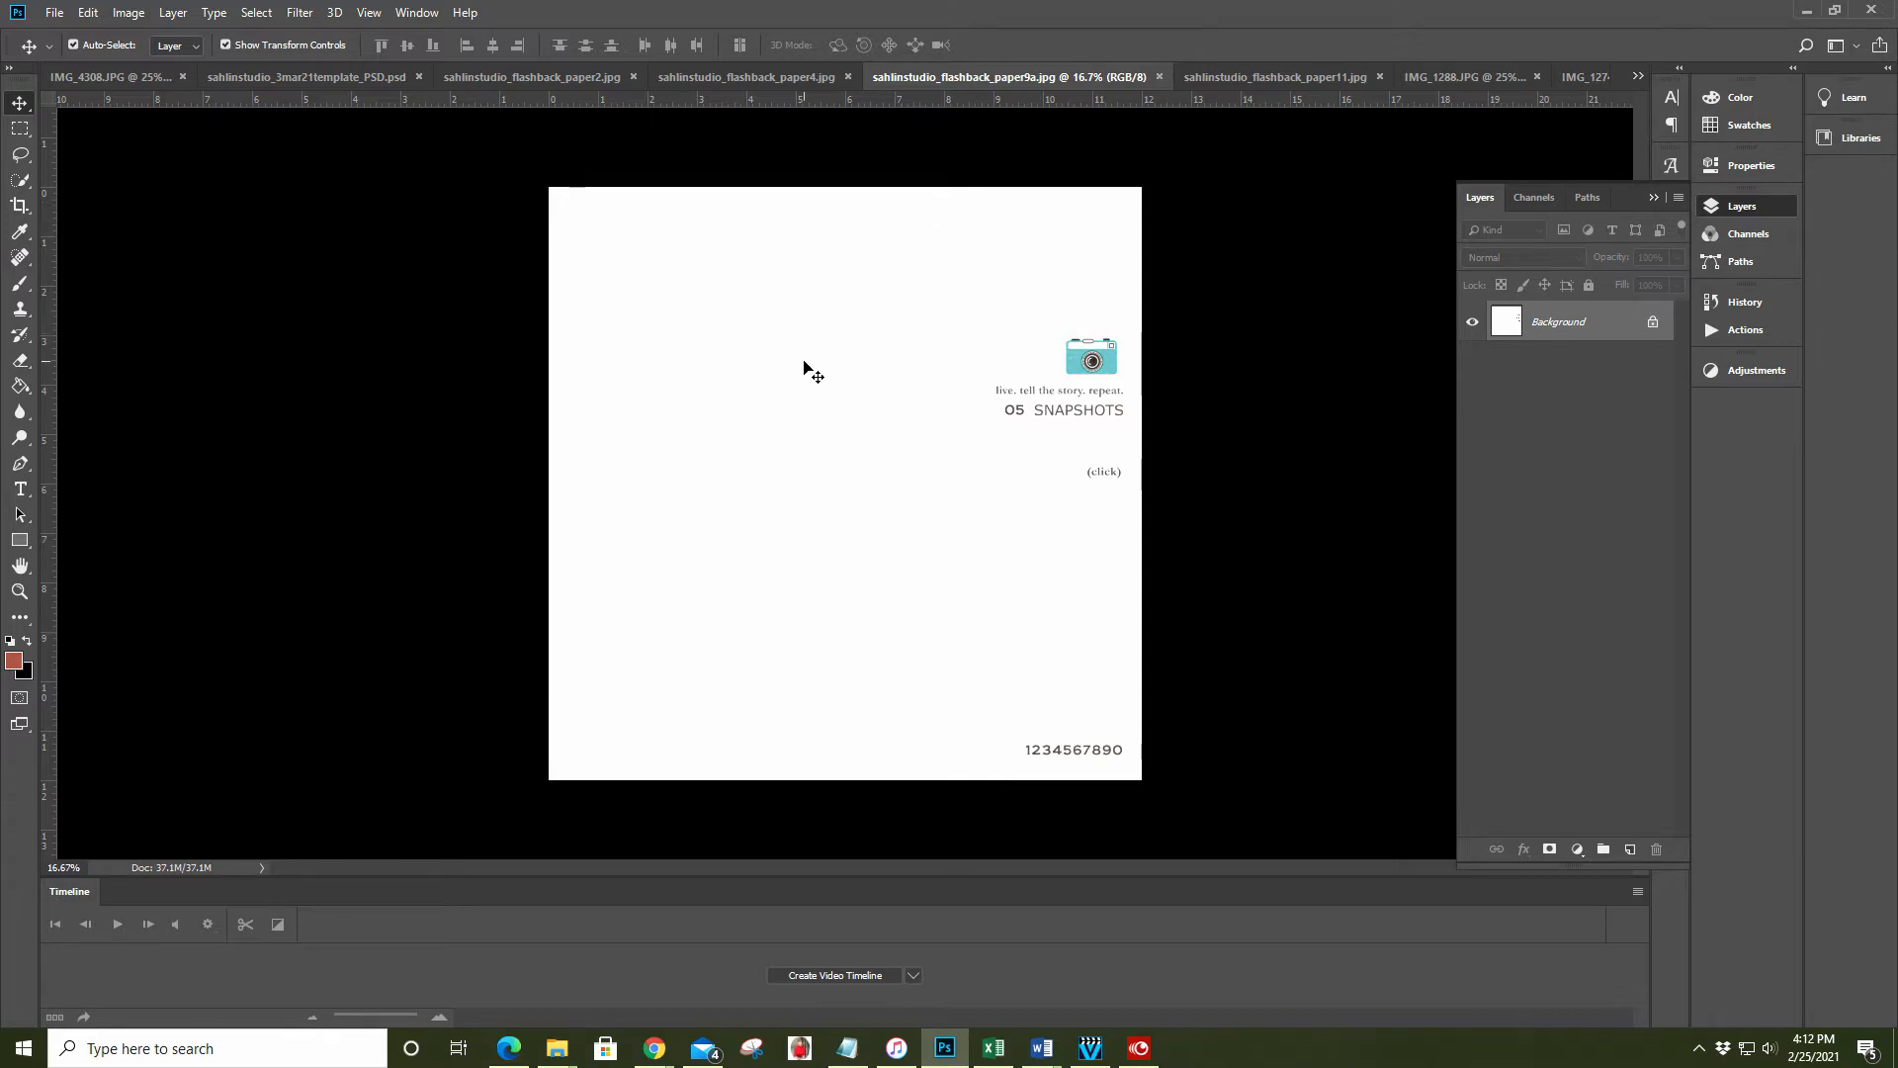
key("ctrl+a")
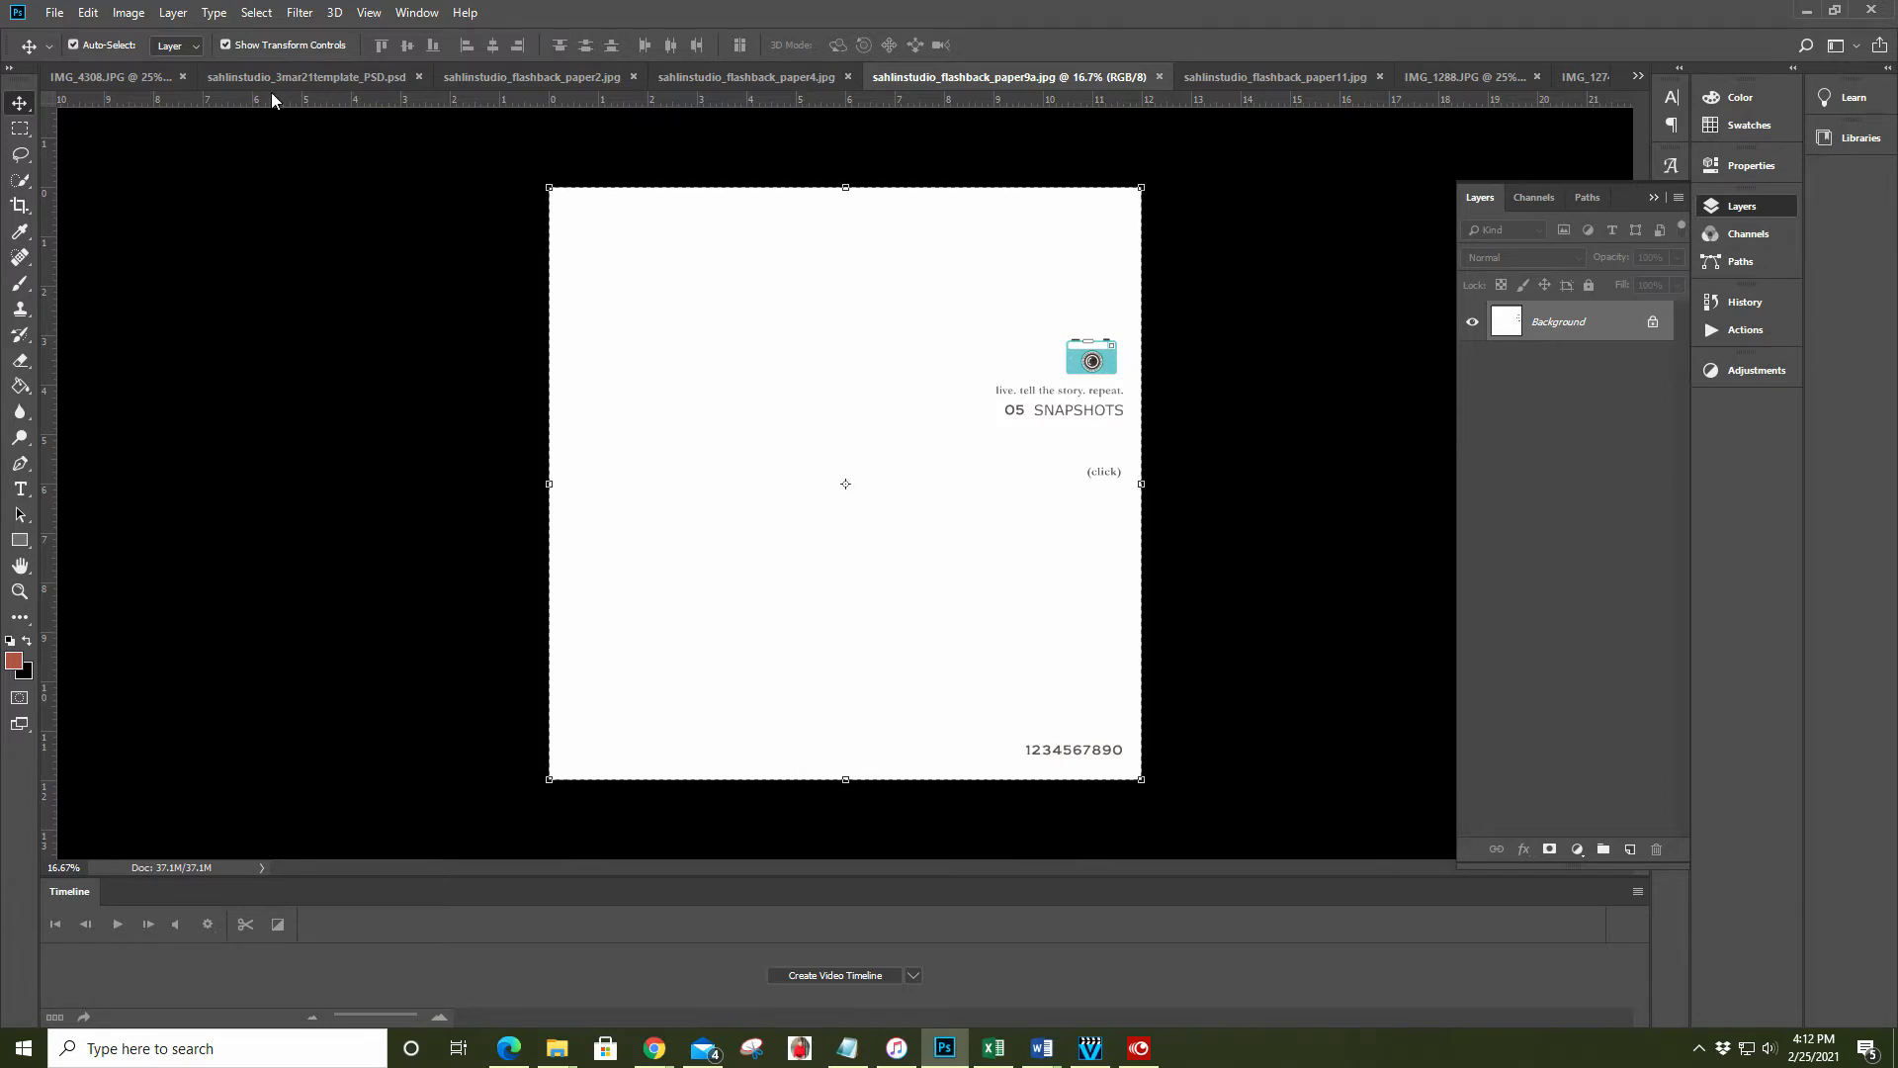
left_click(237, 79)
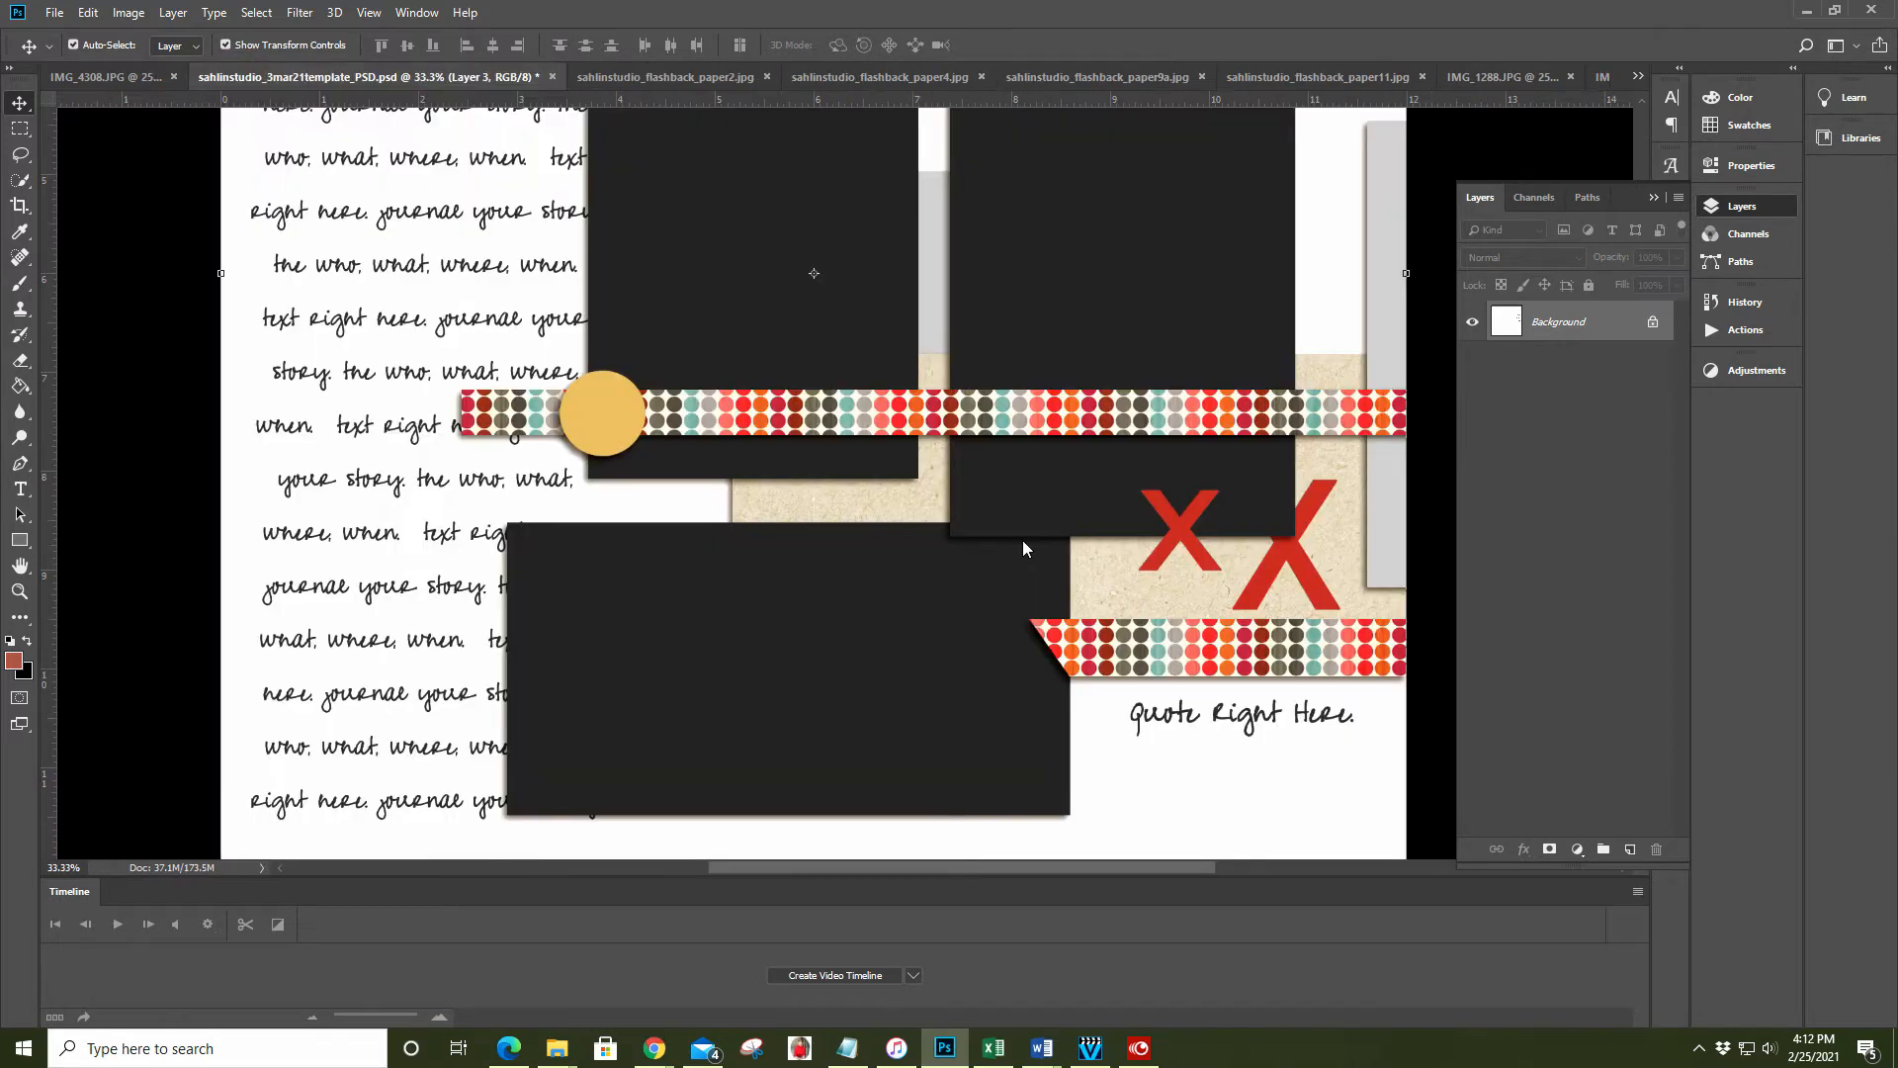
left_click_drag(1674, 462, 1682, 569)
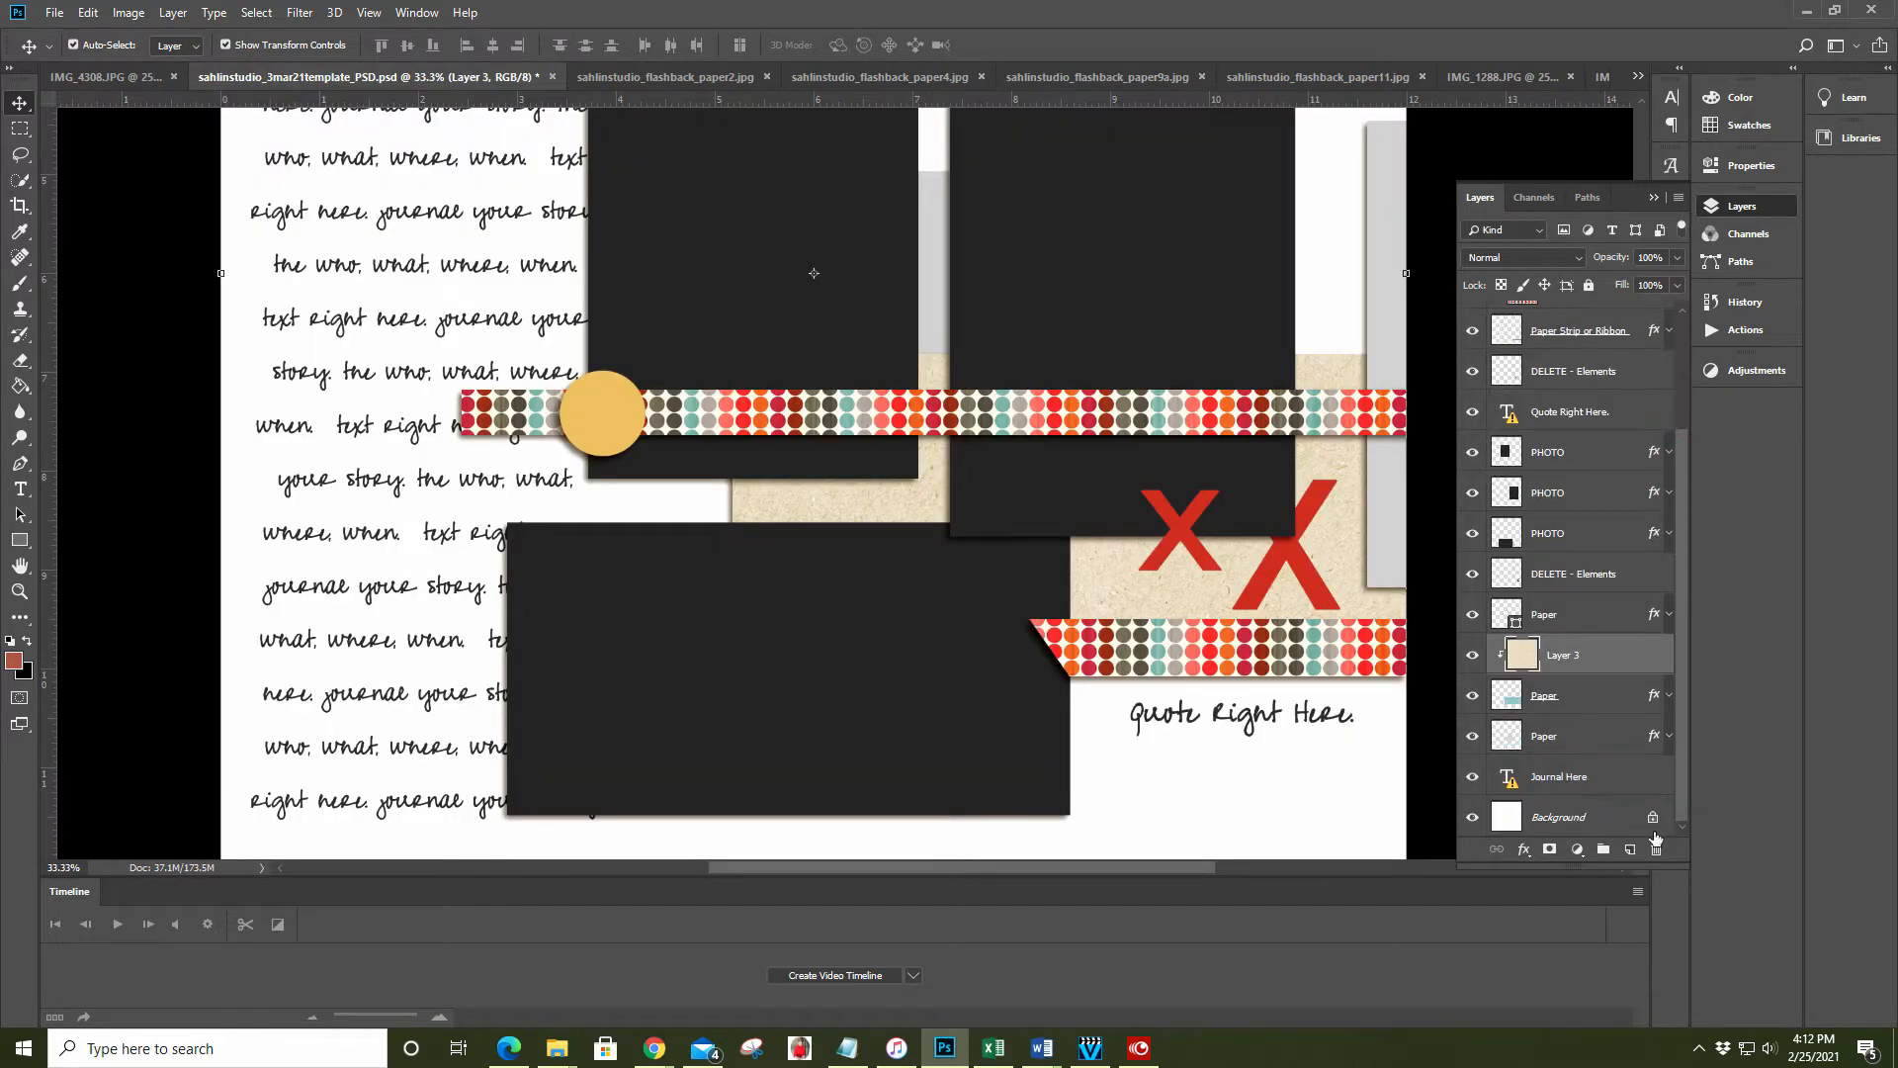
left_click(1585, 821)
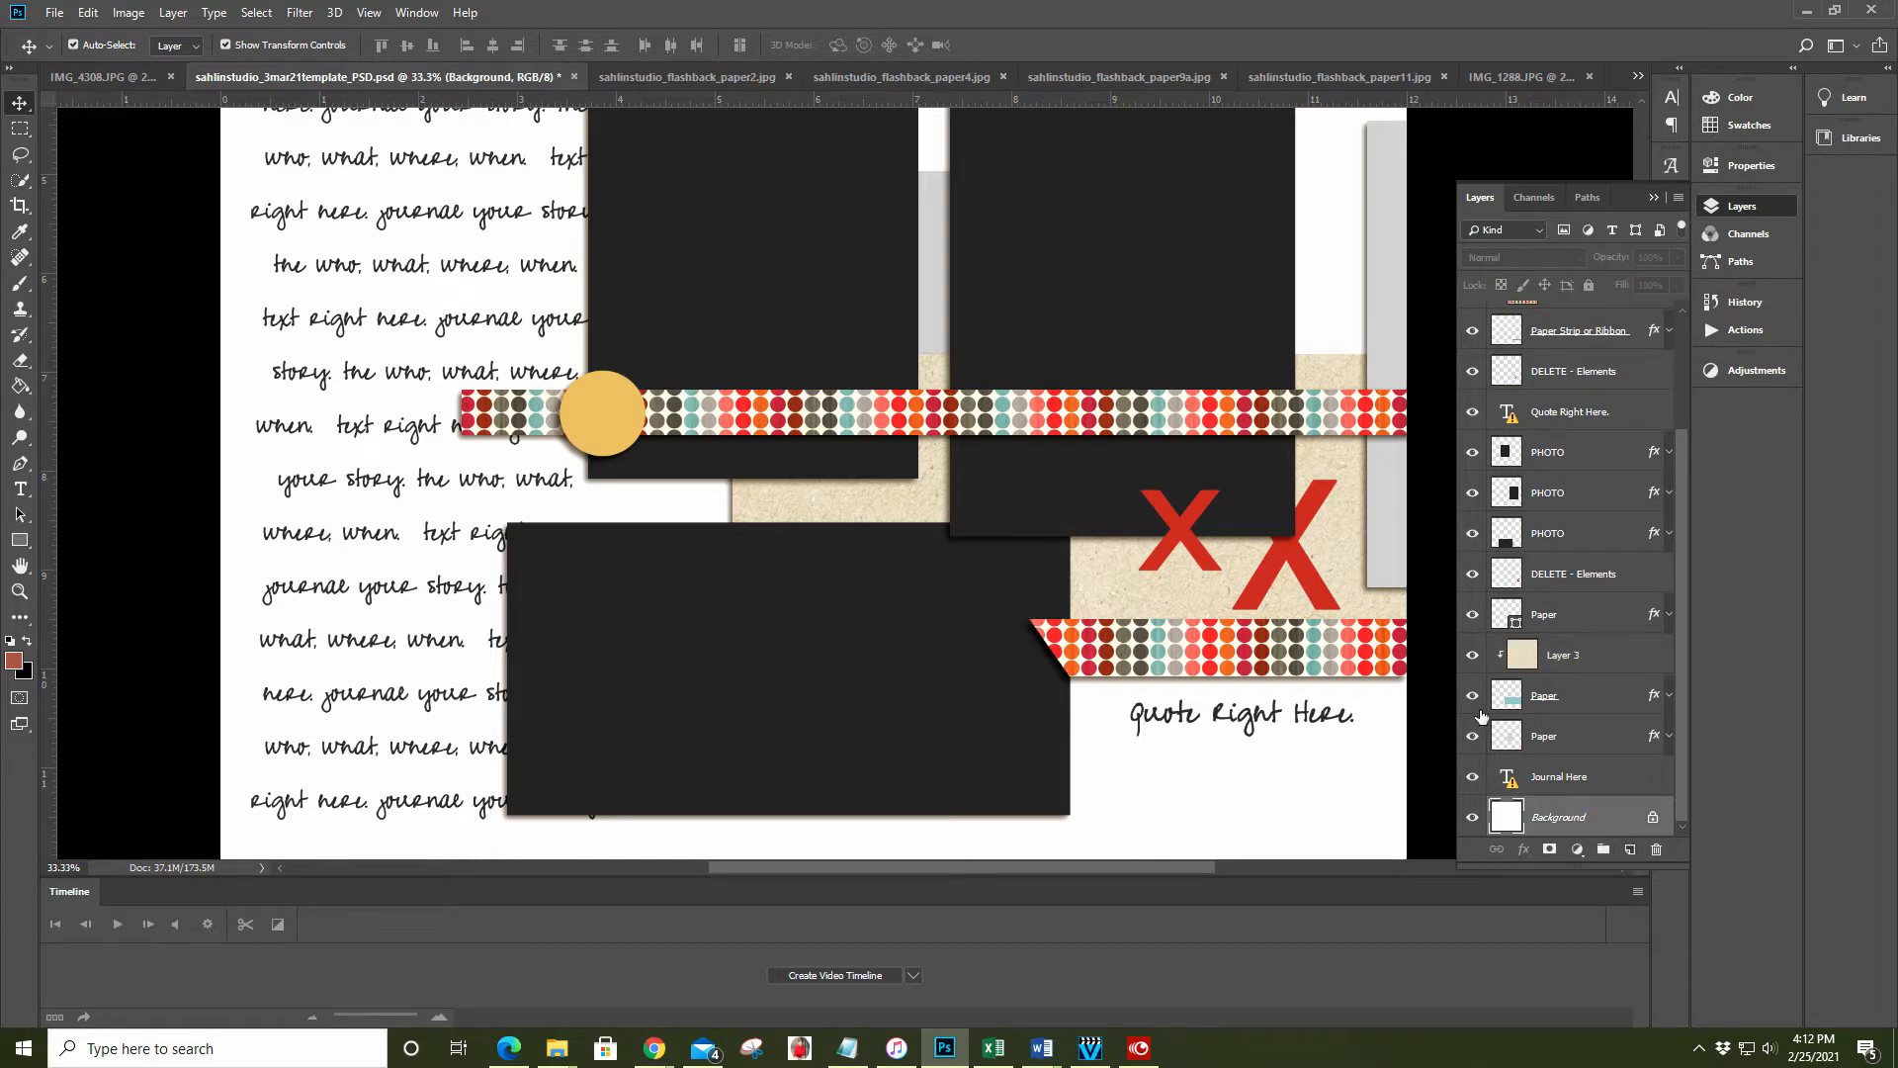
key("ctrl+v")
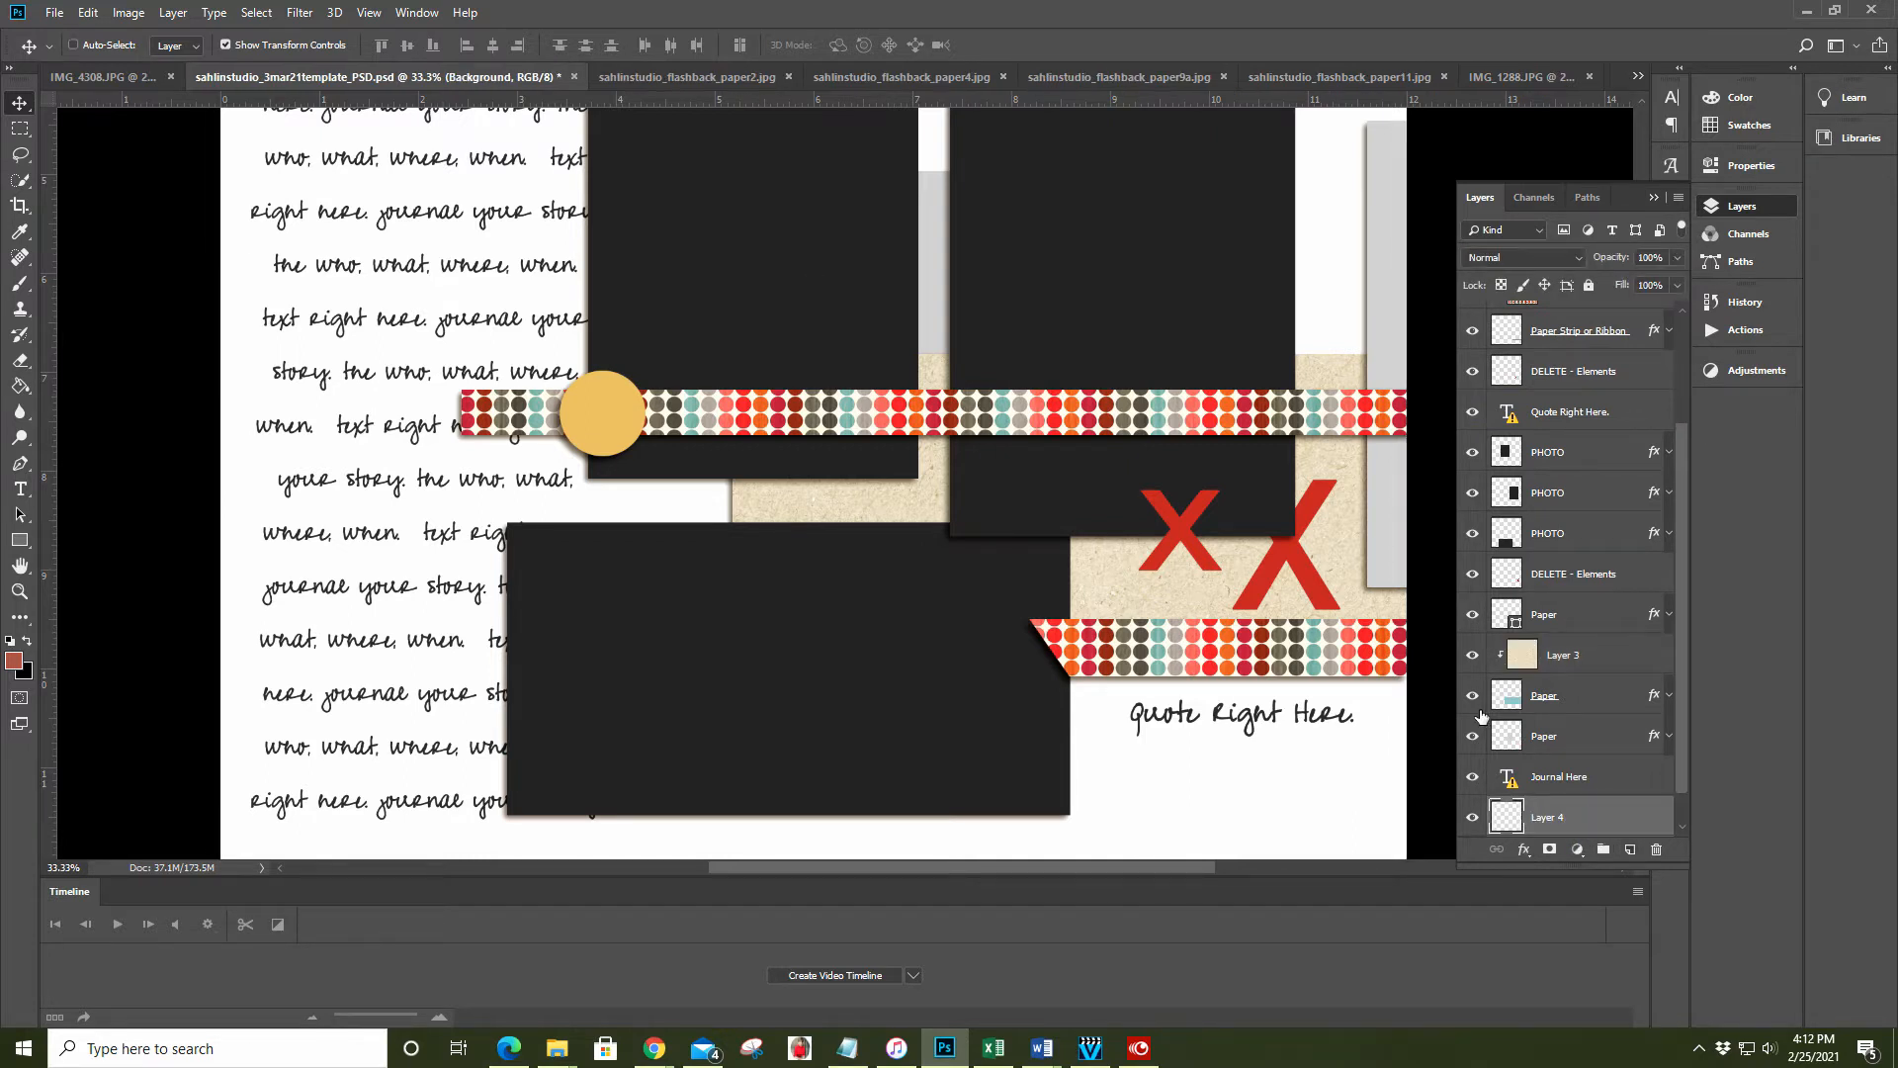
Copy the whole blue lattice pattern from sahlinstudio_flashback_paper11 and return to the template document
left_click(20, 590)
left_click(550, 45)
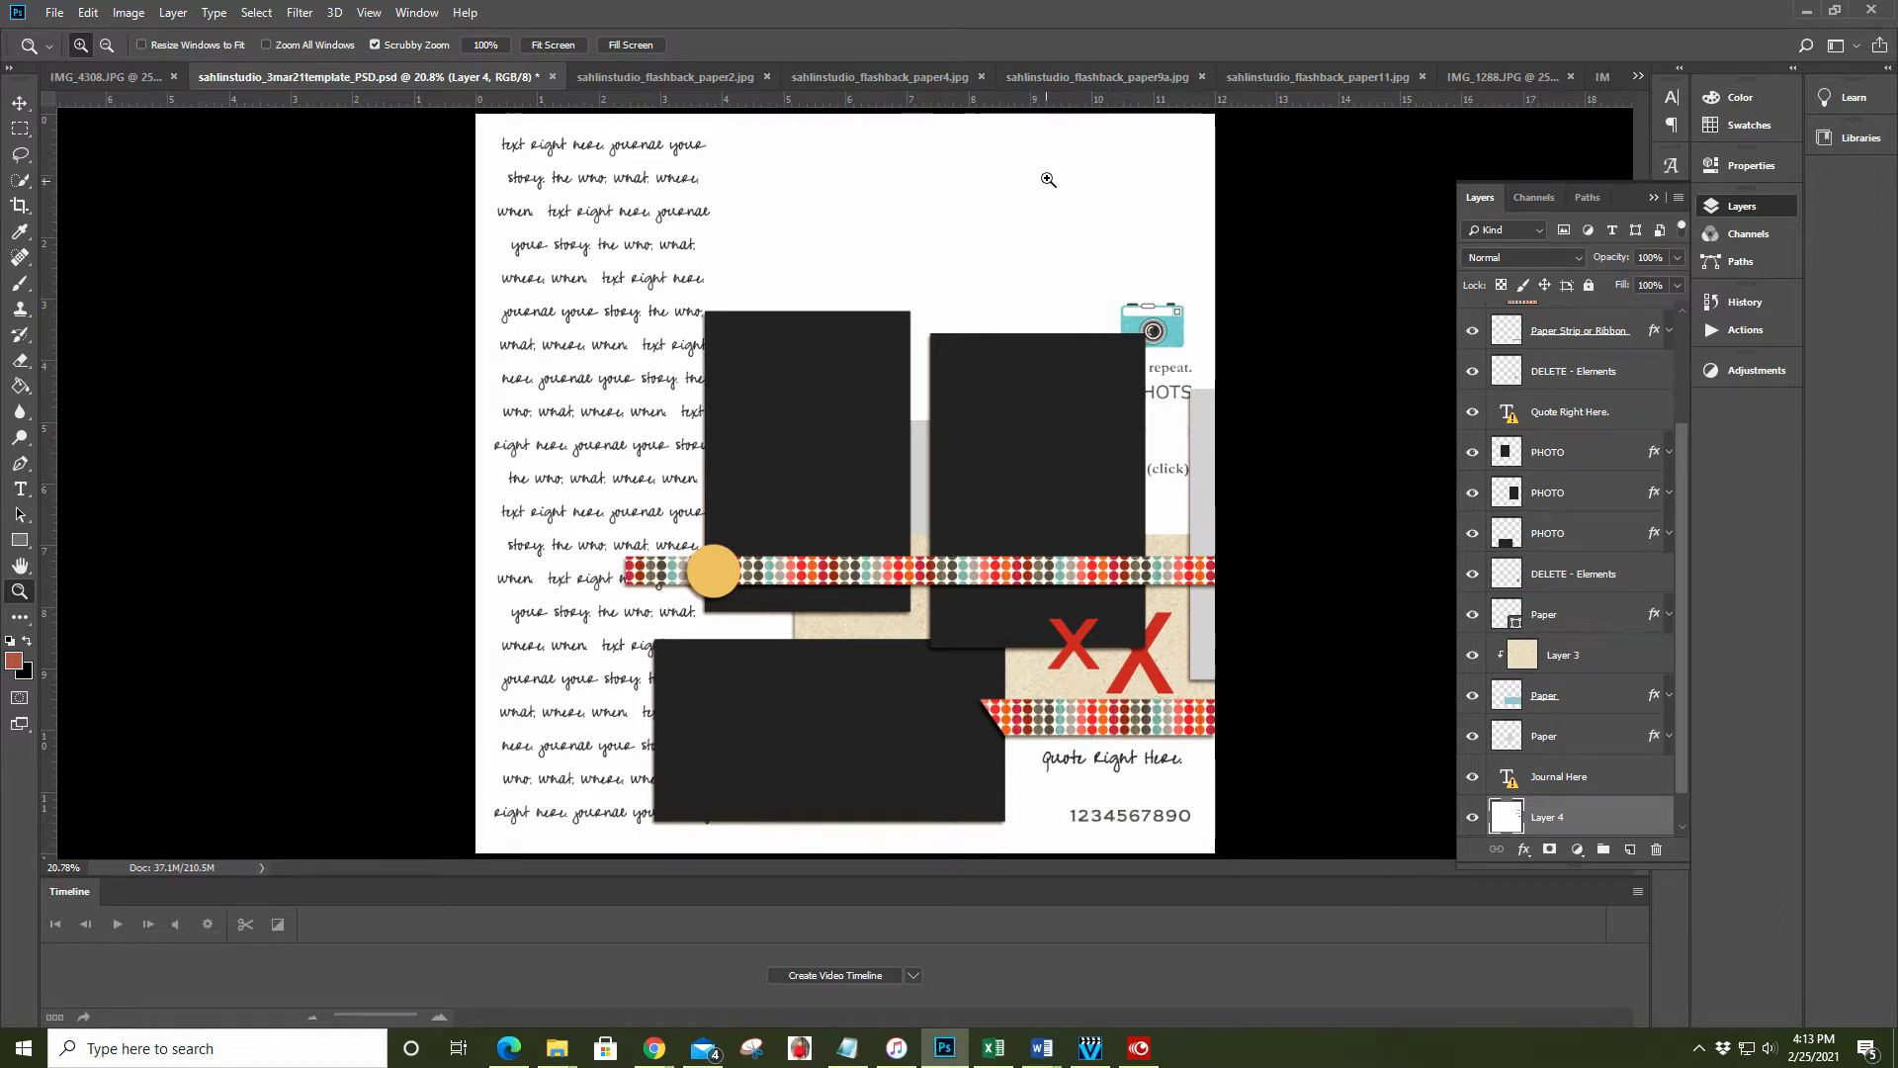
left_click(1095, 81)
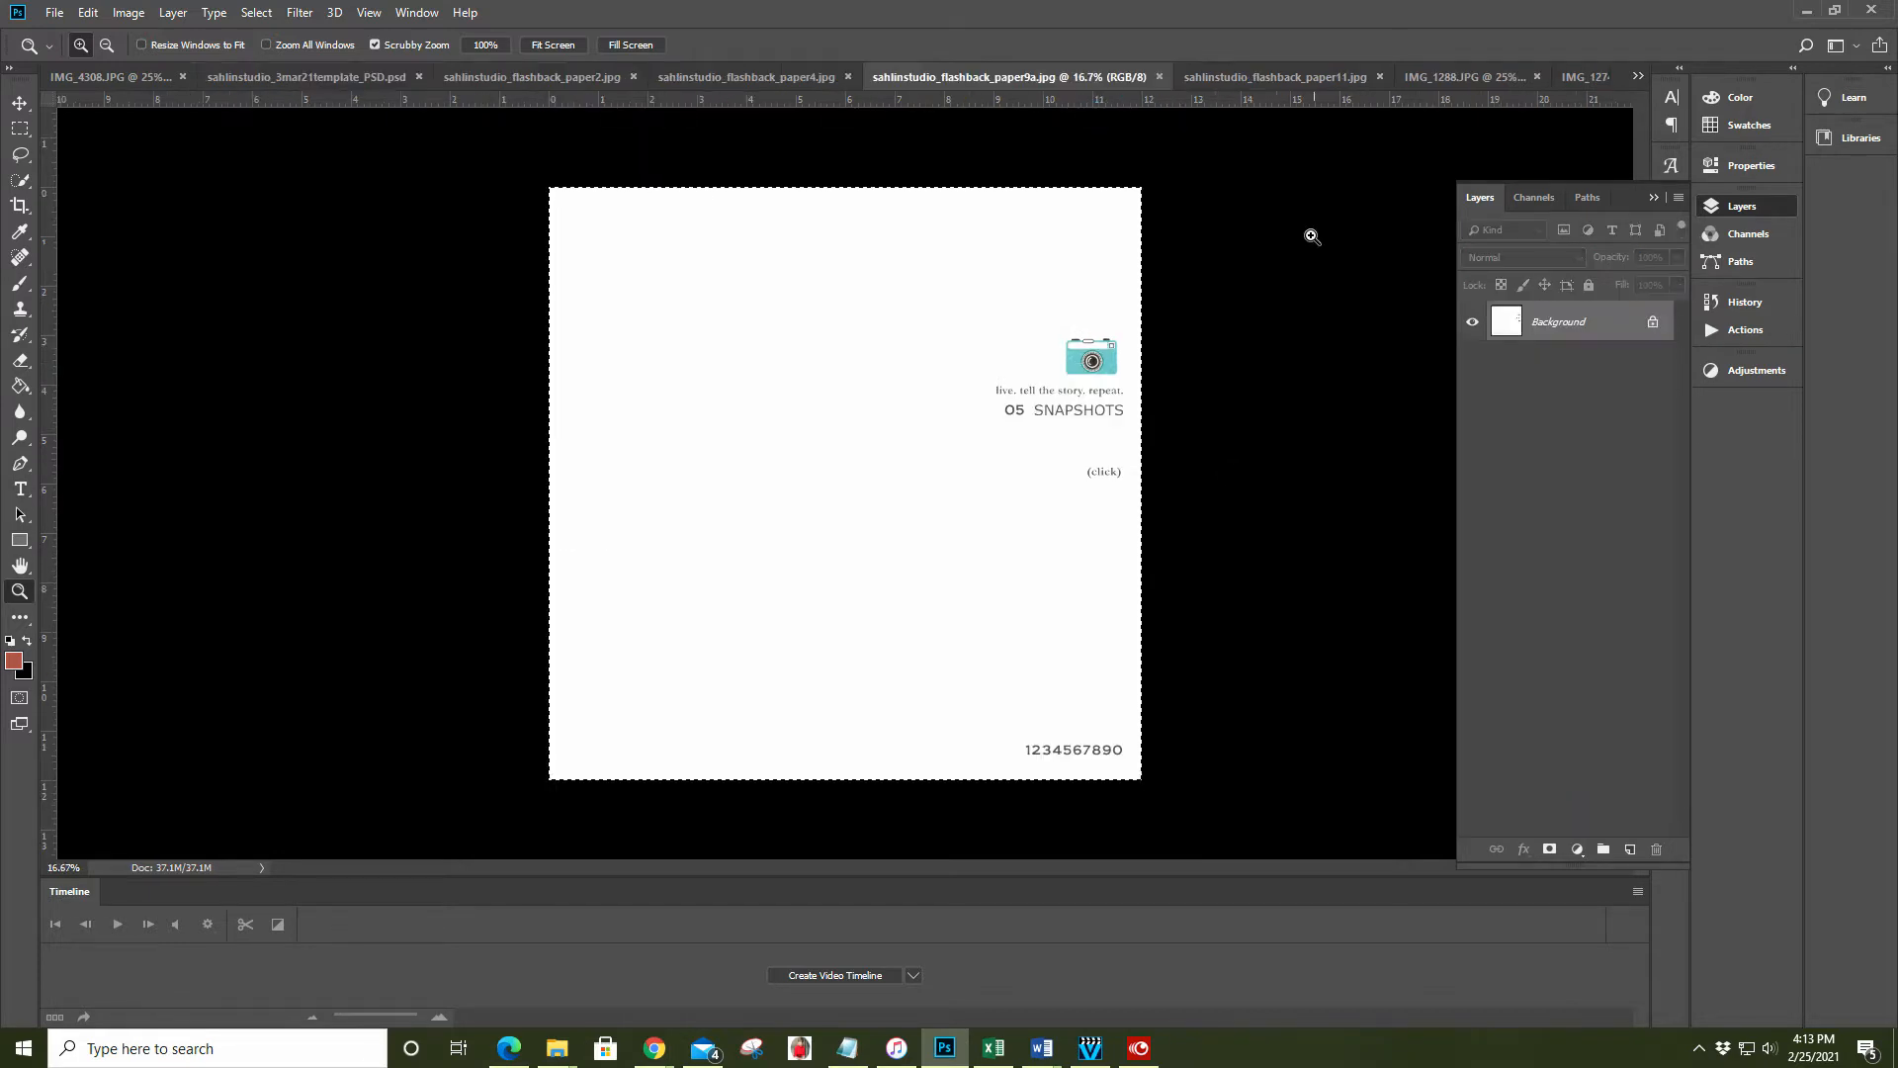
left_click(1304, 79)
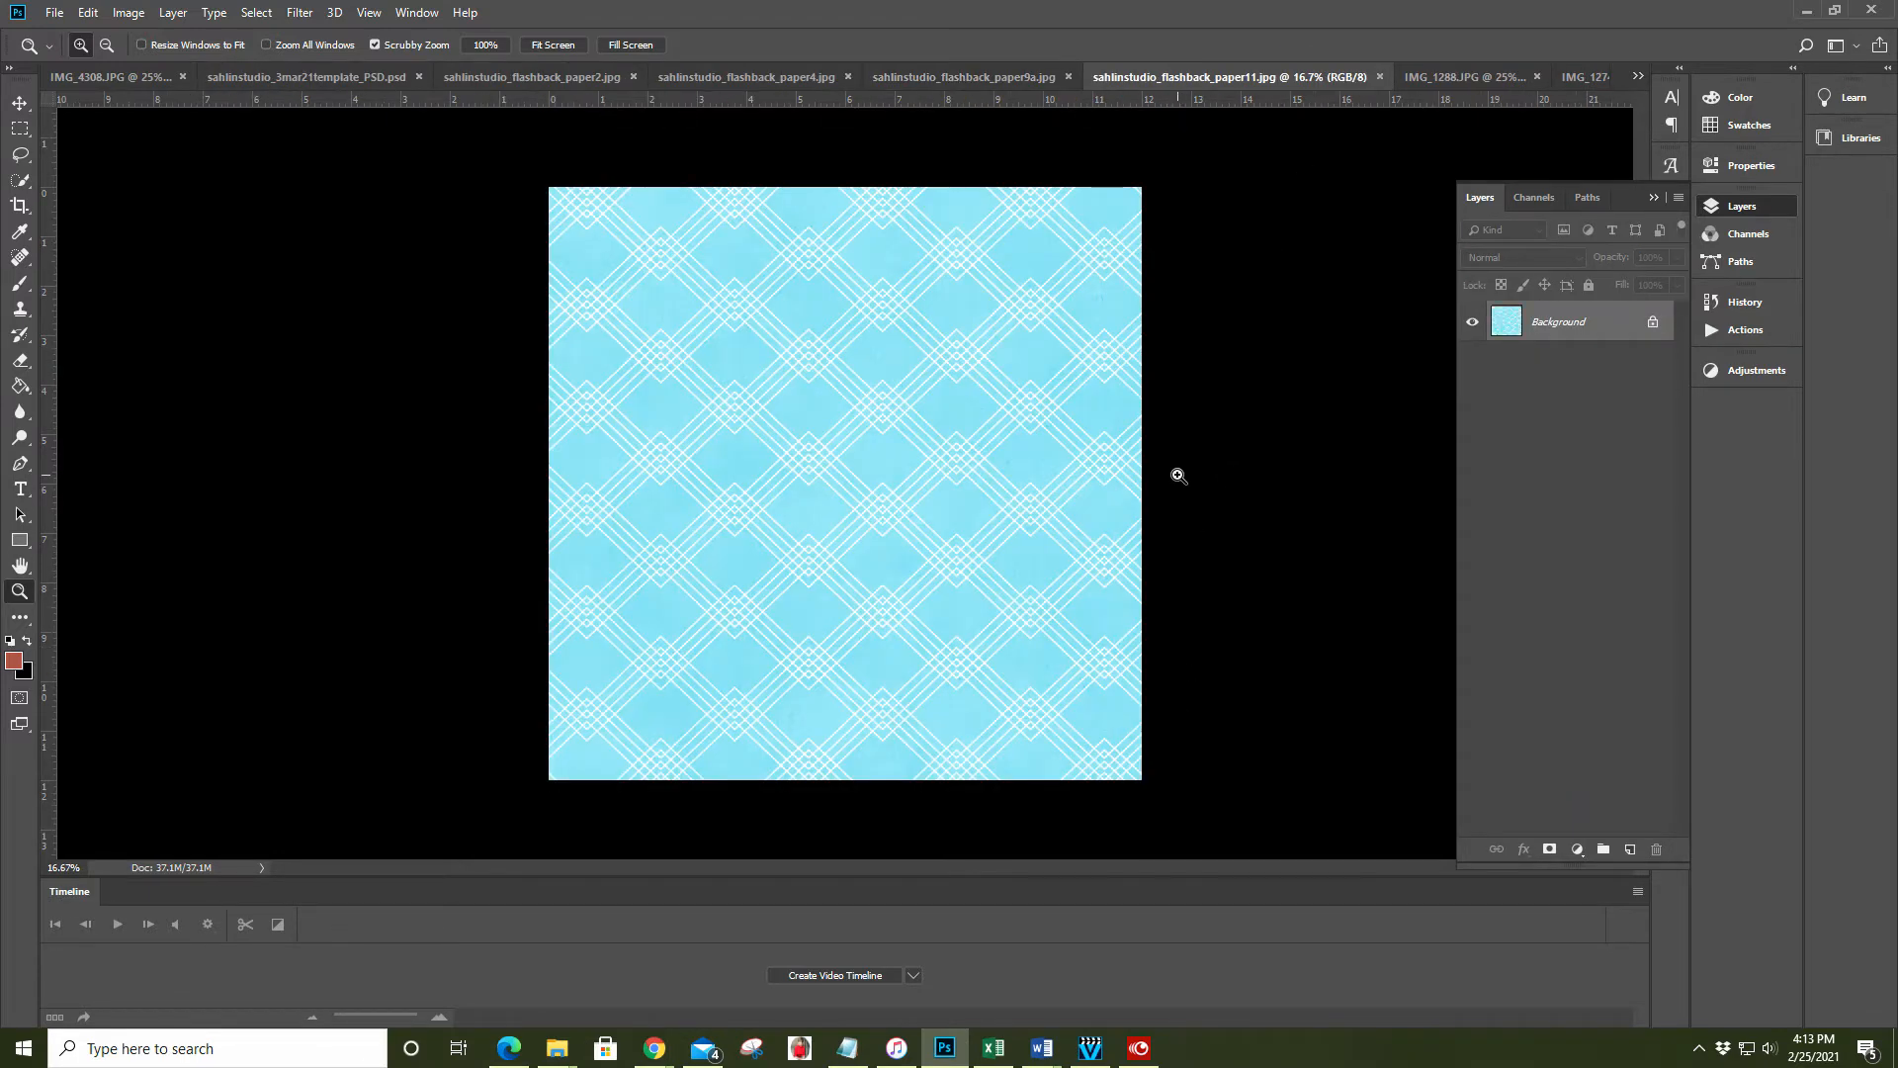
key("ctrl+a")
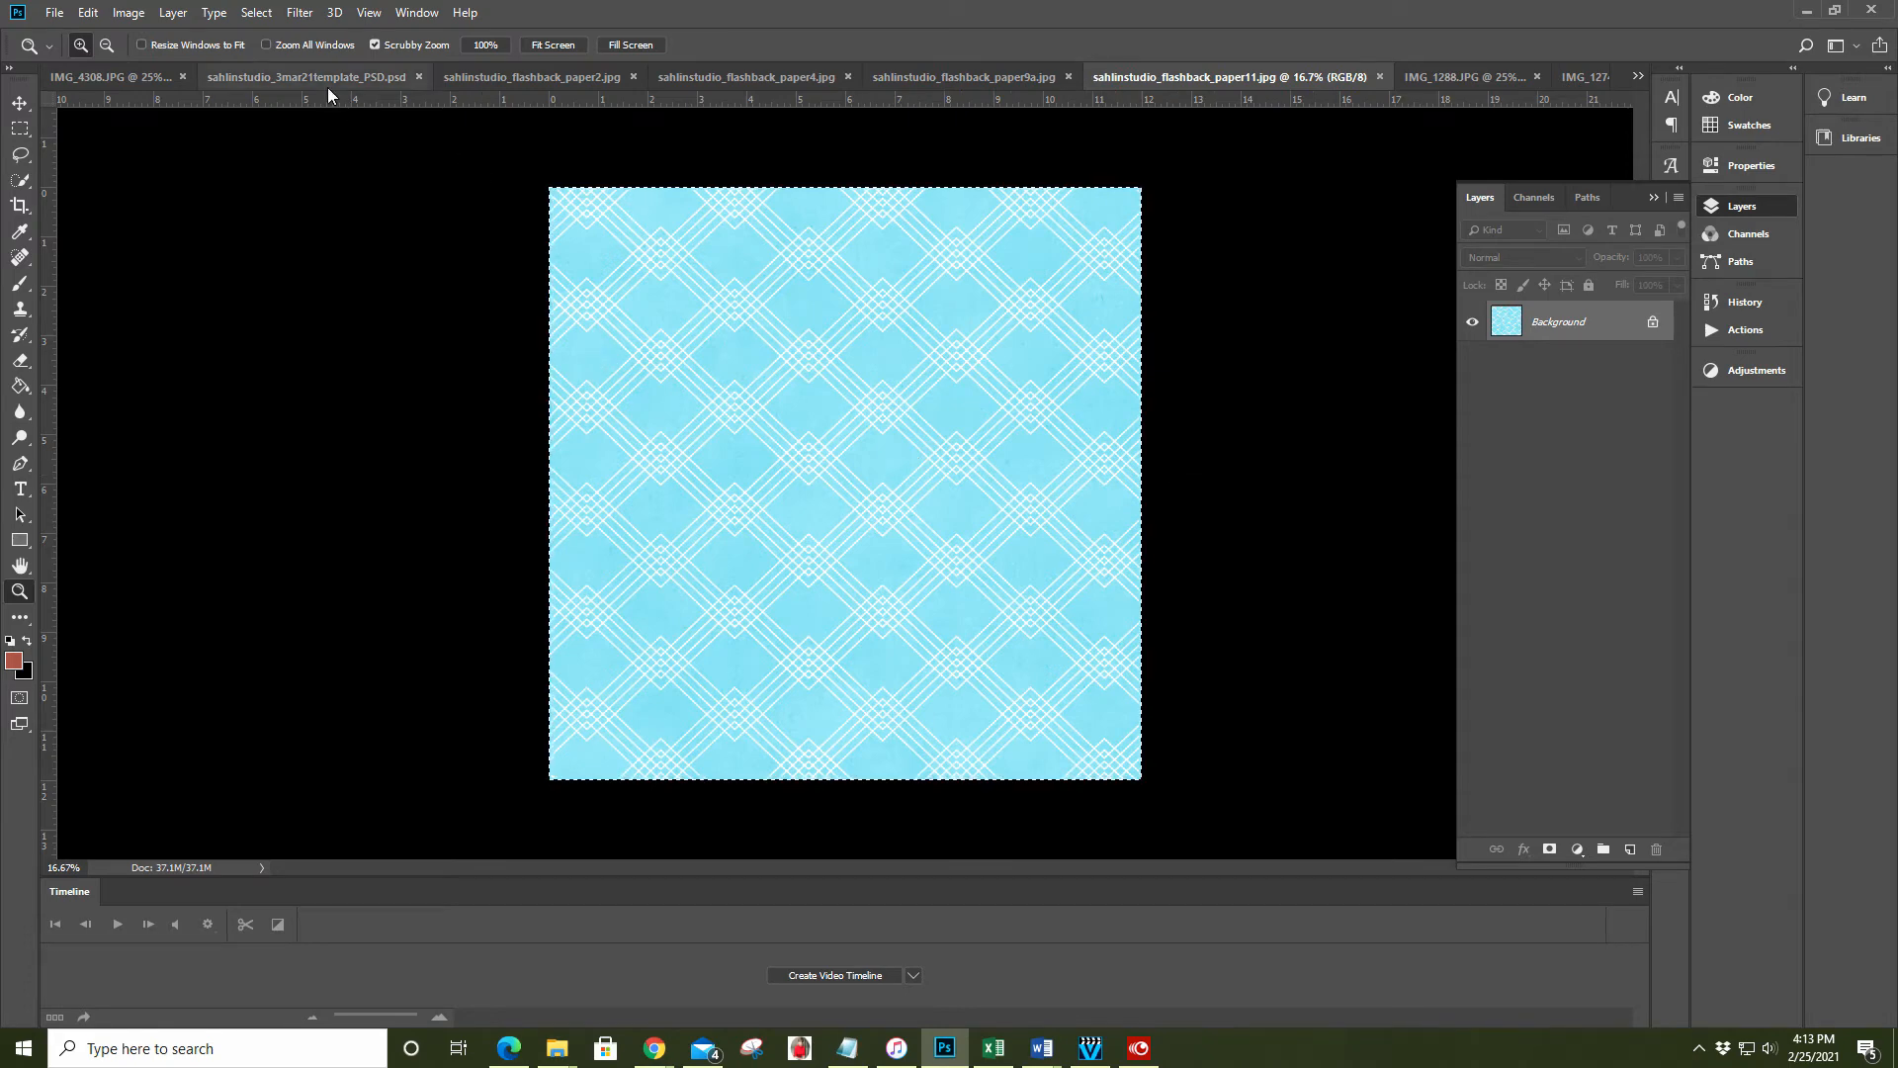
left_click(317, 77)
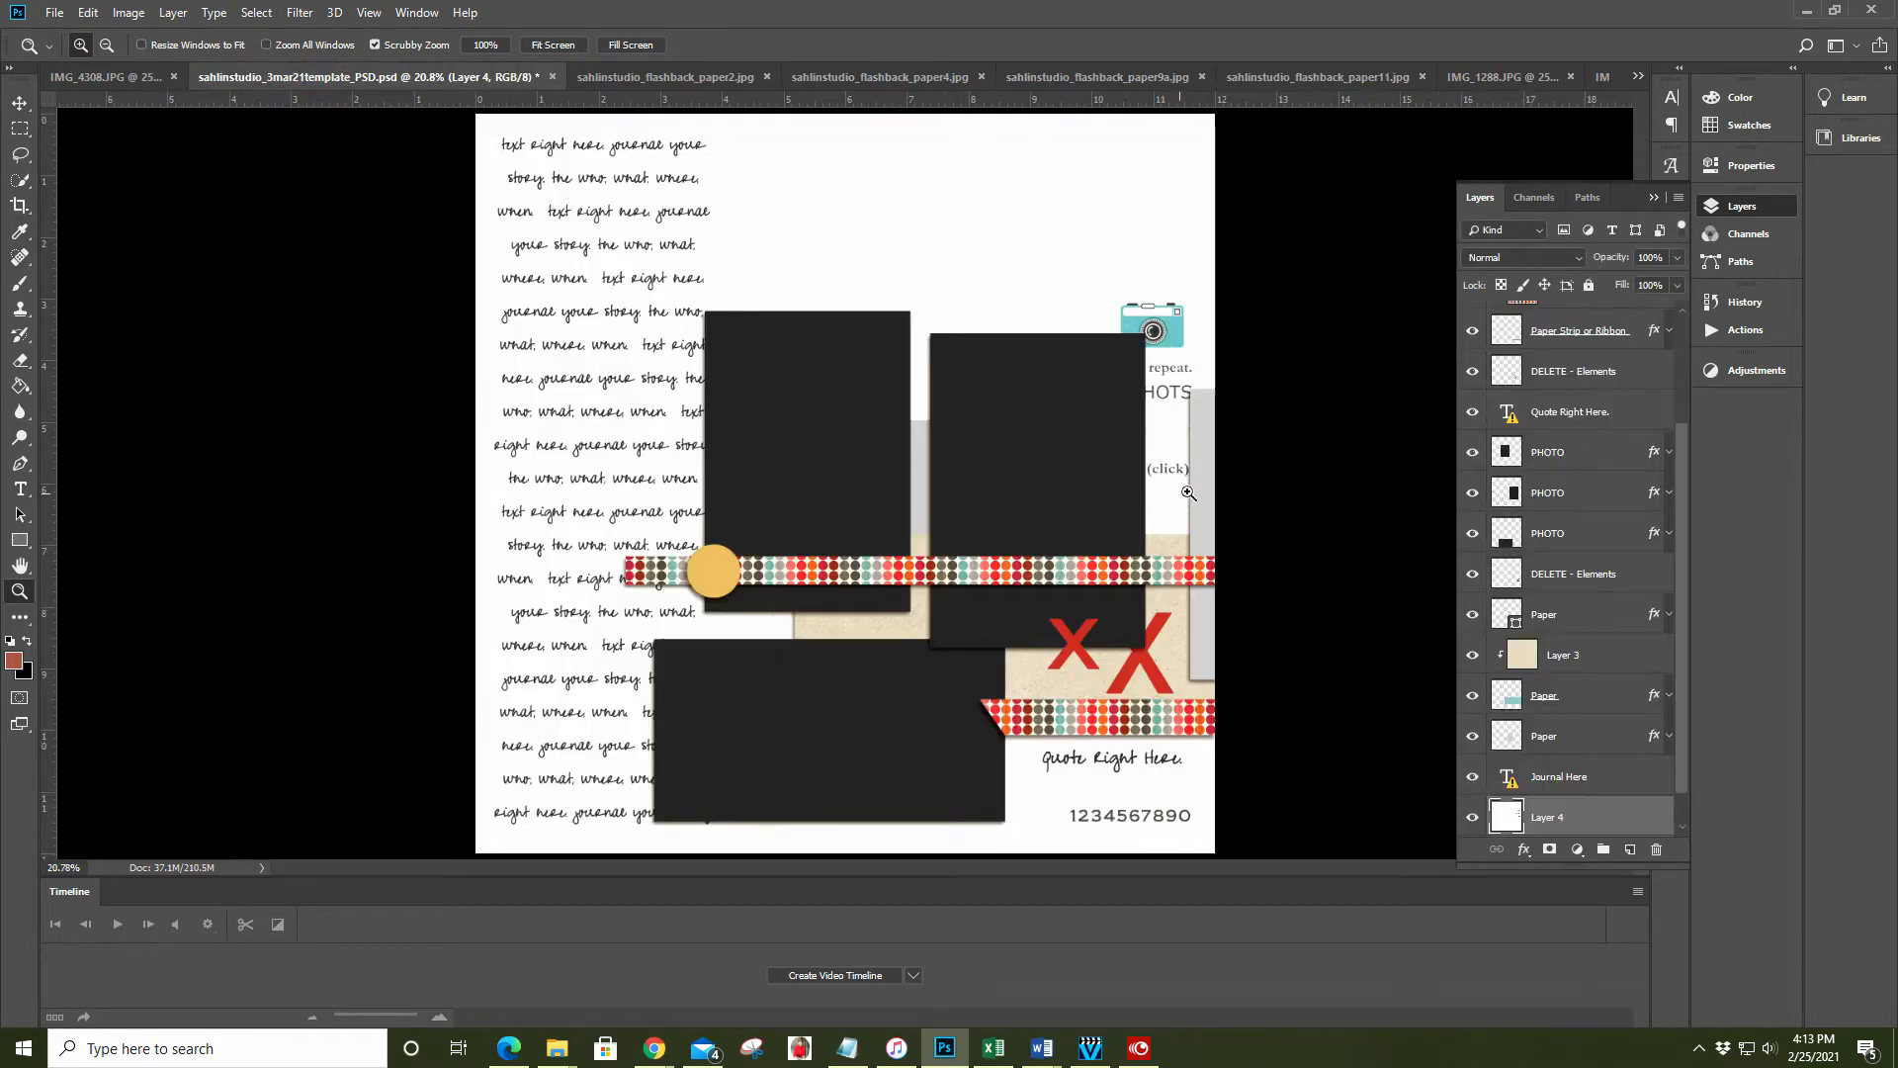
Paste the blue lattice paper above the grey vertical Paper strip at the page's right edge and clip it to that strip
key("v")
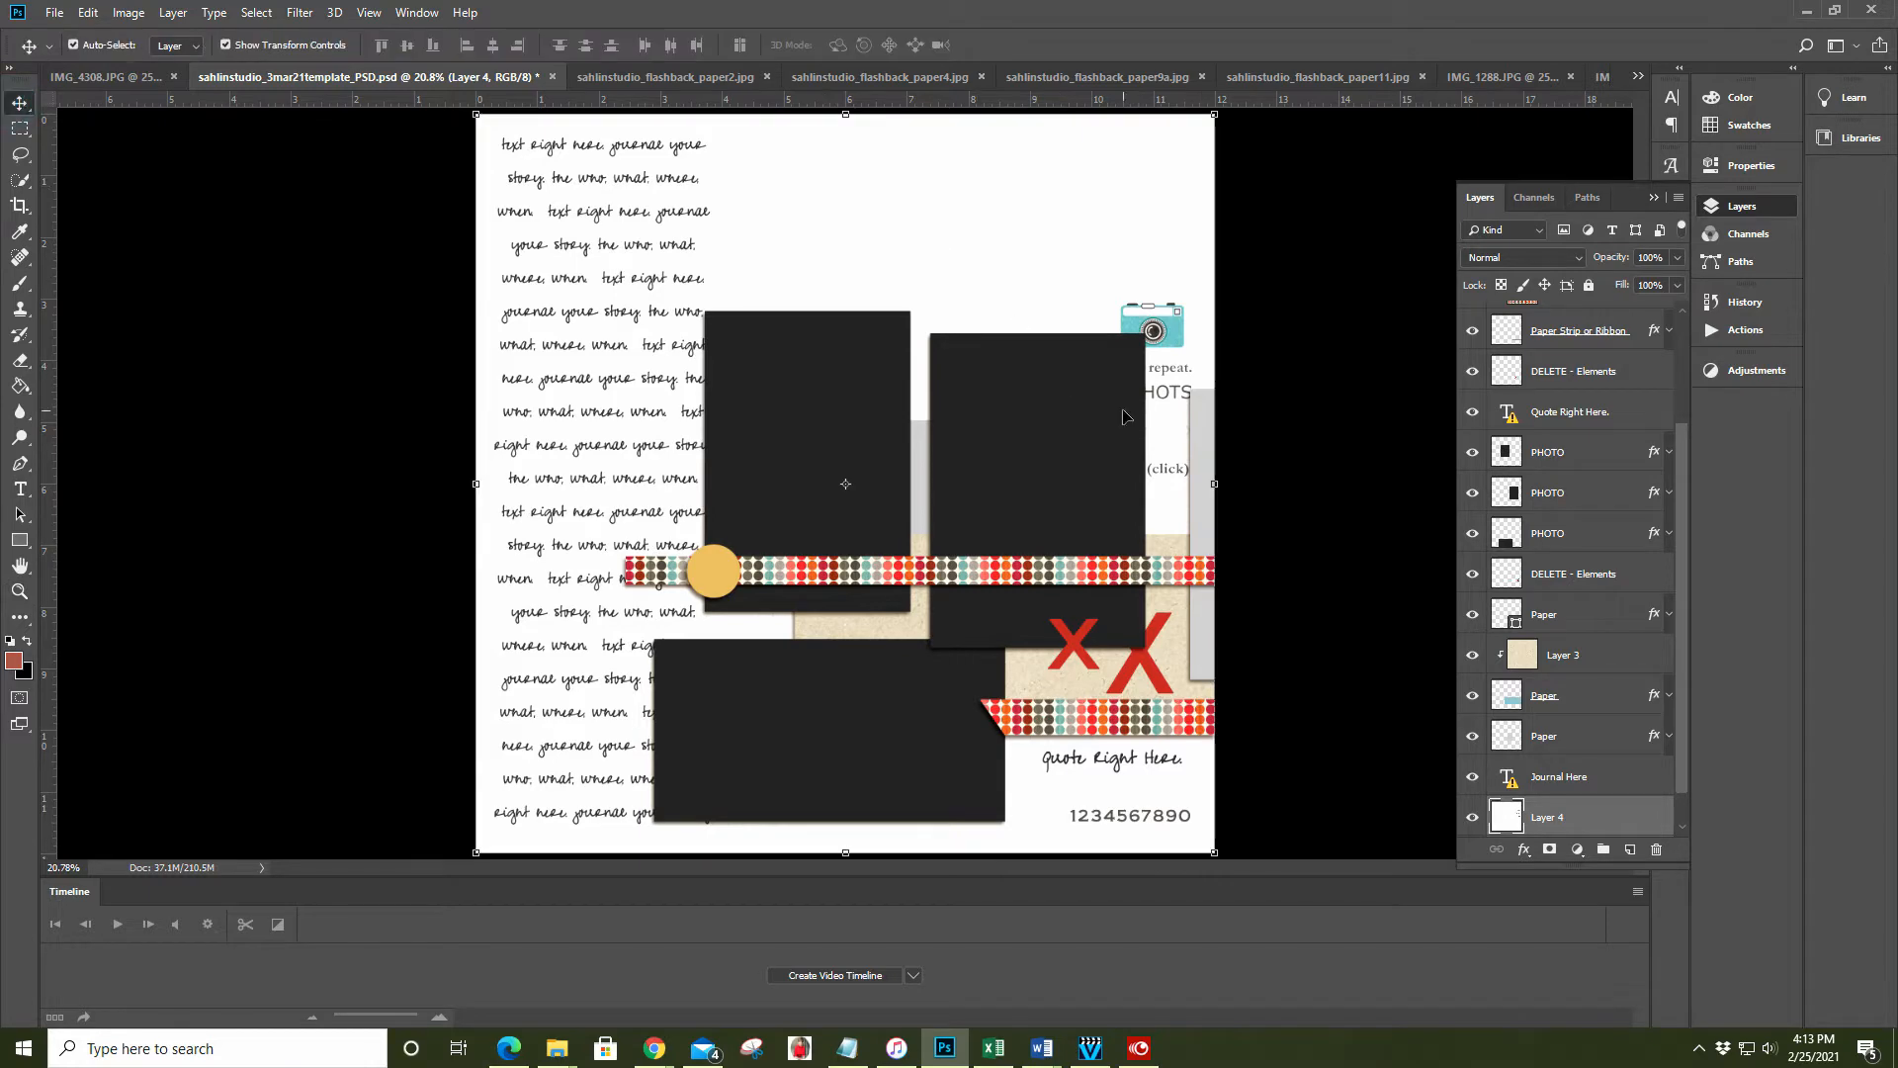
left_click(1200, 523)
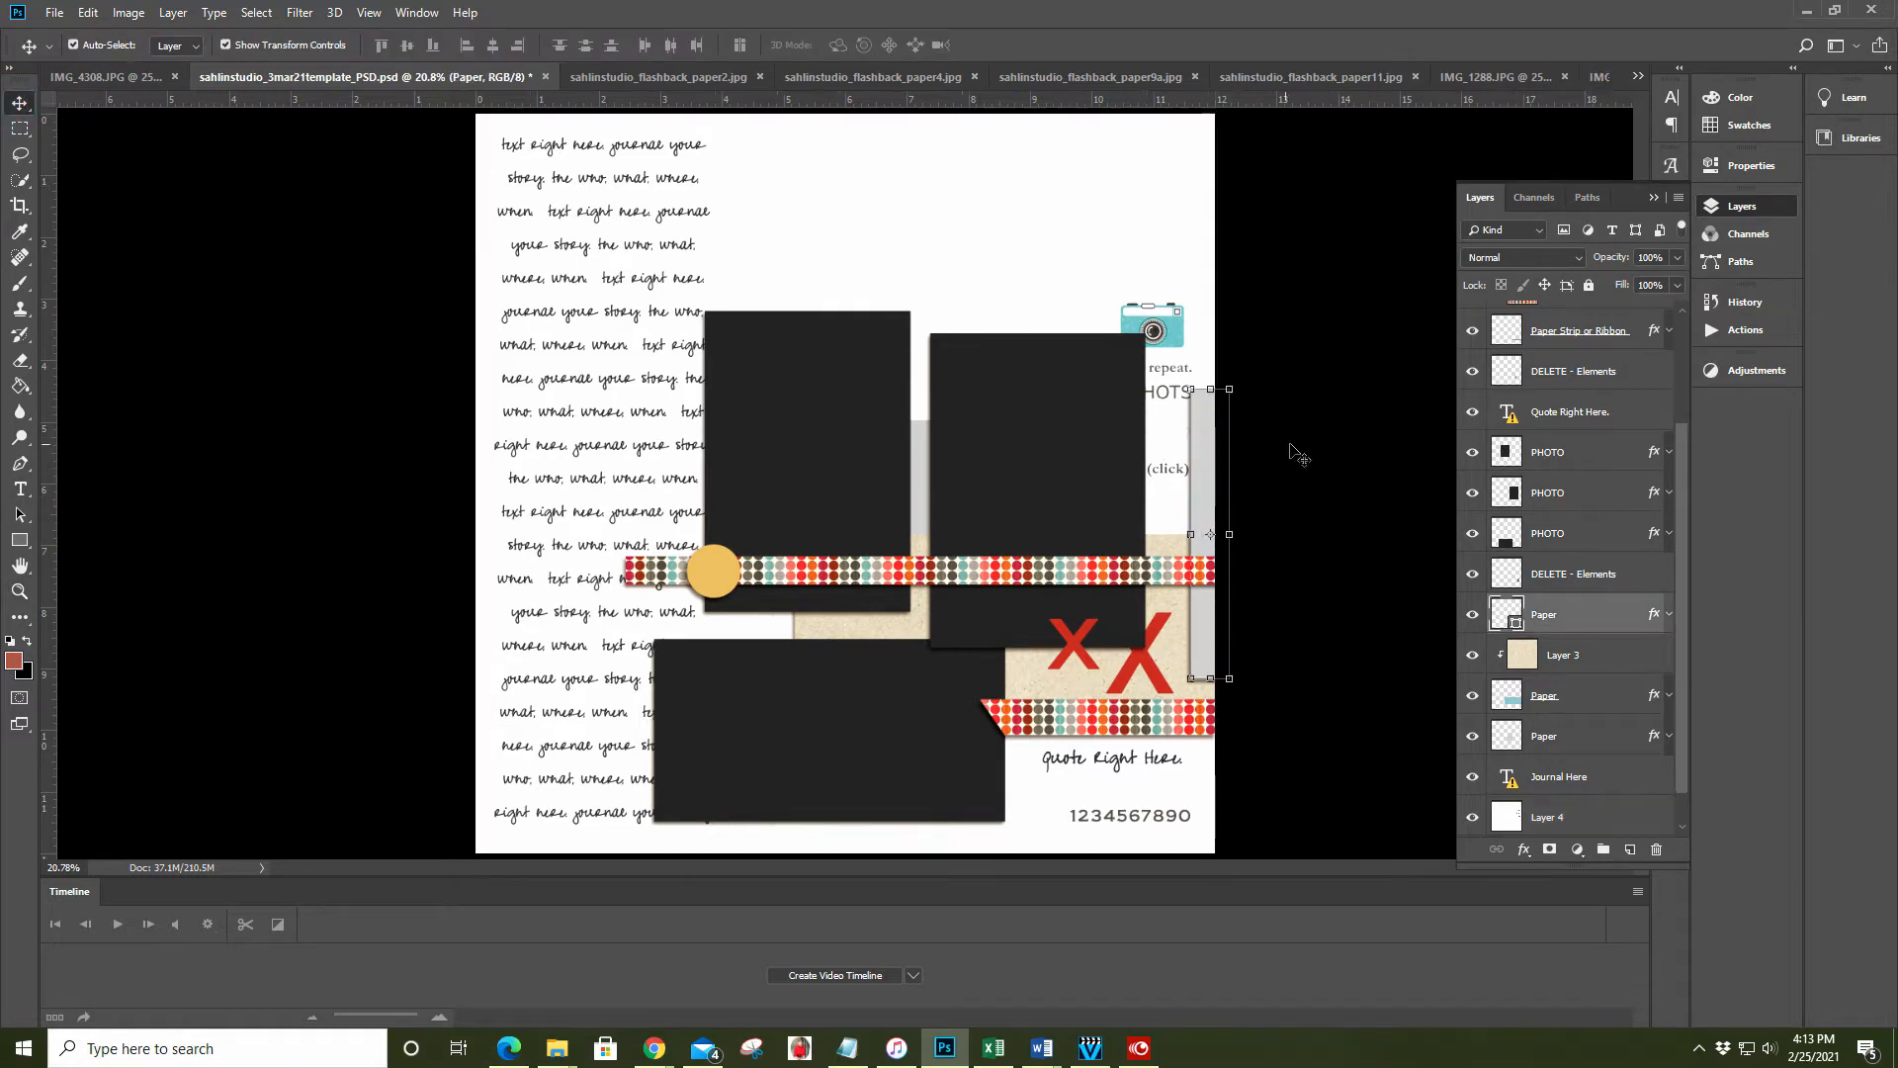
left_click_drag(1323, 586, 1322, 581)
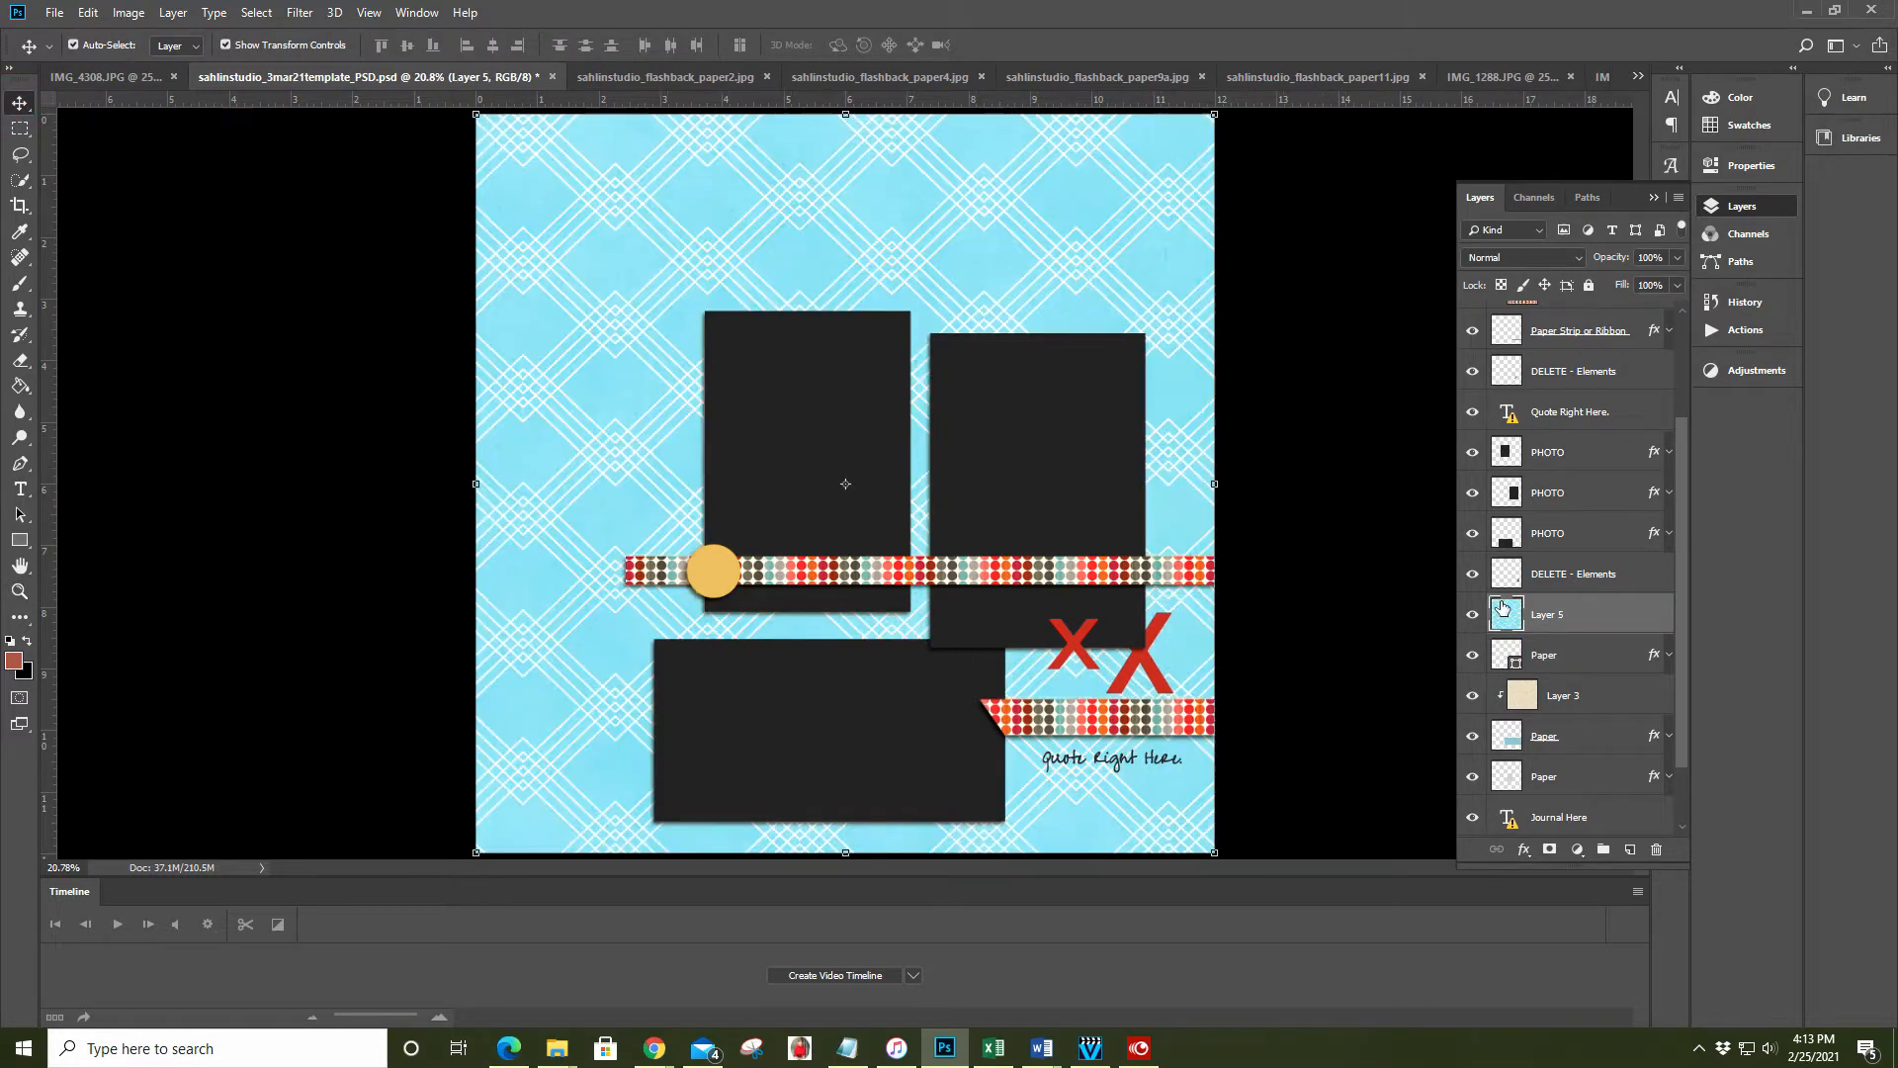
right_click(1581, 619)
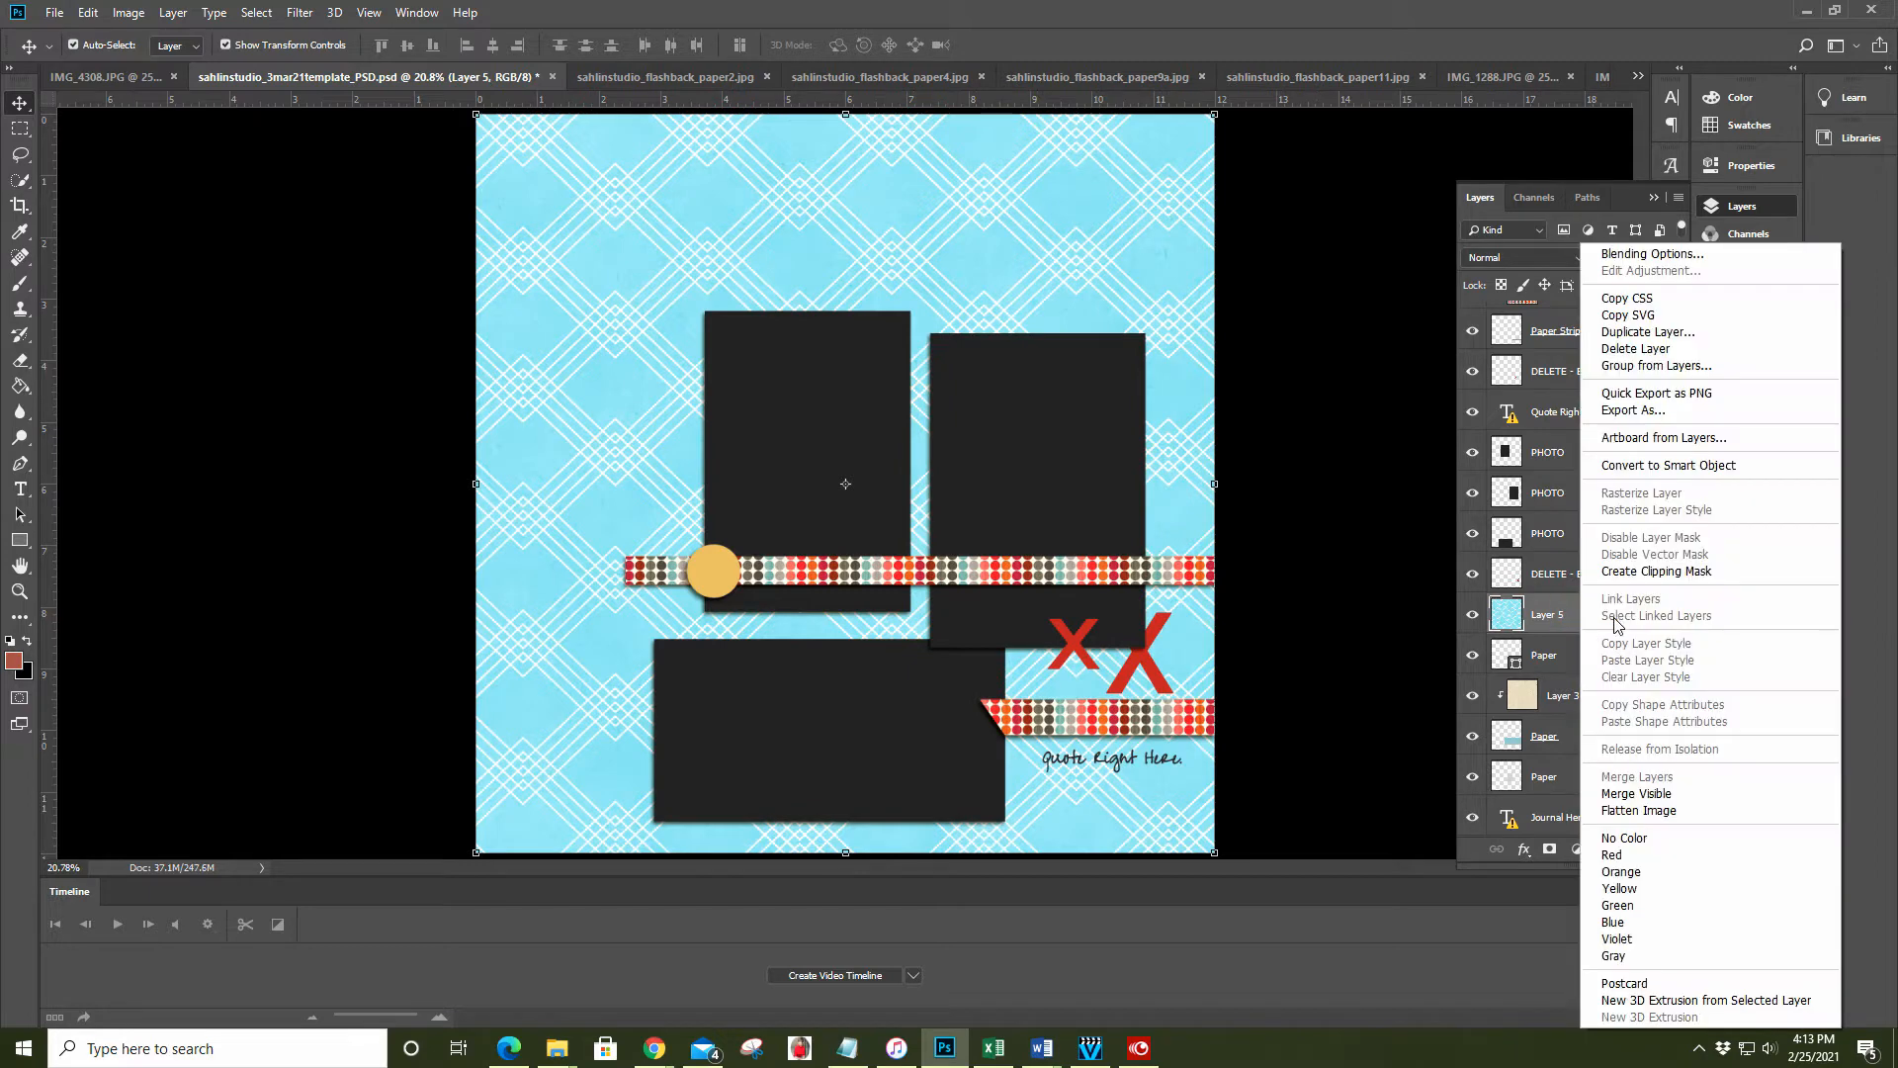
left_click(1632, 570)
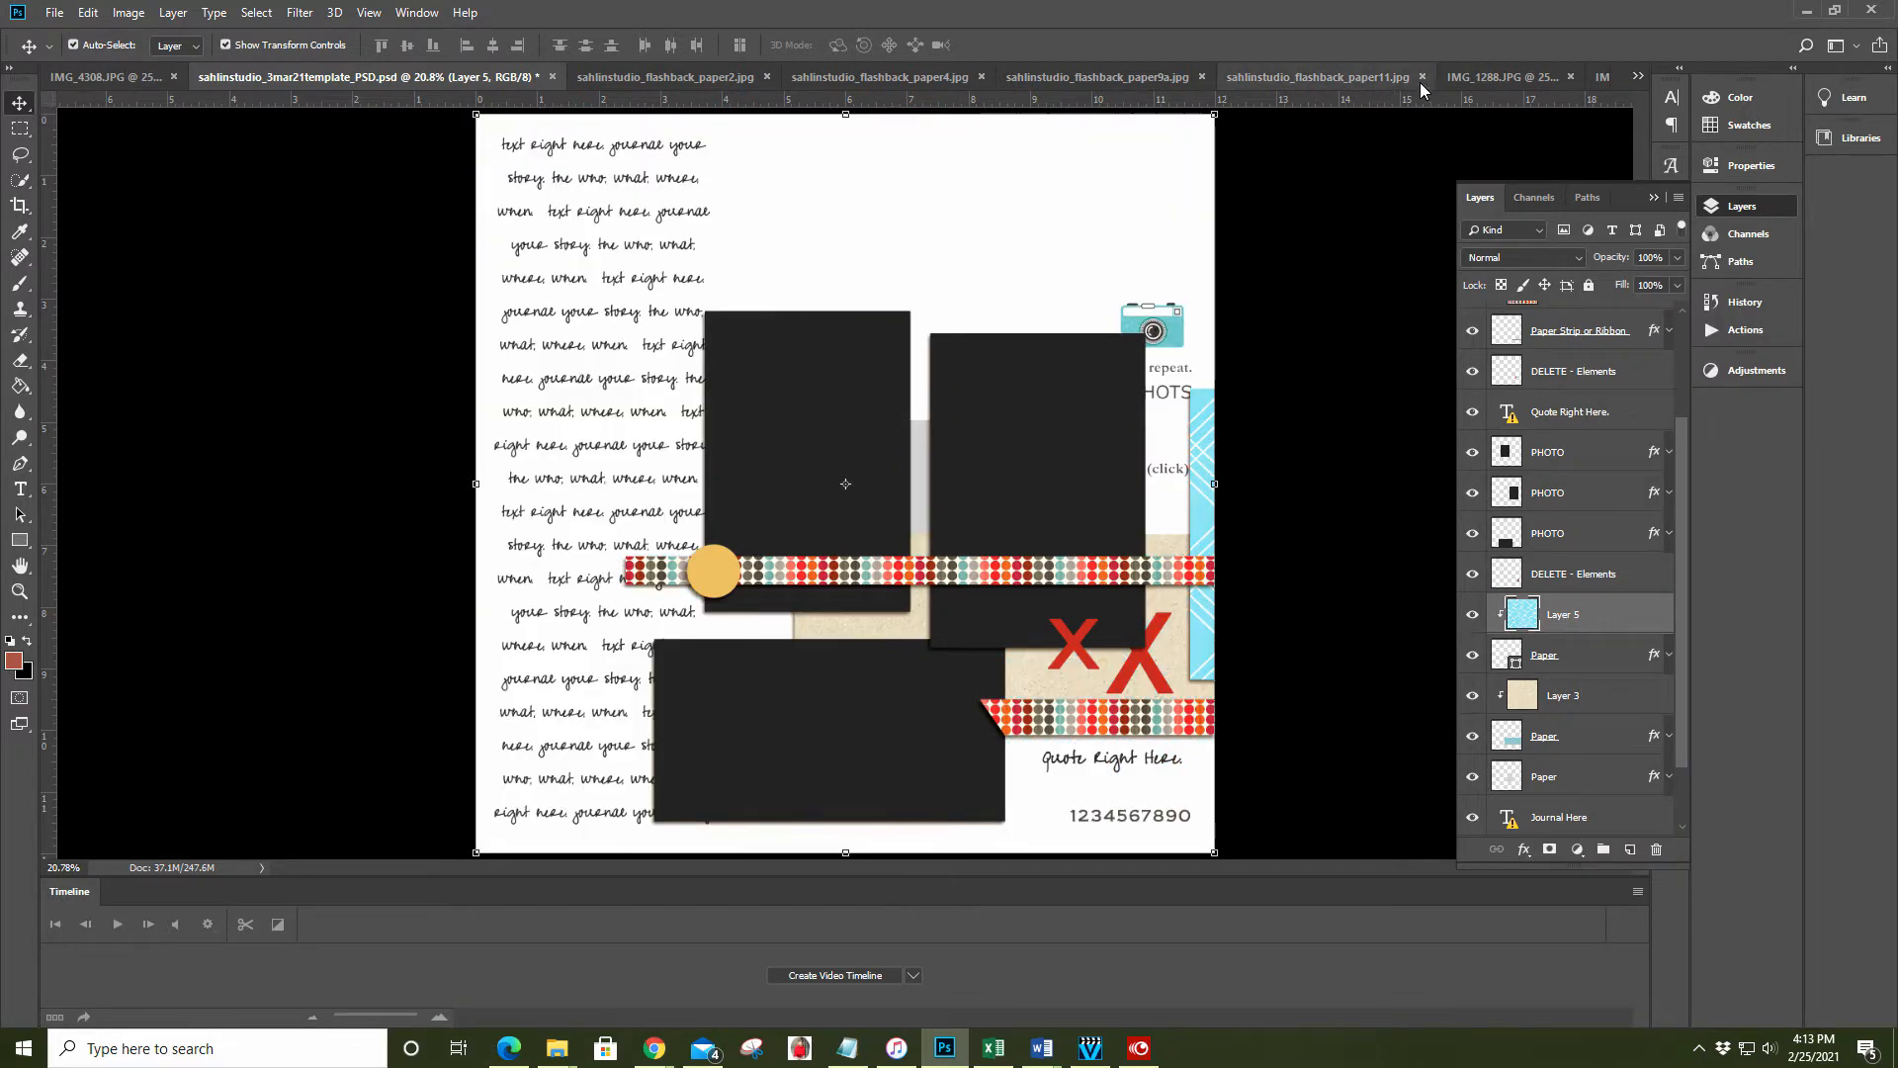
Paste the same blue lattice paper above the grey Paper block between the two upper photo placeholders and clip it to that block
left_click(1339, 79)
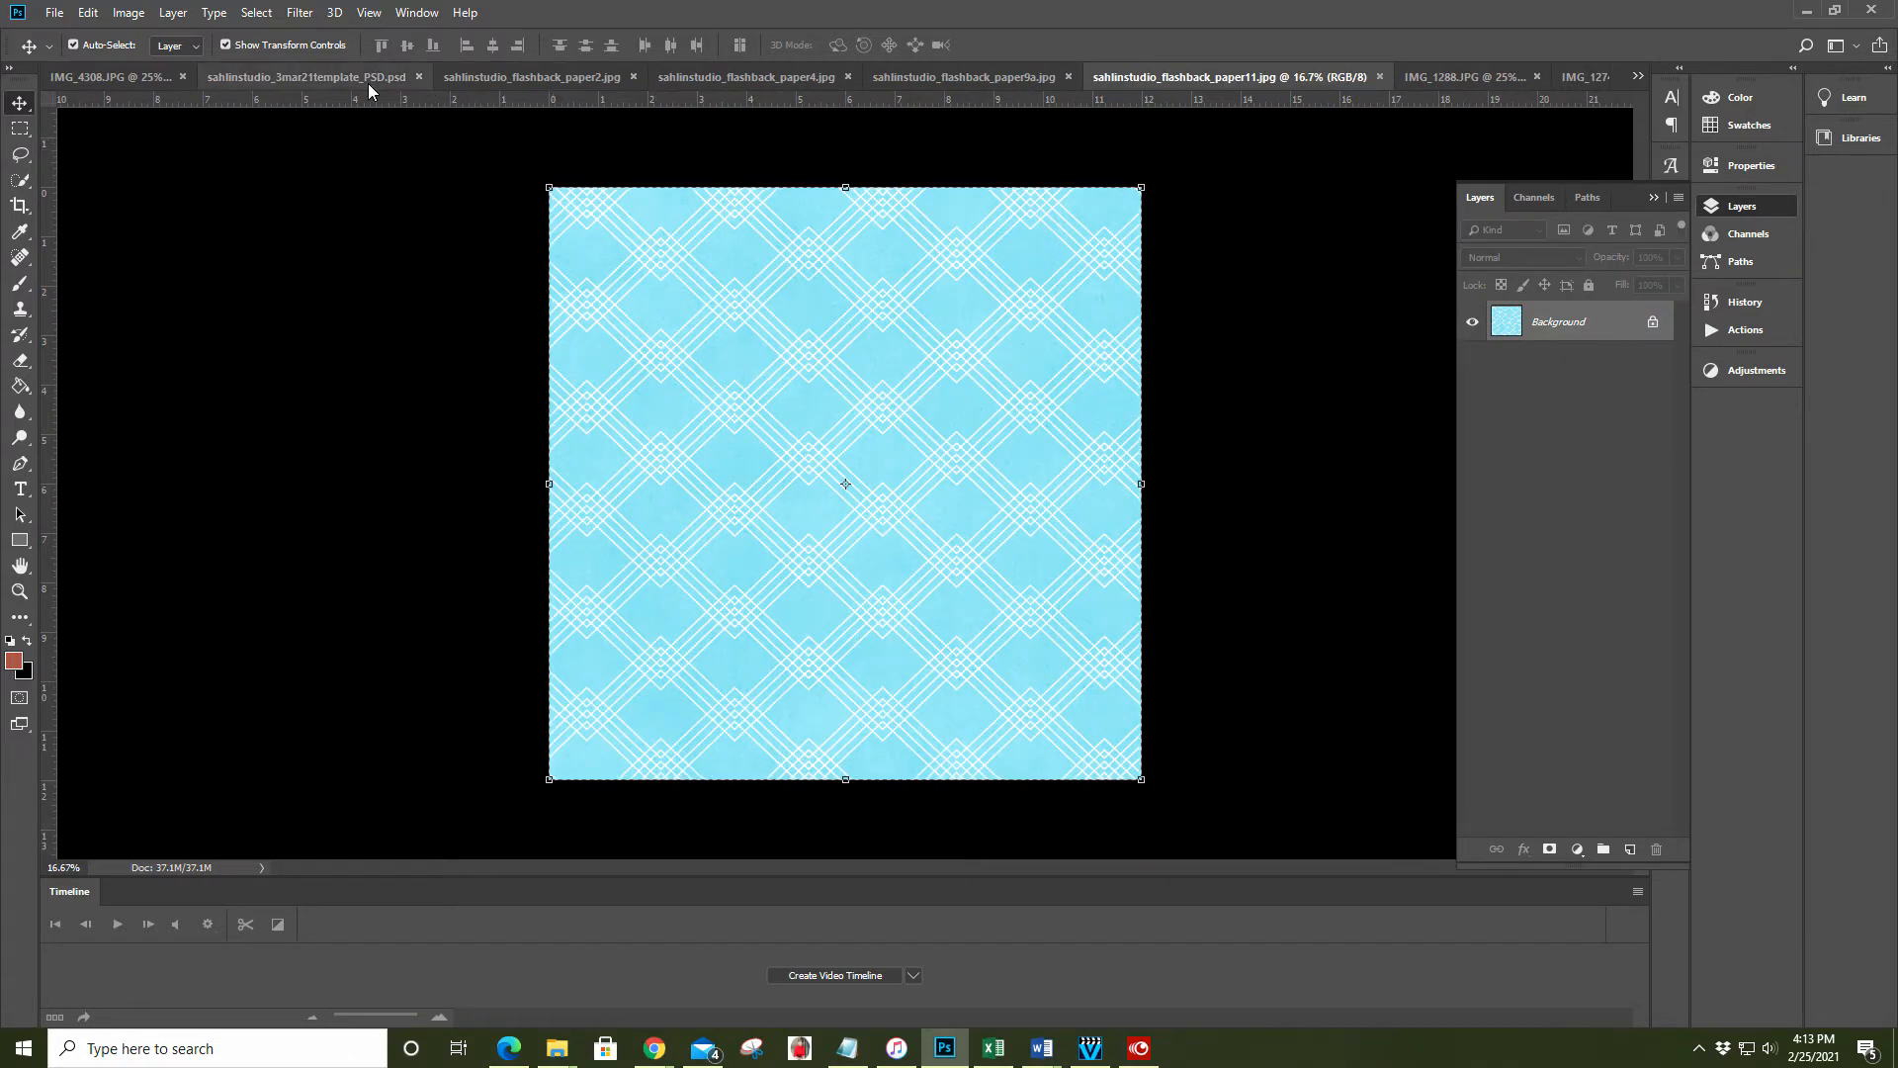
left_click_drag(363, 80, 870, 548)
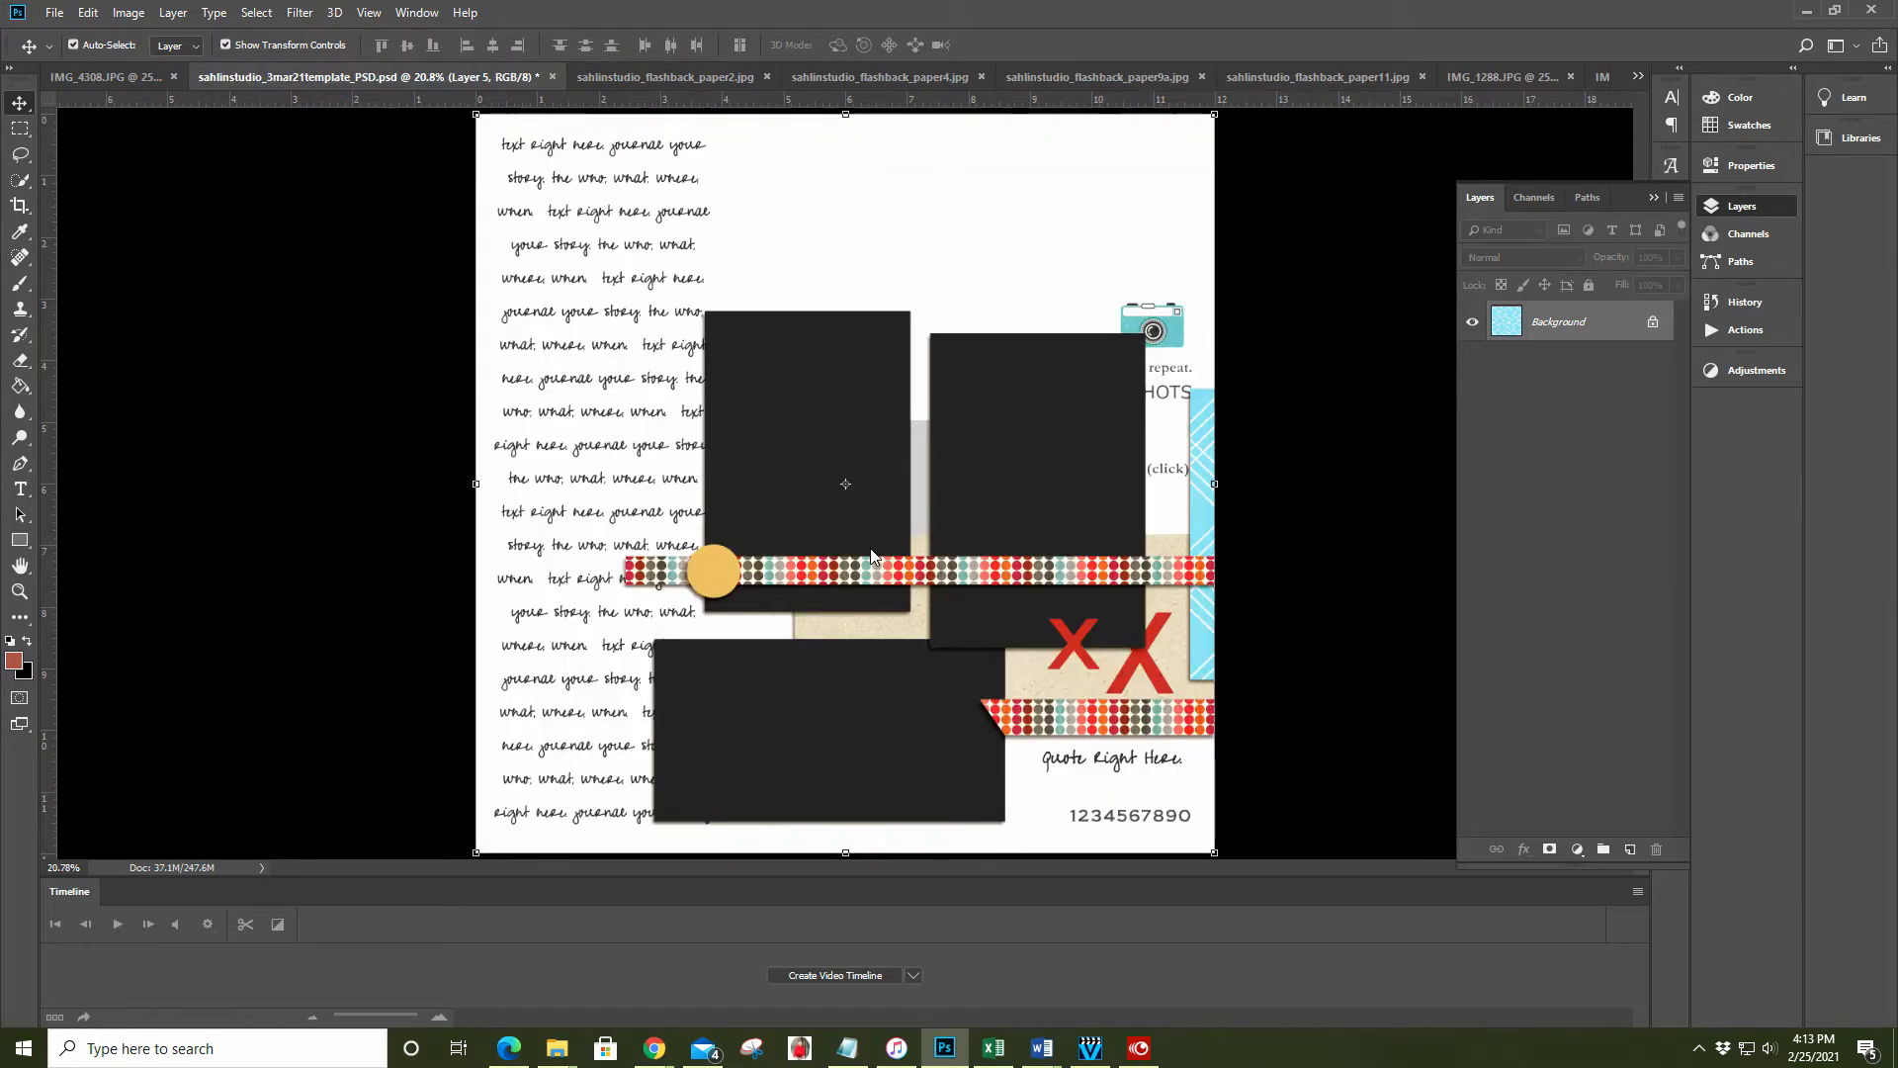
left_click(920, 455)
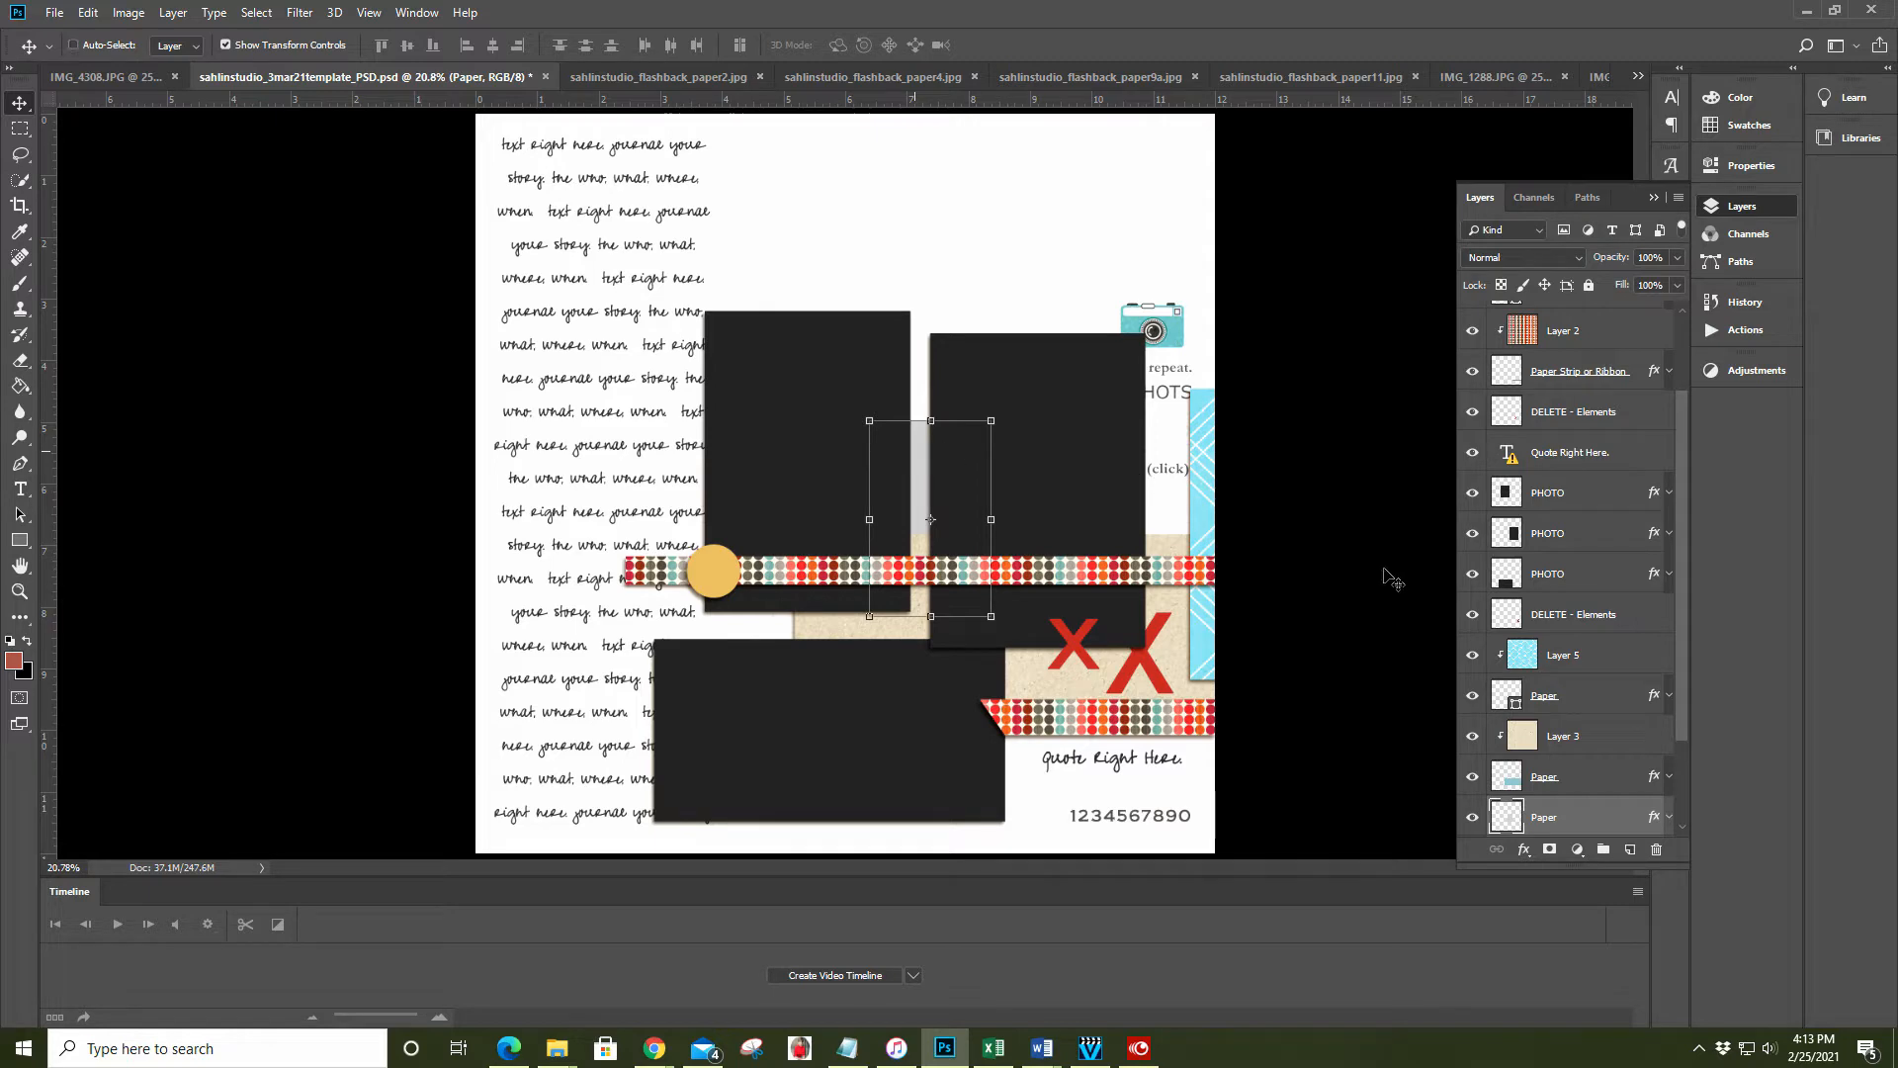
key("ctrl+v")
left_click_drag(1678, 643, 1683, 722)
right_click(1577, 661)
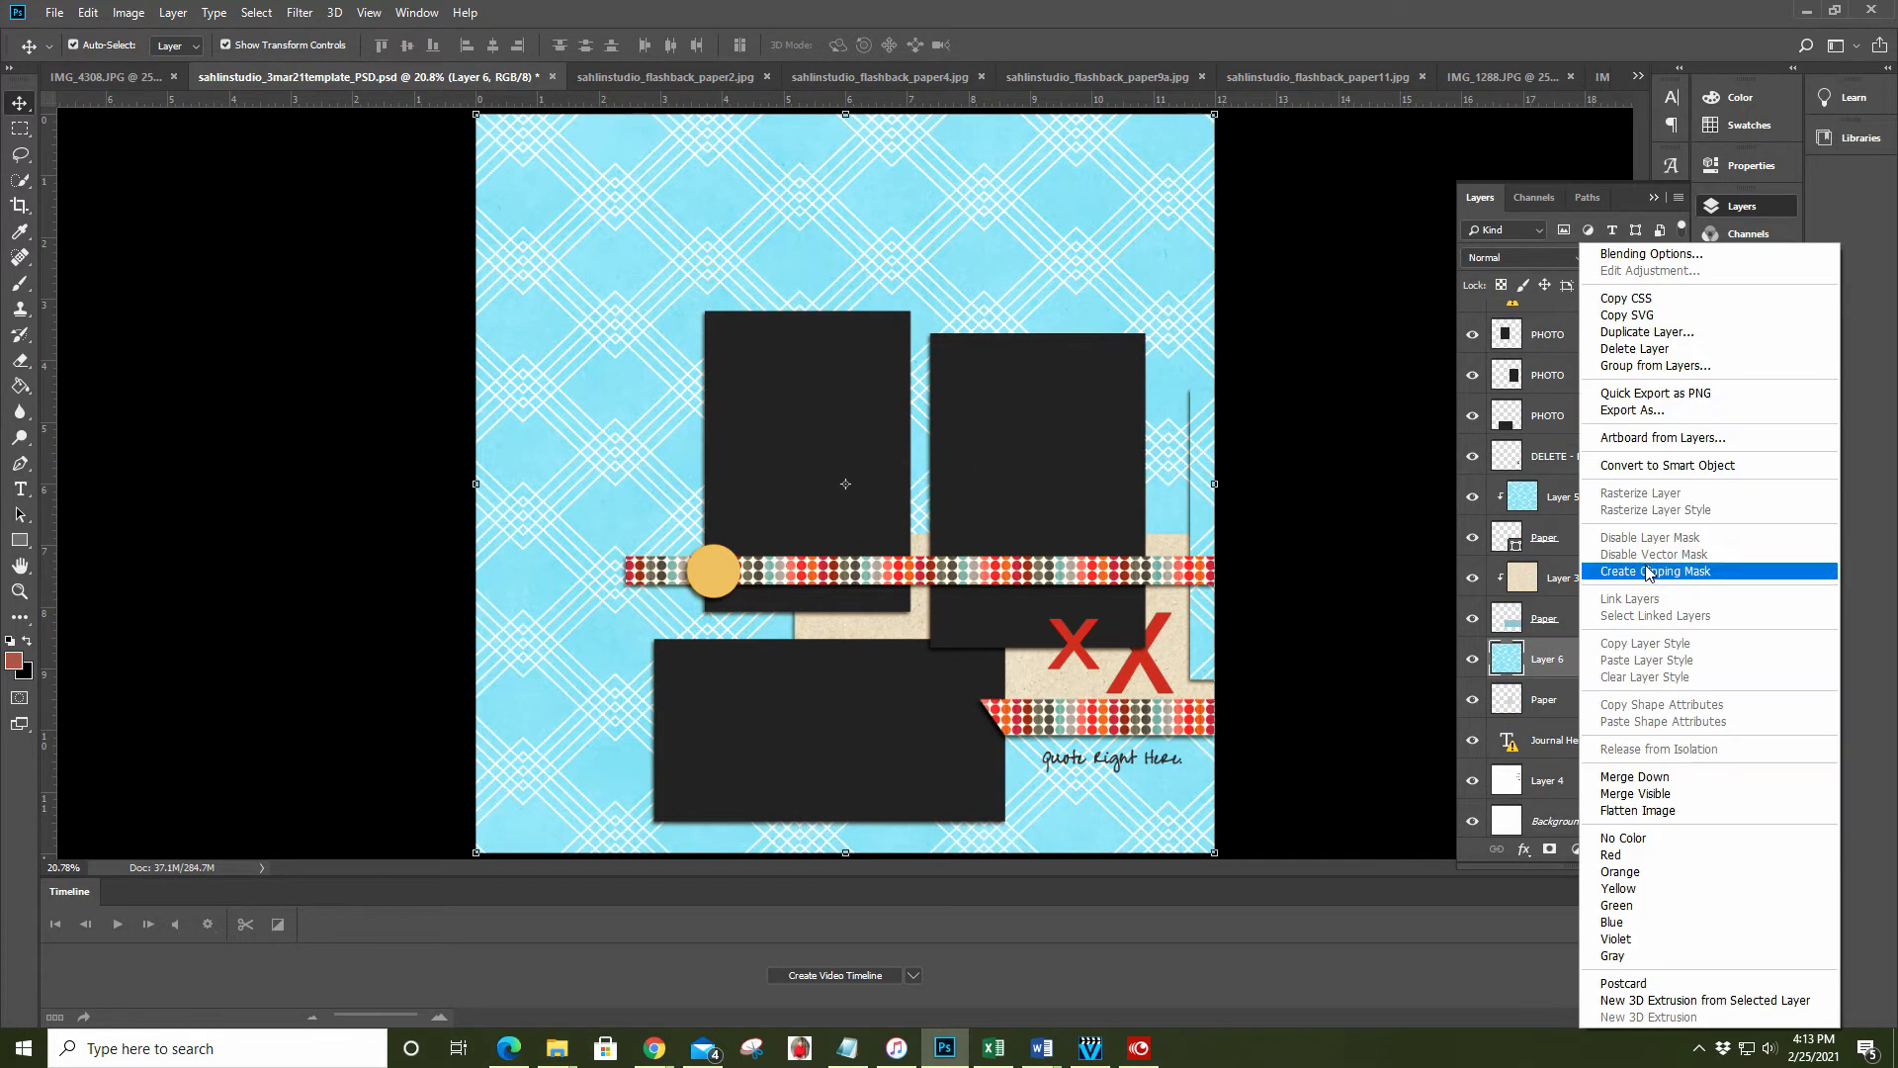
left_click(1654, 571)
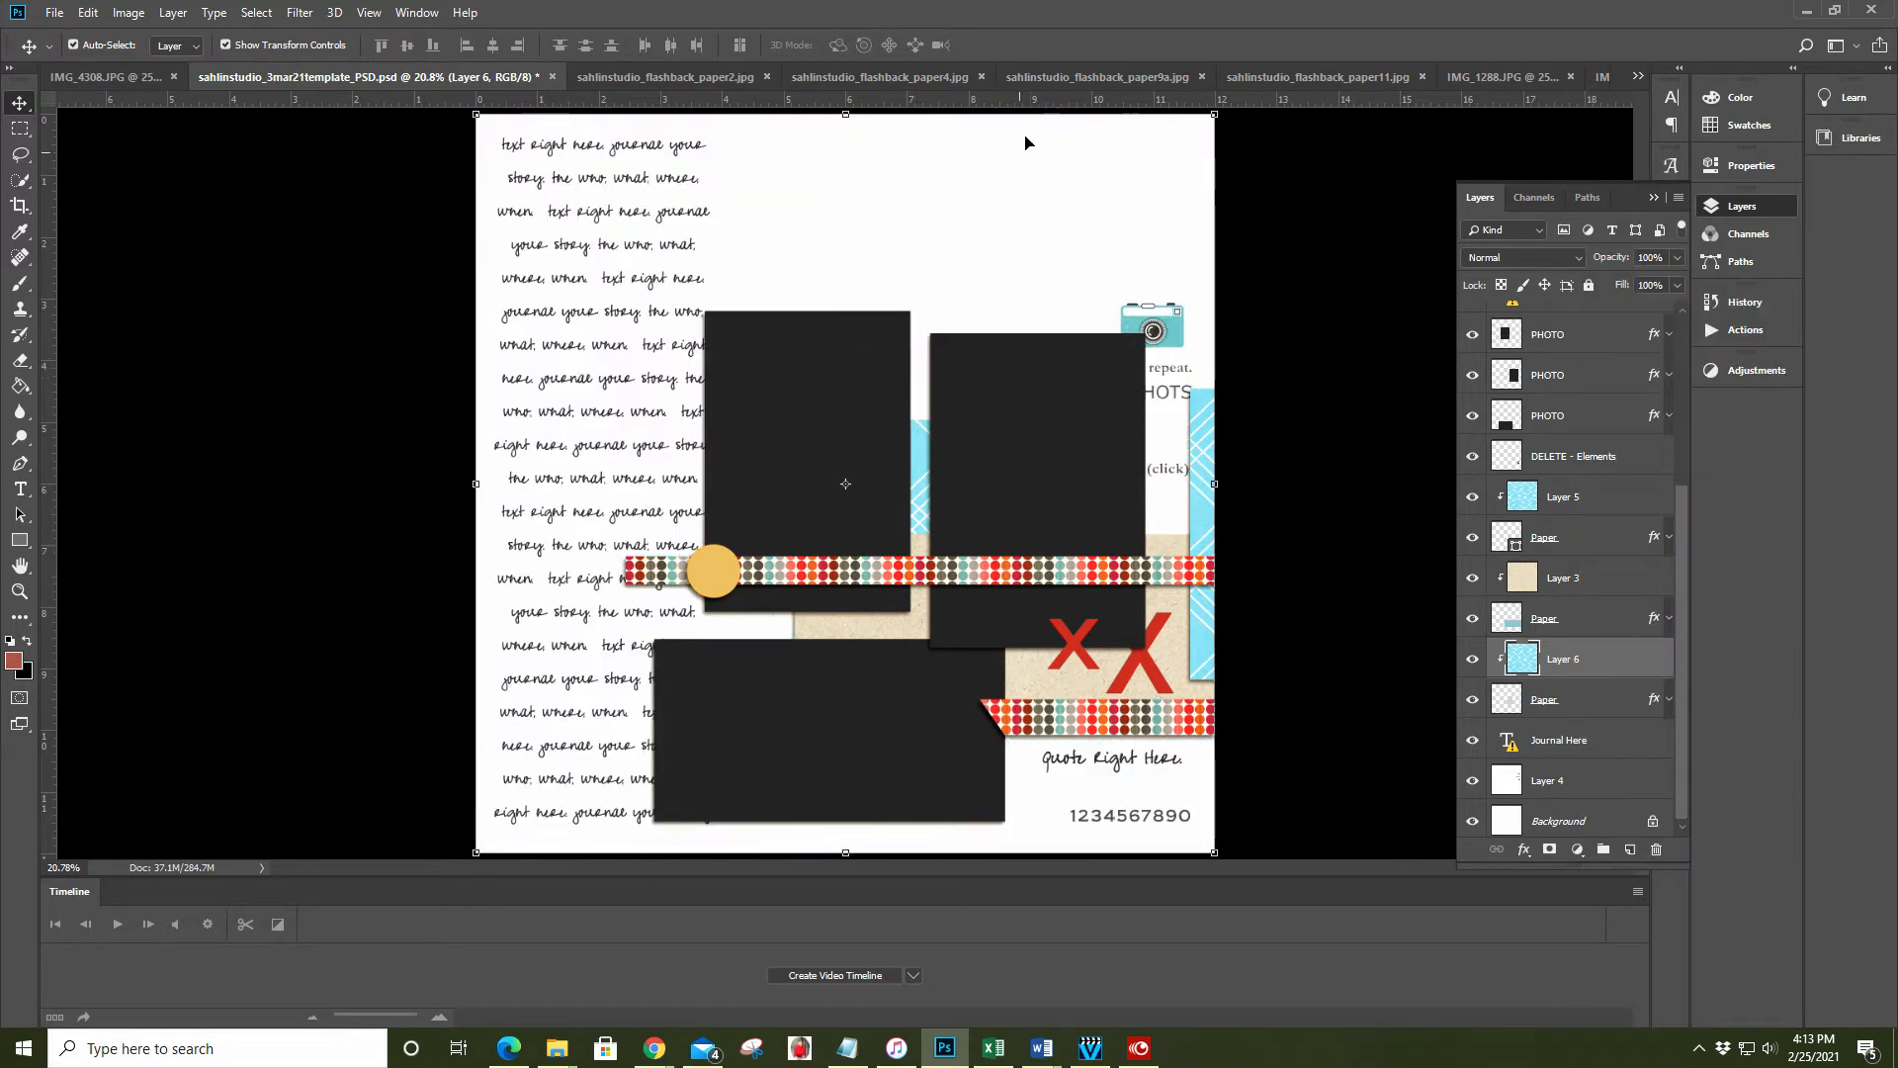
Close the four flashback paper files (paper2, paper4, paper9a and paper11), keeping the template and photos open
left_click(768, 75)
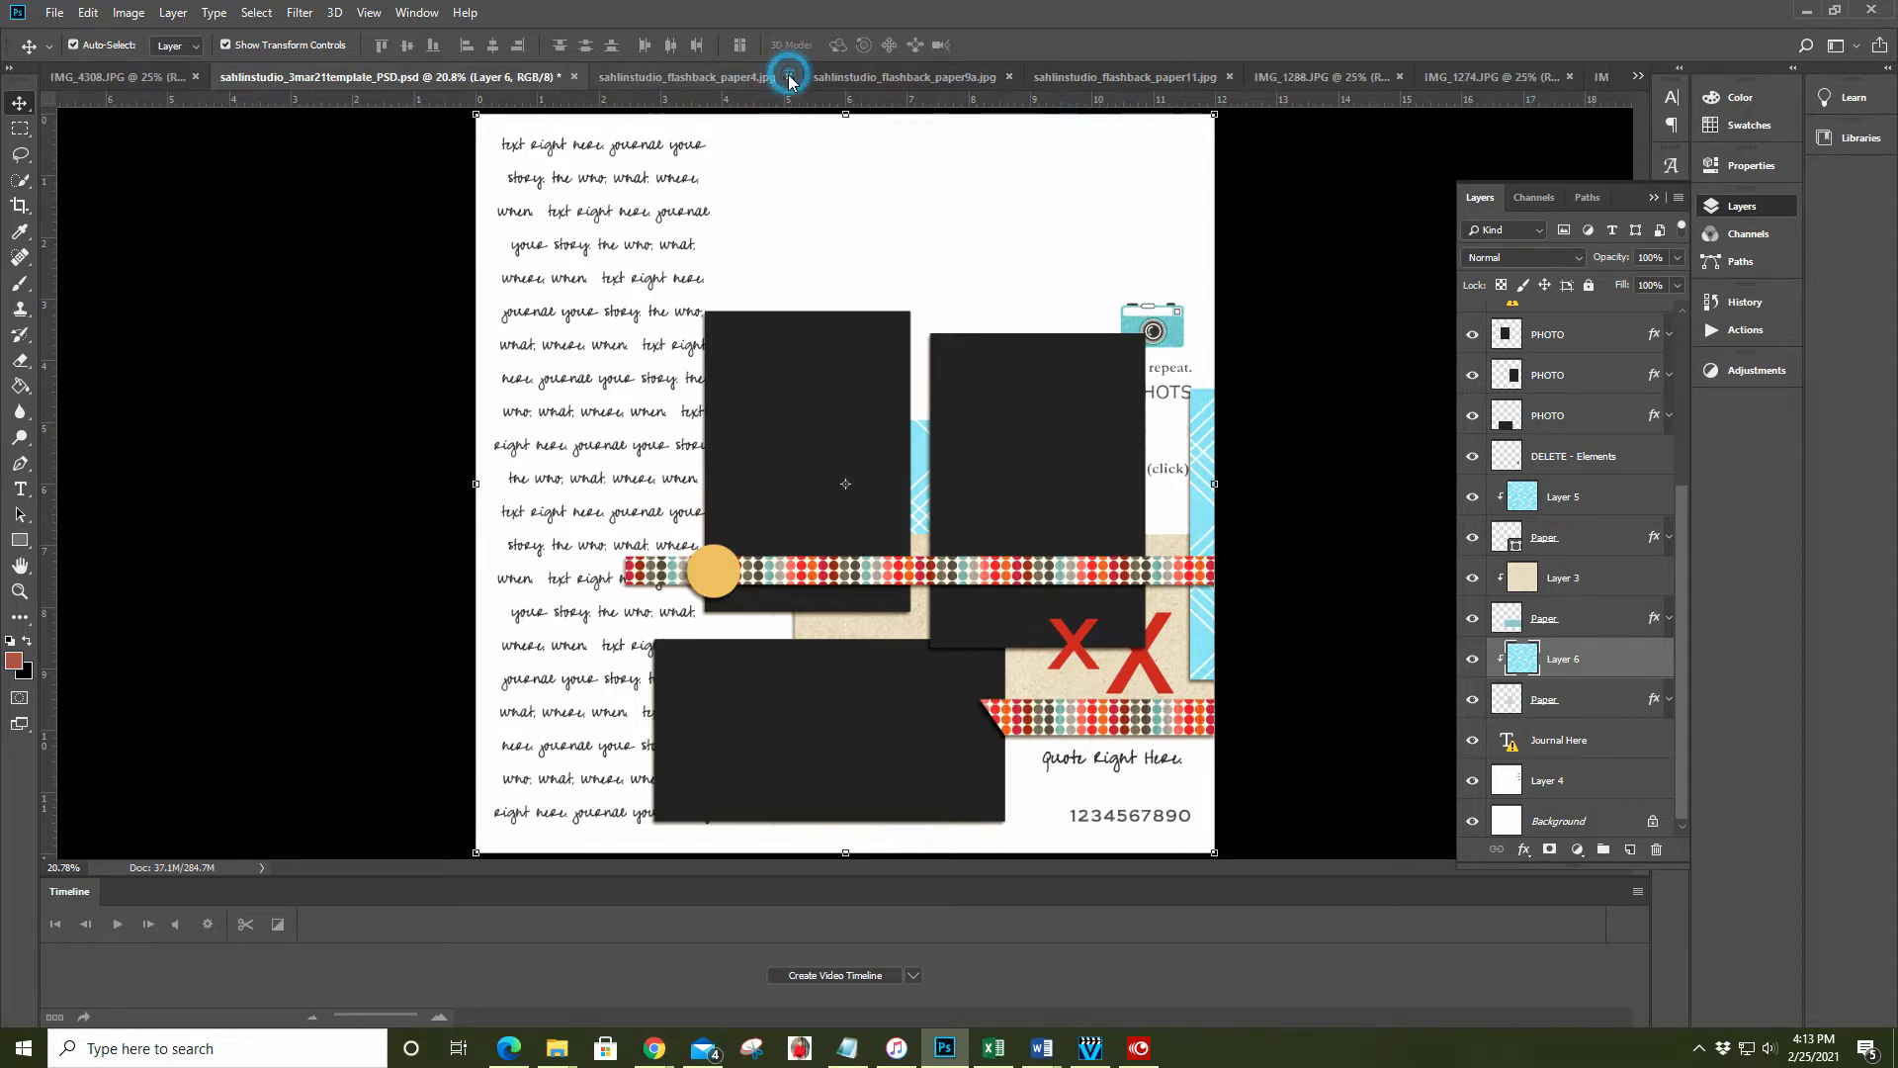
left_click(788, 76)
left_click(816, 77)
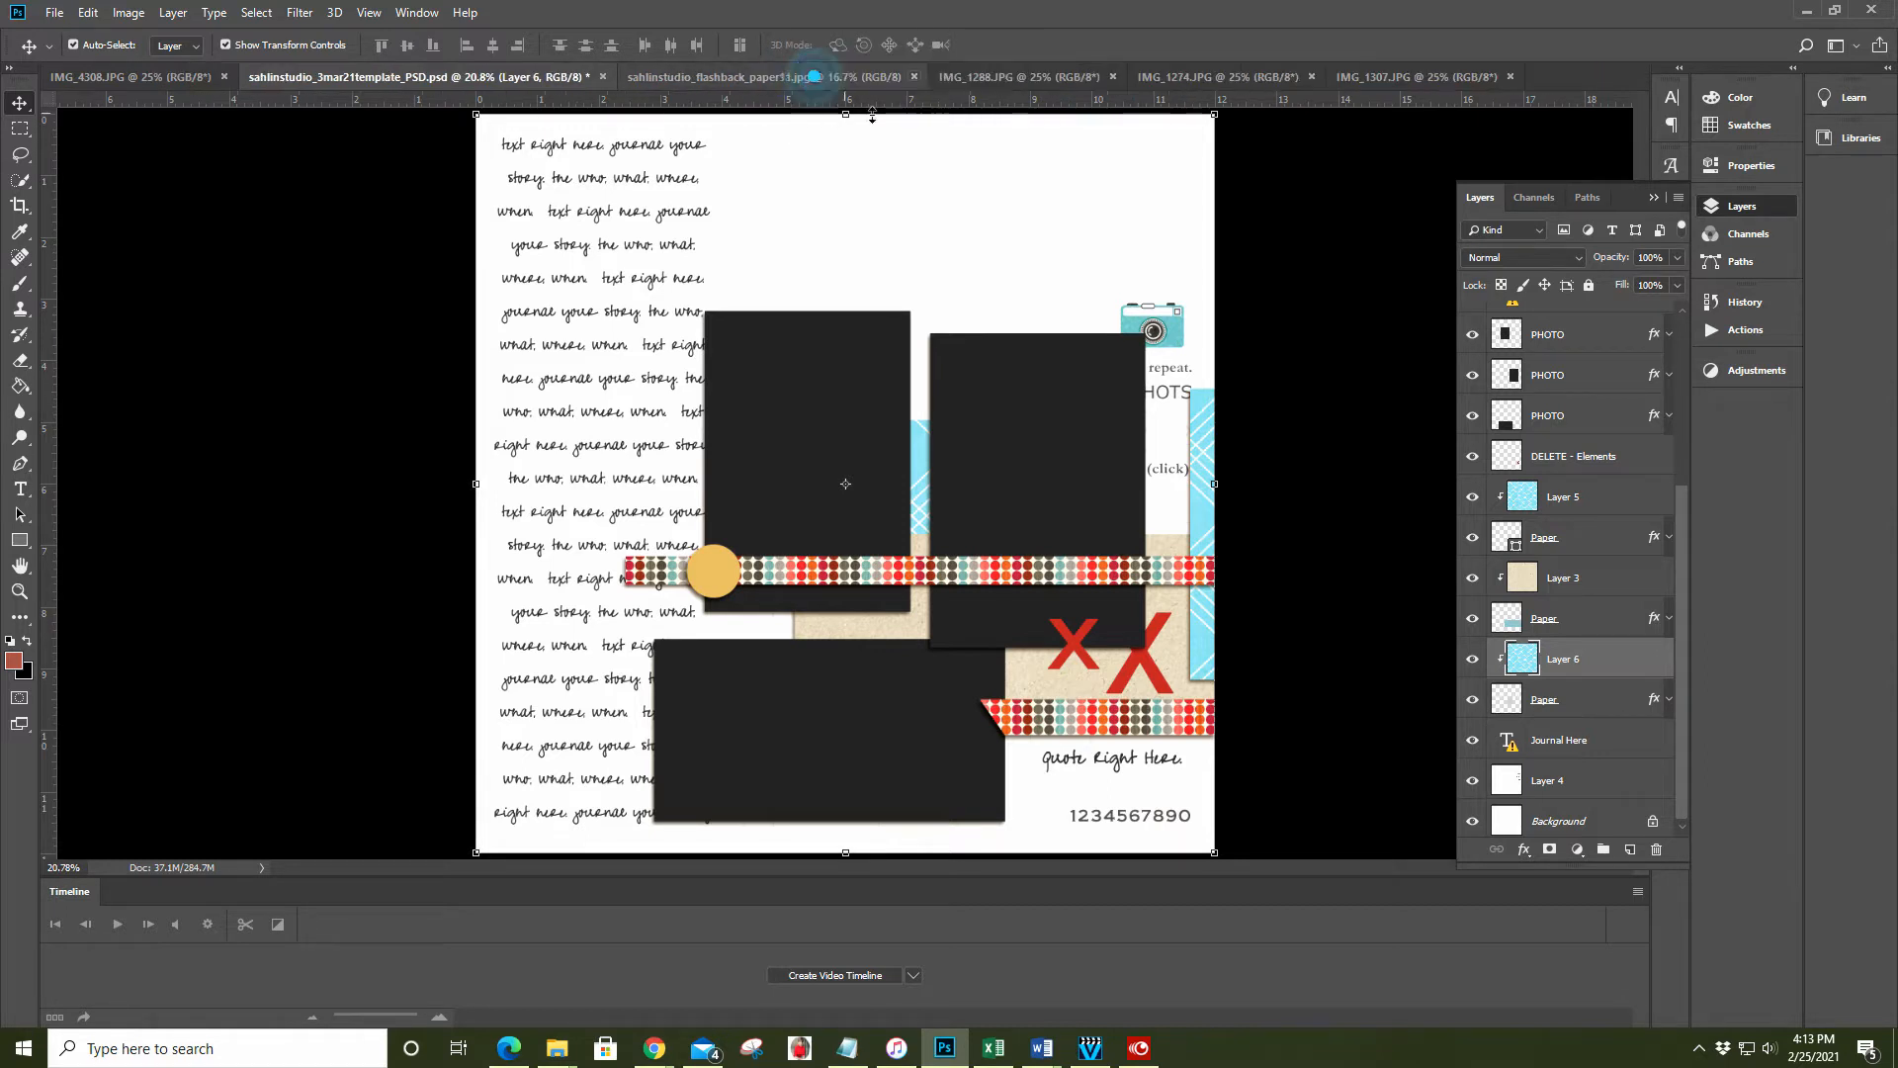
left_click(914, 77)
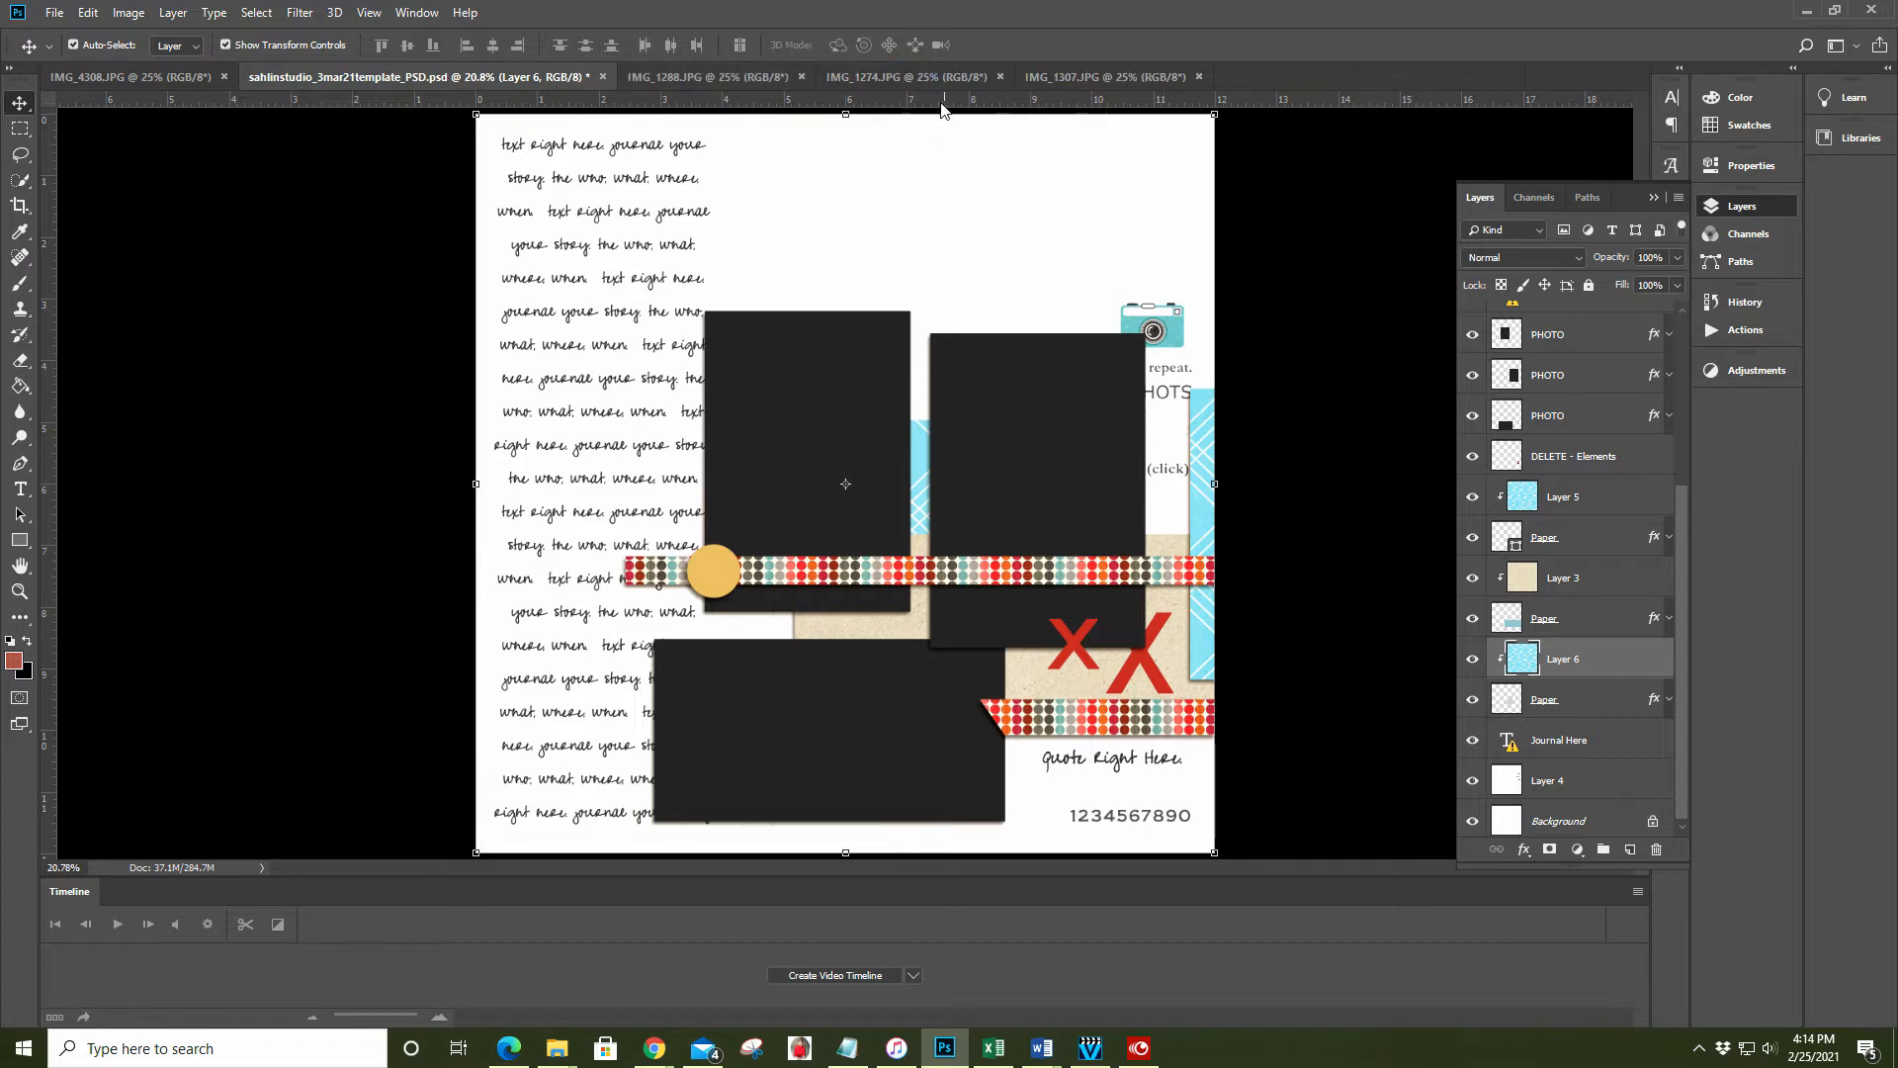
Add a Curves adjustment layer to the IMG_1288.JPG beach photo
left_click(671, 77)
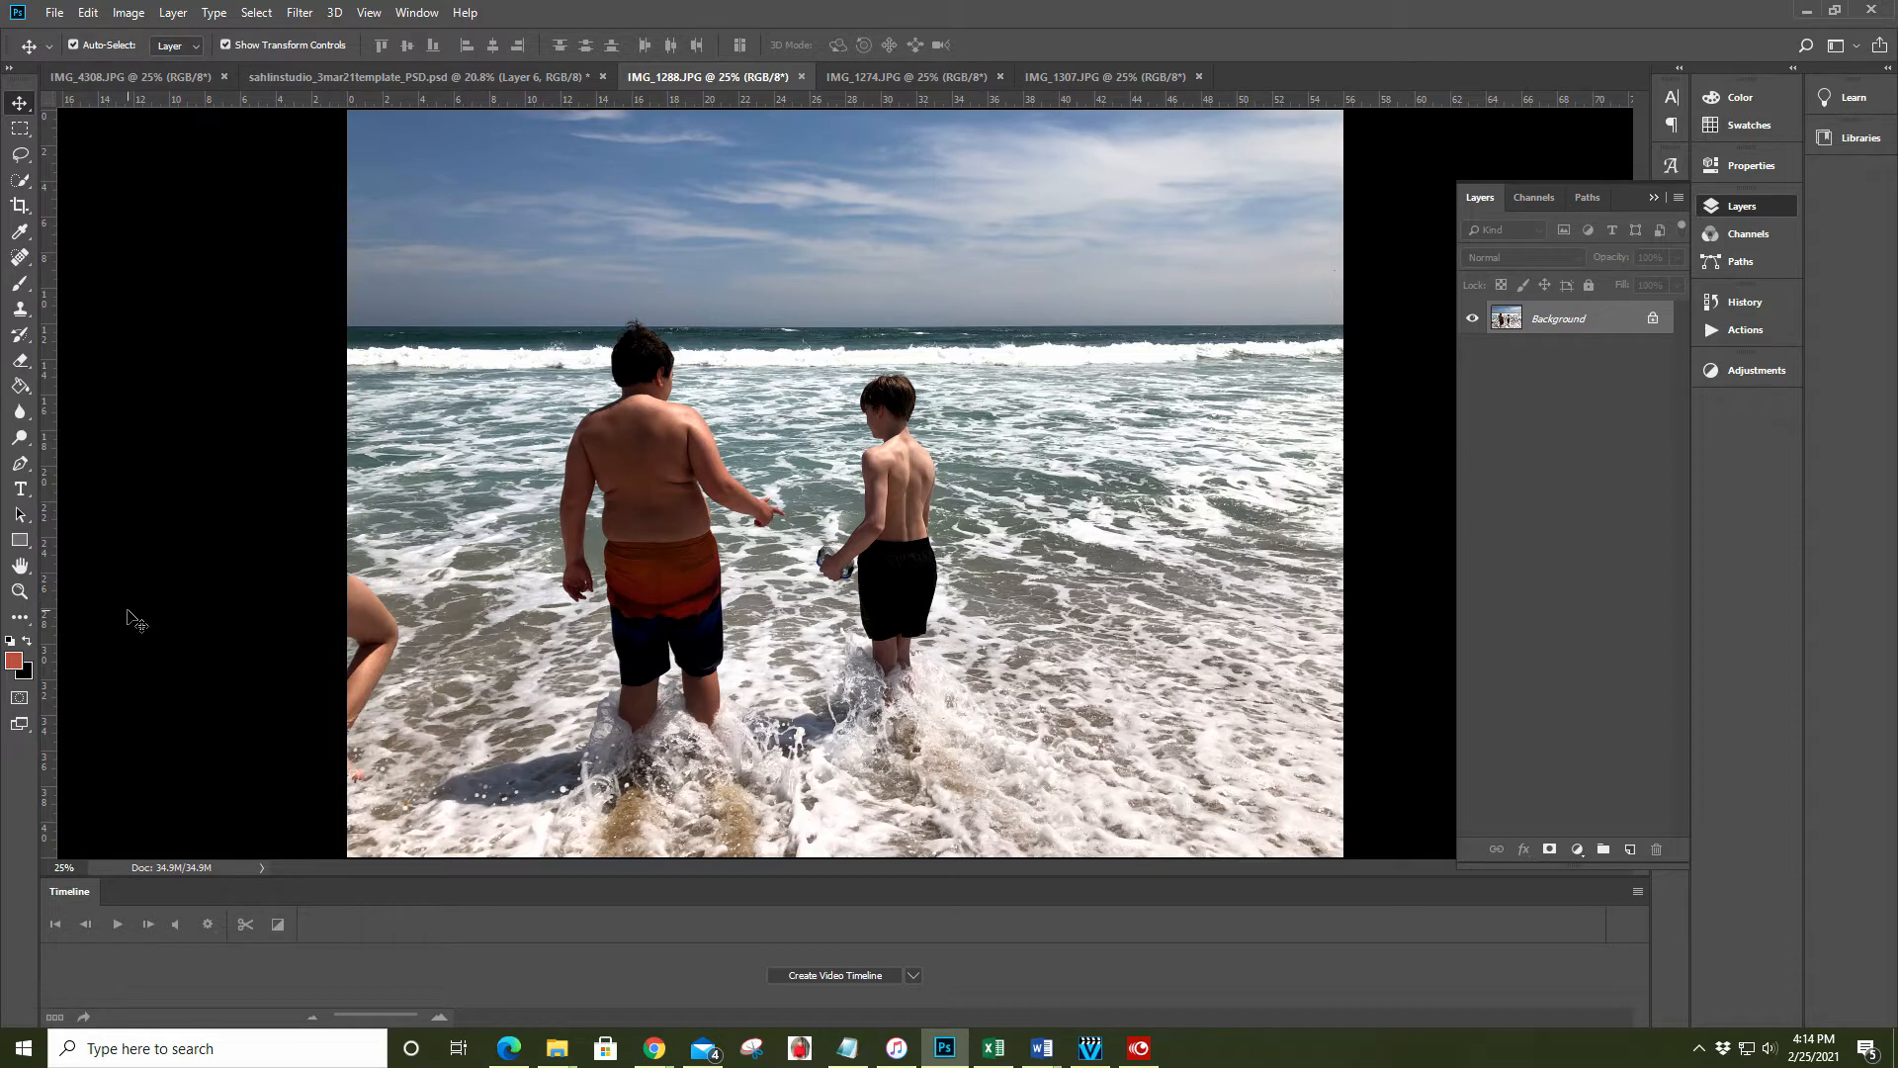
left_click(18, 591)
left_click(107, 44)
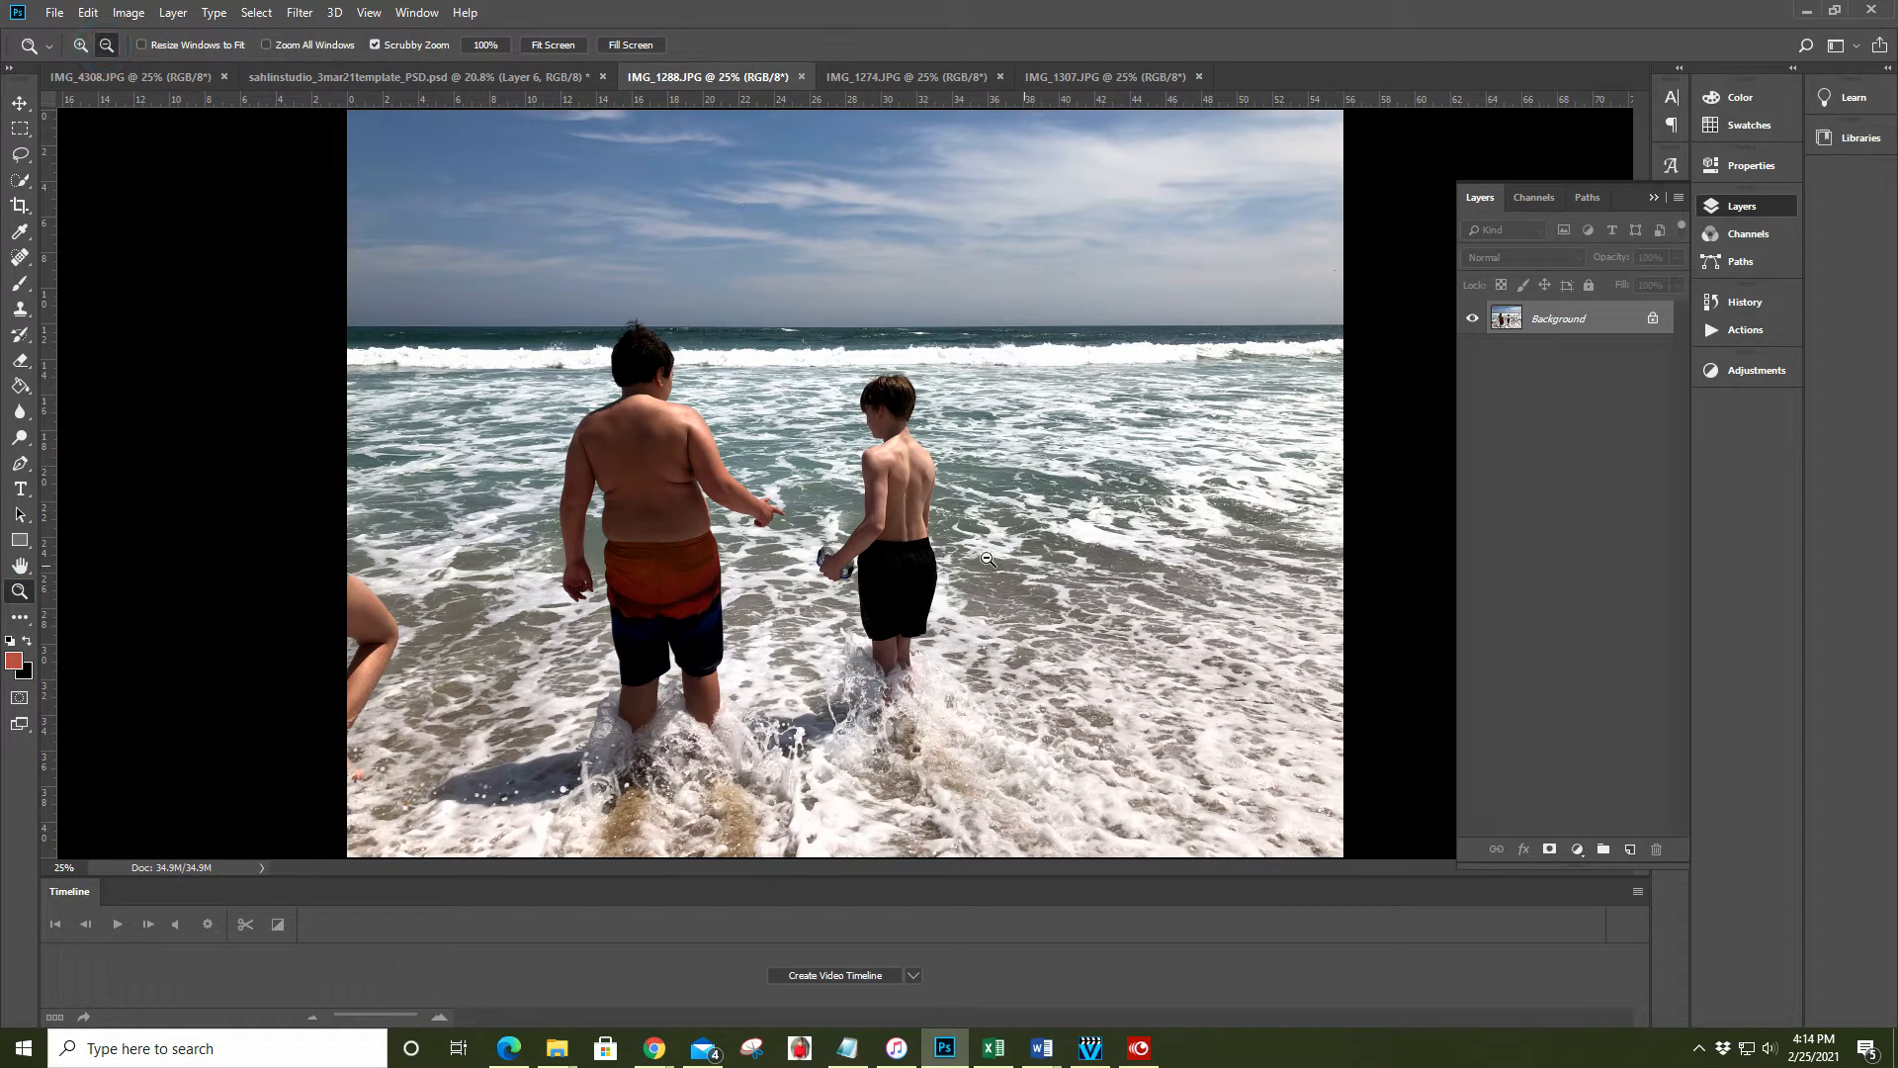
left_click(879, 481)
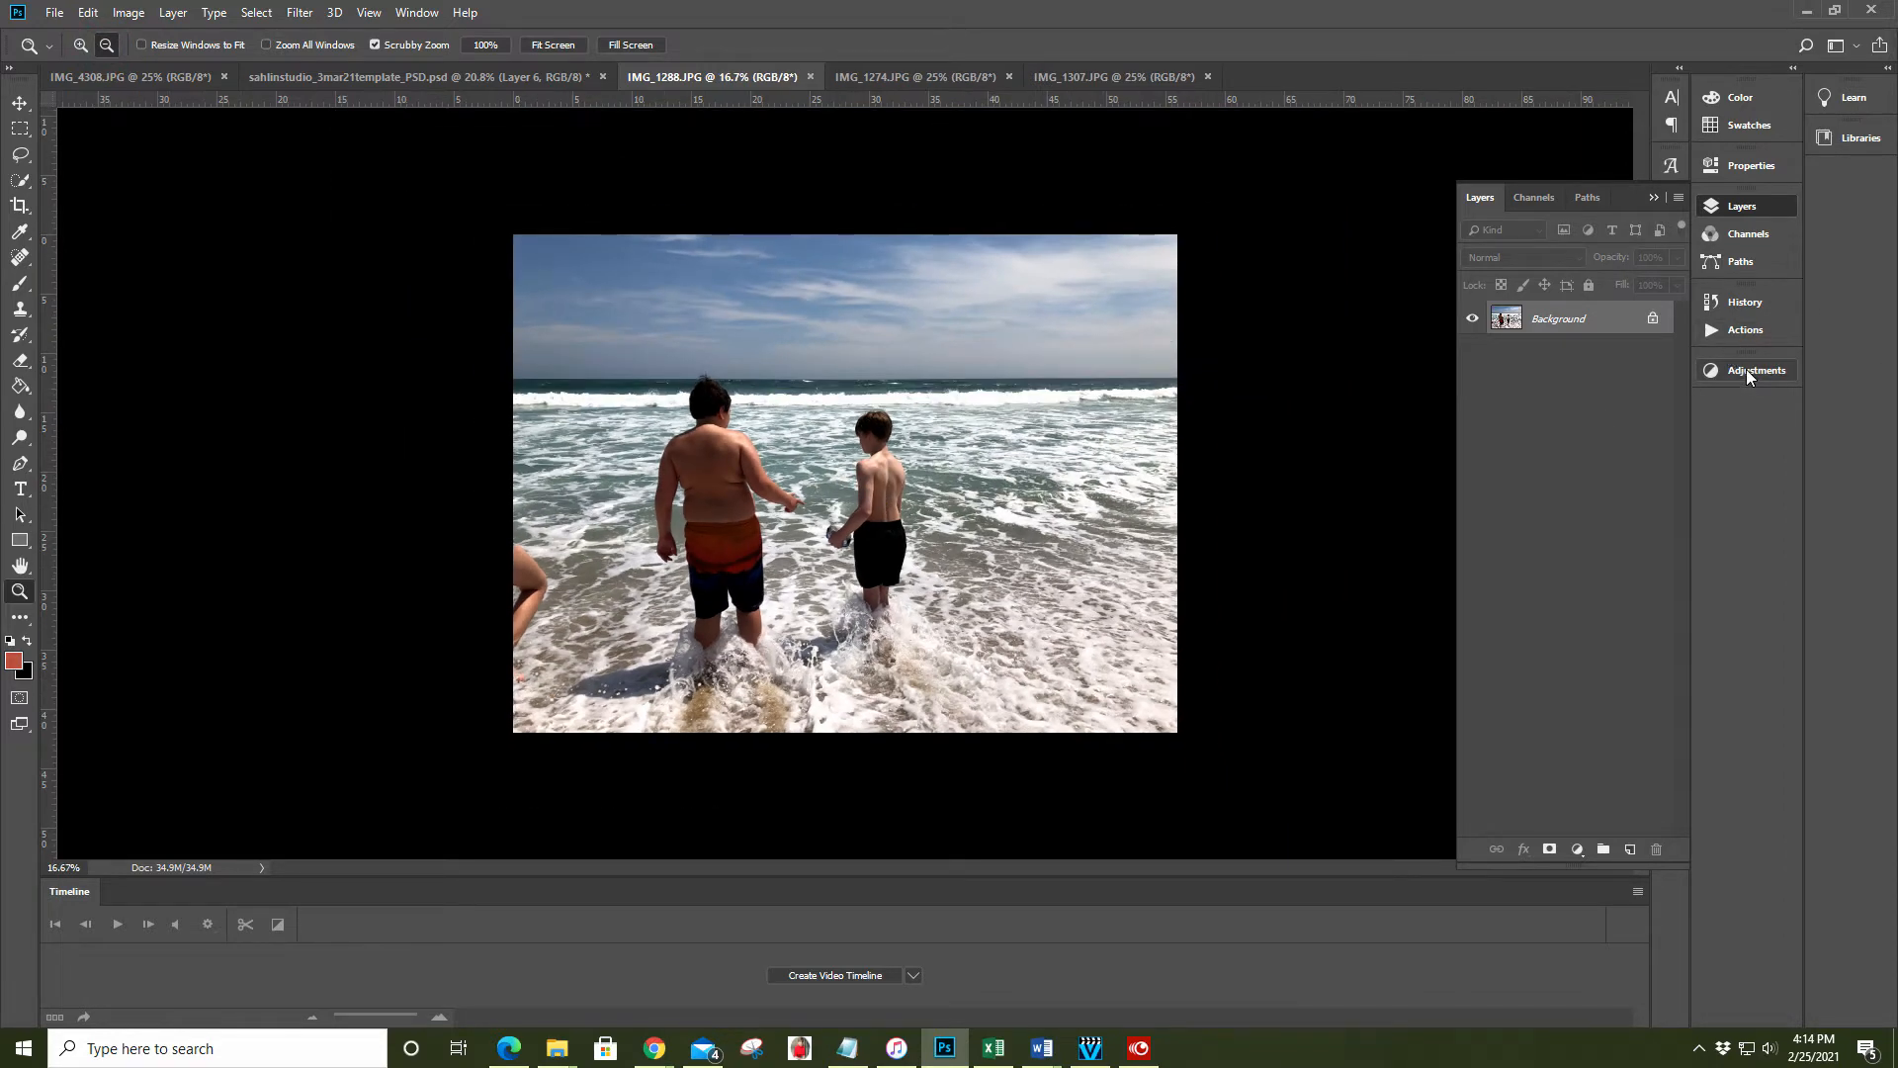
left_click(1652, 199)
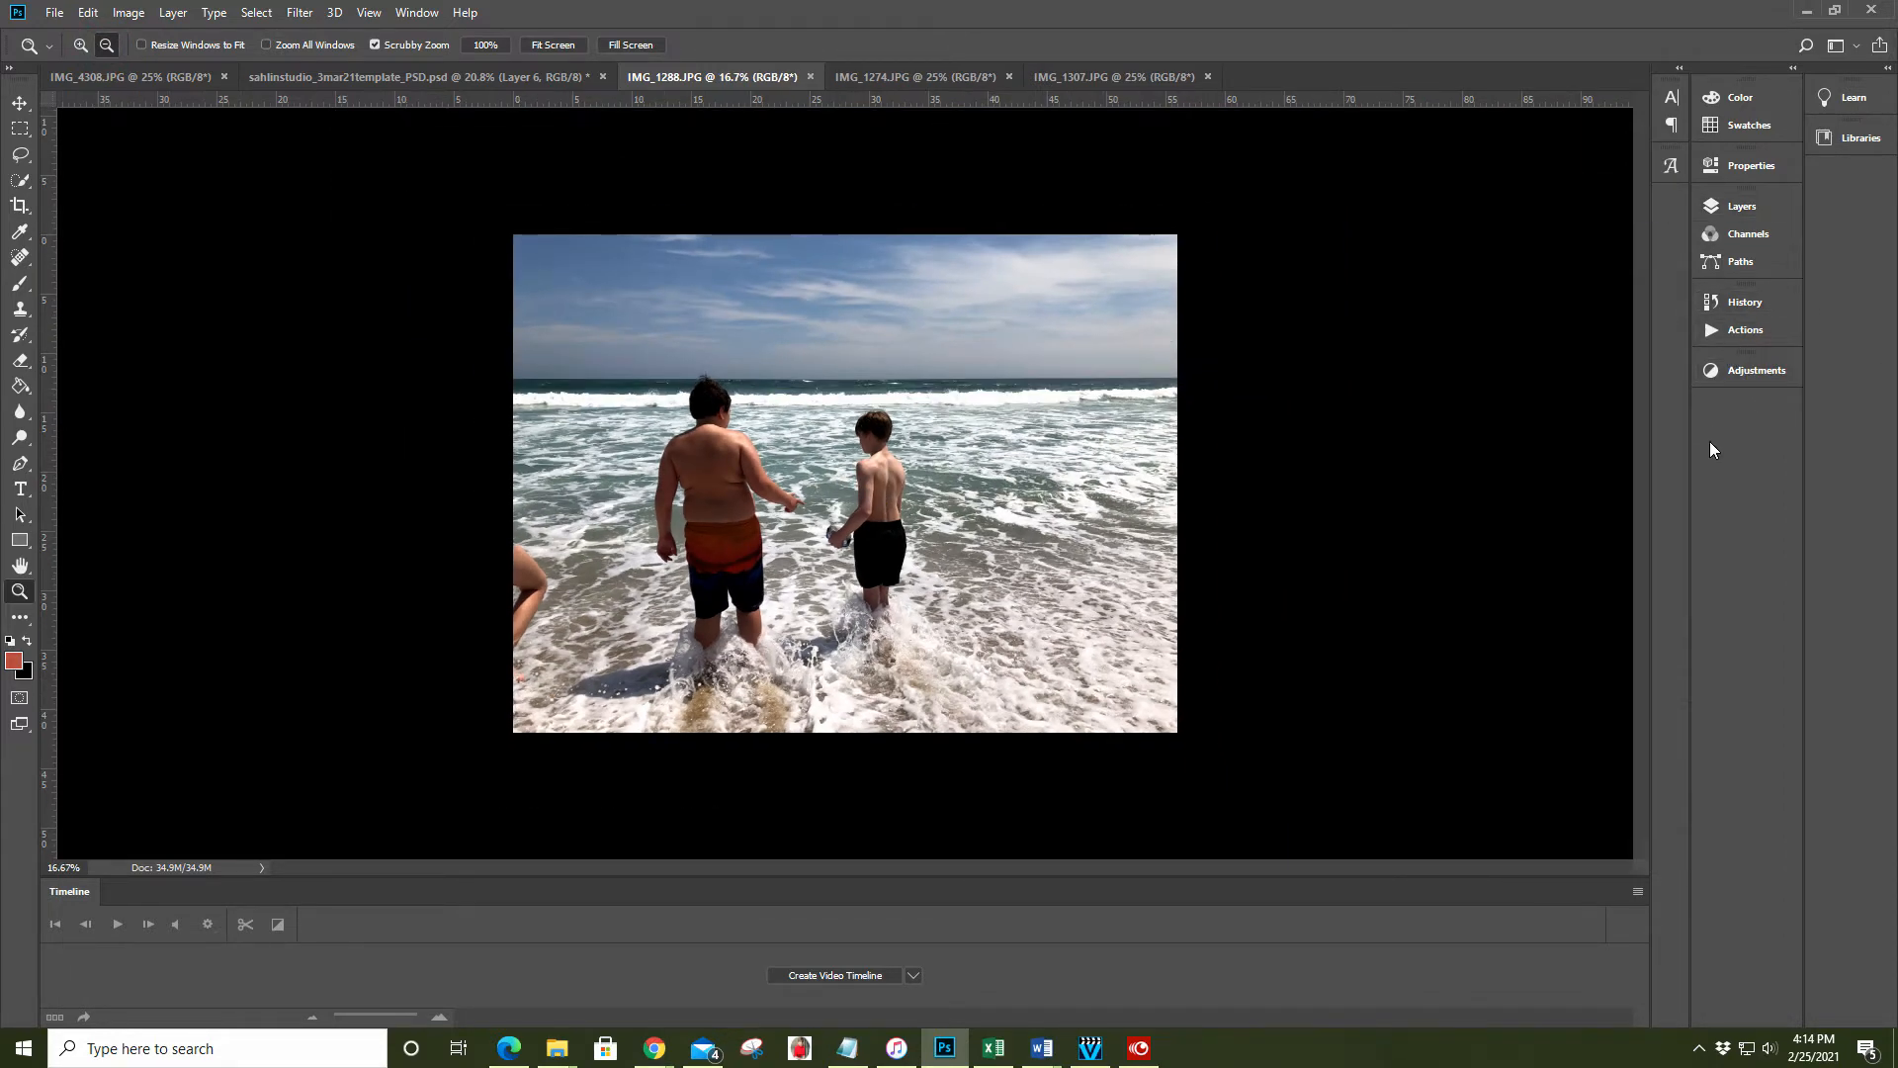
left_click(1764, 371)
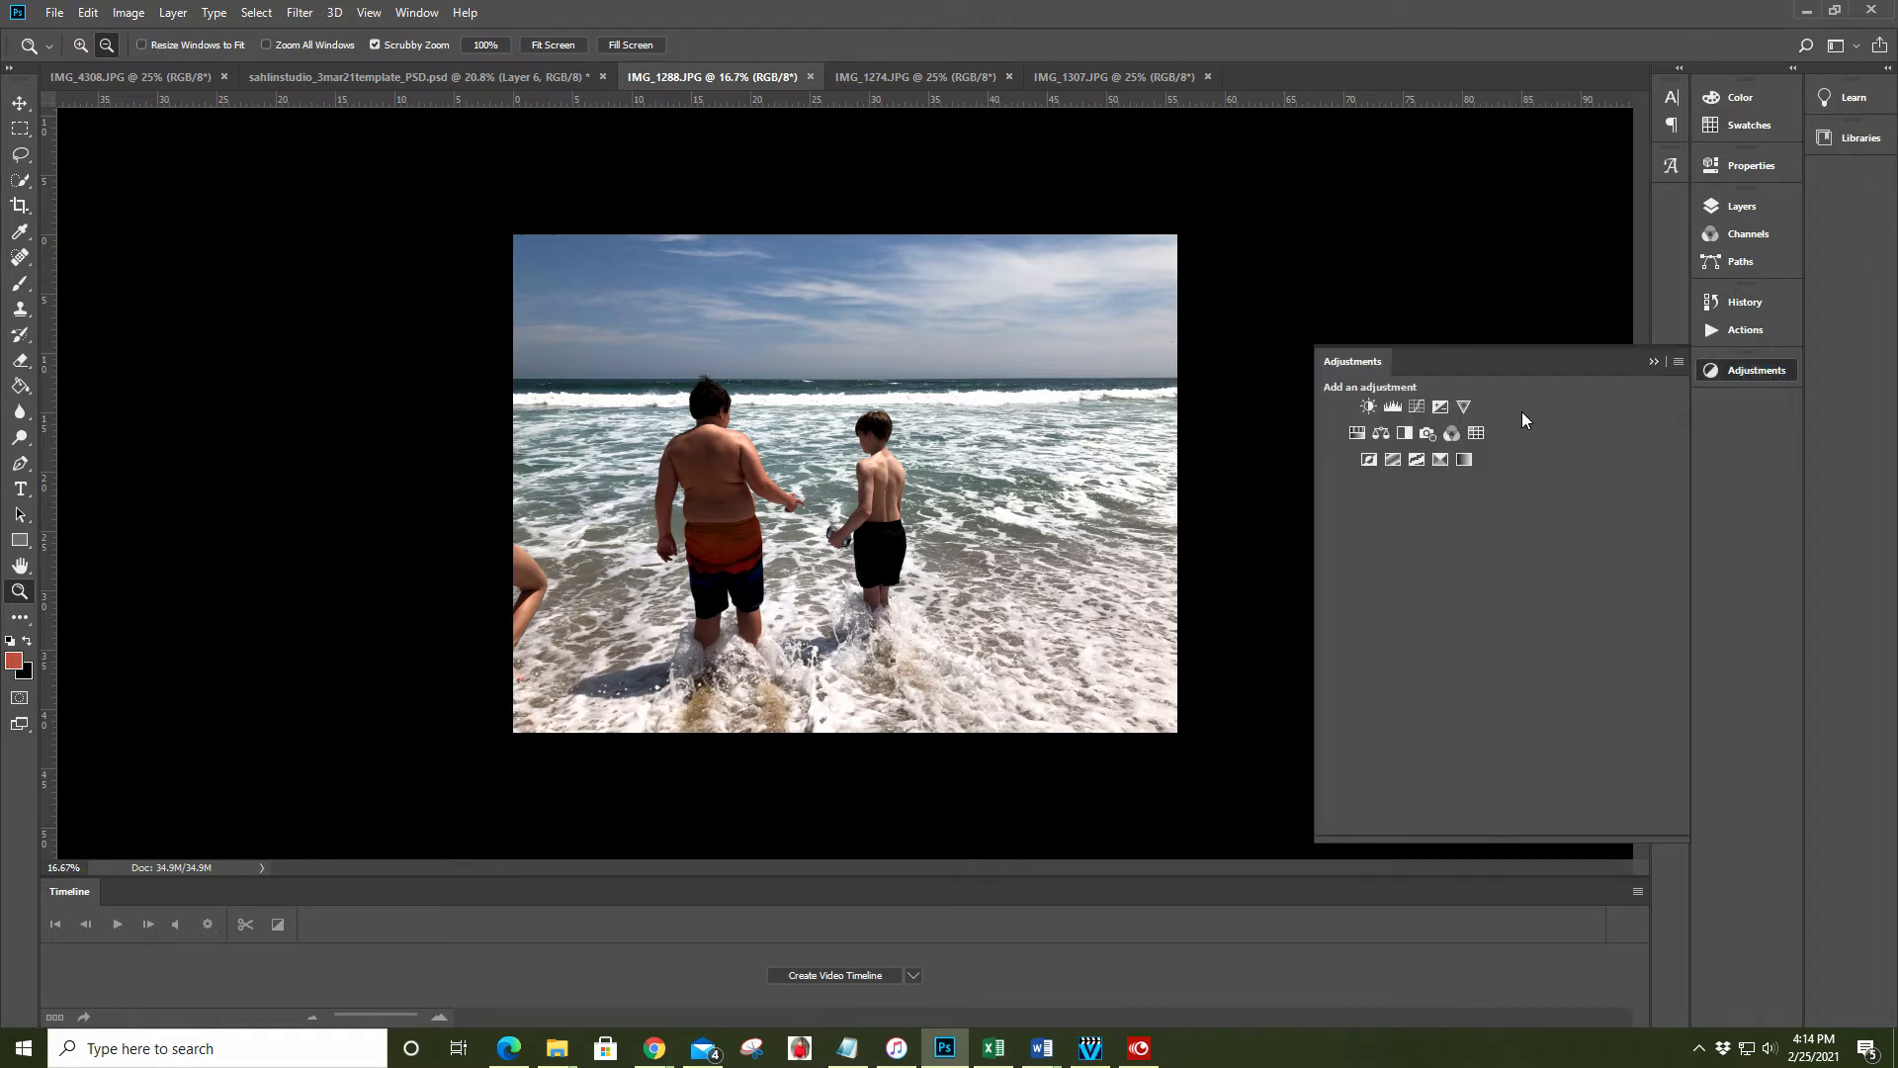
left_click(1414, 403)
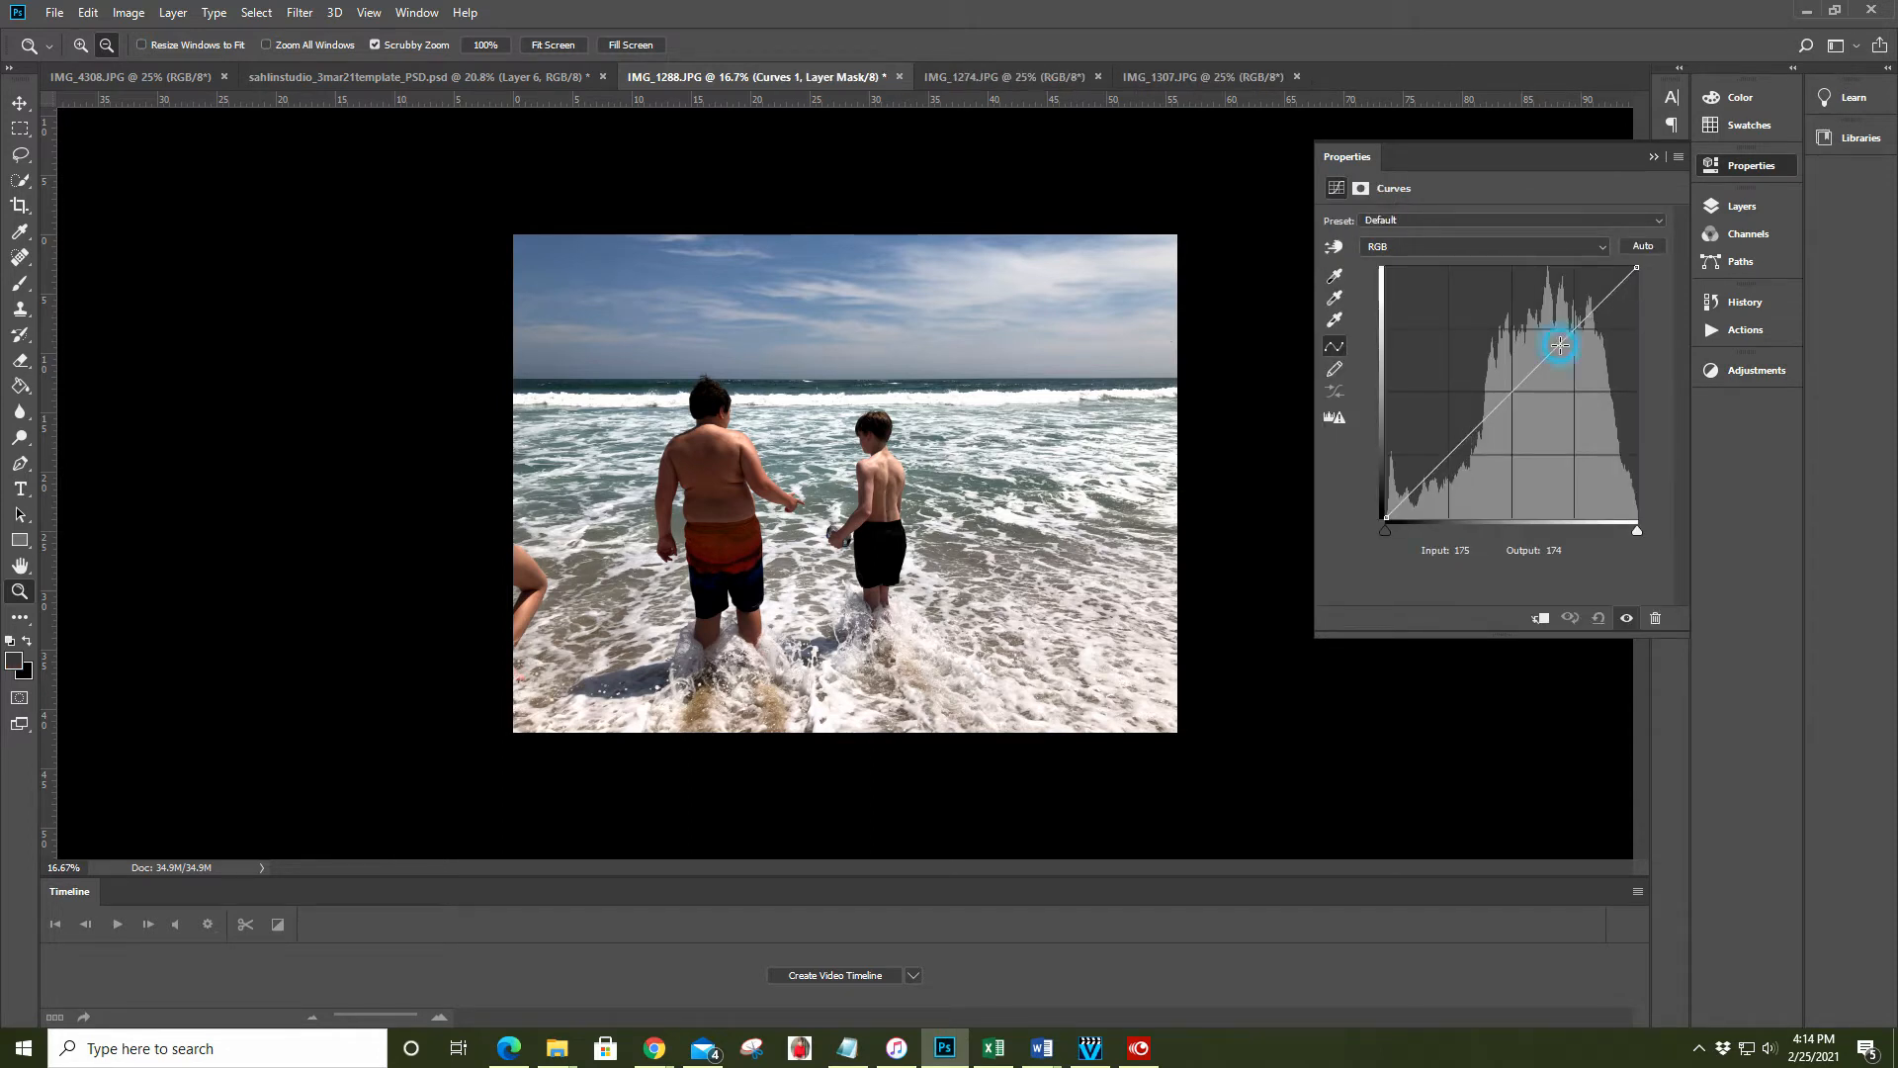
Brighten the photo by raising the curve's highlight point above the diagonal and placing a shadow point at about input 68, output 95
left_click_drag(1559, 342, 1552, 323)
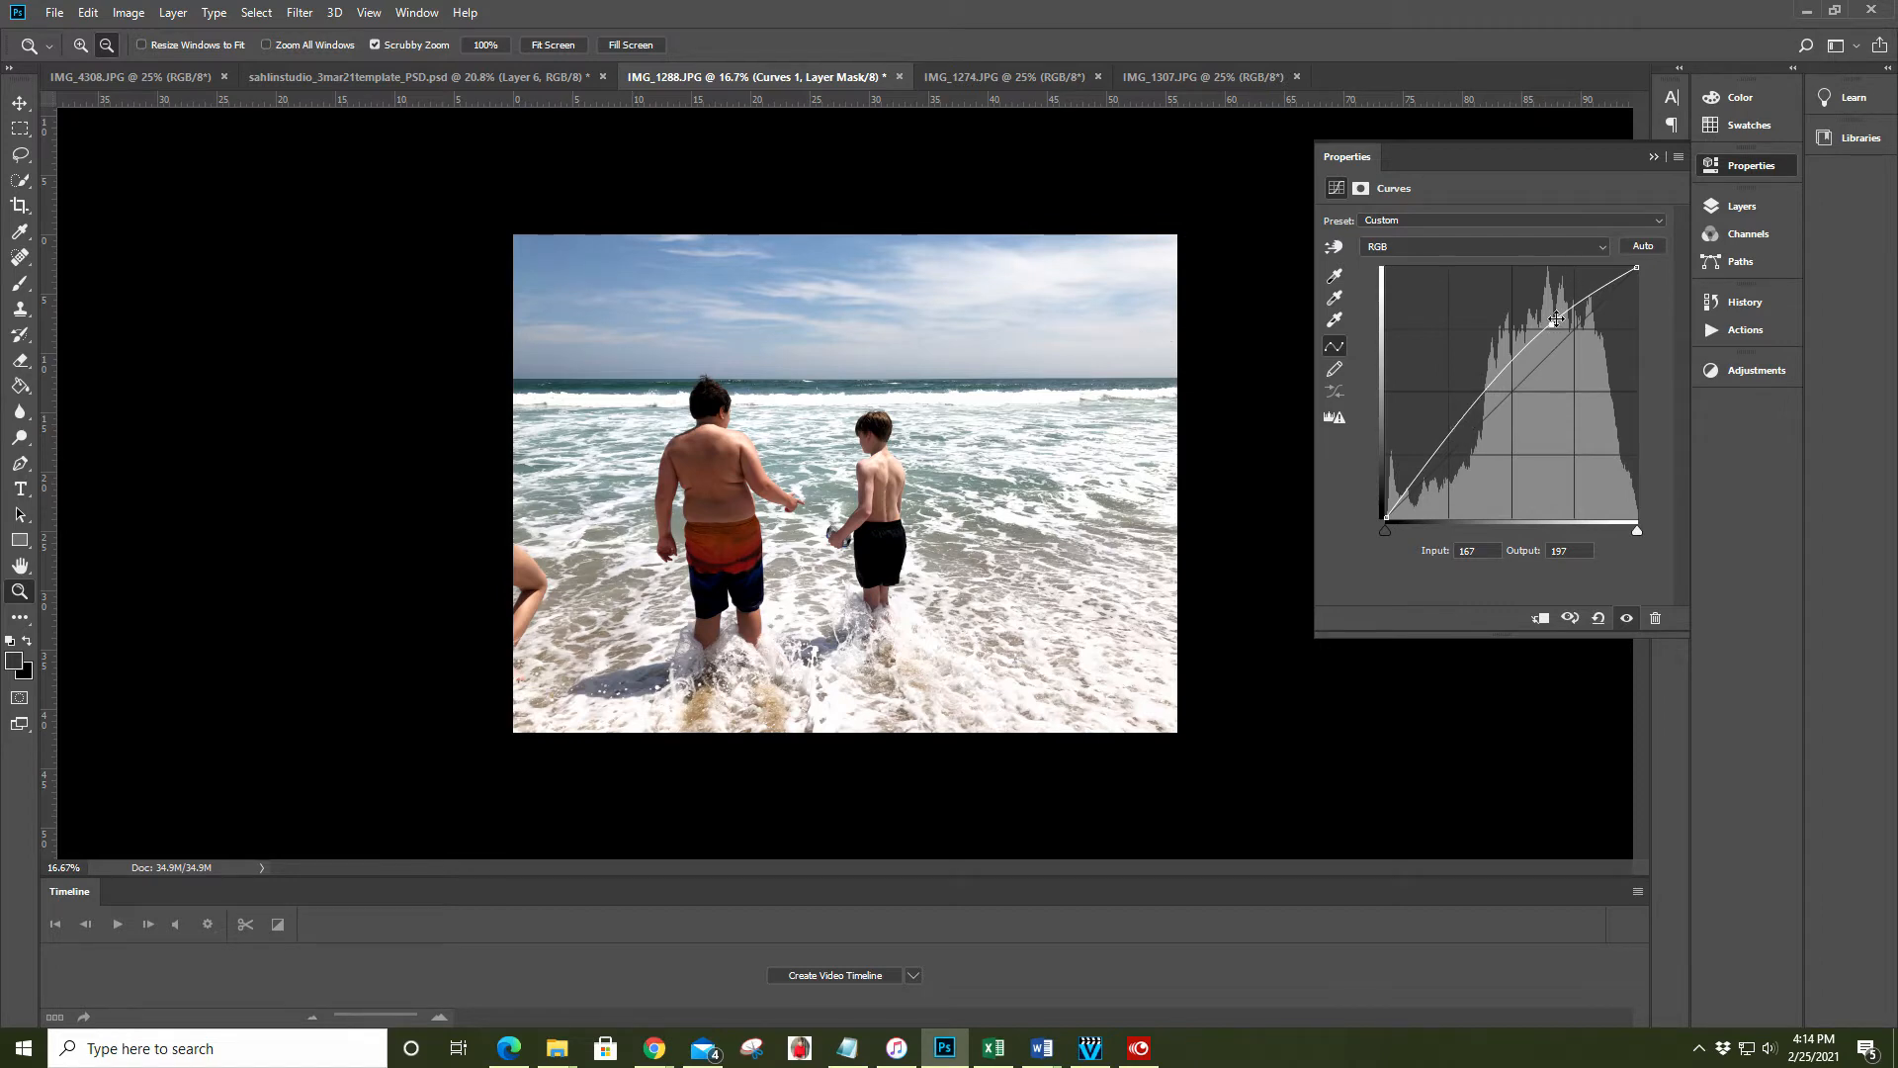
left_click_drag(1554, 324, 1547, 323)
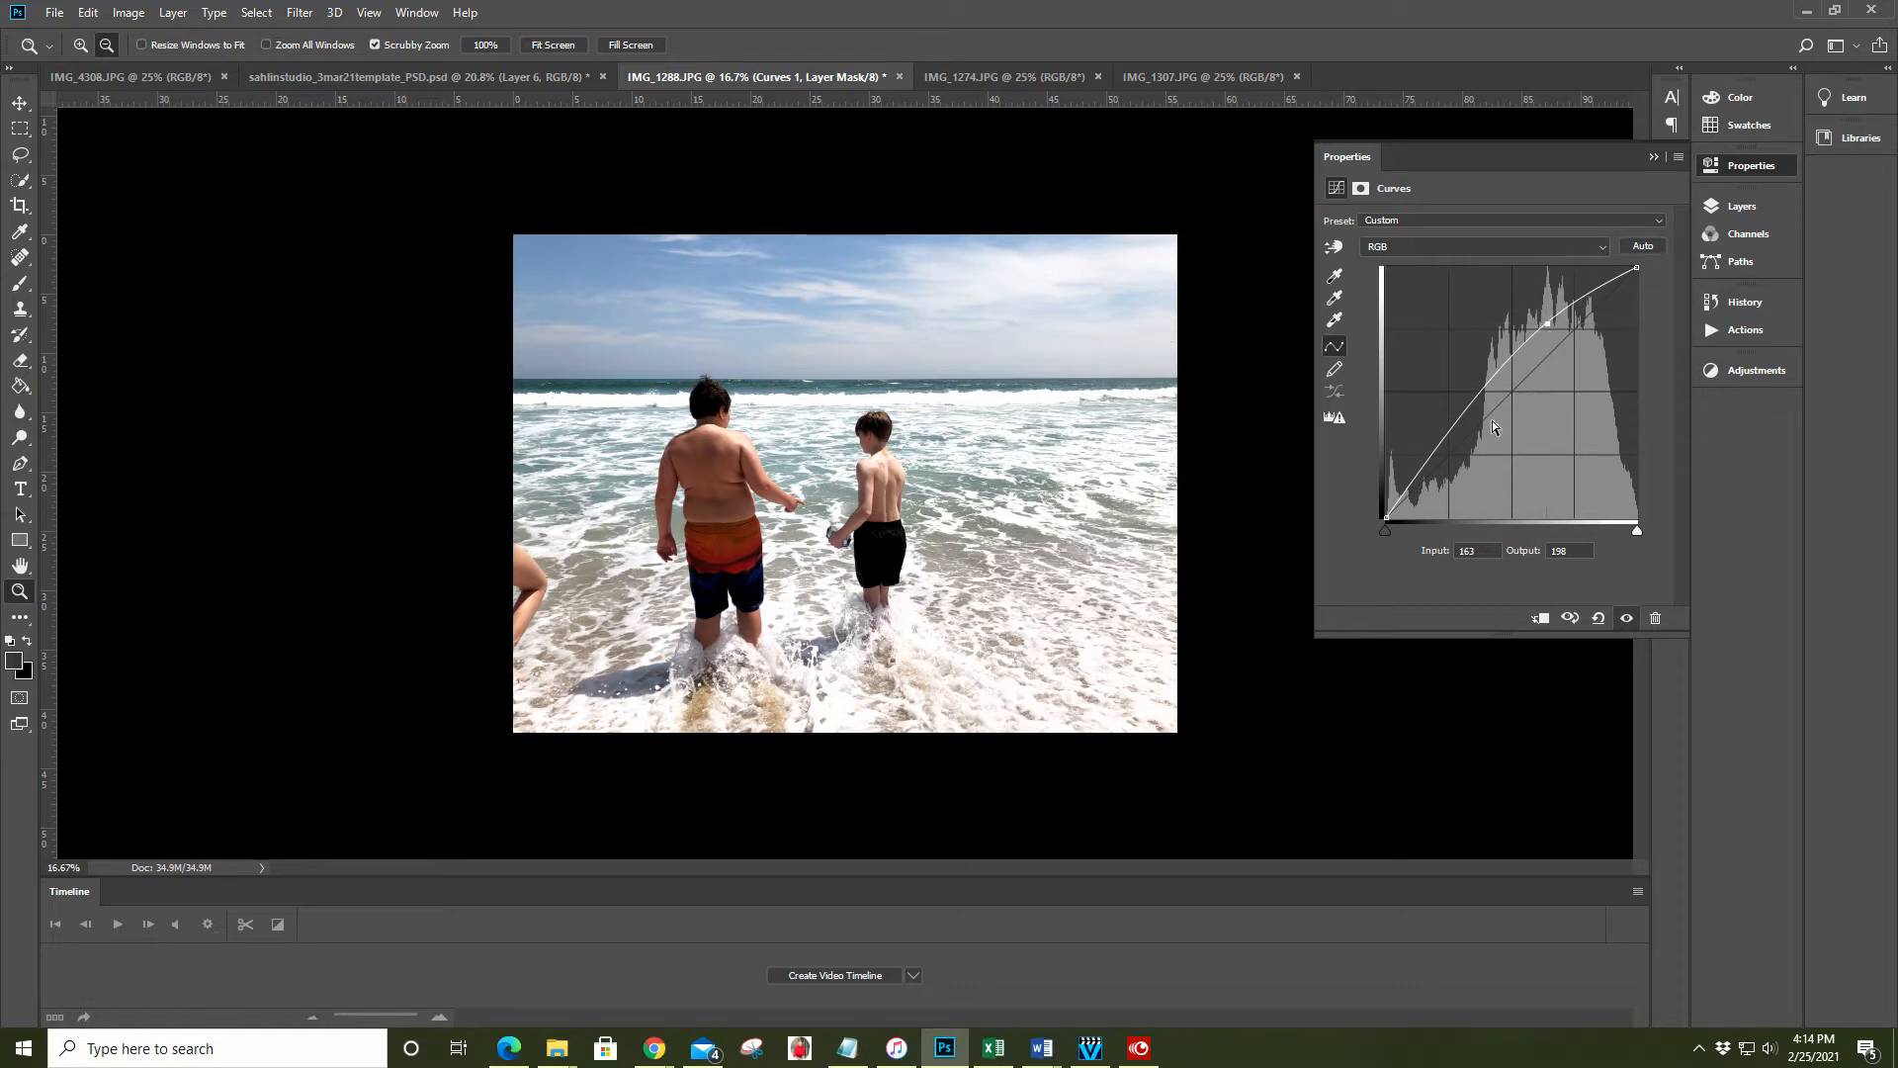
mouse_move(1449, 436)
left_mouse_down()
mouse_move(1445, 421)
mouse_move(1459, 435)
left_mouse_up()
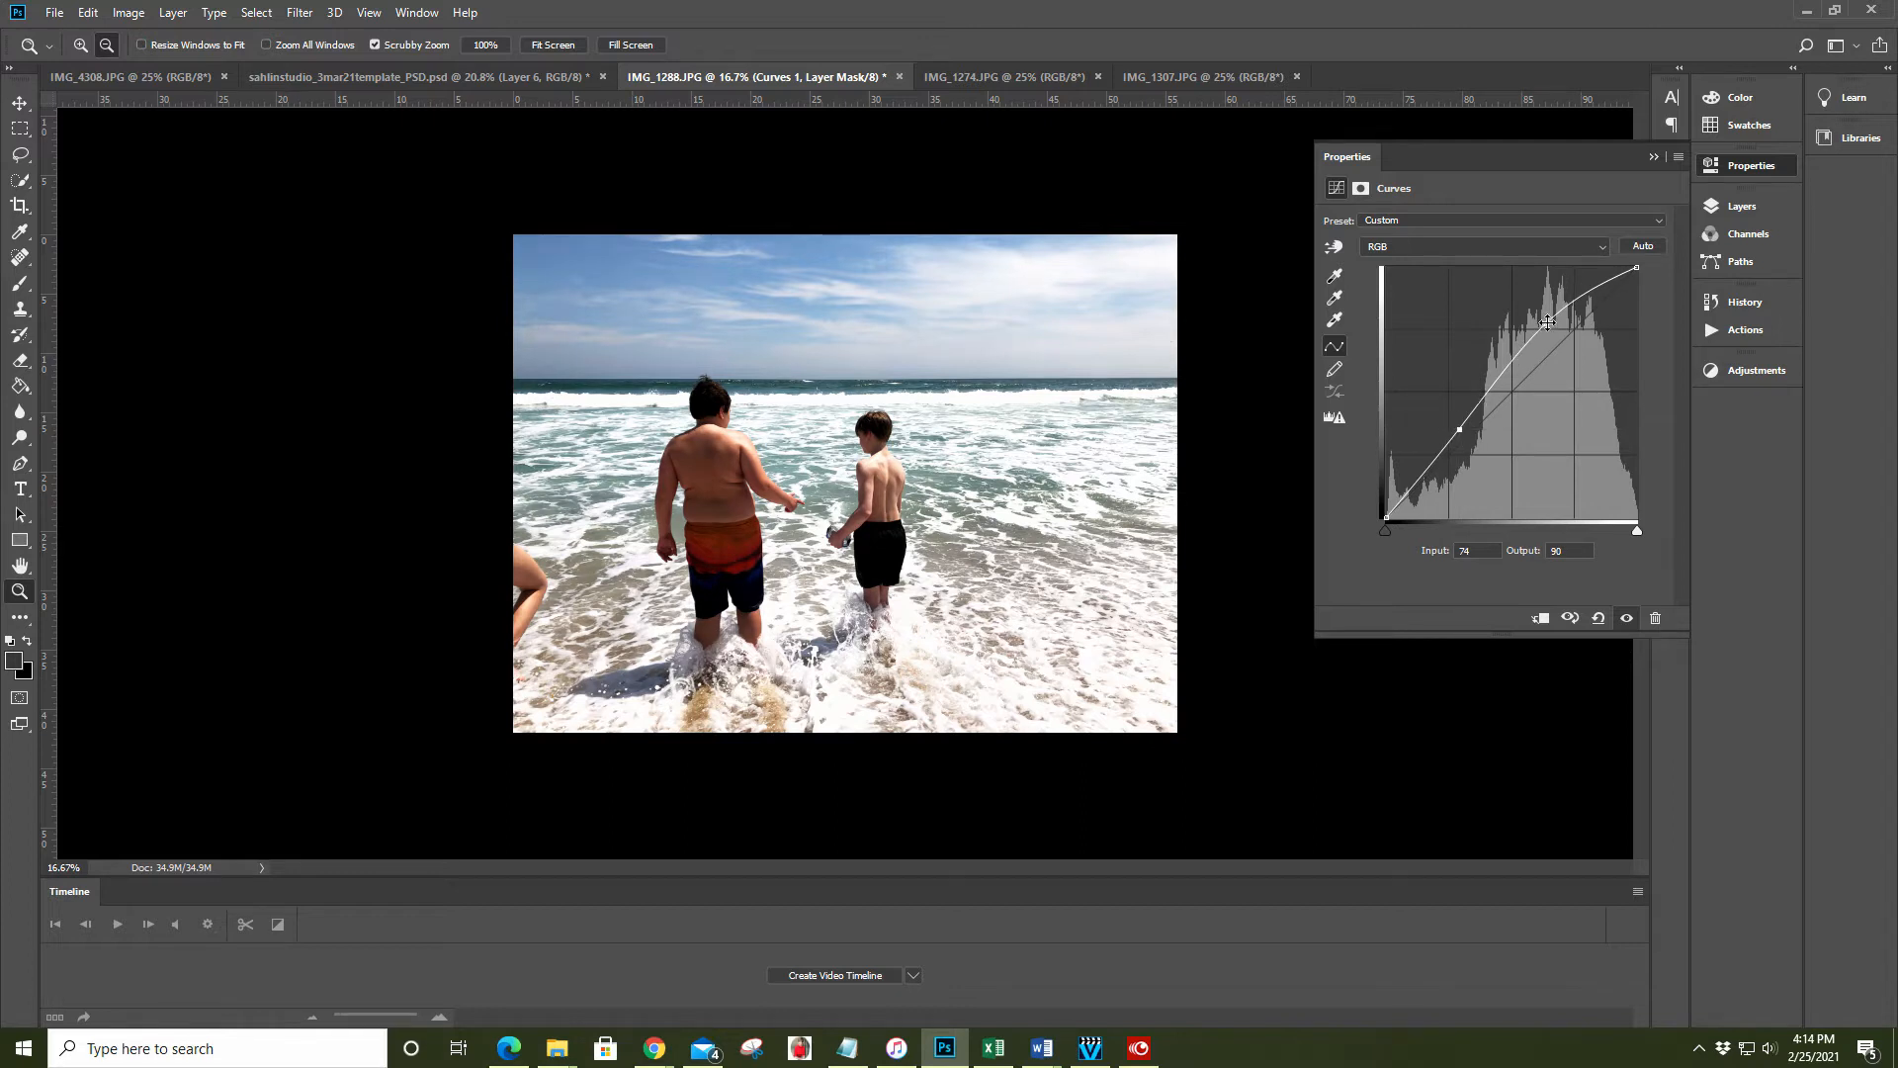
left_click_drag(1547, 321, 1542, 326)
left_click(1459, 429)
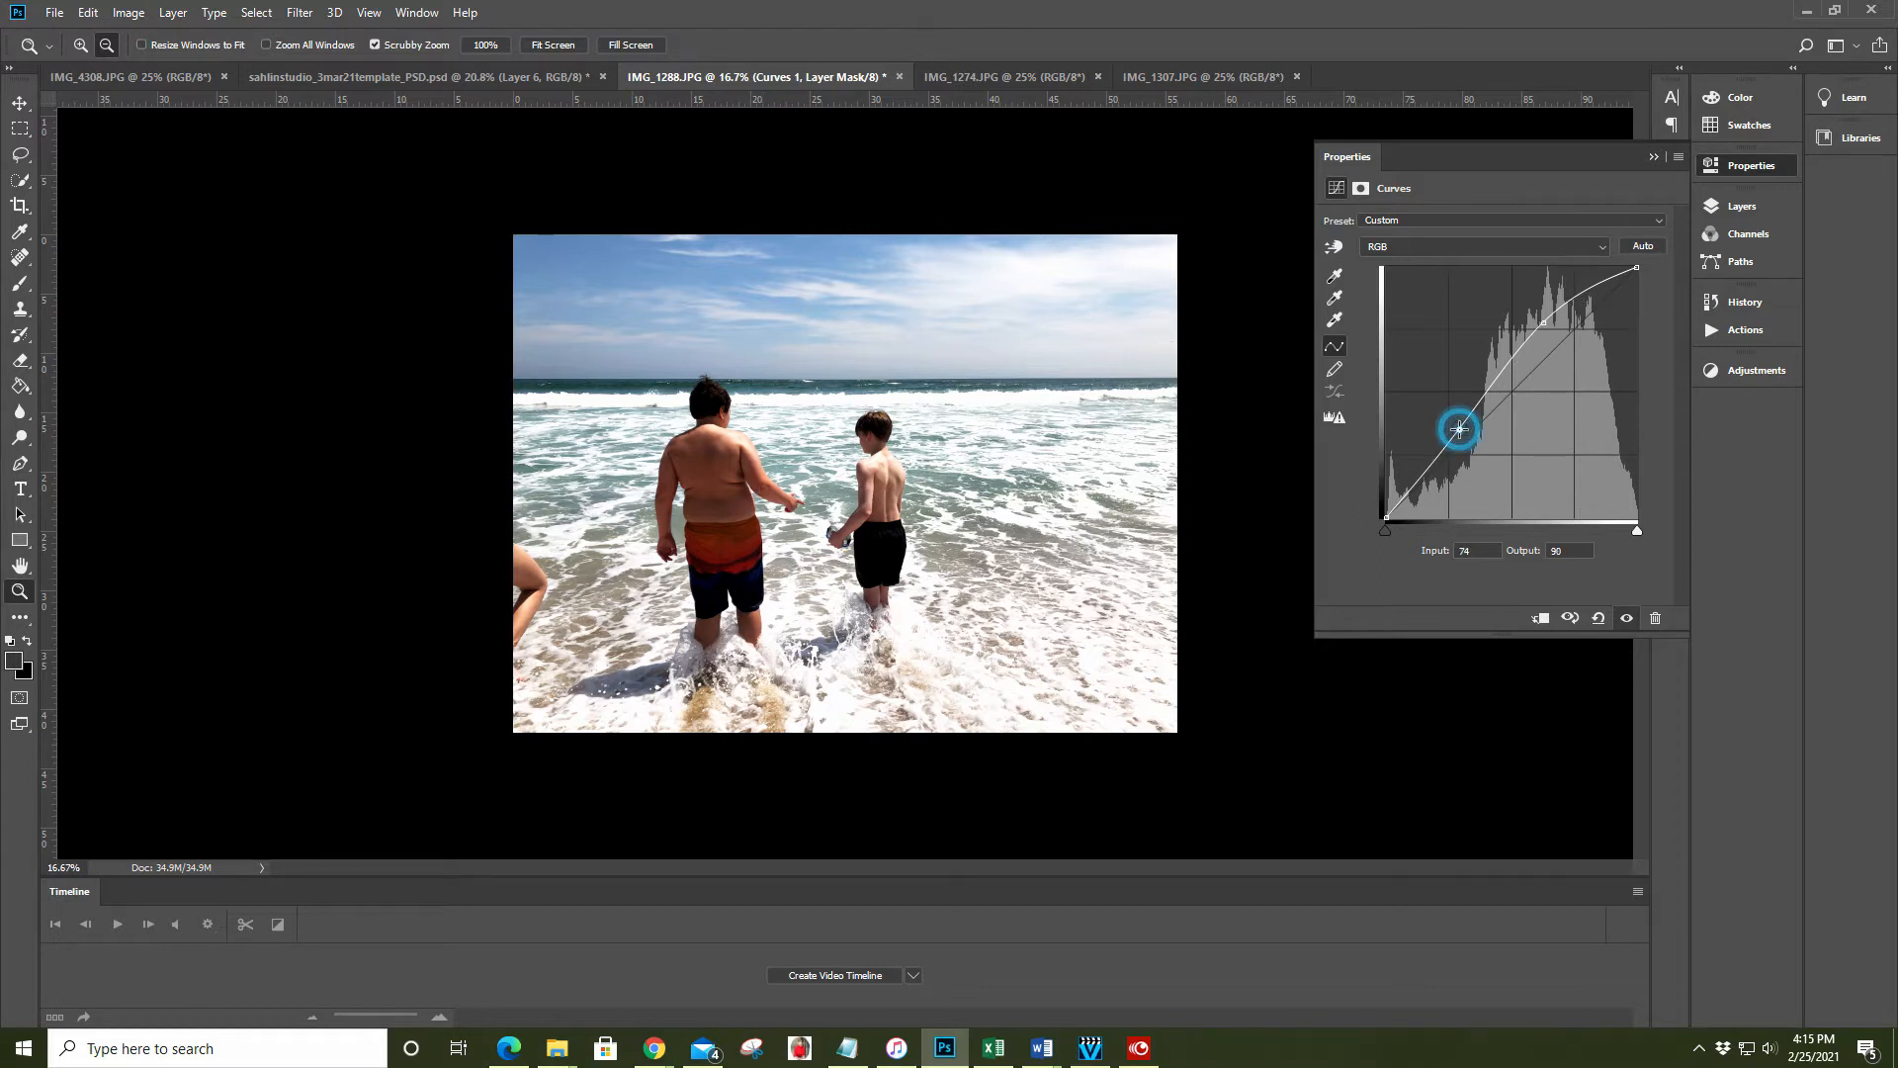
left_click_drag(1456, 427, 1454, 425)
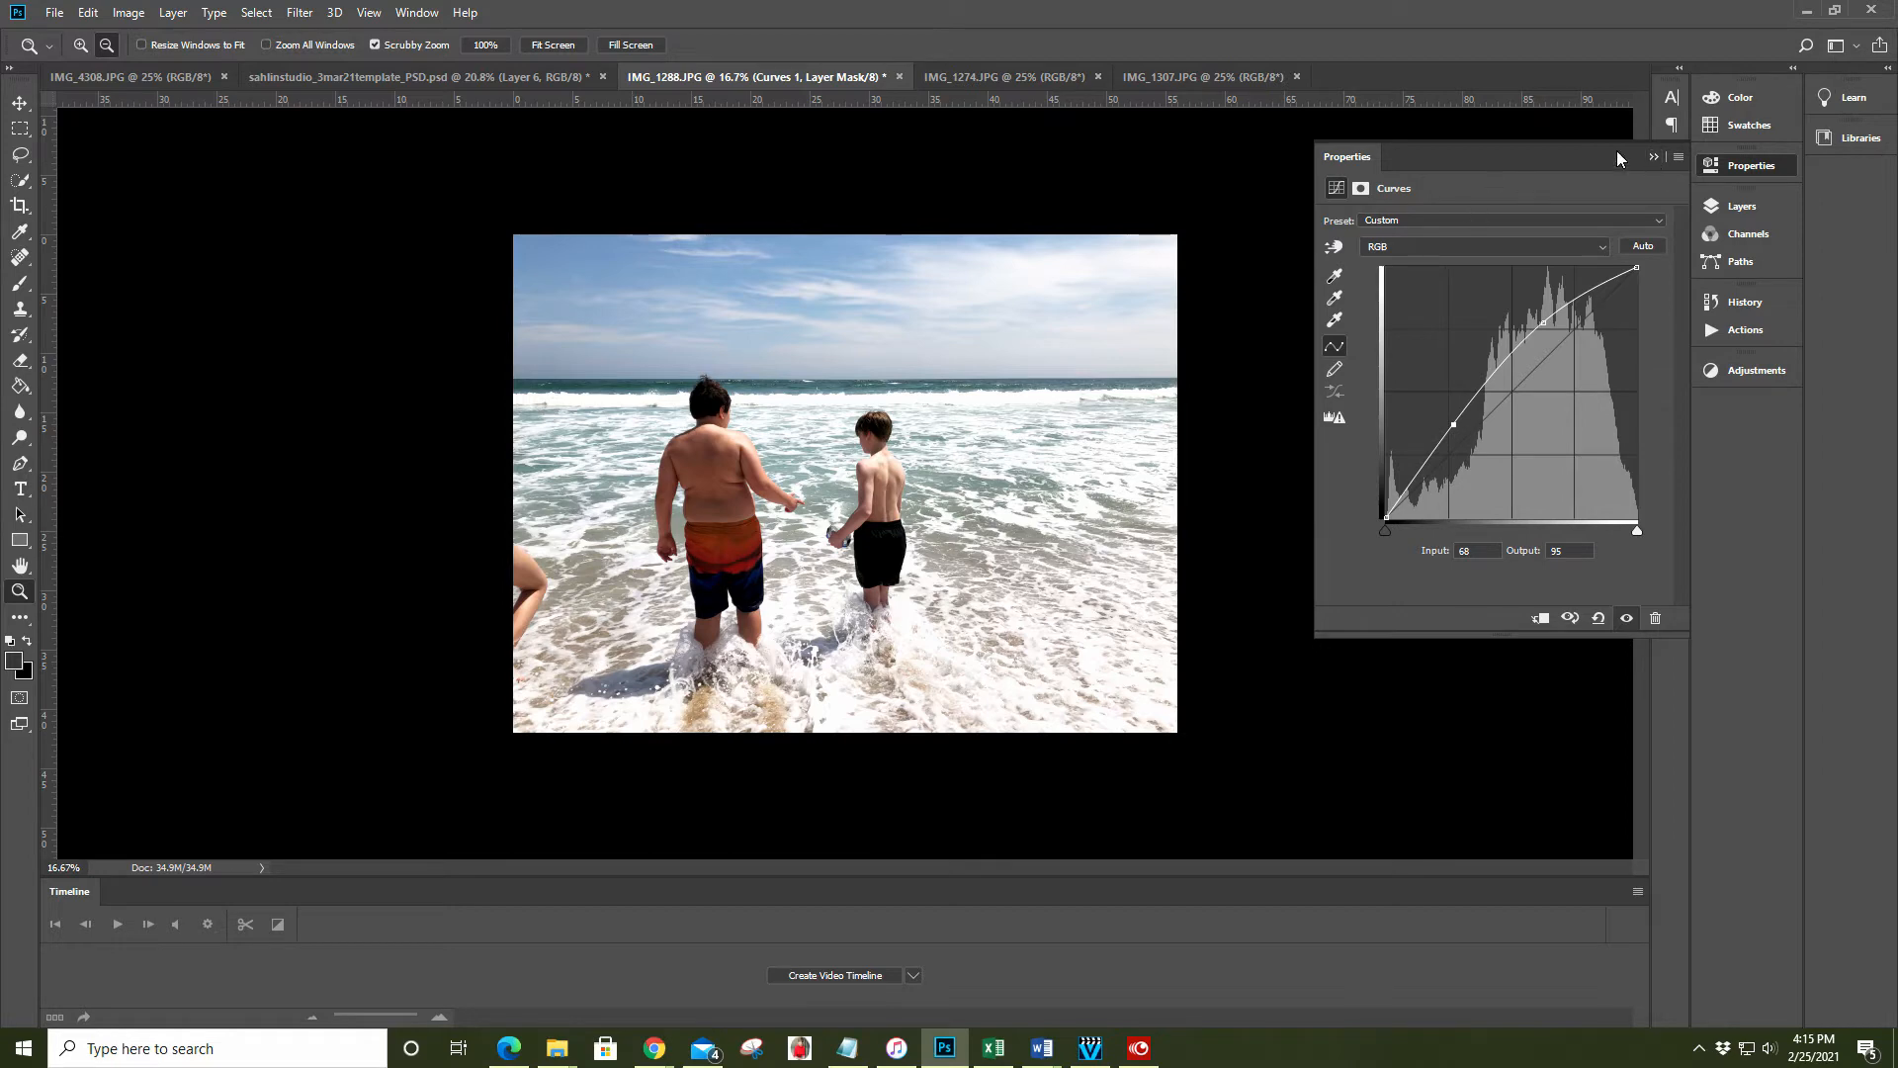
Flatten IMG_1288.JPG so the Curves adjustment merges into the Background layer
left_click(1654, 158)
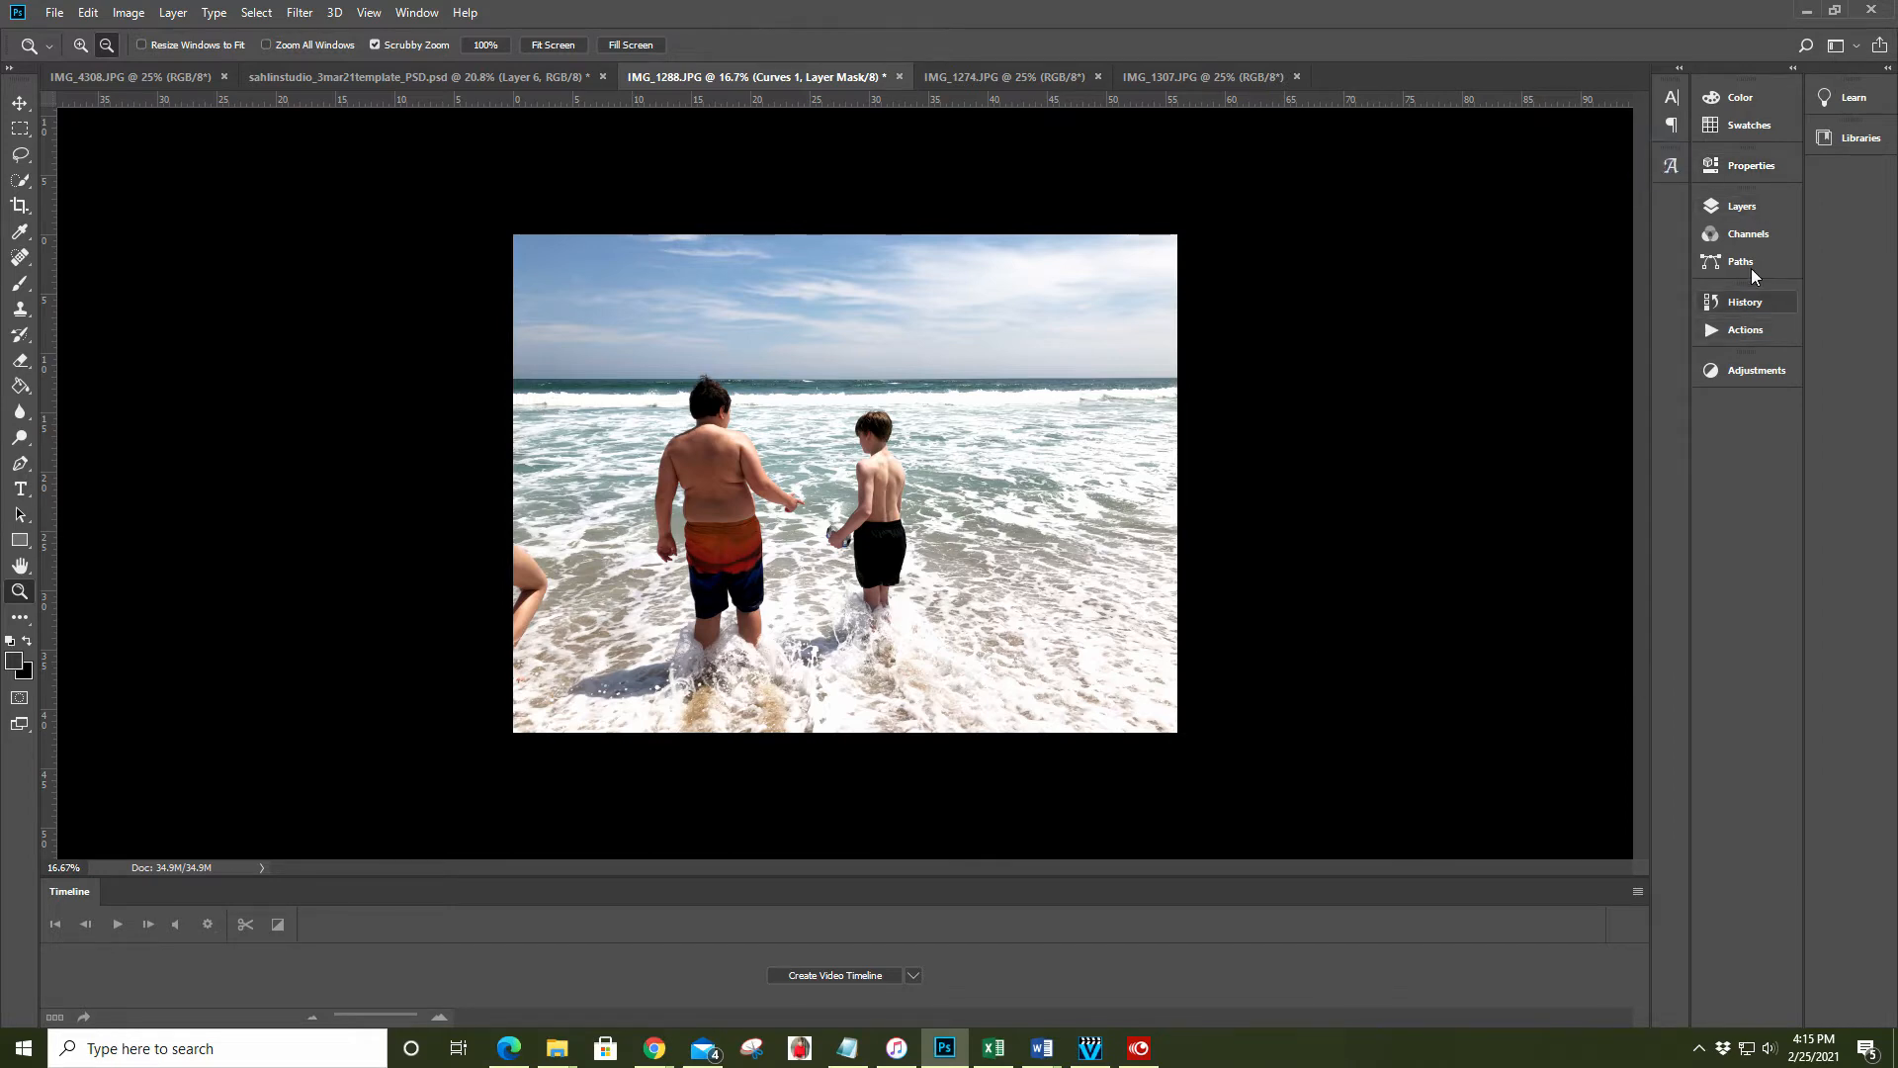
left_click(1745, 210)
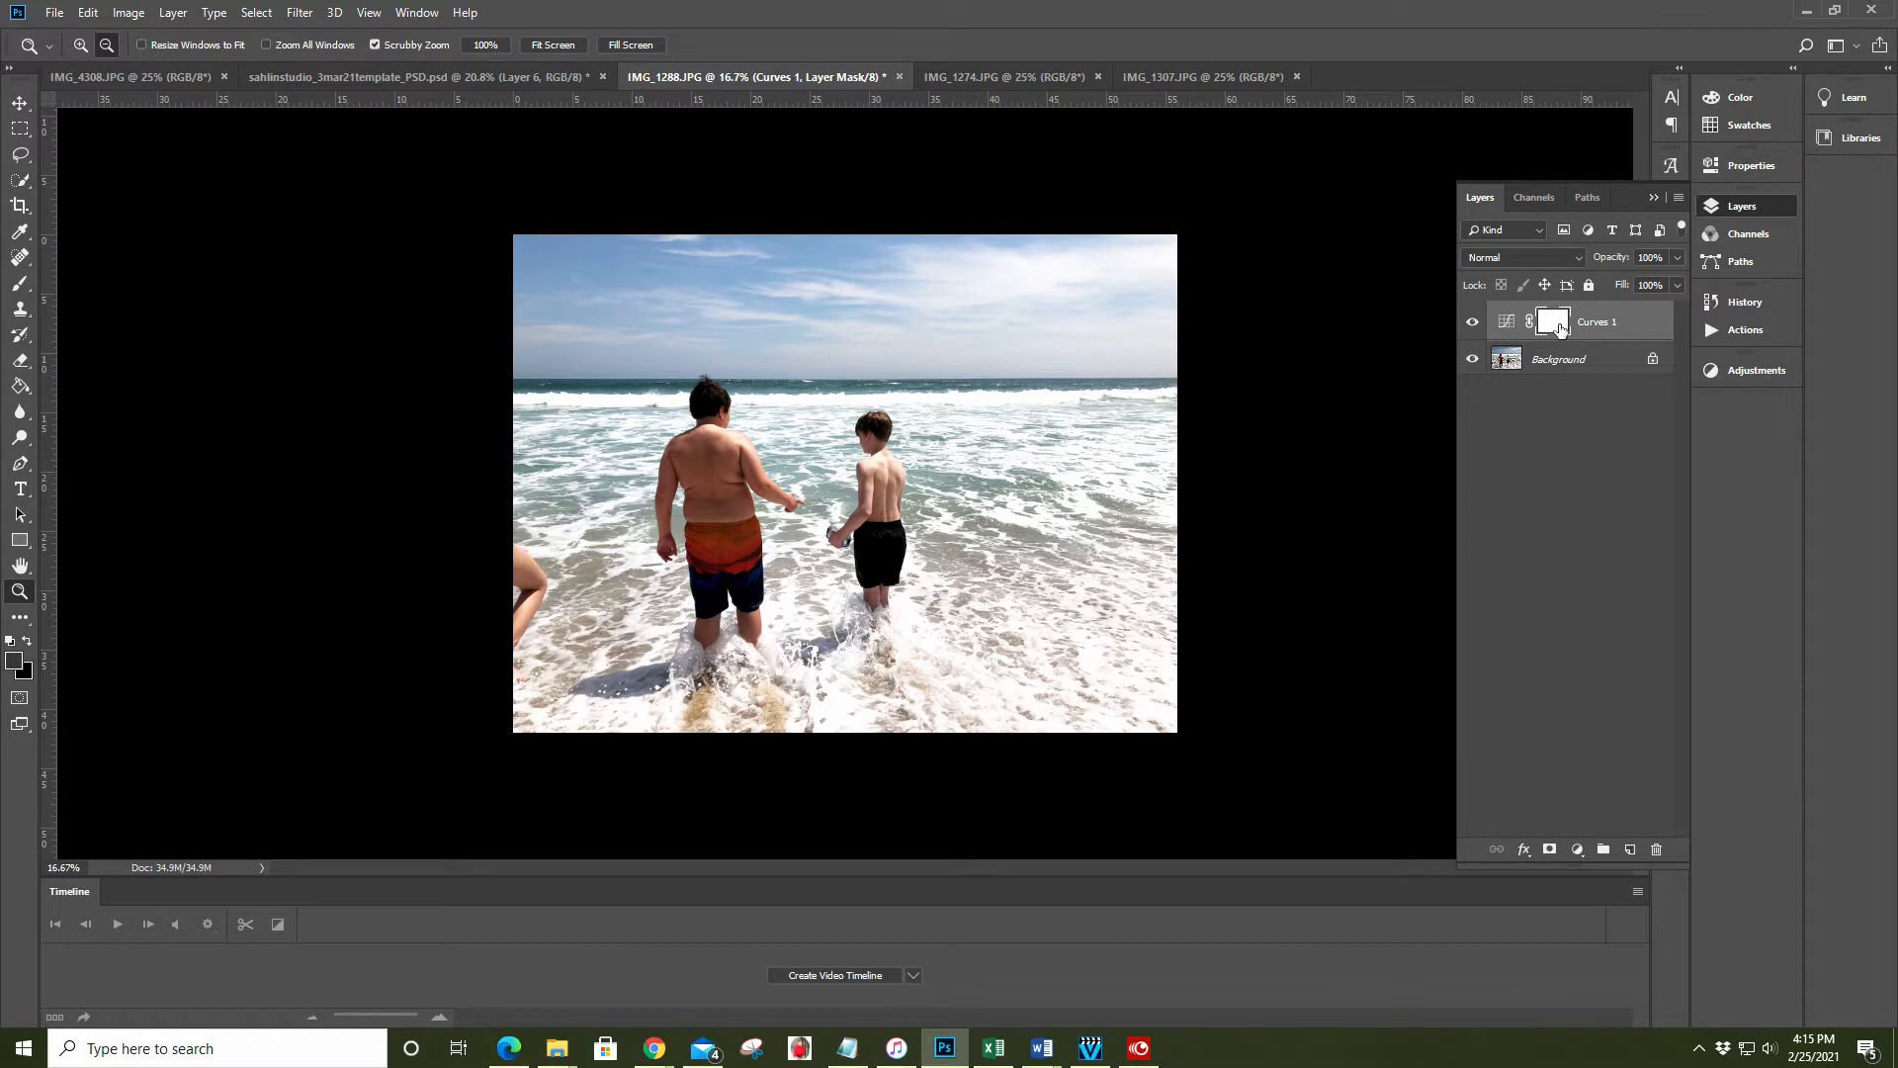
left_click(171, 14)
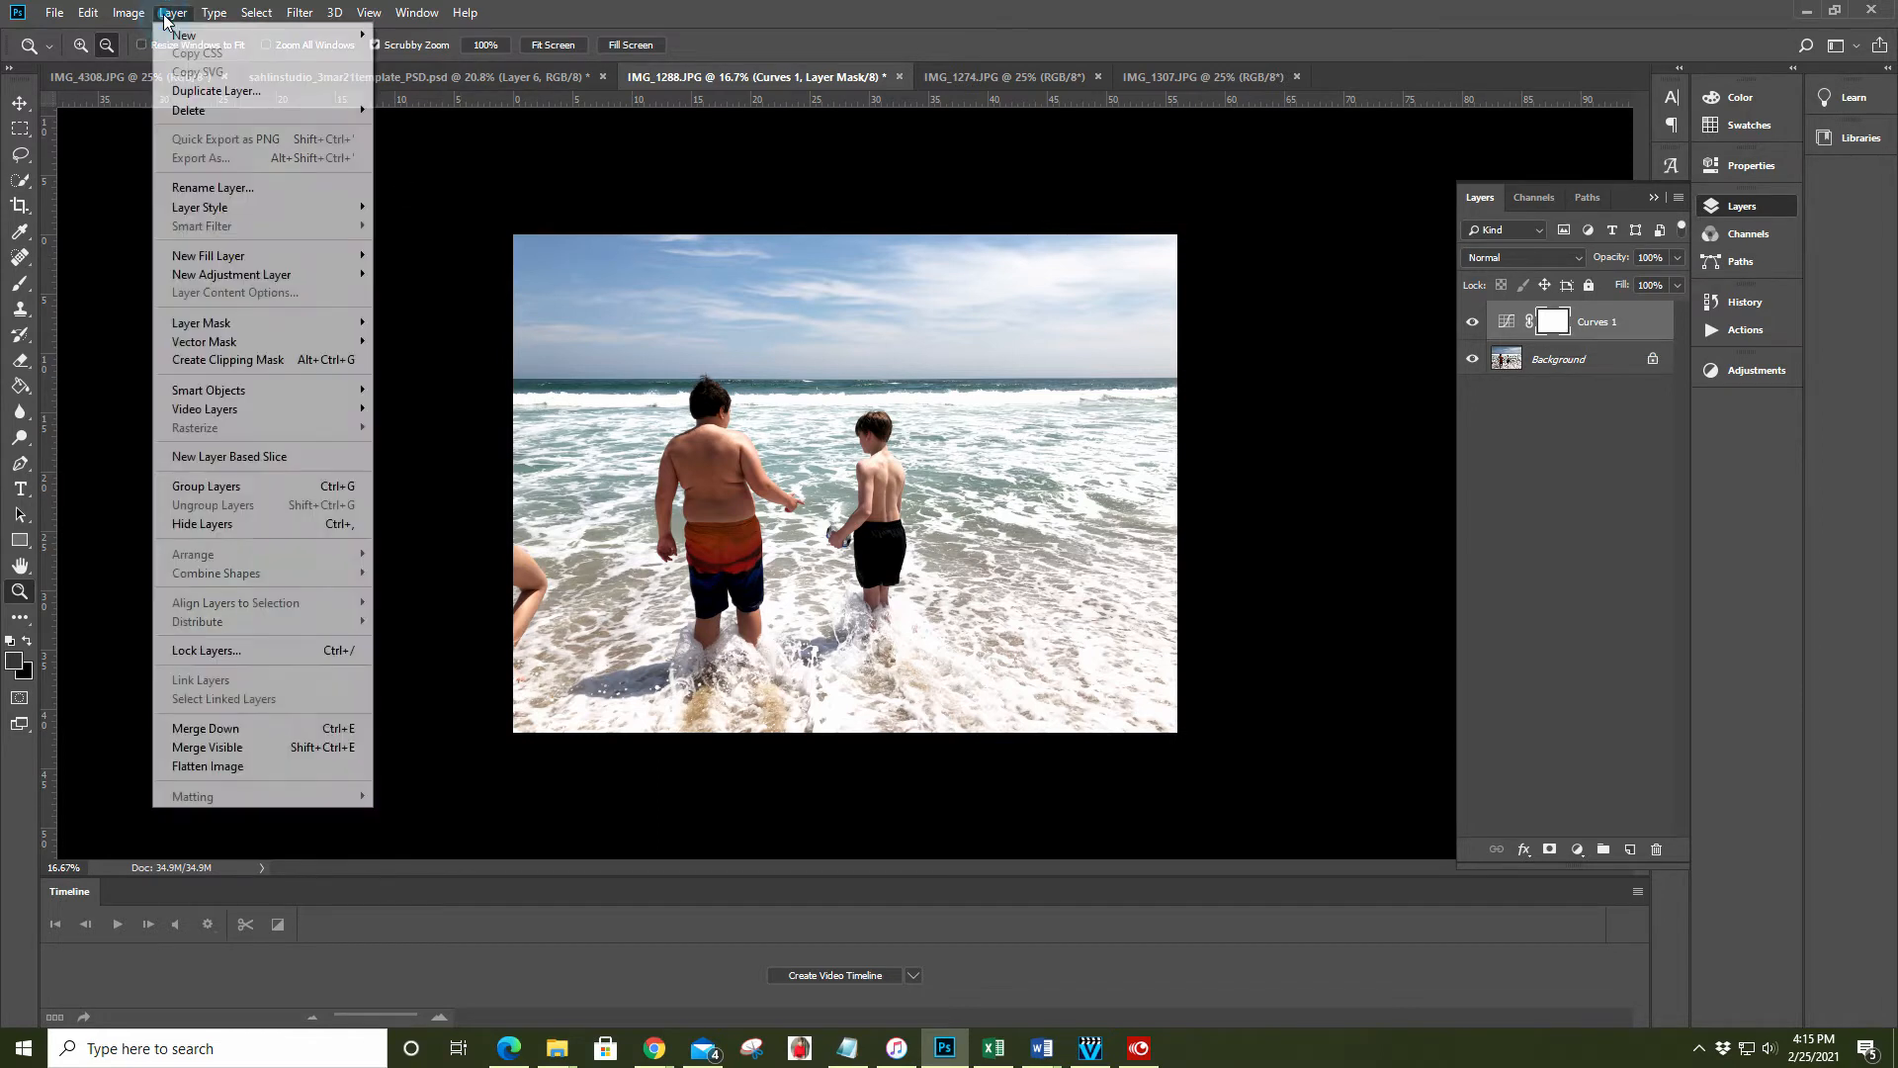
left_click(209, 769)
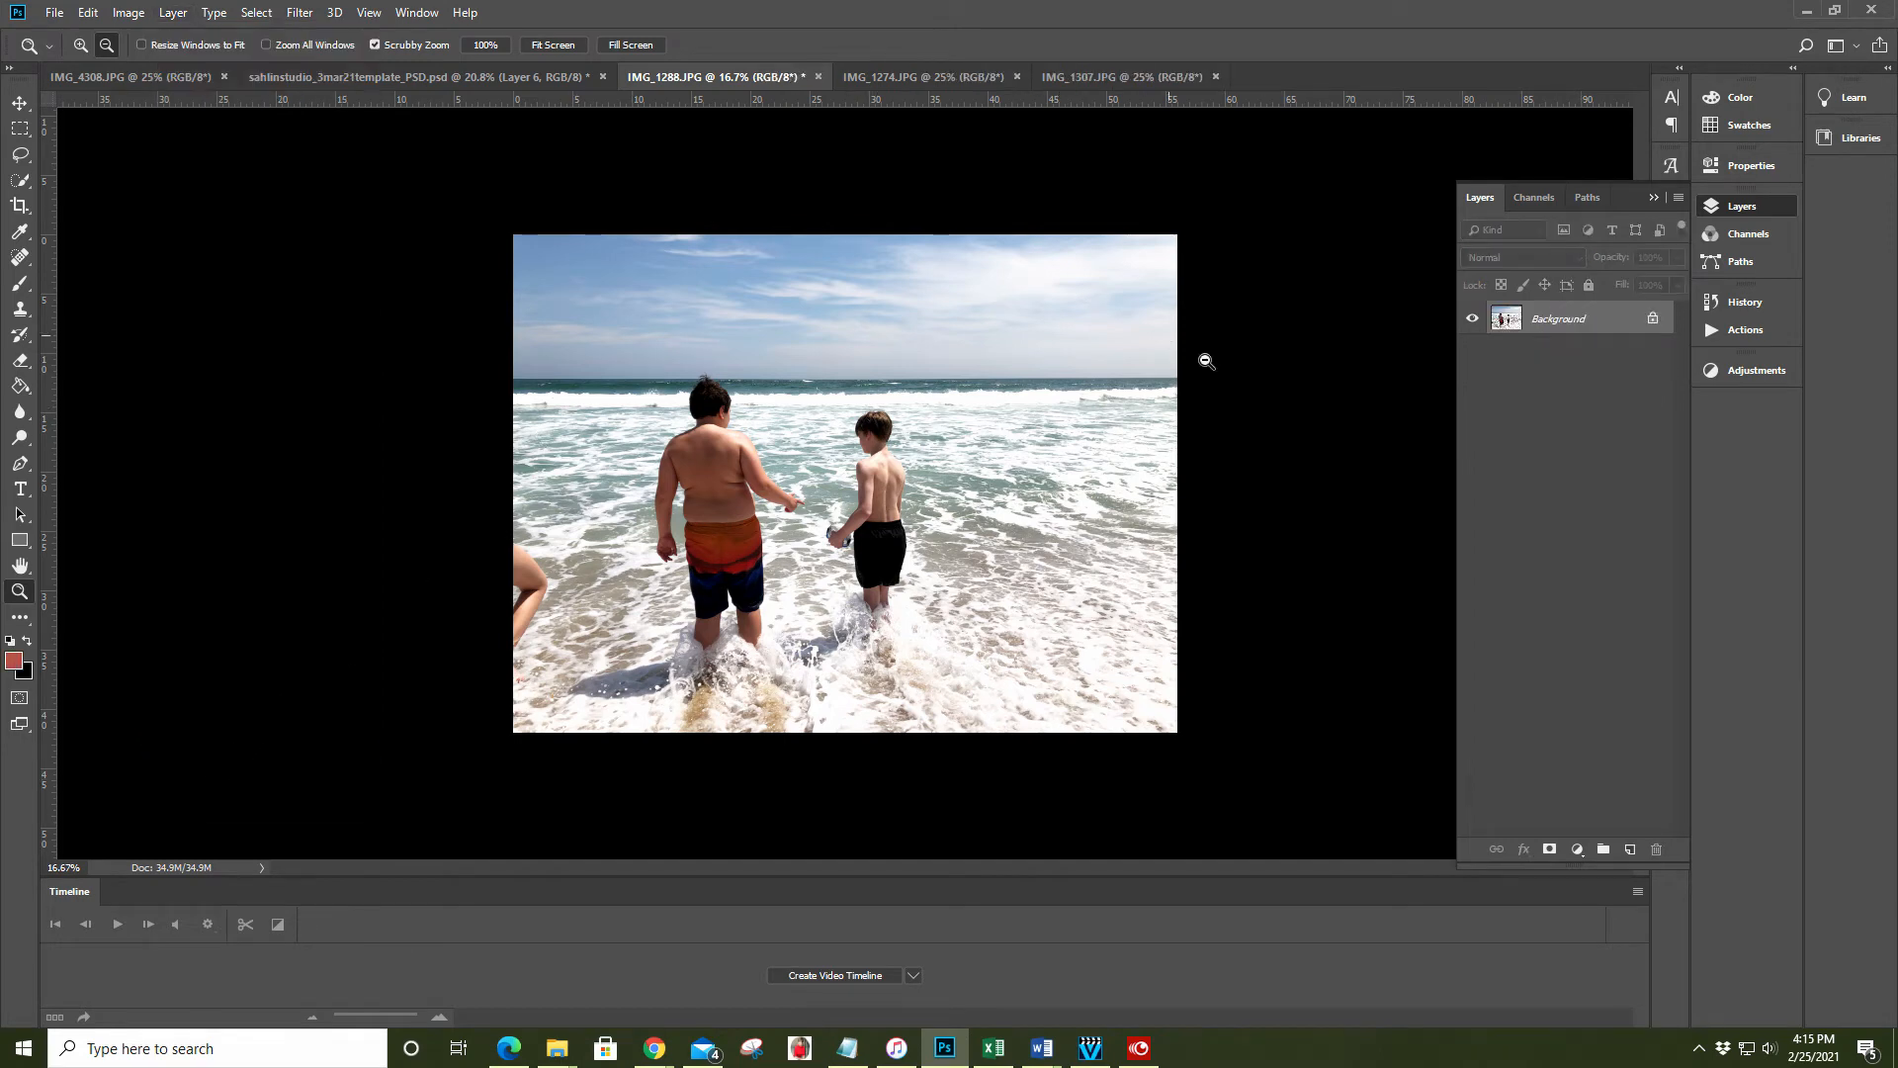
Try to crop IMG_1288.JPG to a landscape 1800 × 1200 px at 300 px/in around the two boys, and select the whole canvas
left_click(20, 209)
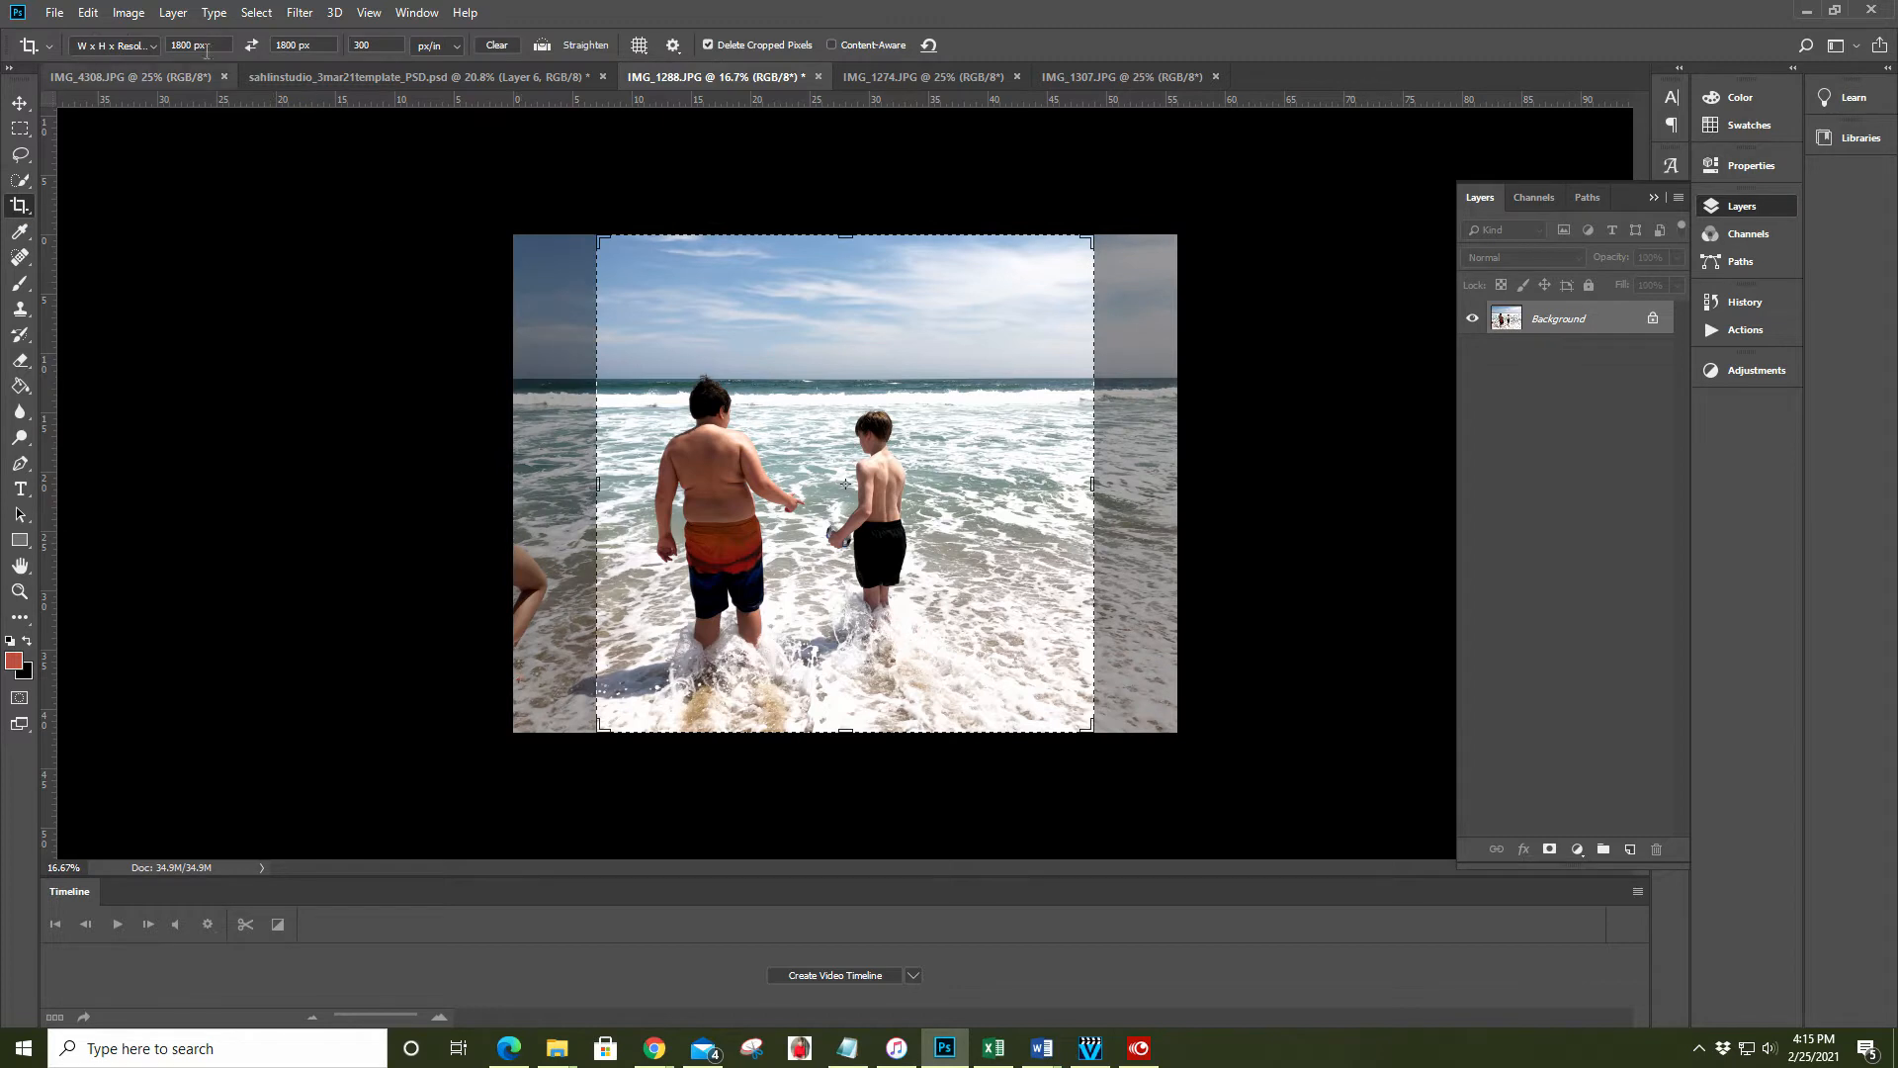
double_click(285, 44)
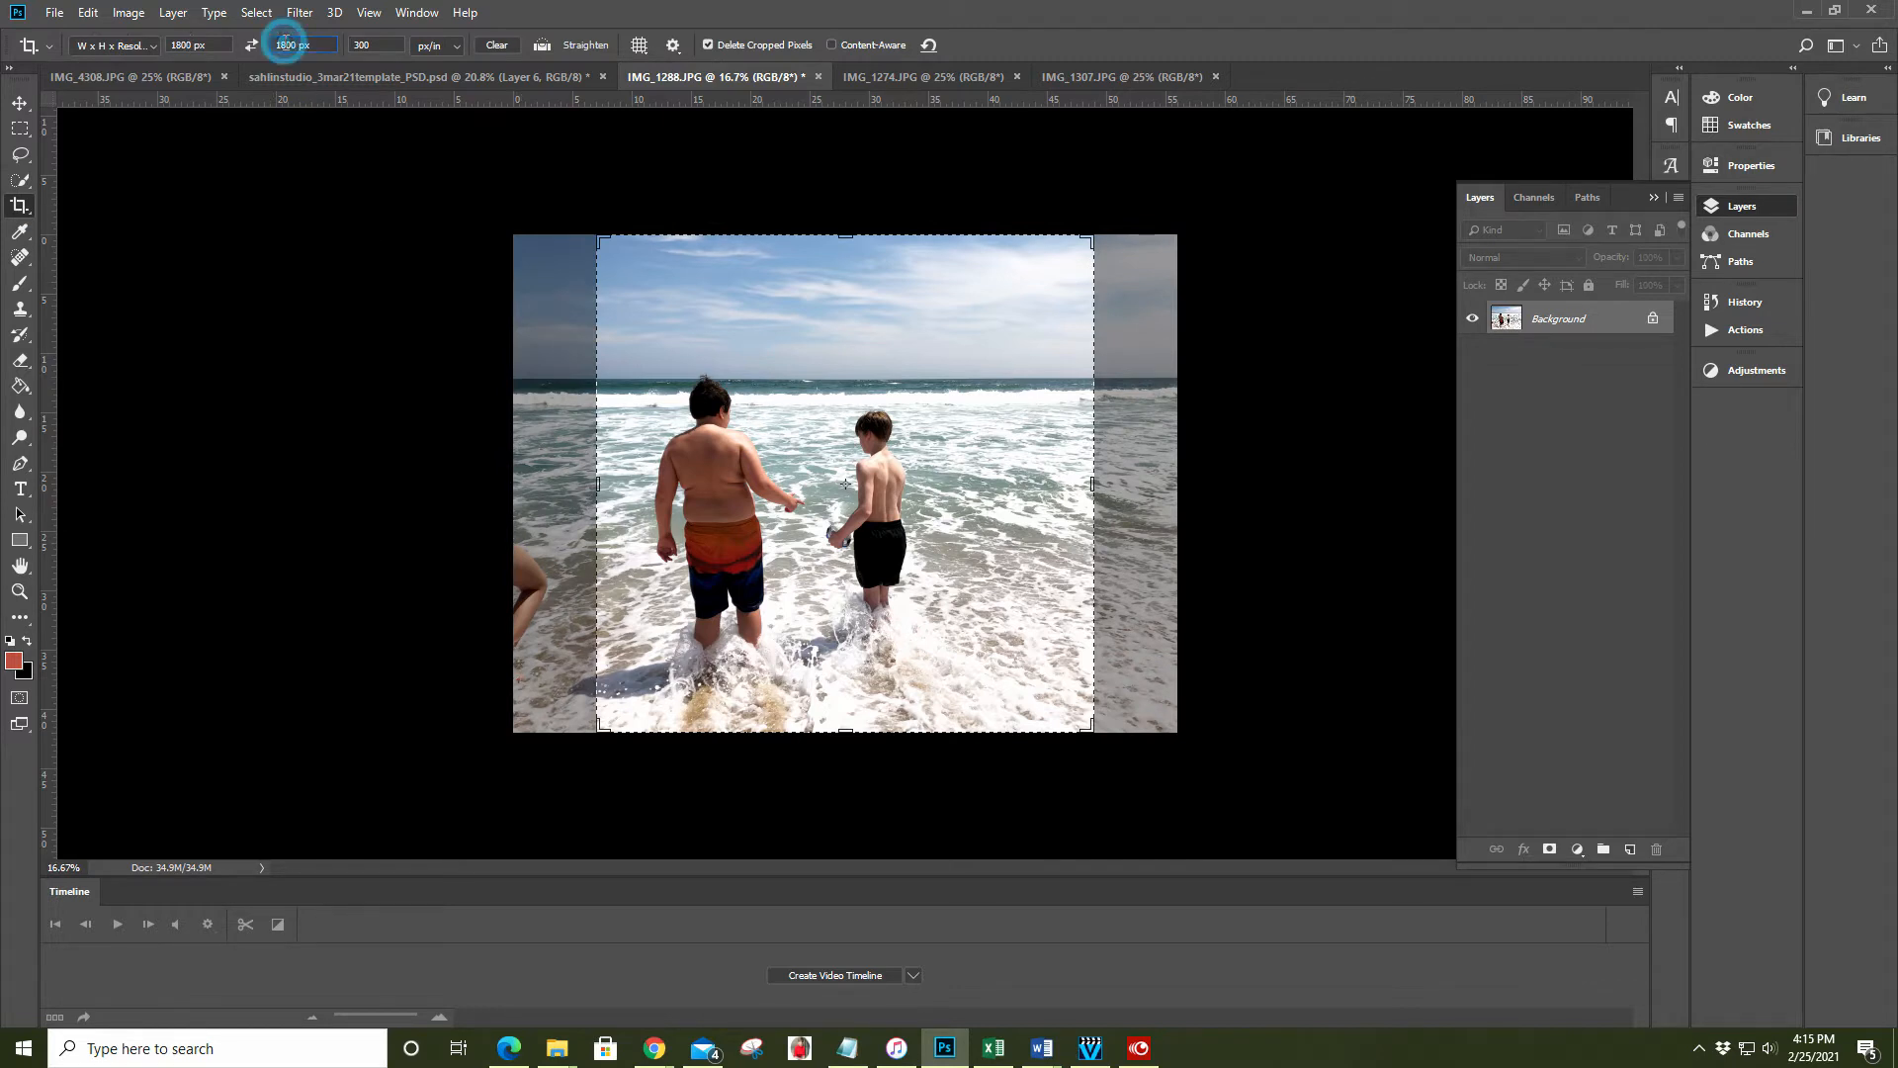
type("1200")
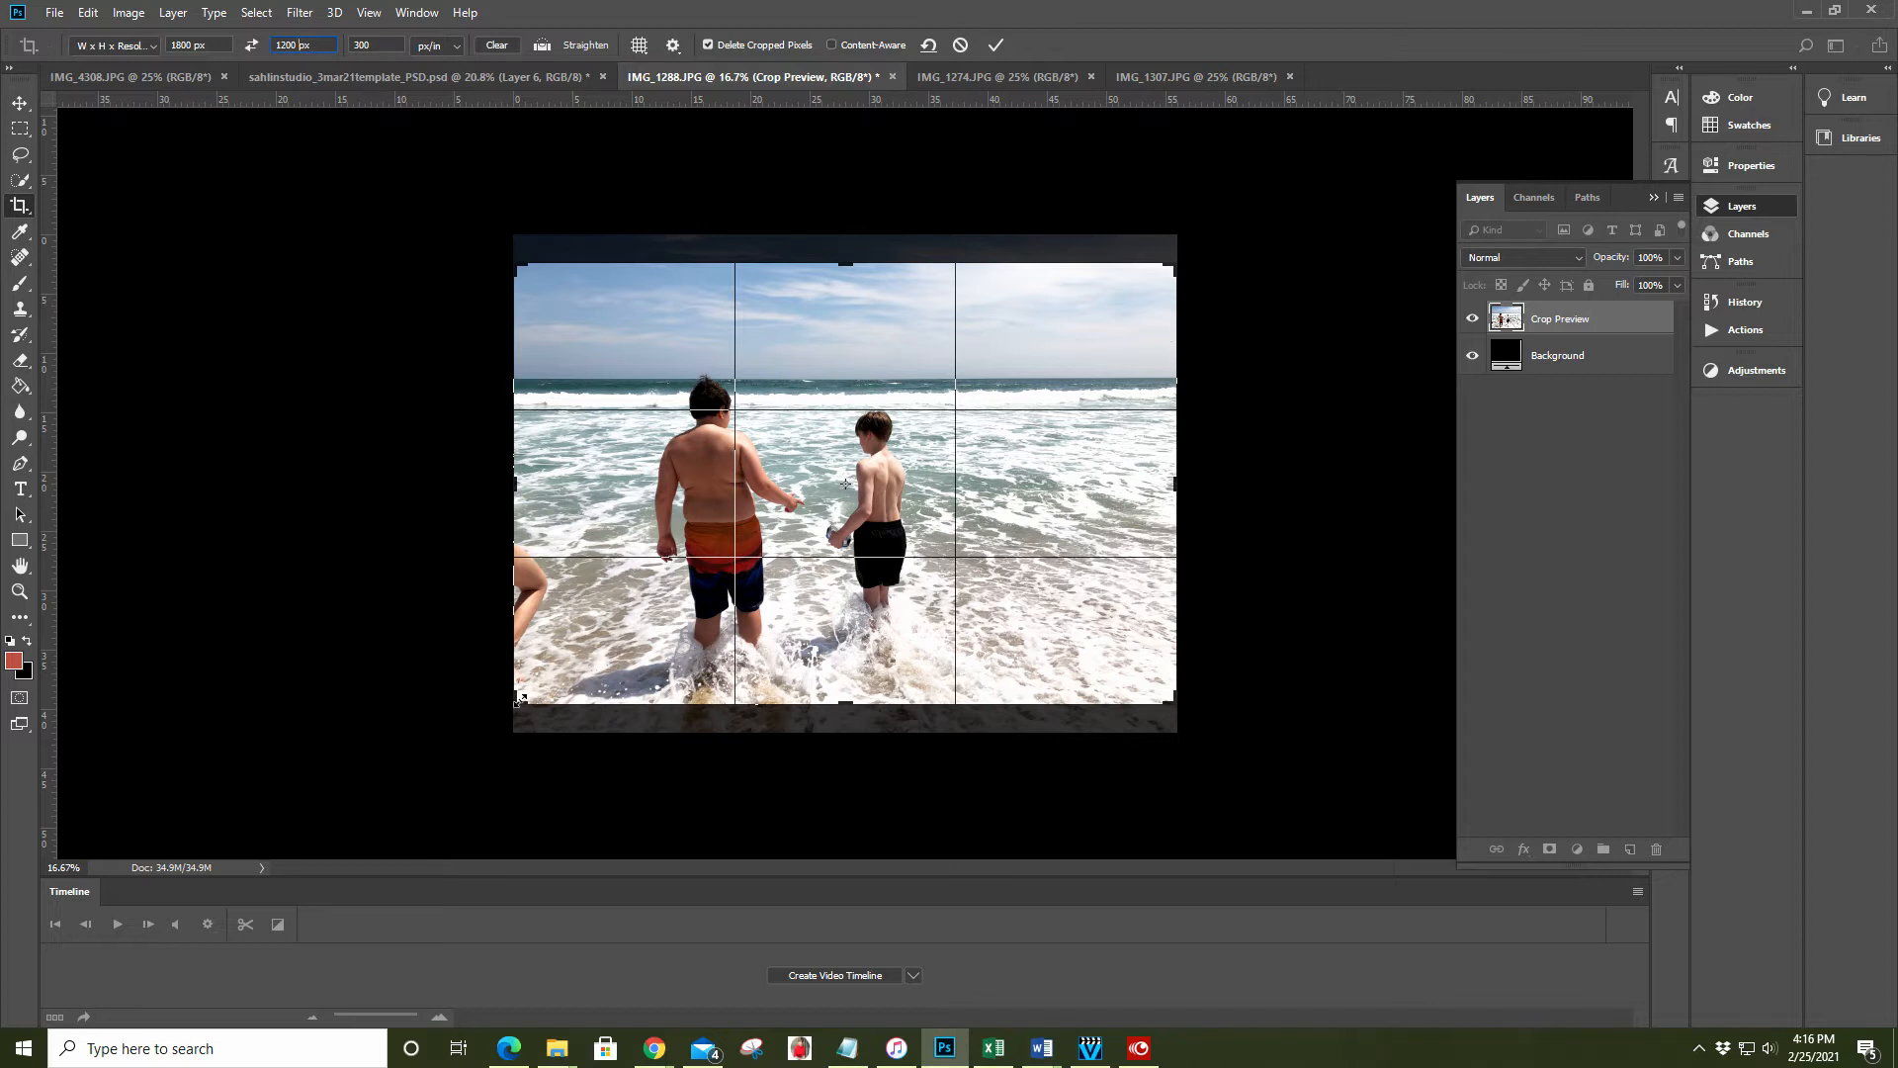
left_click_drag(521, 698, 544, 689)
left_click_drag(1045, 521, 1051, 484)
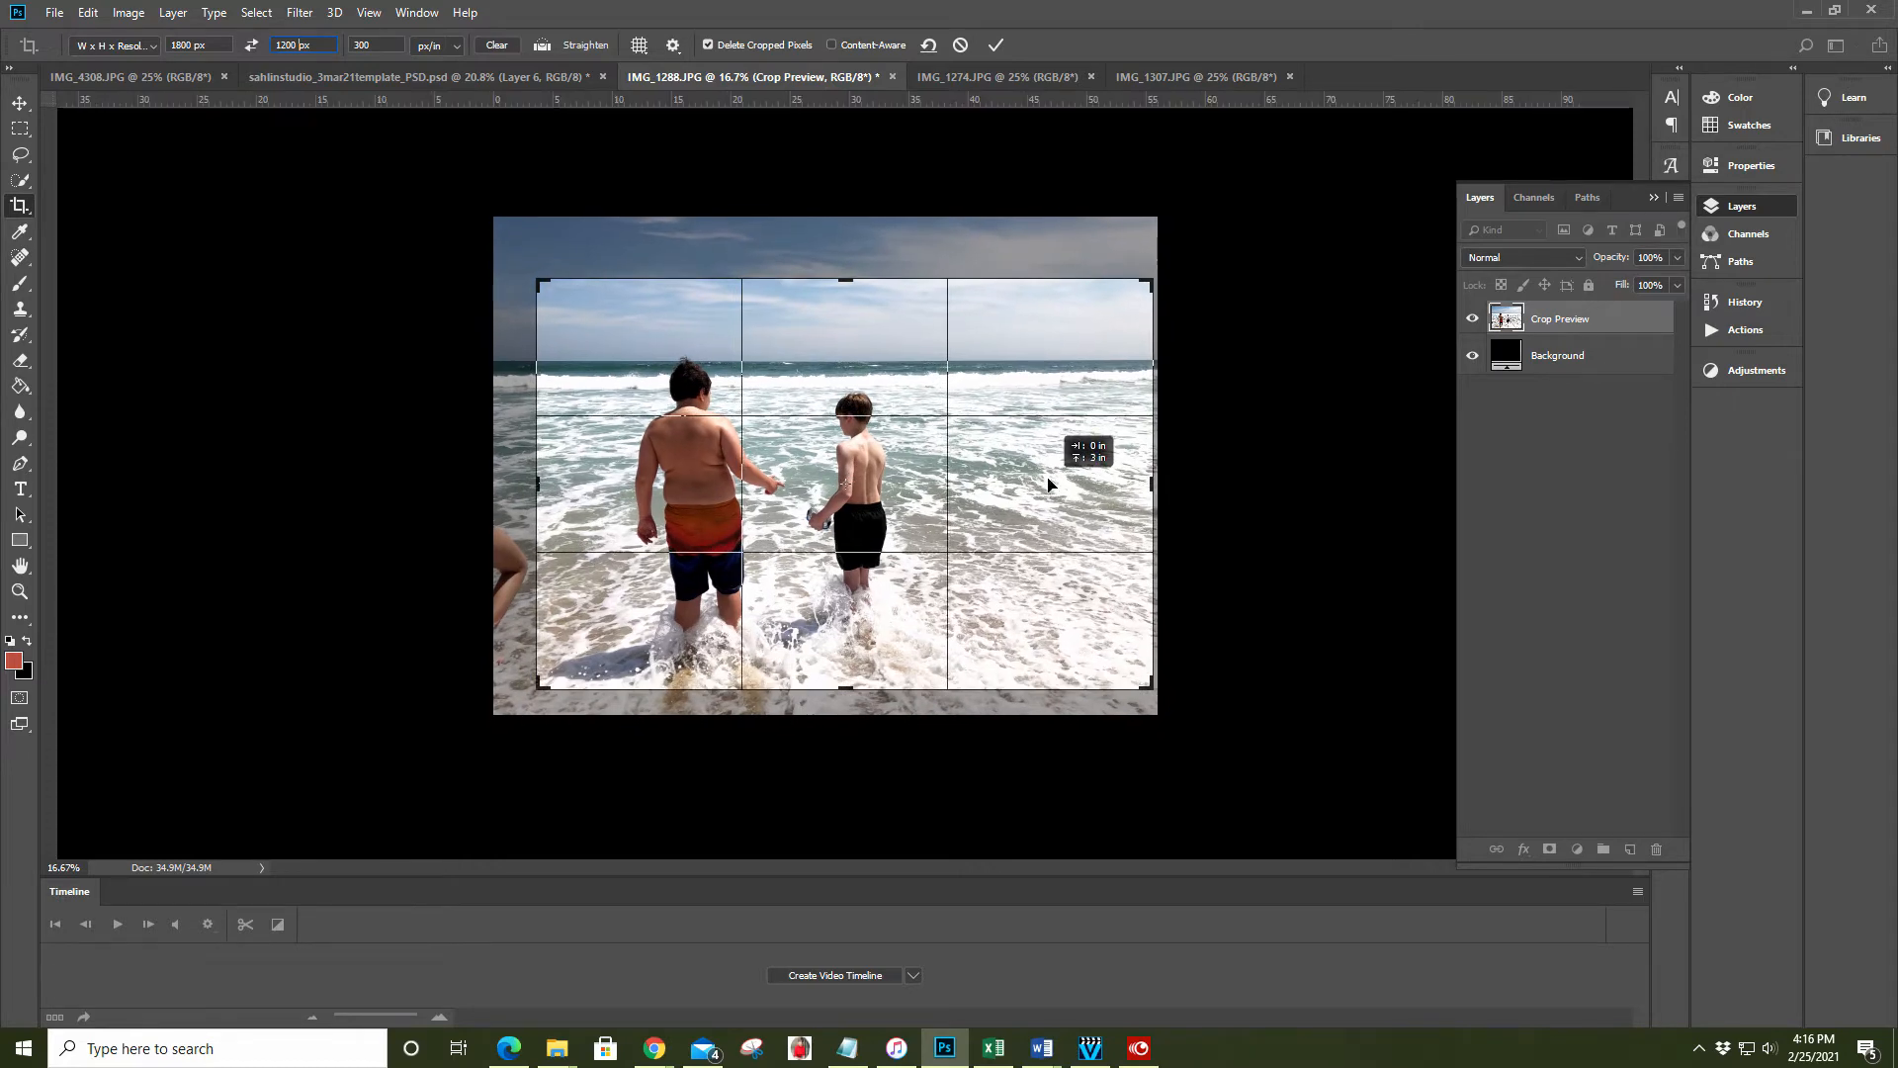
left_click(995, 46)
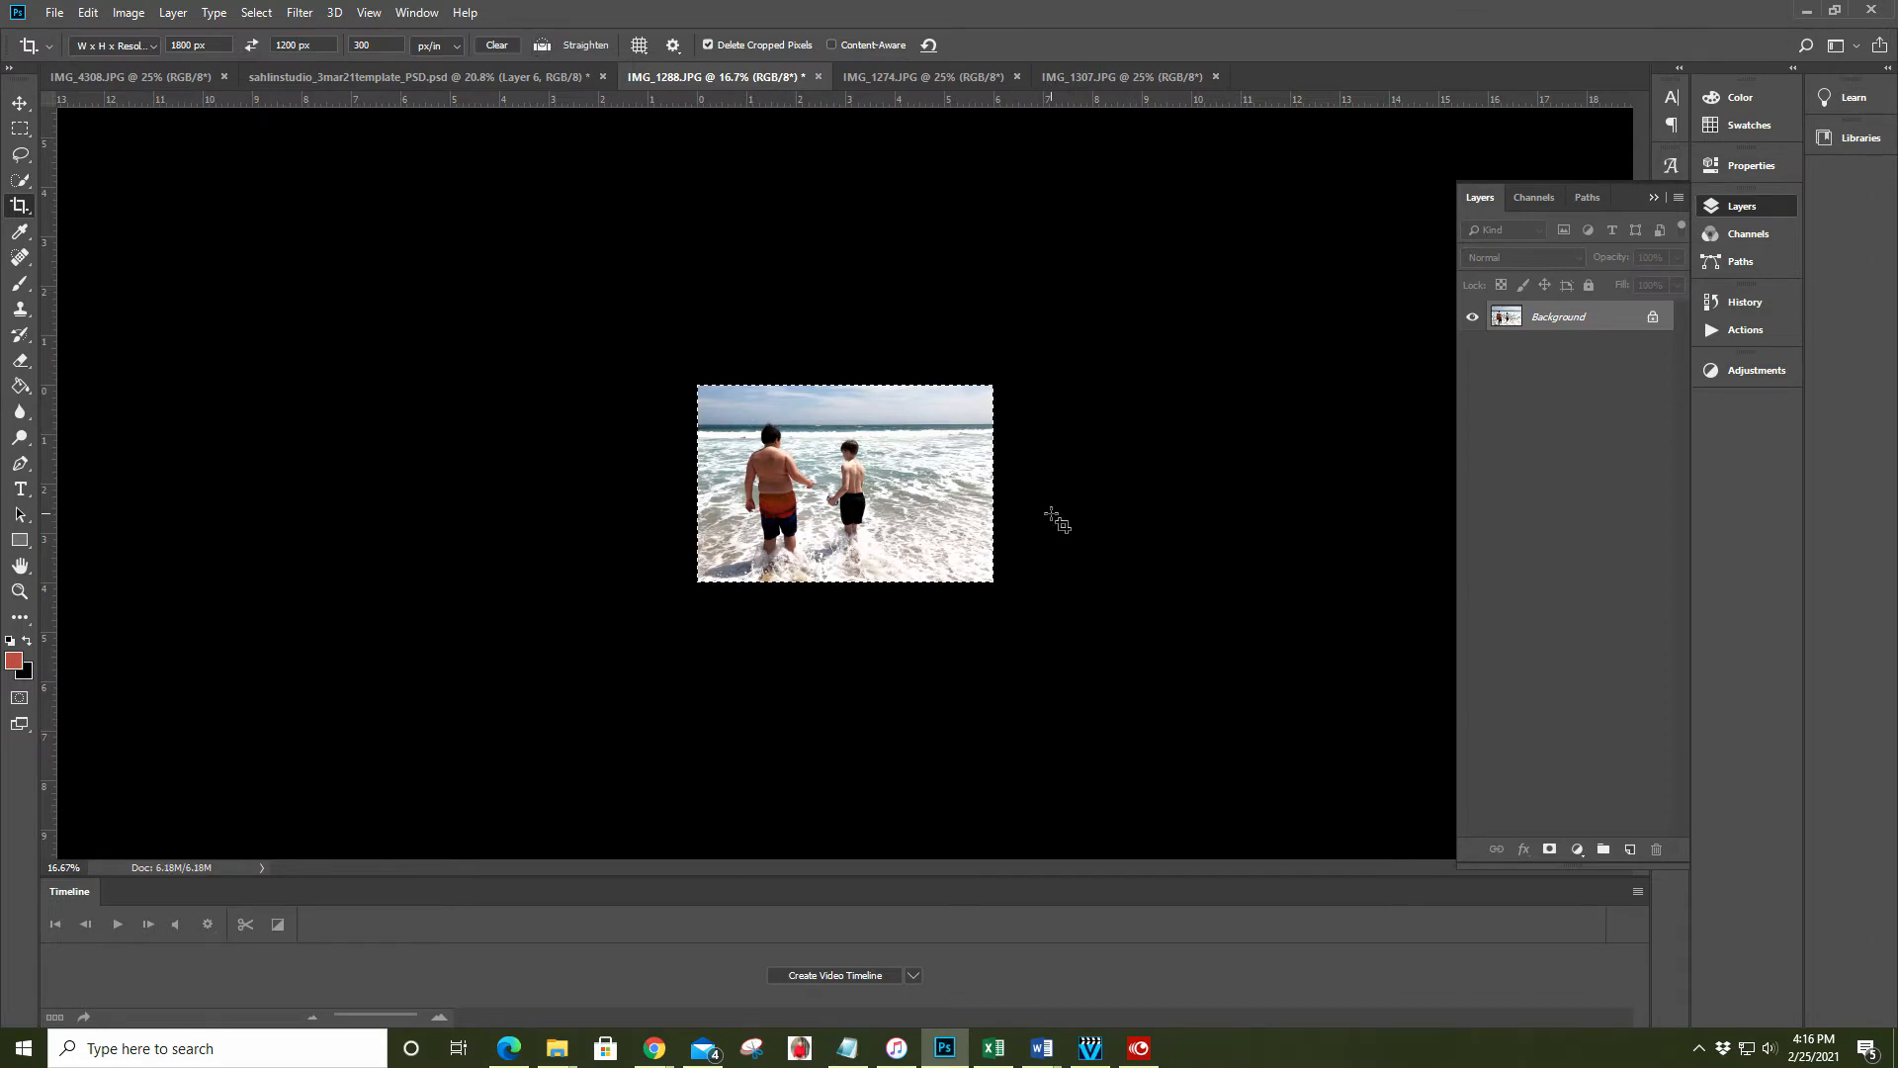
key("ctrl+a")
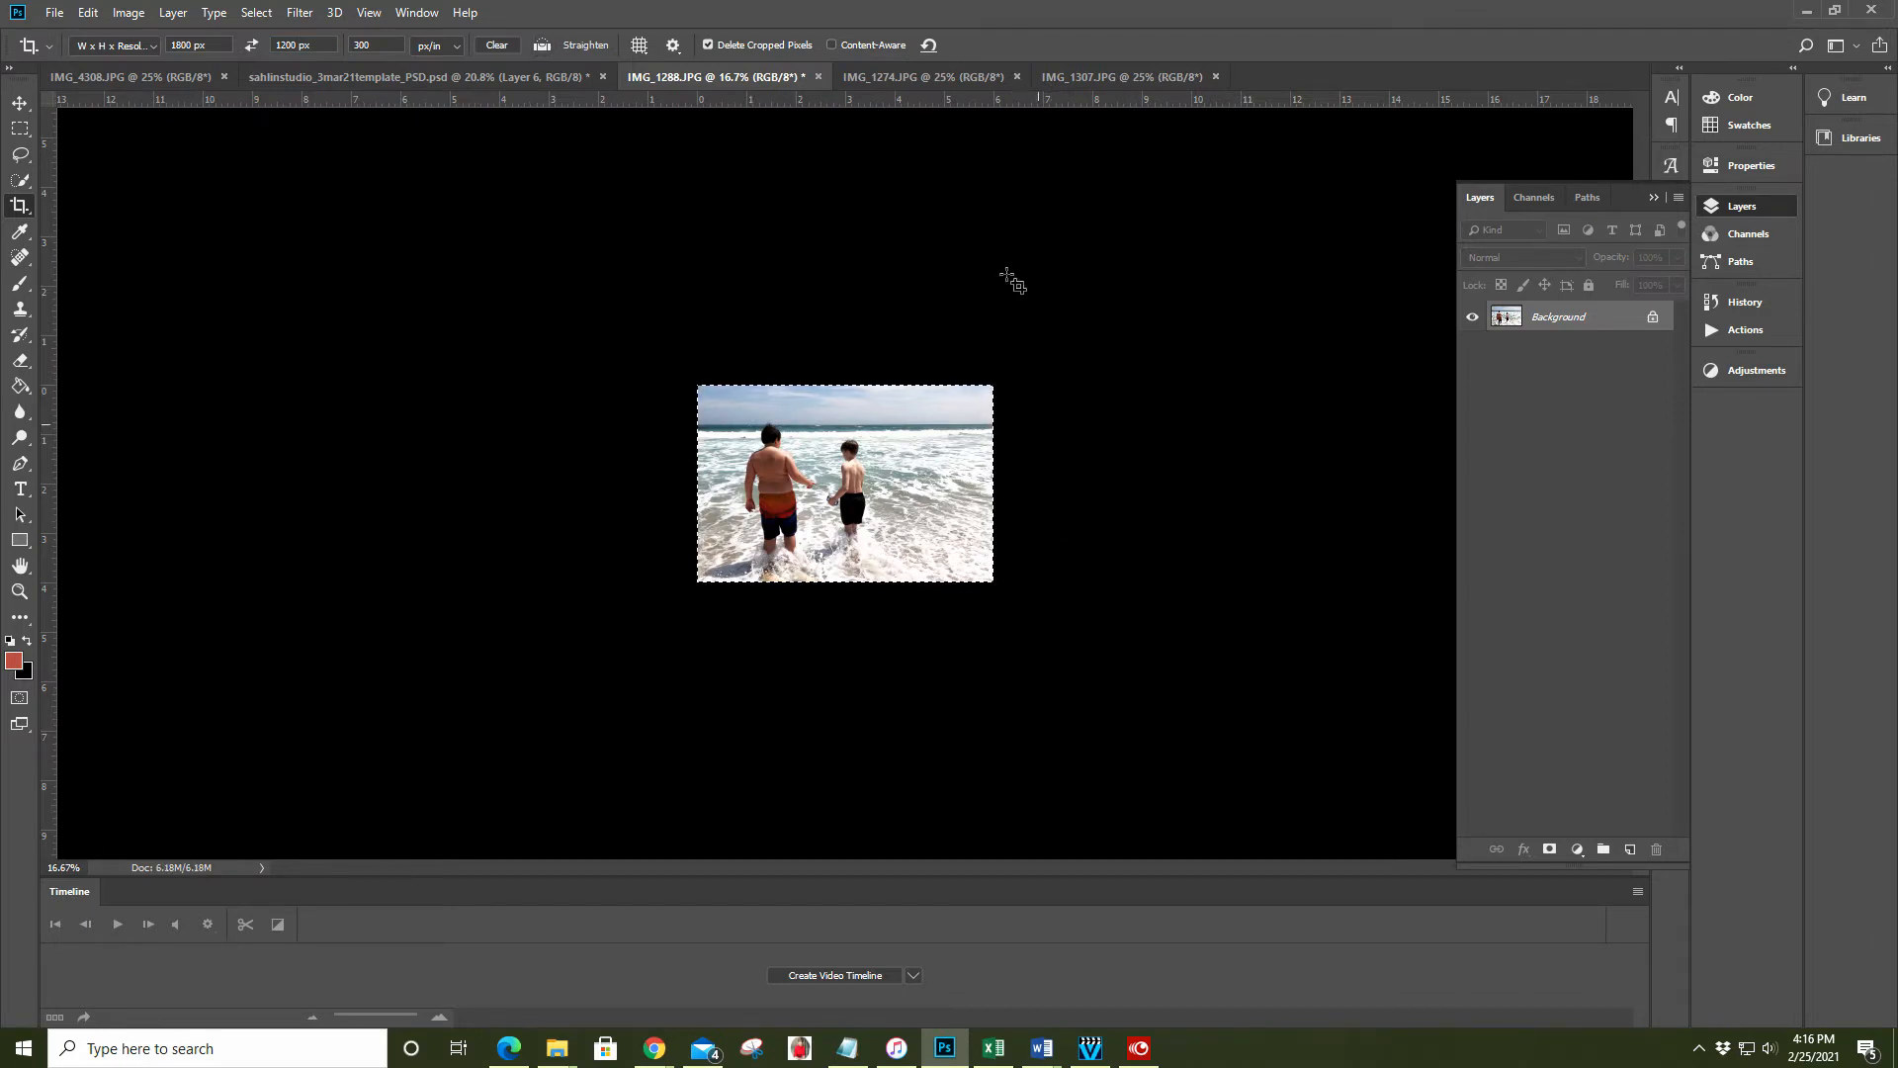
Undo the canvas selection and the landscape crop of IMG_1288.JPG
left_click(88, 12)
left_click(97, 35)
left_click(88, 13)
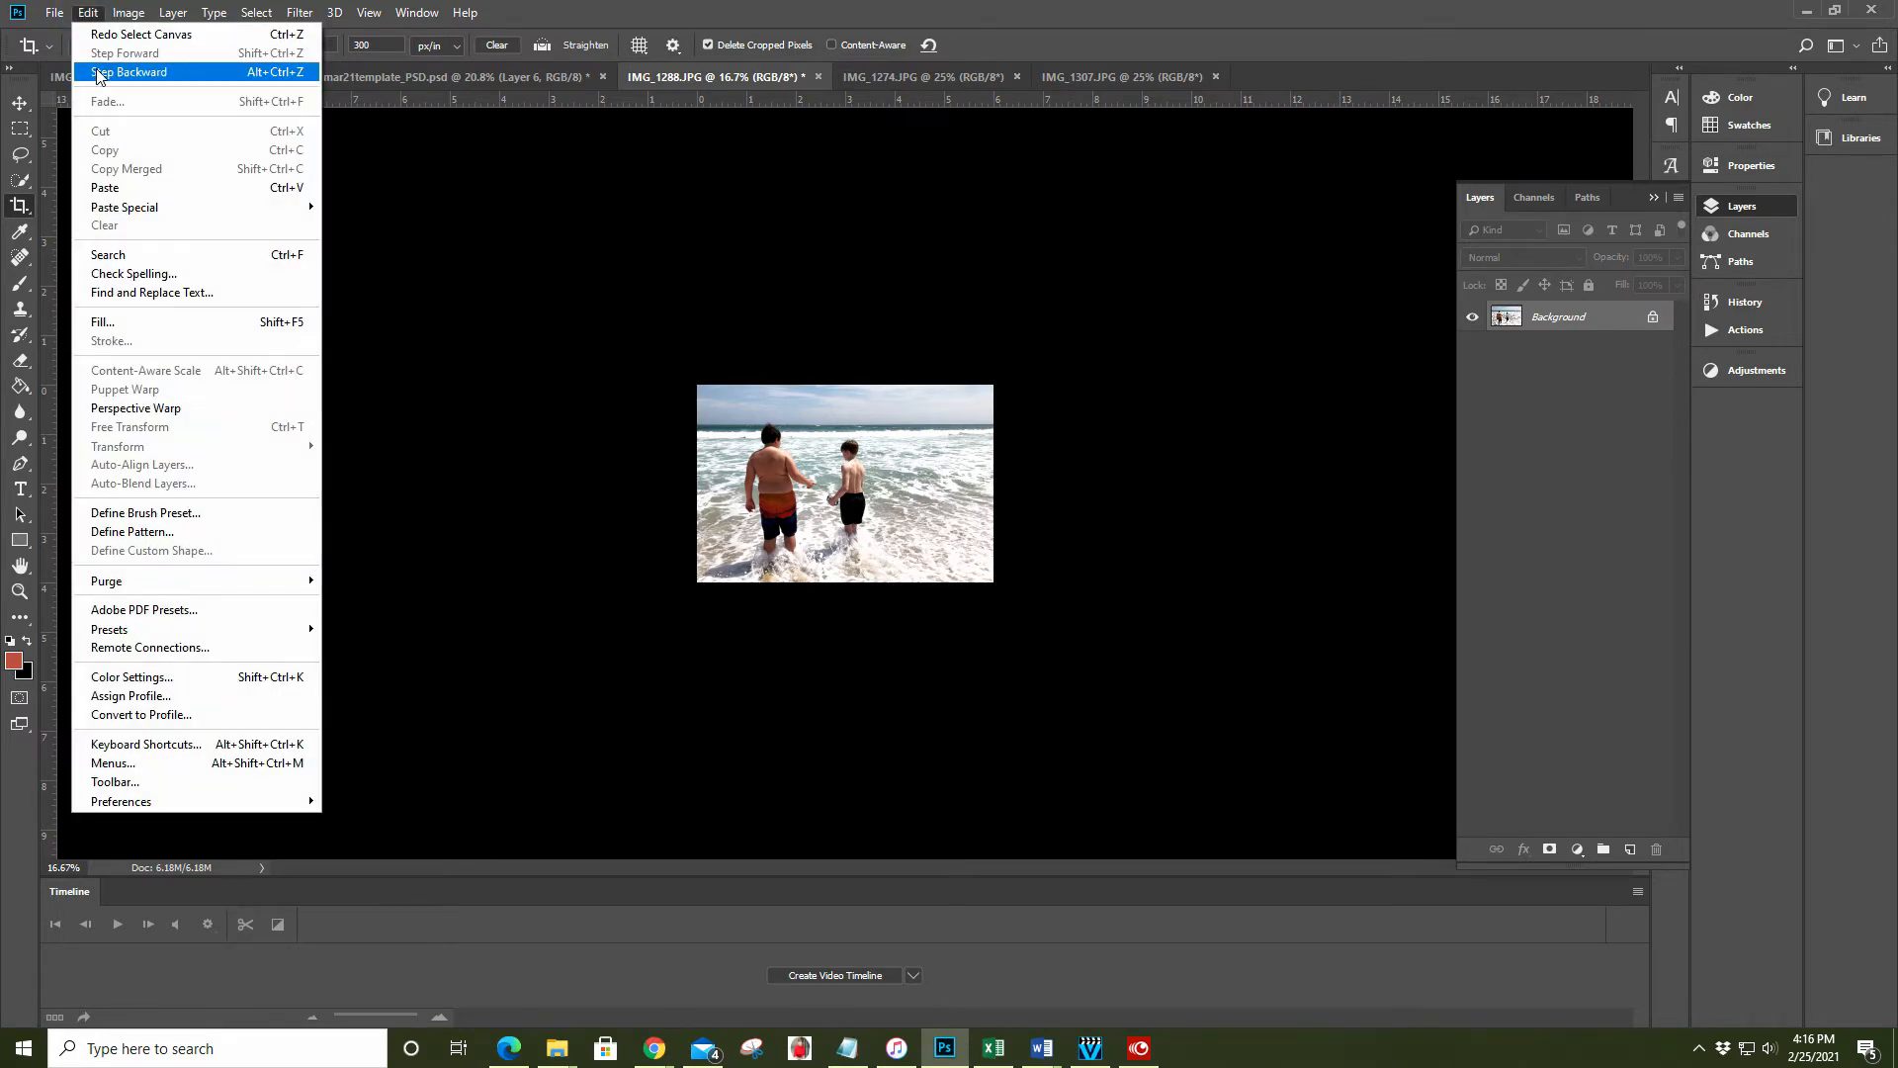
left_click(98, 75)
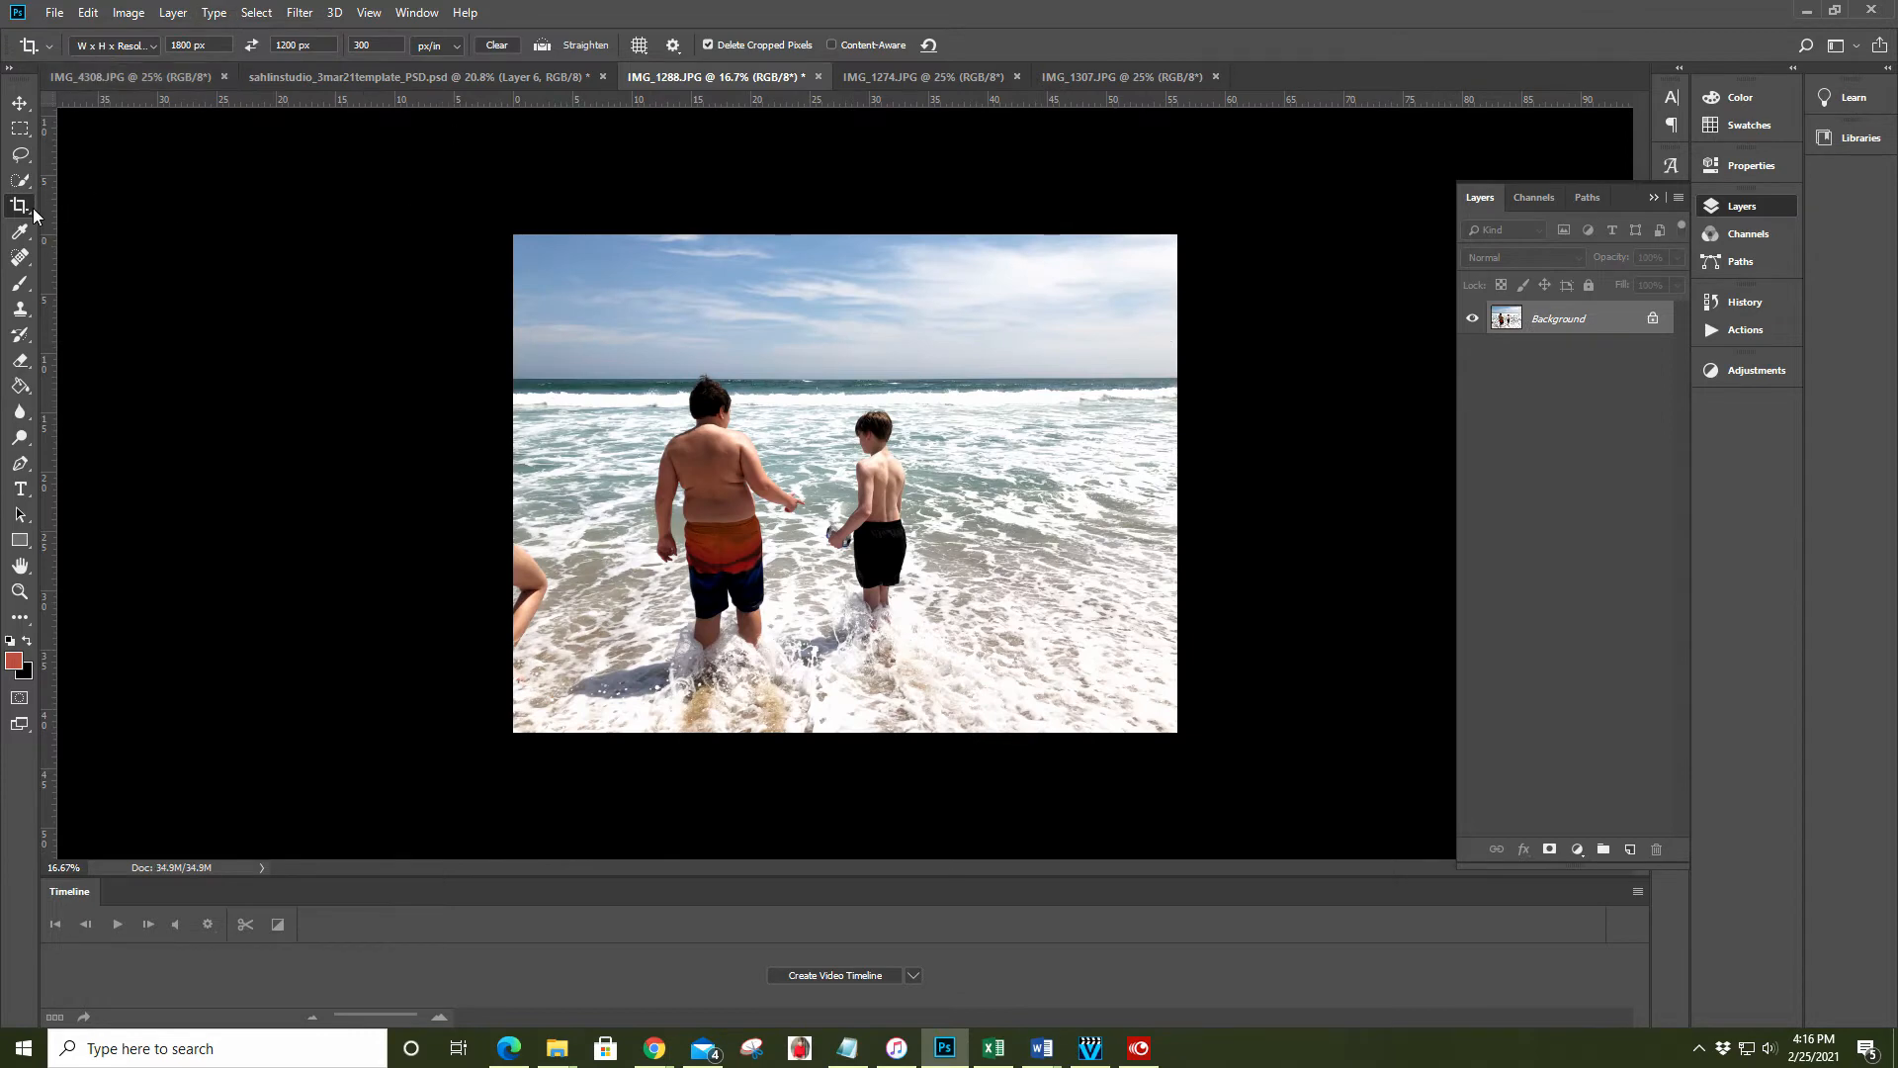
Crop IMG_1288.JPG to a portrait 1200 × 1800 px at 300 px/in, framing both boys and leaving out the limb at the photo's edge
left_click(21, 202)
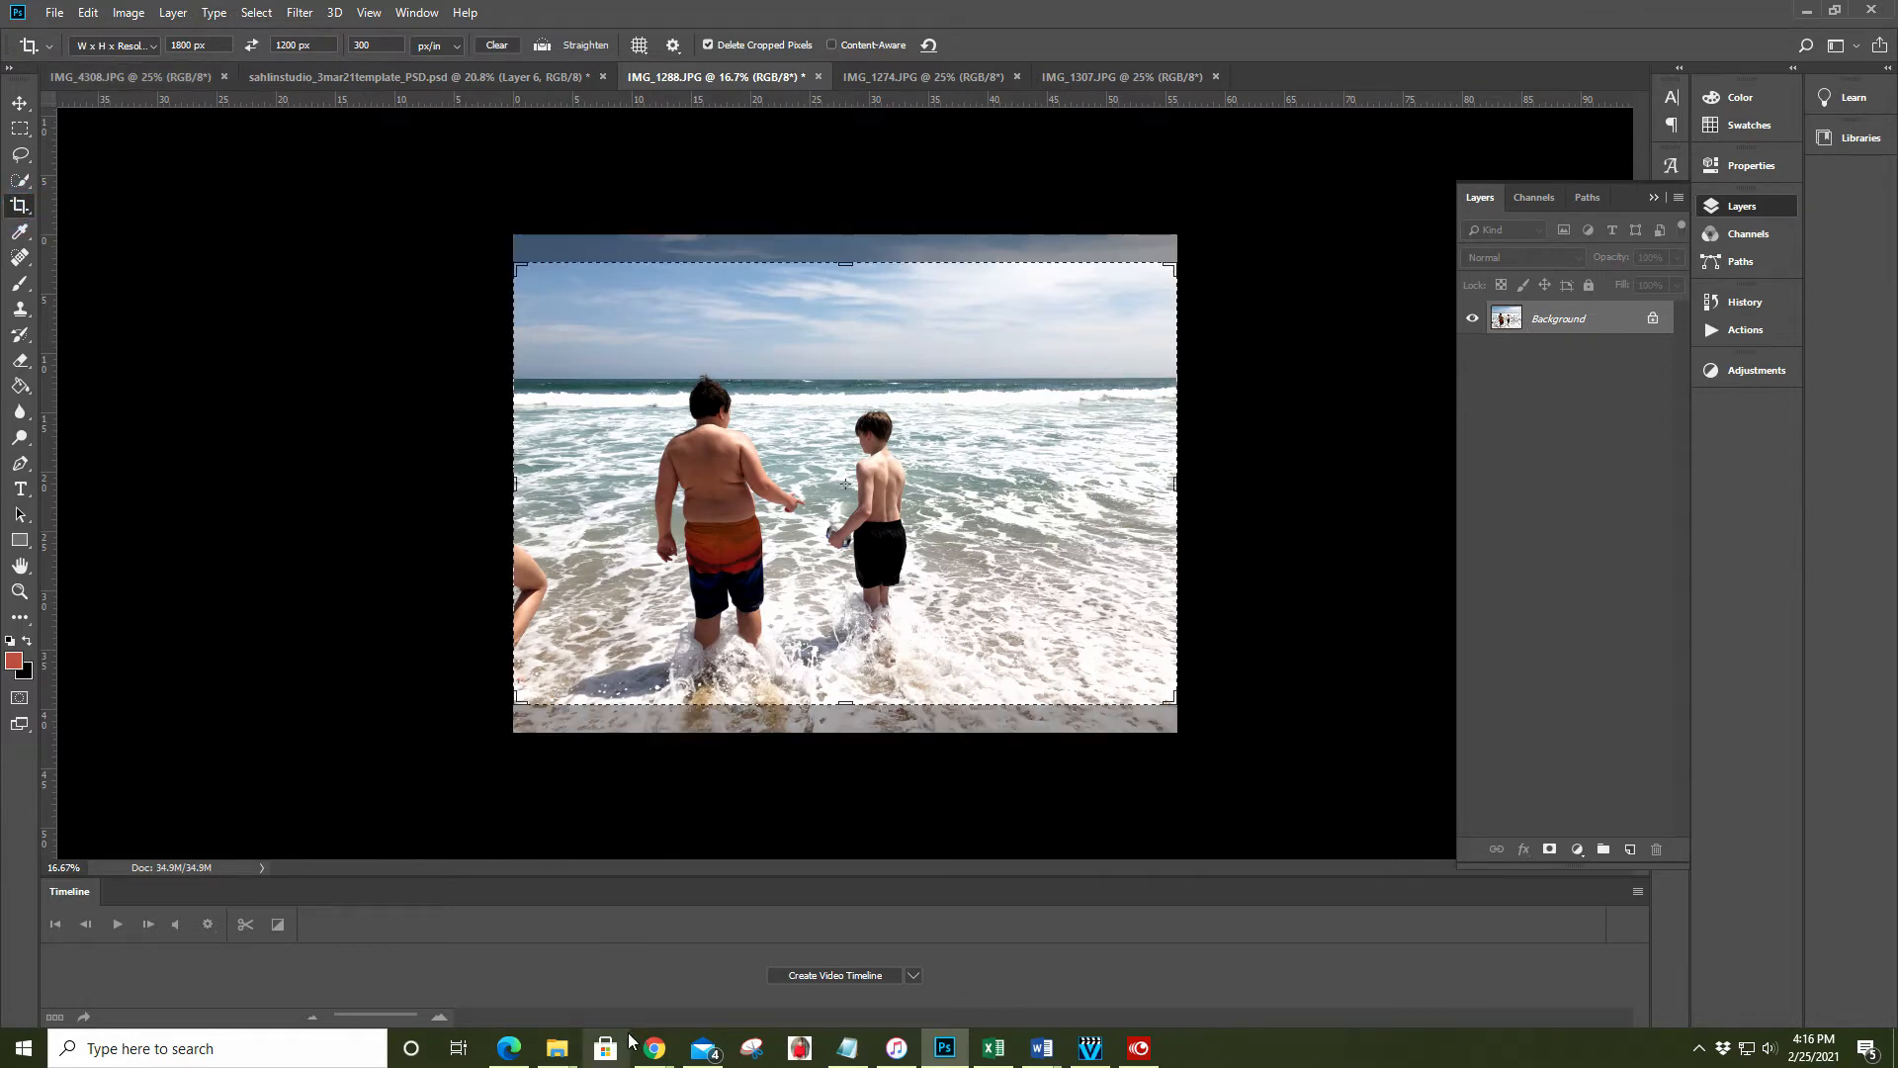
left_click(498, 80)
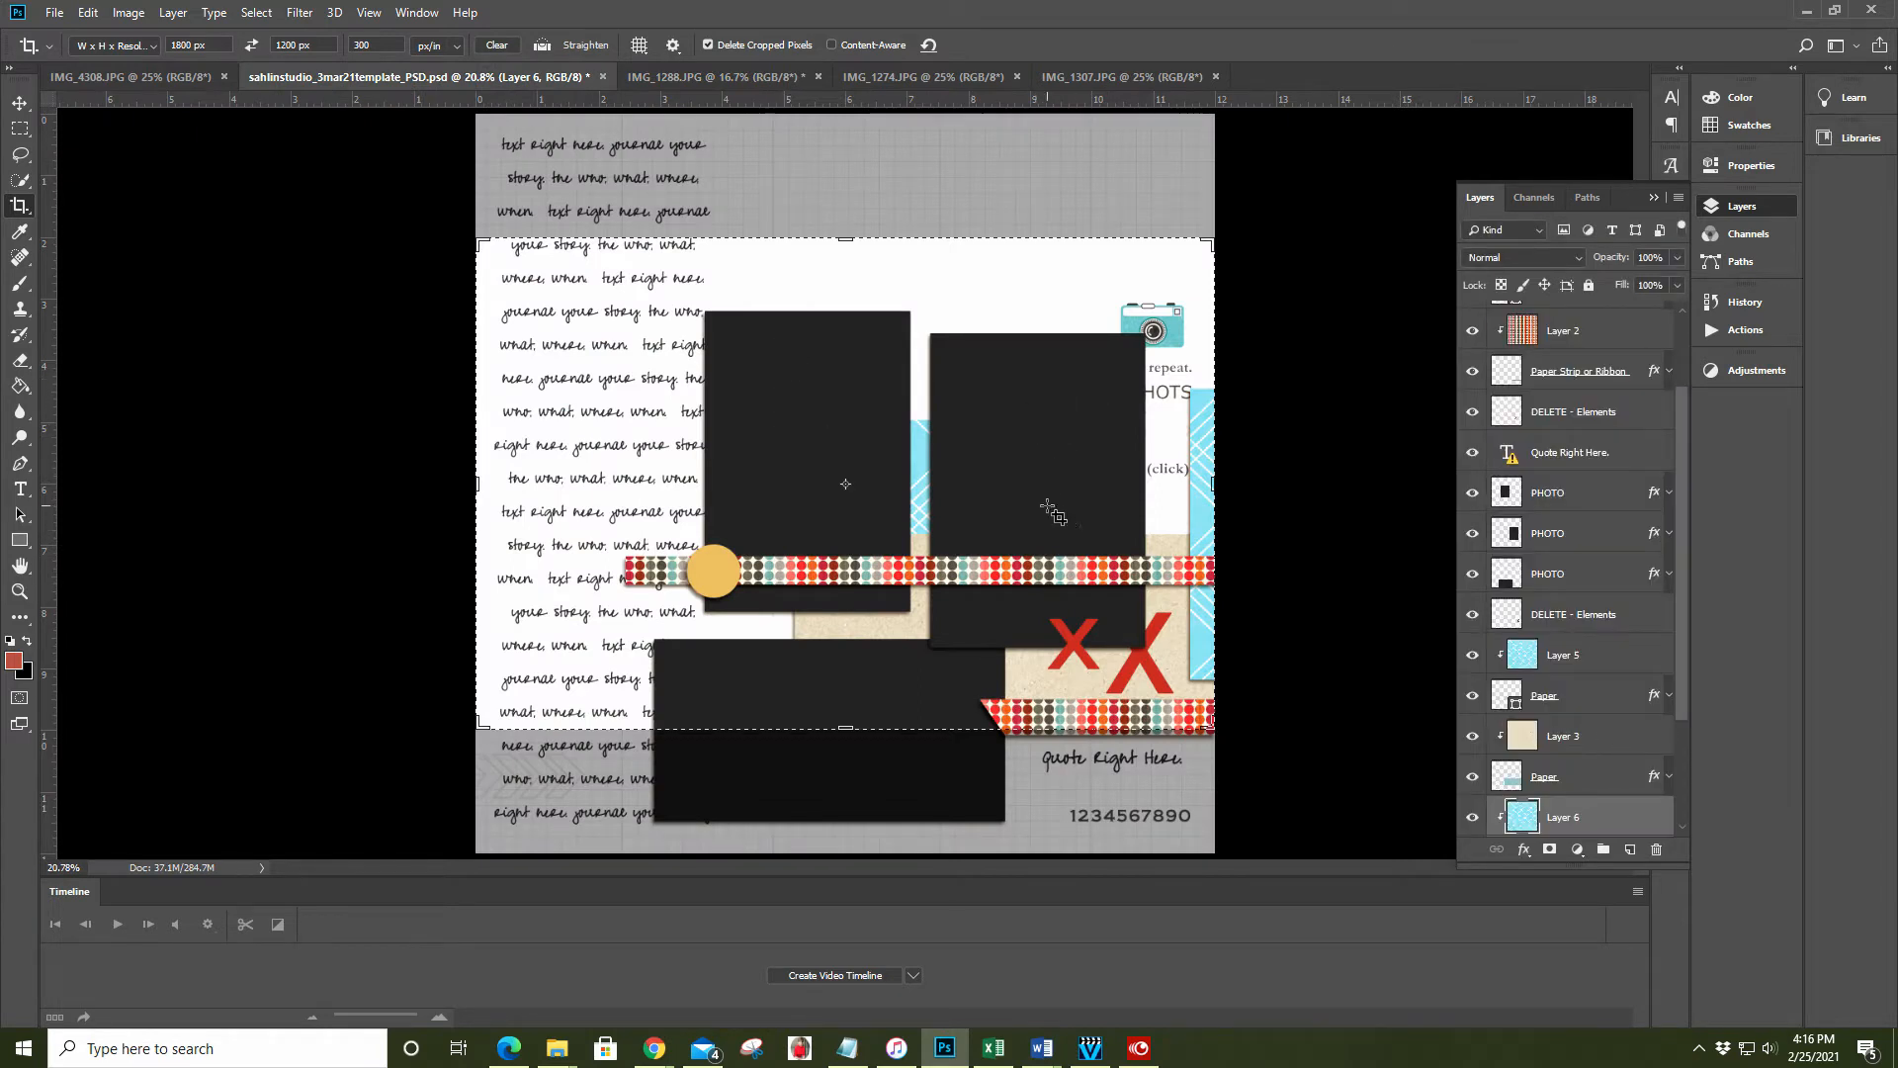
left_click(759, 75)
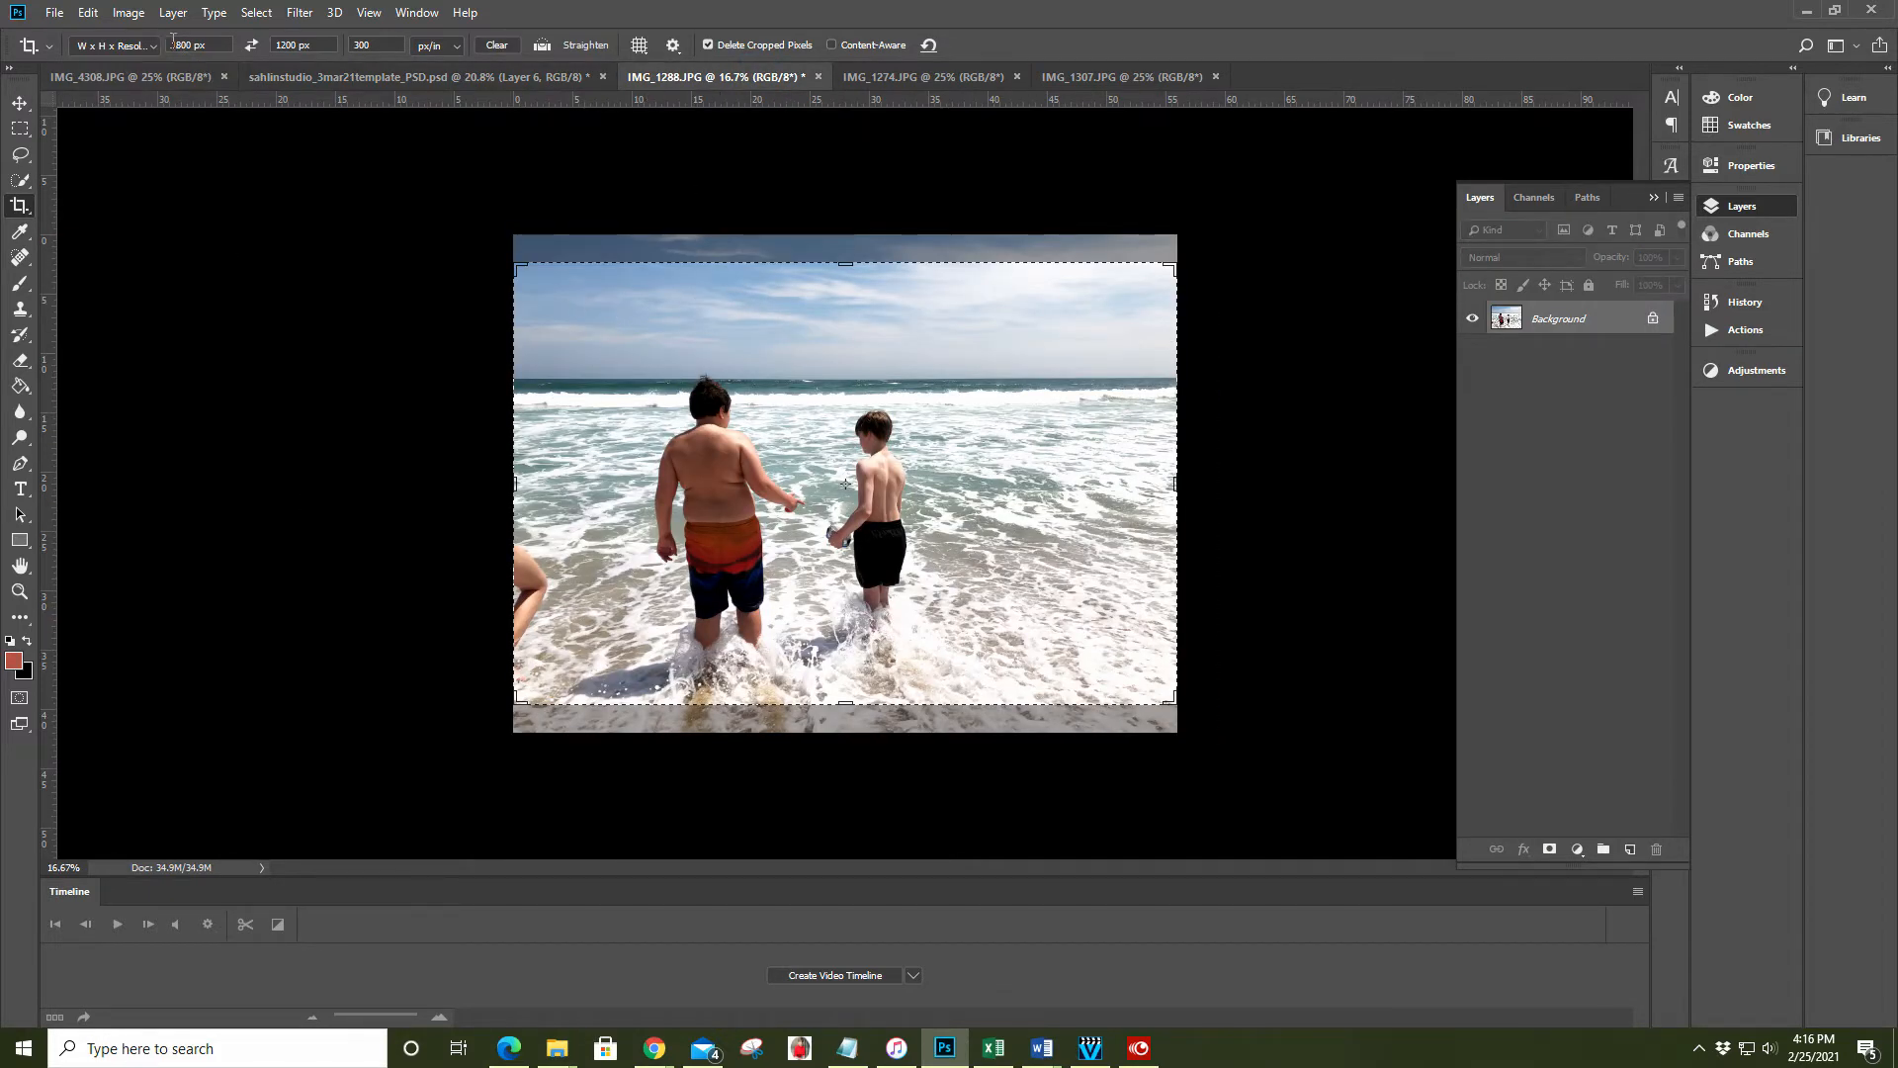
left_click(177, 44)
type("1200px")
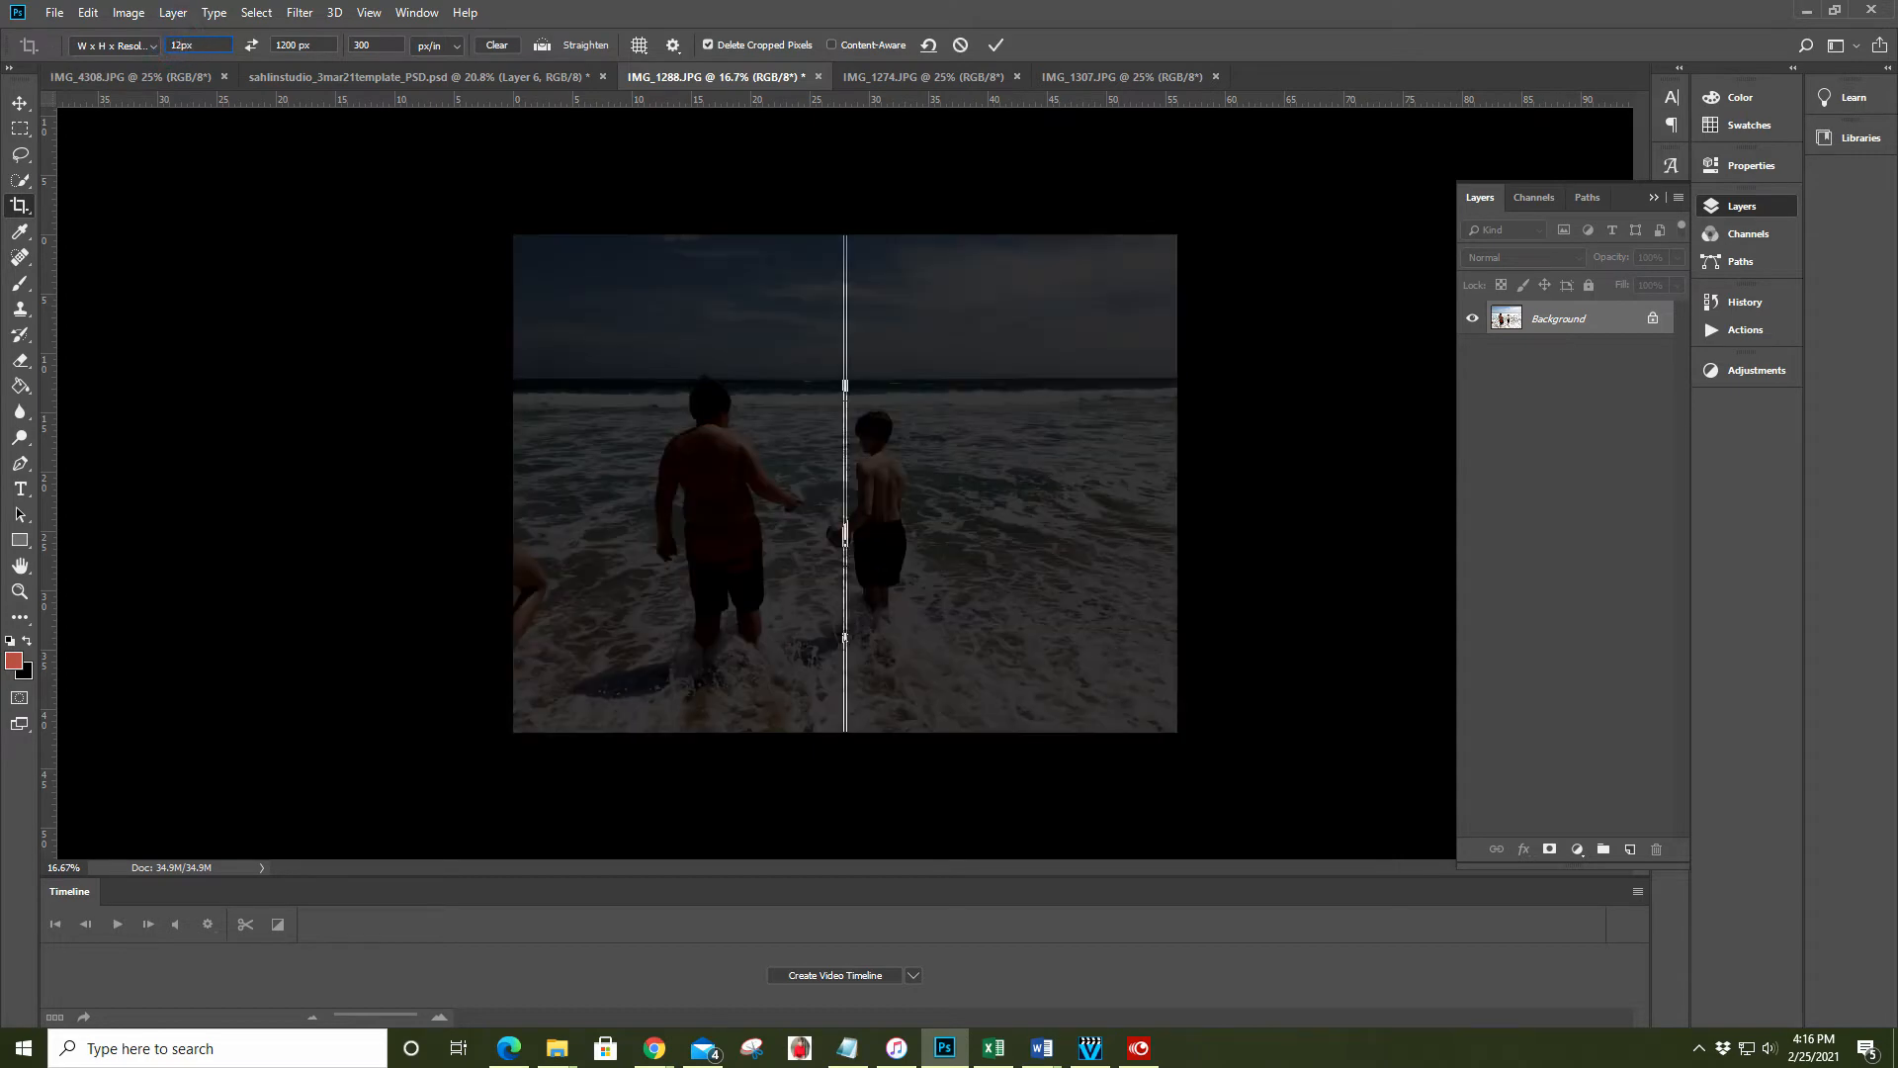
left_click(279, 43)
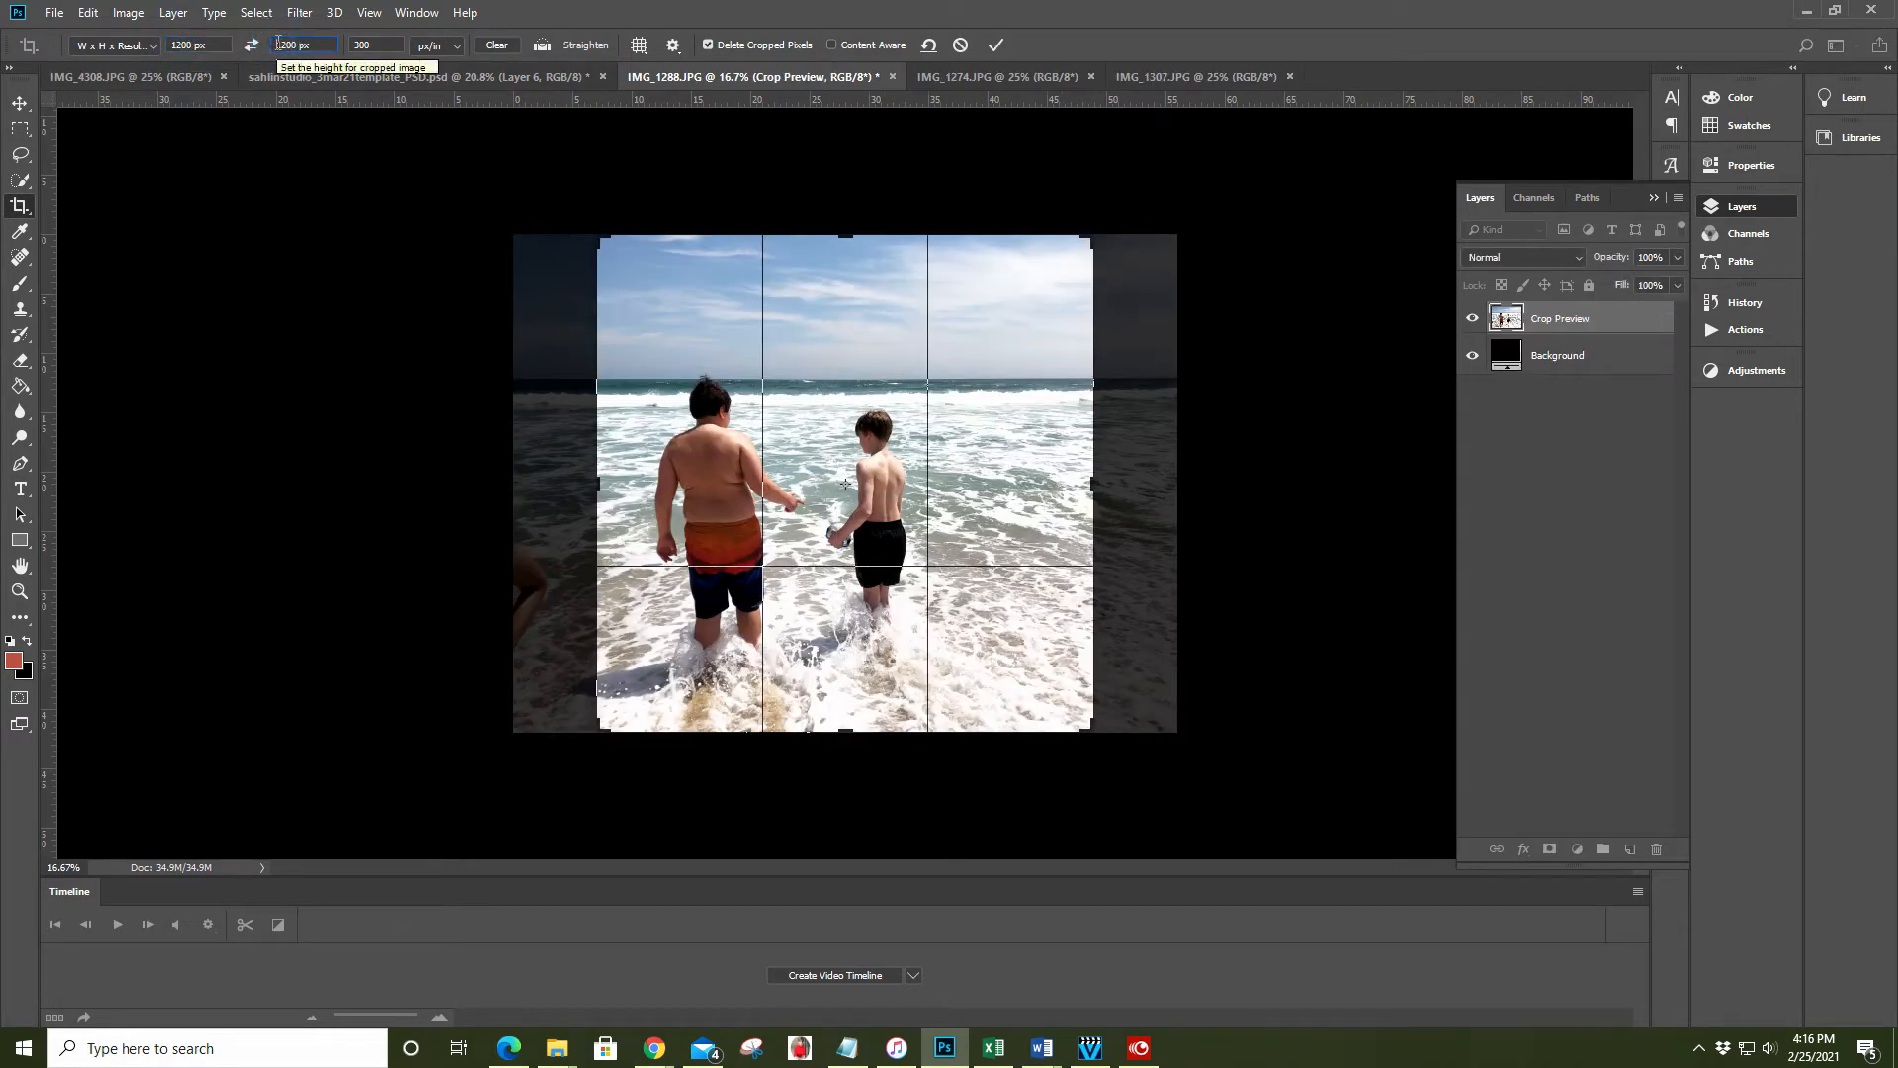
double_click(283, 44)
type("1800")
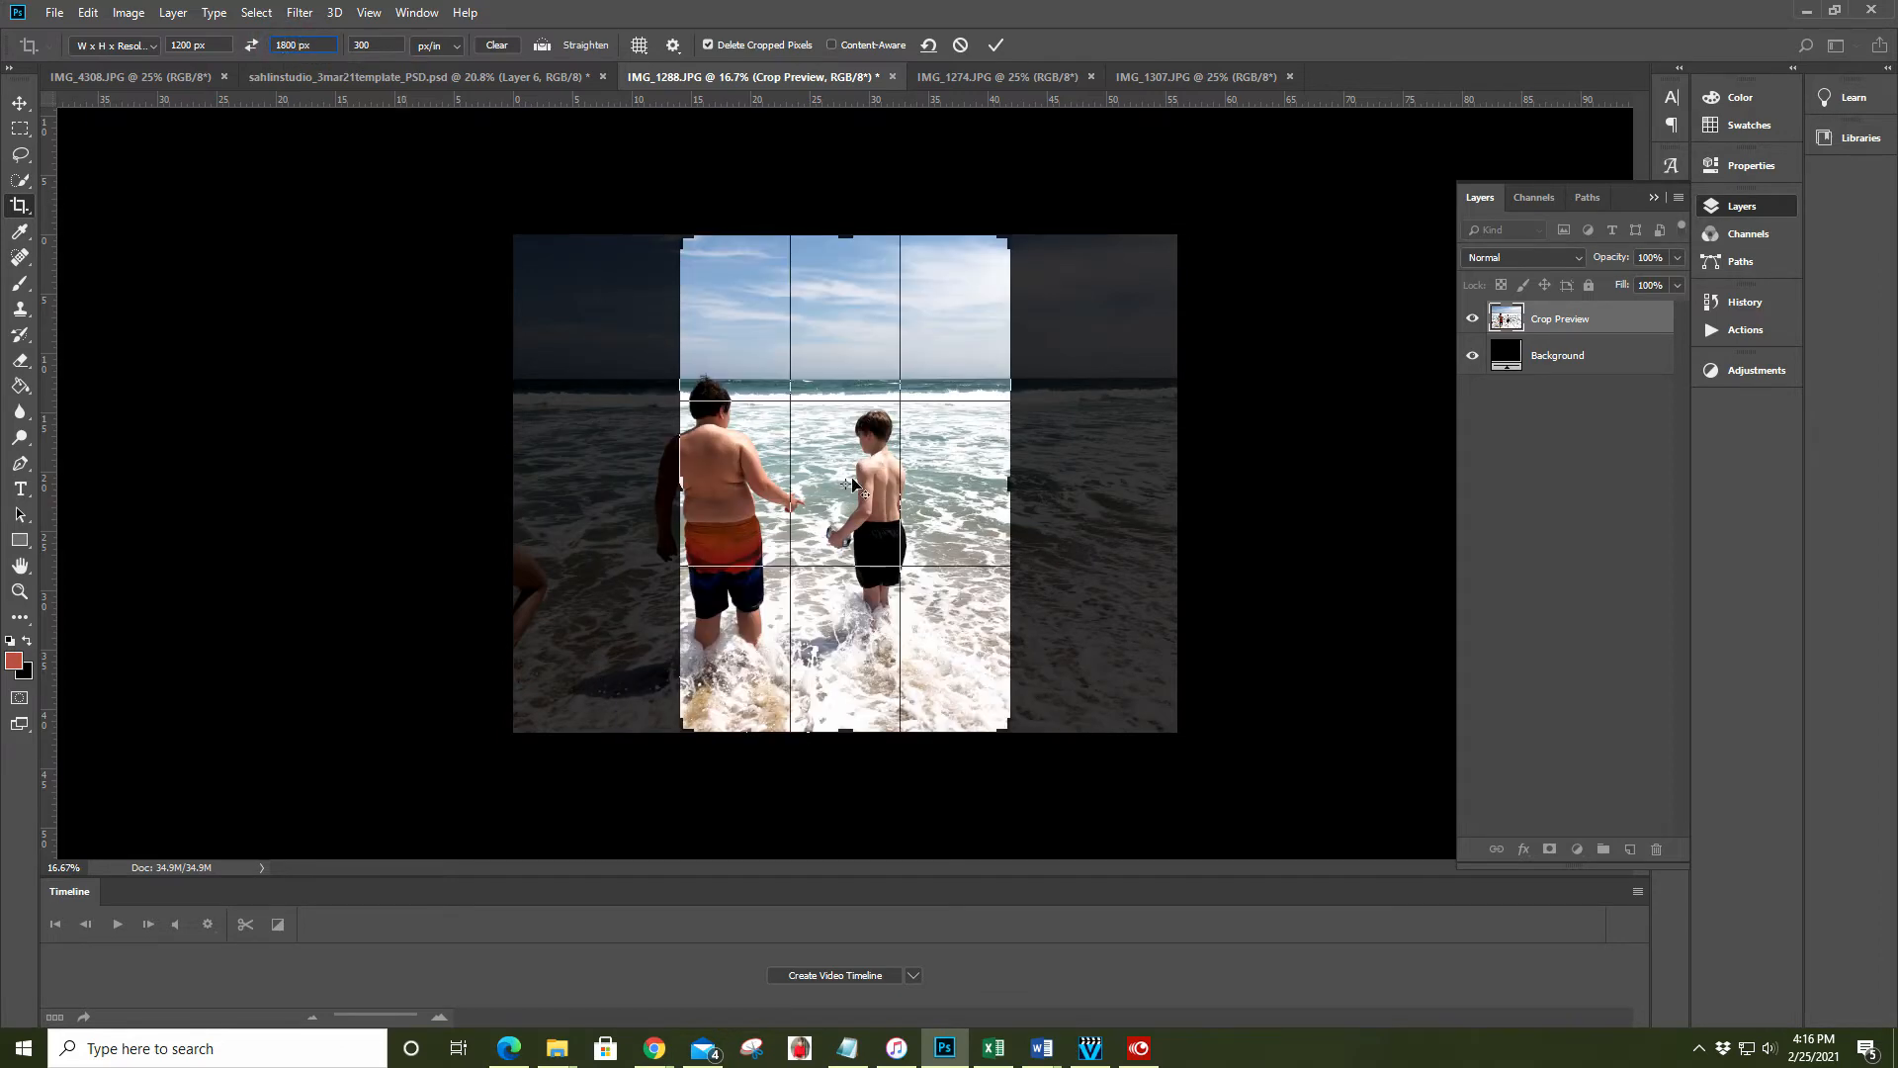
left_click_drag(852, 483, 945, 492)
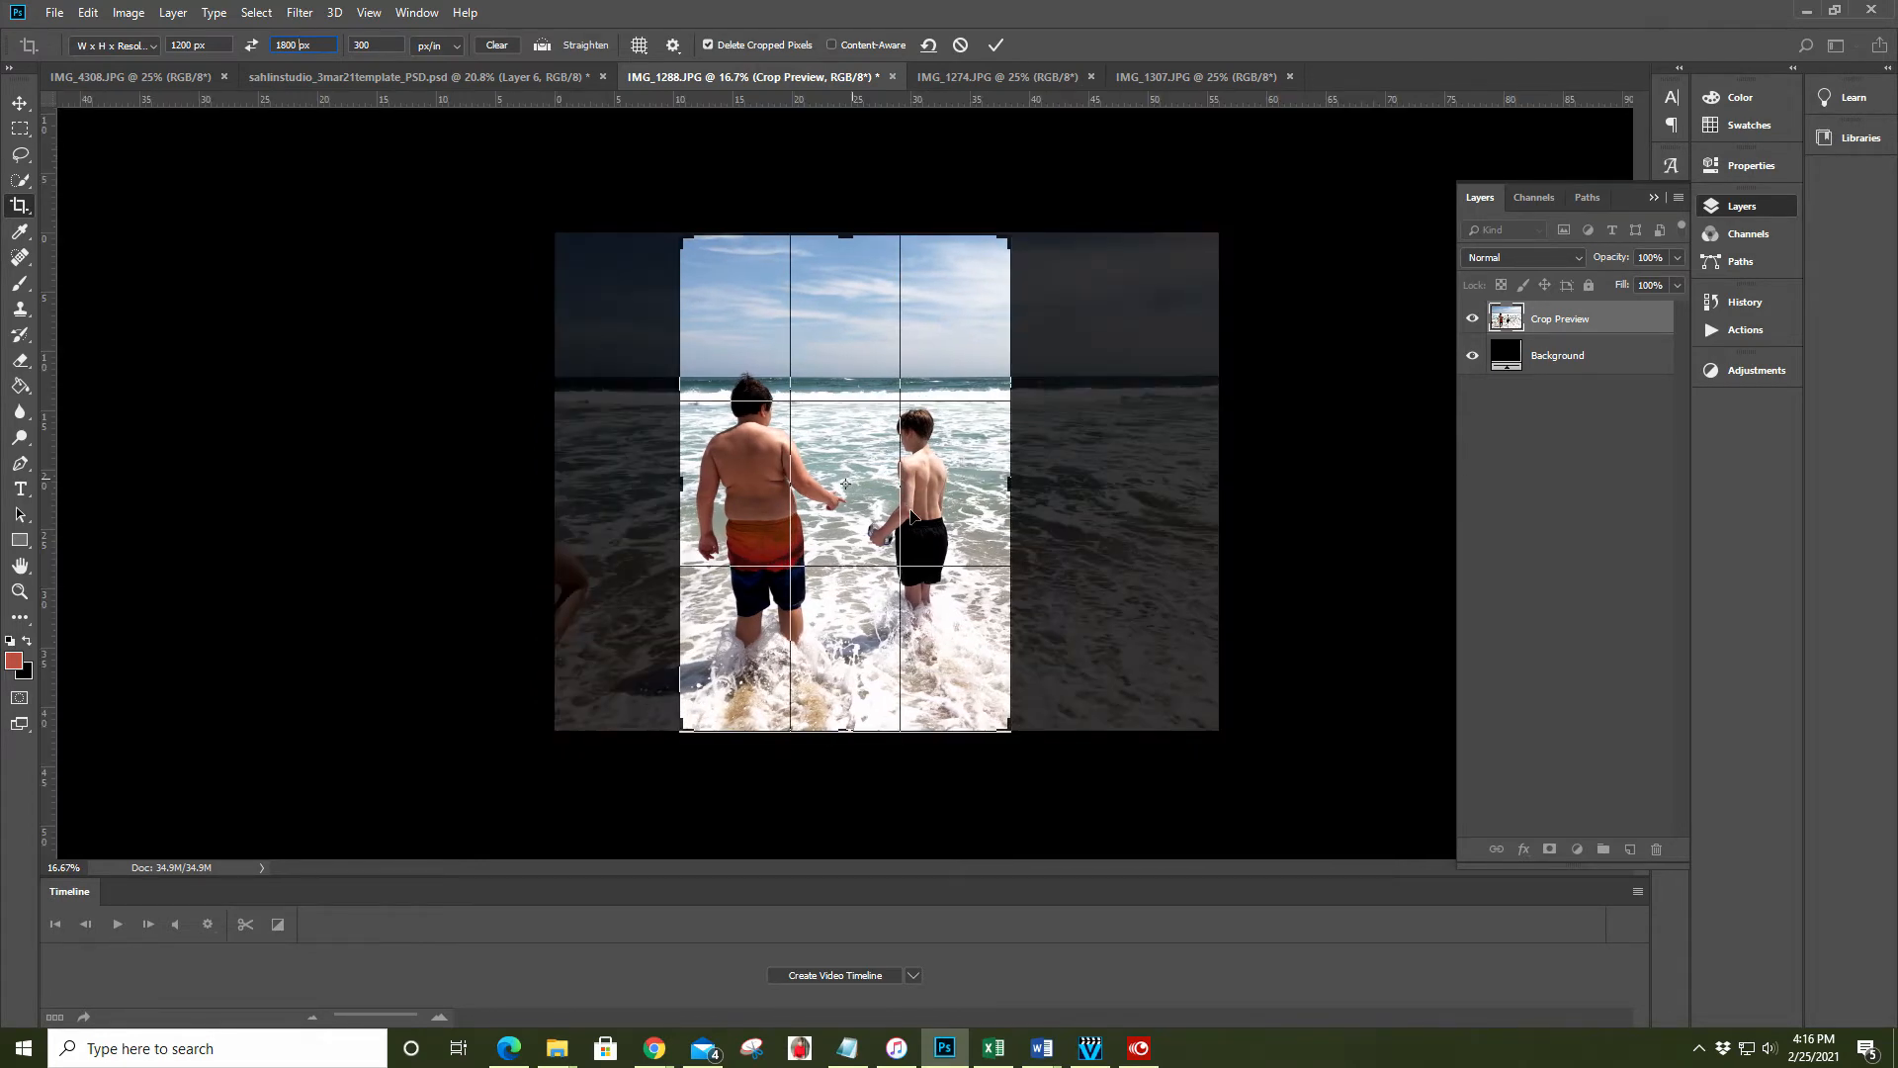
left_click_drag(1010, 732, 1008, 728)
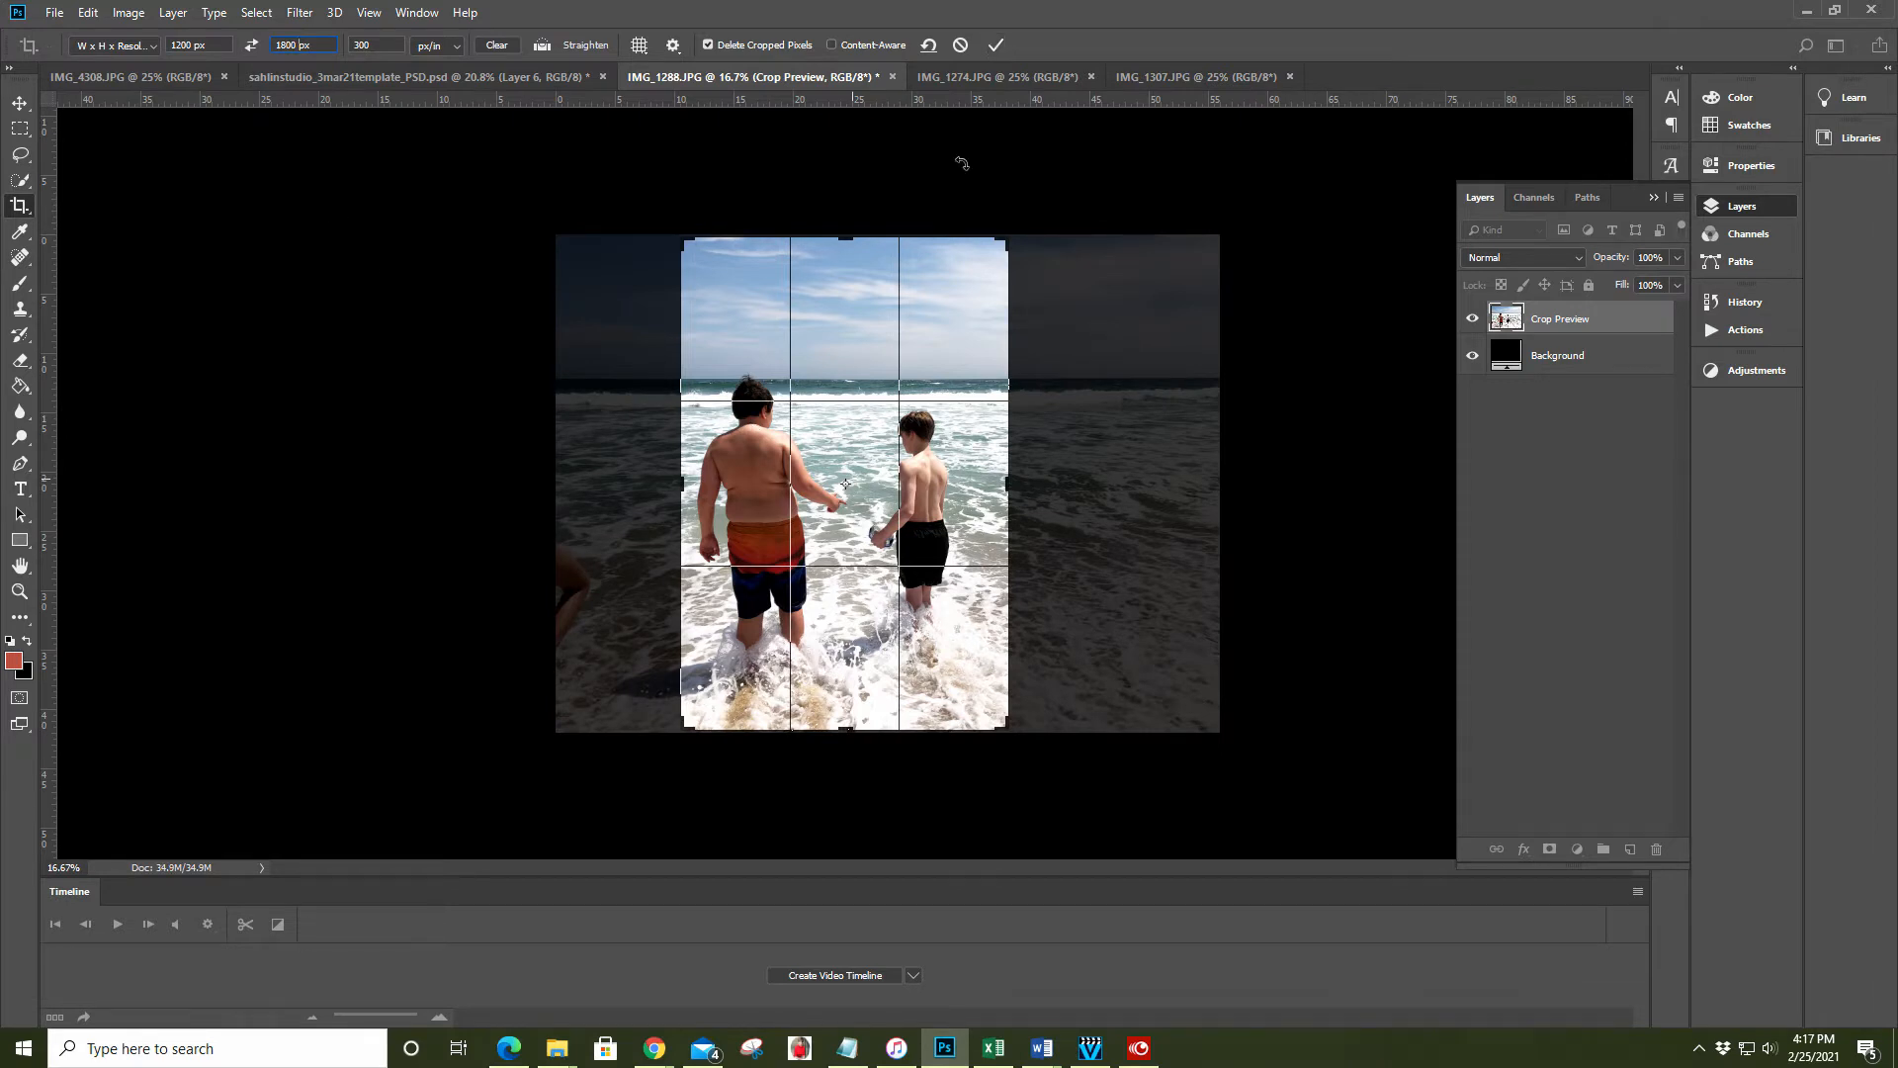
left_click(997, 45)
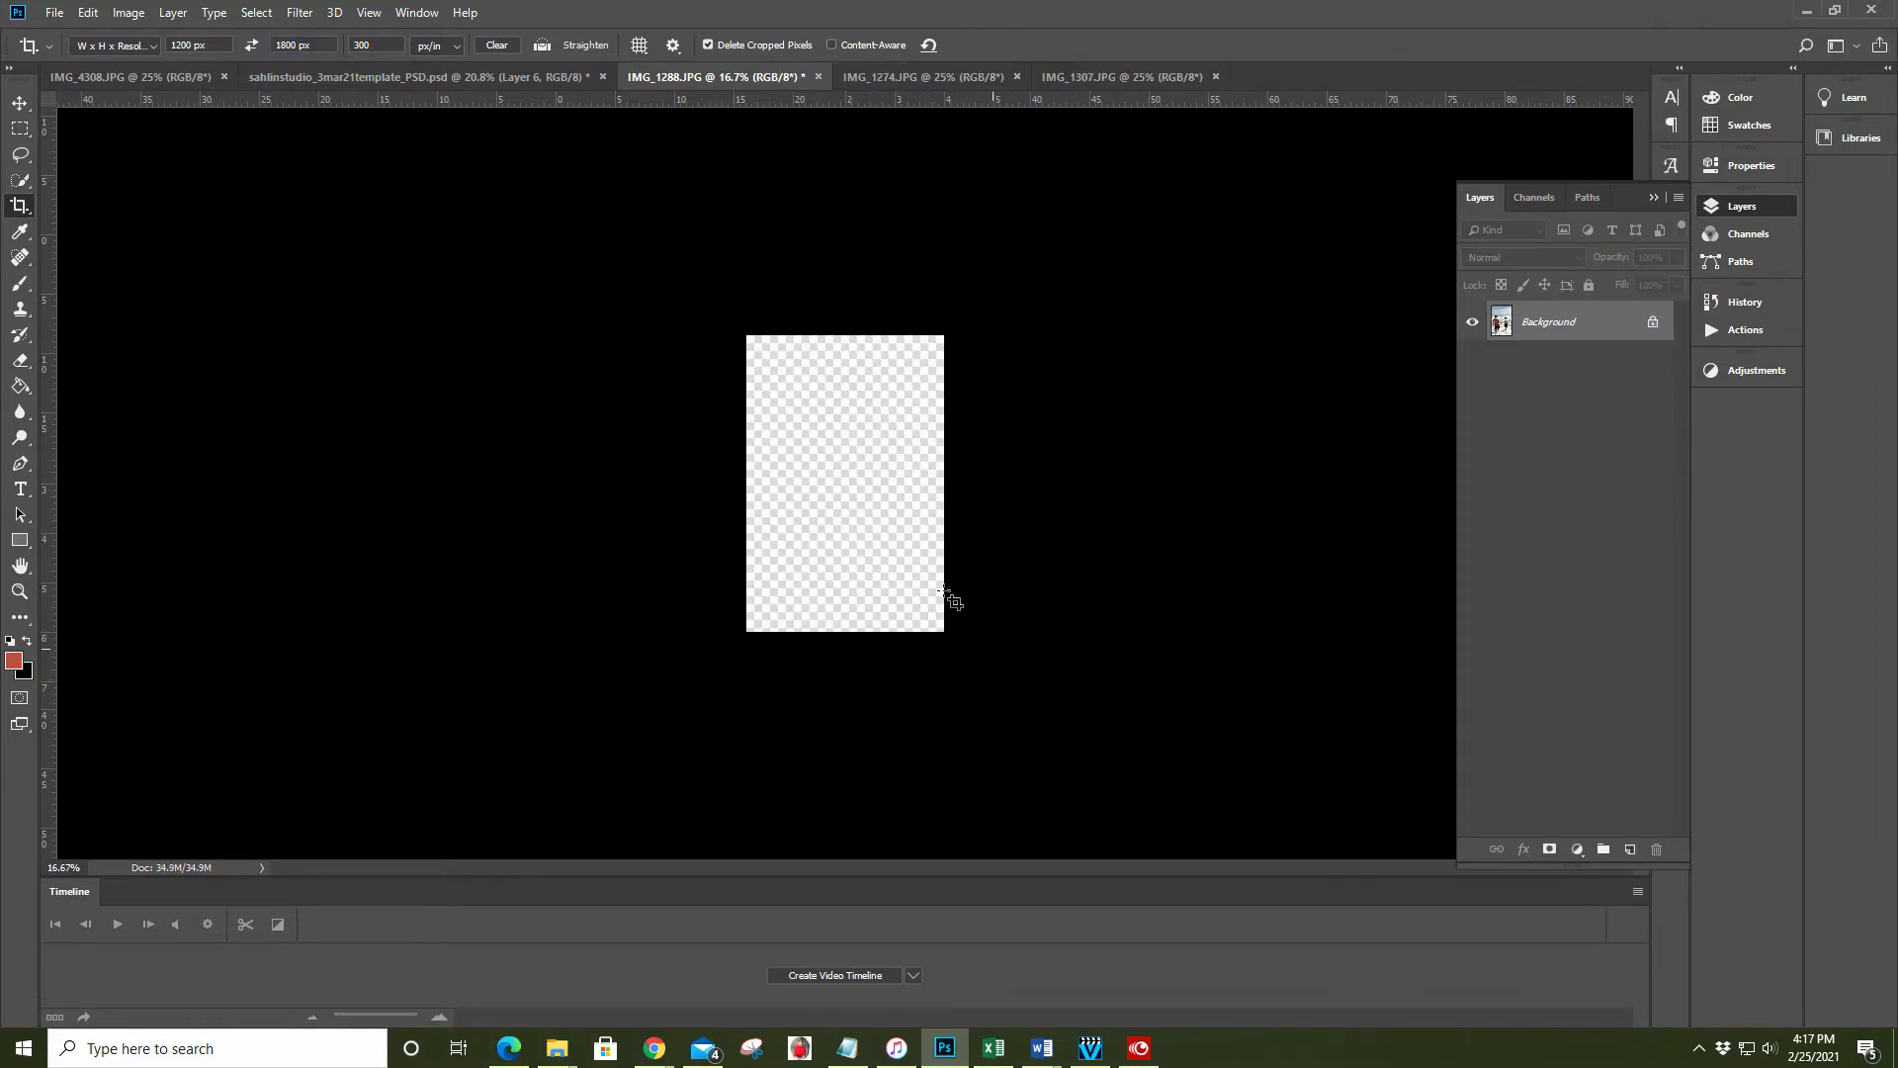
Copy the whole cropped photo and select the tall PHOTO placeholder nearest the camera in the sahlinstudio_3mar21template_PSD.psd template
key("ctrl+a")
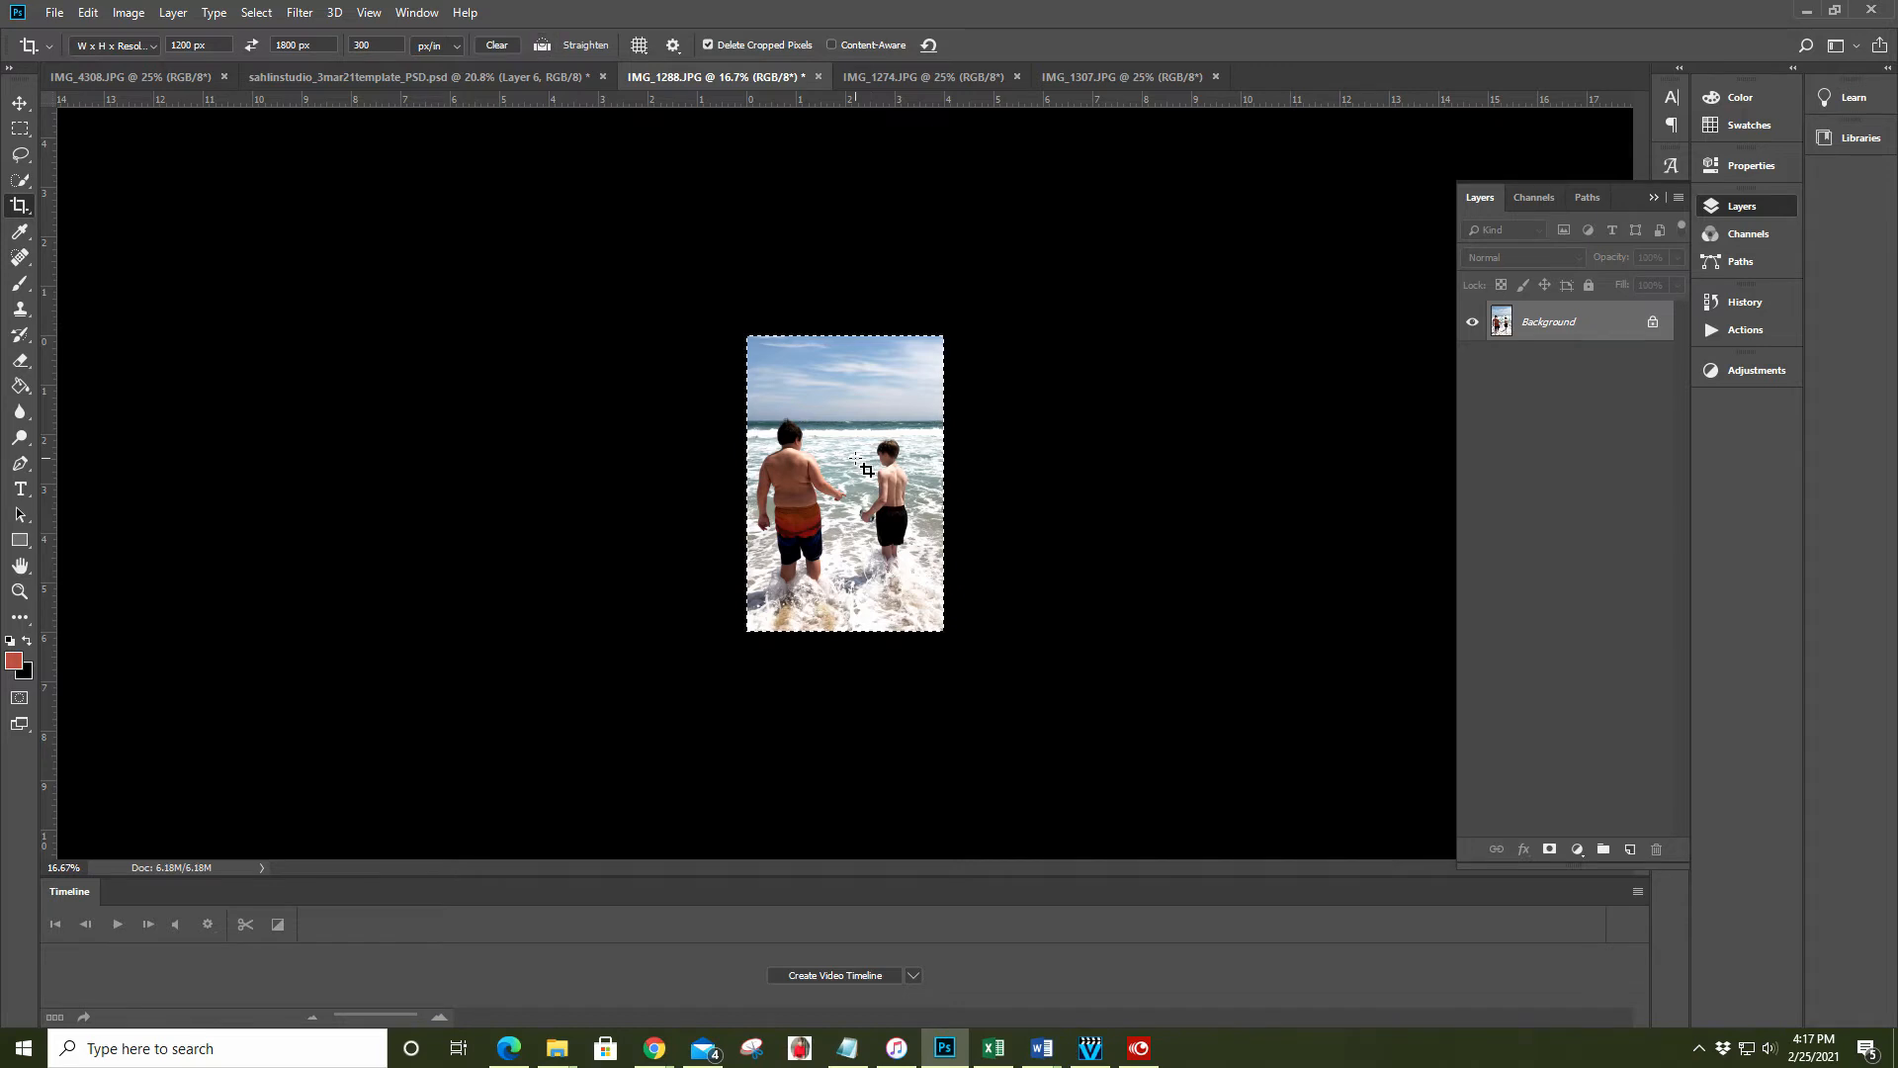
left_click(407, 77)
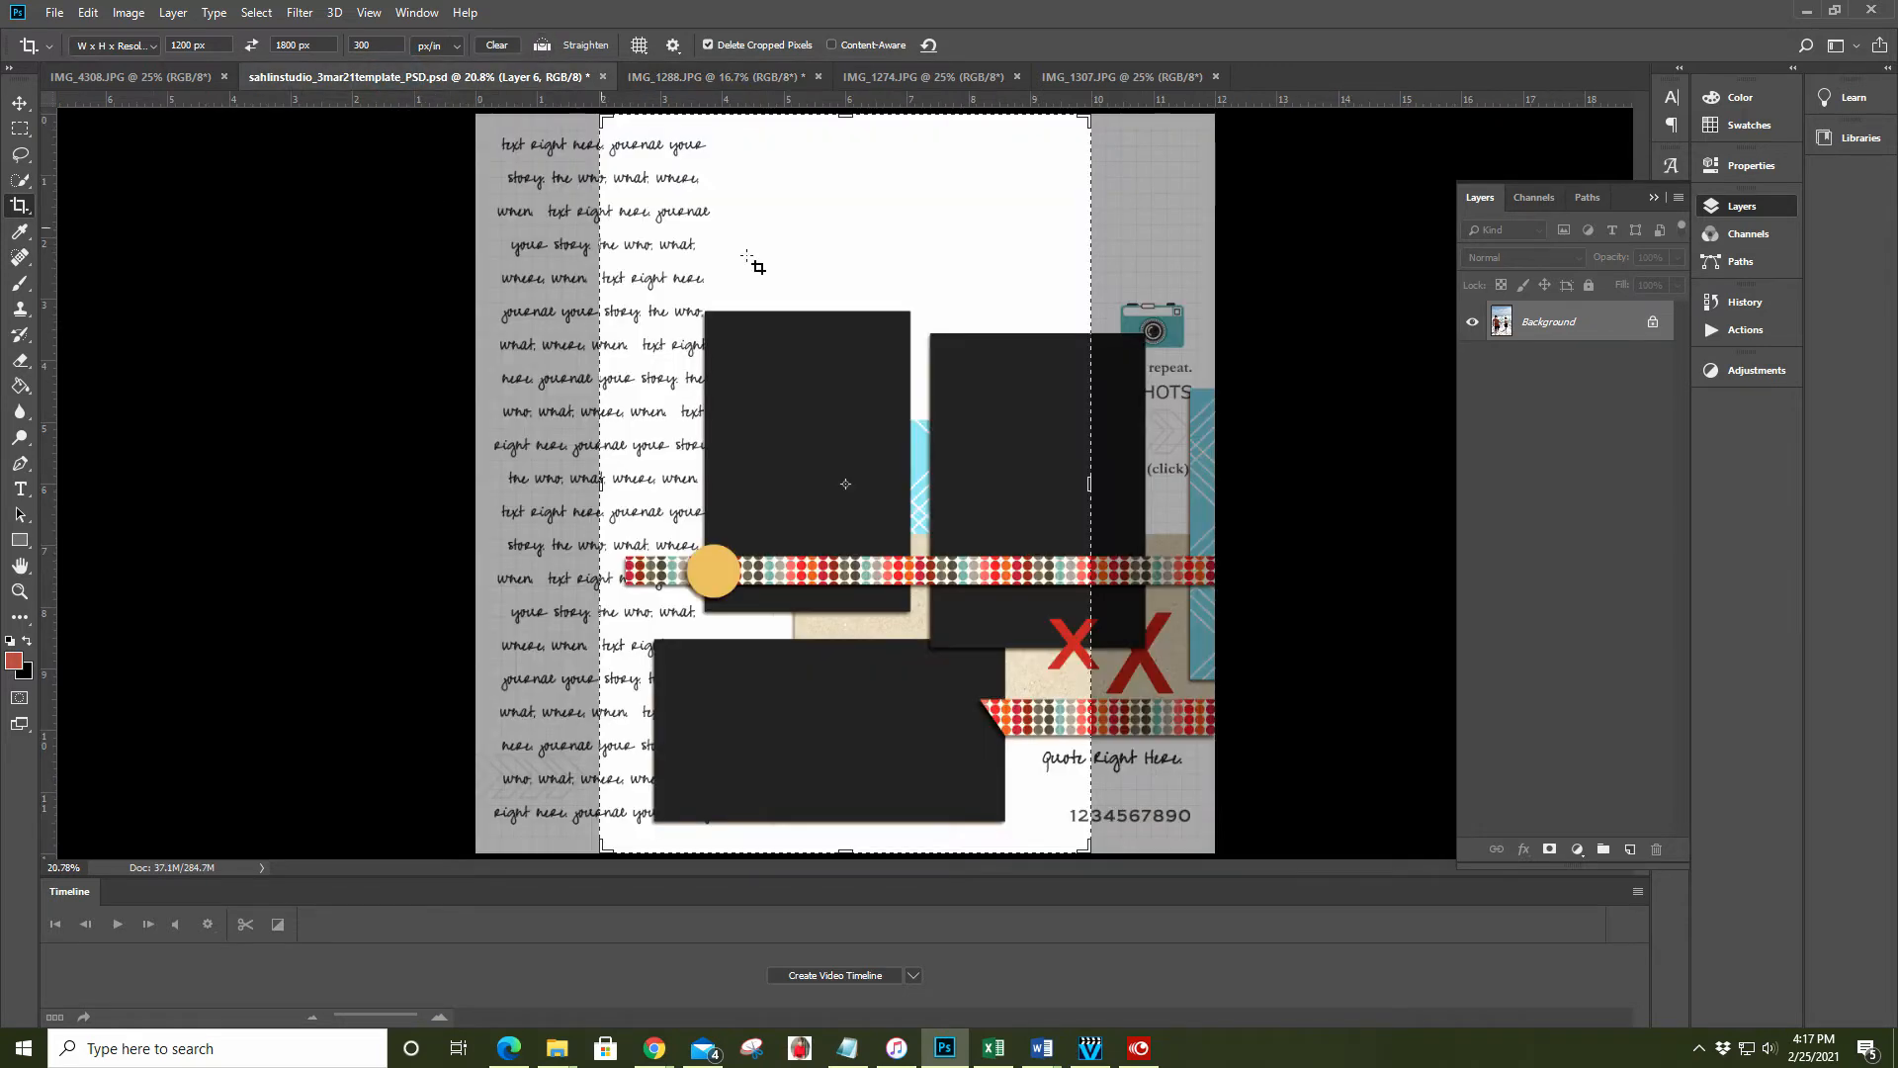
left_click(20, 104)
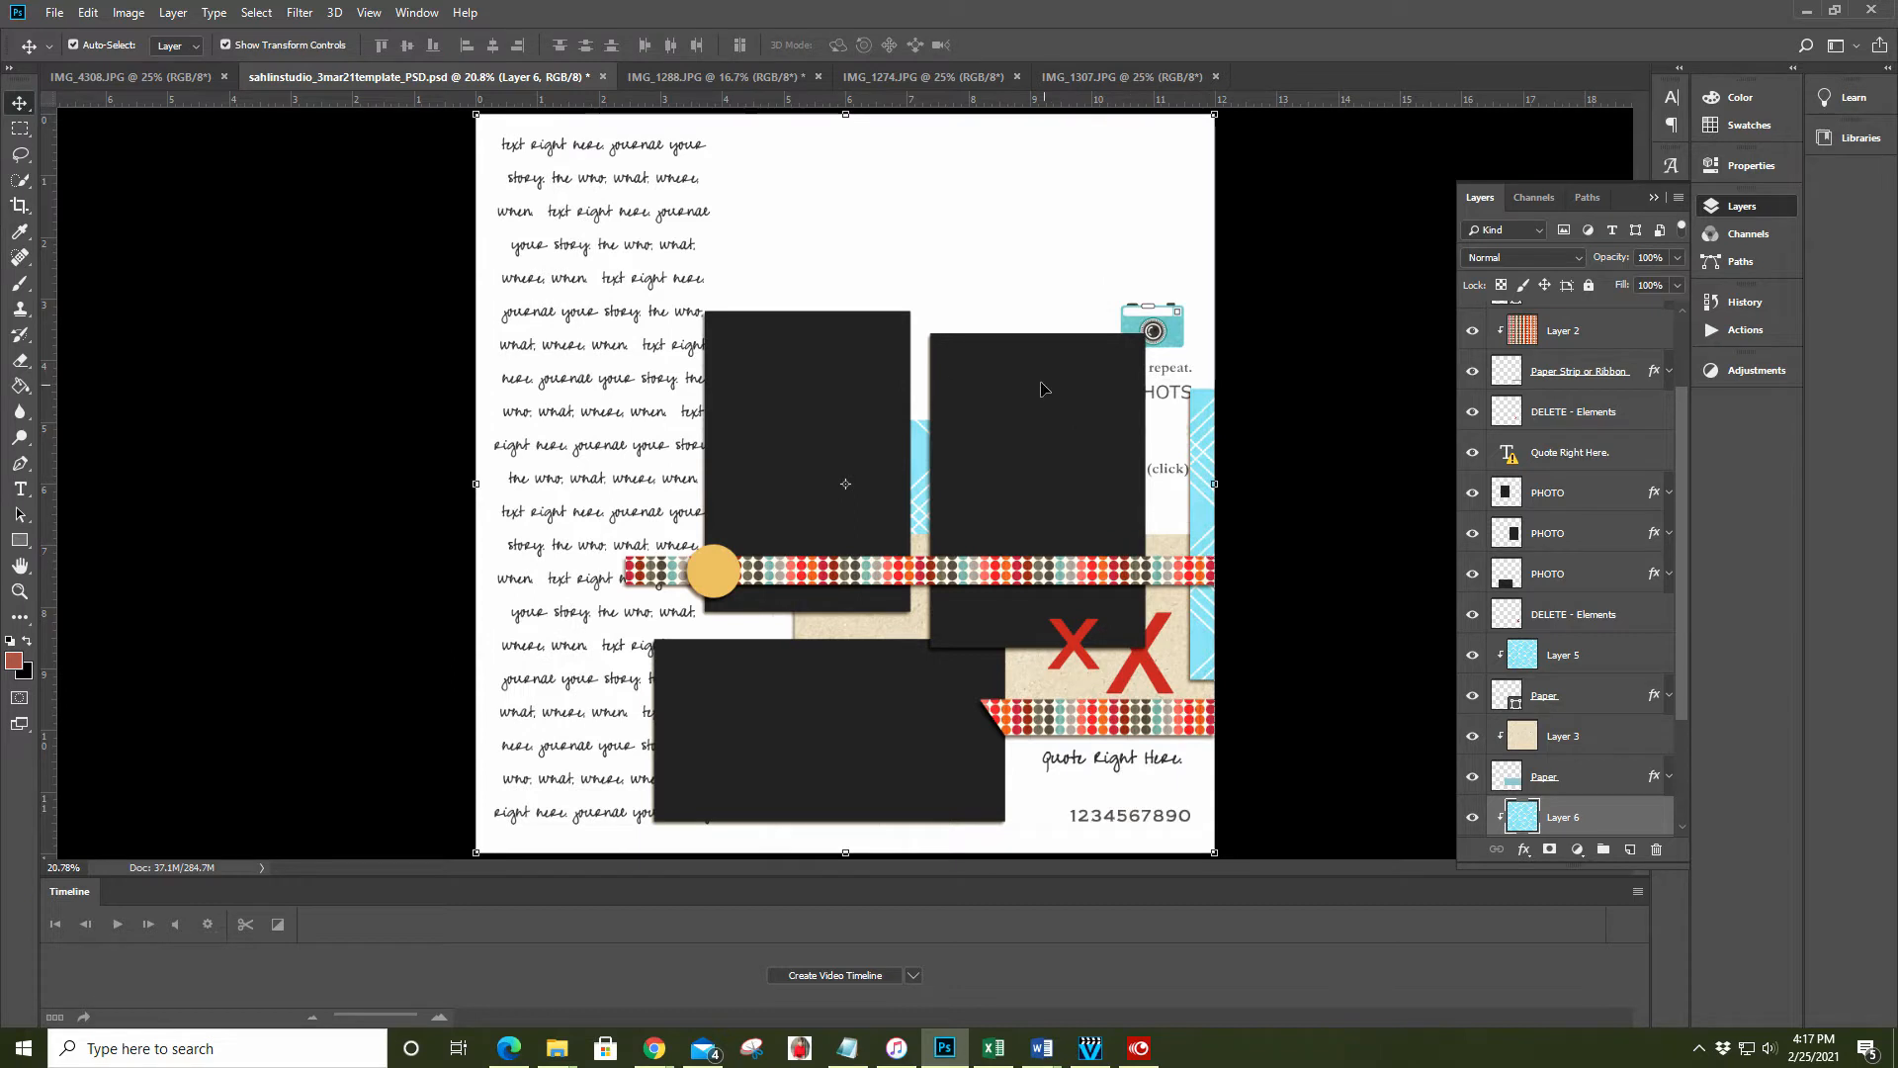
left_click(1043, 388)
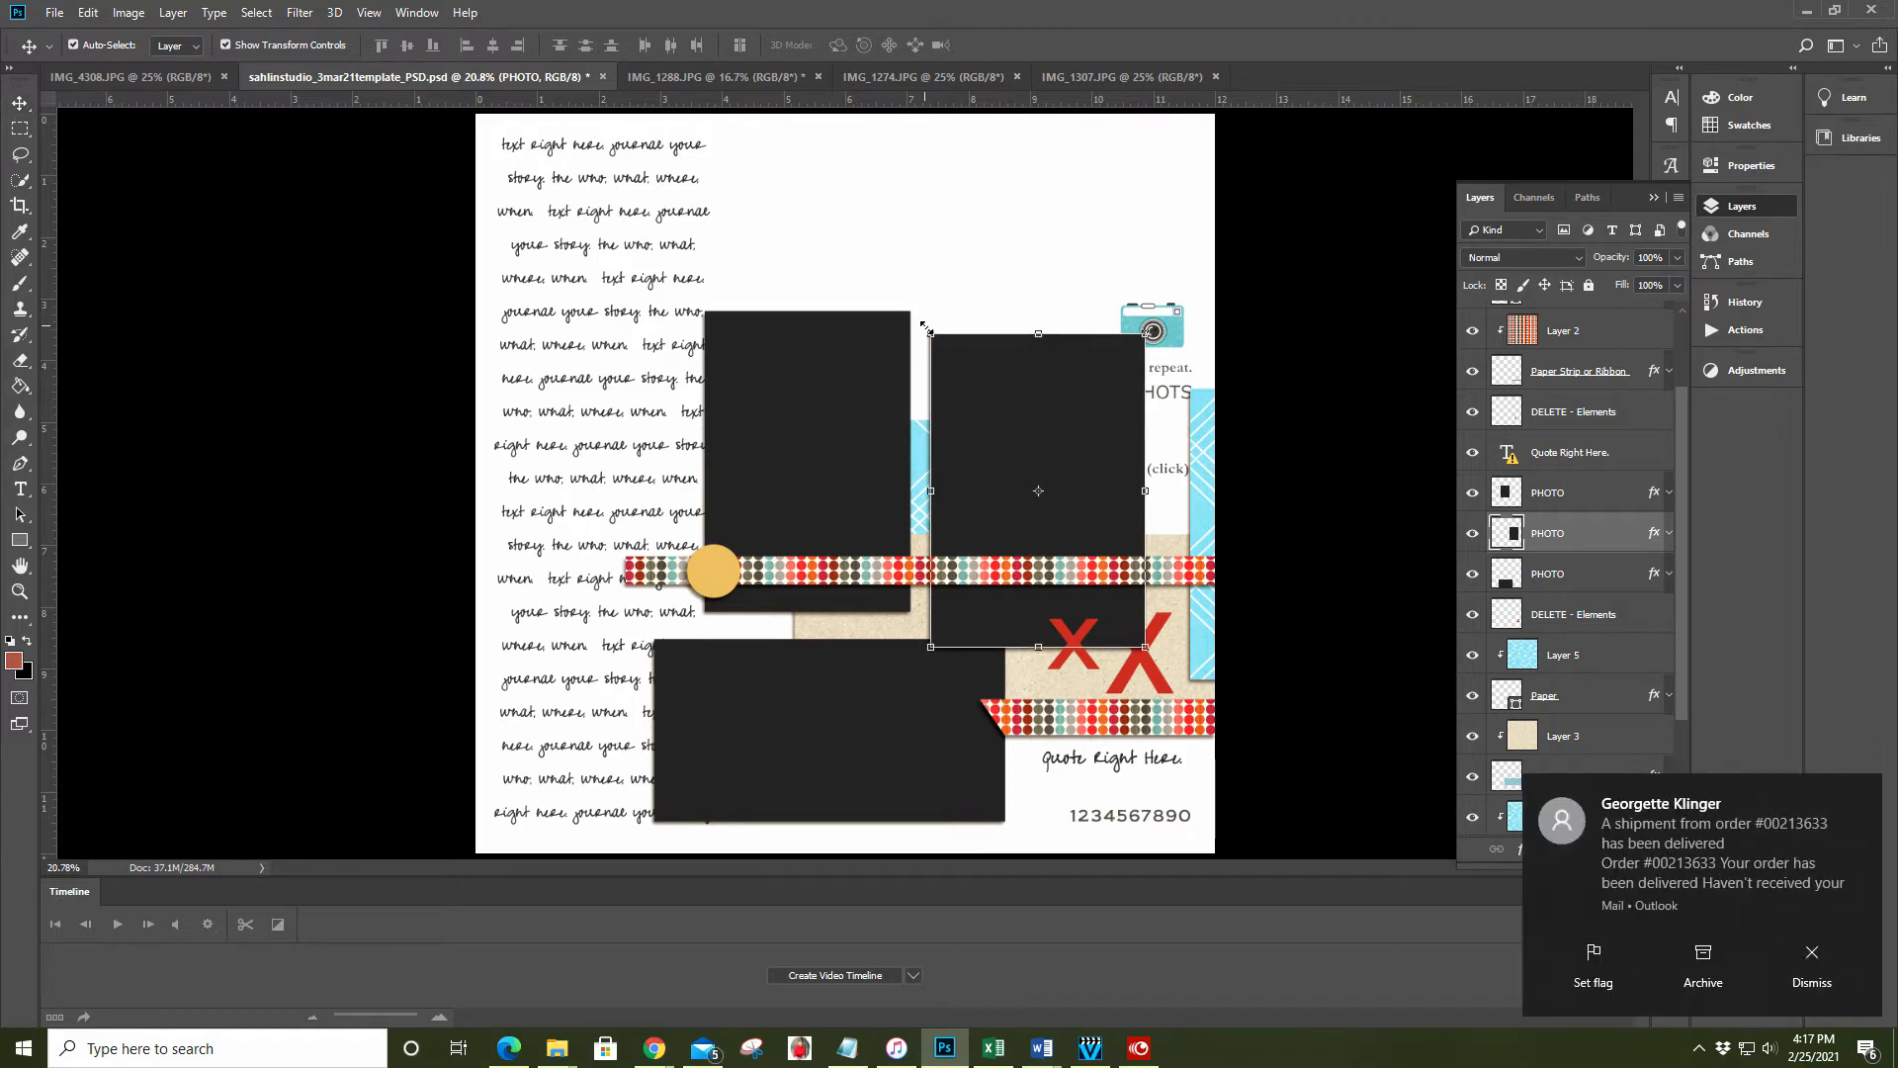
left_click_drag(926, 327, 926, 325)
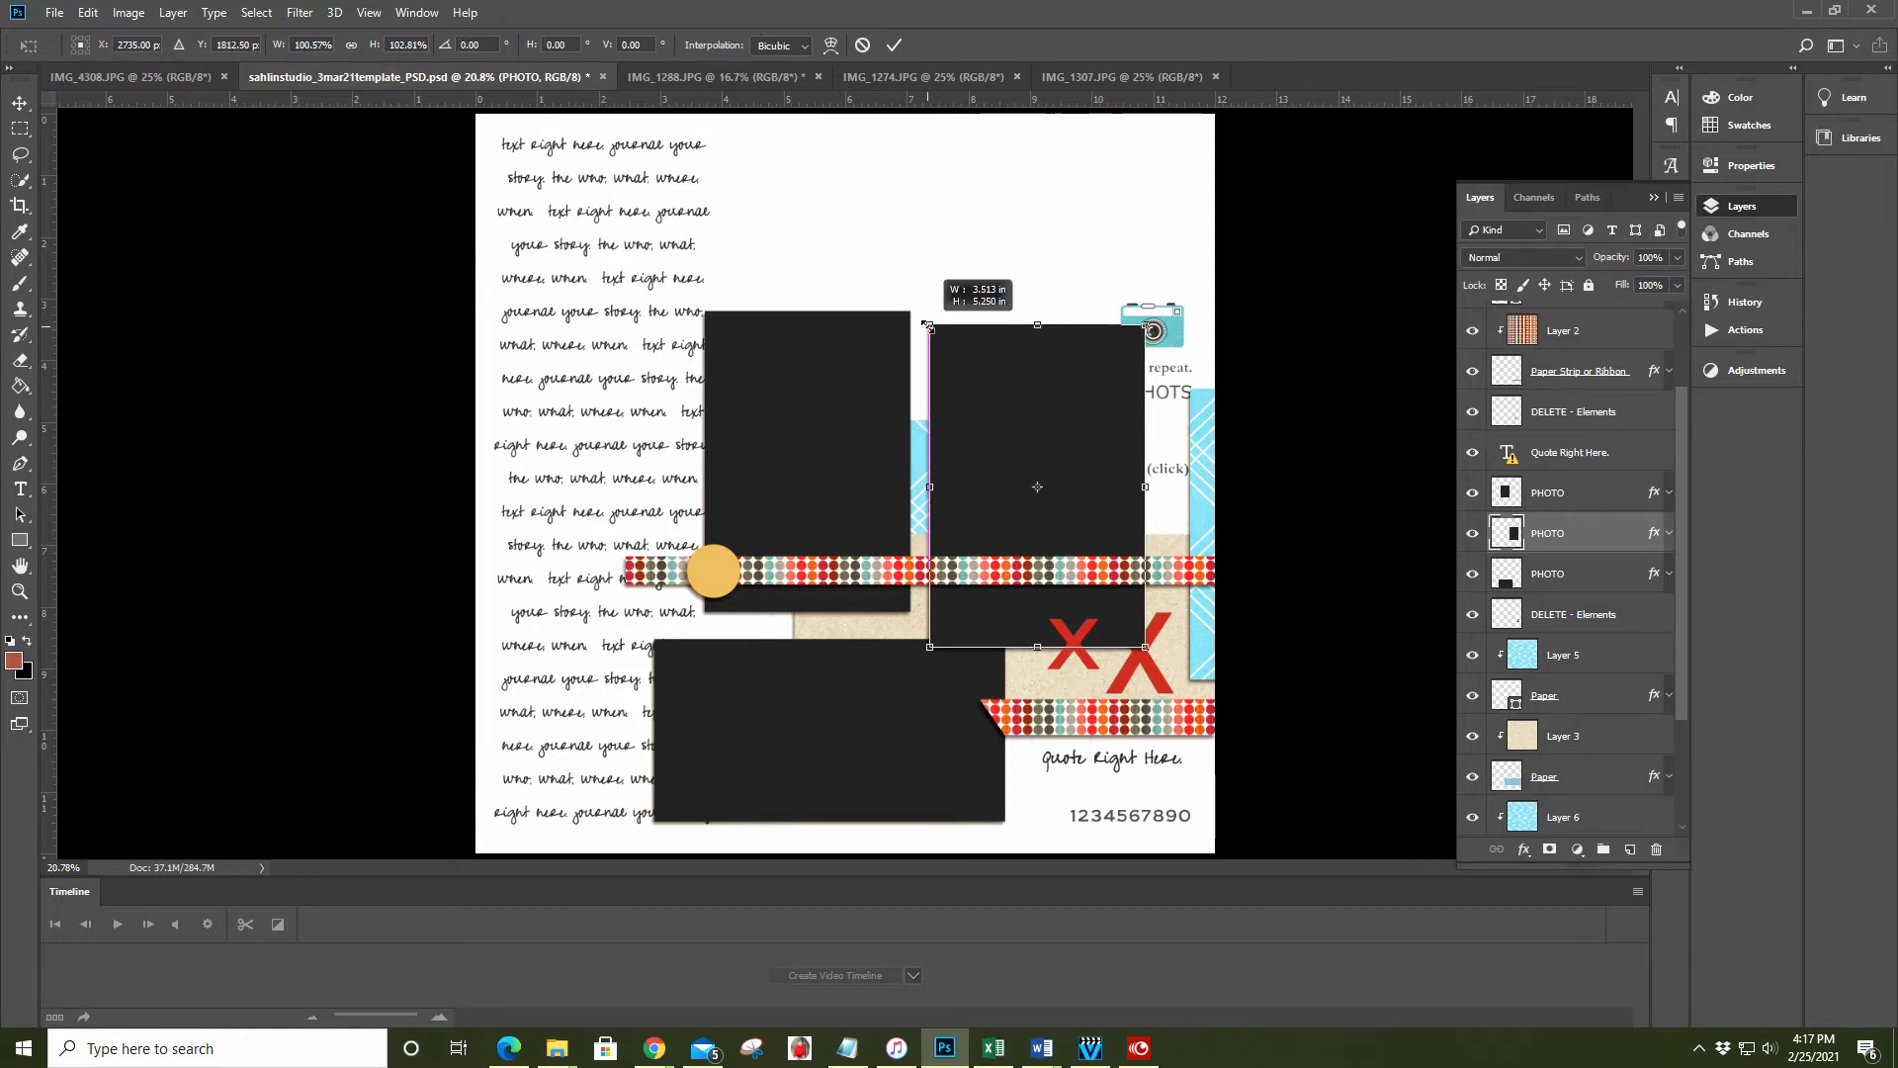
left_click_drag(927, 324, 927, 325)
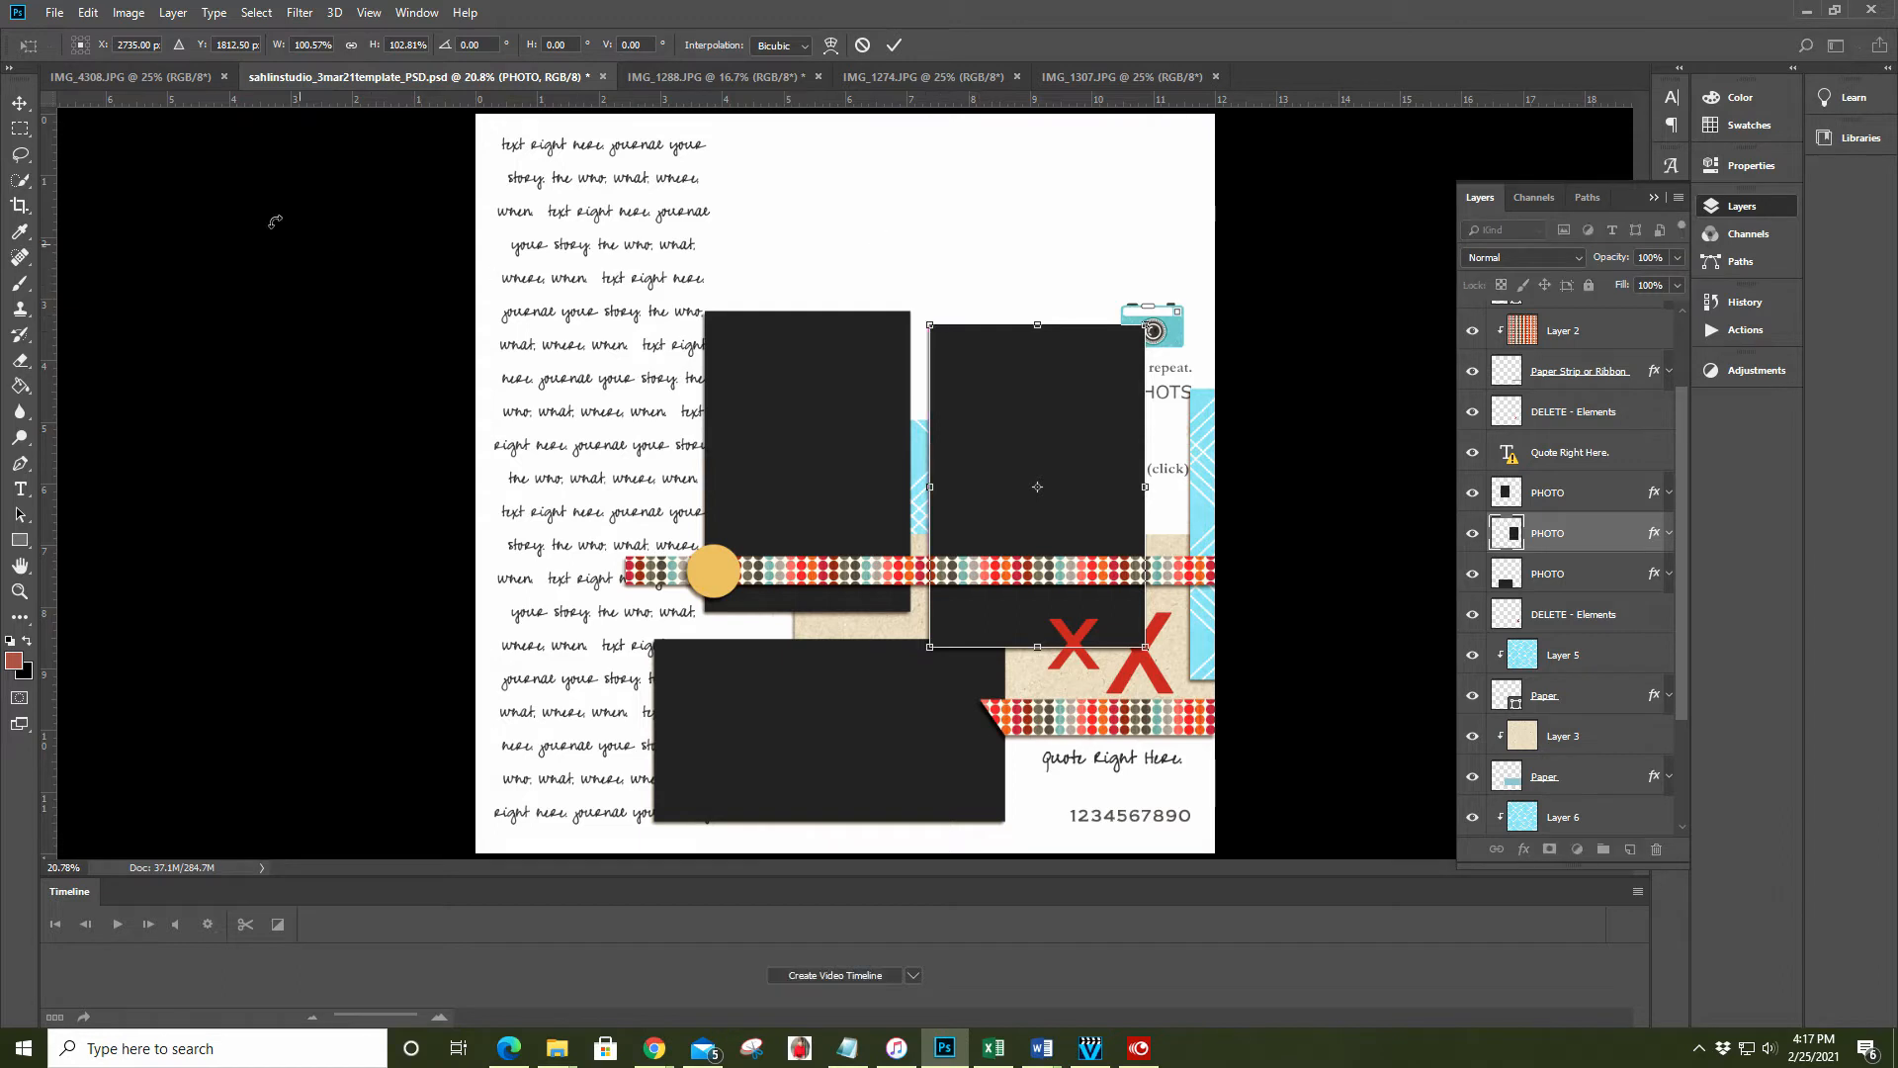
left_click(861, 45)
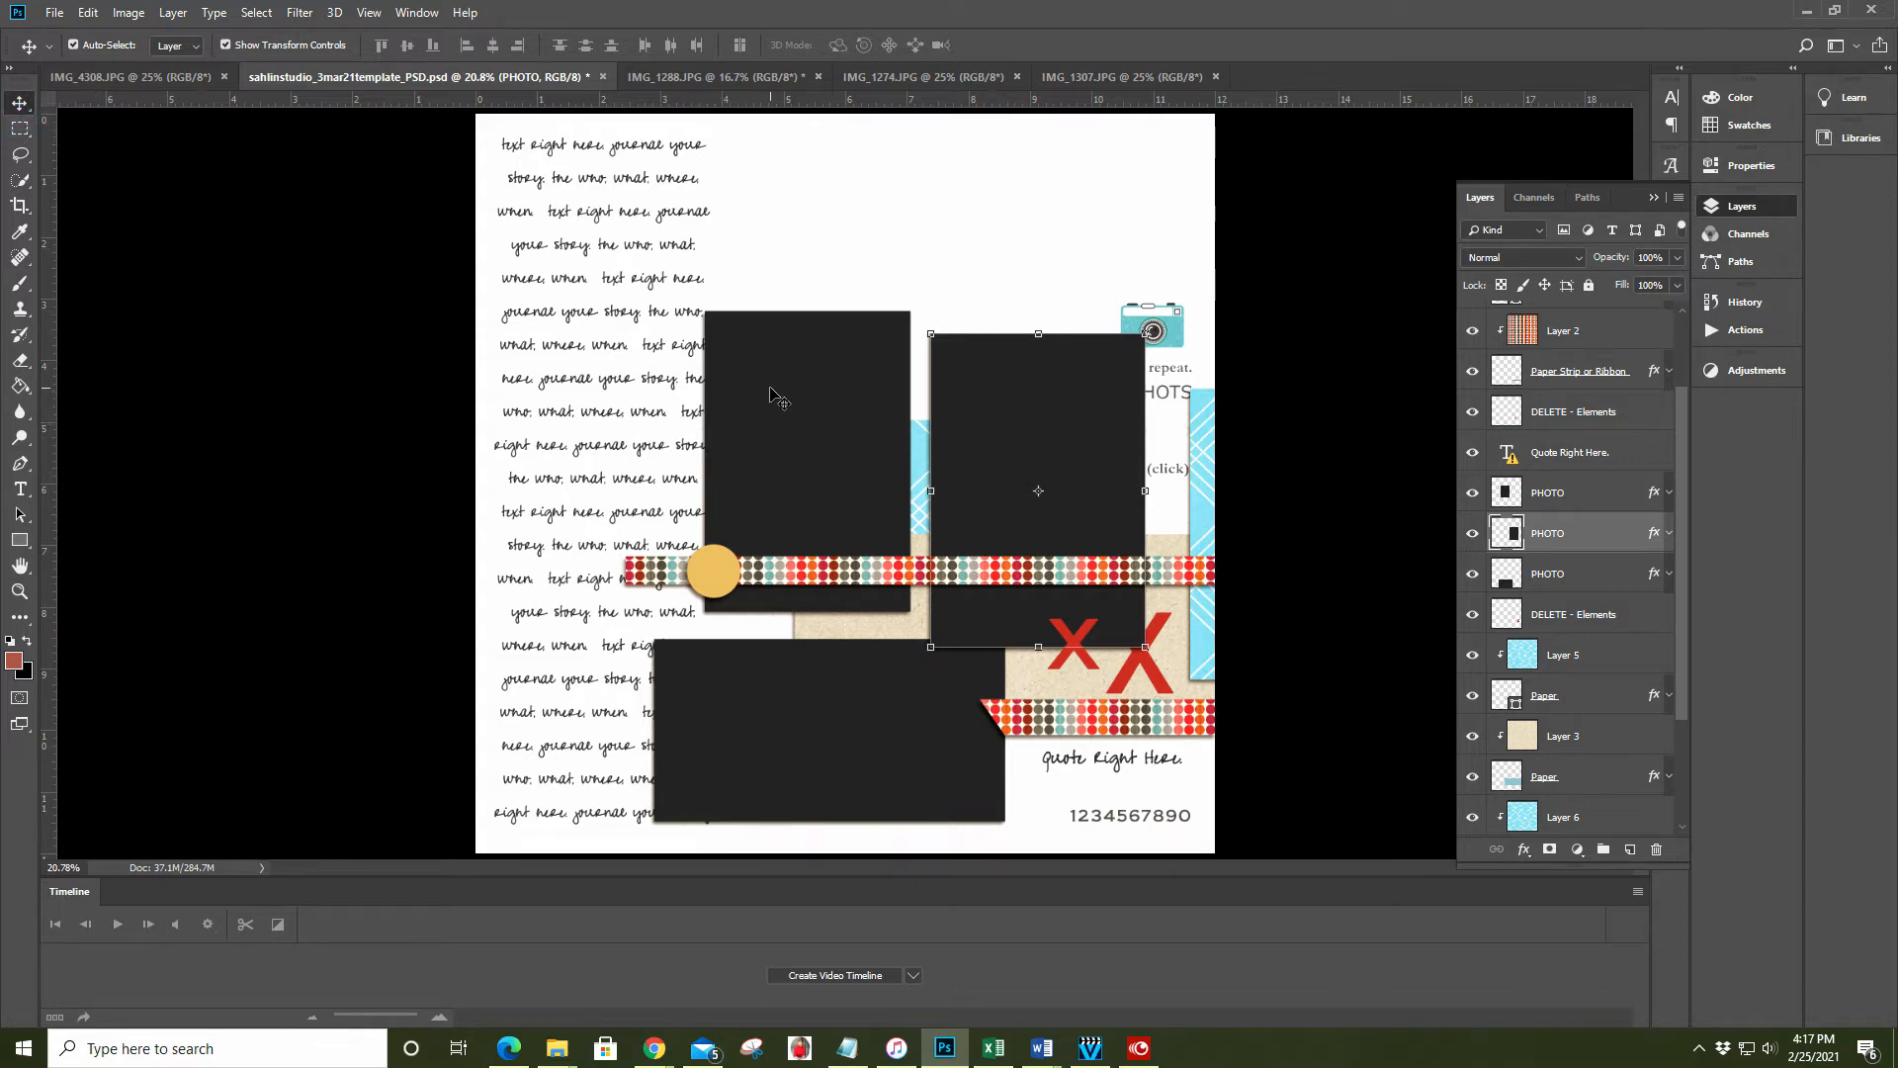
Paste the cropped beach photo, position it over the tall placeholder beside the camera, and clip it to that PHOTO layer
key("ctrl+v")
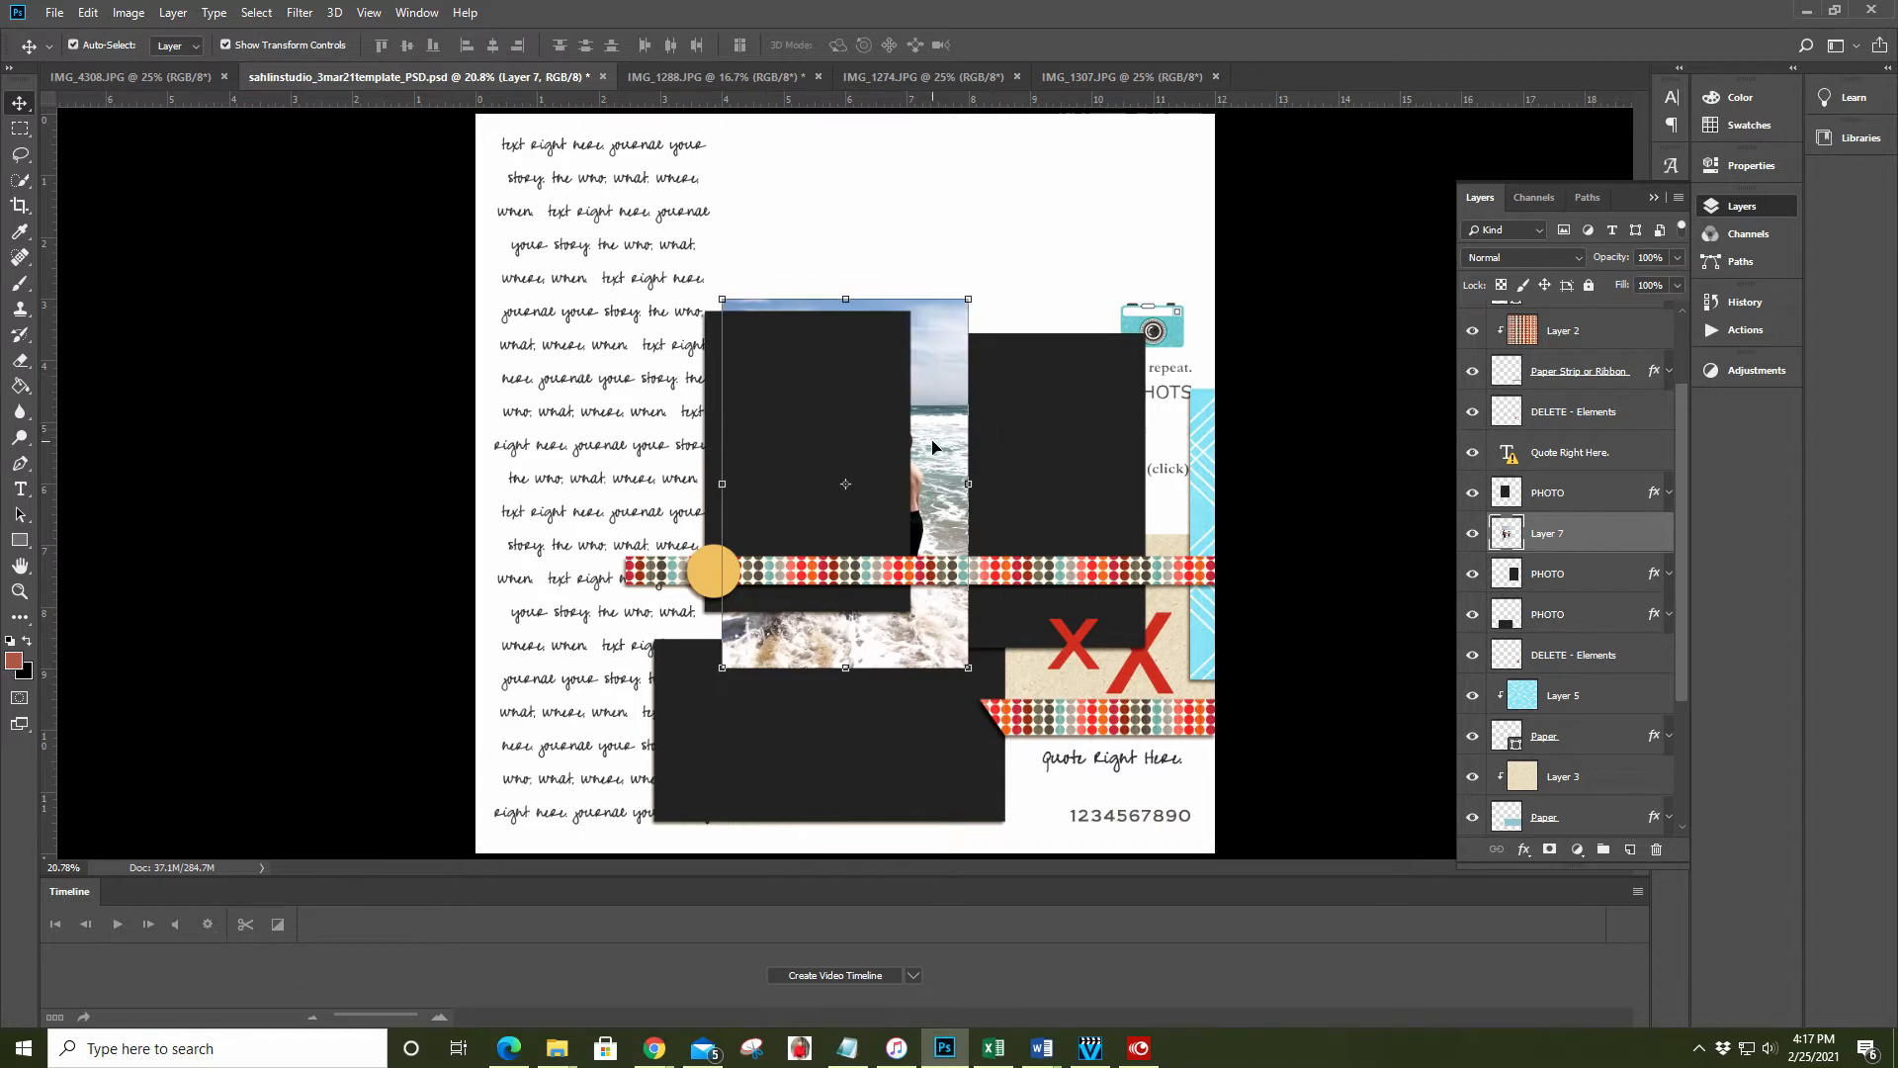
left_click_drag(933, 447, 1353, 518)
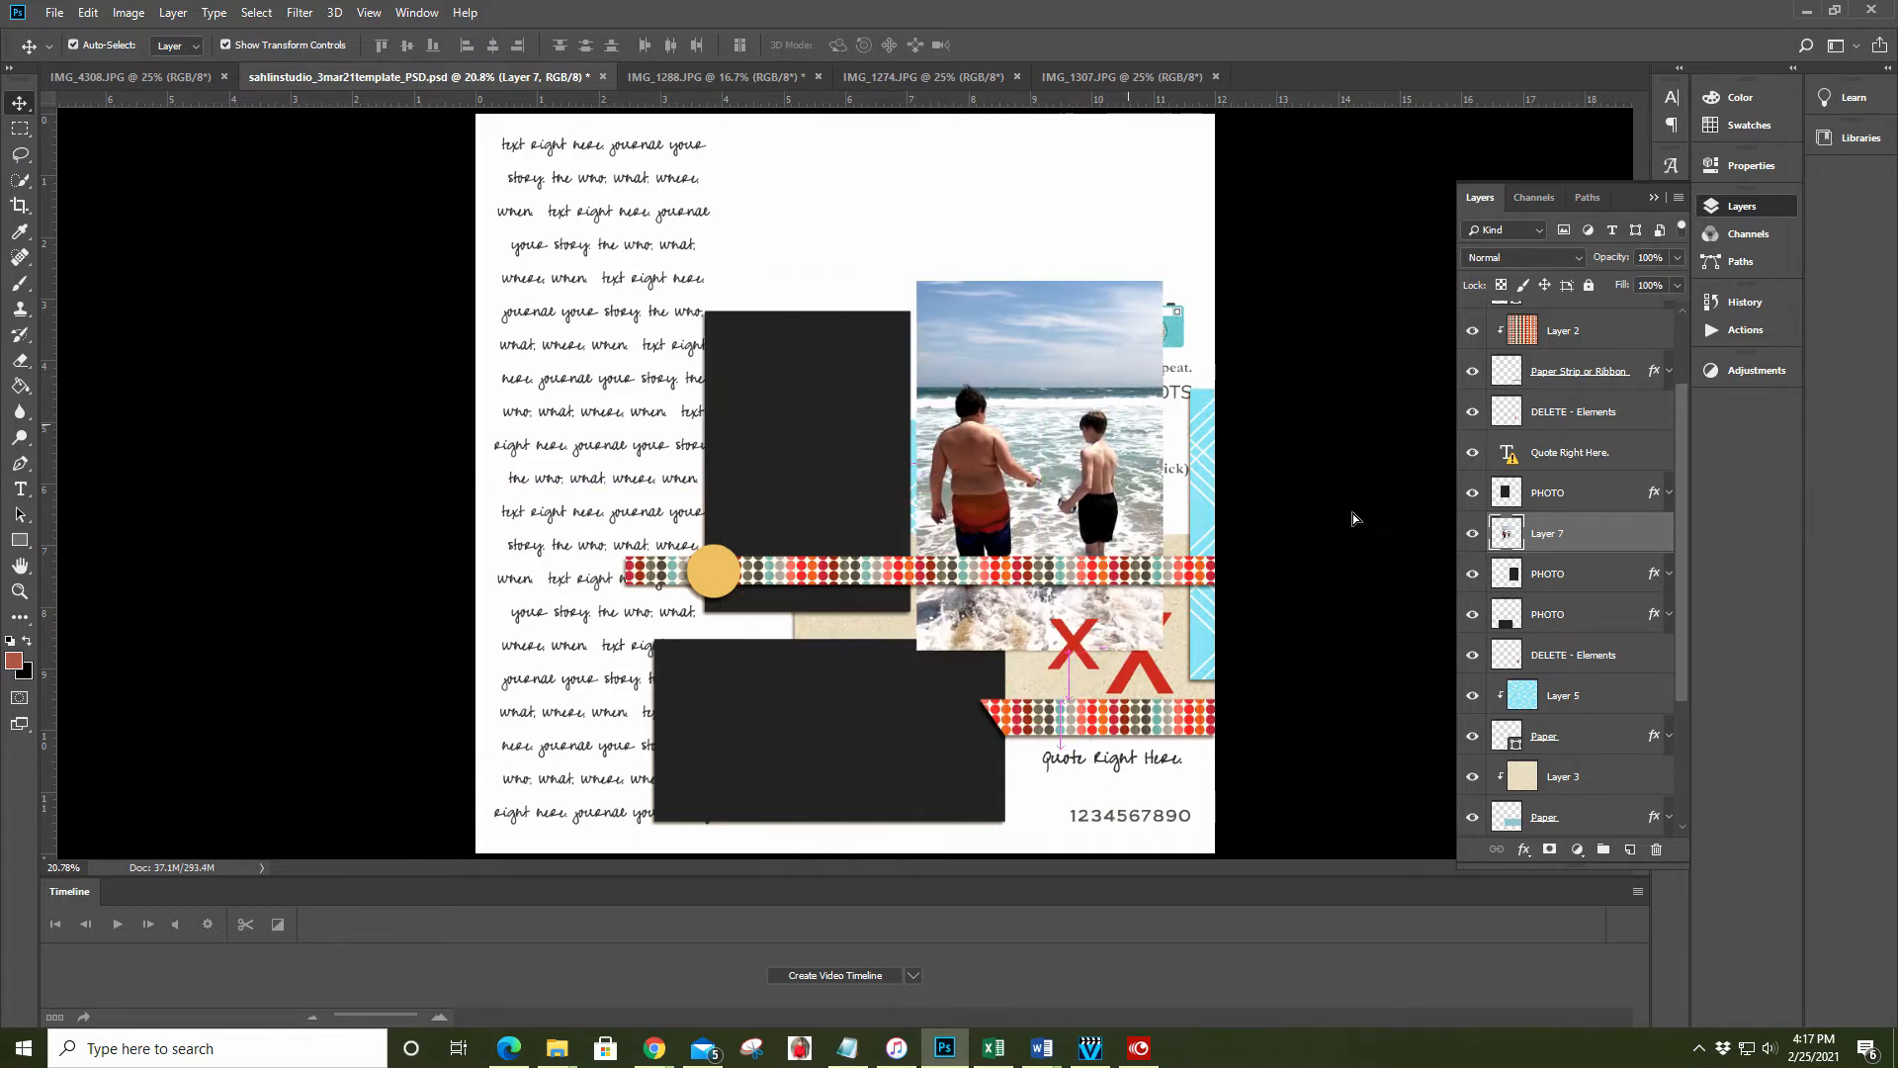
right_click(1562, 534)
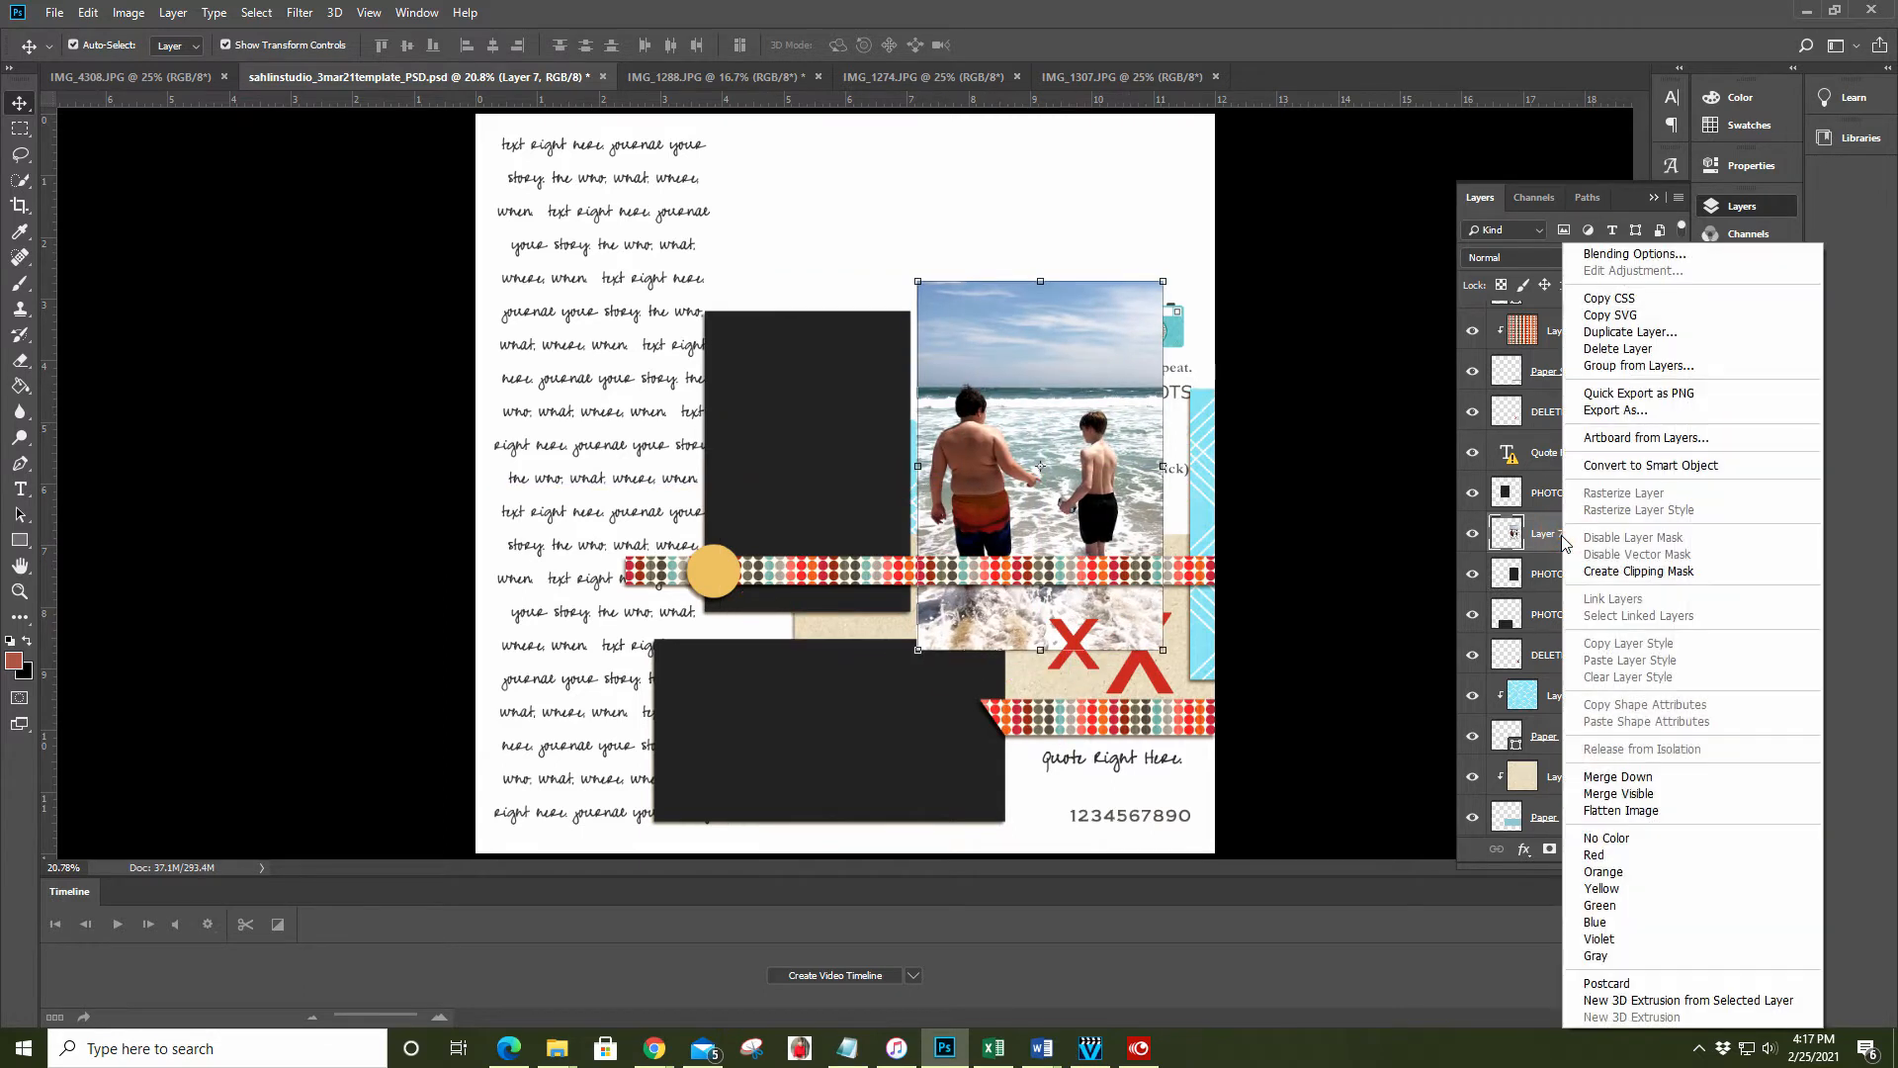
left_click(1610, 572)
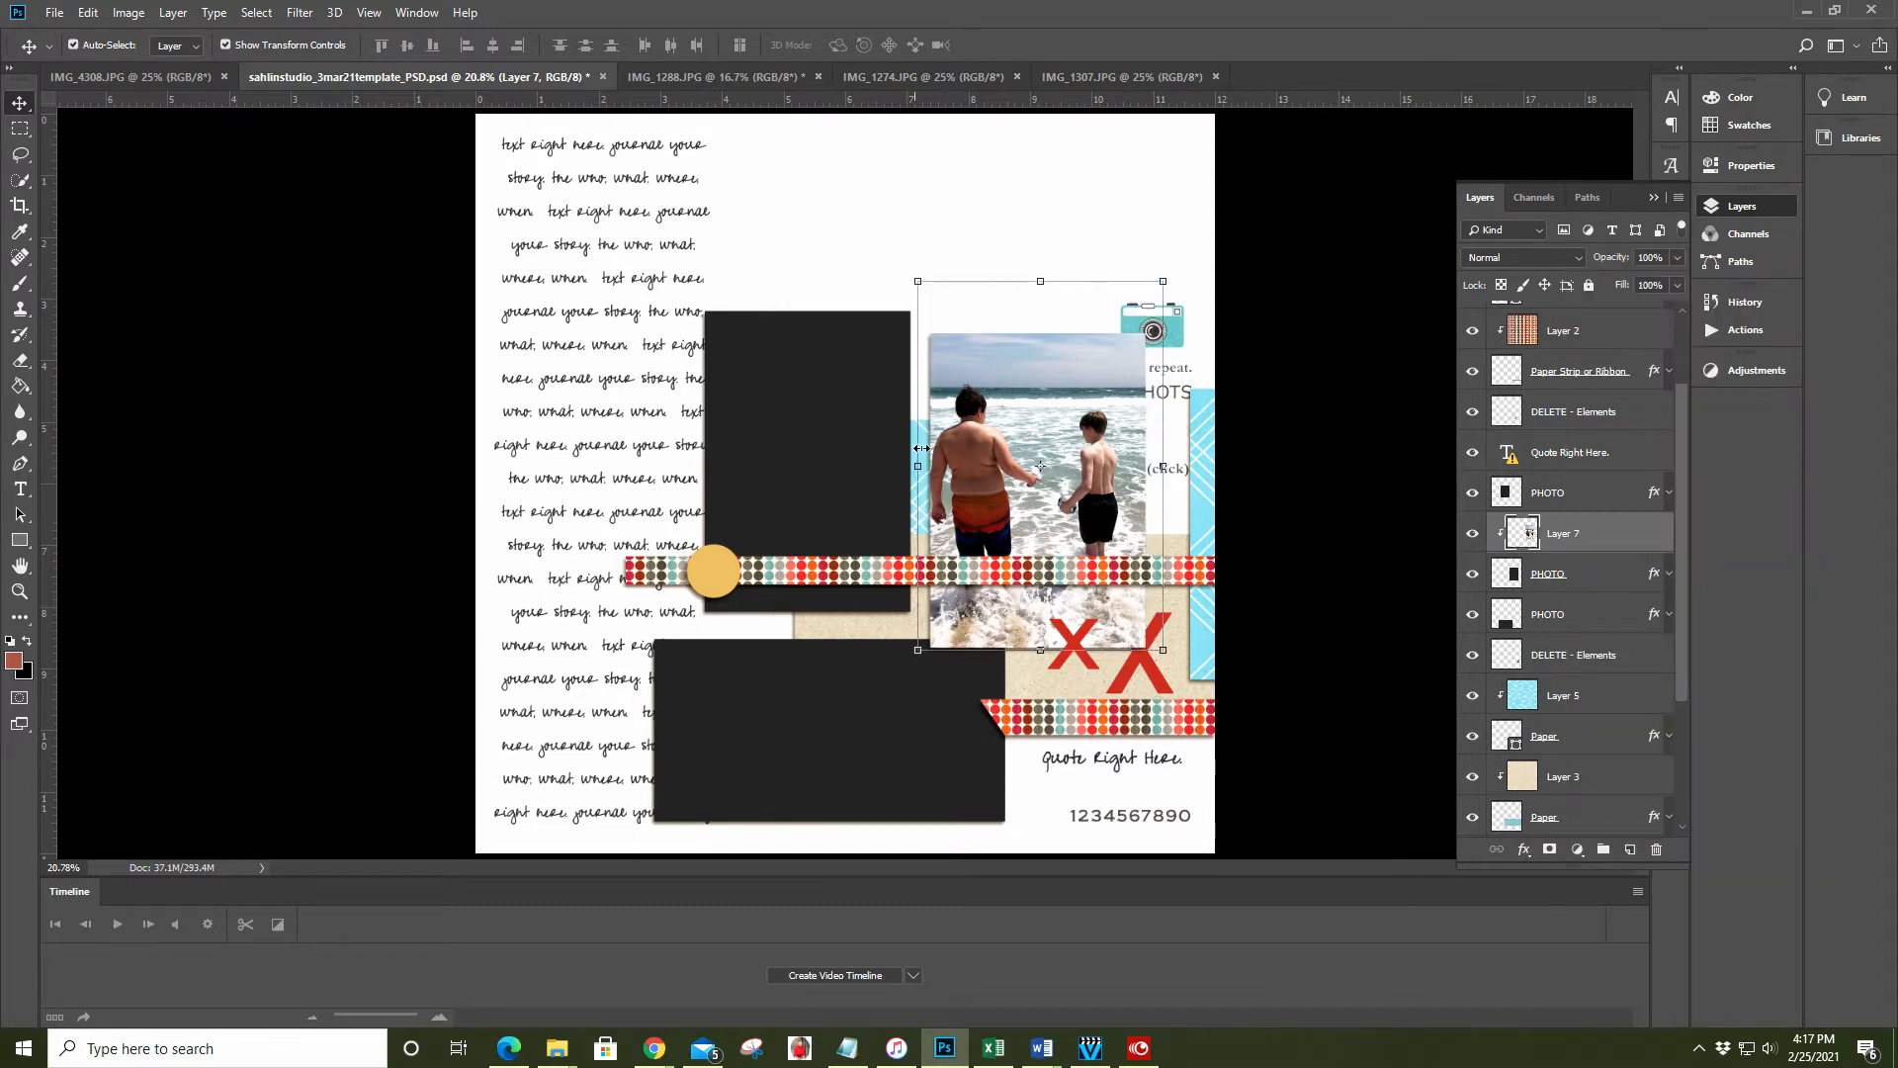
Scale the clipped photo proportionally to about 91.7% so it just covers its placeholder
left_click_drag(917, 283, 926, 293)
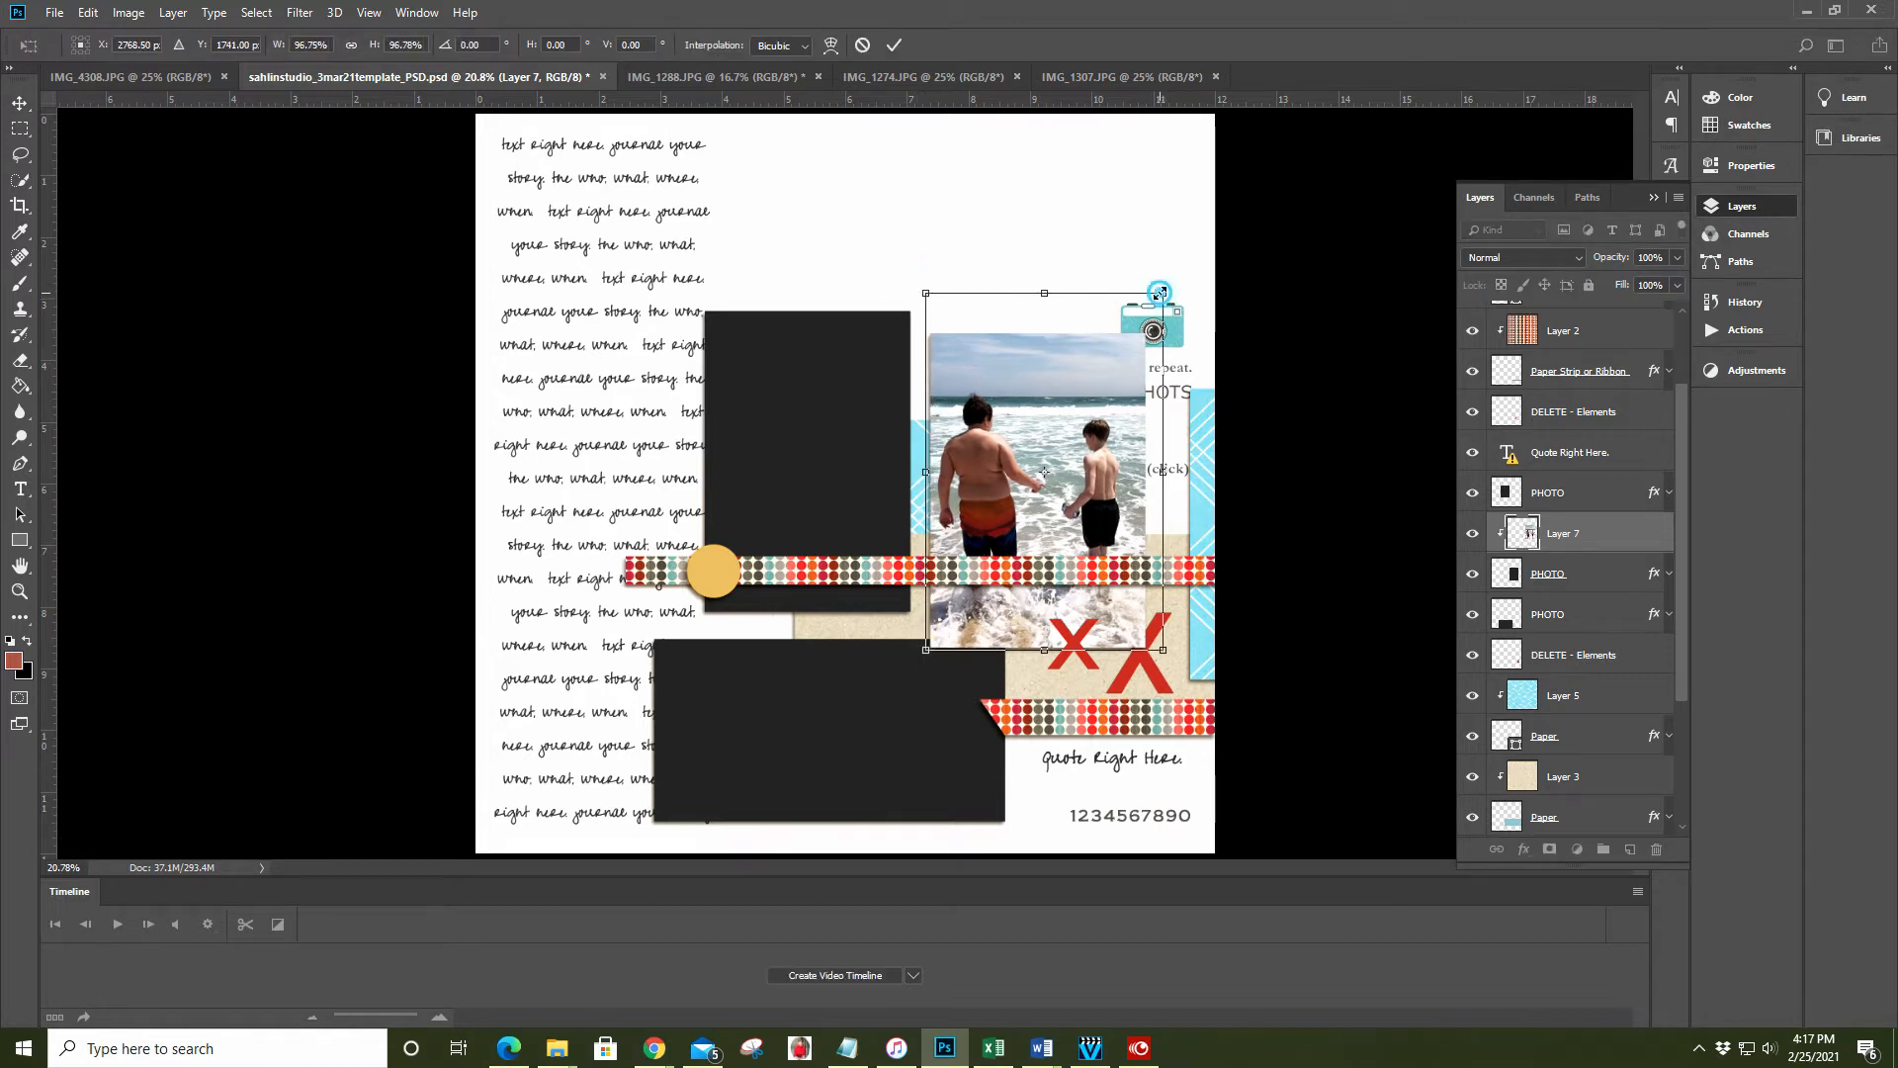
left_click_drag(1163, 294, 1149, 311)
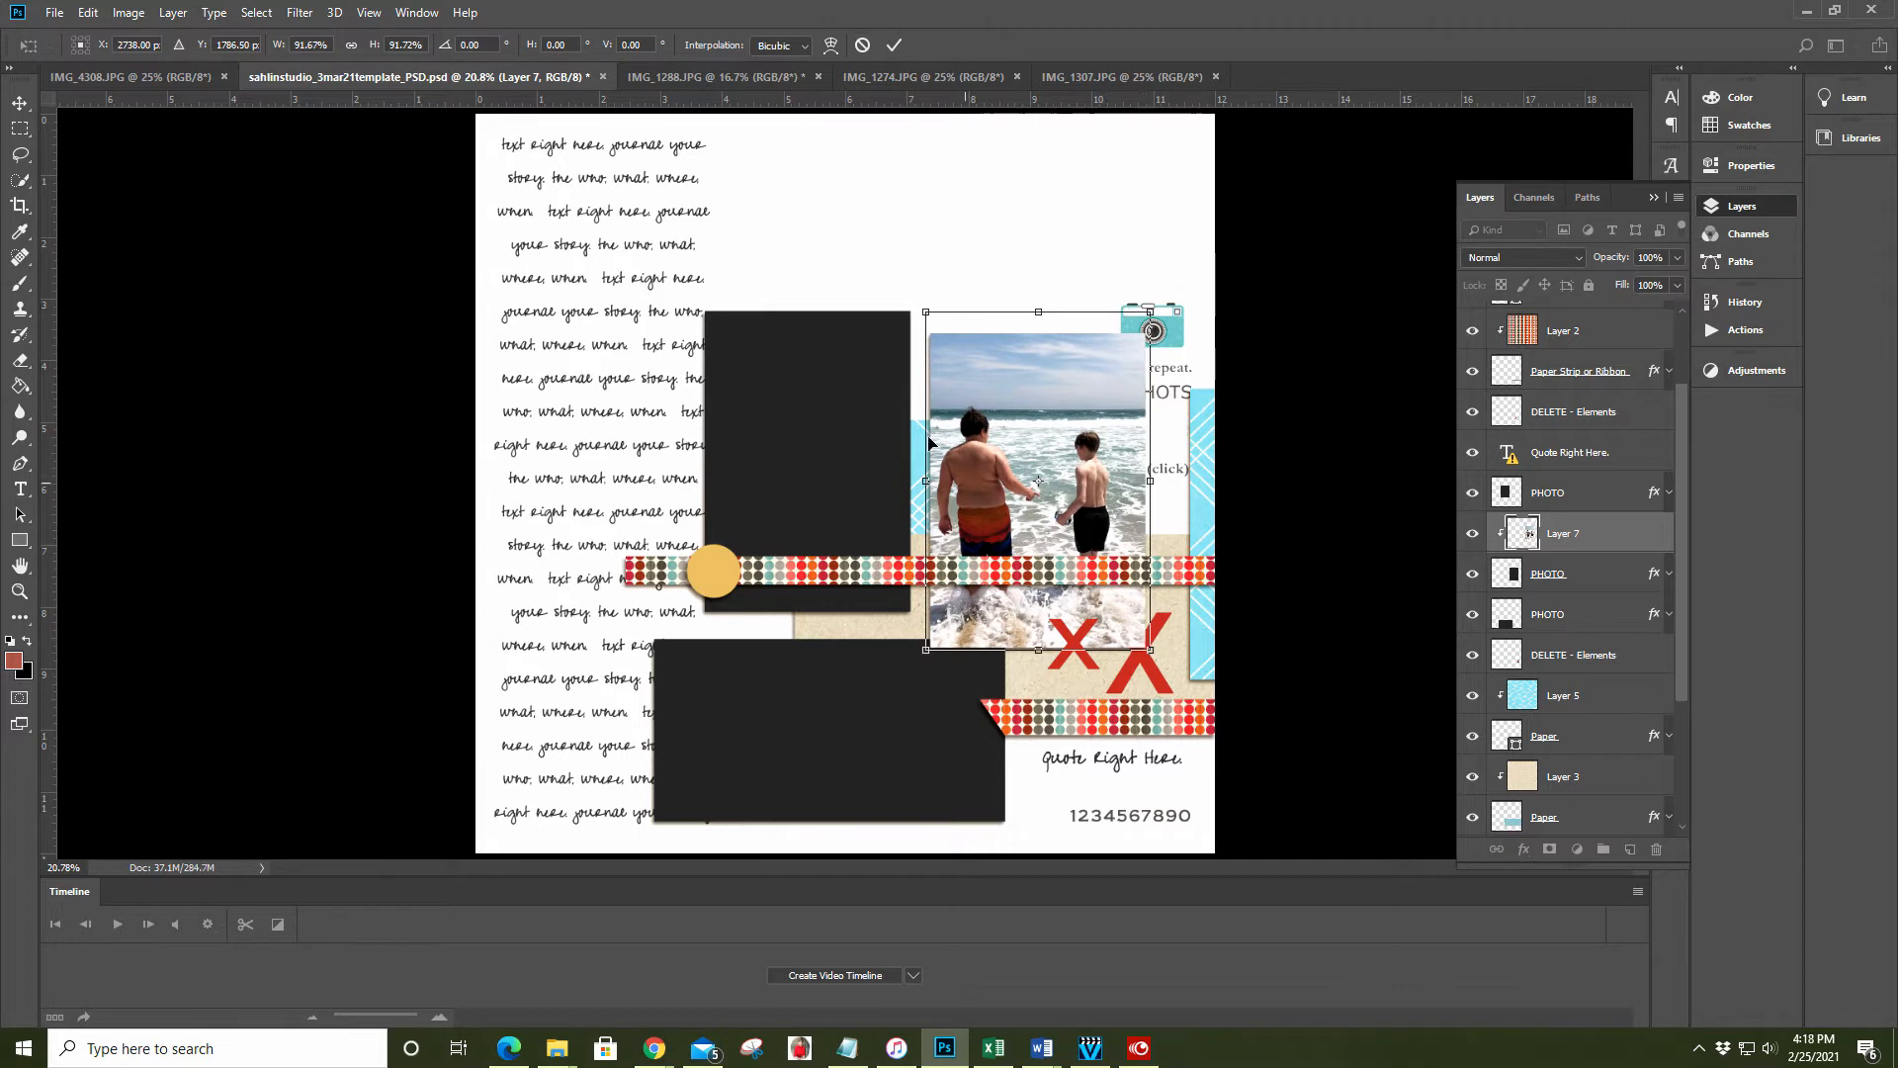
left_click(894, 45)
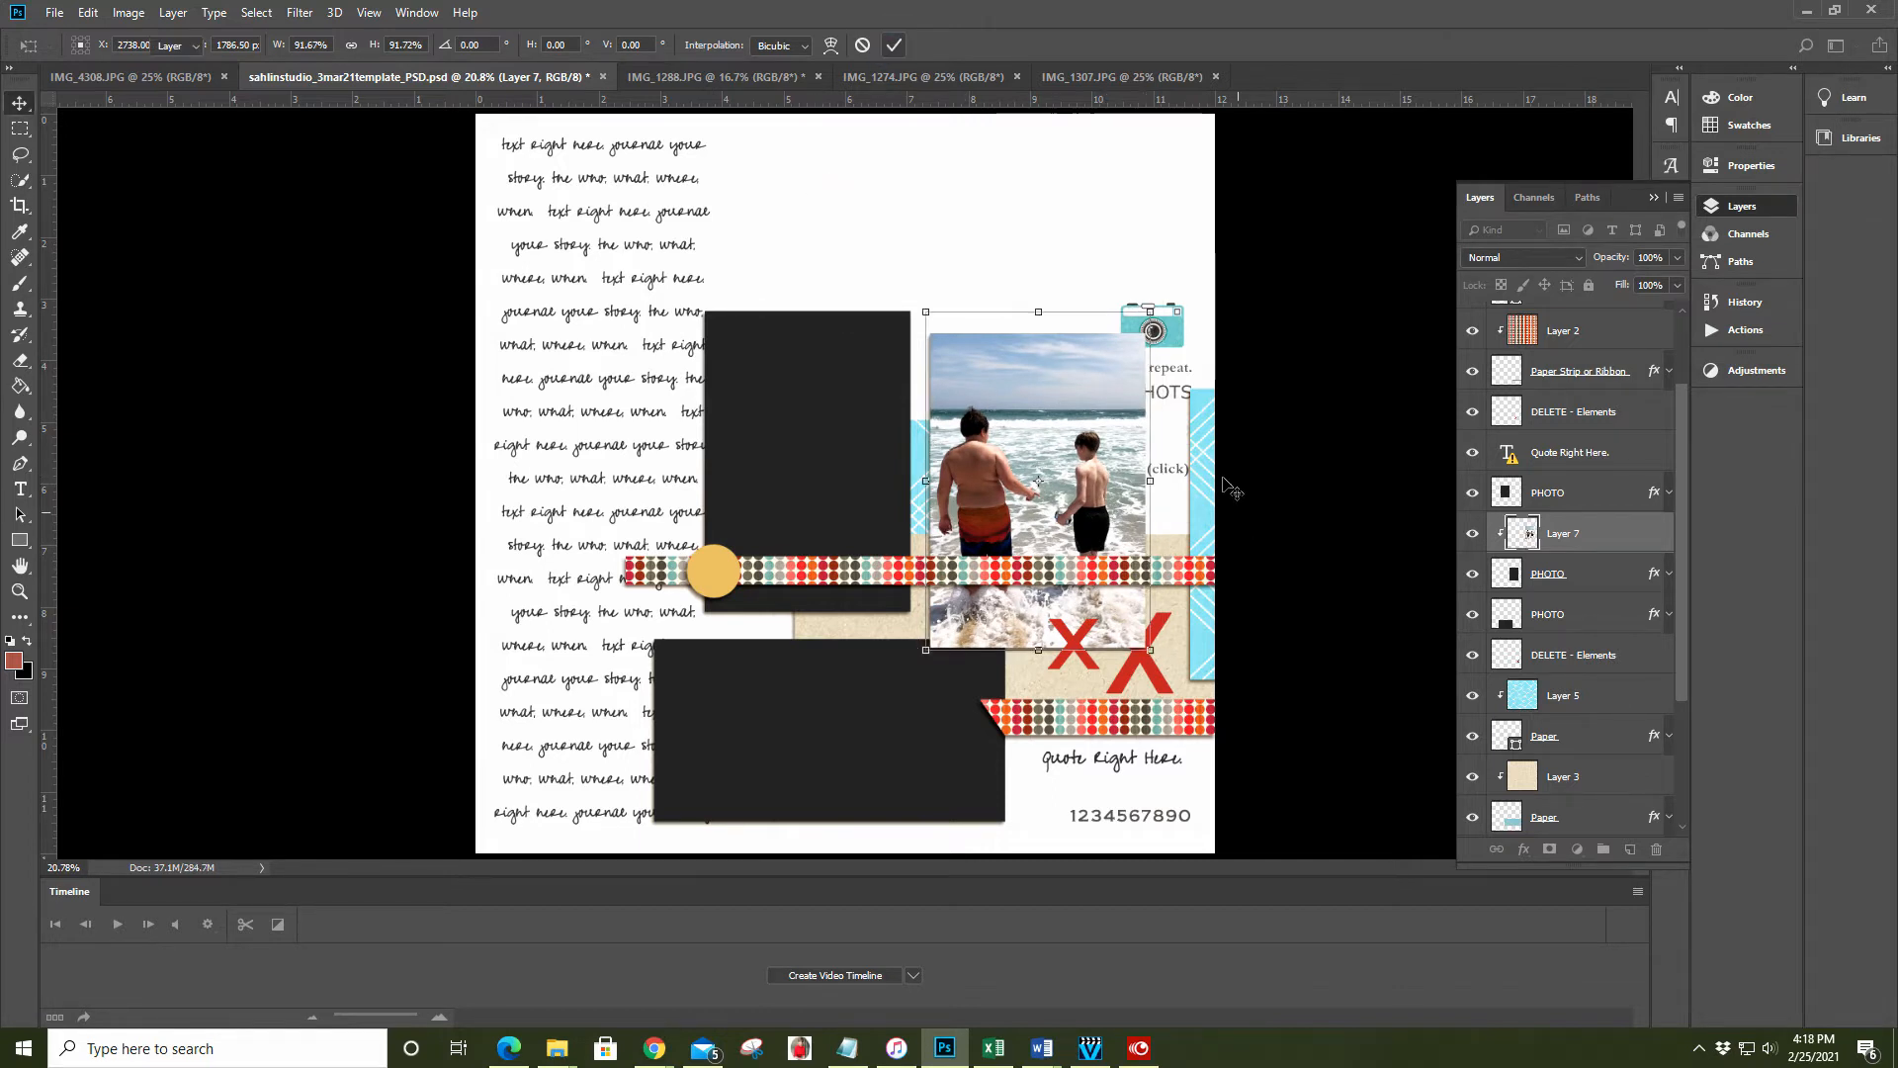
Brighten IMG_1274.JPG with a Curves adjustment layer, raising a highlight point above the diagonal and placing a shadow point at input 64, output 102
left_click(763, 361)
left_click(920, 76)
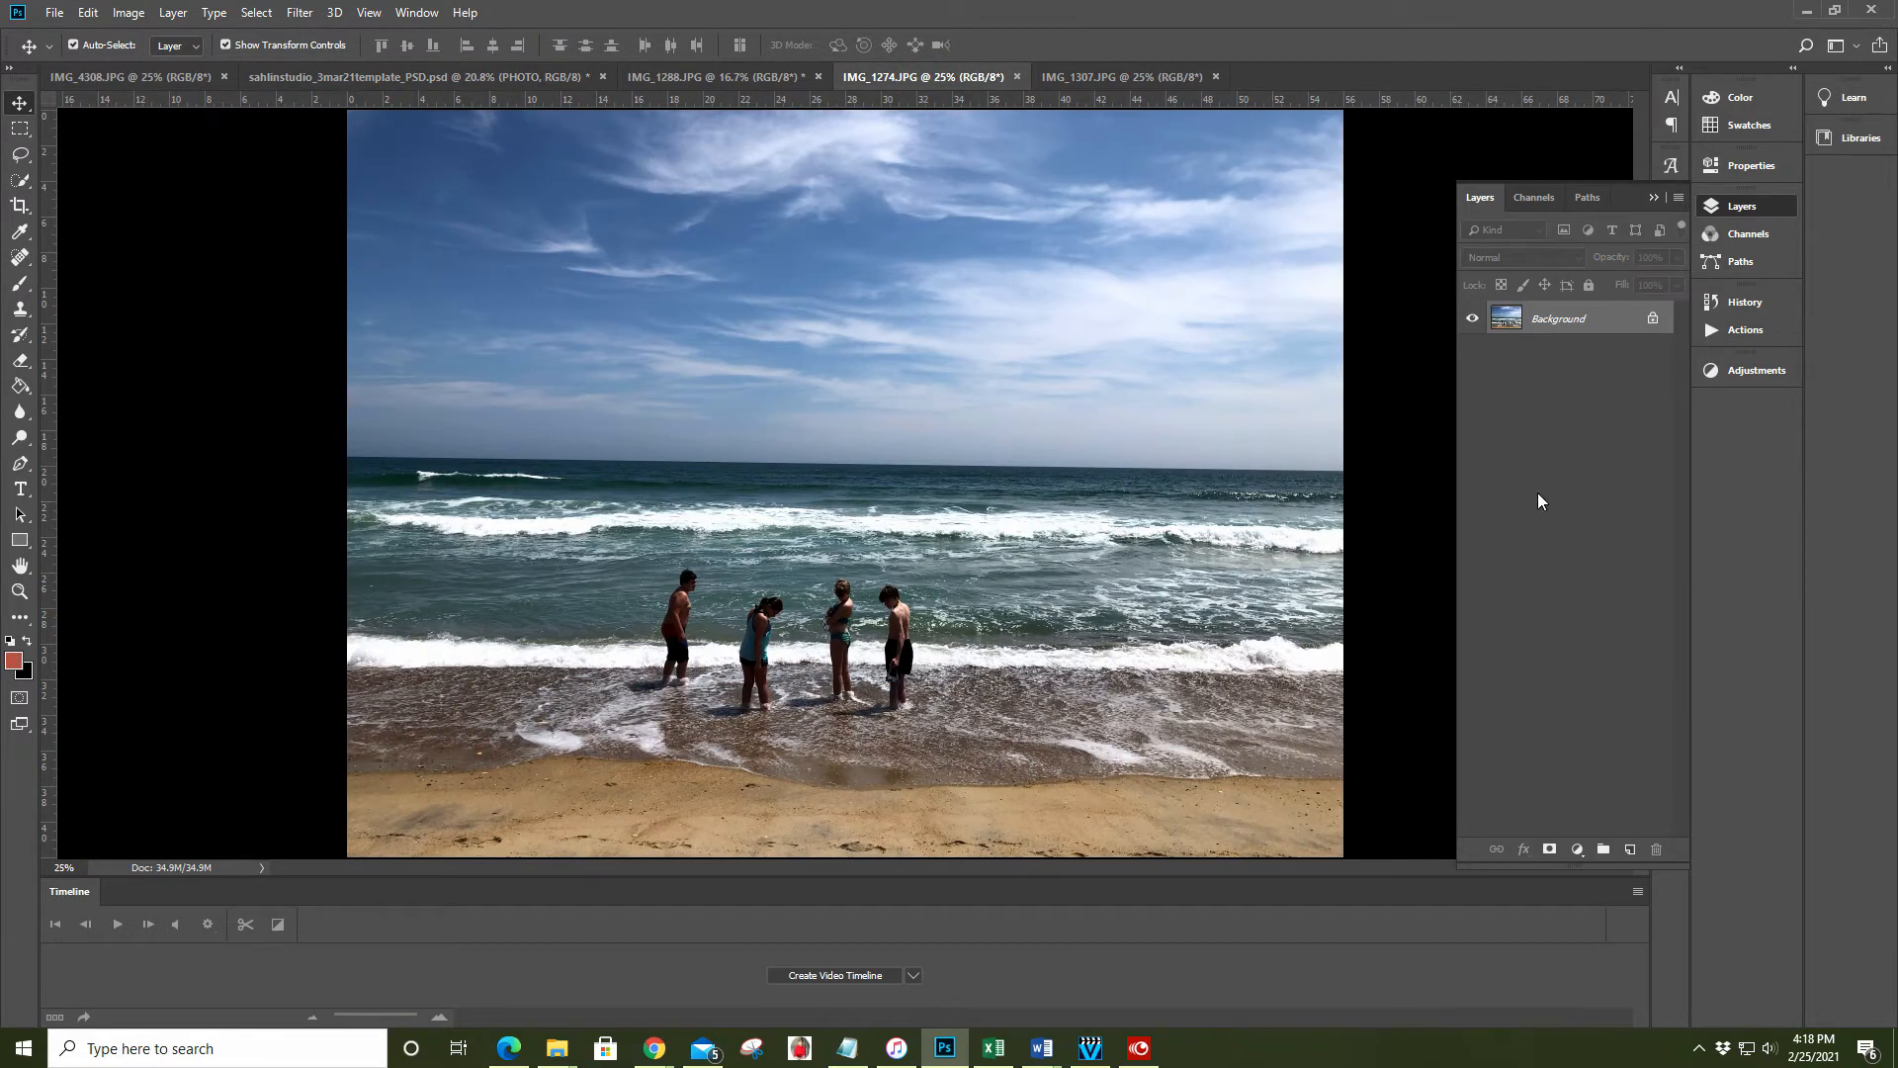
left_click(1736, 374)
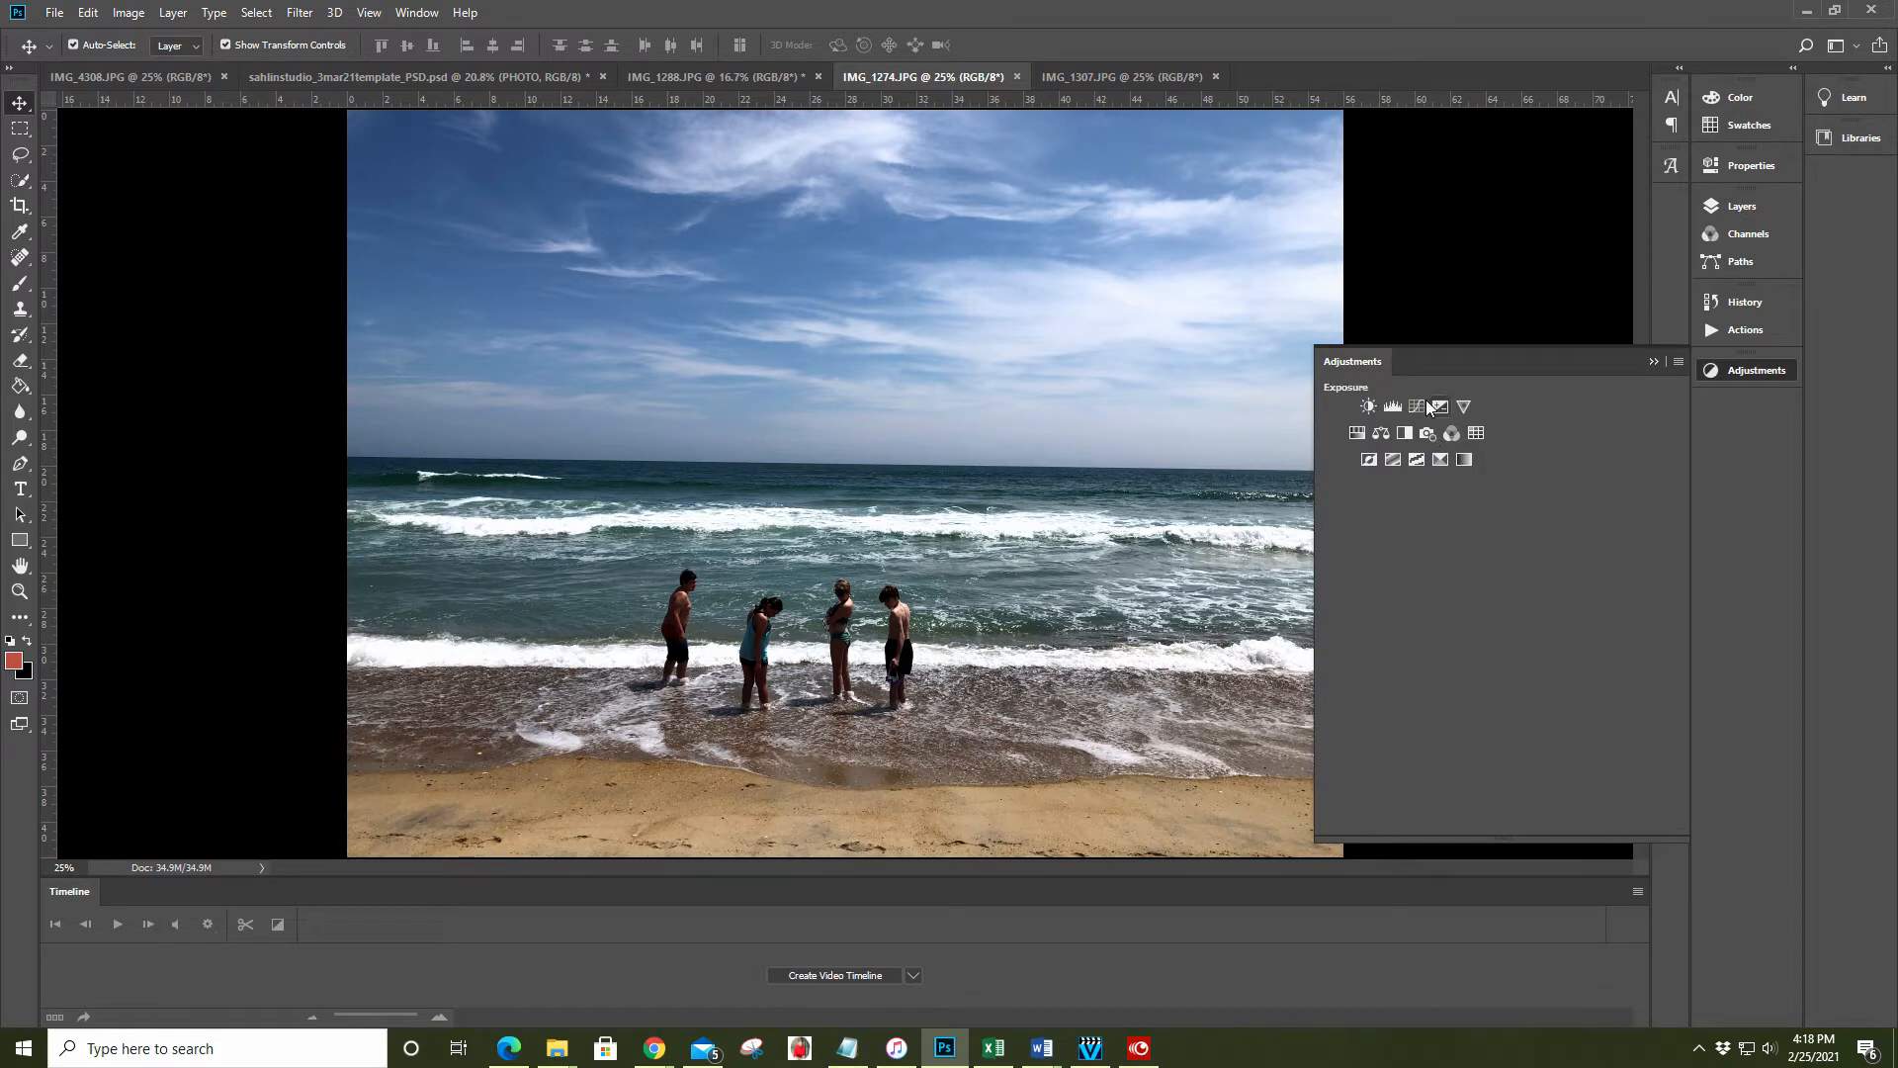
left_click(1416, 407)
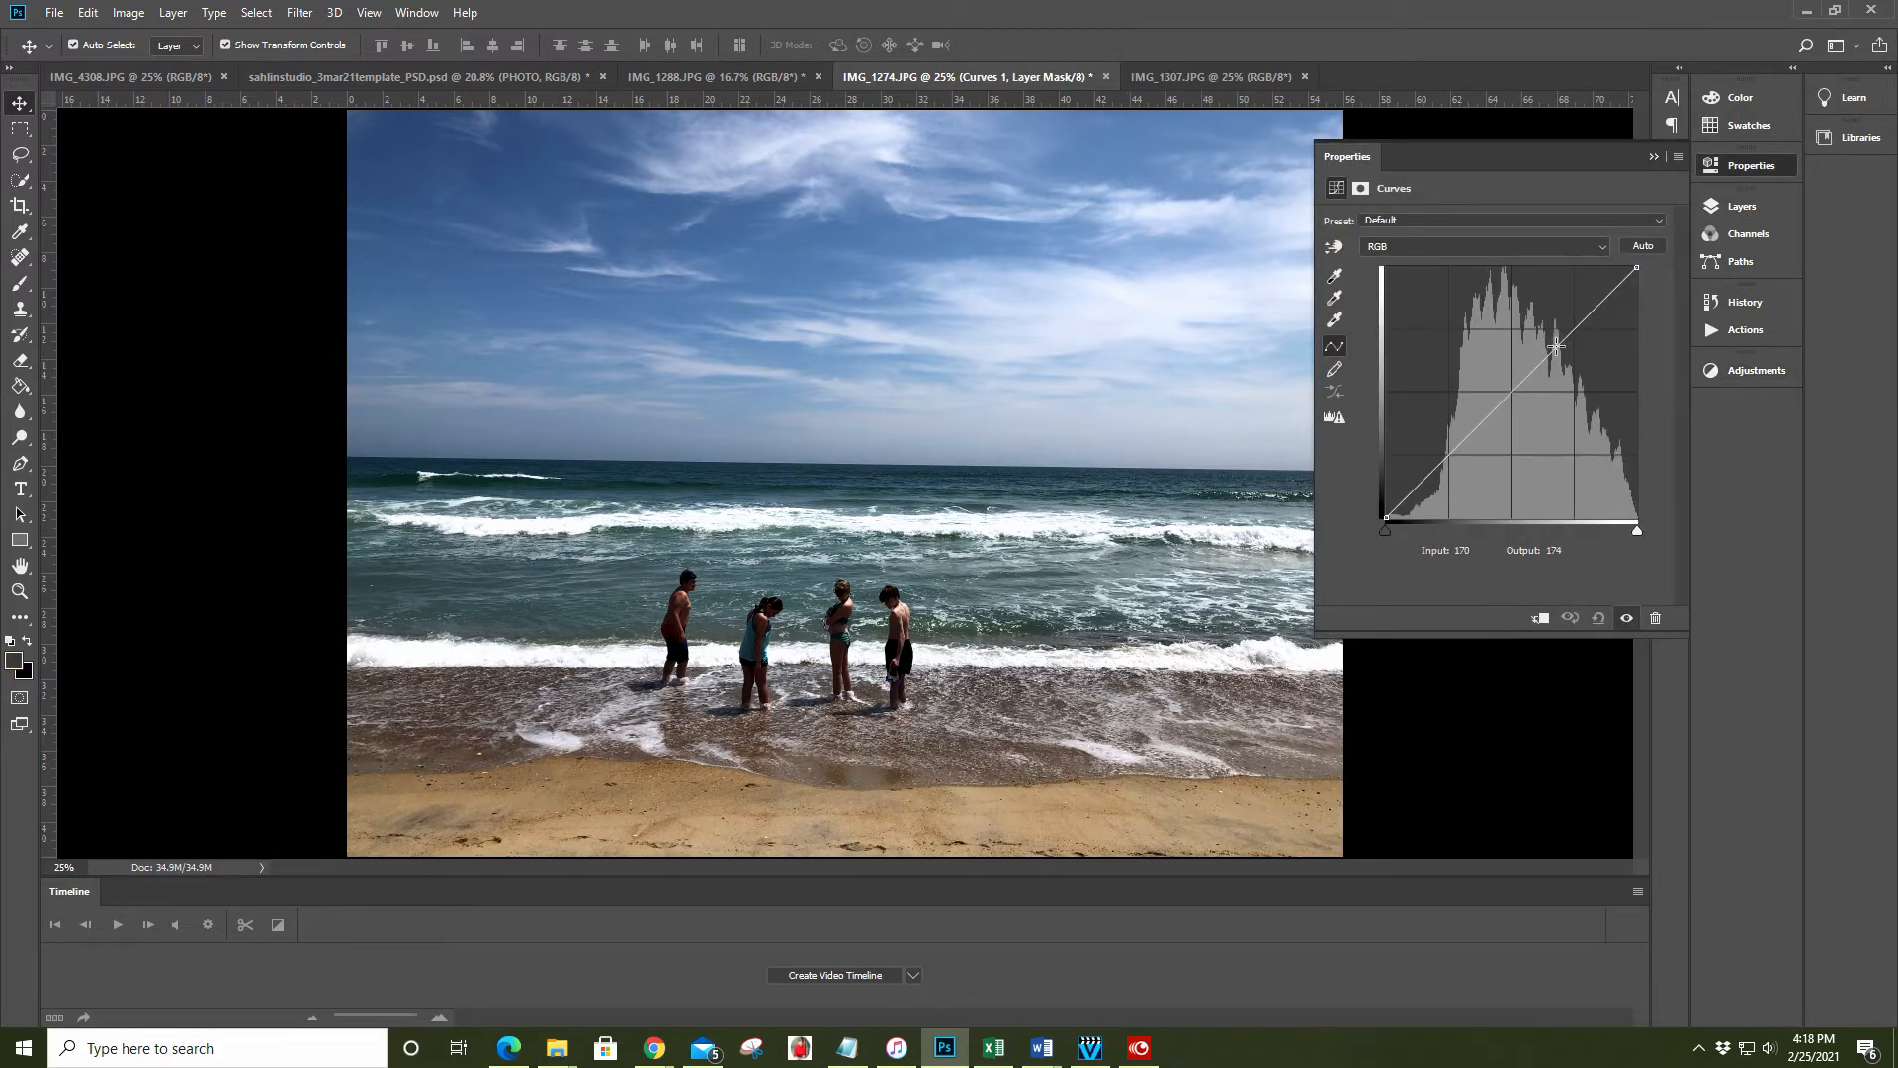
left_click_drag(1556, 344, 1539, 323)
left_click_drag(1451, 425, 1449, 417)
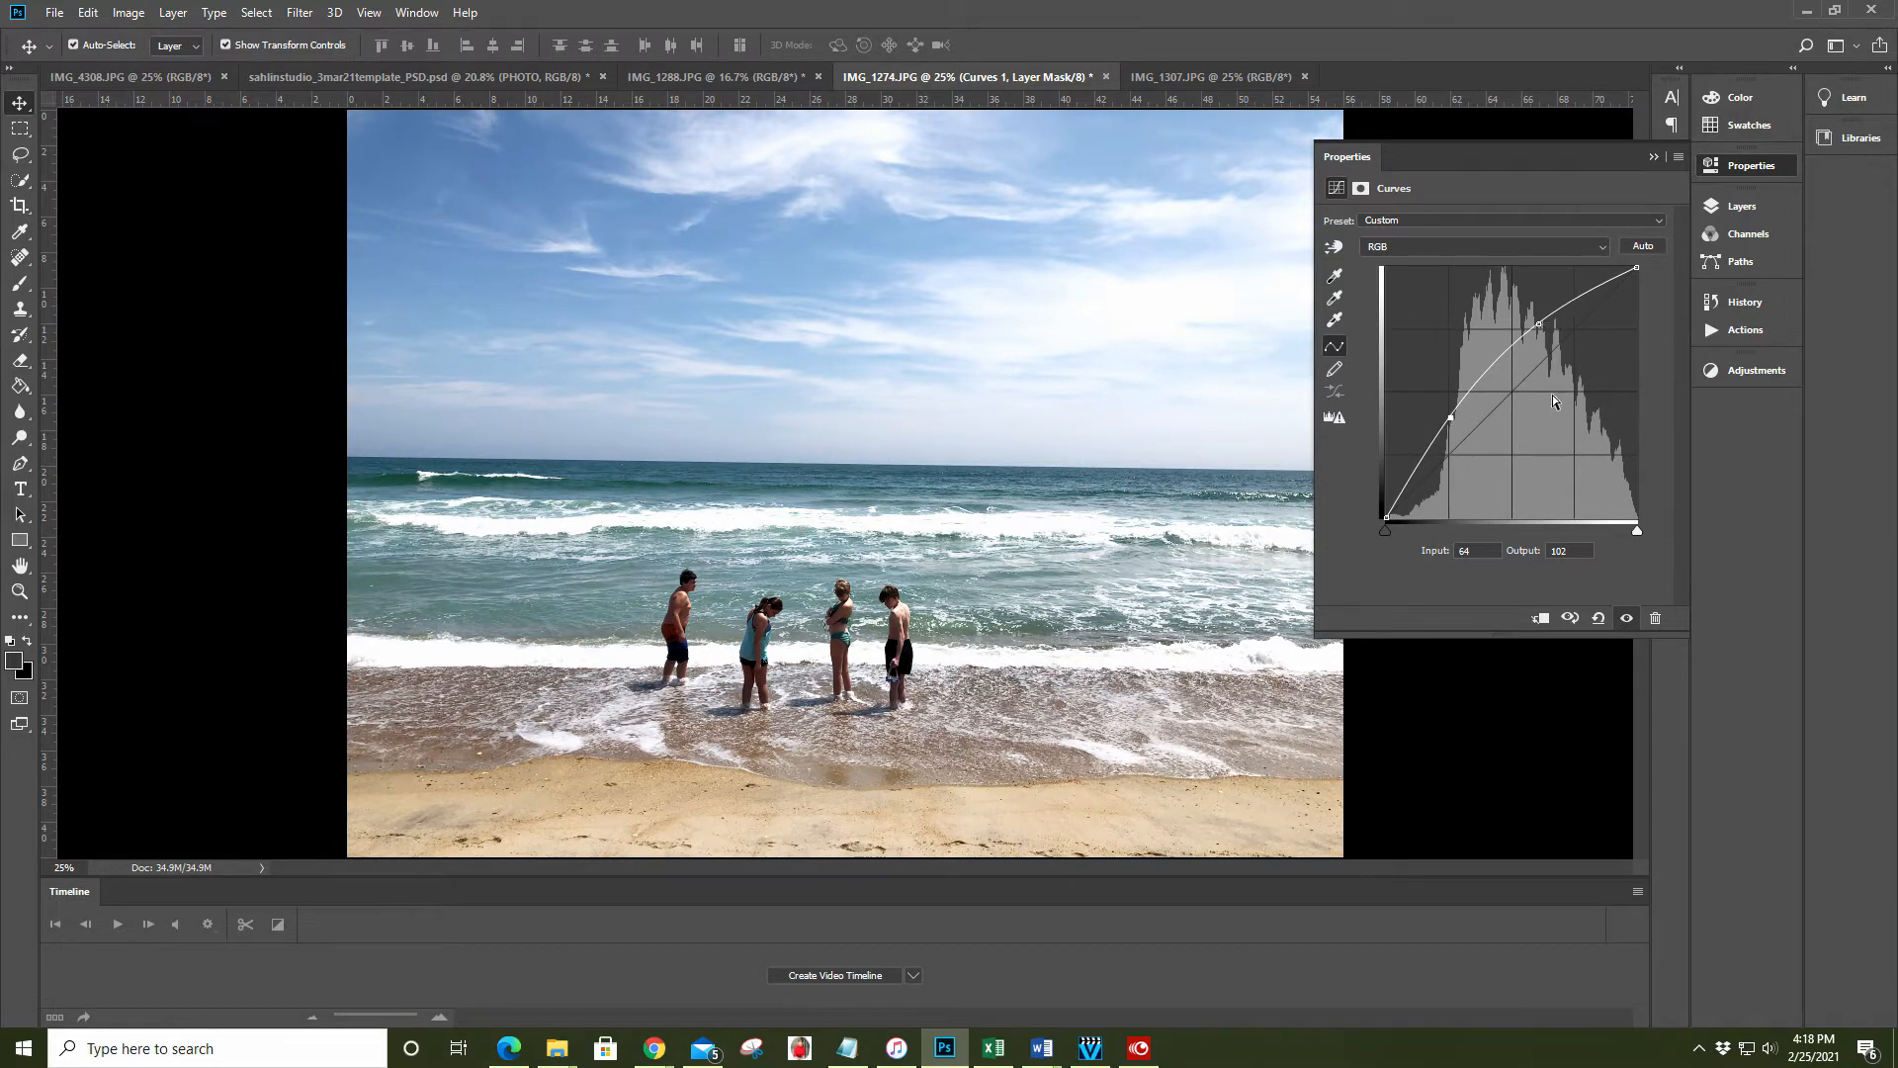
Flatten the brightened IMG_1274.JPG and collapse its properties
left_click(173, 12)
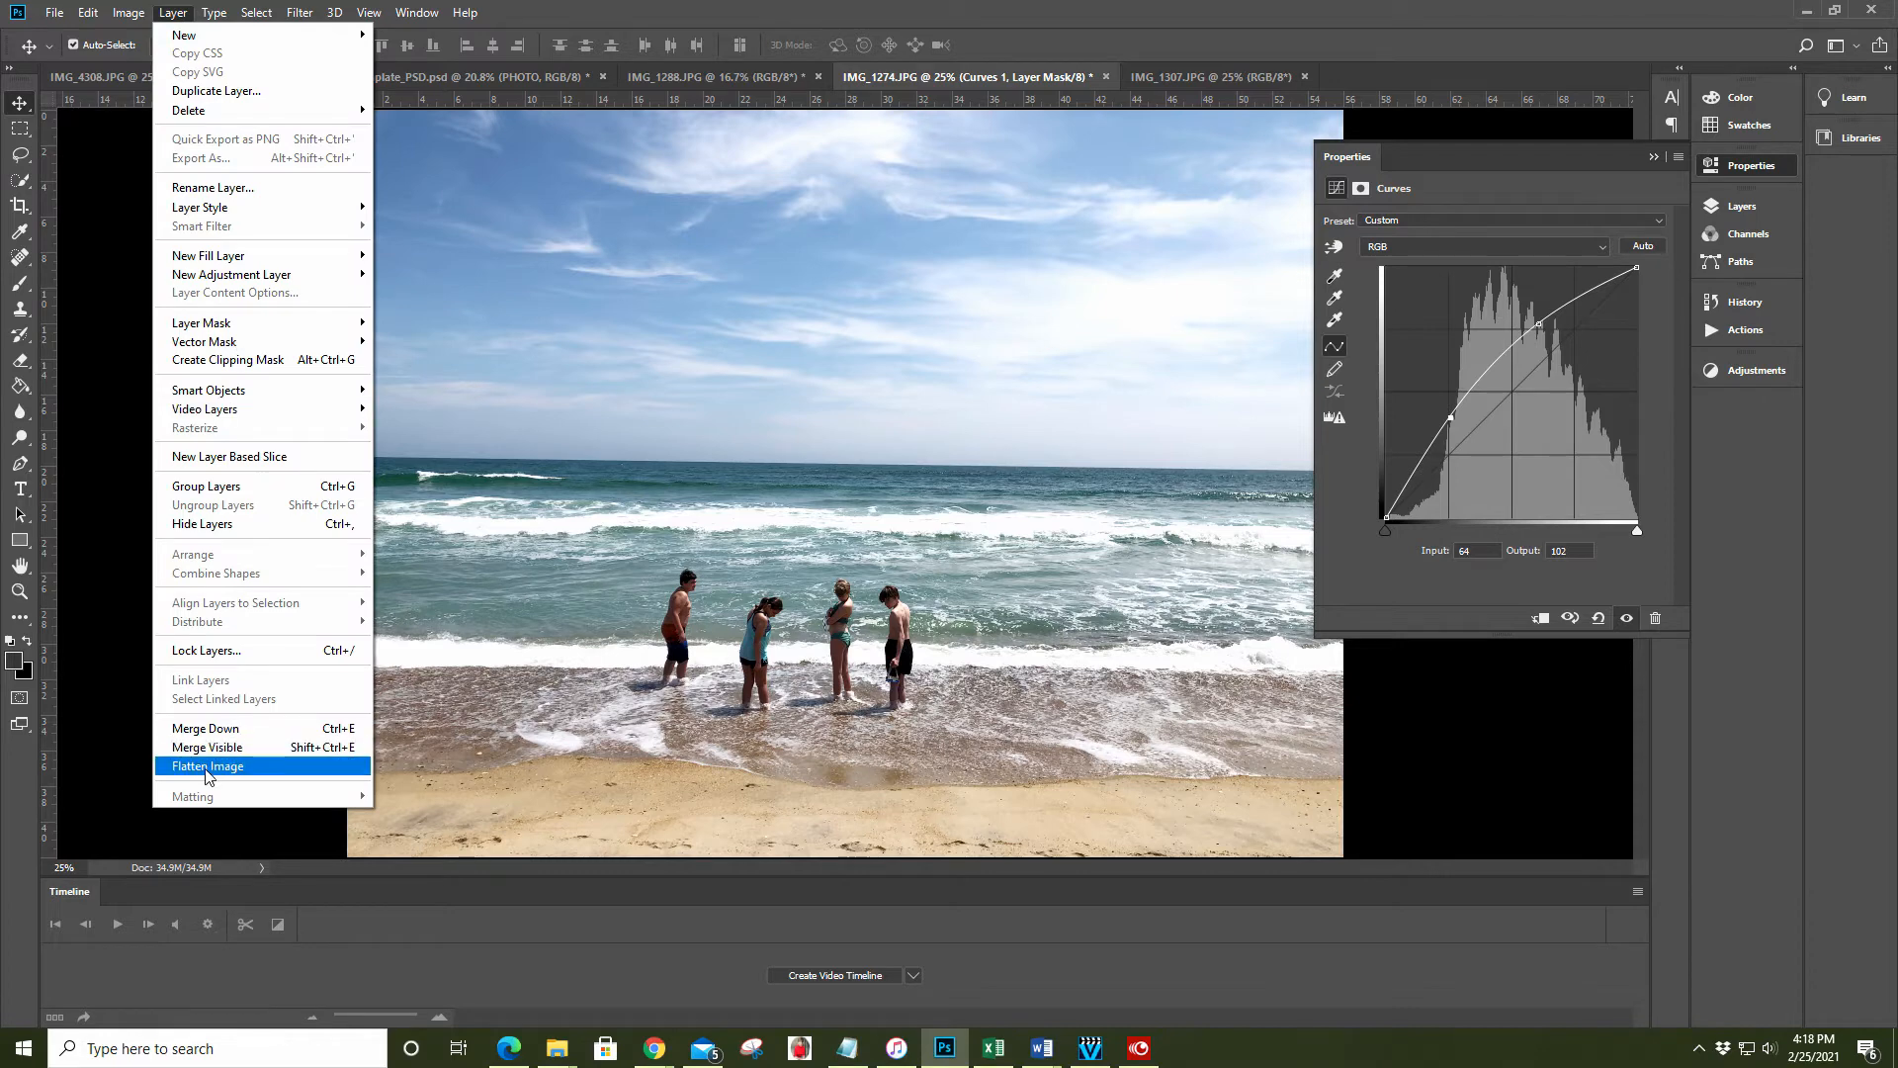
left_click(212, 768)
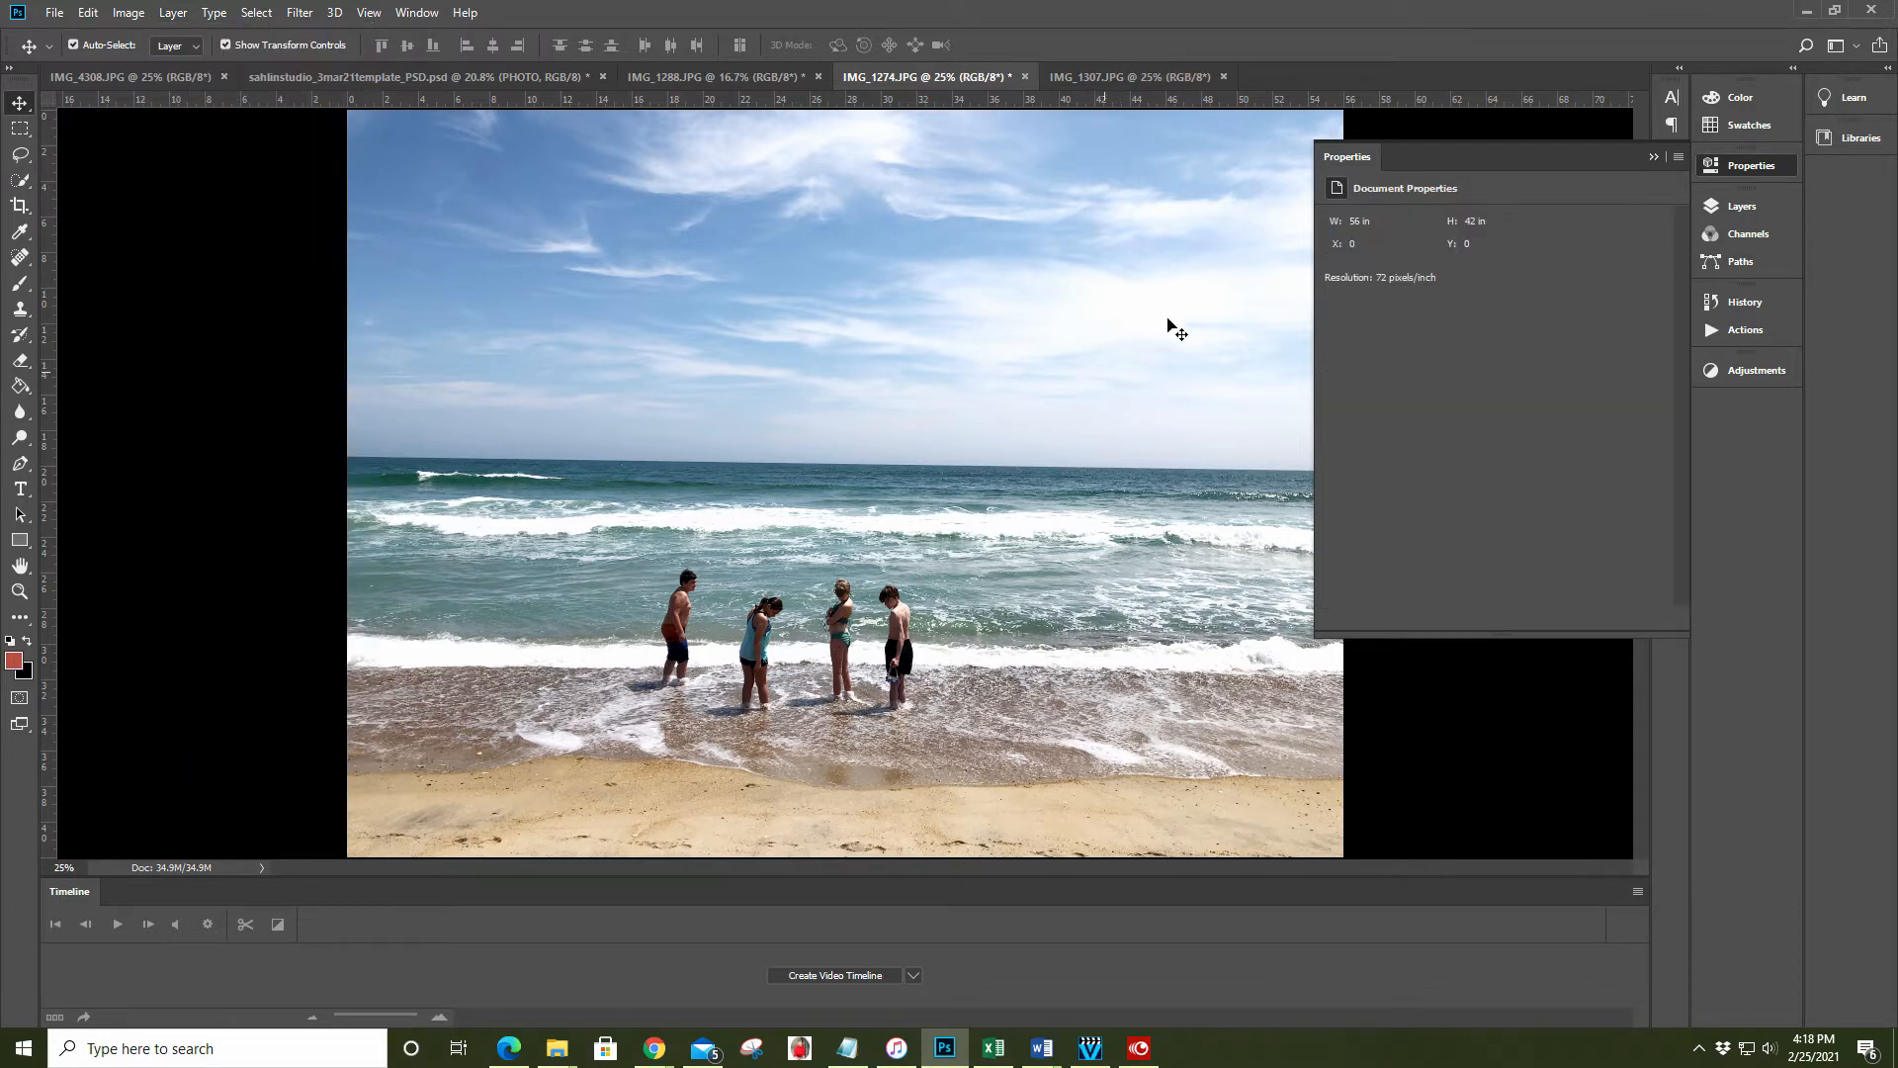
left_click(1653, 156)
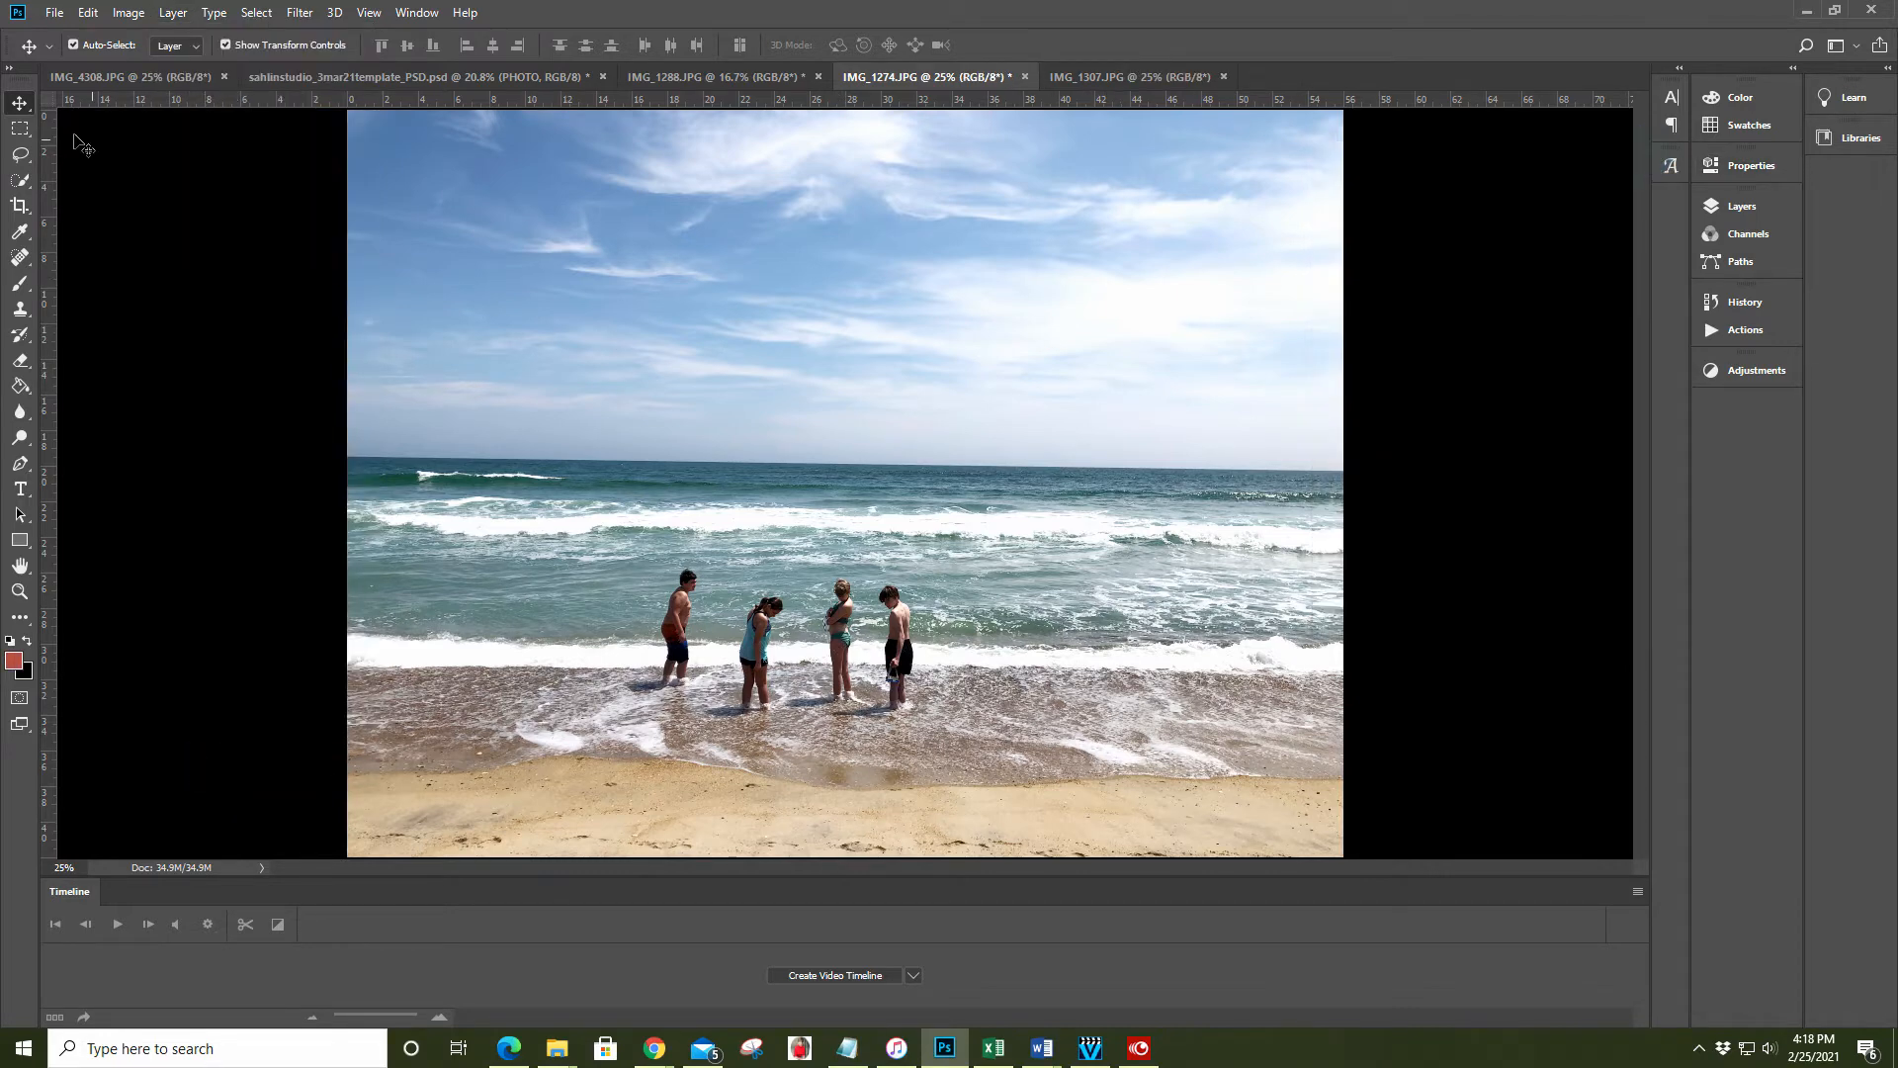
Crop IMG_1274.JPG to 1200 × 1800 px at 300 px/in, shifting the photo about 2 in so the four children are centered in the frame
left_click(20, 206)
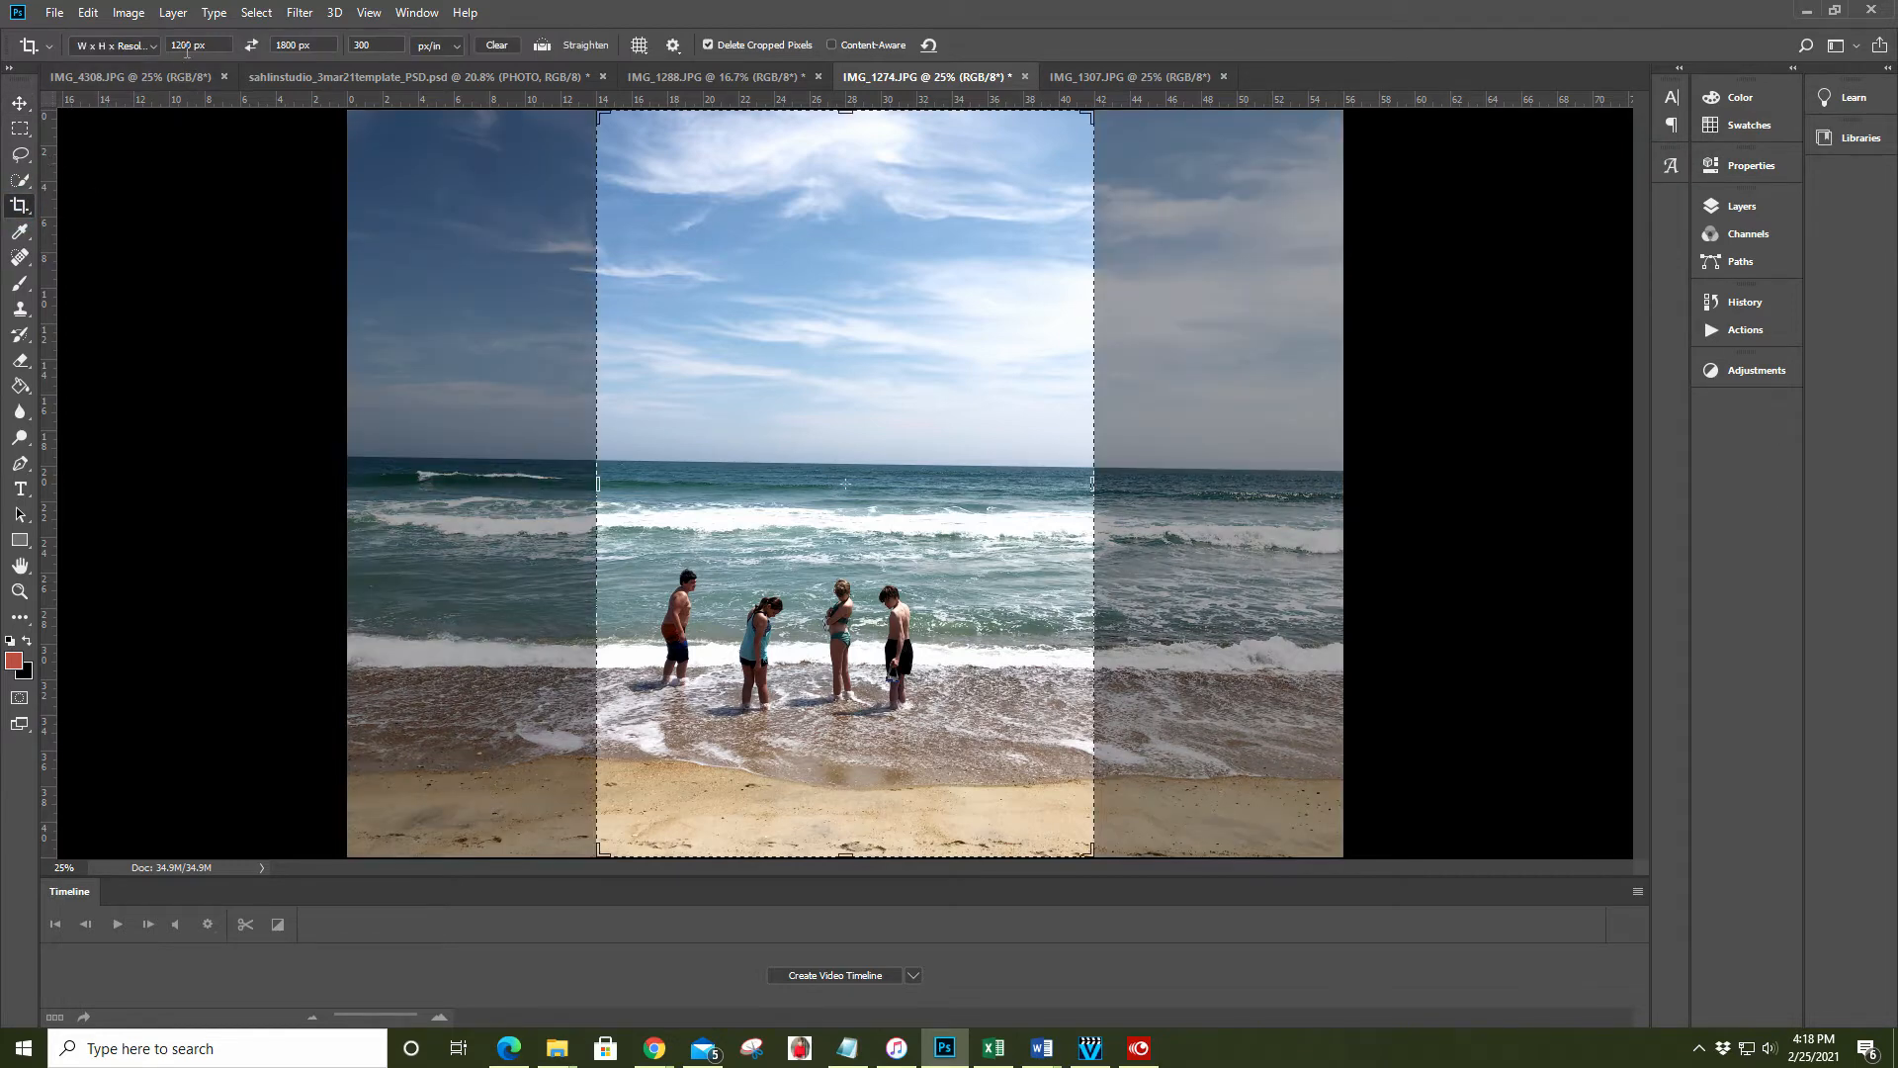
left_click(184, 46)
left_click(951, 524)
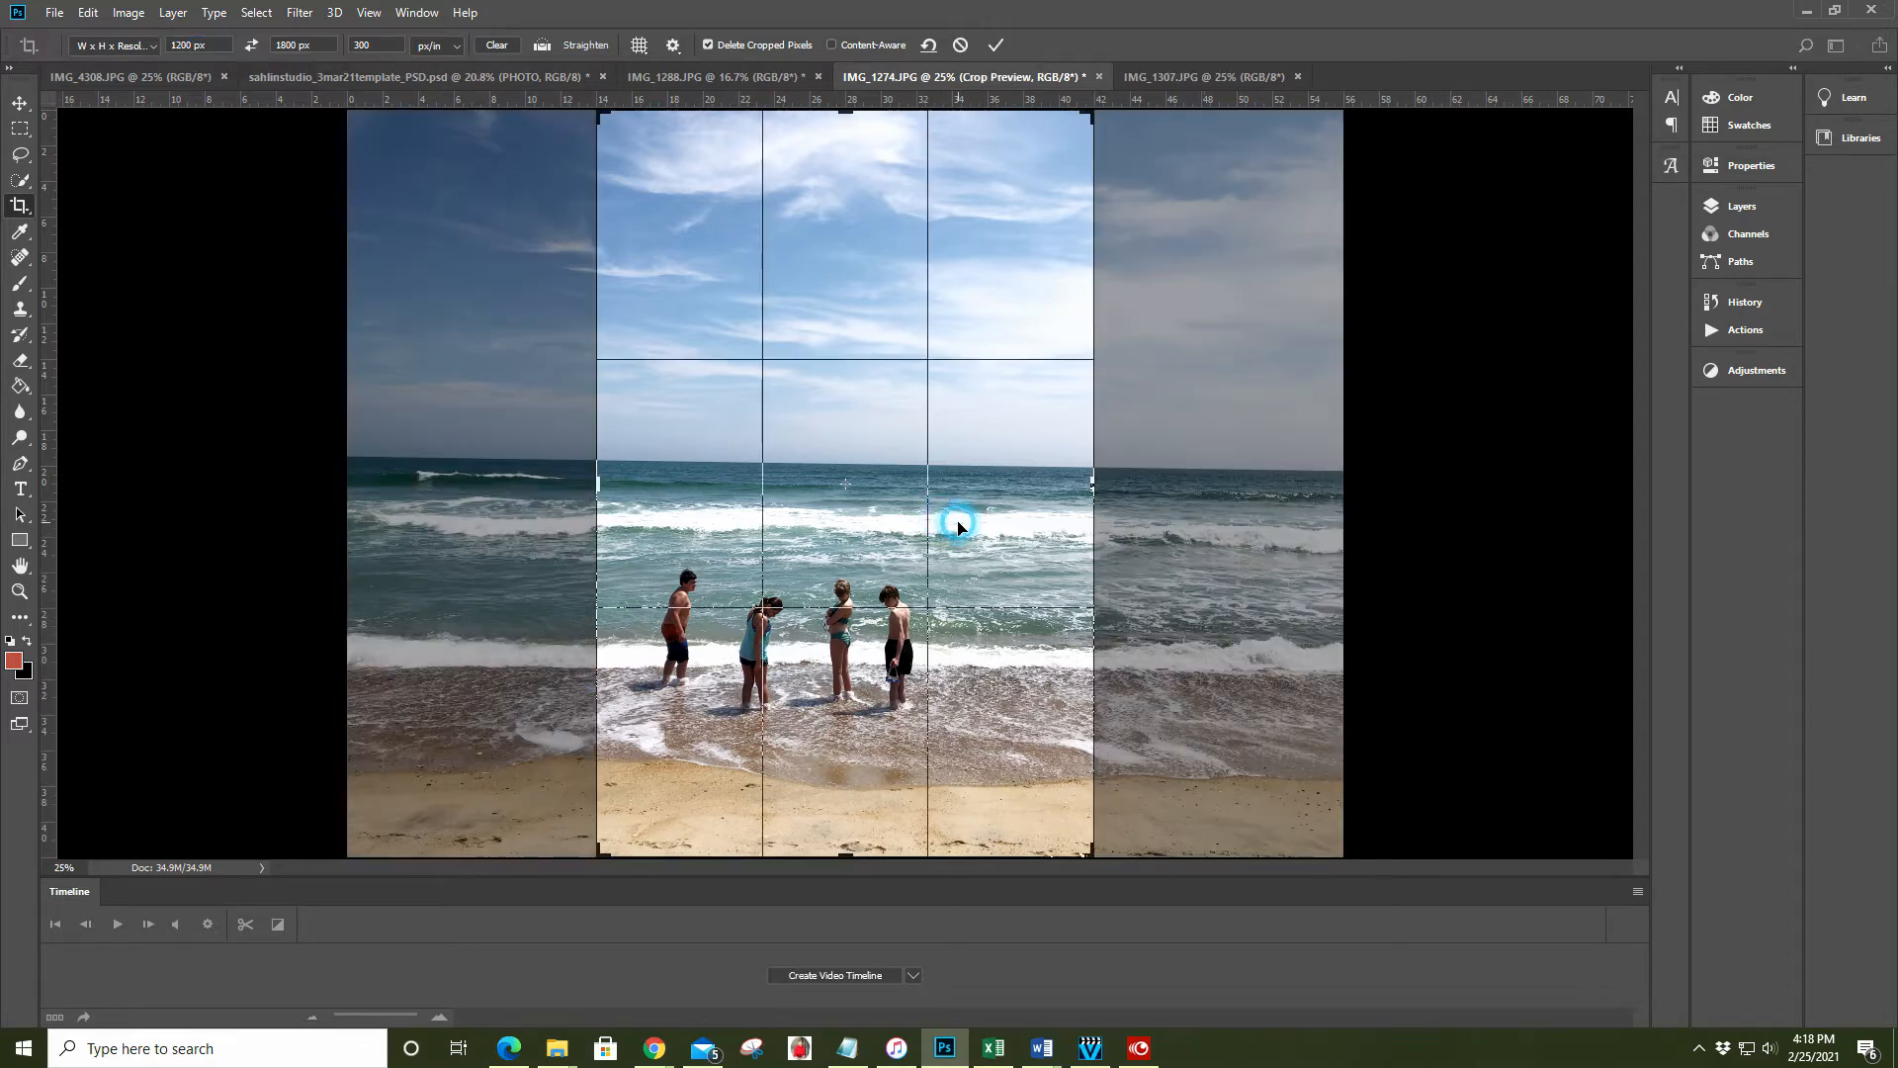
left_click_drag(955, 527, 997, 529)
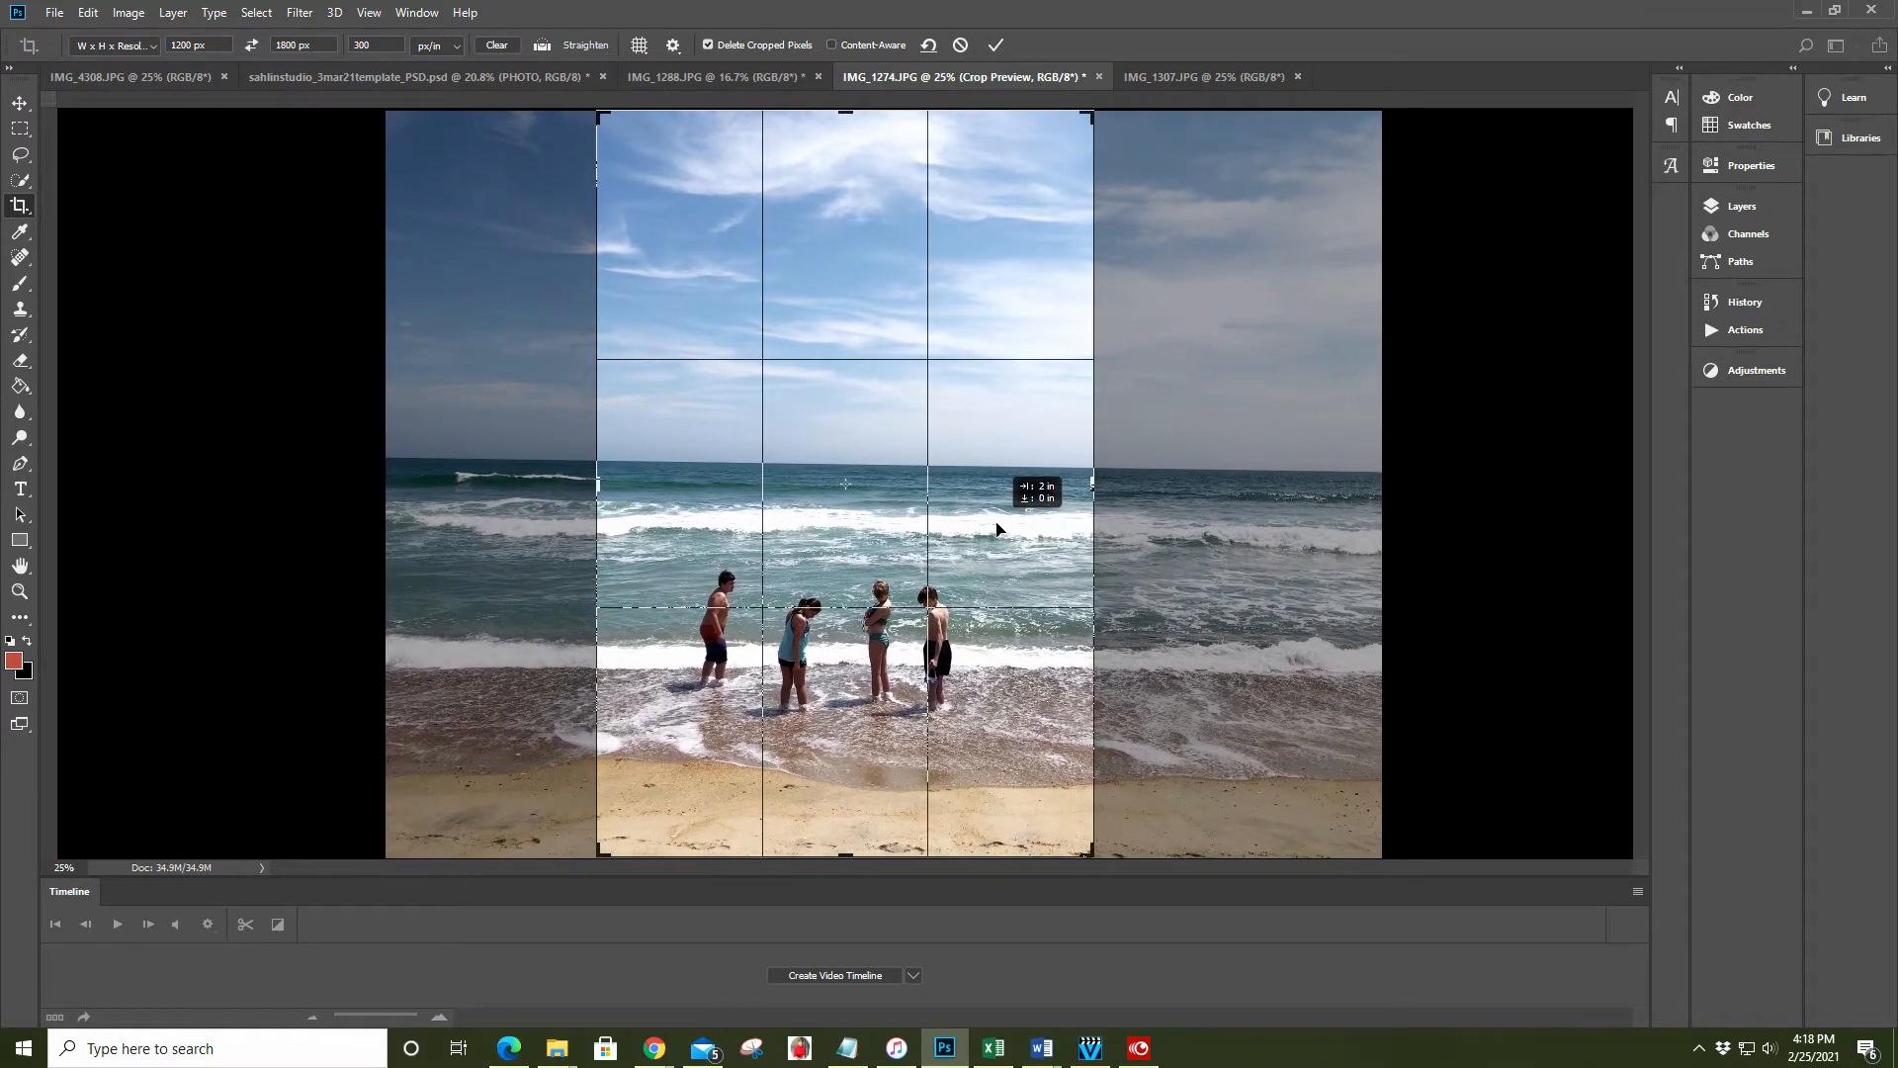
left_click_drag(997, 529, 997, 528)
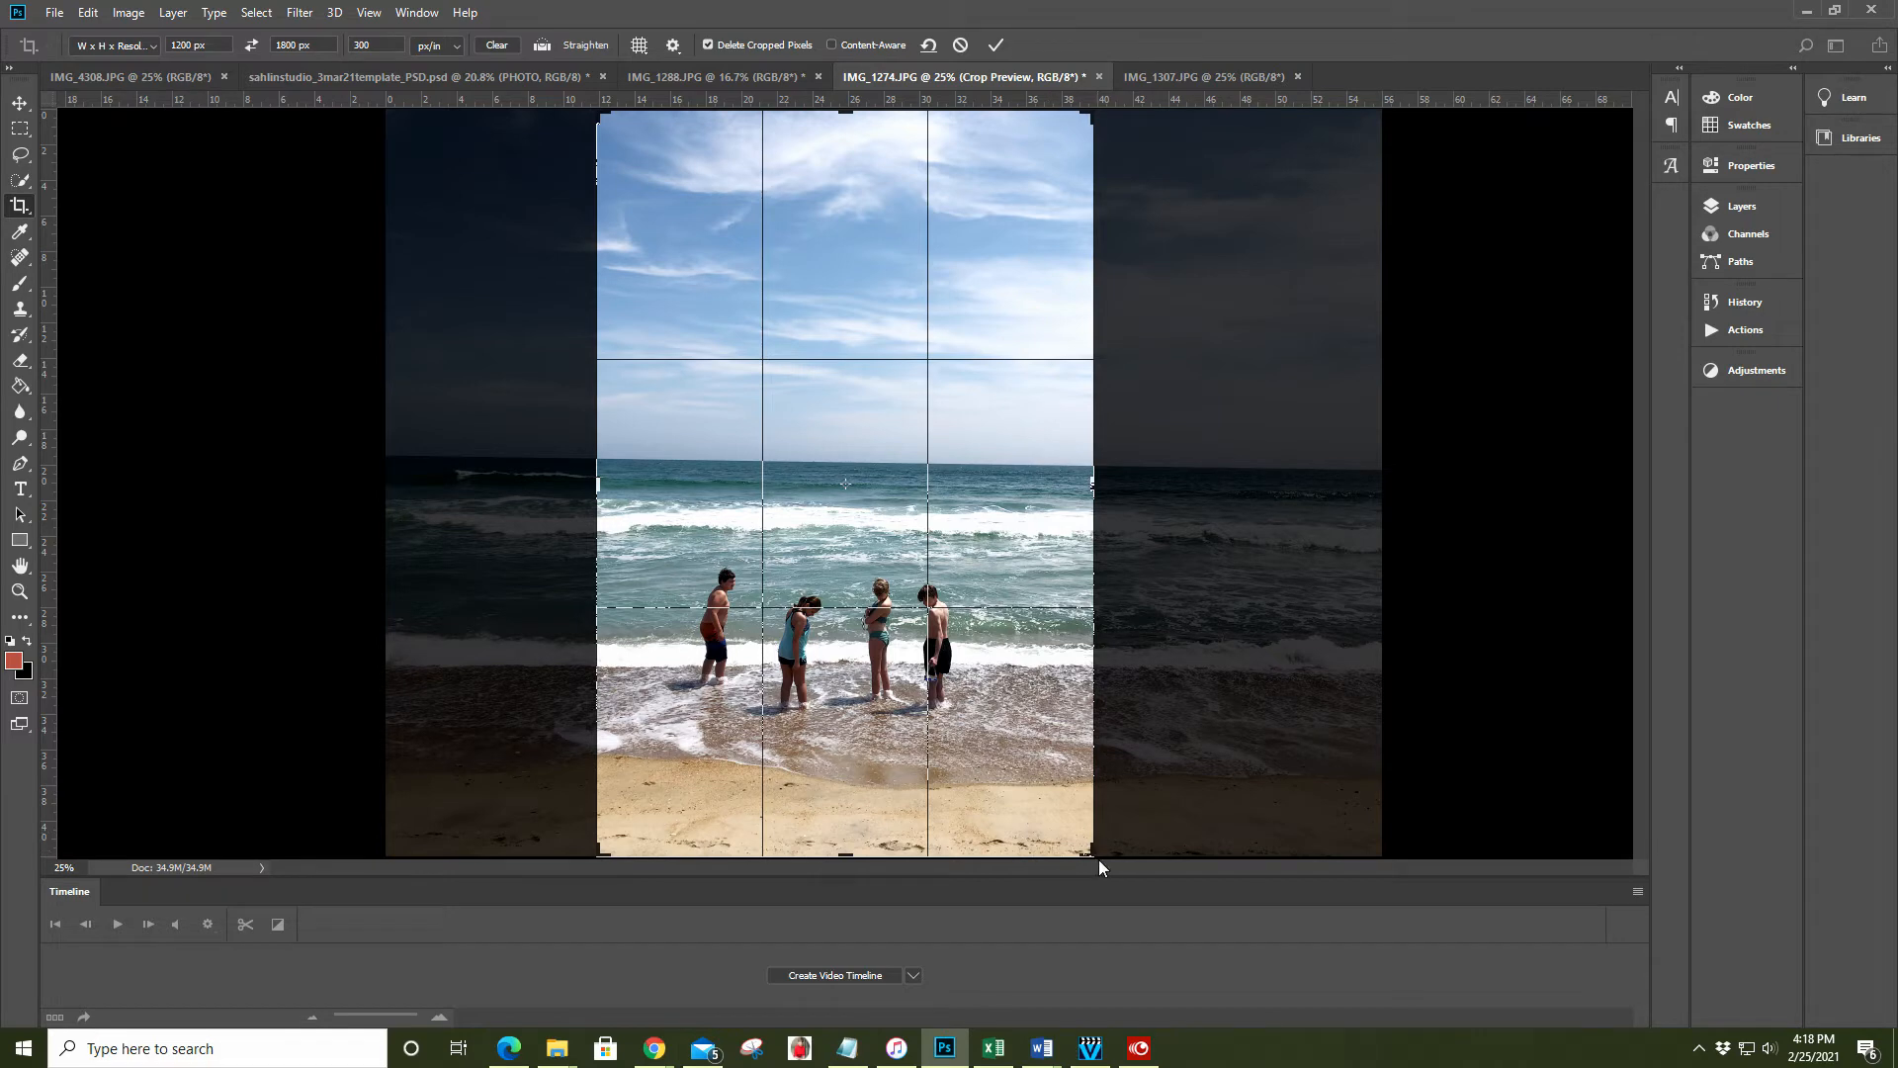
left_click_drag(1085, 850, 1086, 848)
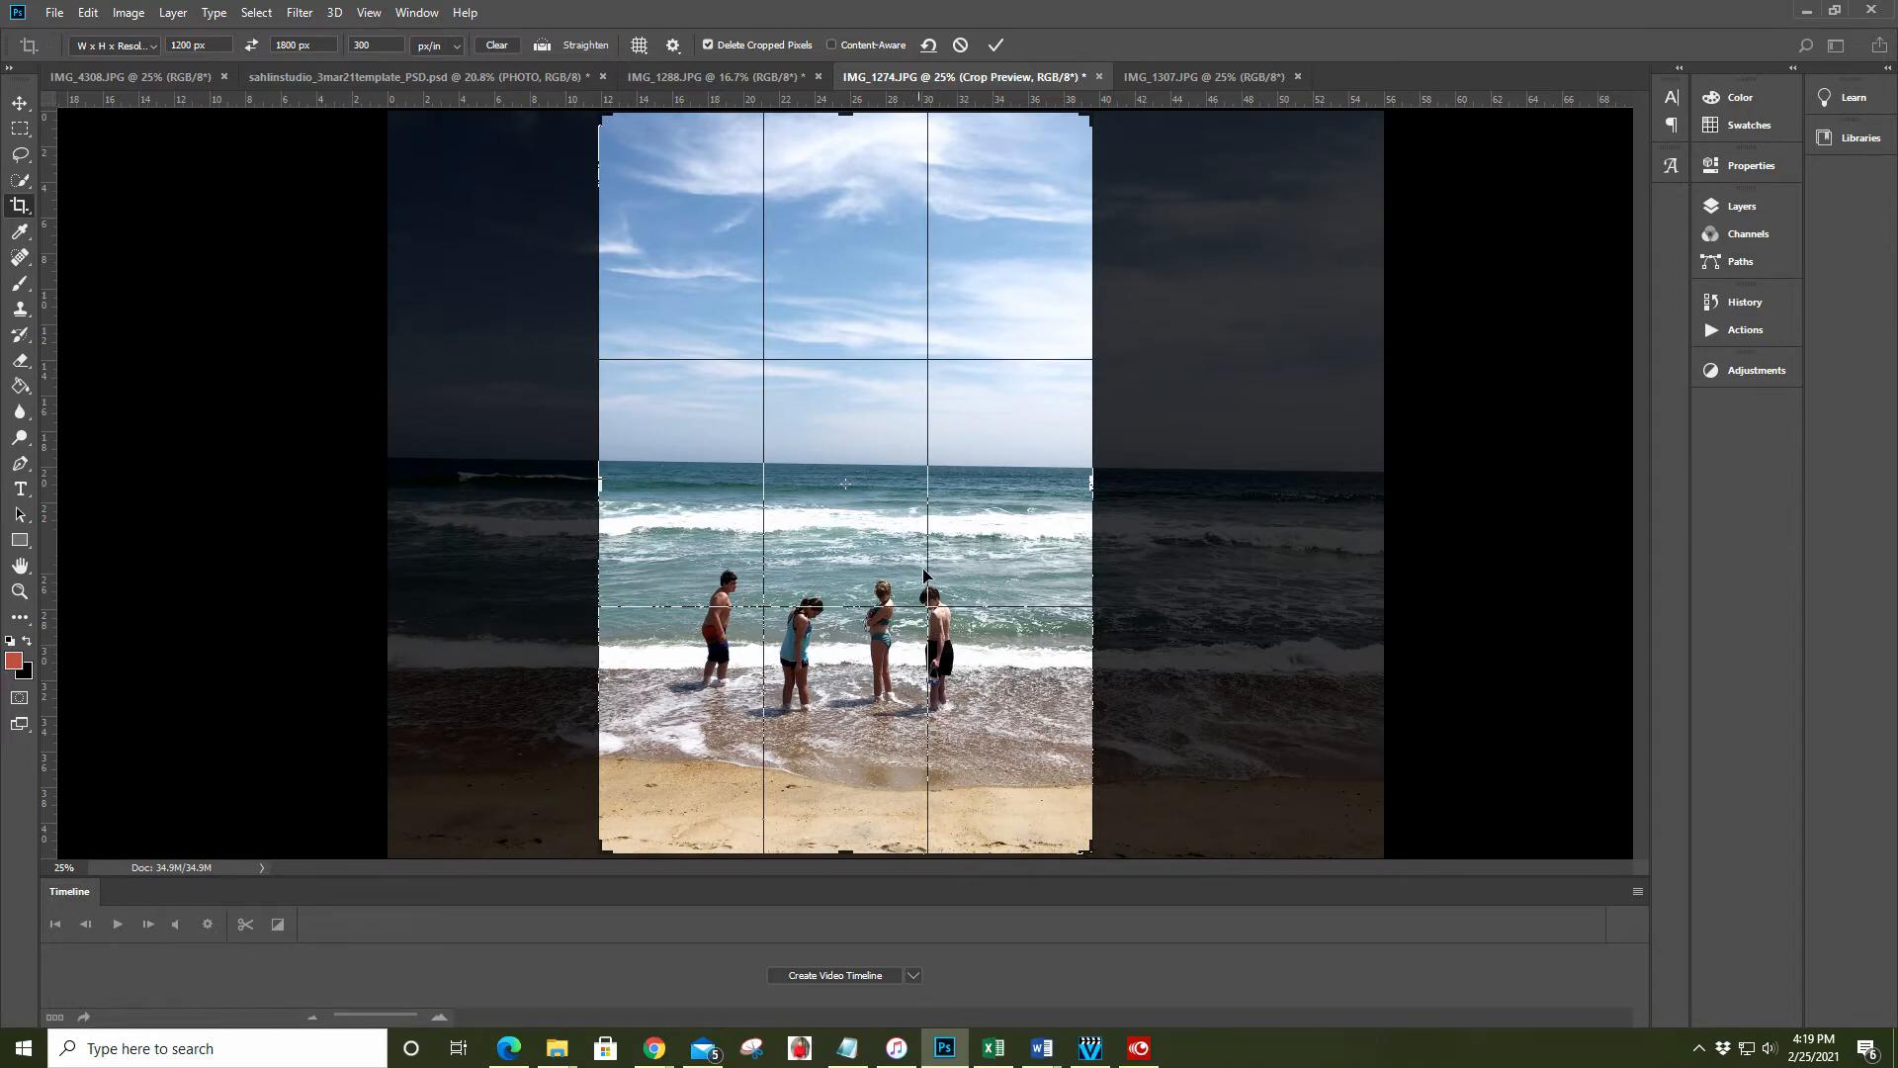
left_click(997, 46)
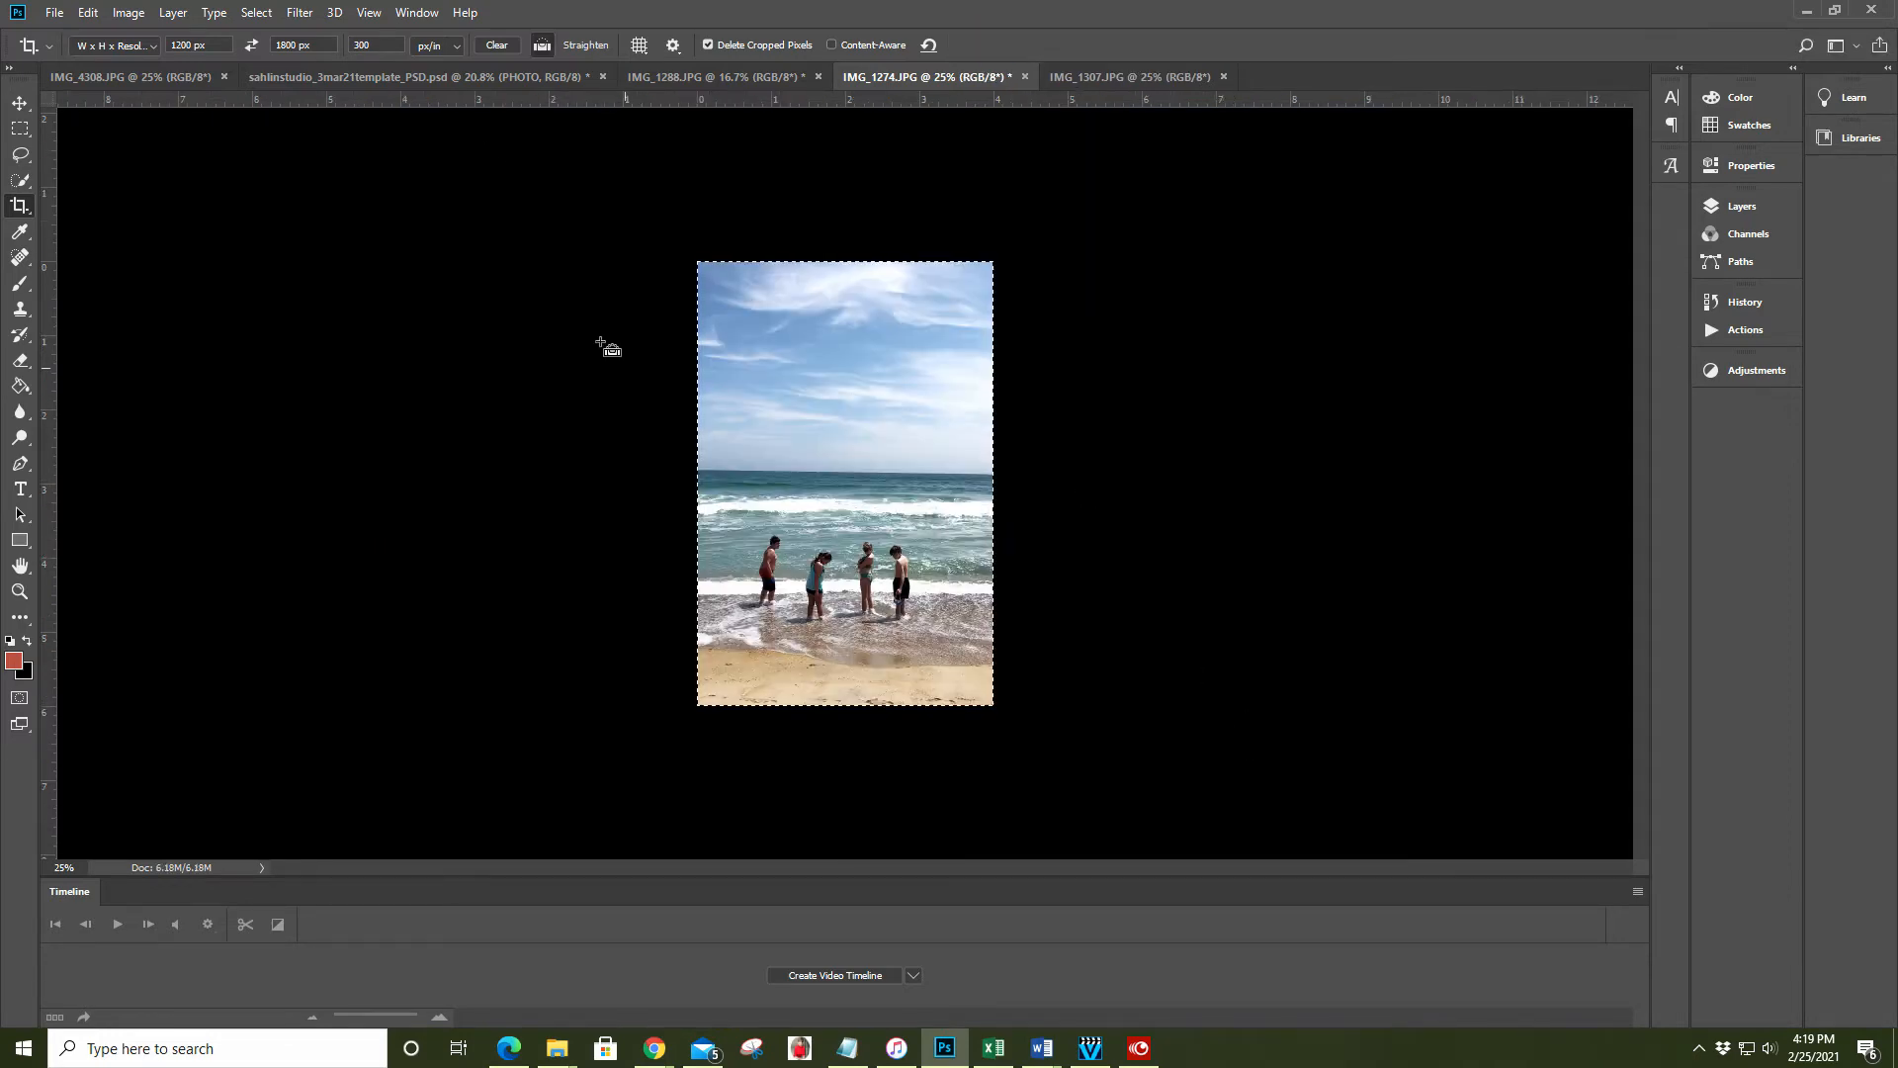
Copy the whole cropped photo and select the empty tall PHOTO placeholder in the sahlinstudio_3mar21template_PSD.psd template
key("ctrl+a")
left_click(465, 79)
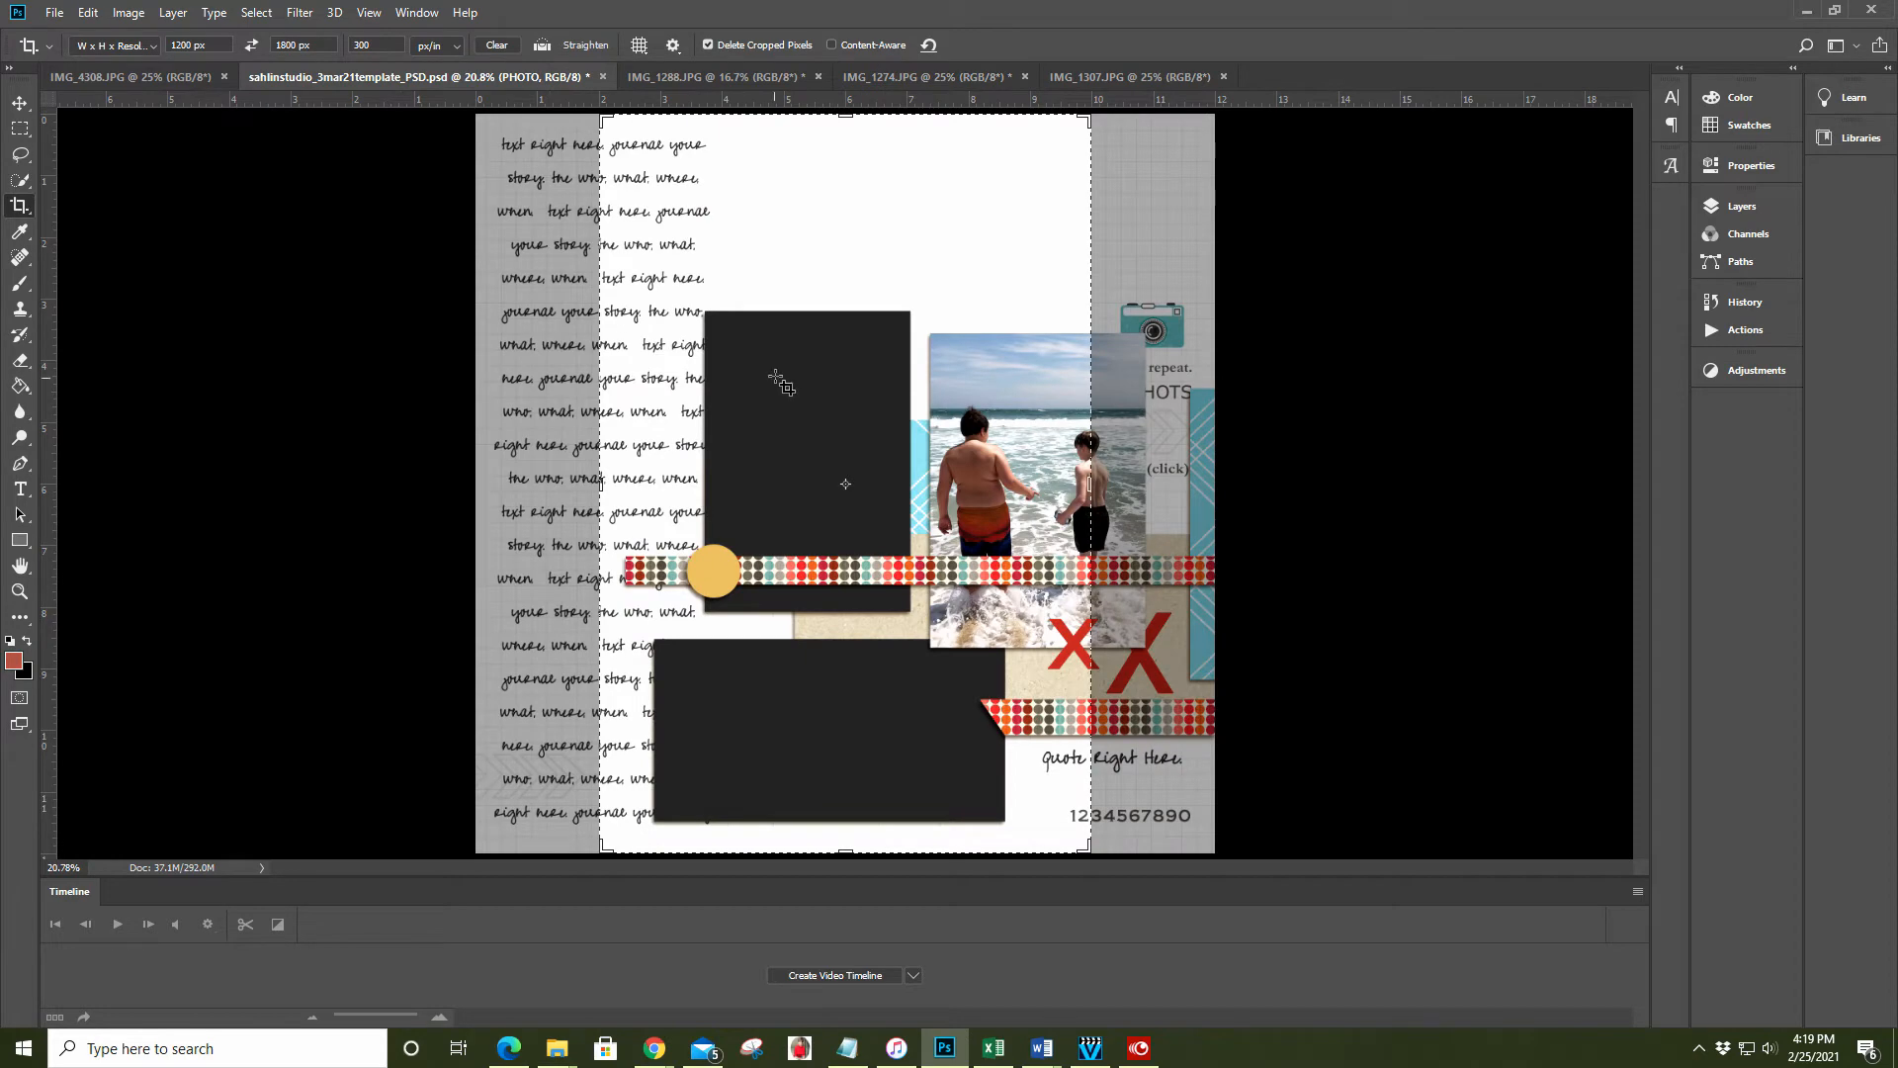
left_click(781, 386)
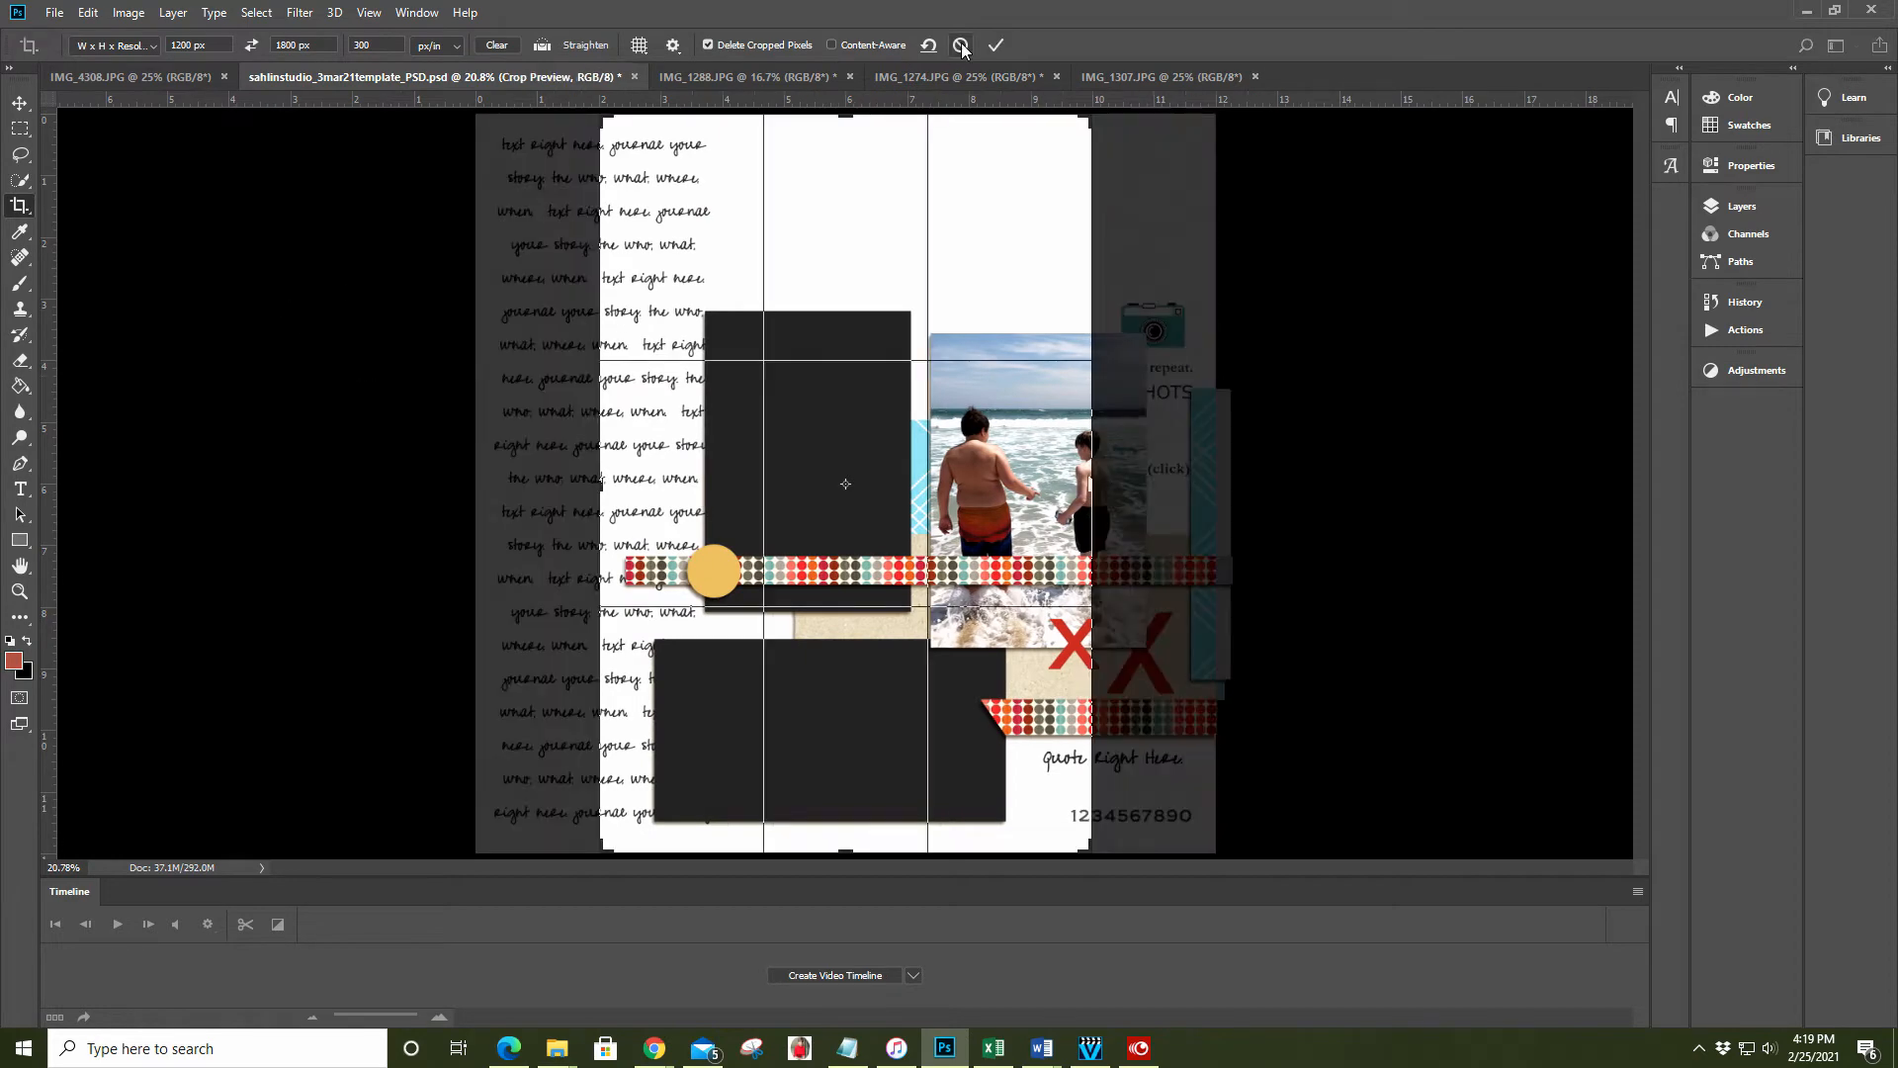
key("v")
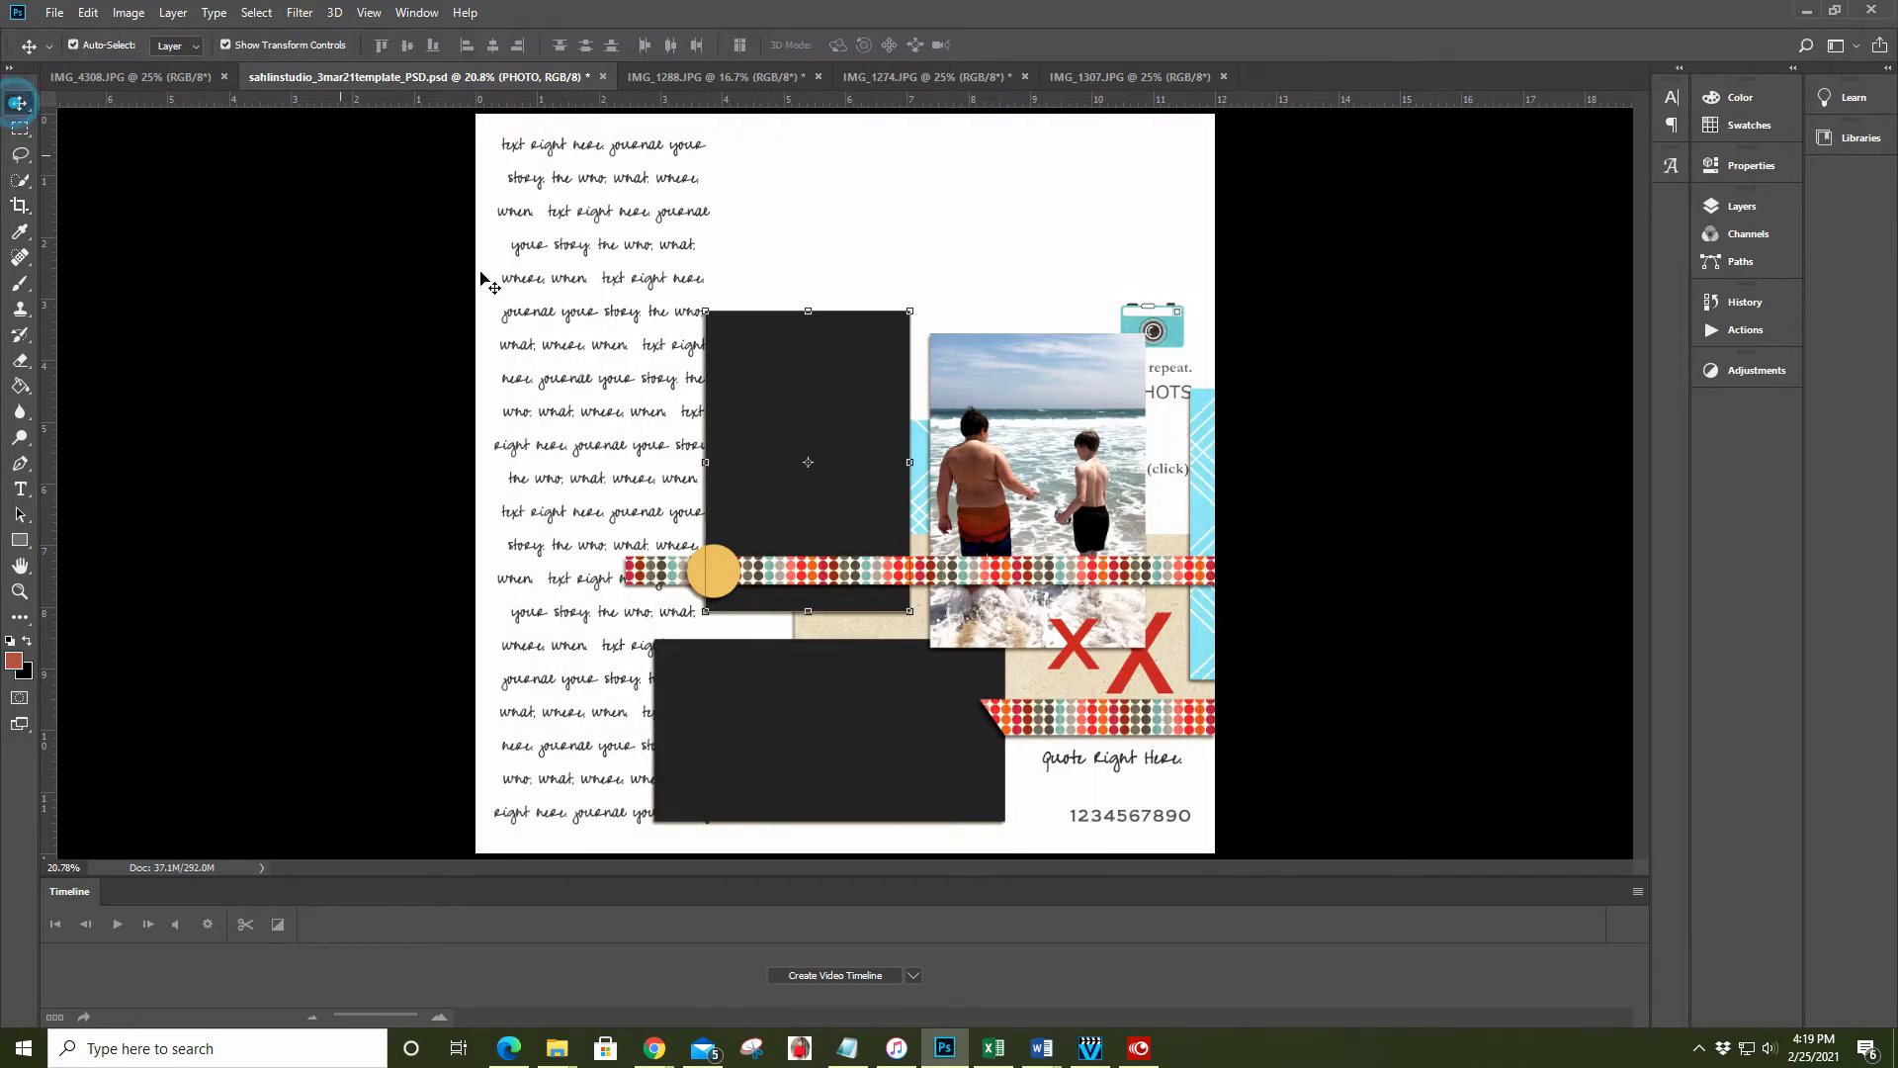
left_click(788, 339)
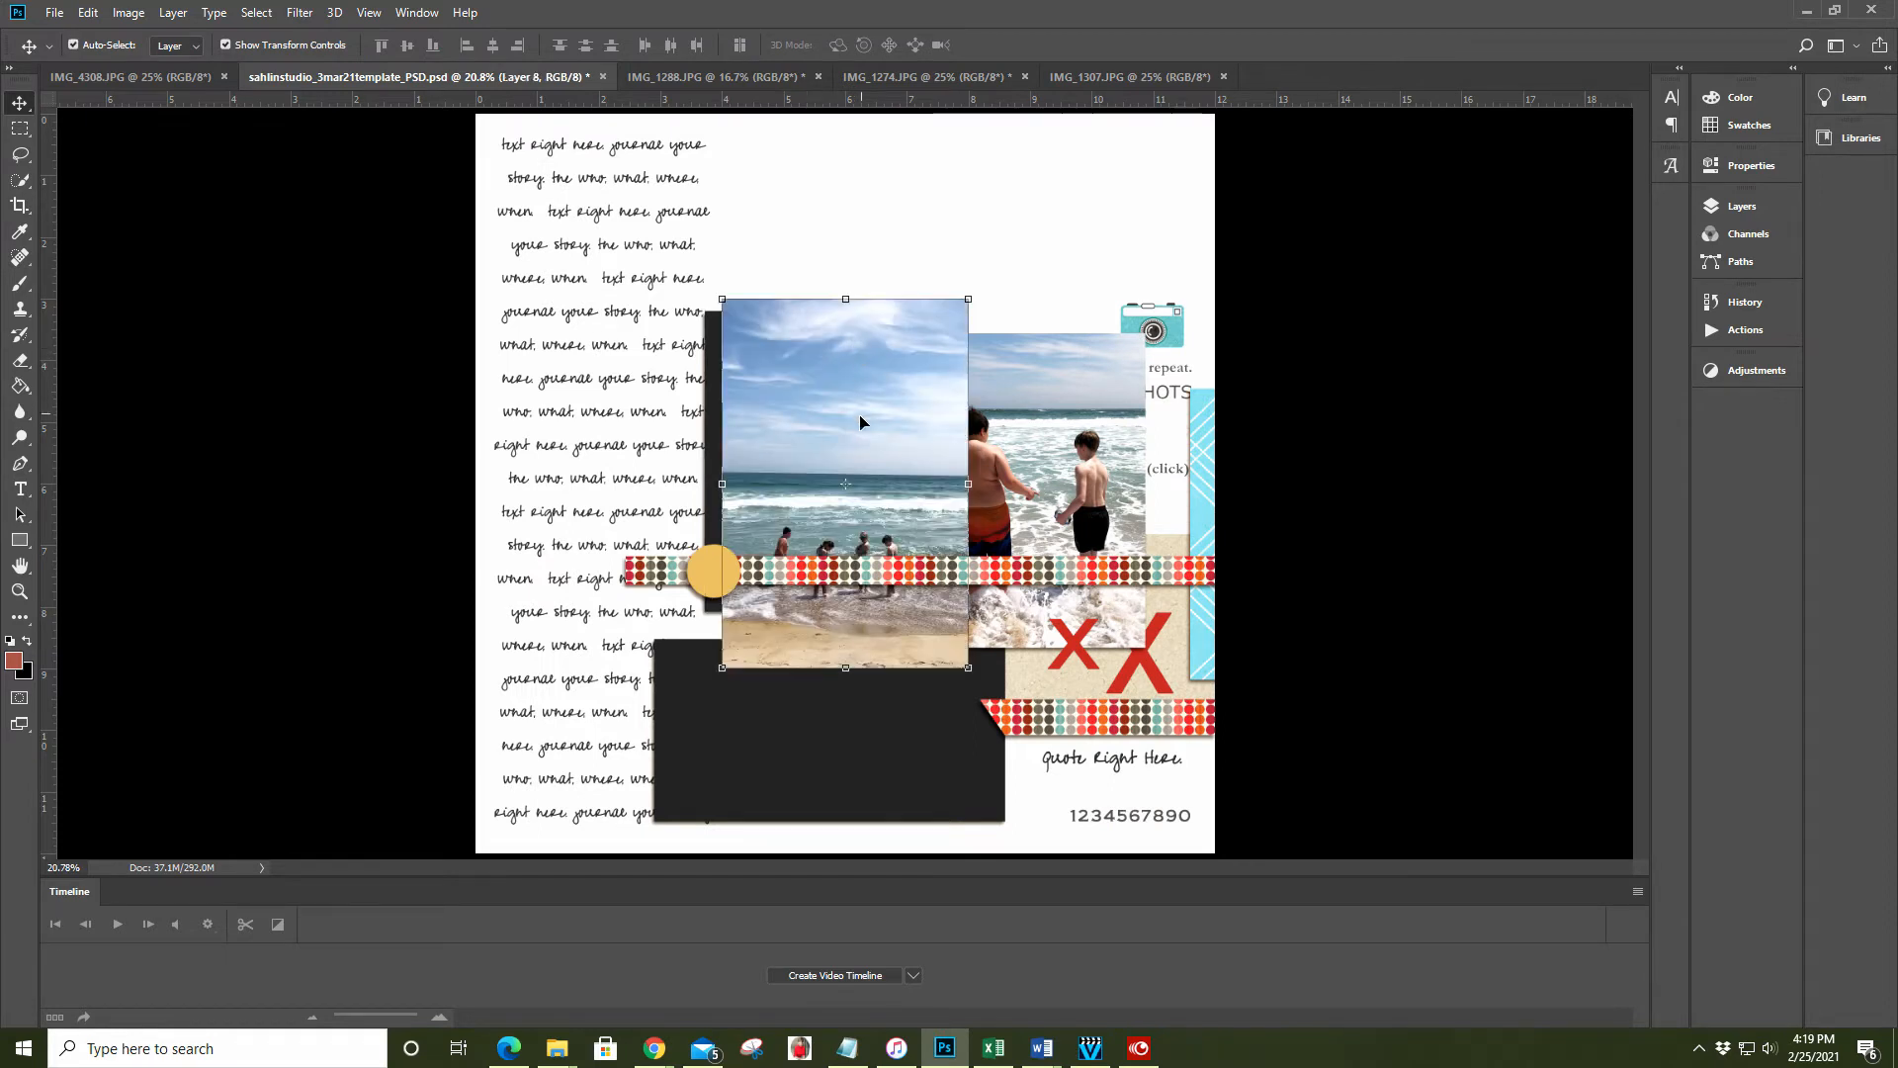
Position the pasted photo of the four children over the empty tall placeholder and clip it to that PHOTO layer
left_click_drag(847, 427, 810, 385)
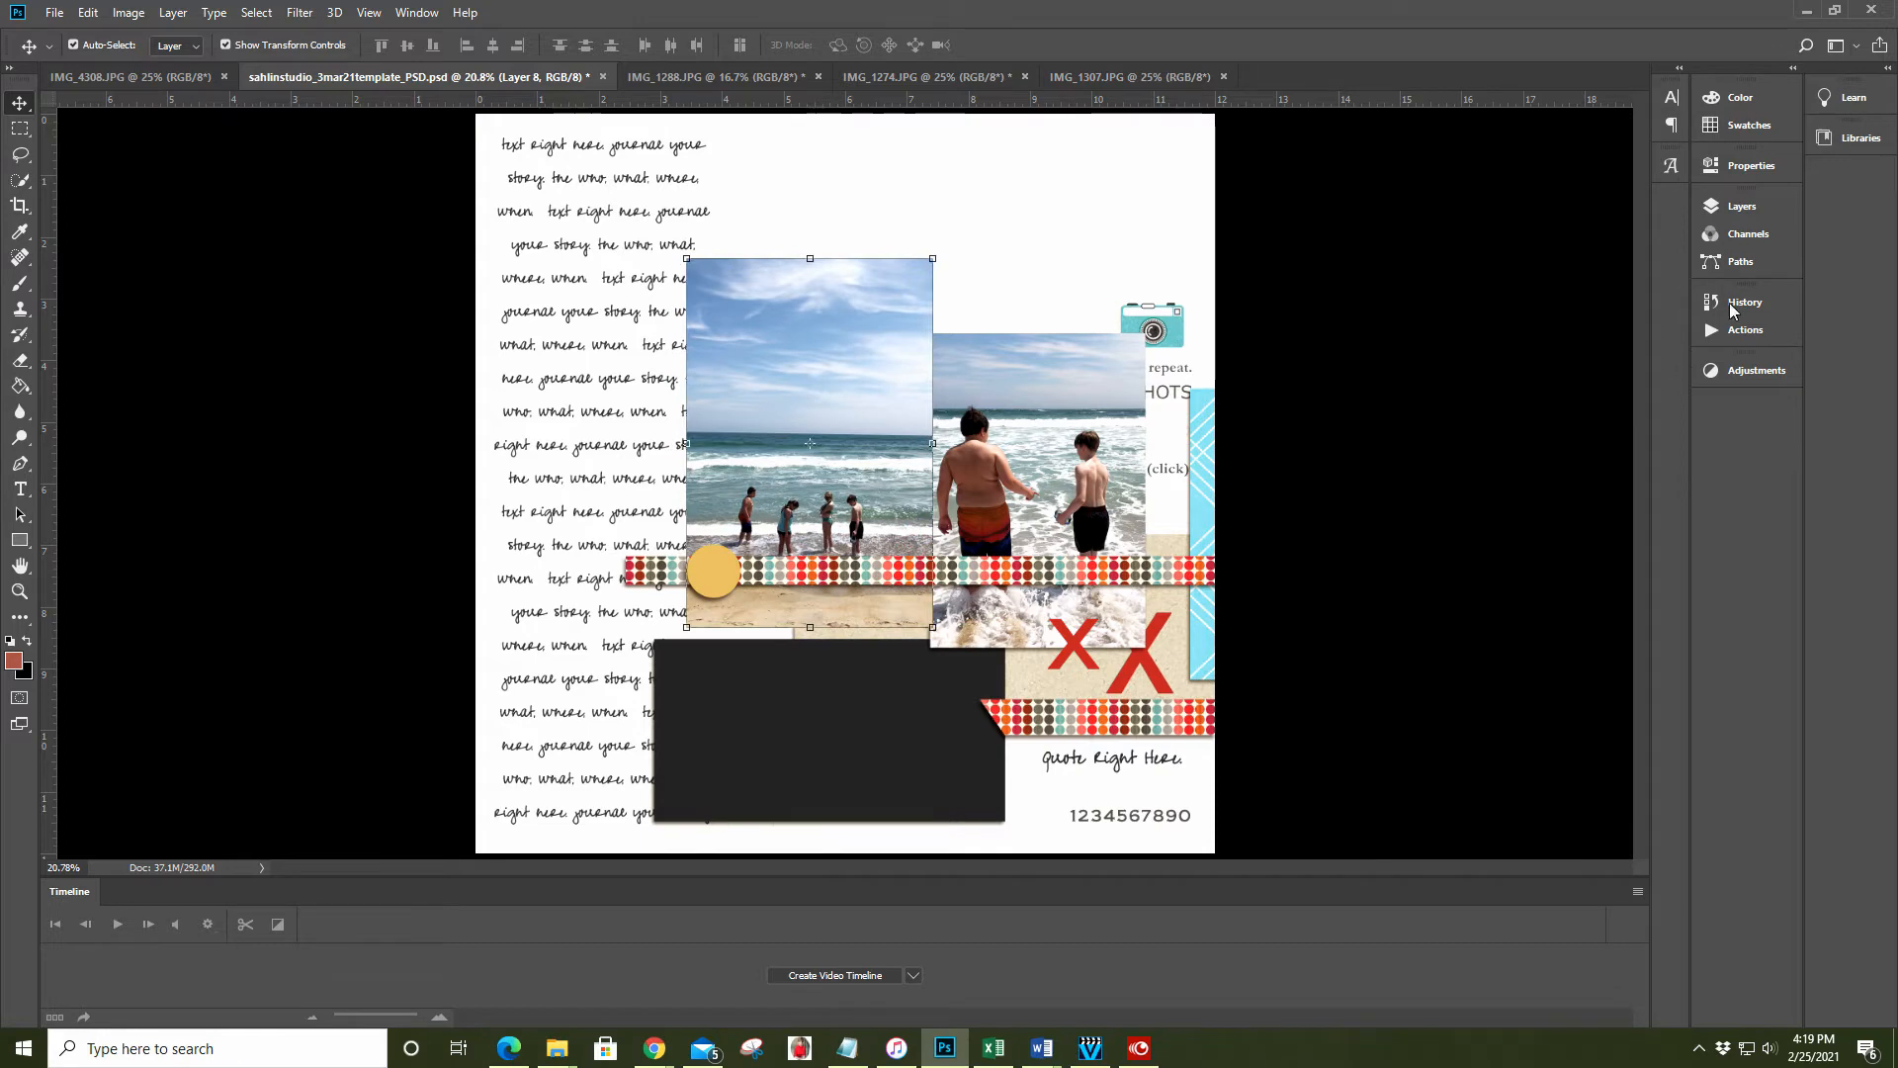
left_click(1736, 206)
right_click(1570, 617)
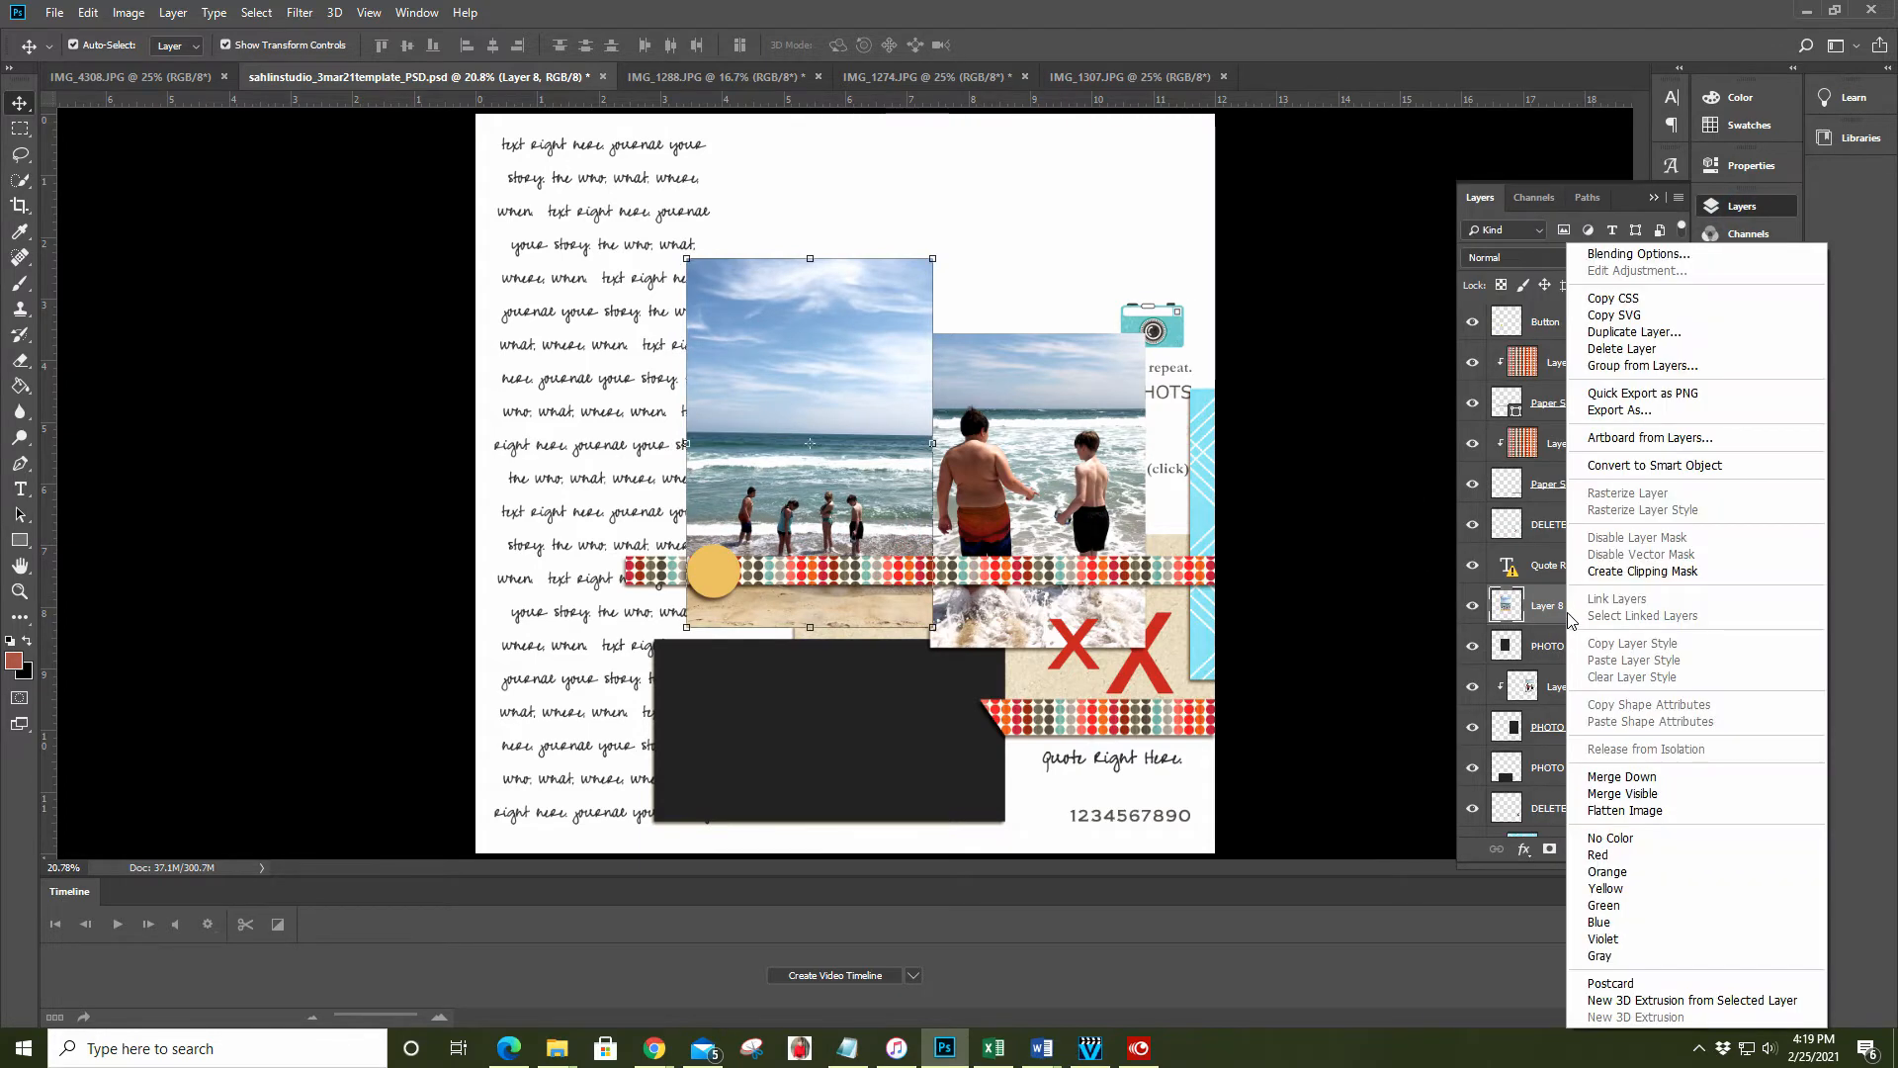
left_click(1601, 572)
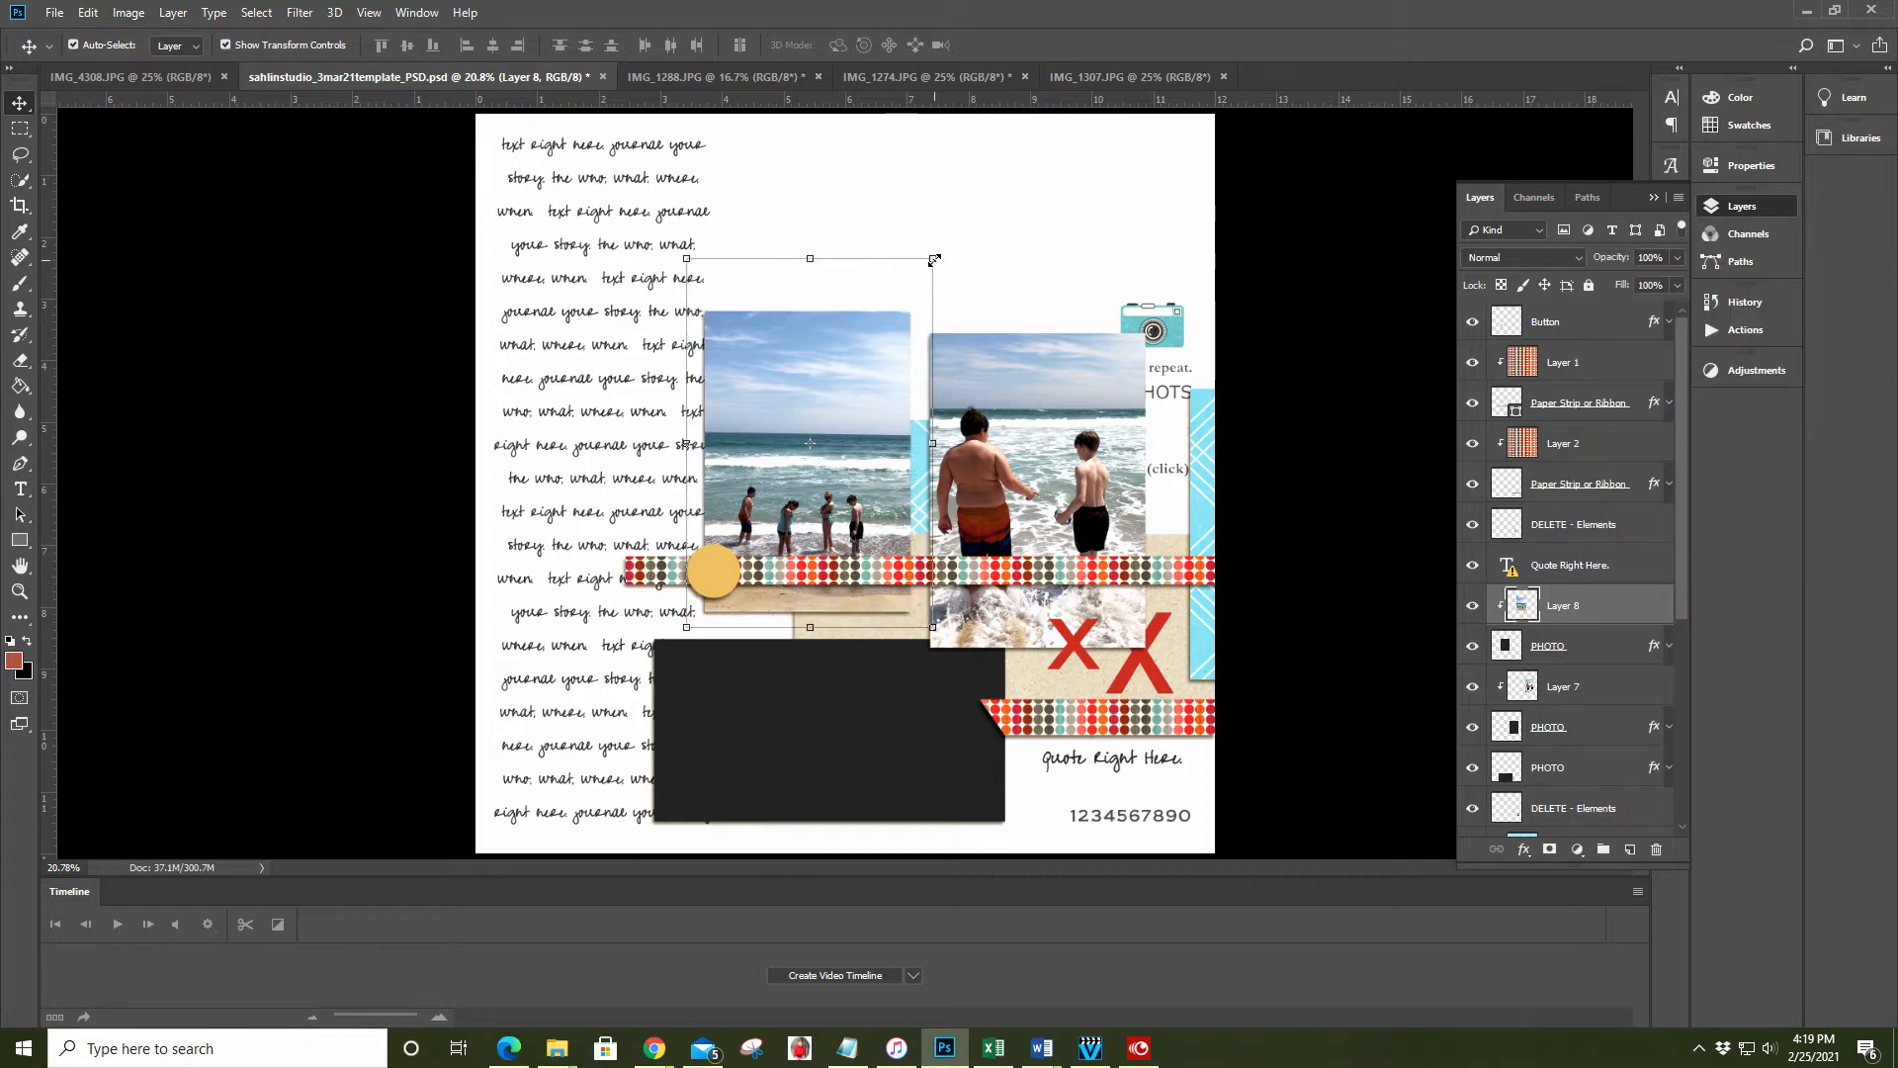
Scale the clipped photo proportionally to 88.75% so it just covers its placeholder, and select the wide PHOTO placeholder below it
left_click_drag(934, 260, 918, 277)
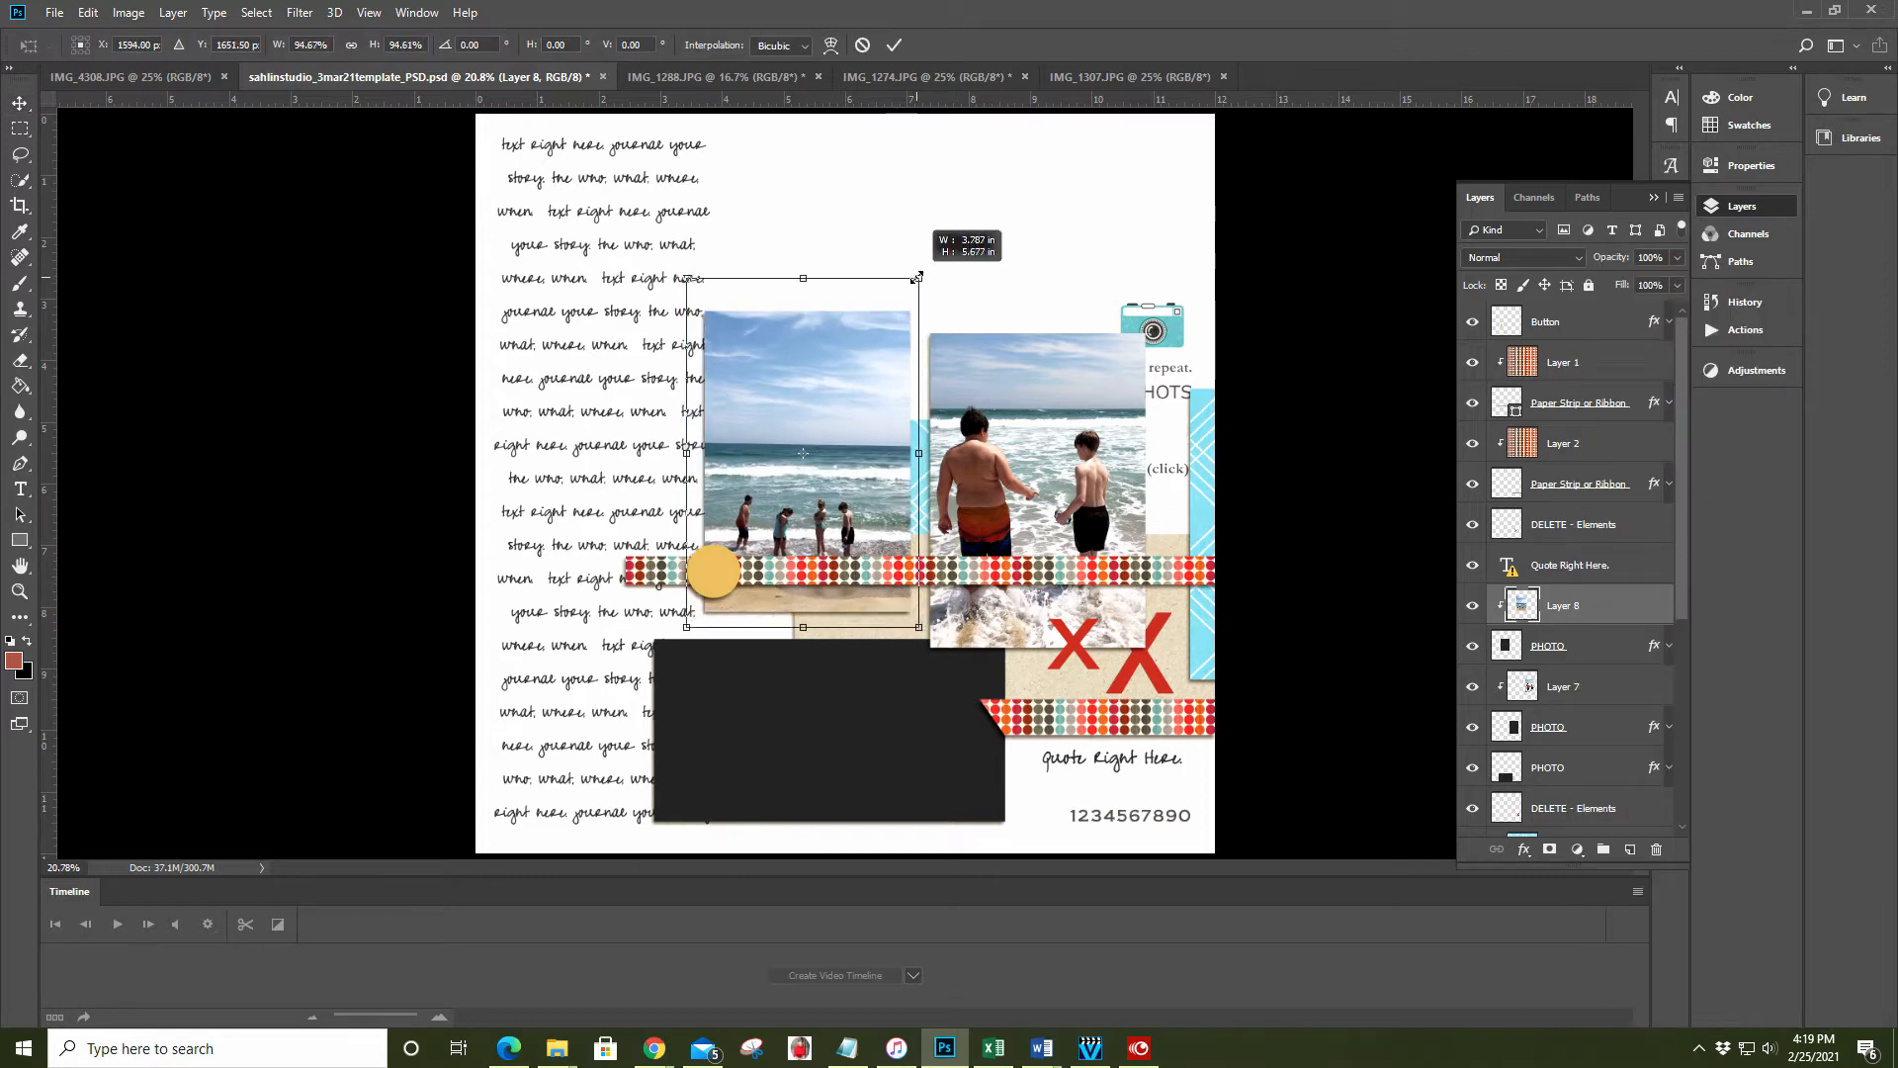
left_click_drag(686, 627, 692, 618)
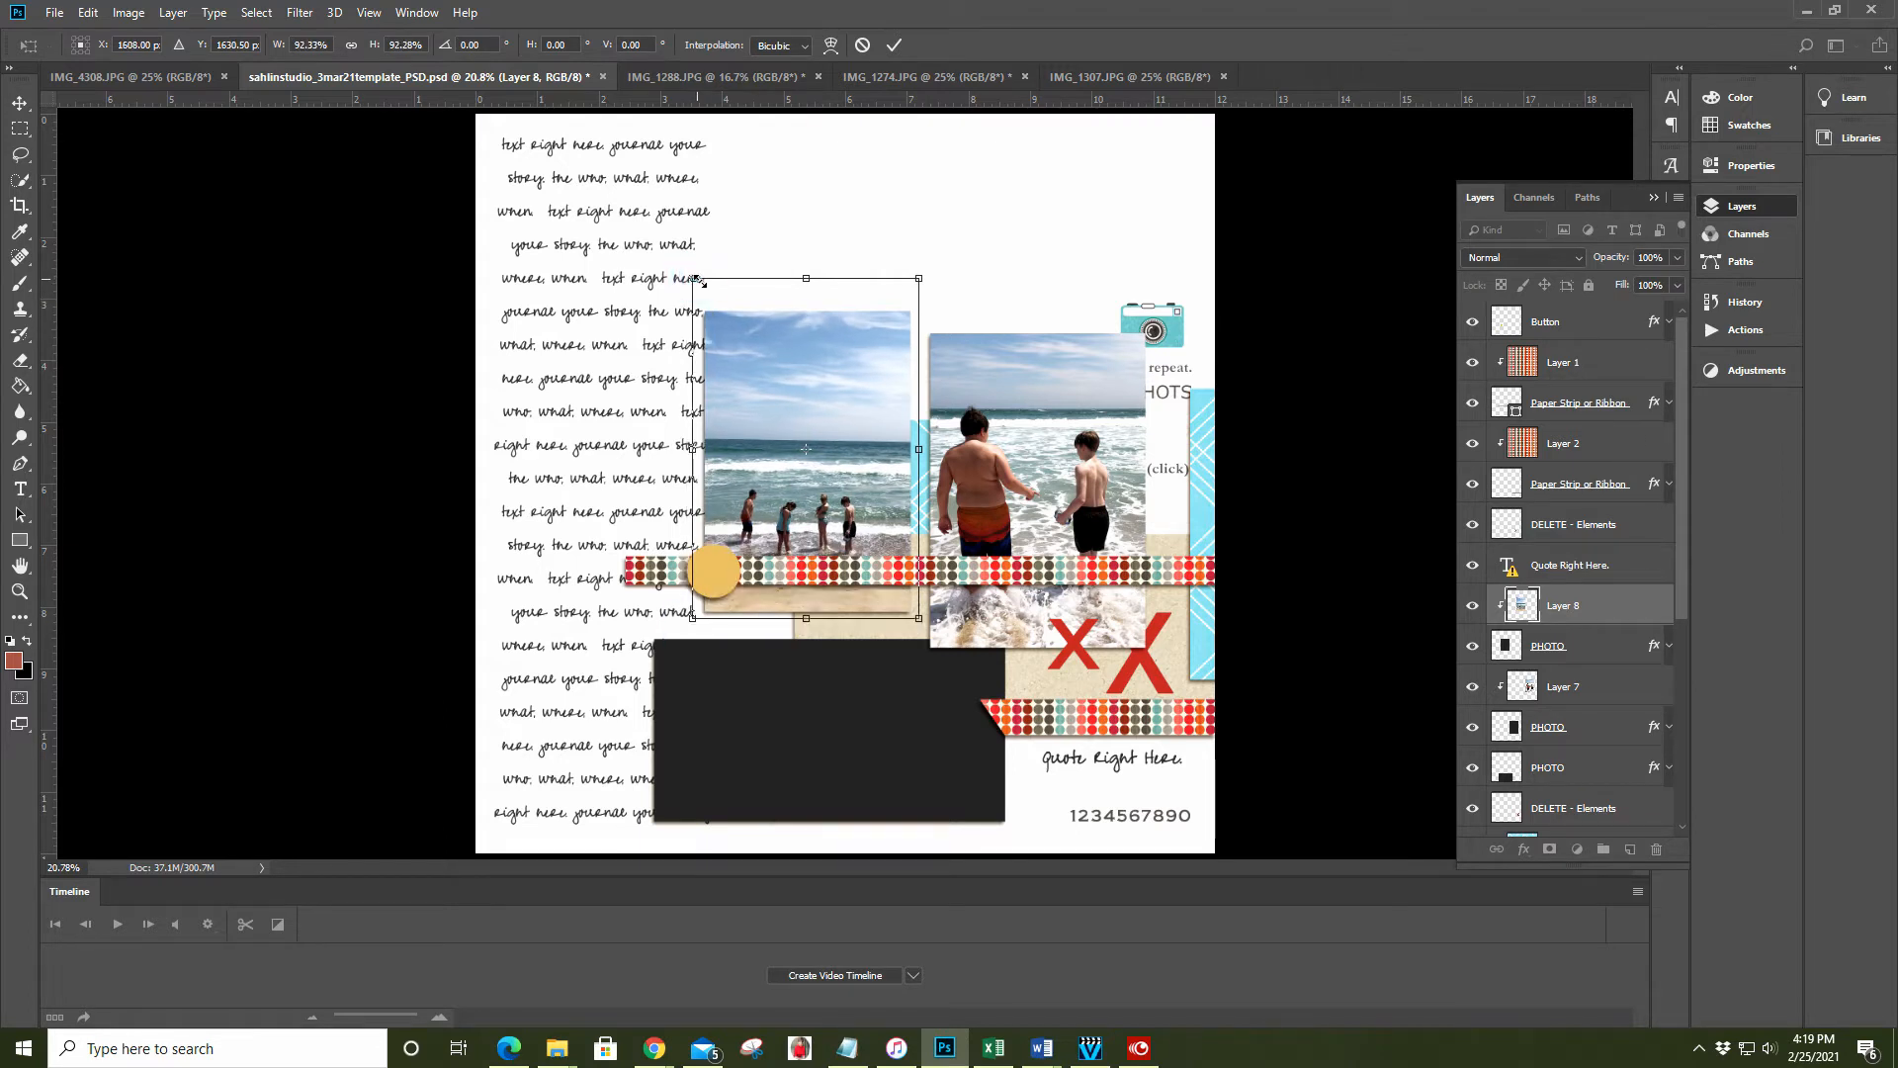
left_click_drag(698, 282, 703, 287)
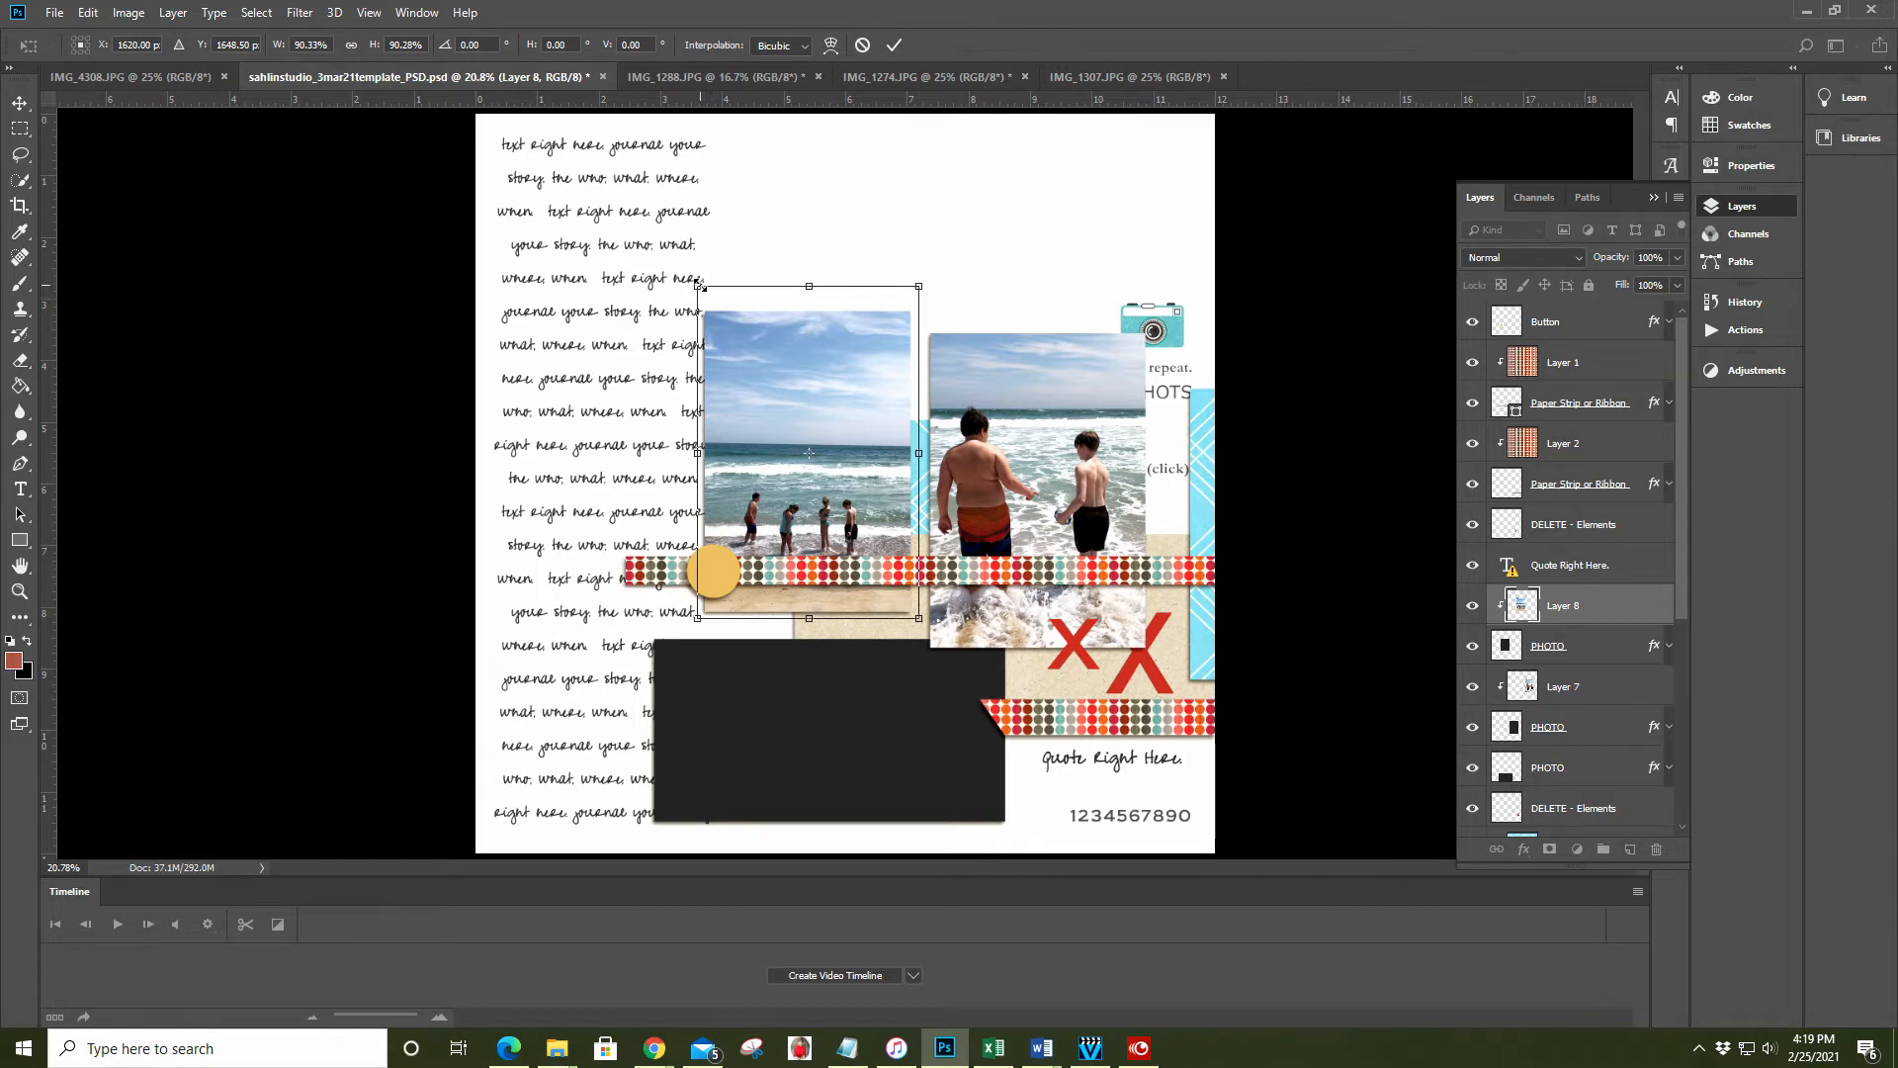
left_click_drag(698, 285, 698, 285)
left_click_drag(921, 284, 918, 288)
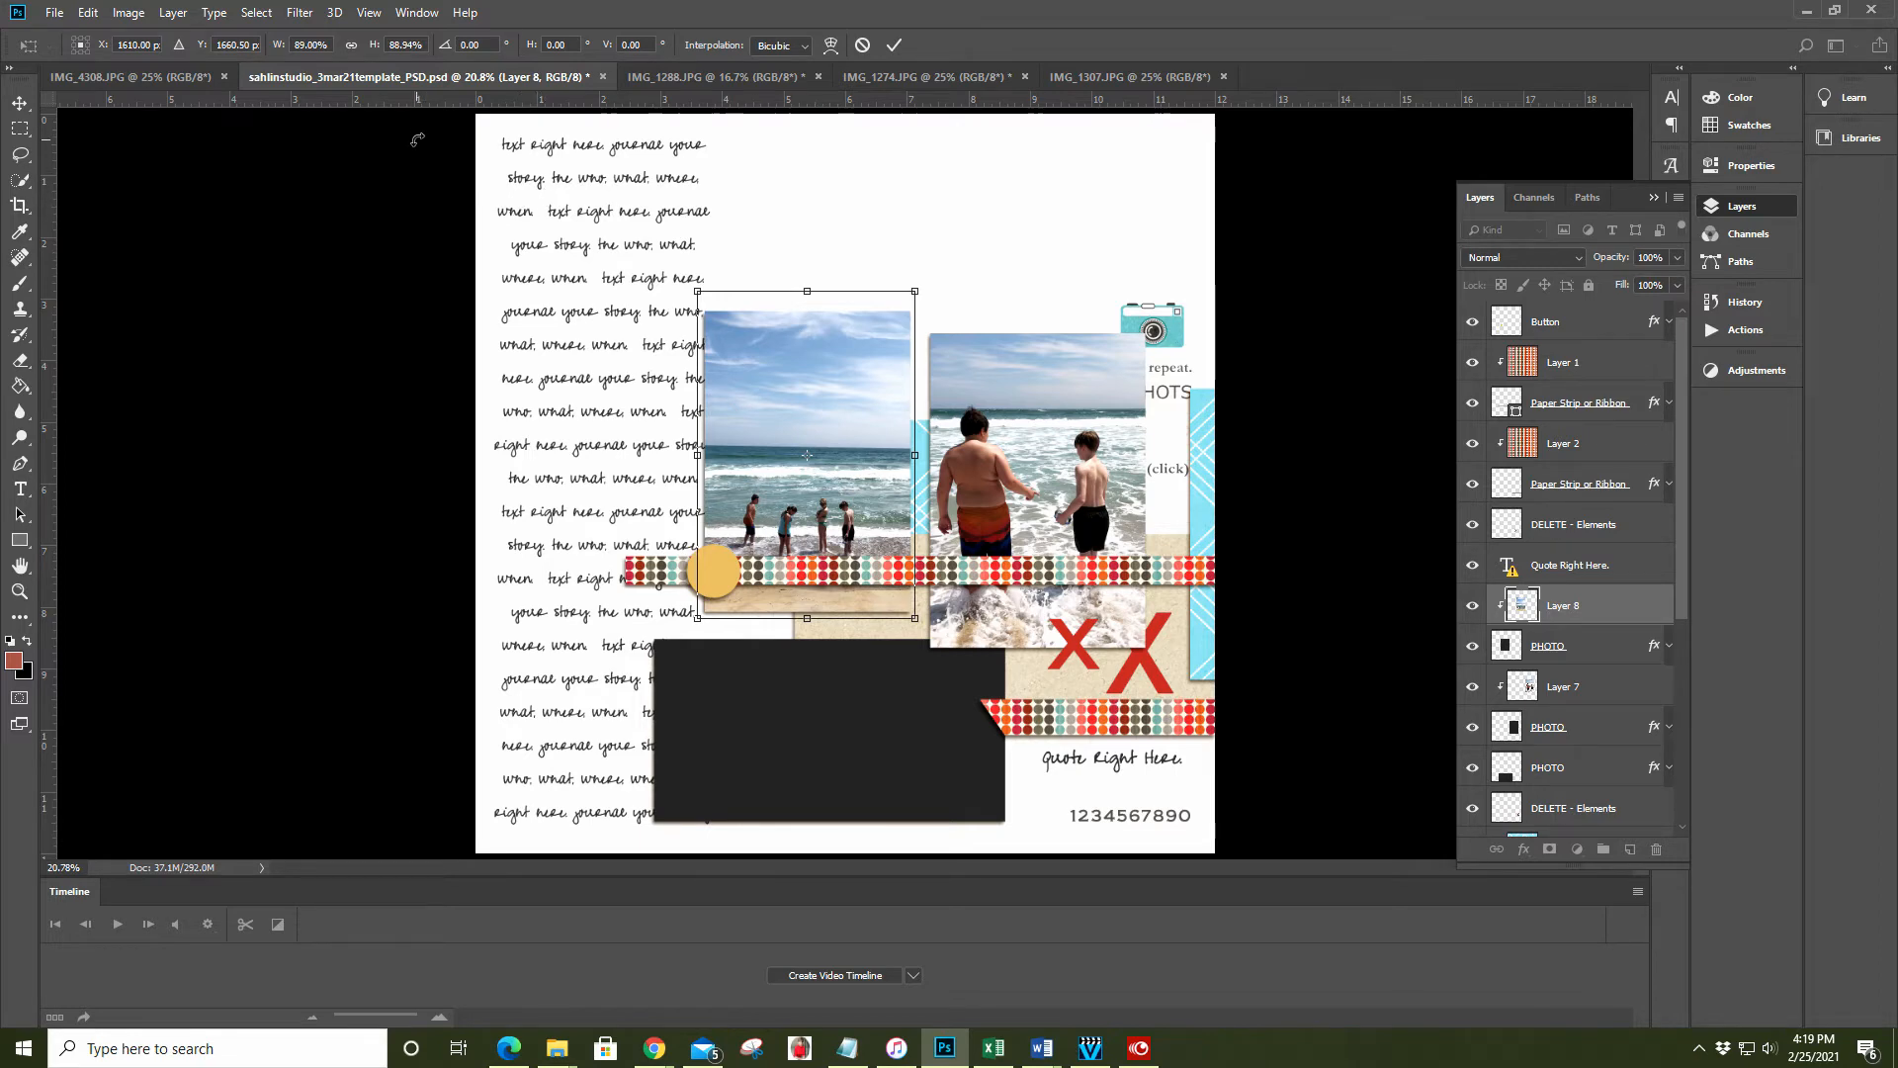
left_click(350, 48)
mouse_move(914, 290)
left_mouse_down()
mouse_move(994, 243)
mouse_move(939, 253)
mouse_move(978, 230)
mouse_move(954, 243)
mouse_move(903, 274)
mouse_move(914, 292)
left_mouse_up()
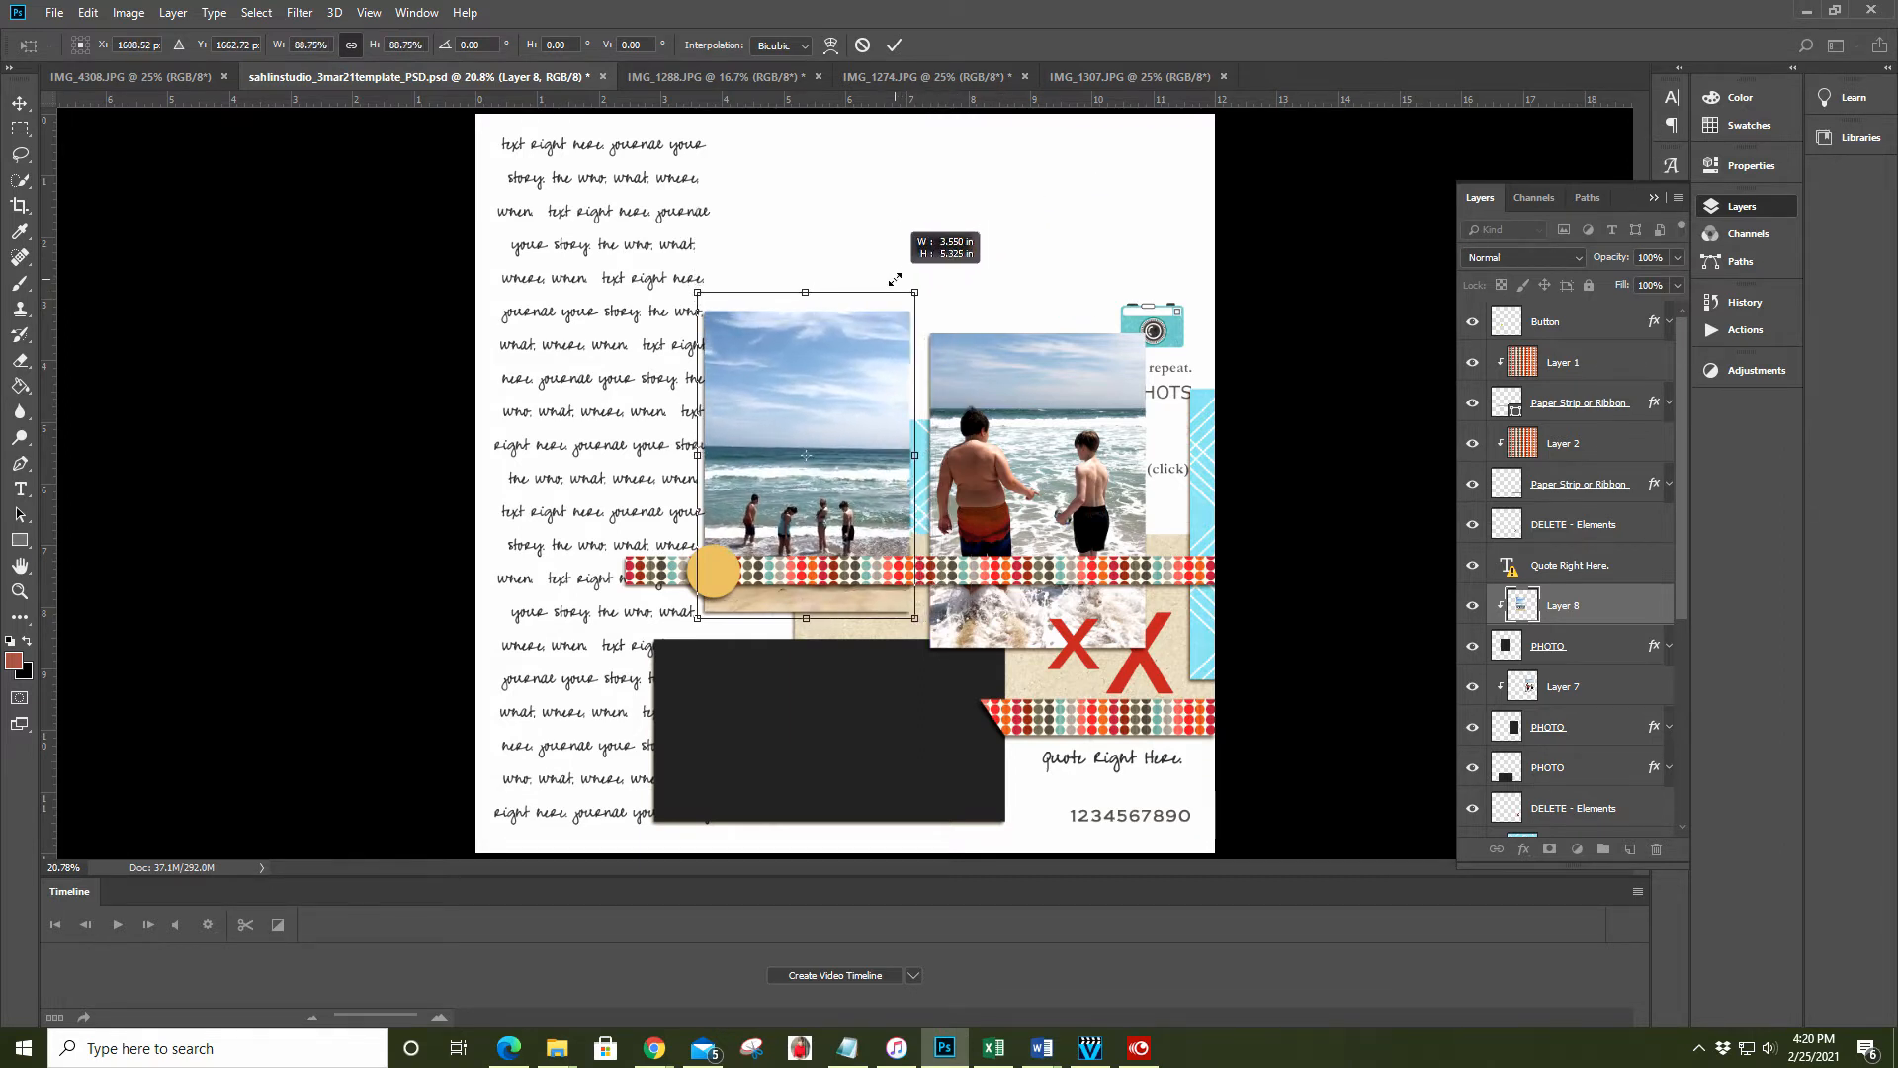
left_click(894, 44)
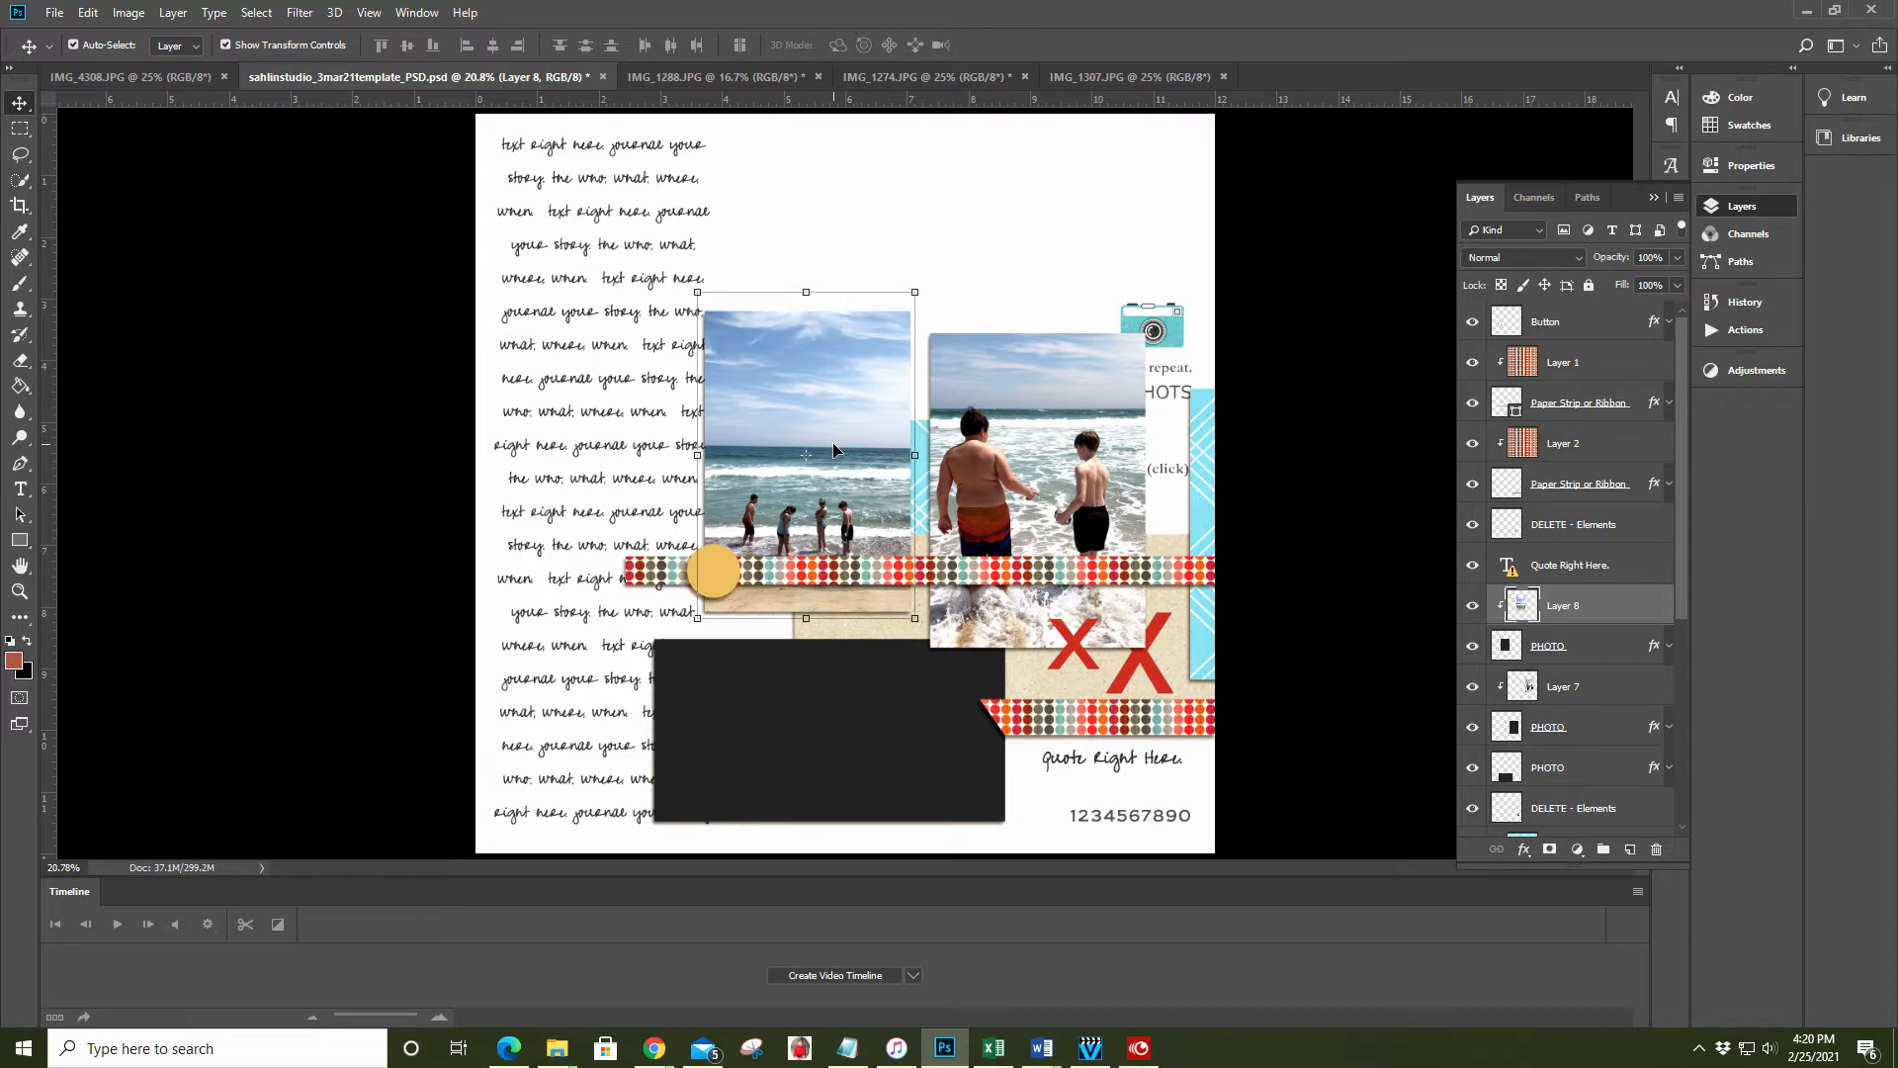
left_click(836, 704)
Brighten IMG_1307.JPG with a Curves adjustment layer using points at input 156, output 193 and input 64, output 93, and flatten the image
left_click(1137, 76)
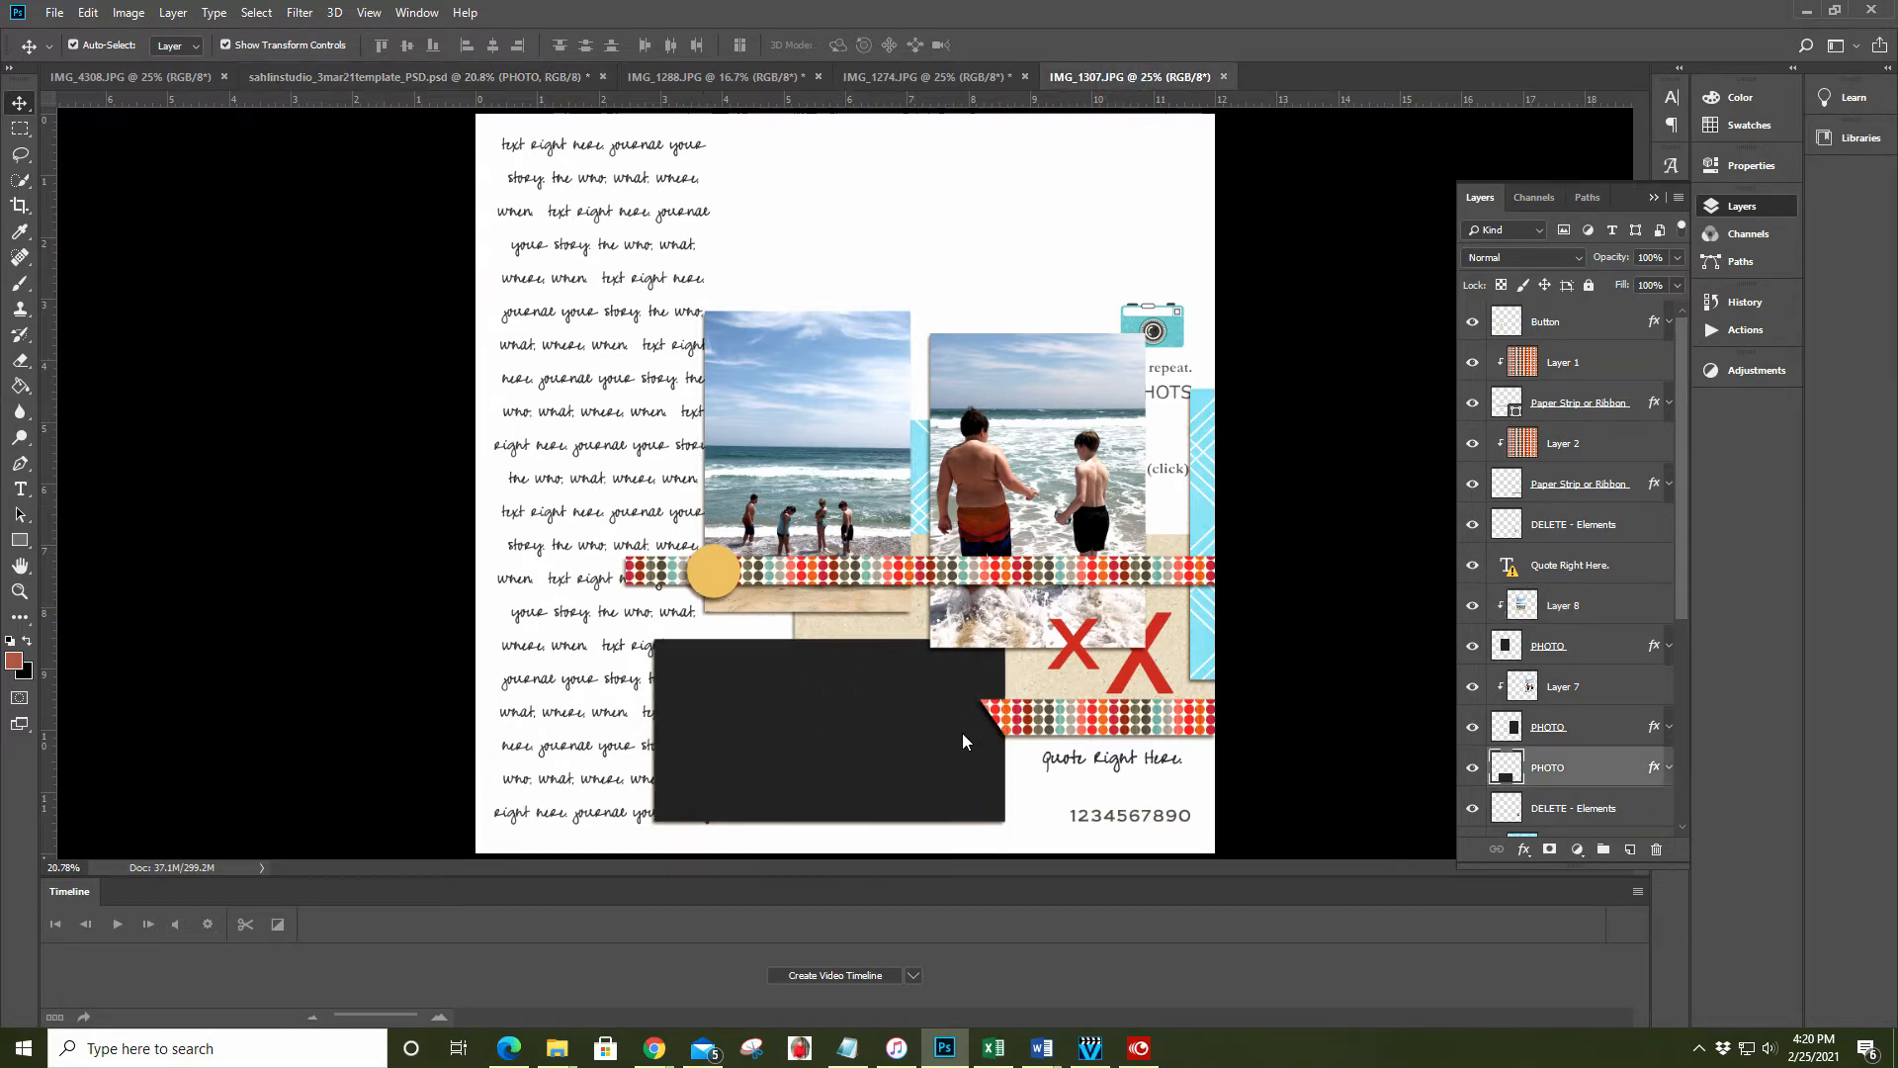
left_click(1756, 369)
left_click(1416, 406)
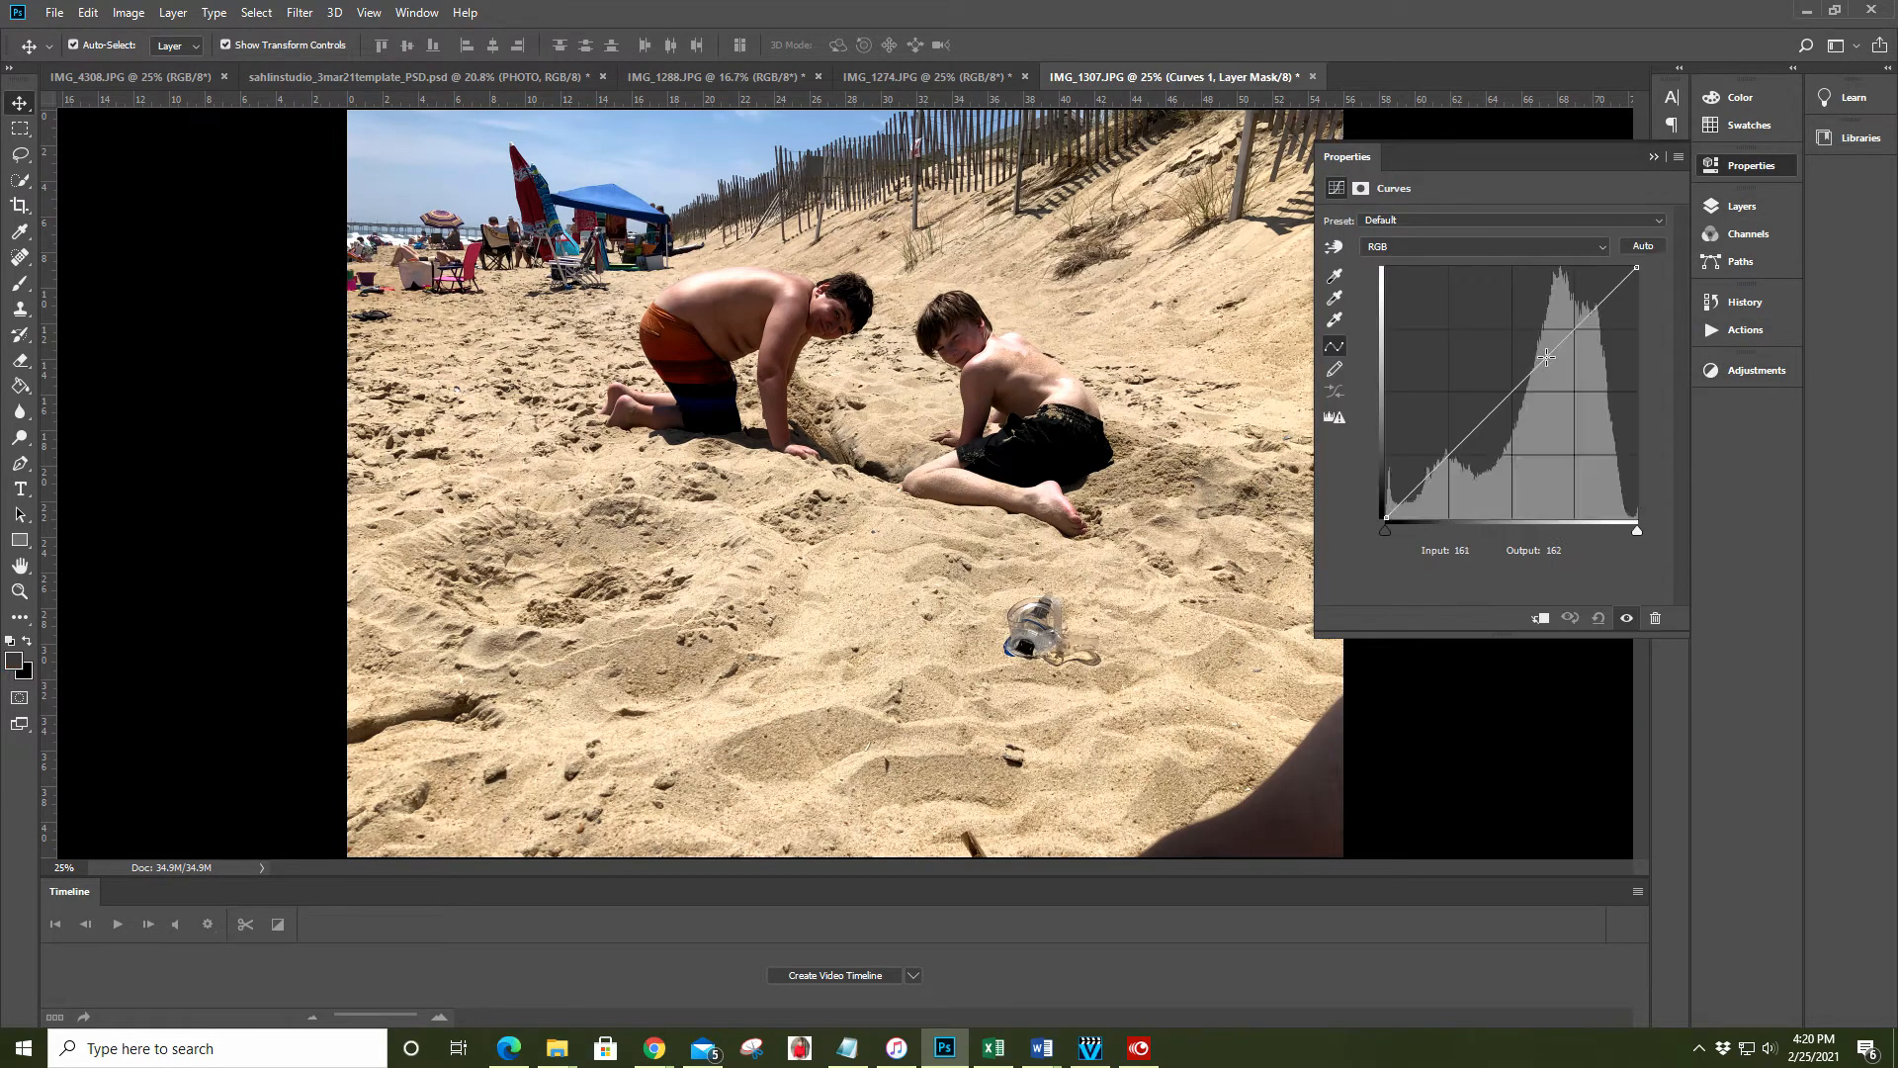
left_click_drag(1543, 358, 1540, 335)
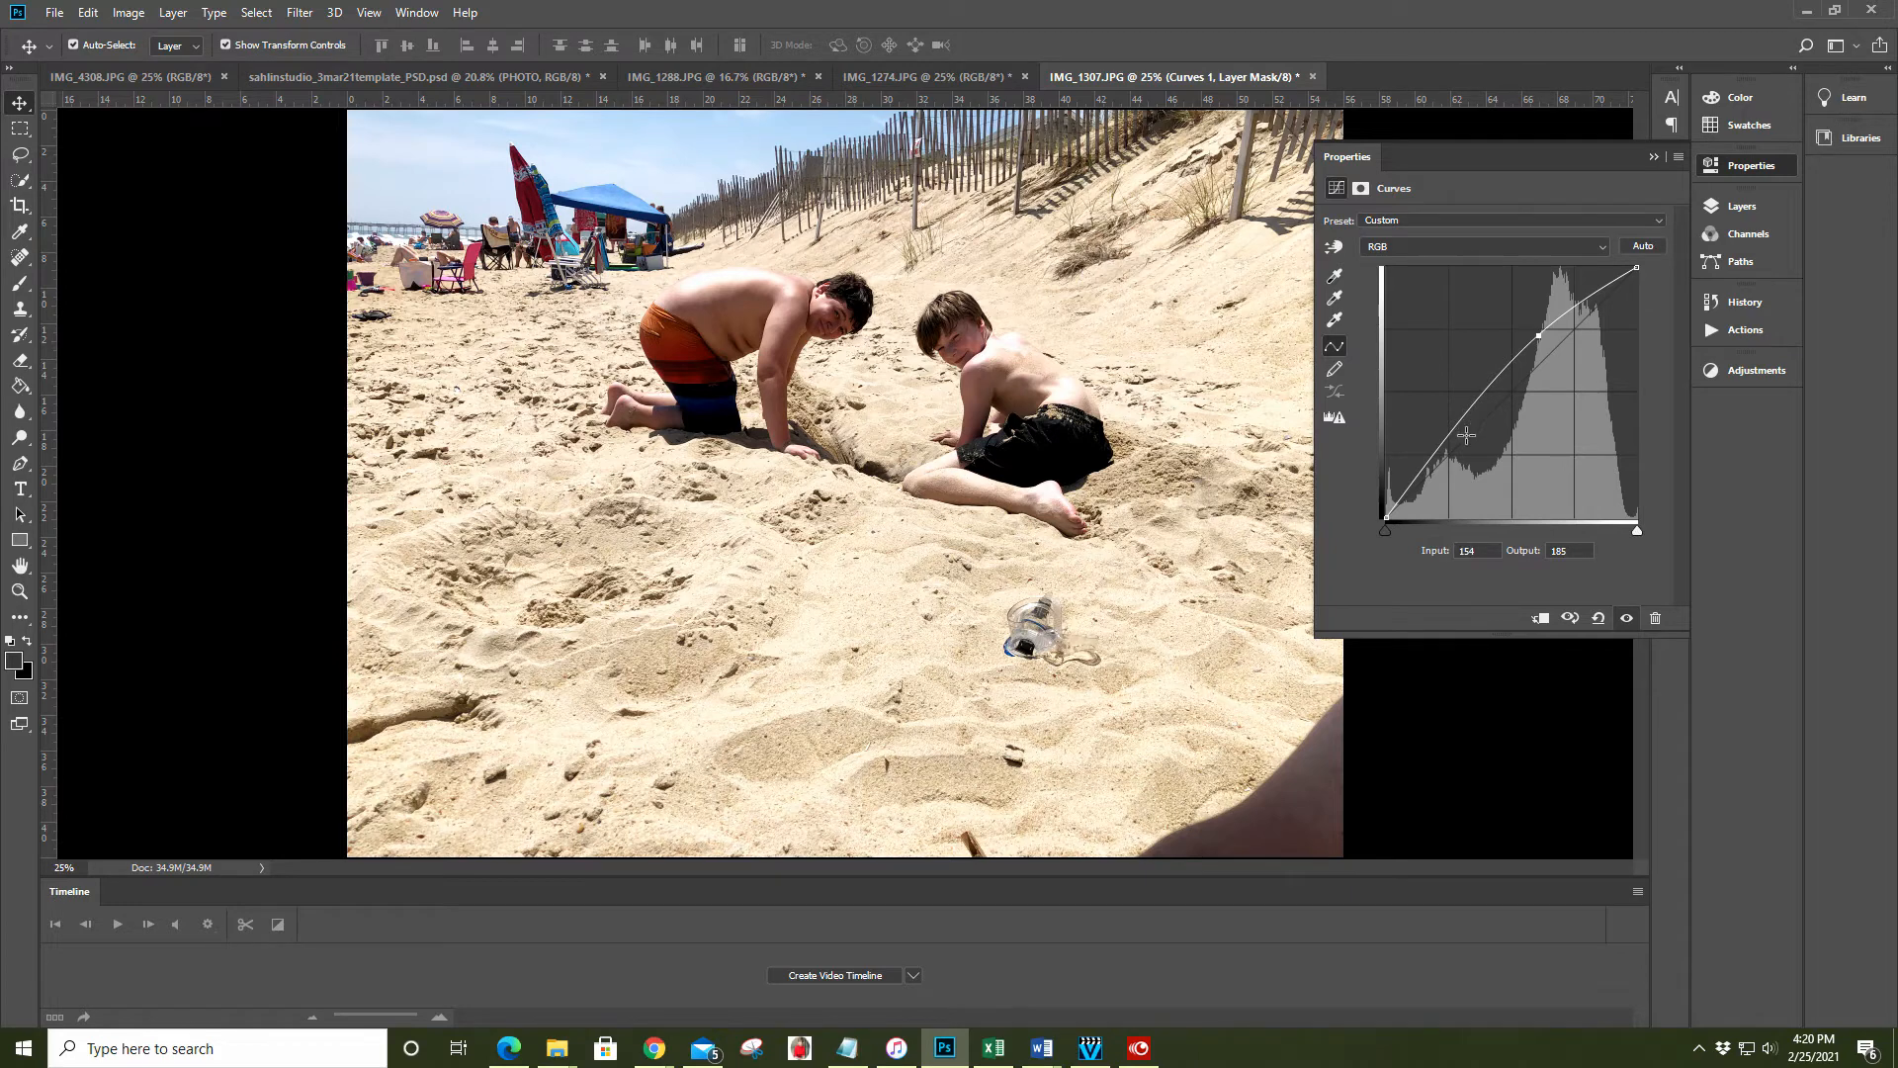
left_click_drag(1450, 431, 1449, 426)
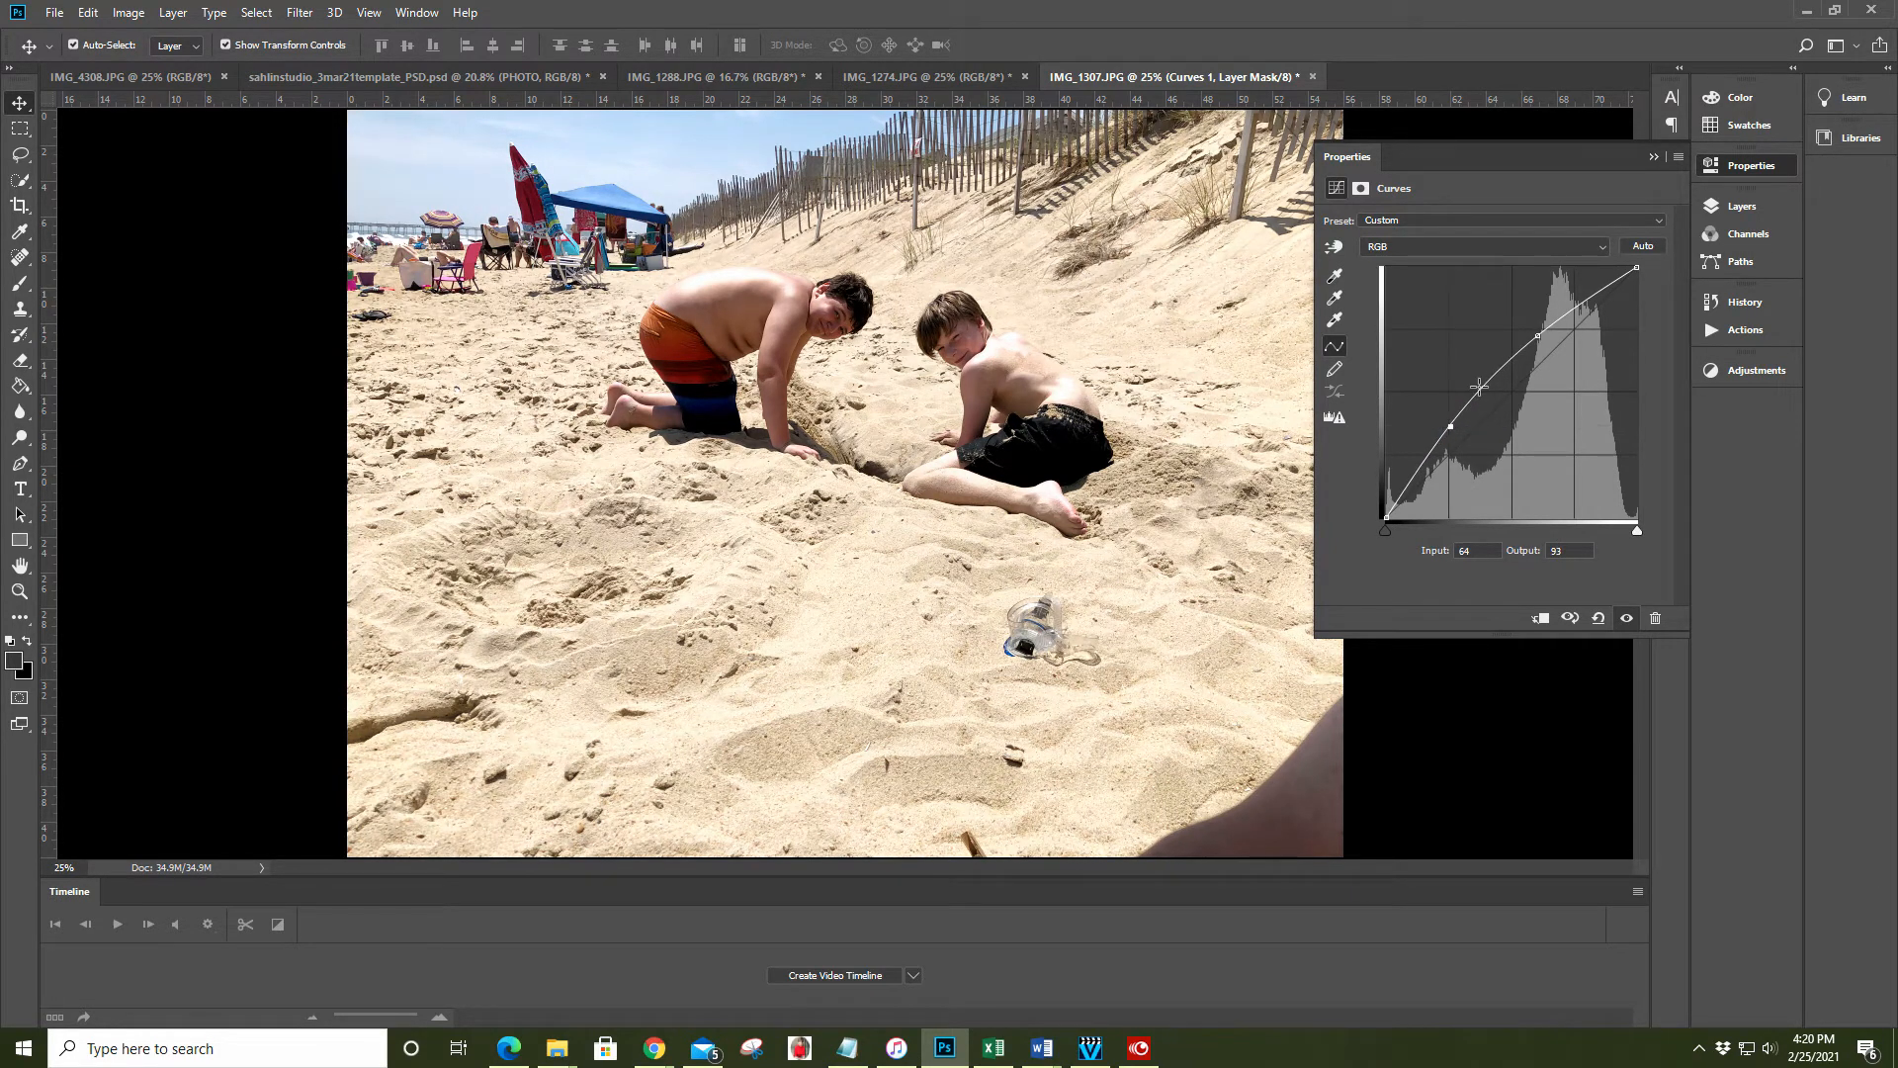
left_click_drag(1539, 338, 1539, 334)
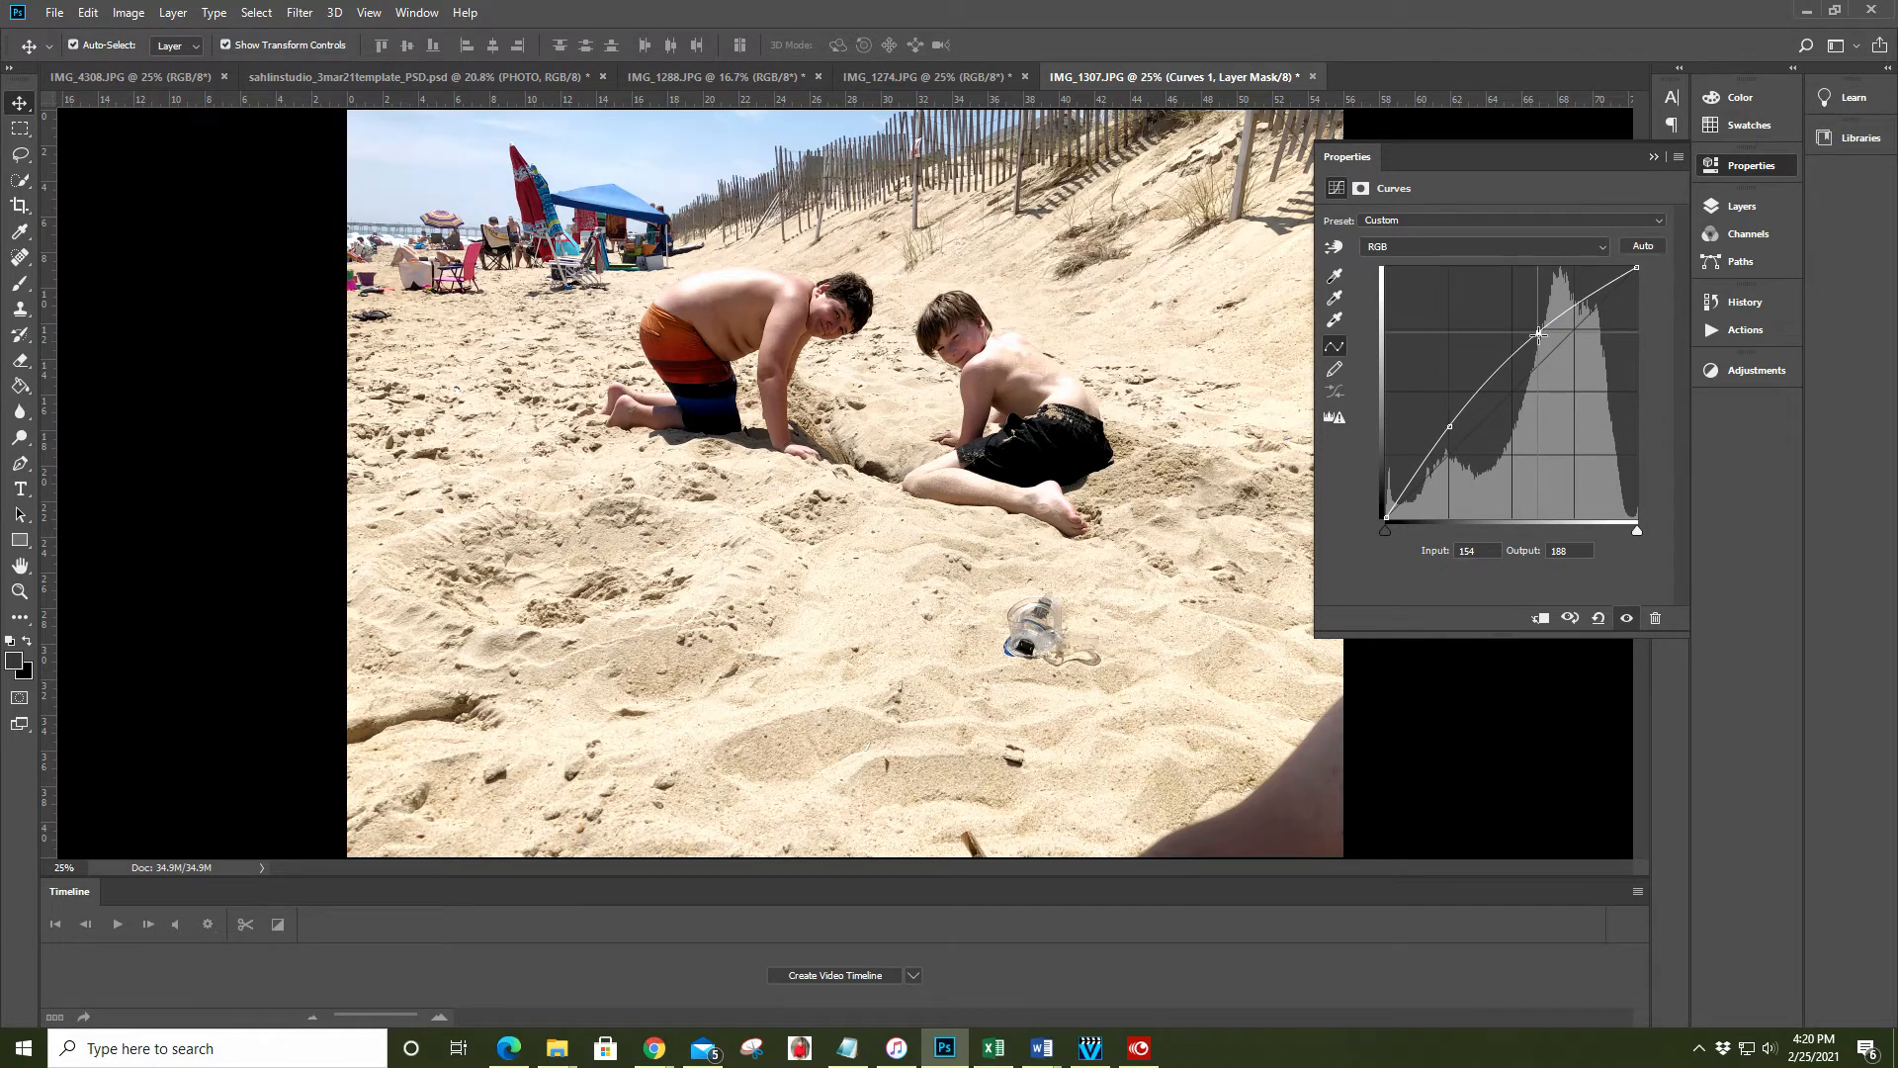
left_click_drag(1539, 334, 1540, 330)
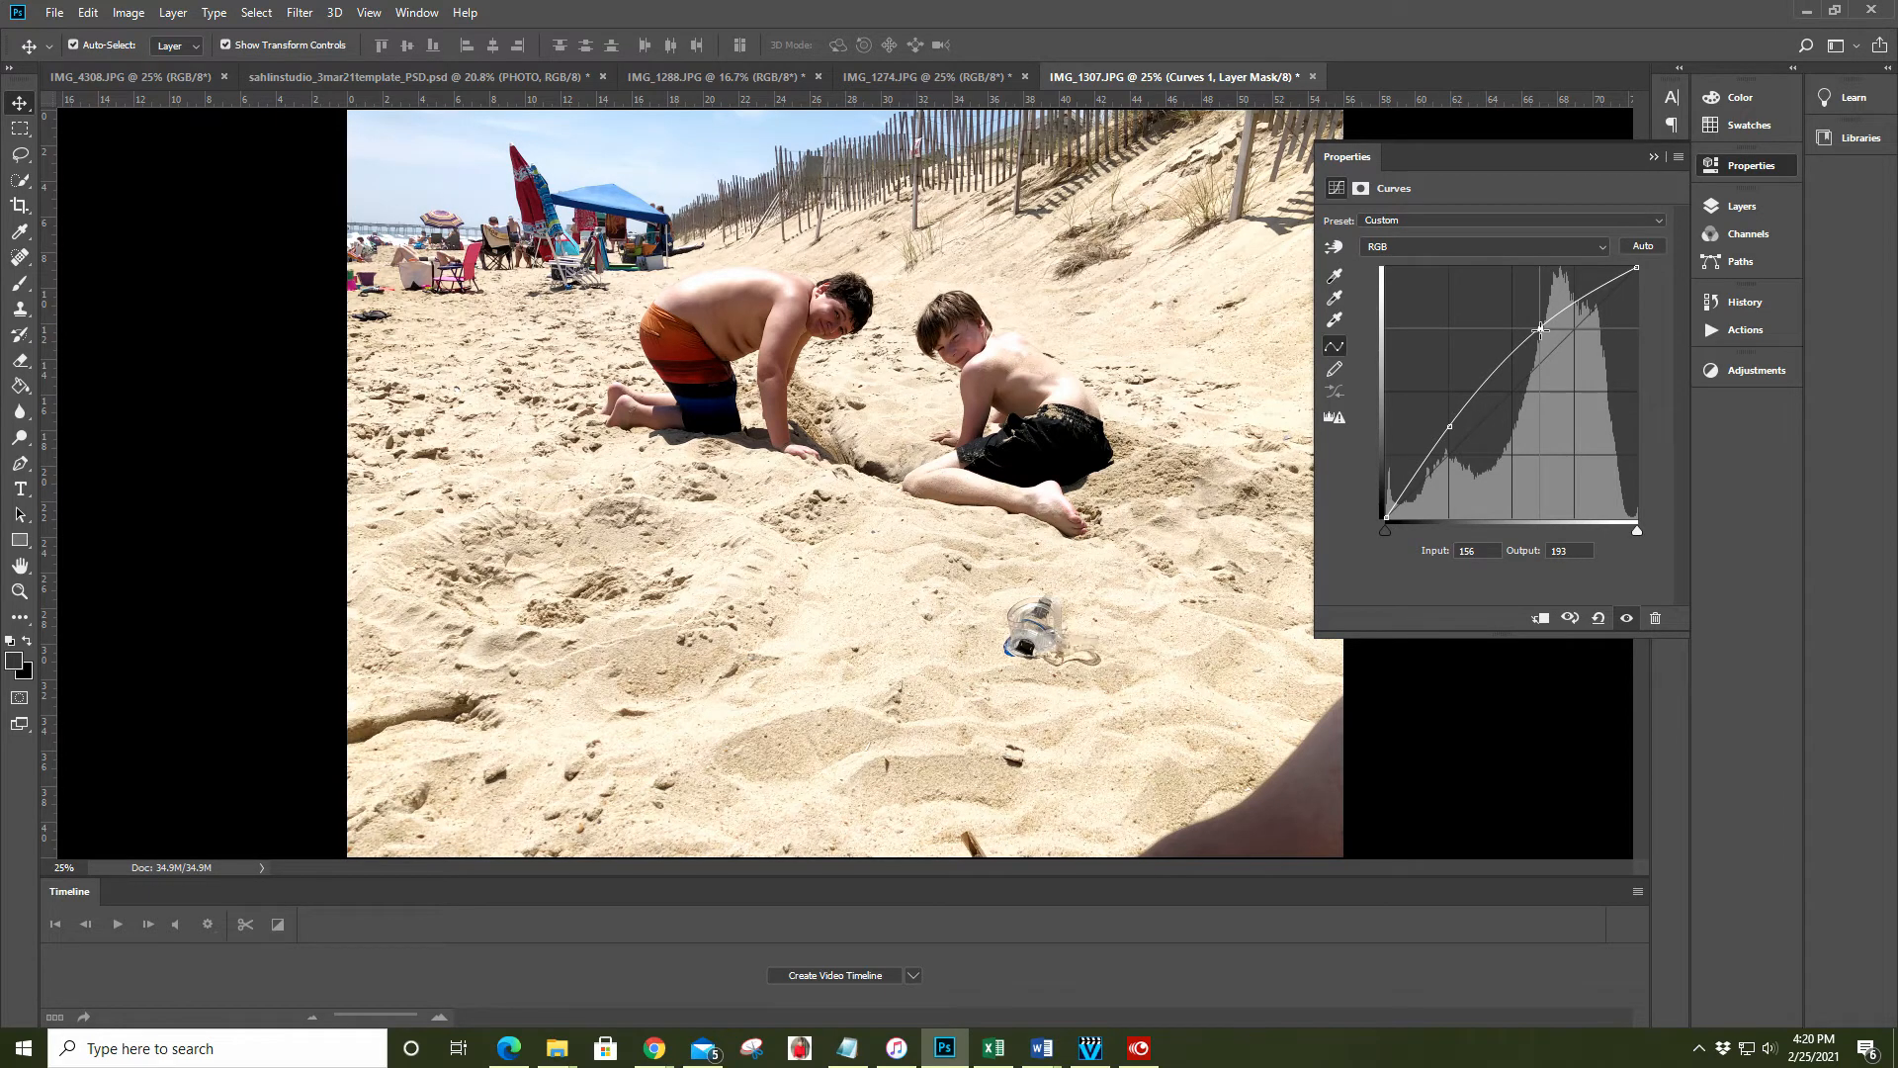
left_click(173, 12)
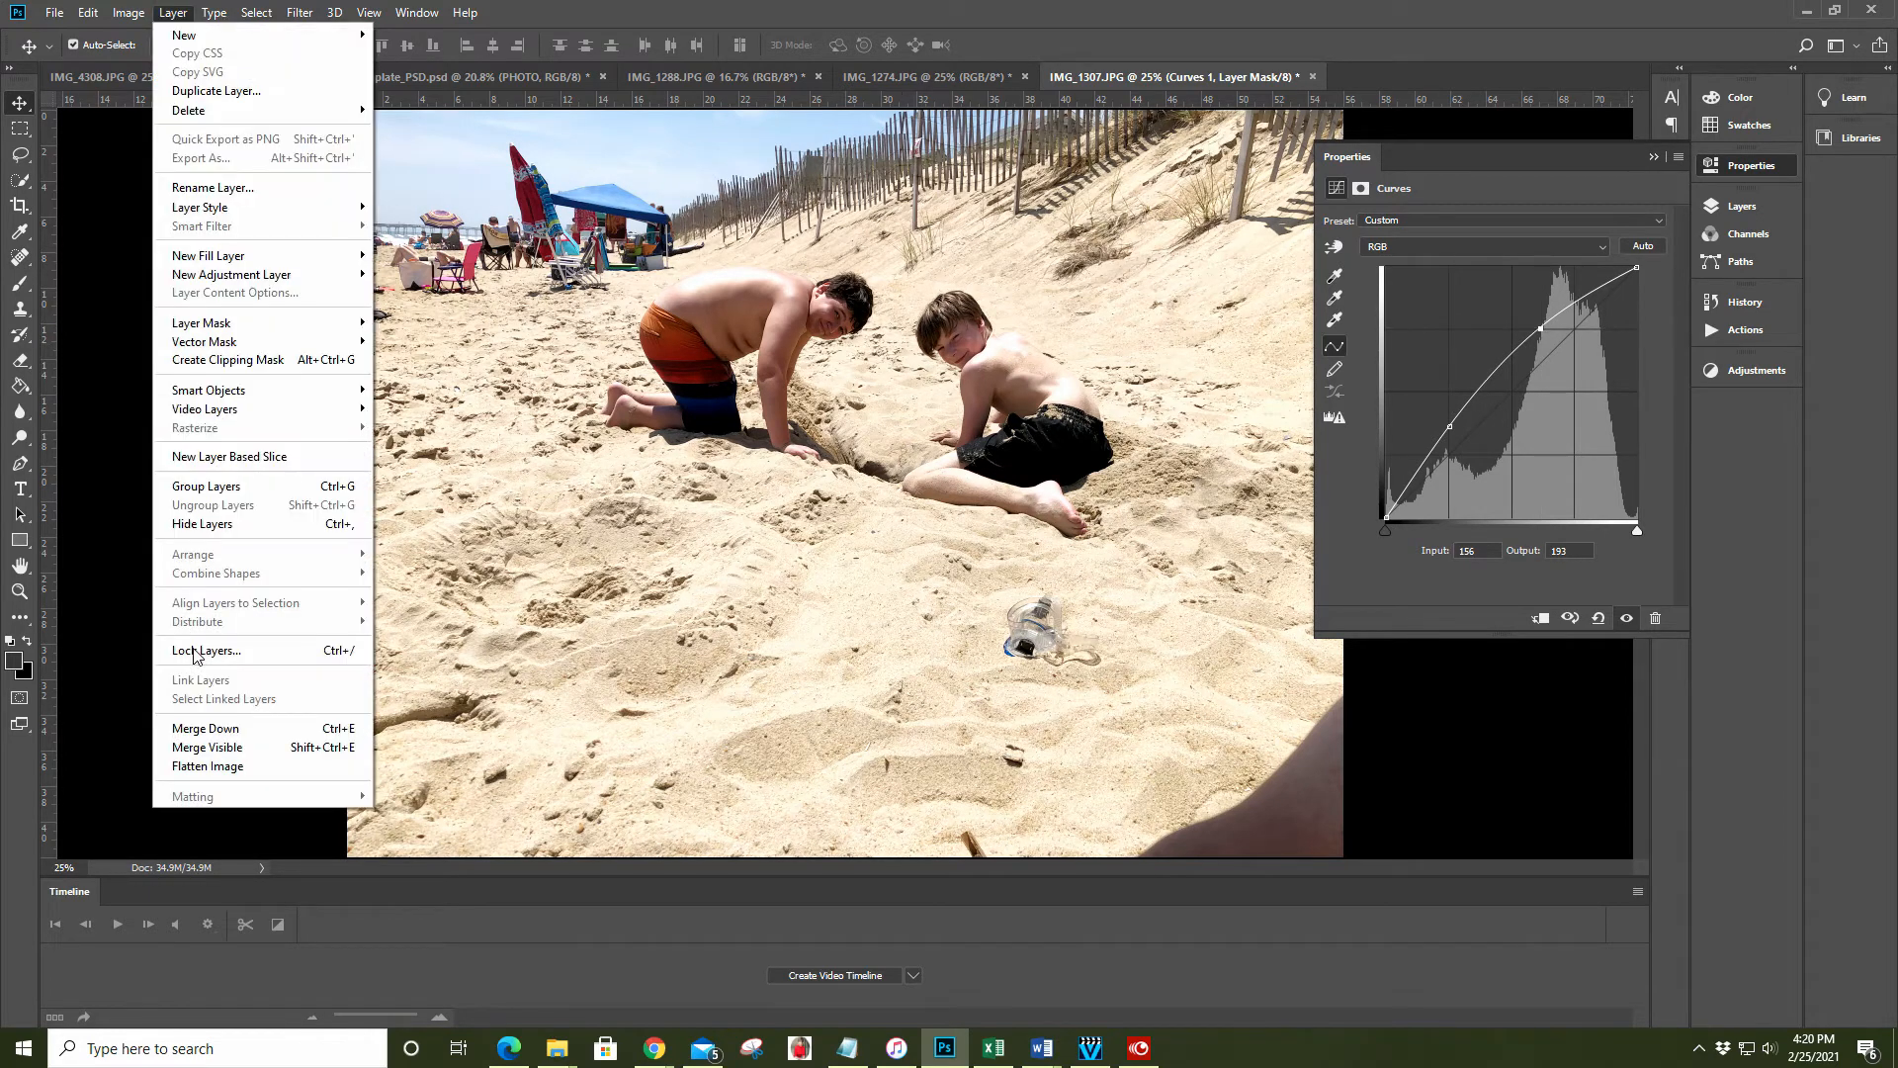
left_click(208, 765)
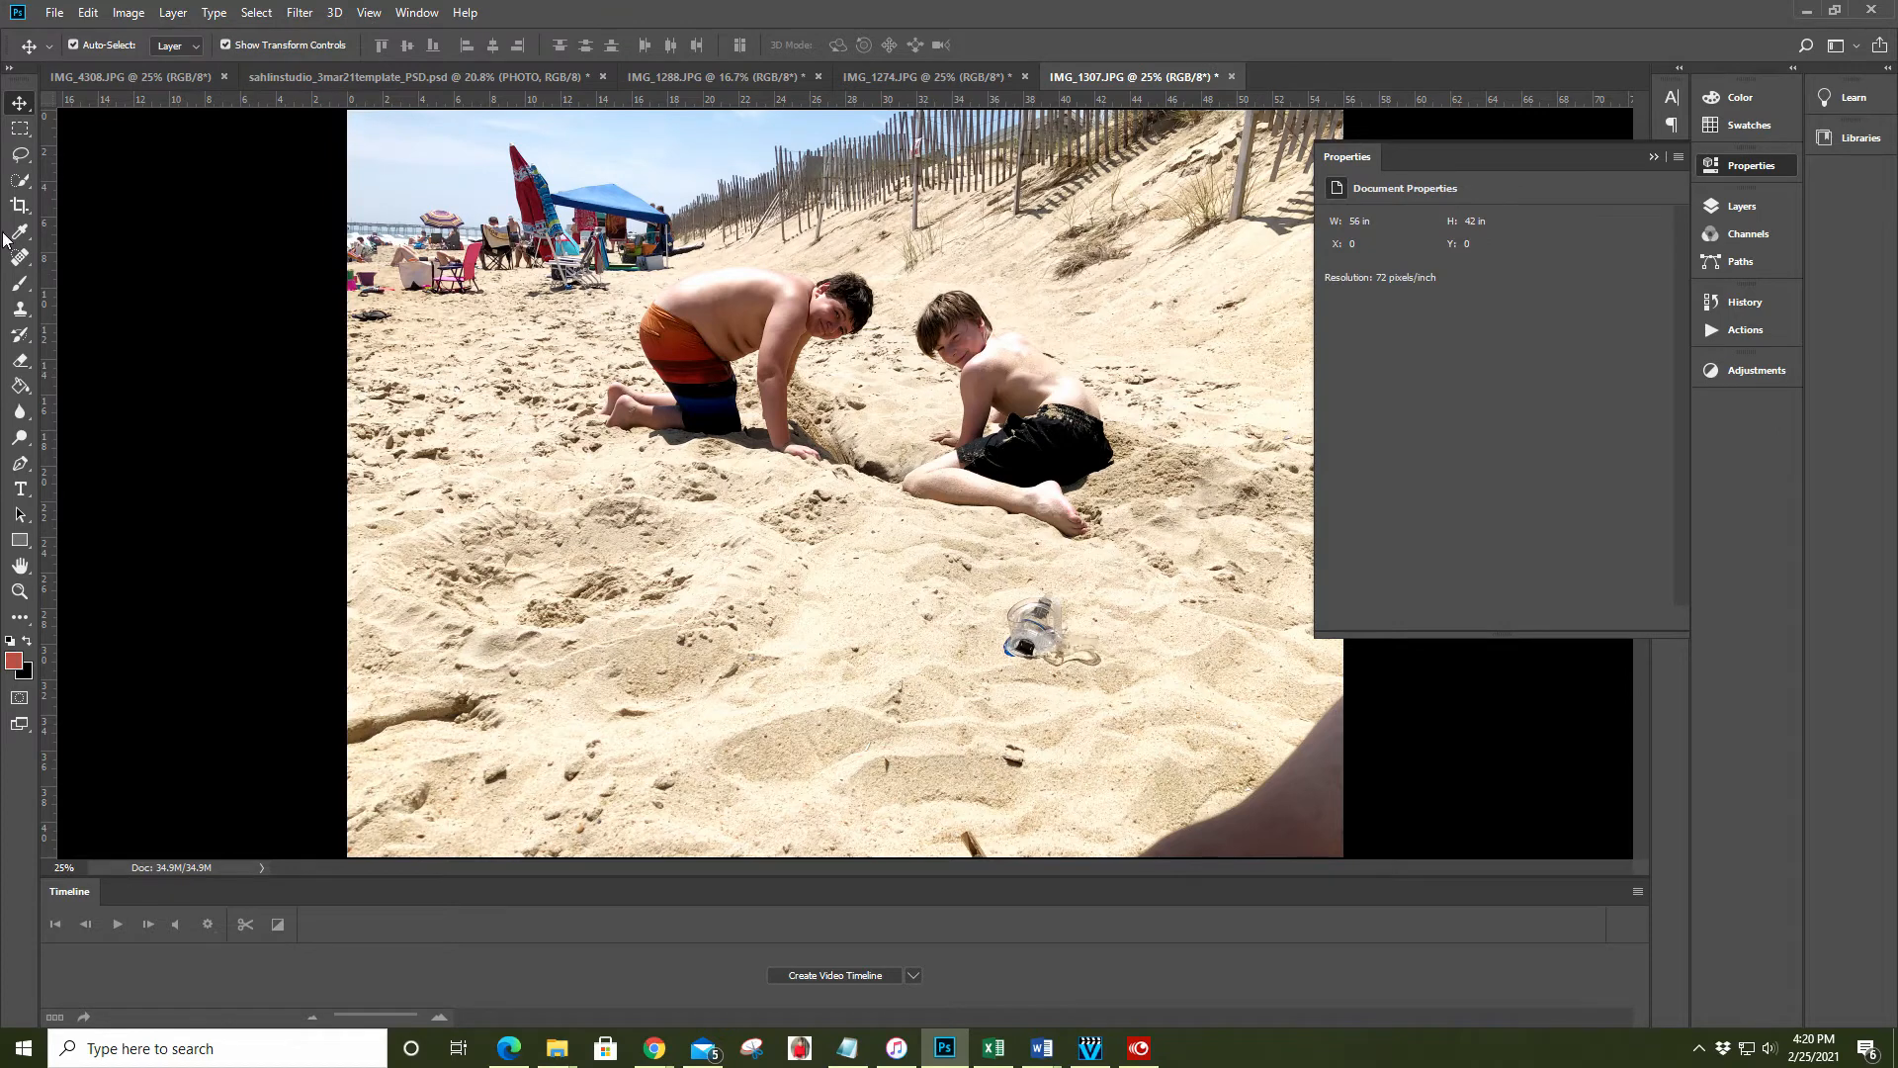
Crop IMG_1307.JPG to 1800 by 1200 px at 300 px/in, keeping the upper part of the photo with both boys in frame
left_click(20, 205)
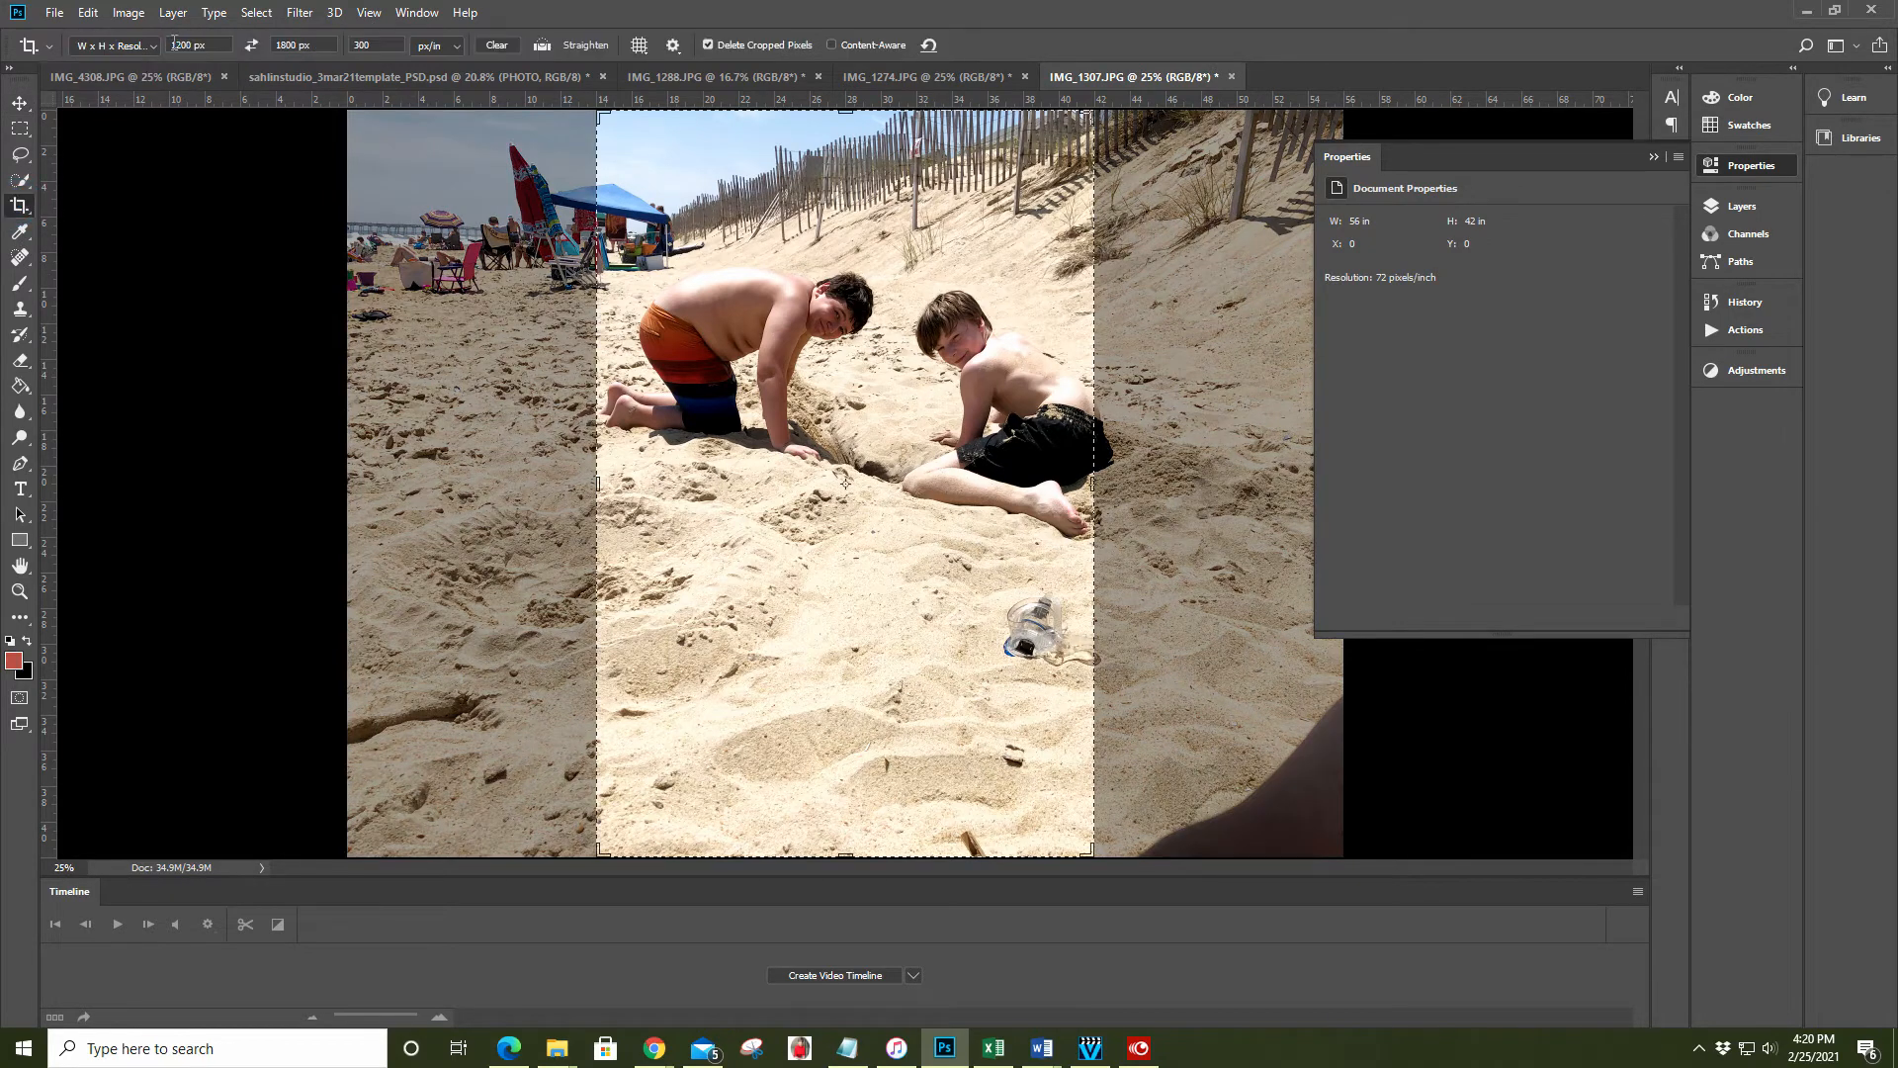
double_click(182, 44)
type("1800")
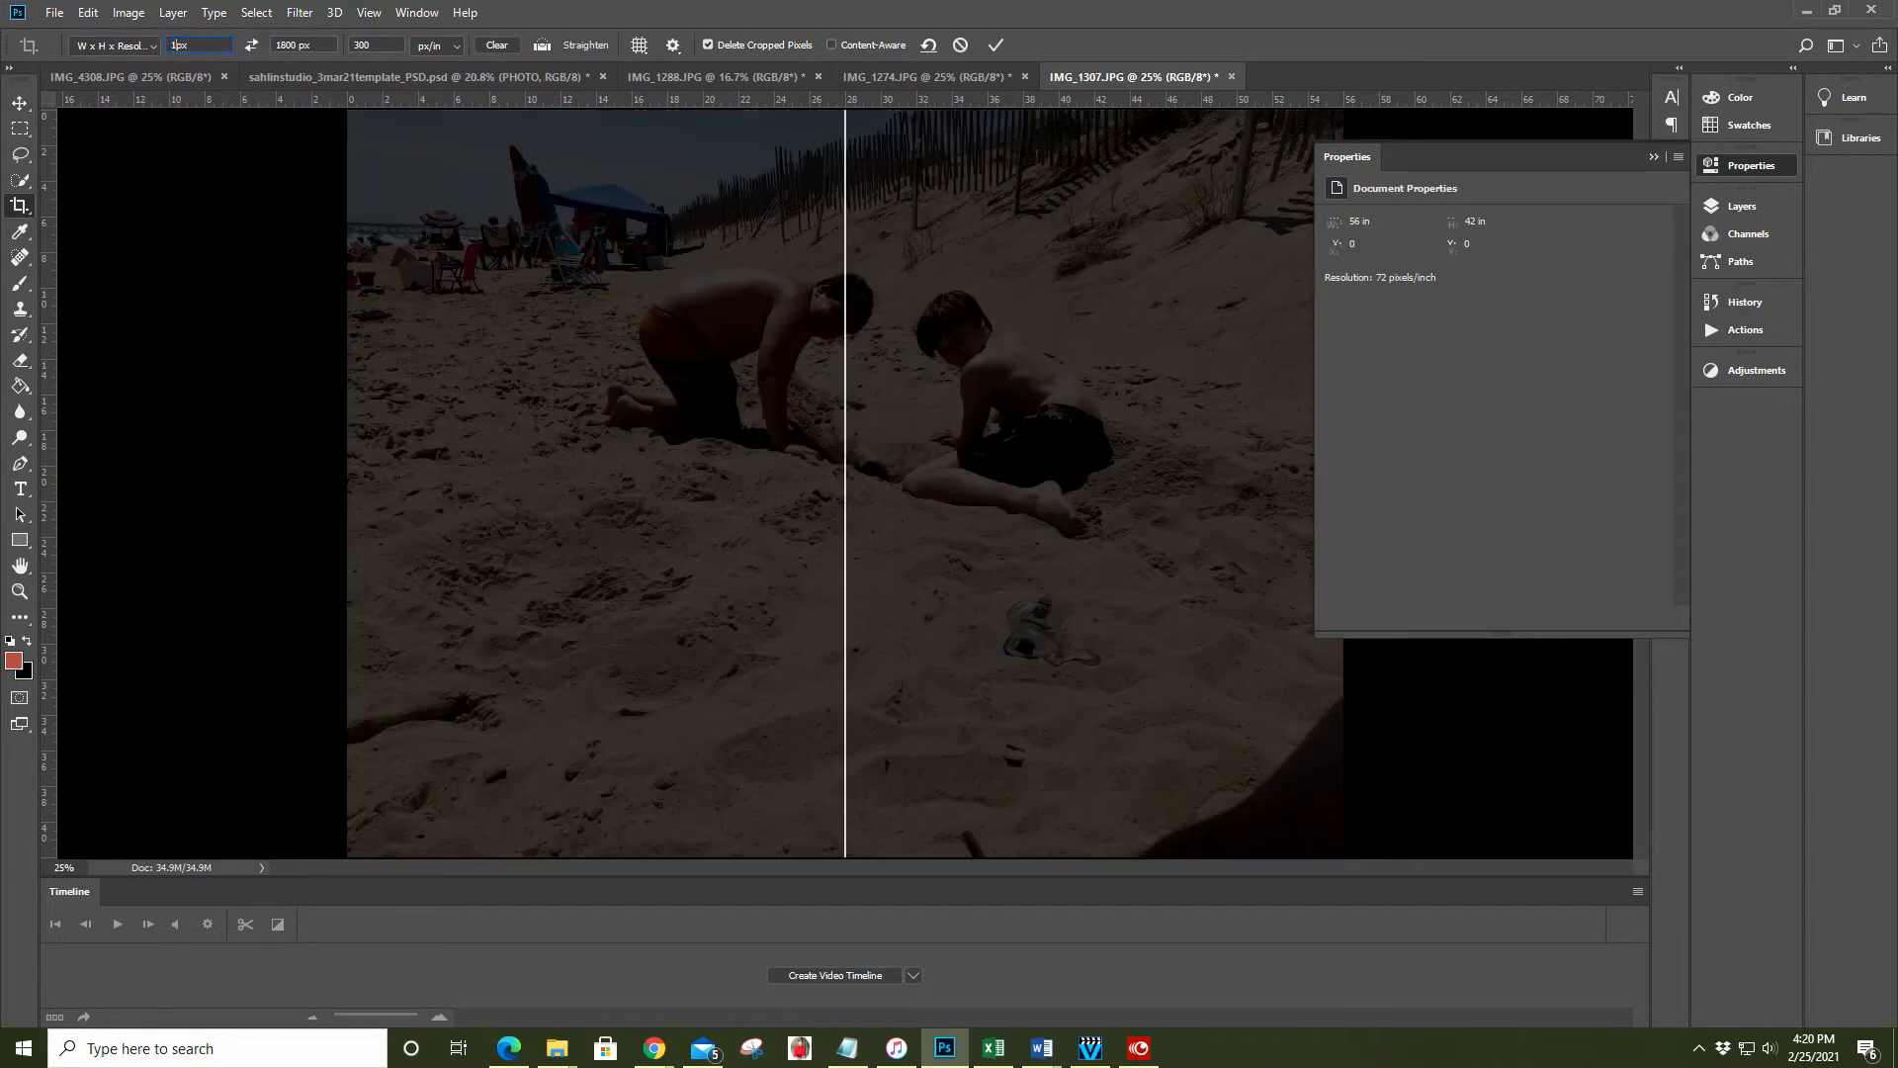
double_click(285, 45)
type("1200")
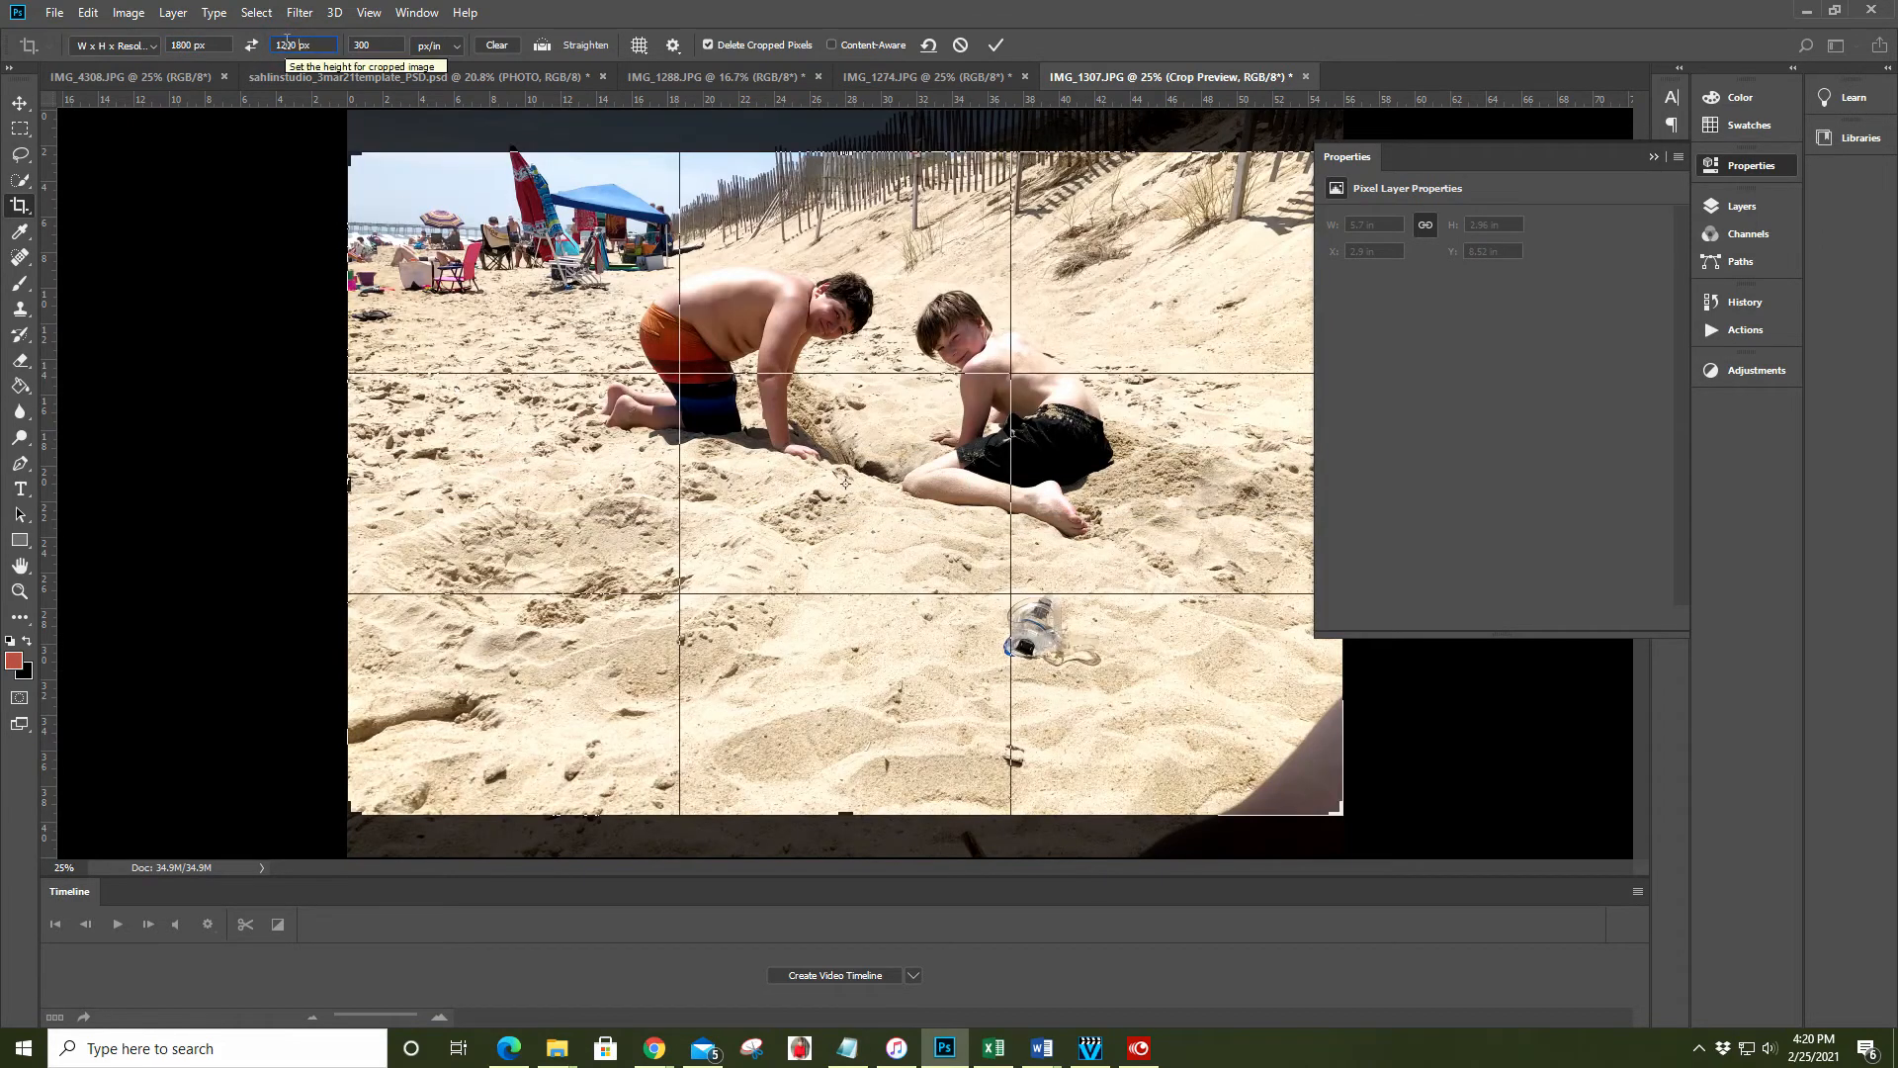
left_click(1654, 155)
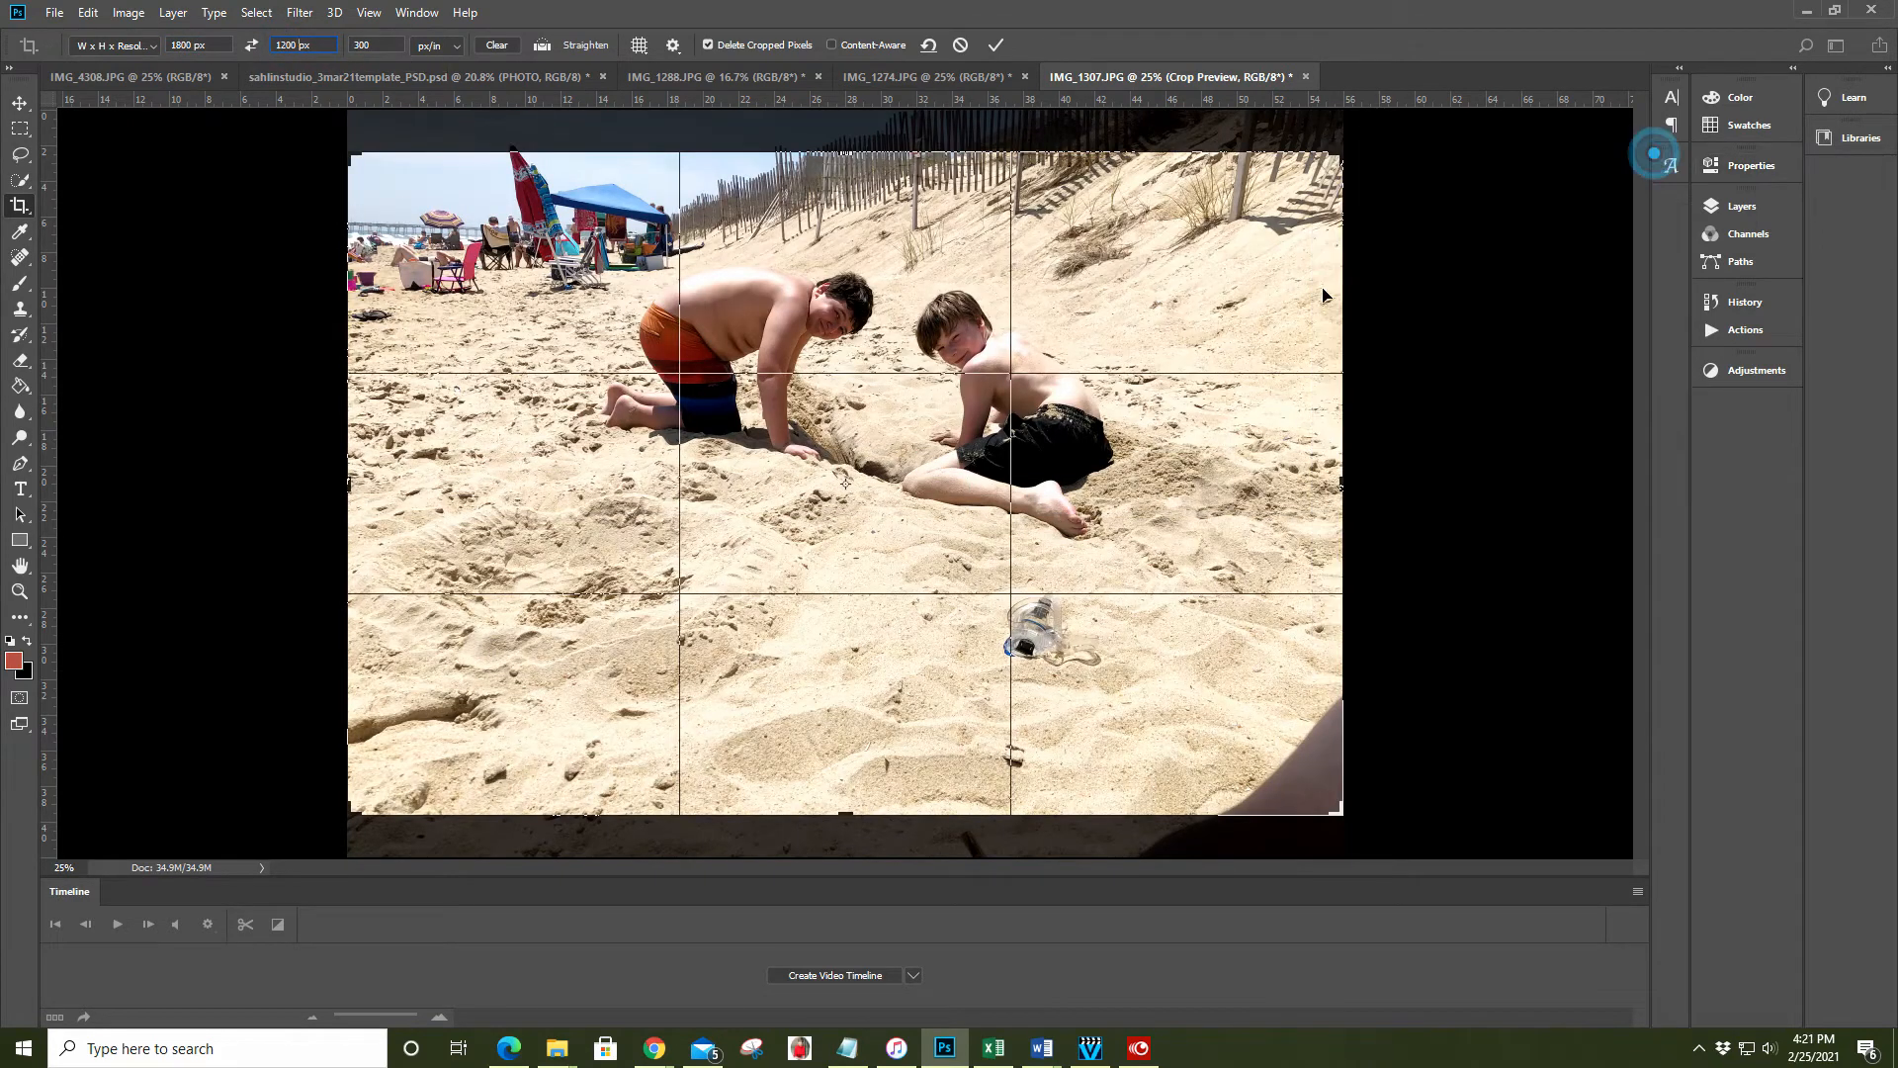
left_click_drag(1207, 451, 1210, 492)
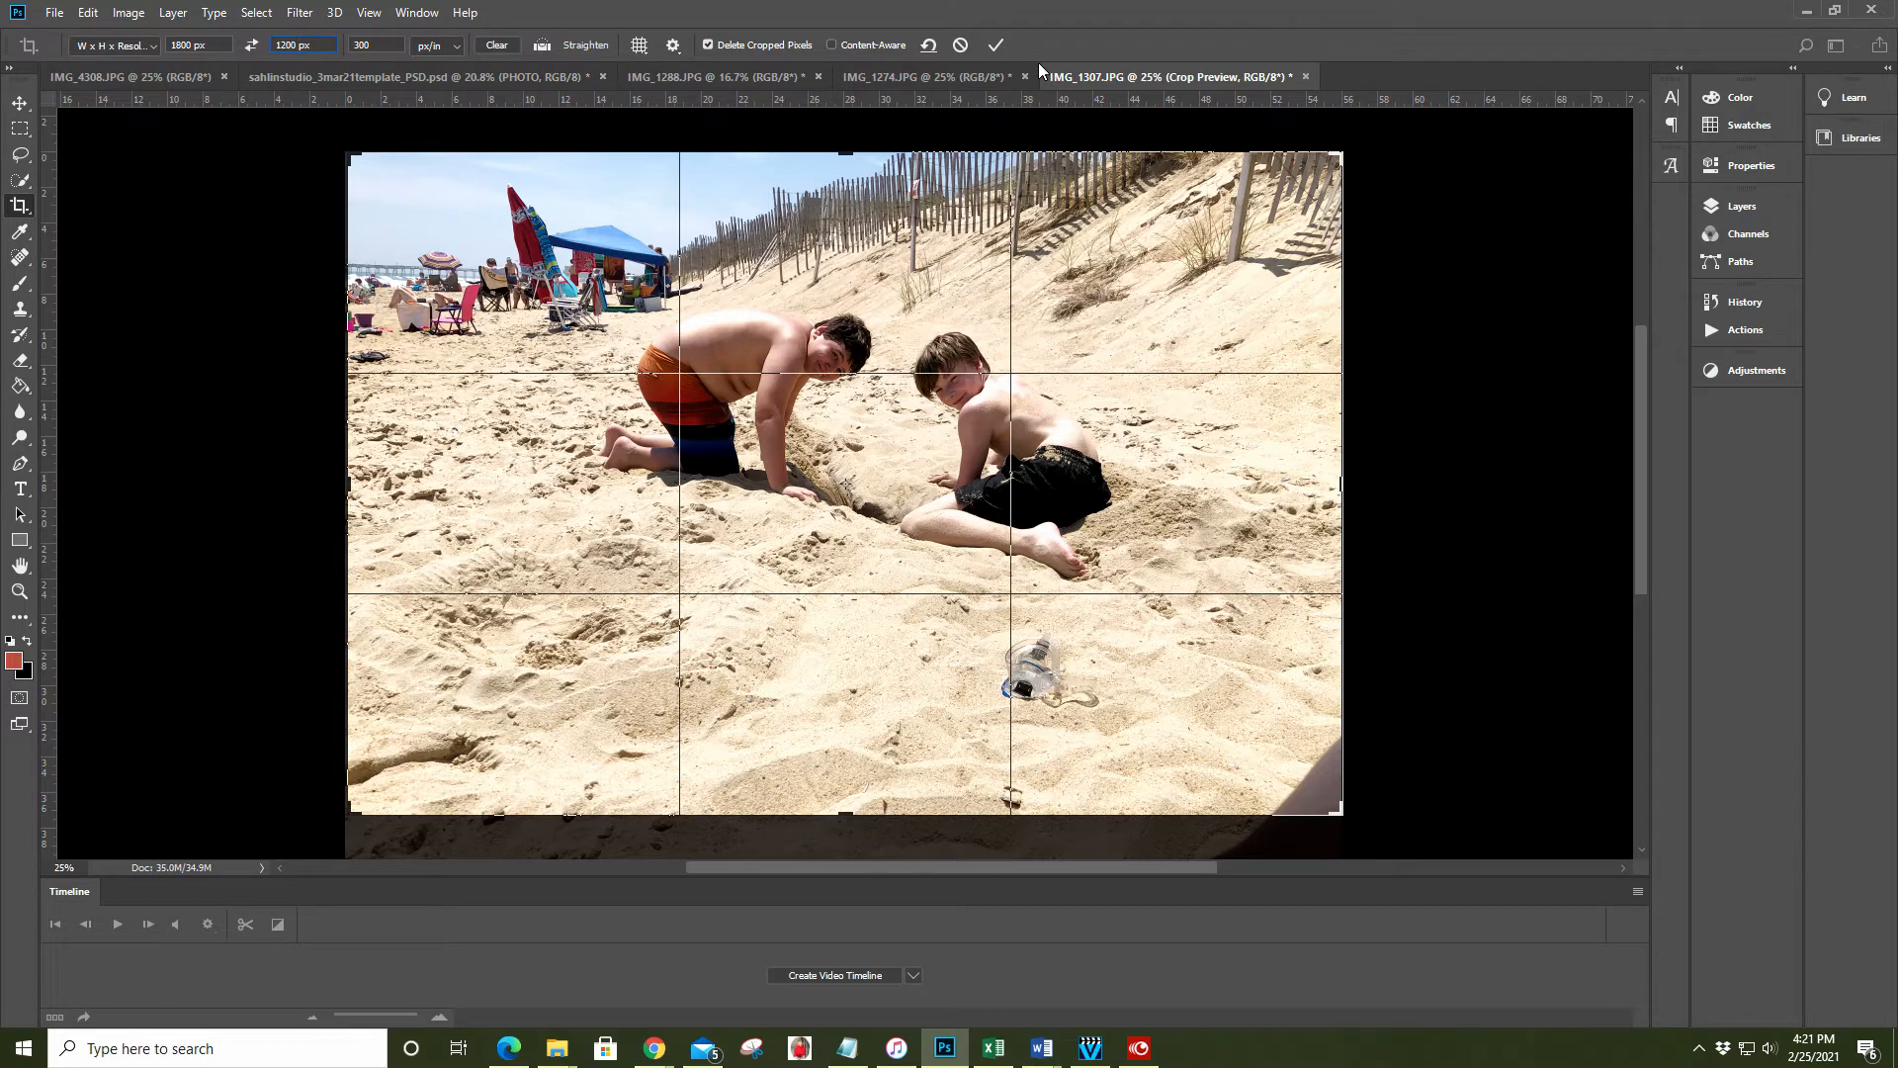
left_click(996, 45)
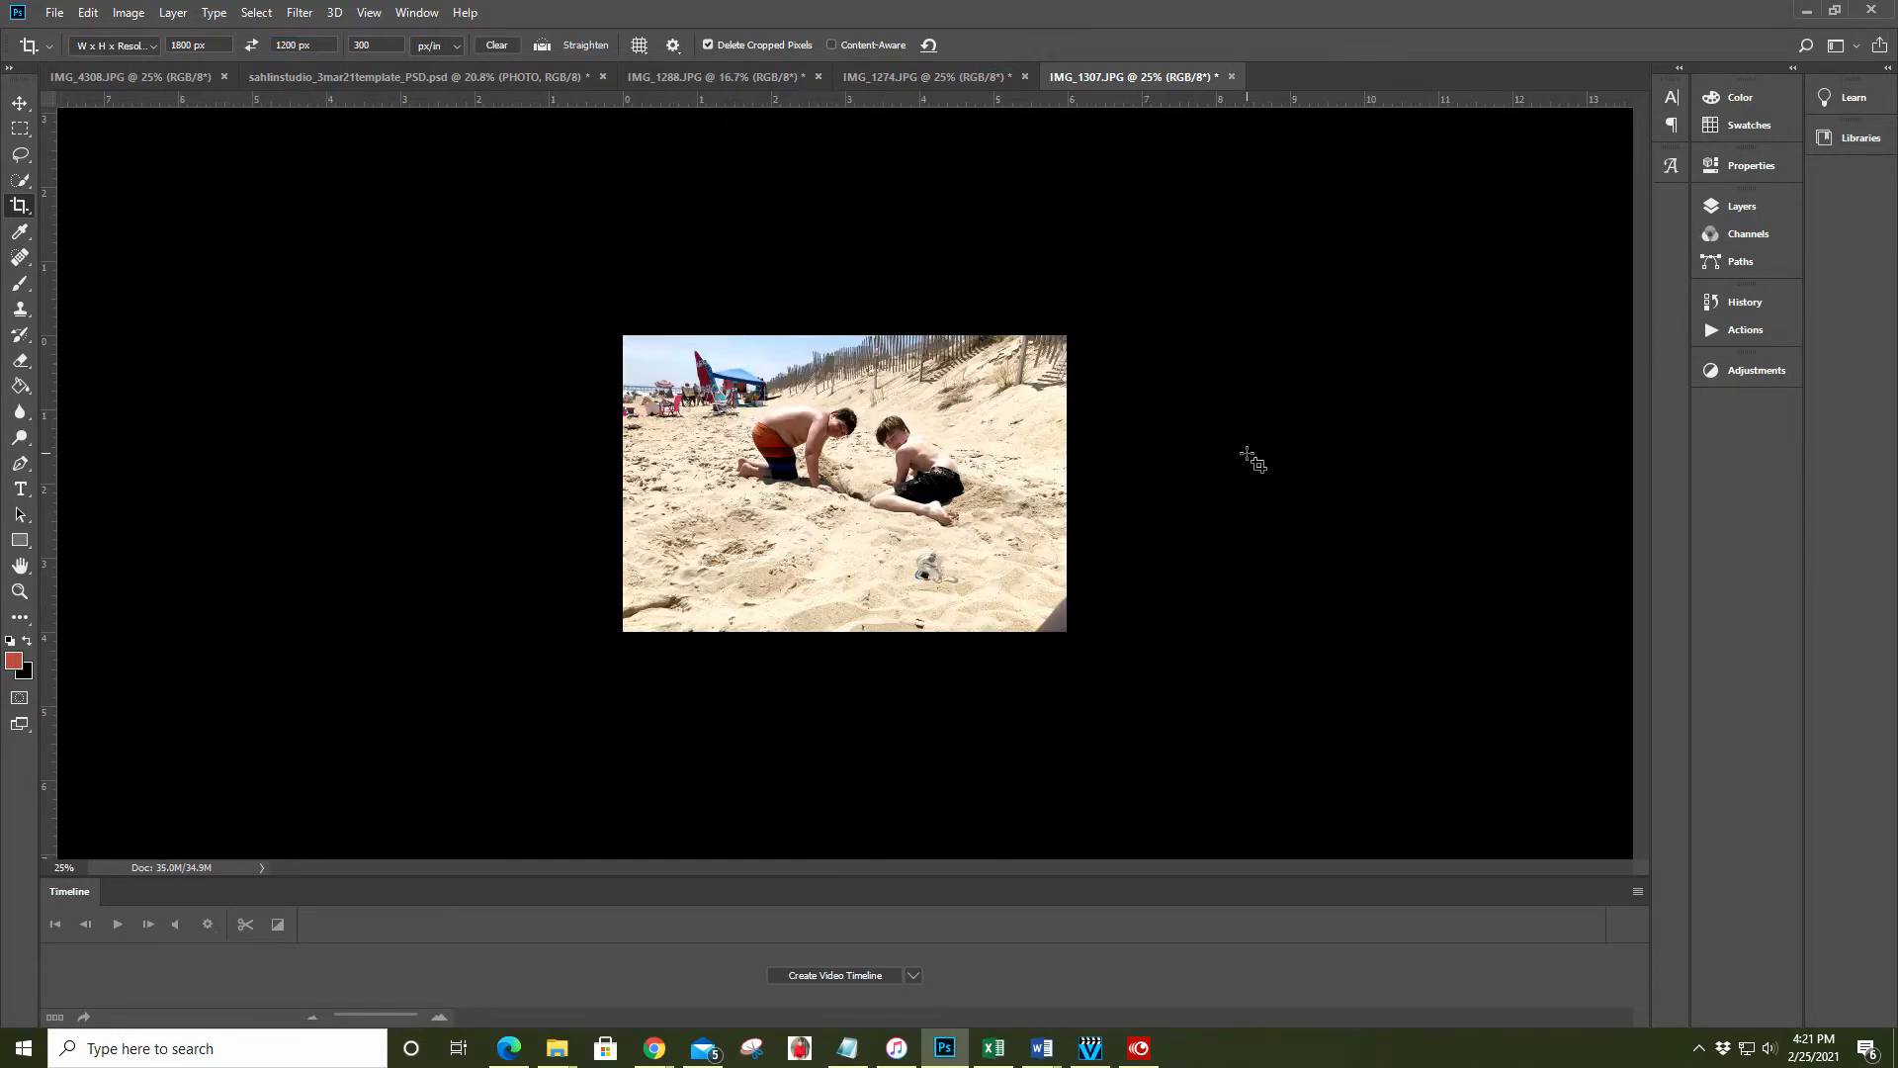
Copy the whole cropped photo and paste it above the wide PHOTO placeholder in the sahlinstudio_3mar21template_PSD.psd template
key("ctrl+a")
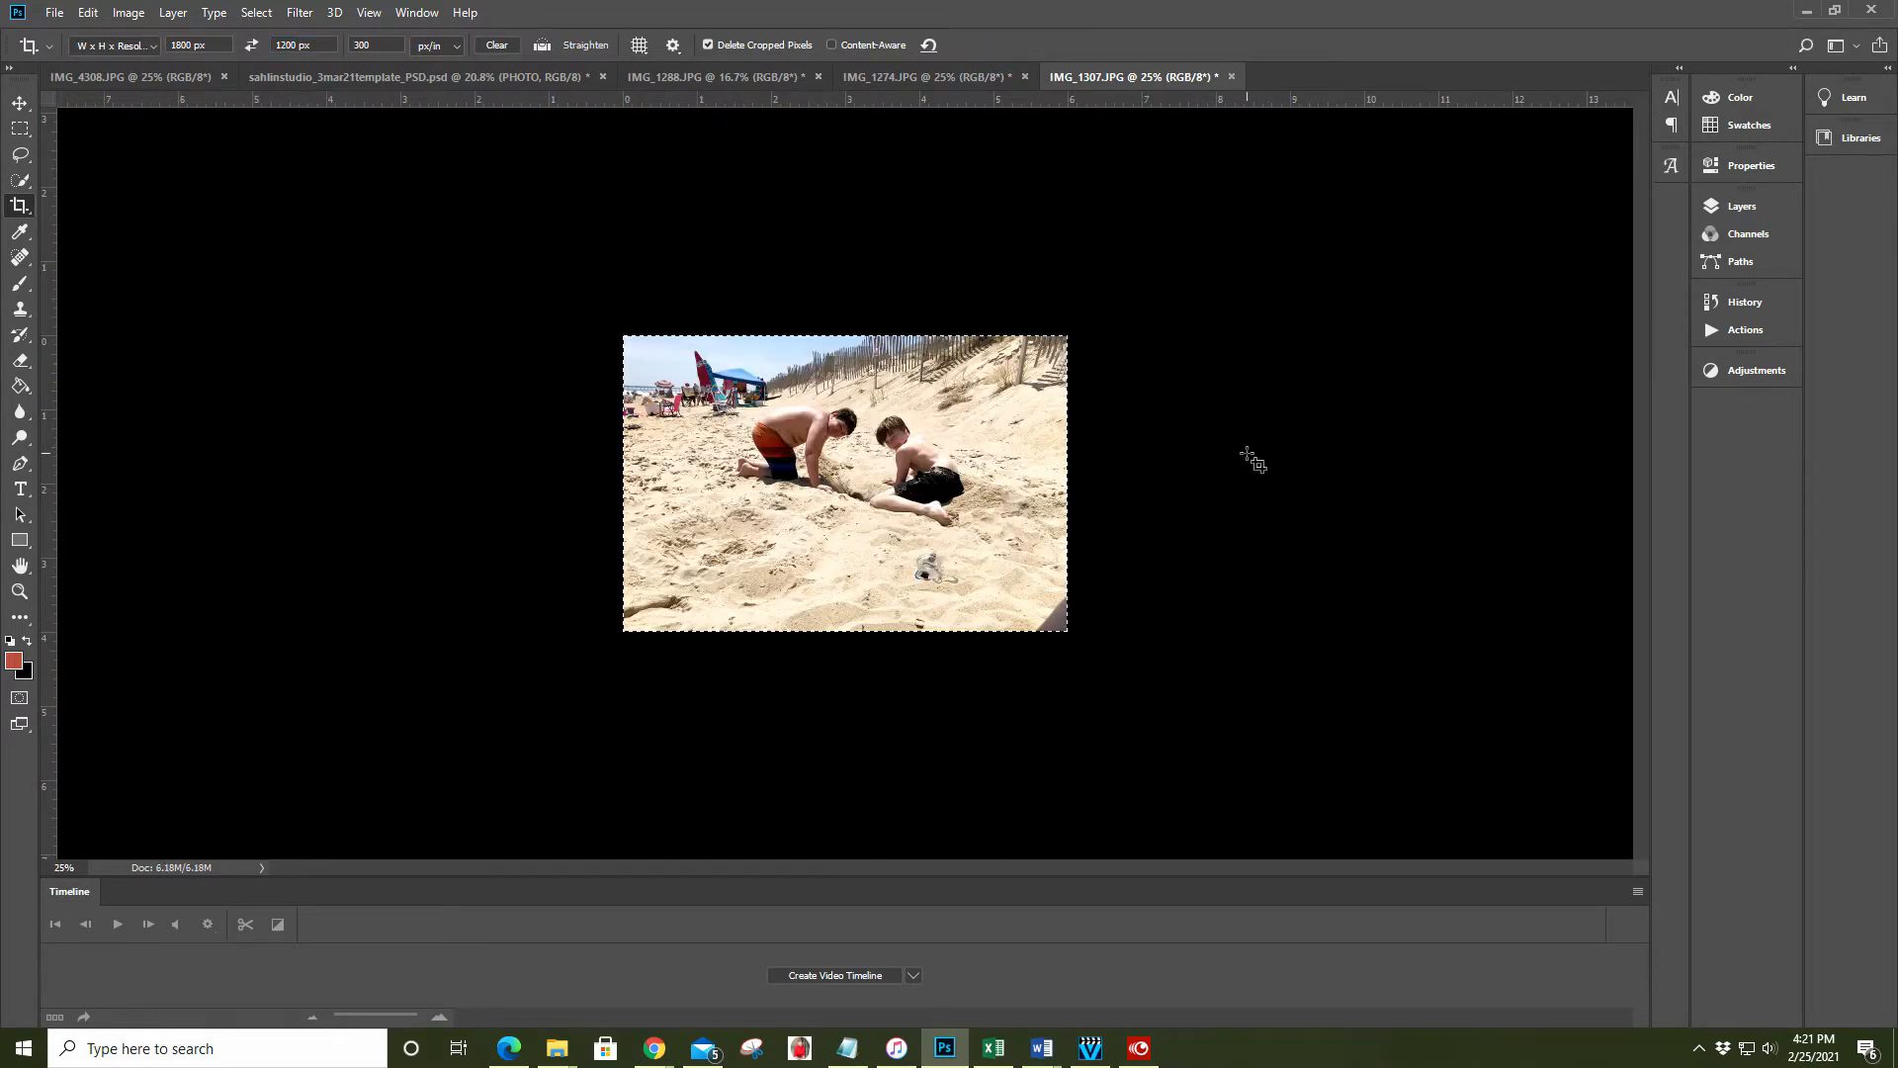
left_click(300, 80)
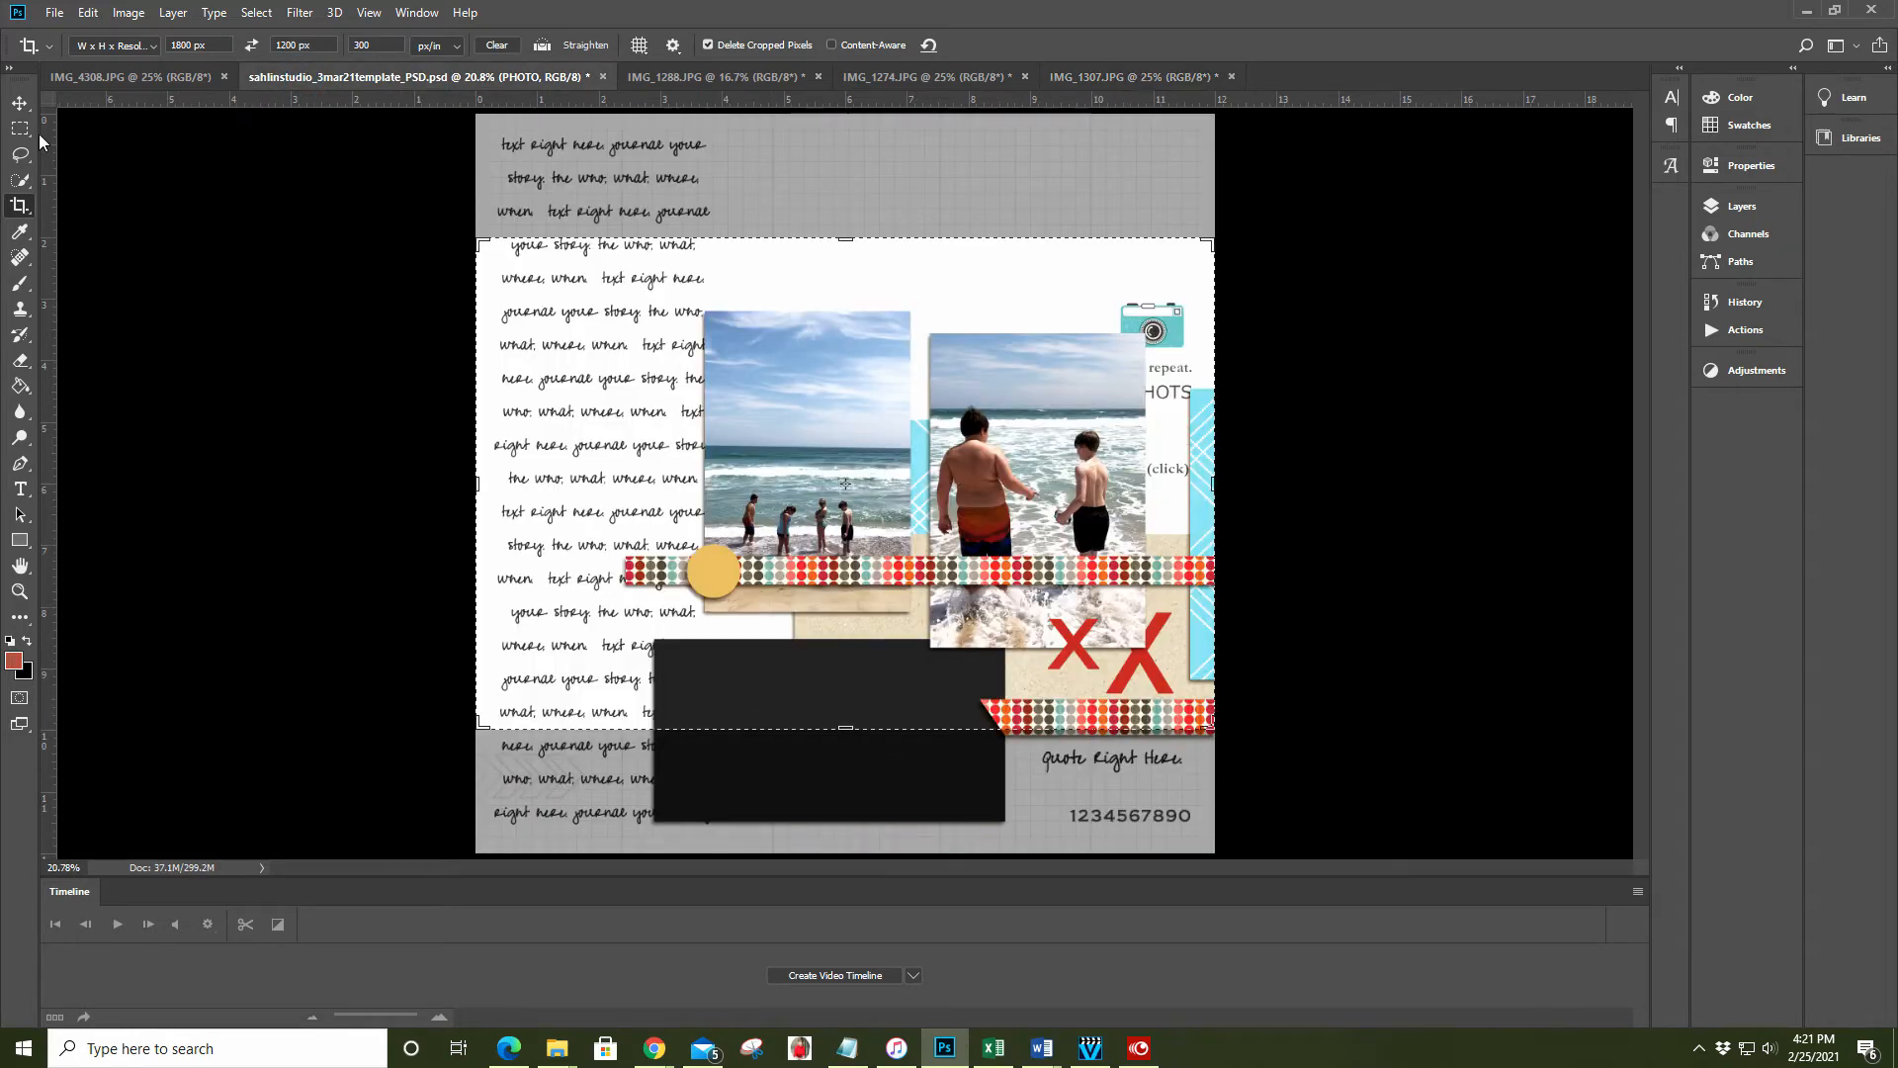
left_click(18, 104)
left_click(924, 742)
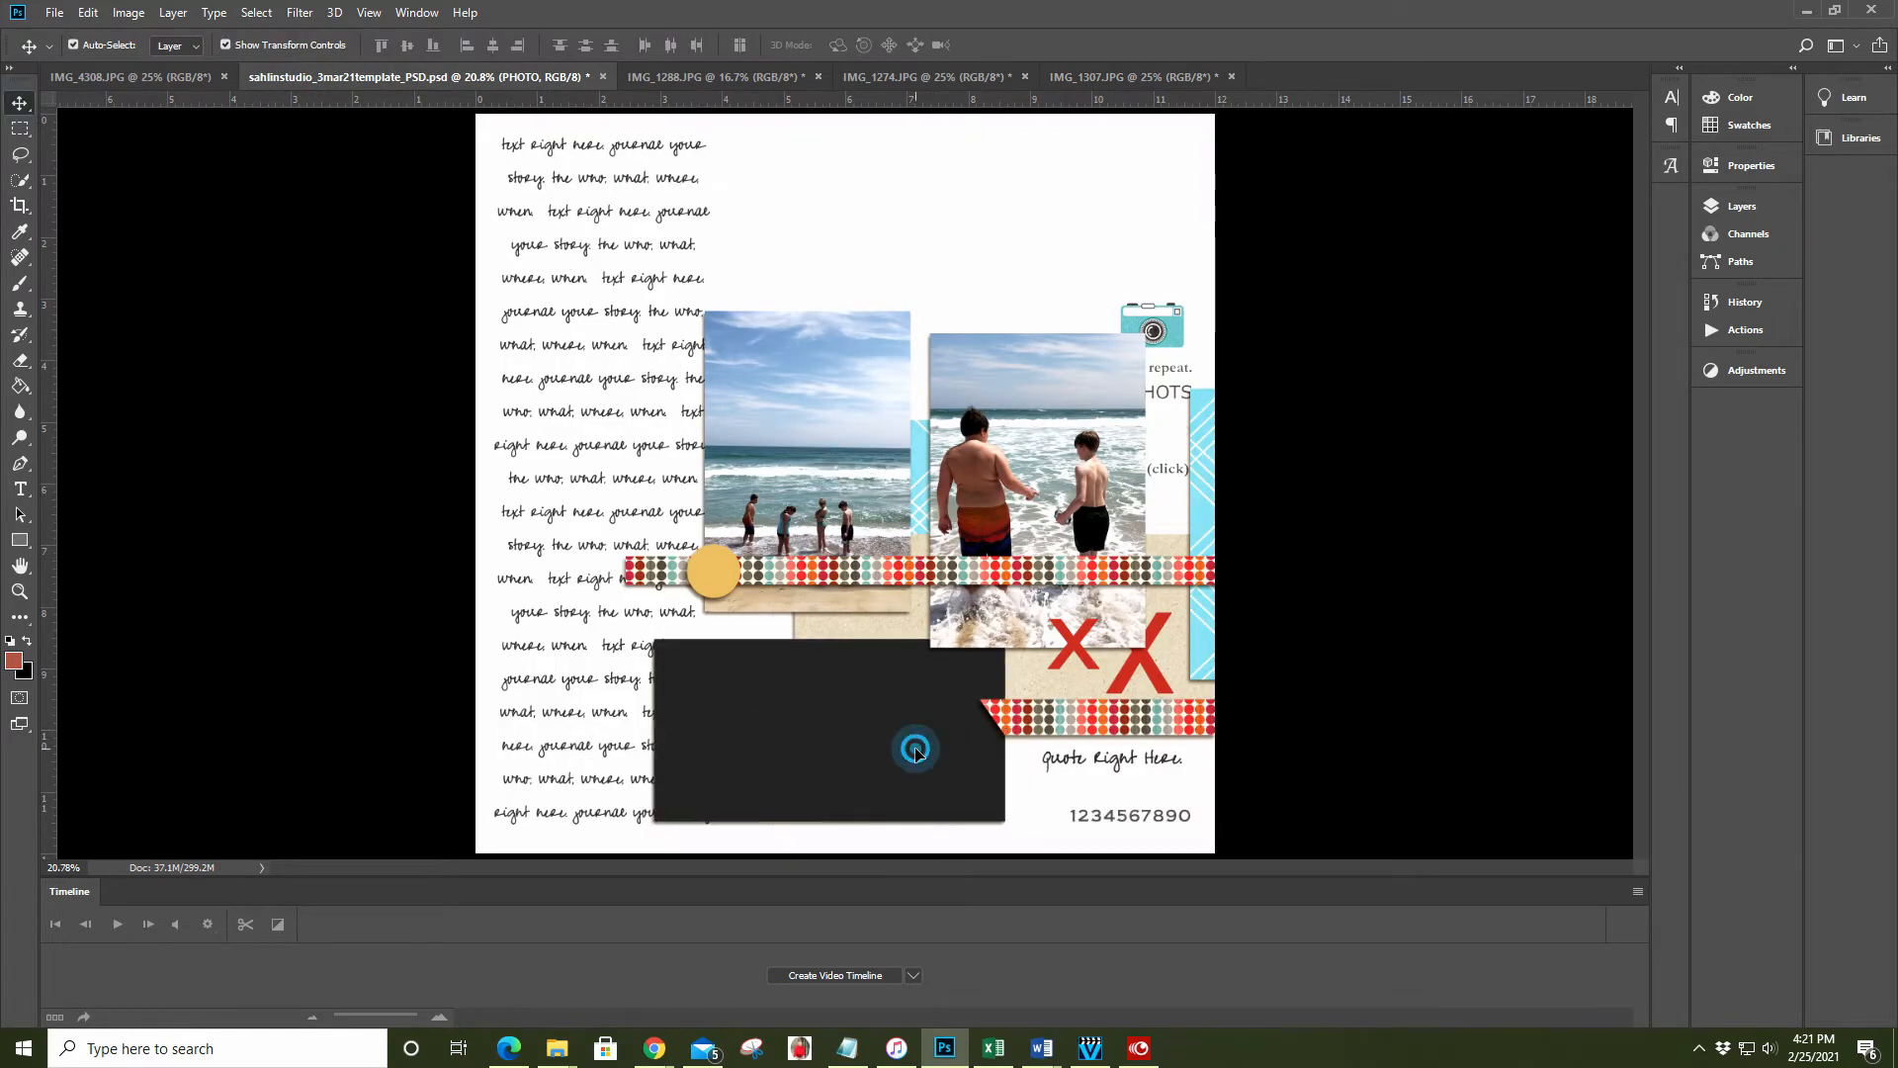
key("ctrl+v")
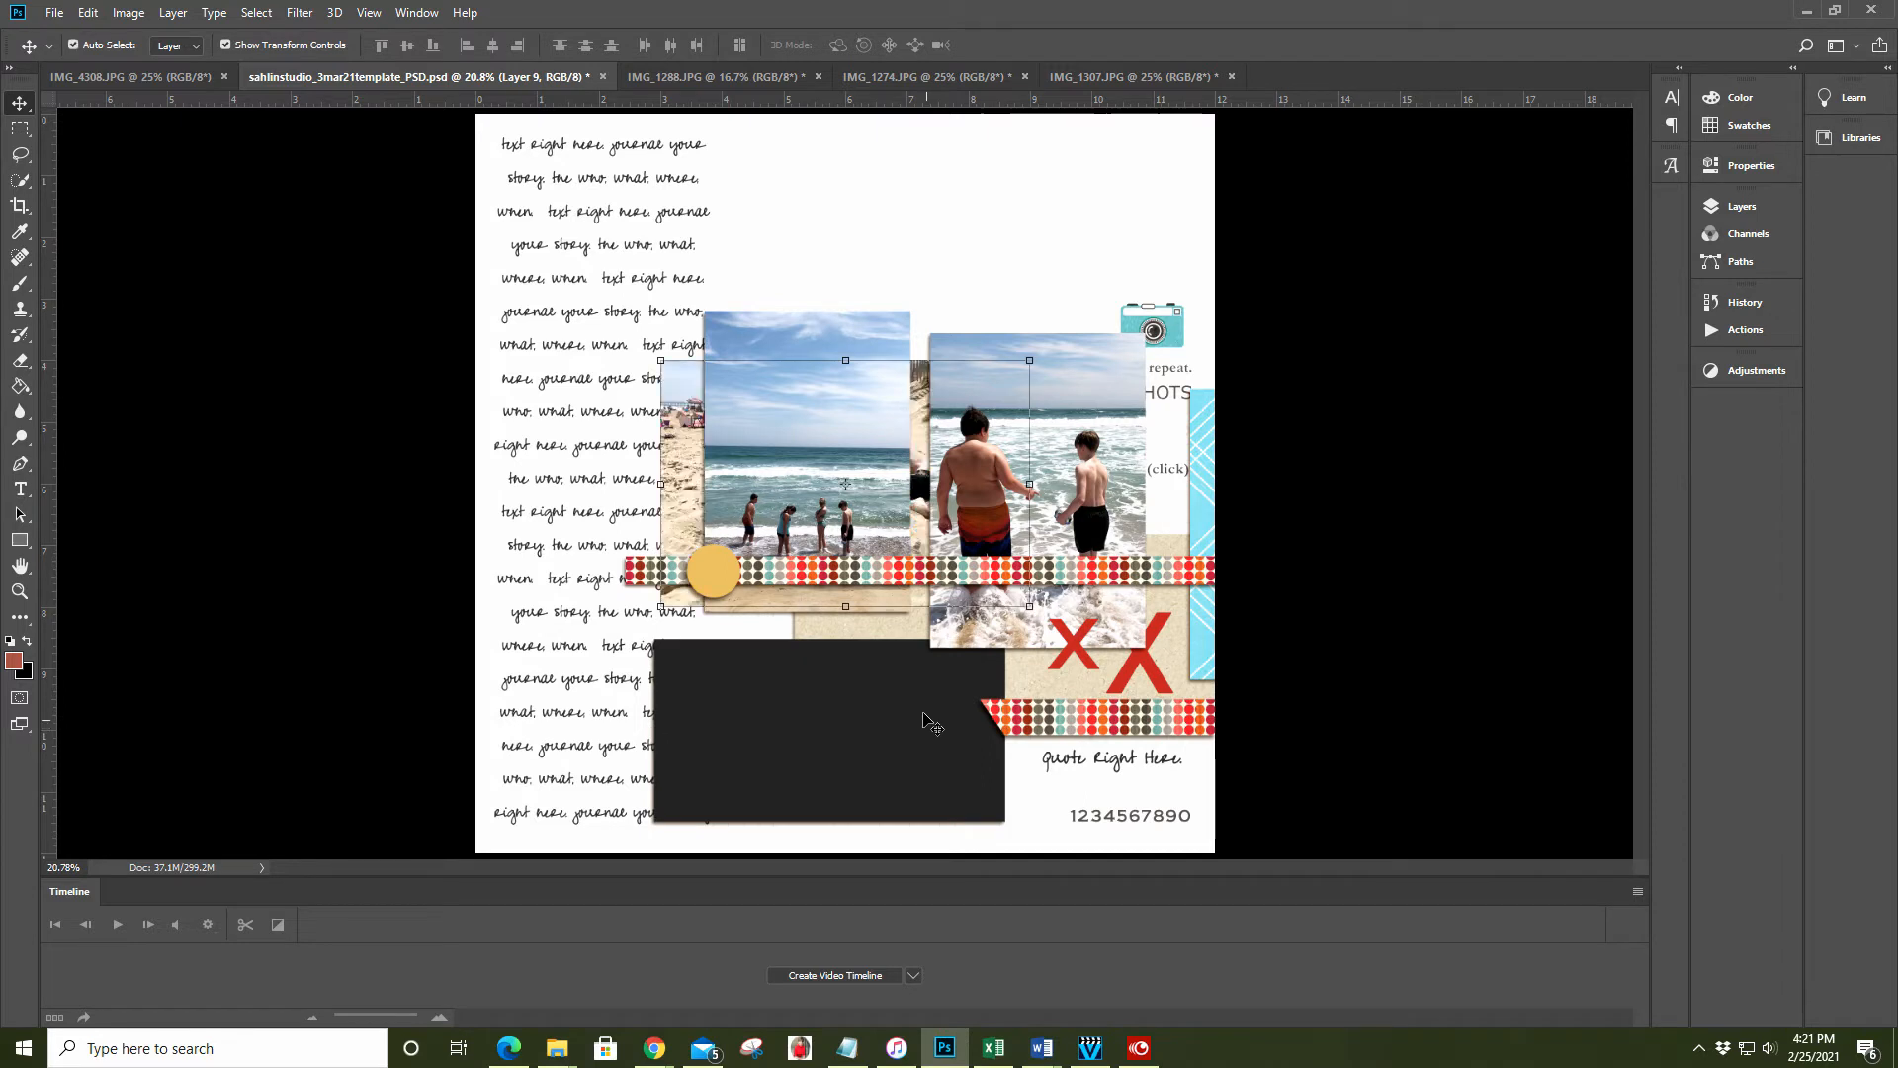
Move the pasted photo of the two boys digging down until it fully covers the wide black placeholder
key("shift+Down")
key("shift+Down")
key("shift+Down")
key("shift+Down")
key("shift+Down")
key("shift+Down")
key("shift+Down")
key("shift+Down")
key("shift+Down")
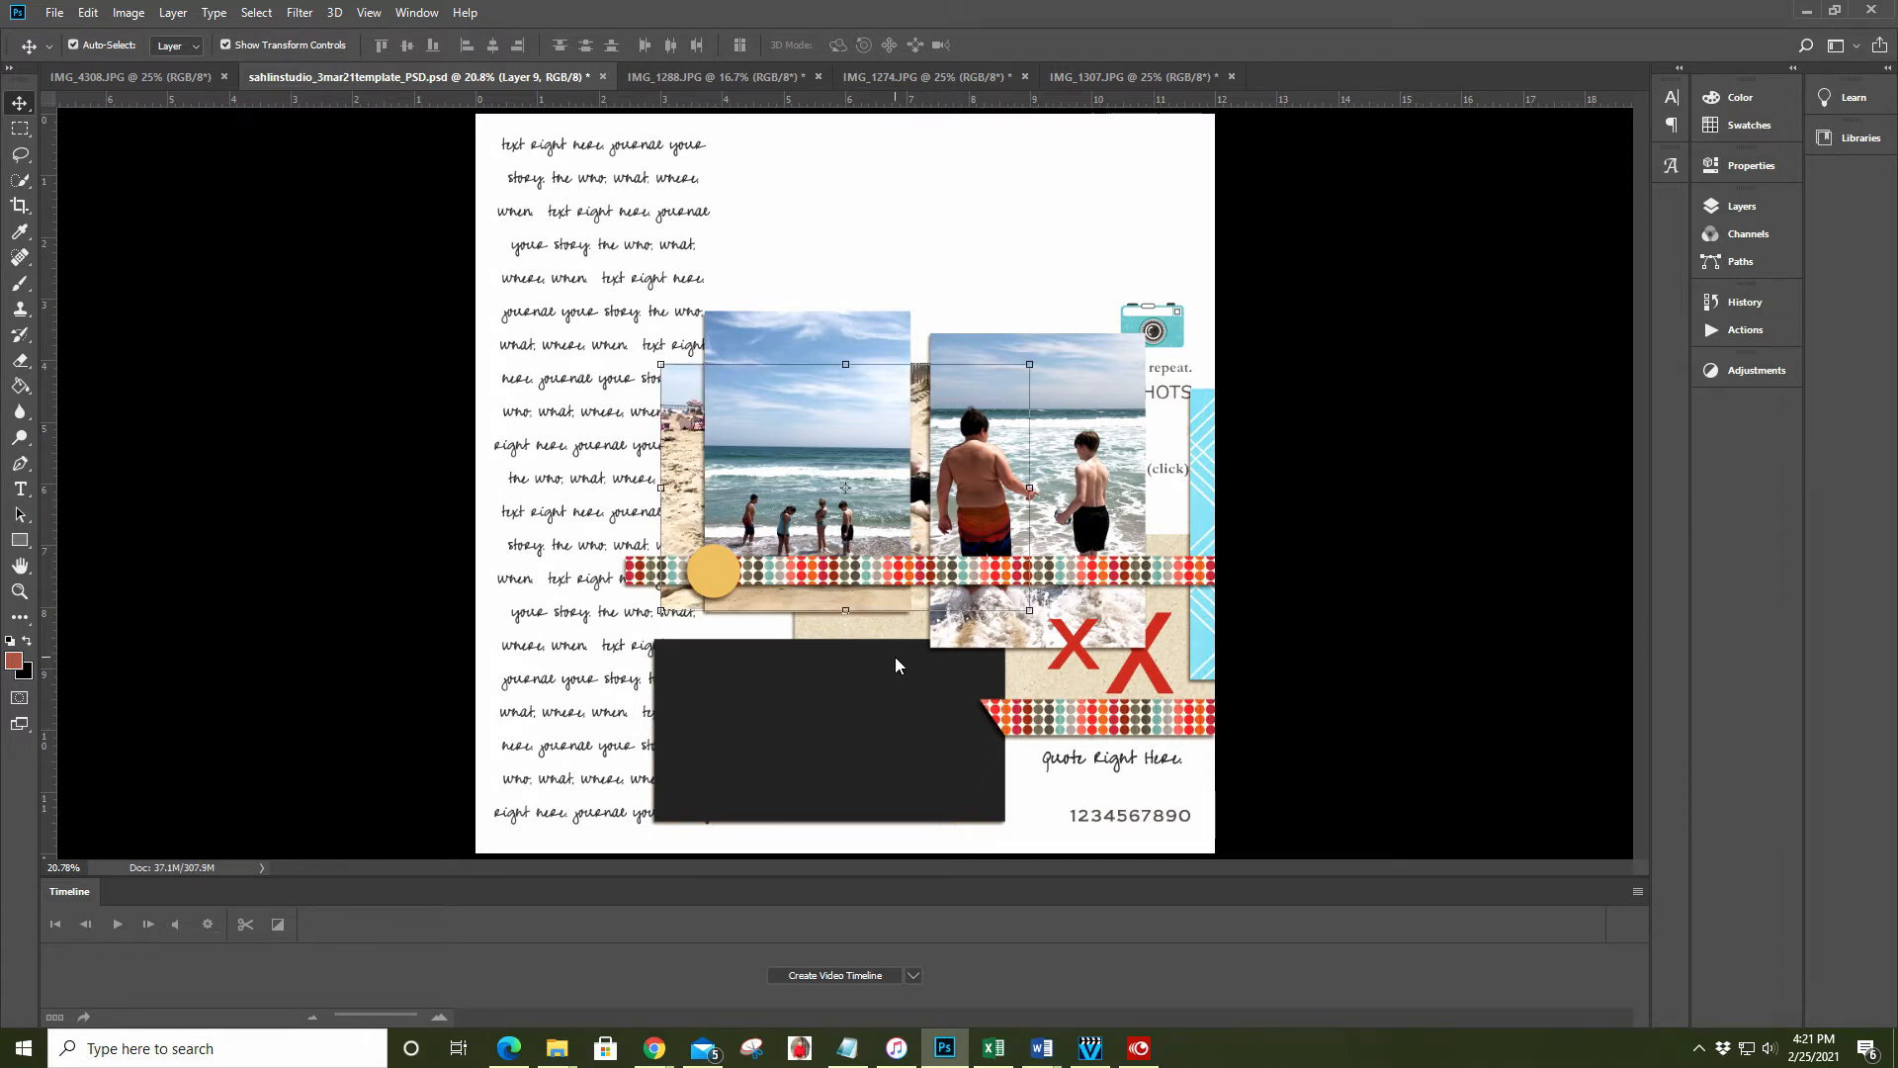
key("shift+Down")
key("shift+Down")
key("shift+Down")
key("shift+Down")
key("shift+Down")
key("shift+Down")
key("shift+Down")
key("shift+Down")
key("shift+Down")
key("shift+Down")
key("shift+Down")
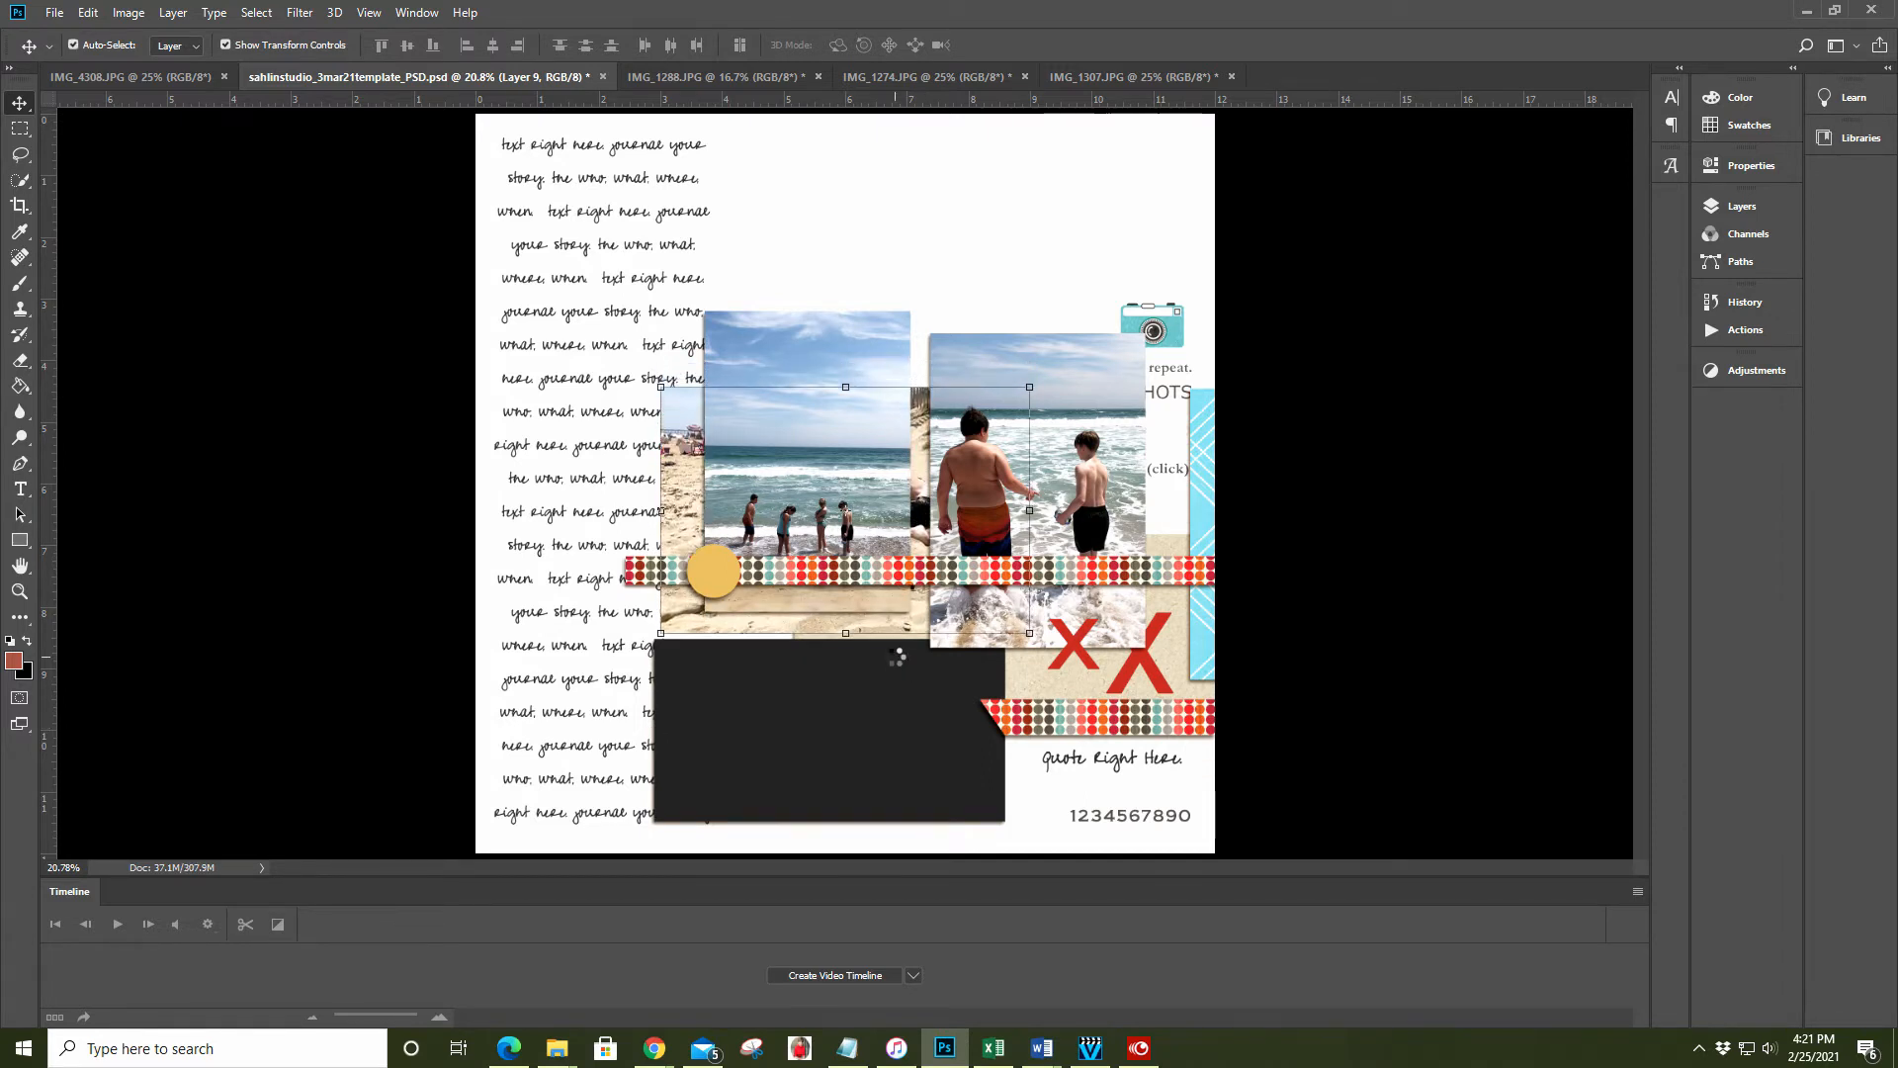
key("shift+Down")
key("shift+Down")
key("shift+Down")
key("shift+Down")
key("shift+Down")
key("shift+Down")
key("shift+Down")
key("shift+Down")
key("shift+Down")
key("shift+Down")
key("shift+Down")
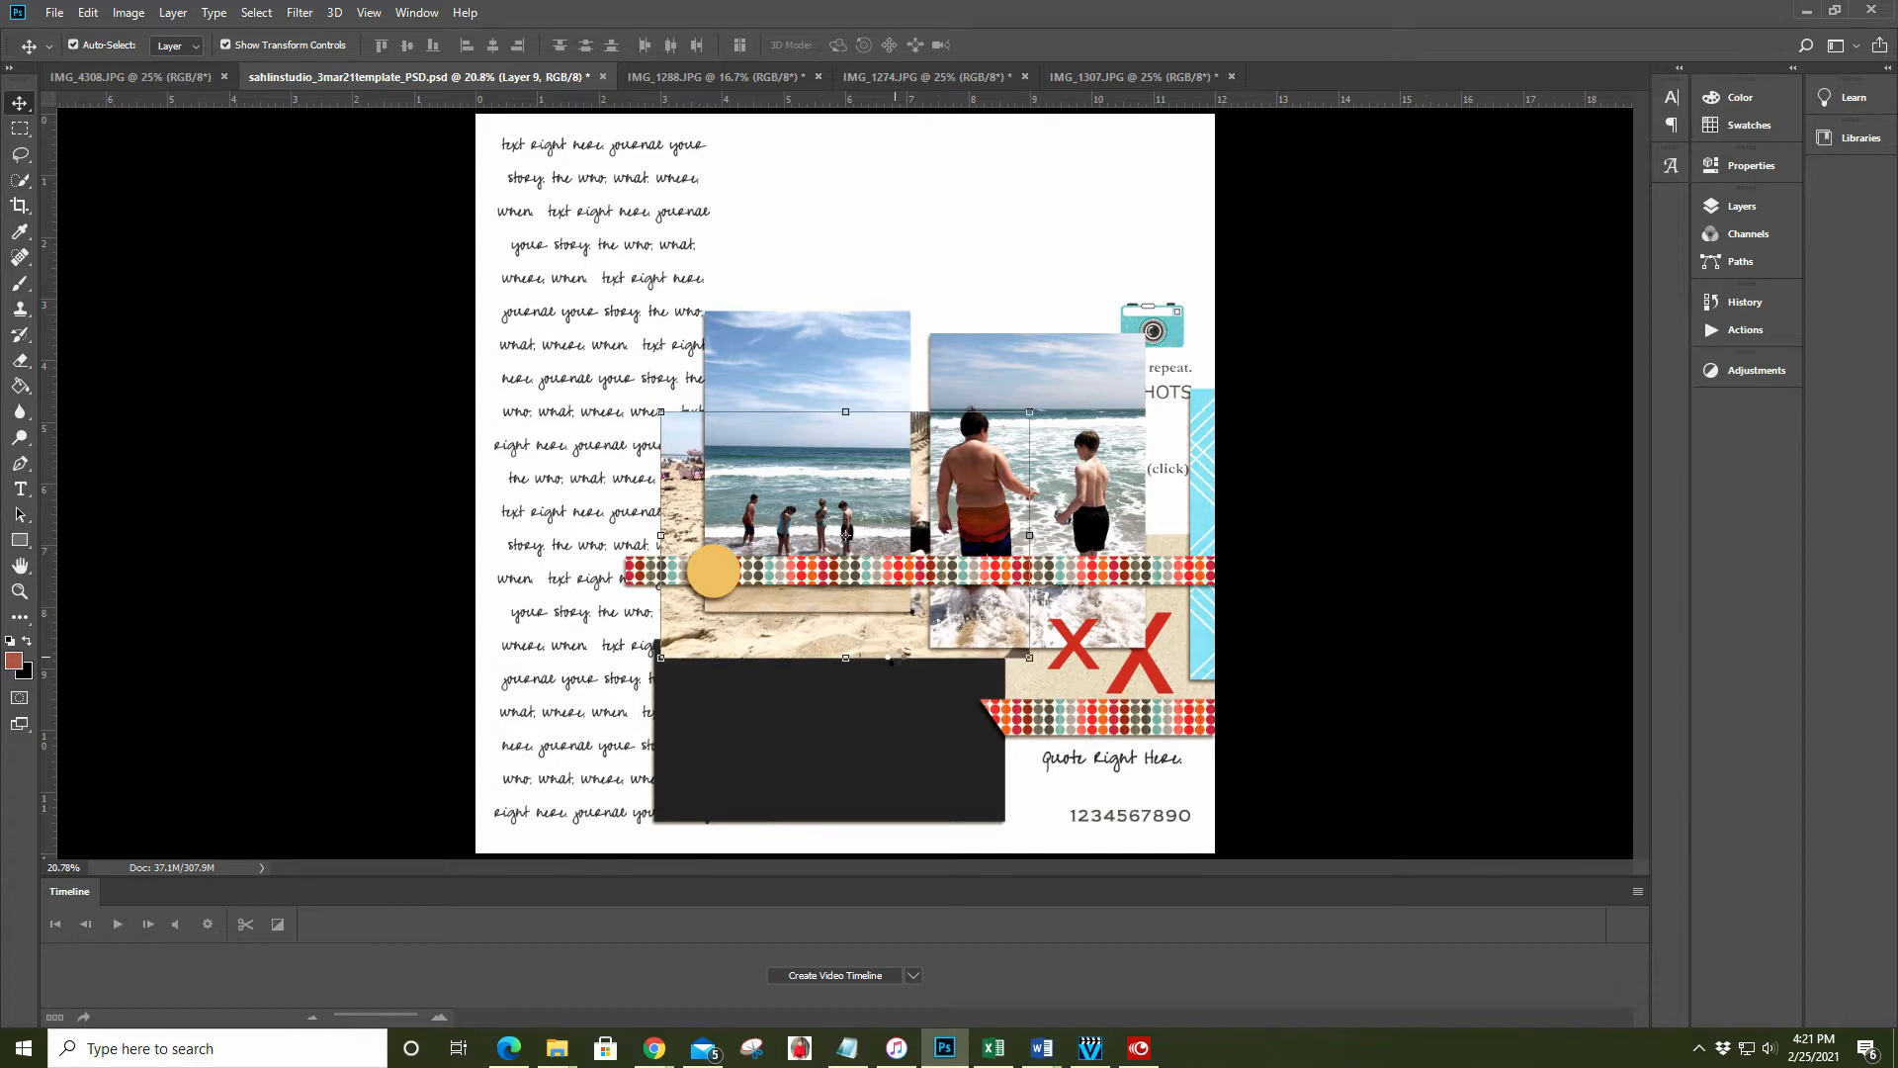
key("shift+Down")
key("shift+Down")
key("shift+Down")
key("shift+Down")
key("shift+Down")
key("shift+Down")
key("shift+Down")
key("shift+Down")
key("shift+Down")
key("shift+Down")
key("shift+Down")
key("shift+Down")
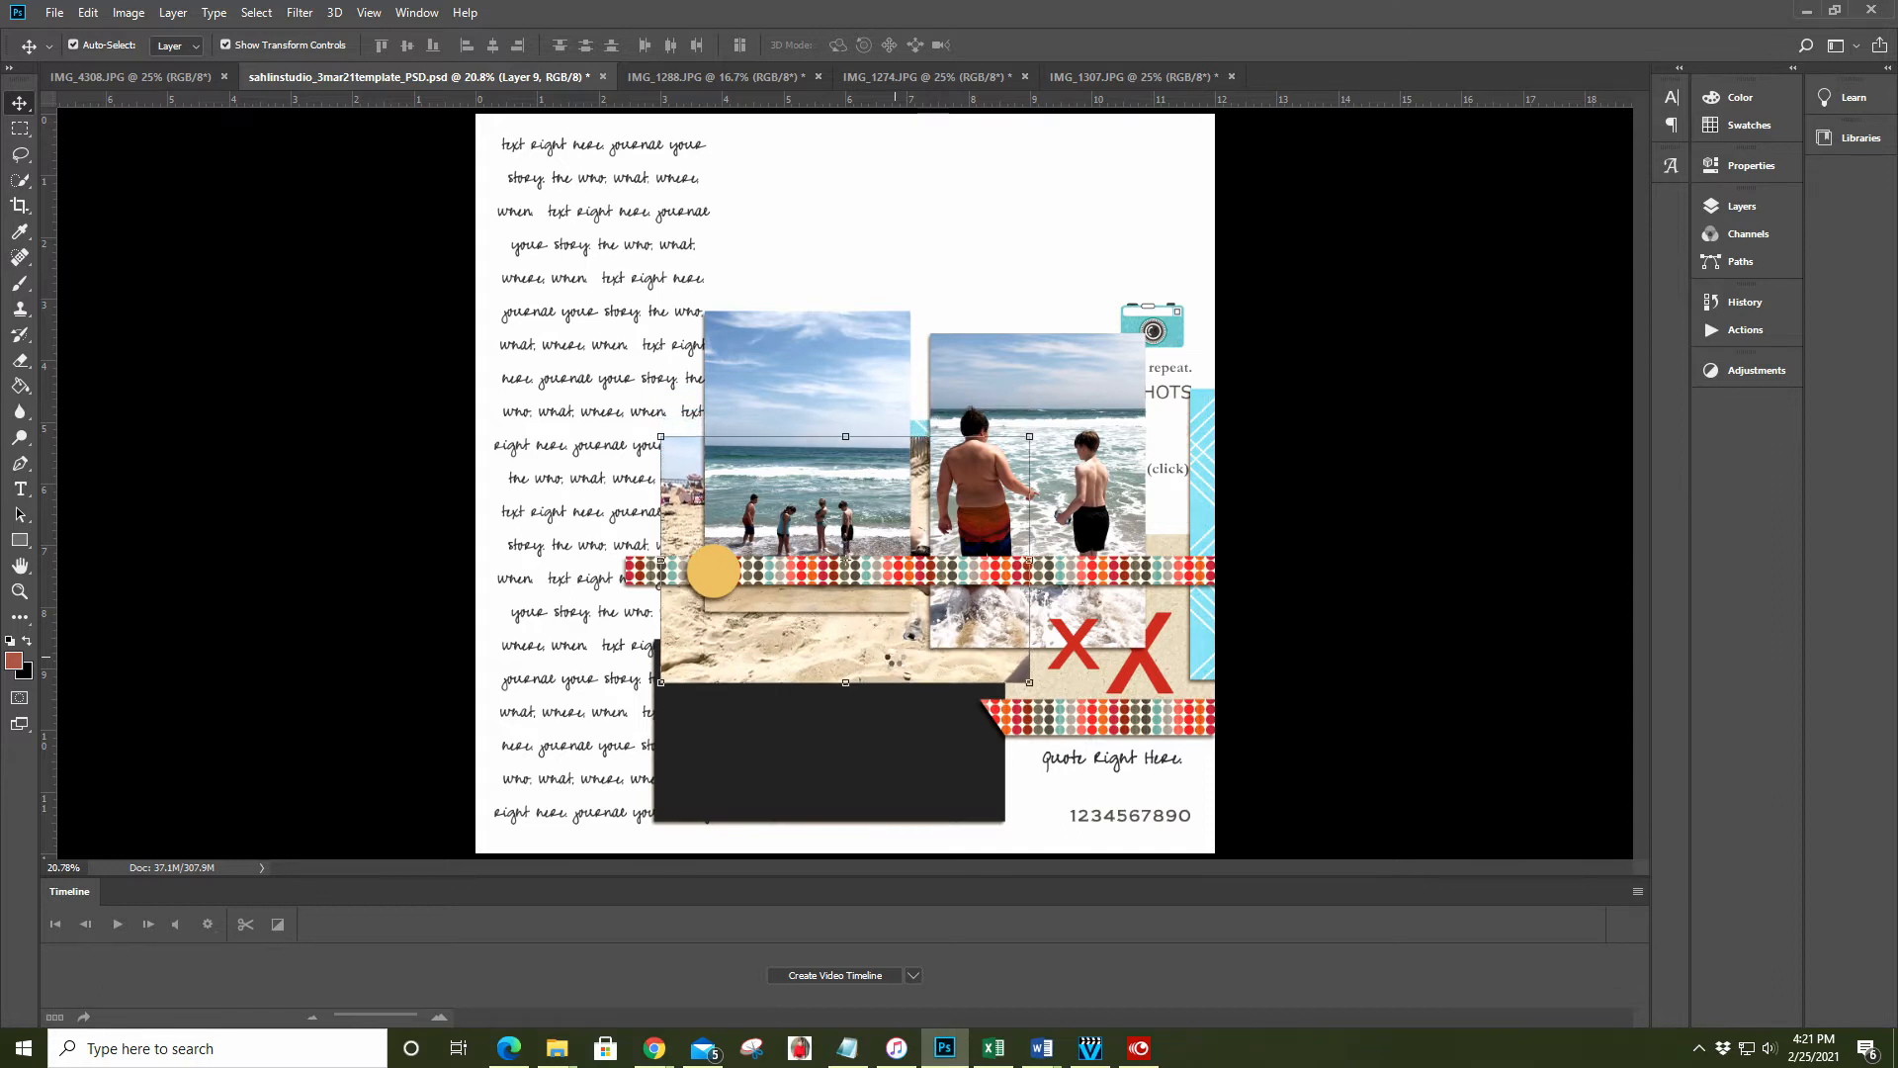
key("shift+Down")
key("shift+Down")
key("shift+Down")
key("shift+Down")
key("shift+Down")
key("shift+Down")
key("shift+Down")
key("shift+Down")
key("shift+Down")
key("shift+Down")
key("shift+Down")
key("shift+Down")
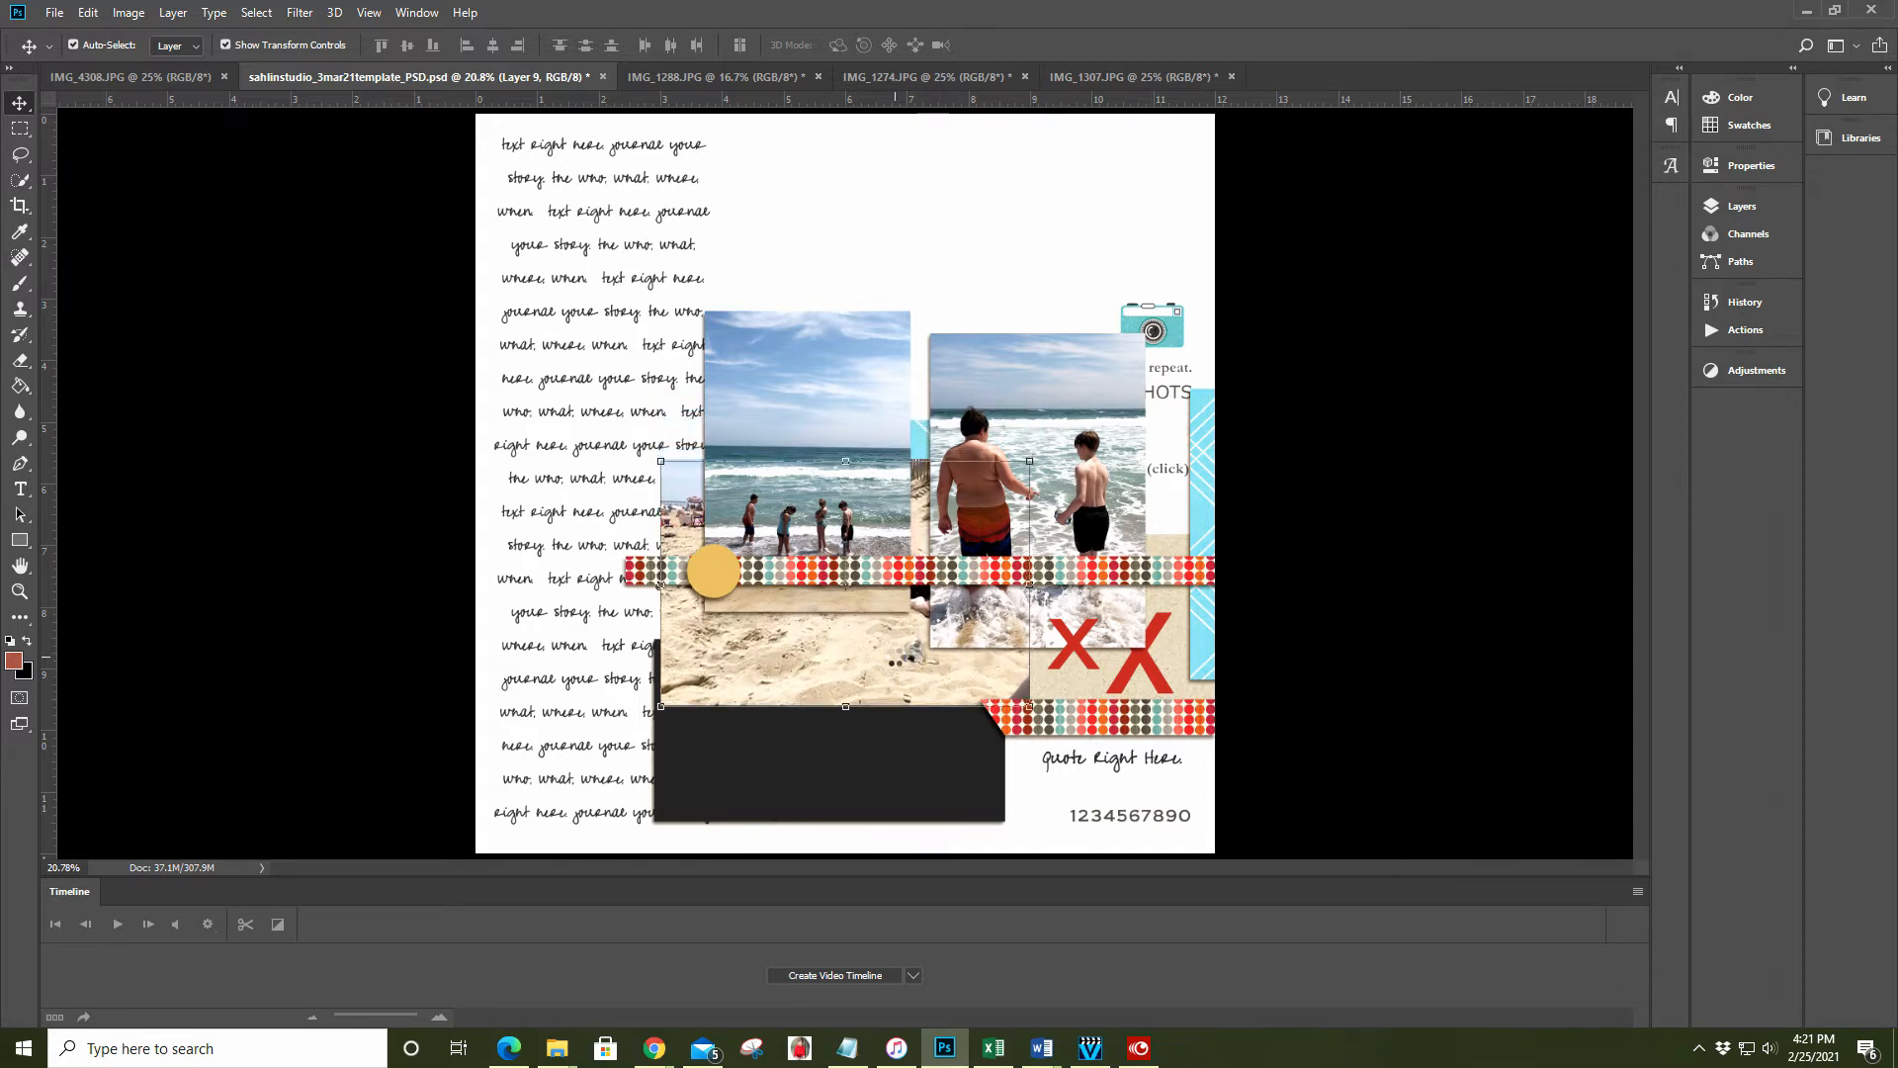
key("shift+Down")
key("shift+Down")
key("shift+Down")
key("shift+Down")
key("shift+Down")
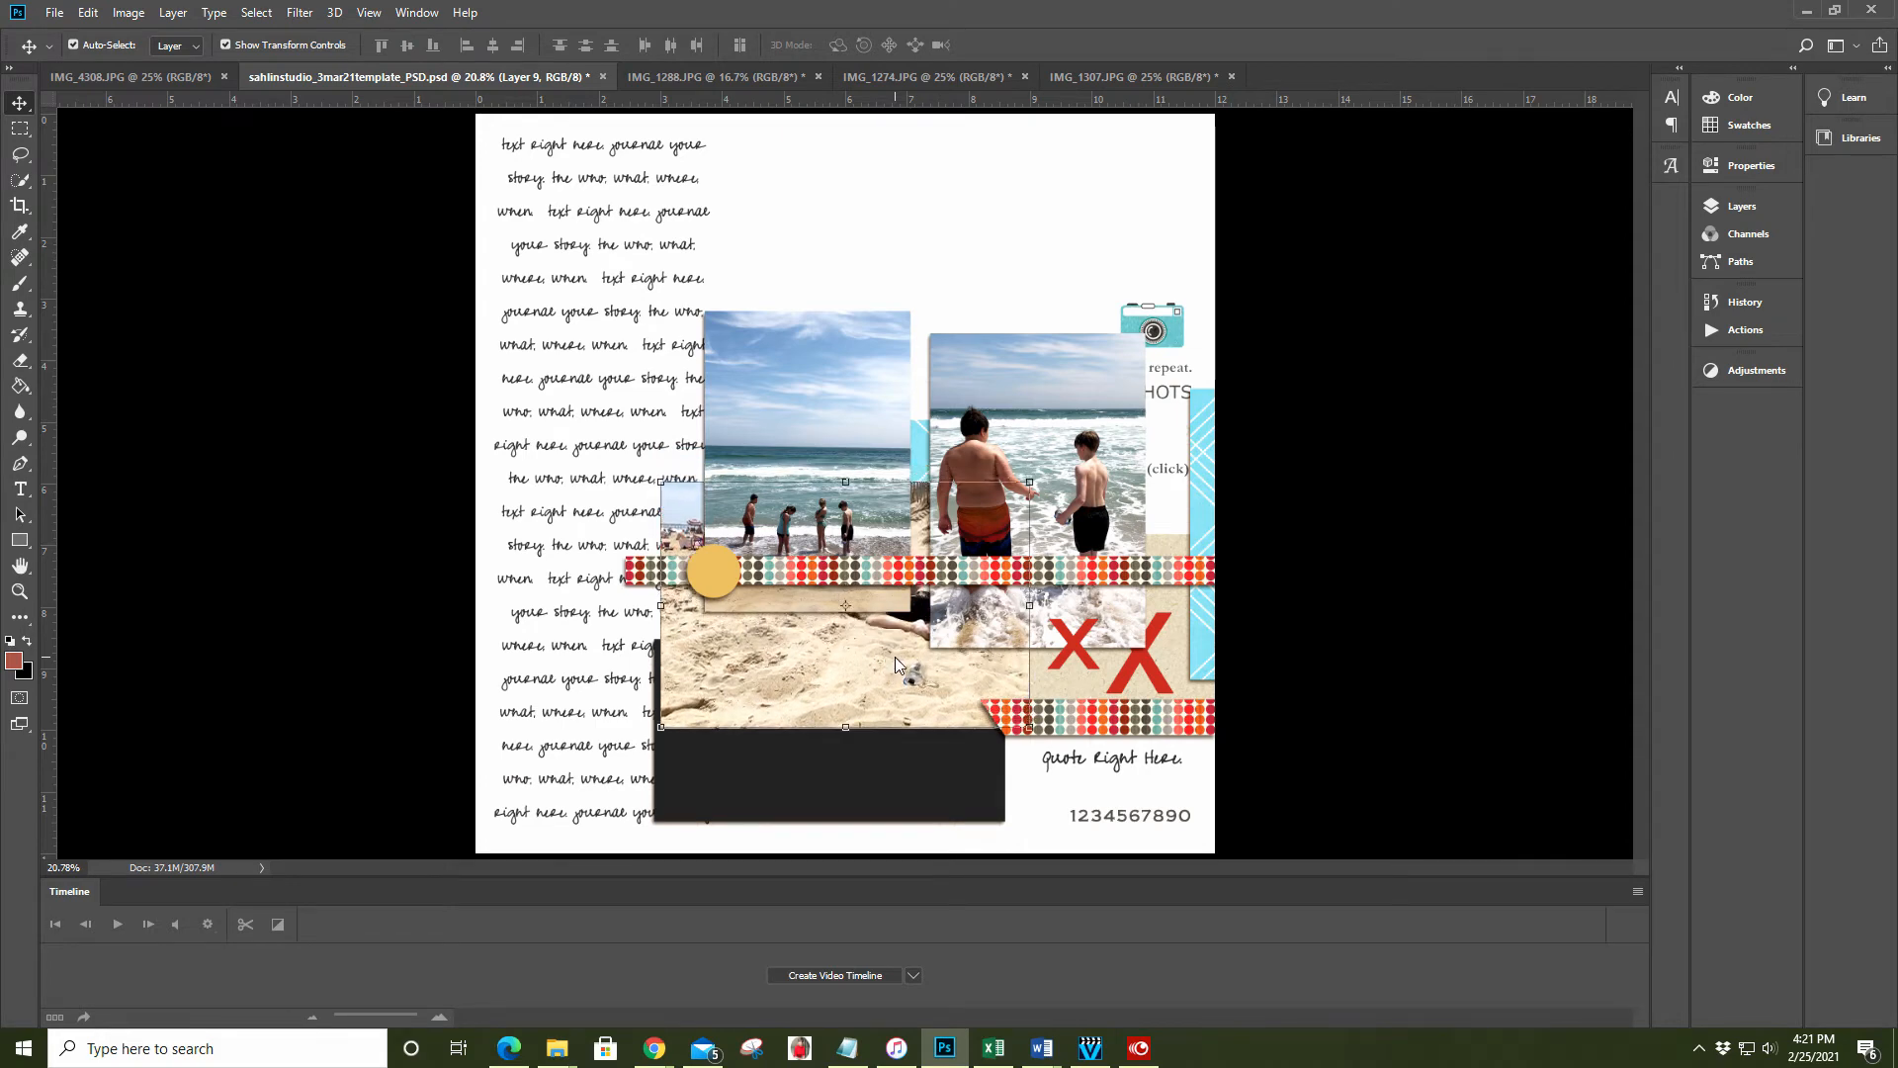
left_click_drag(846, 685, 850, 760)
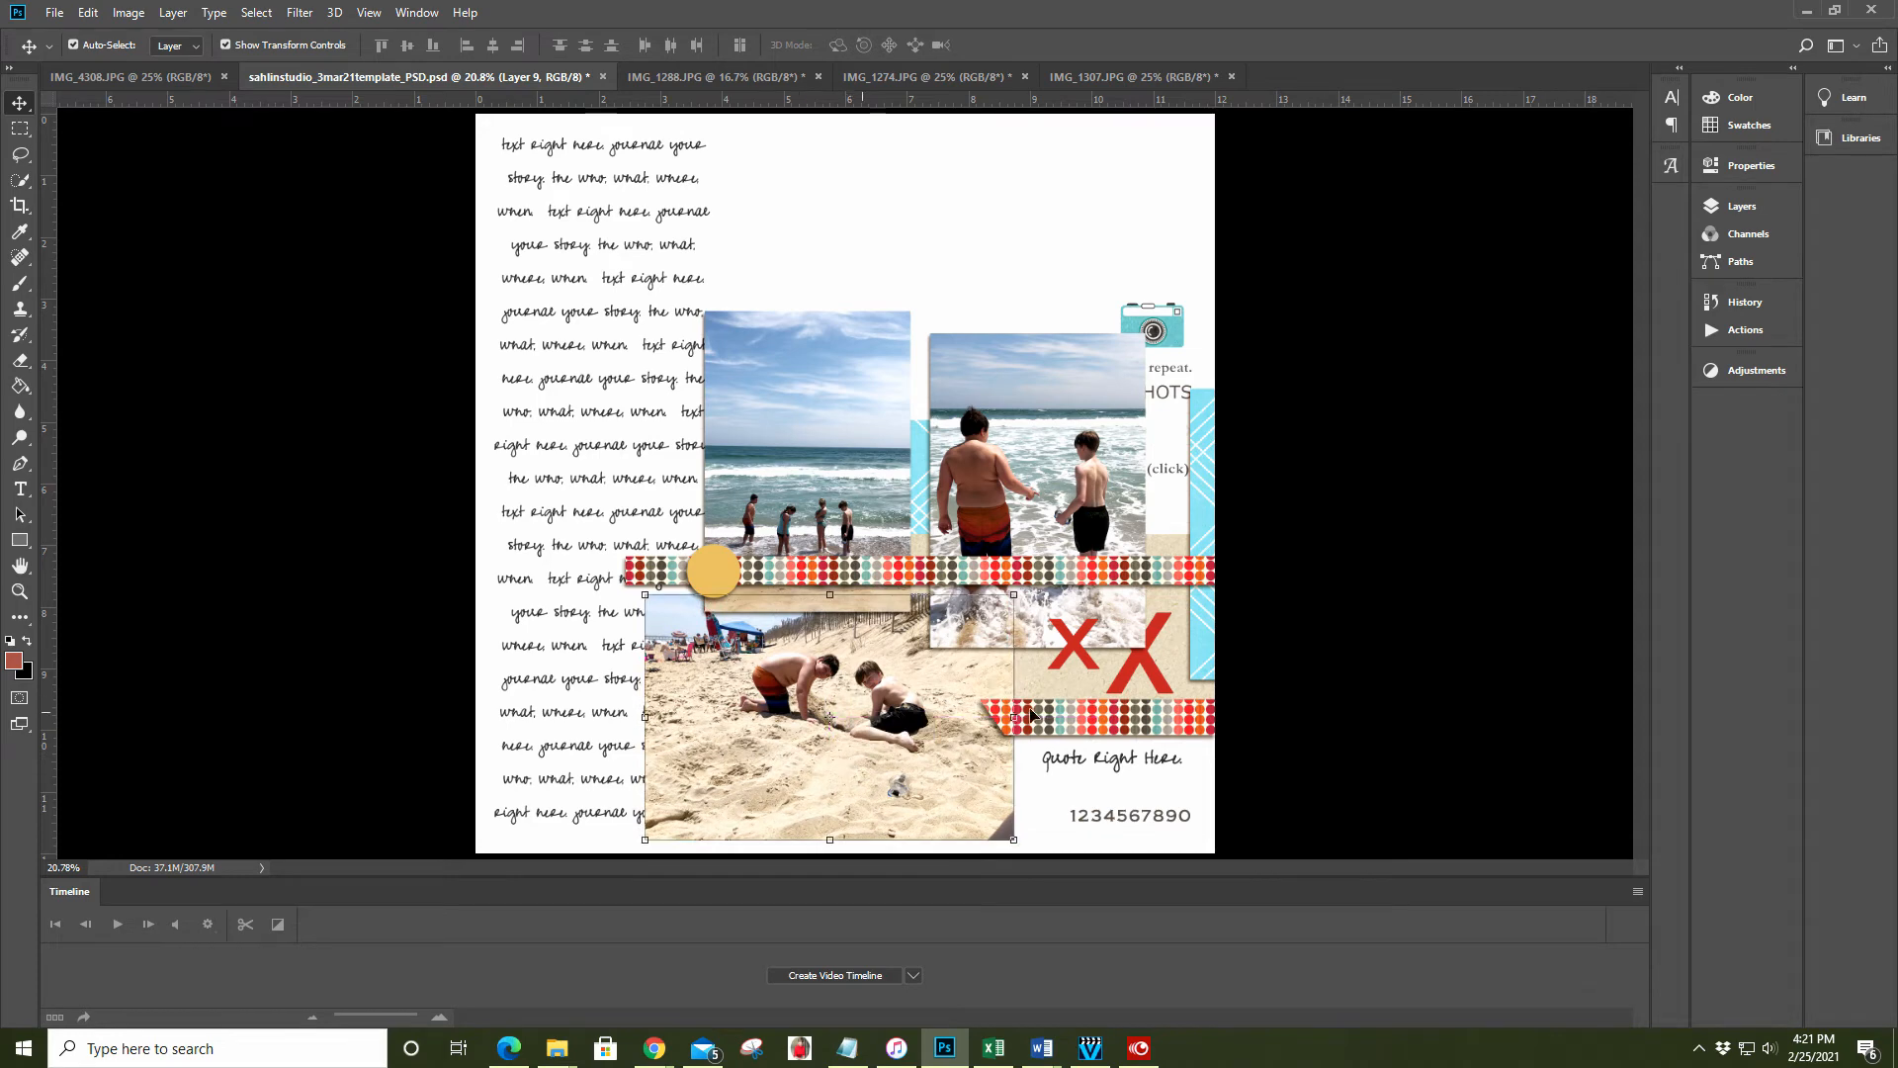
Clip the digging photo's layer to the wide PHOTO placeholder layer beneath it
left_click(1756, 372)
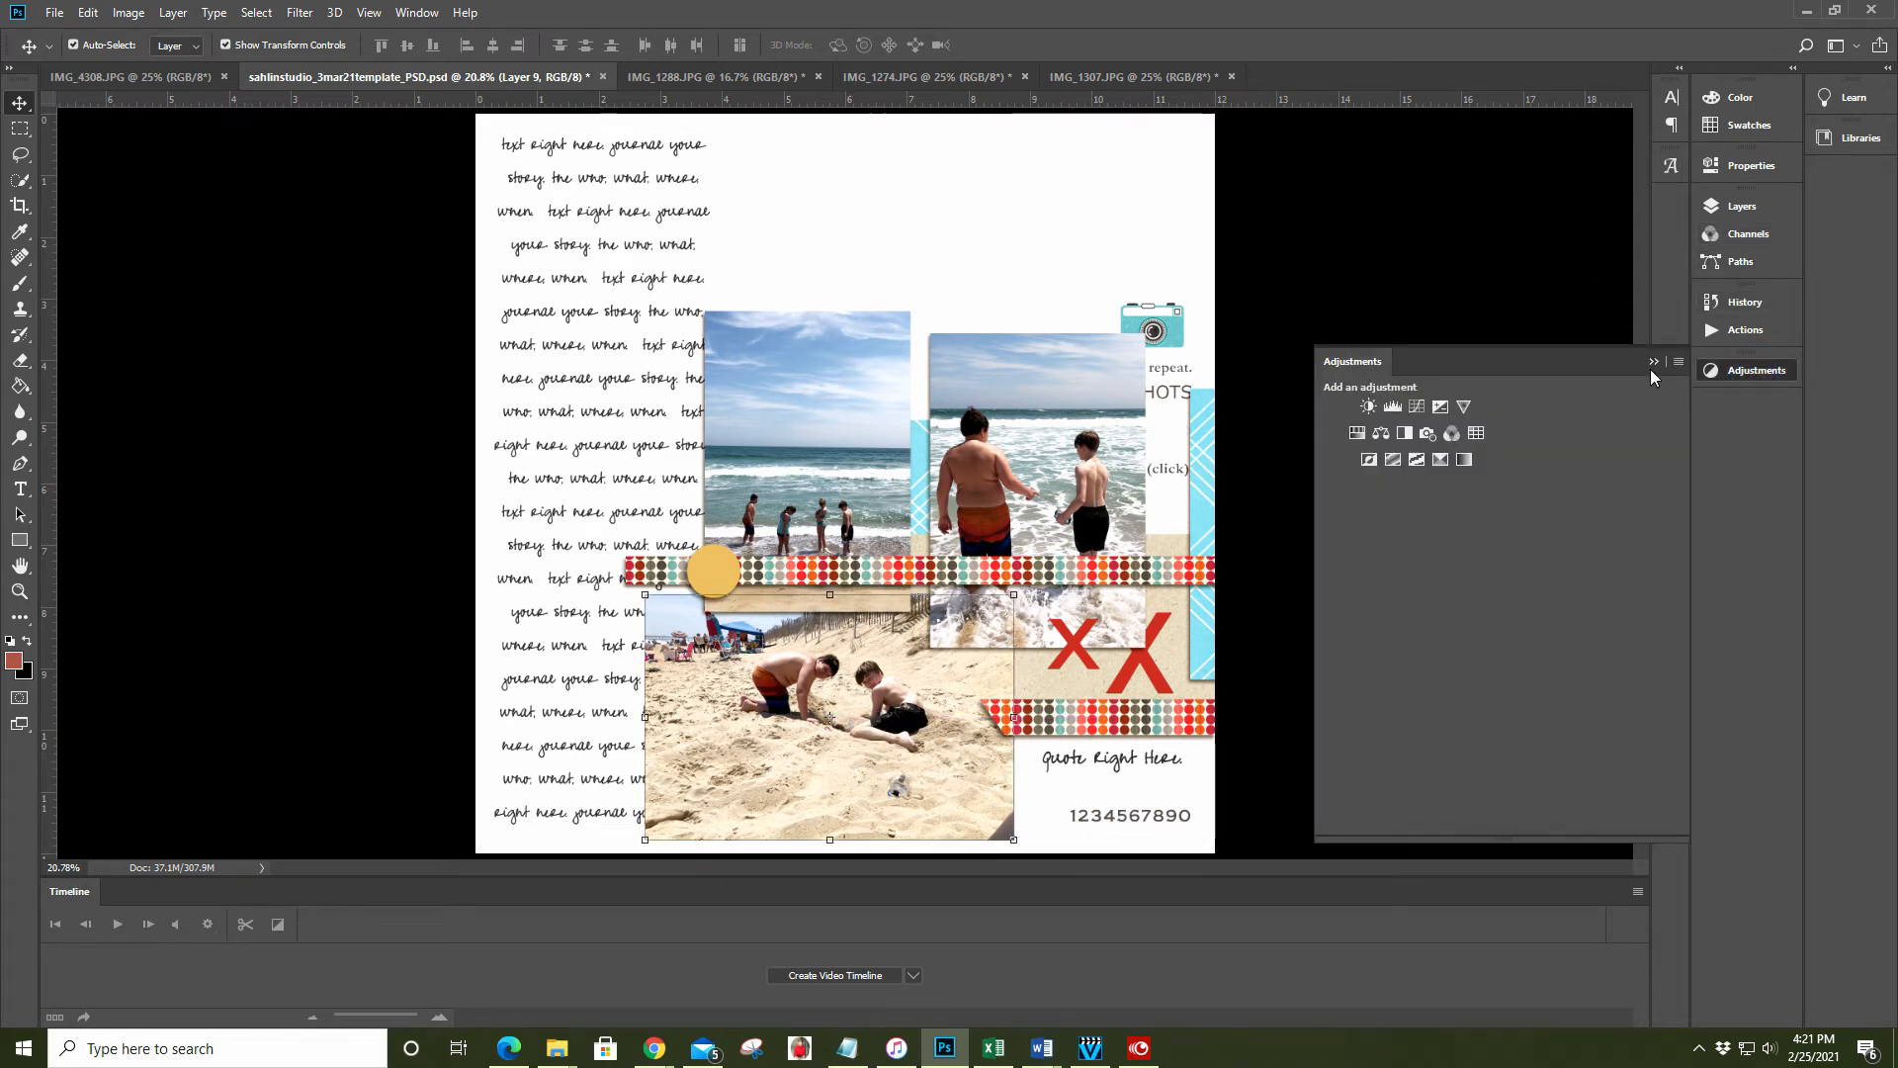
left_click(1653, 362)
left_click(1750, 207)
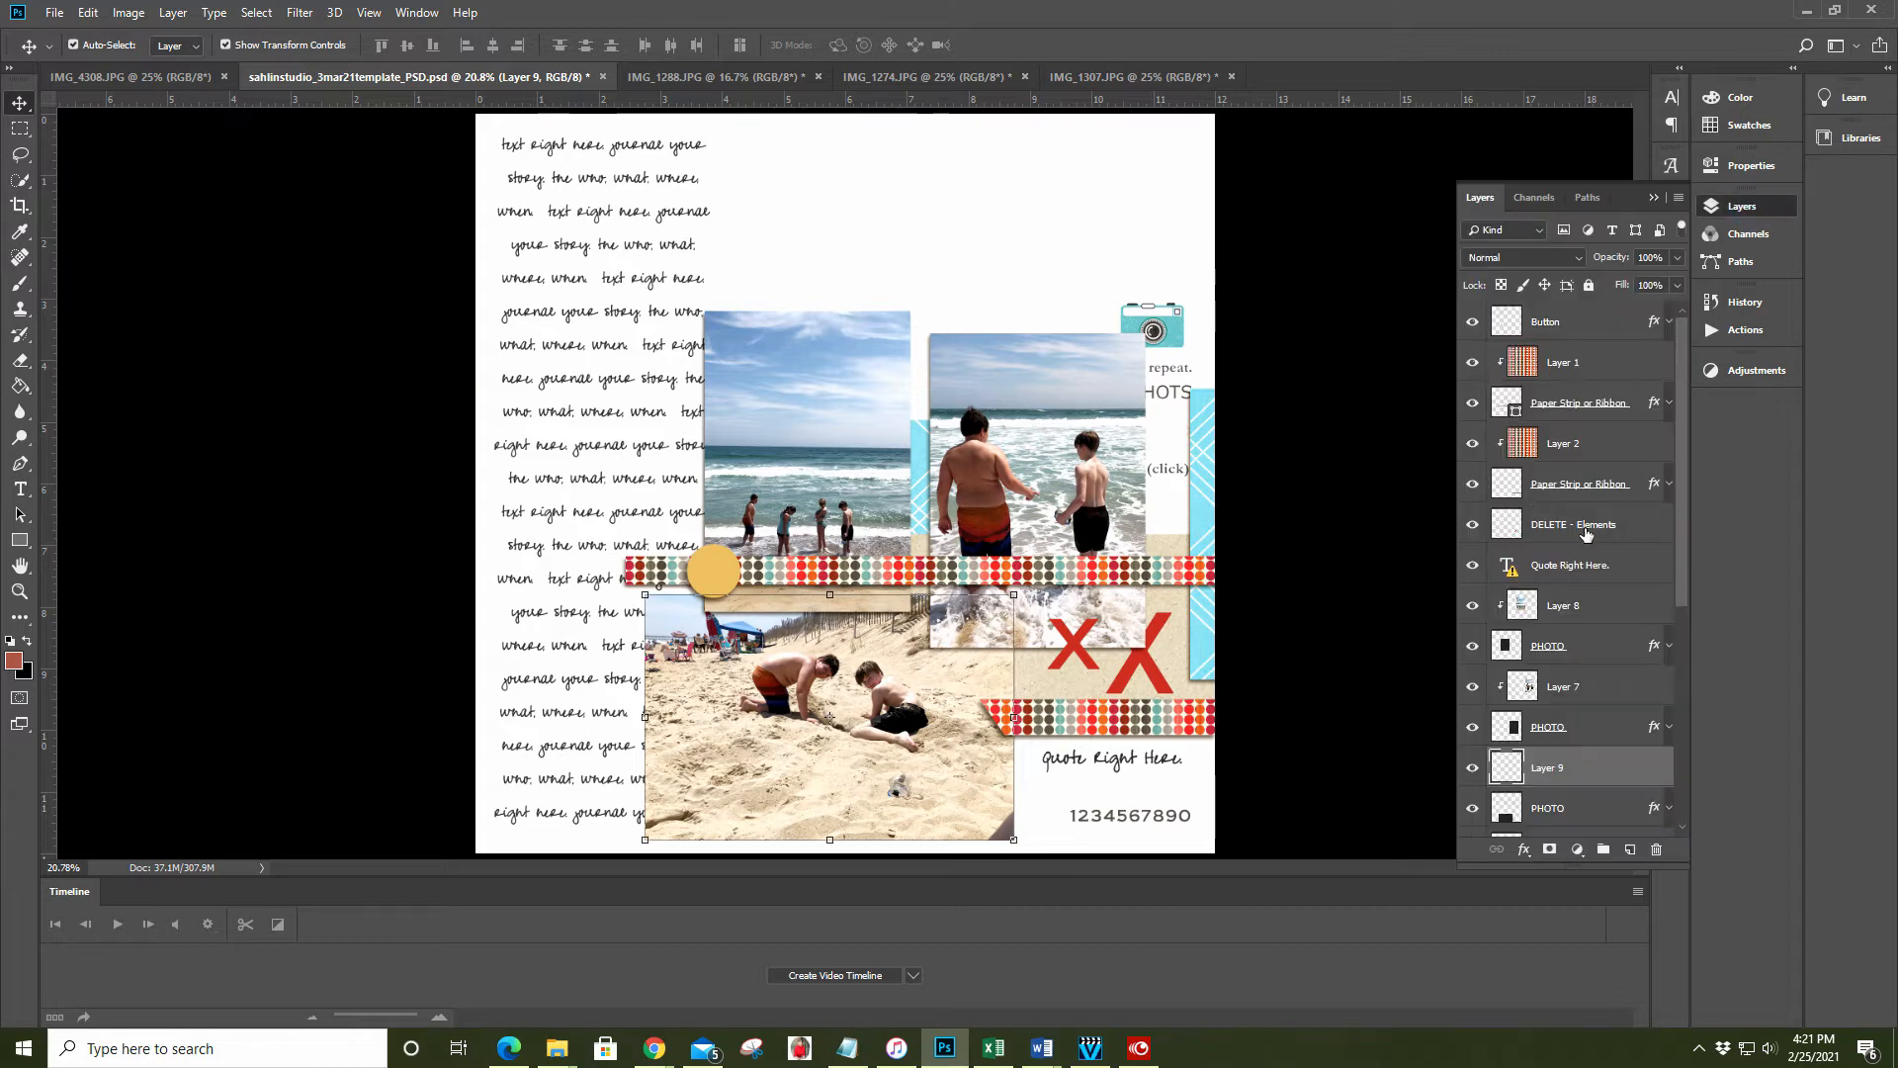
right_click(1565, 771)
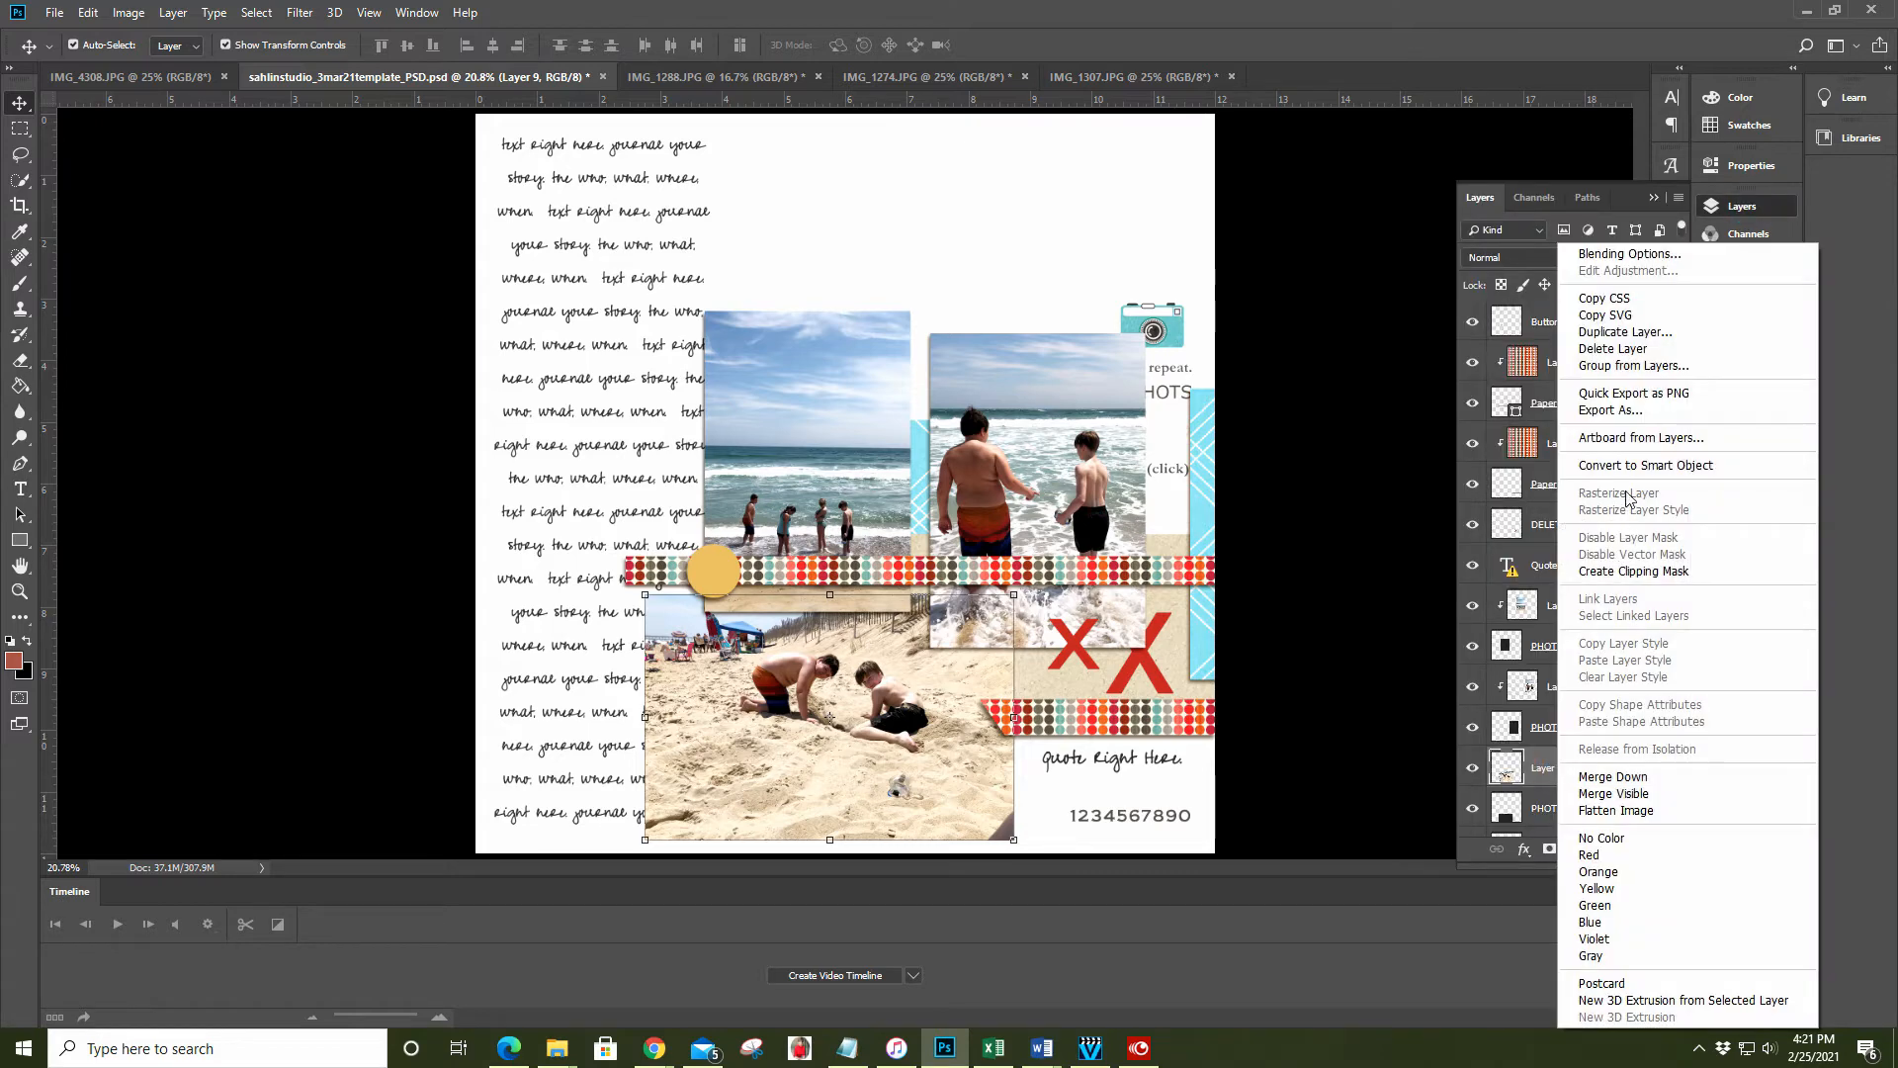
left_click(1633, 571)
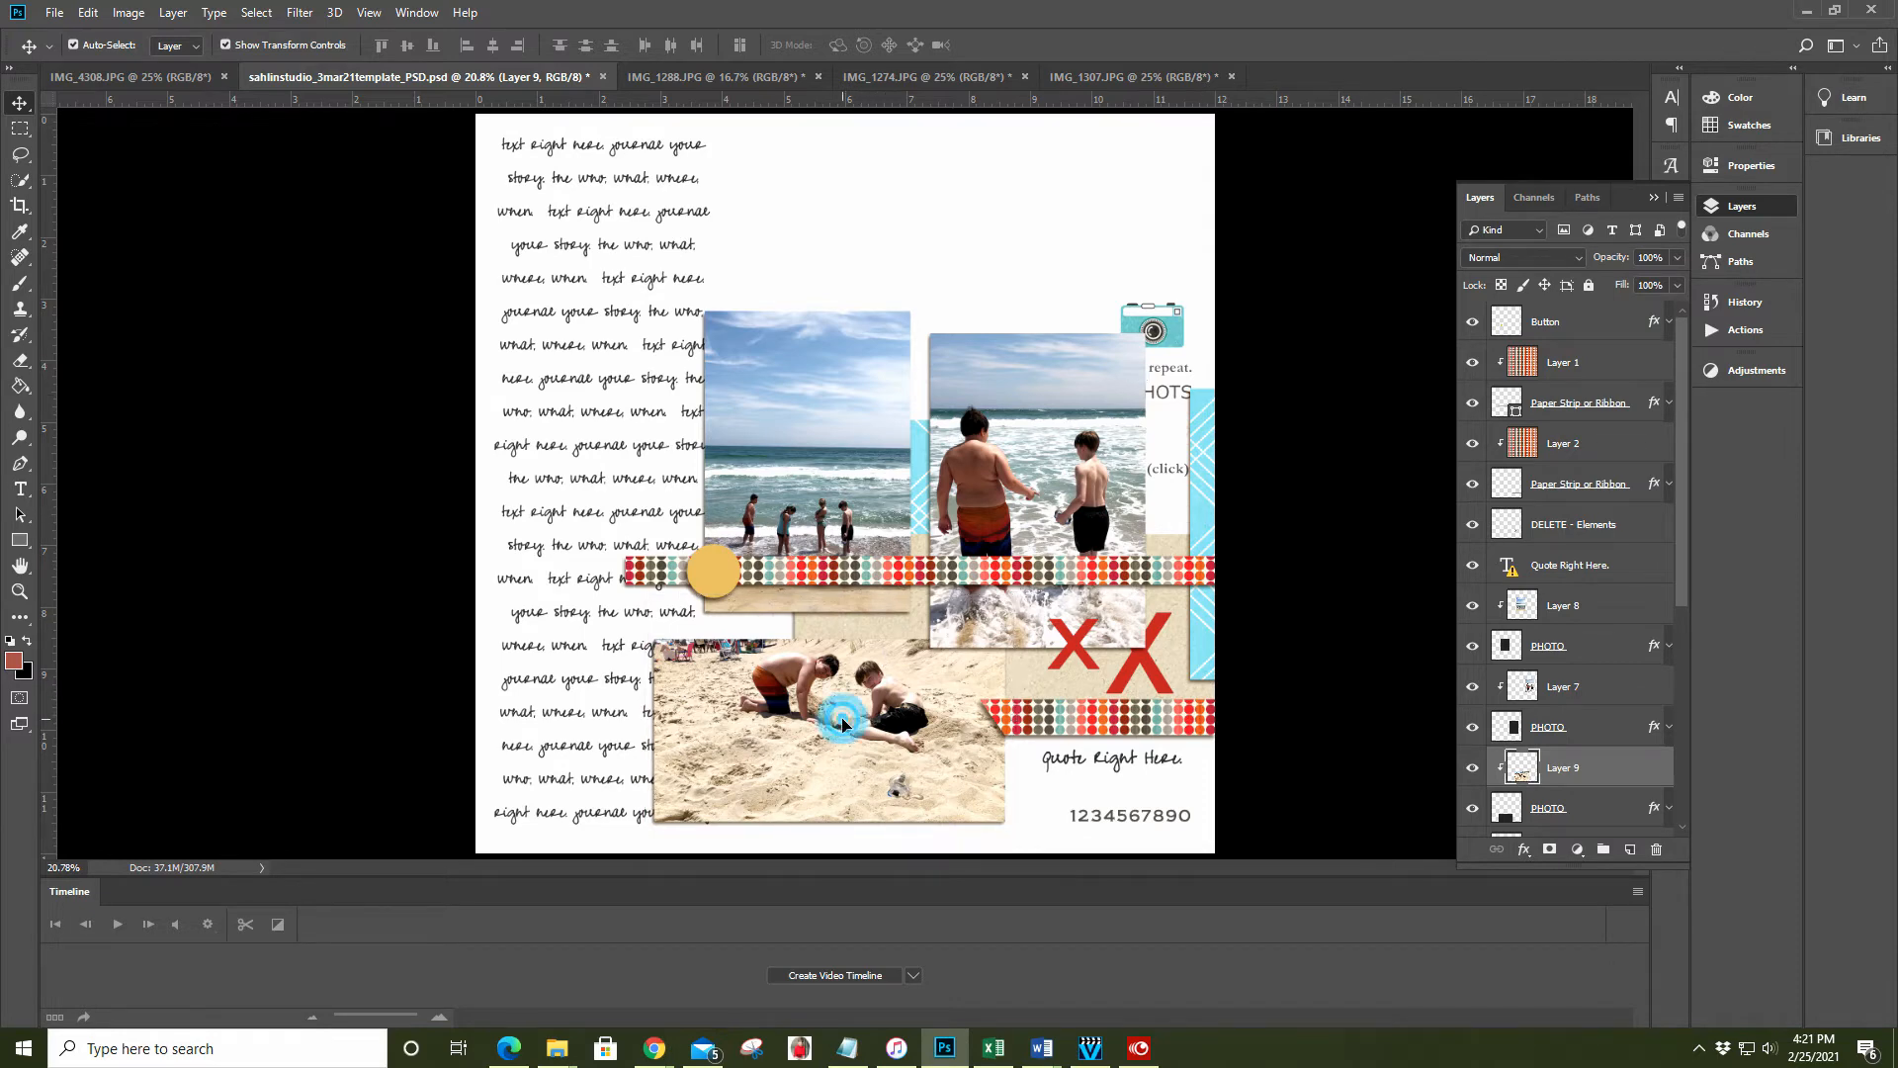
Shift the clipped digging photo down within its frame until its upper edge sits just above the placeholder's upper edge
key("shift+Down")
key("shift+Down")
key("shift+Down")
key("shift+Down")
key("shift+Down")
key("shift+Down")
key("shift+Down")
key("shift+Down")
key("shift+Down")
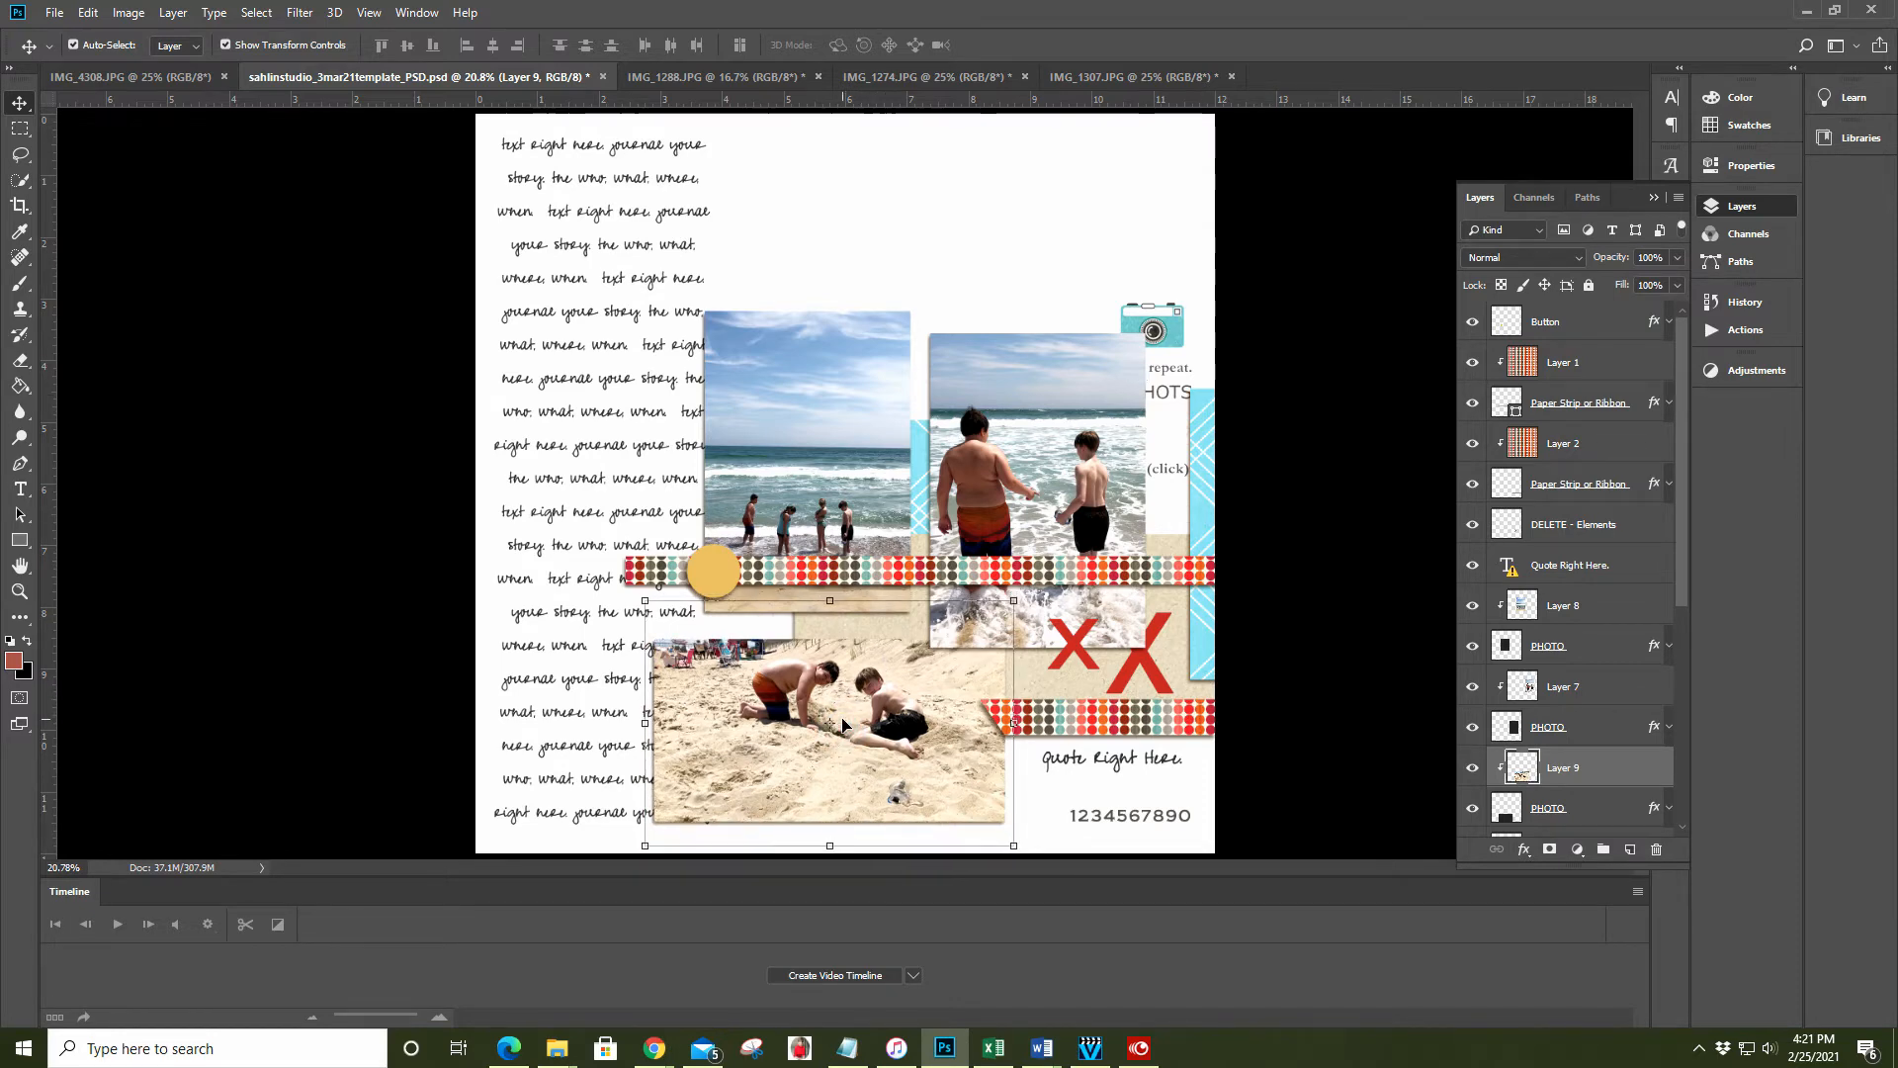
key("shift+Down")
key("shift+Down")
key("shift+Down")
key("shift+Down")
key("shift+Down")
key("shift+Down")
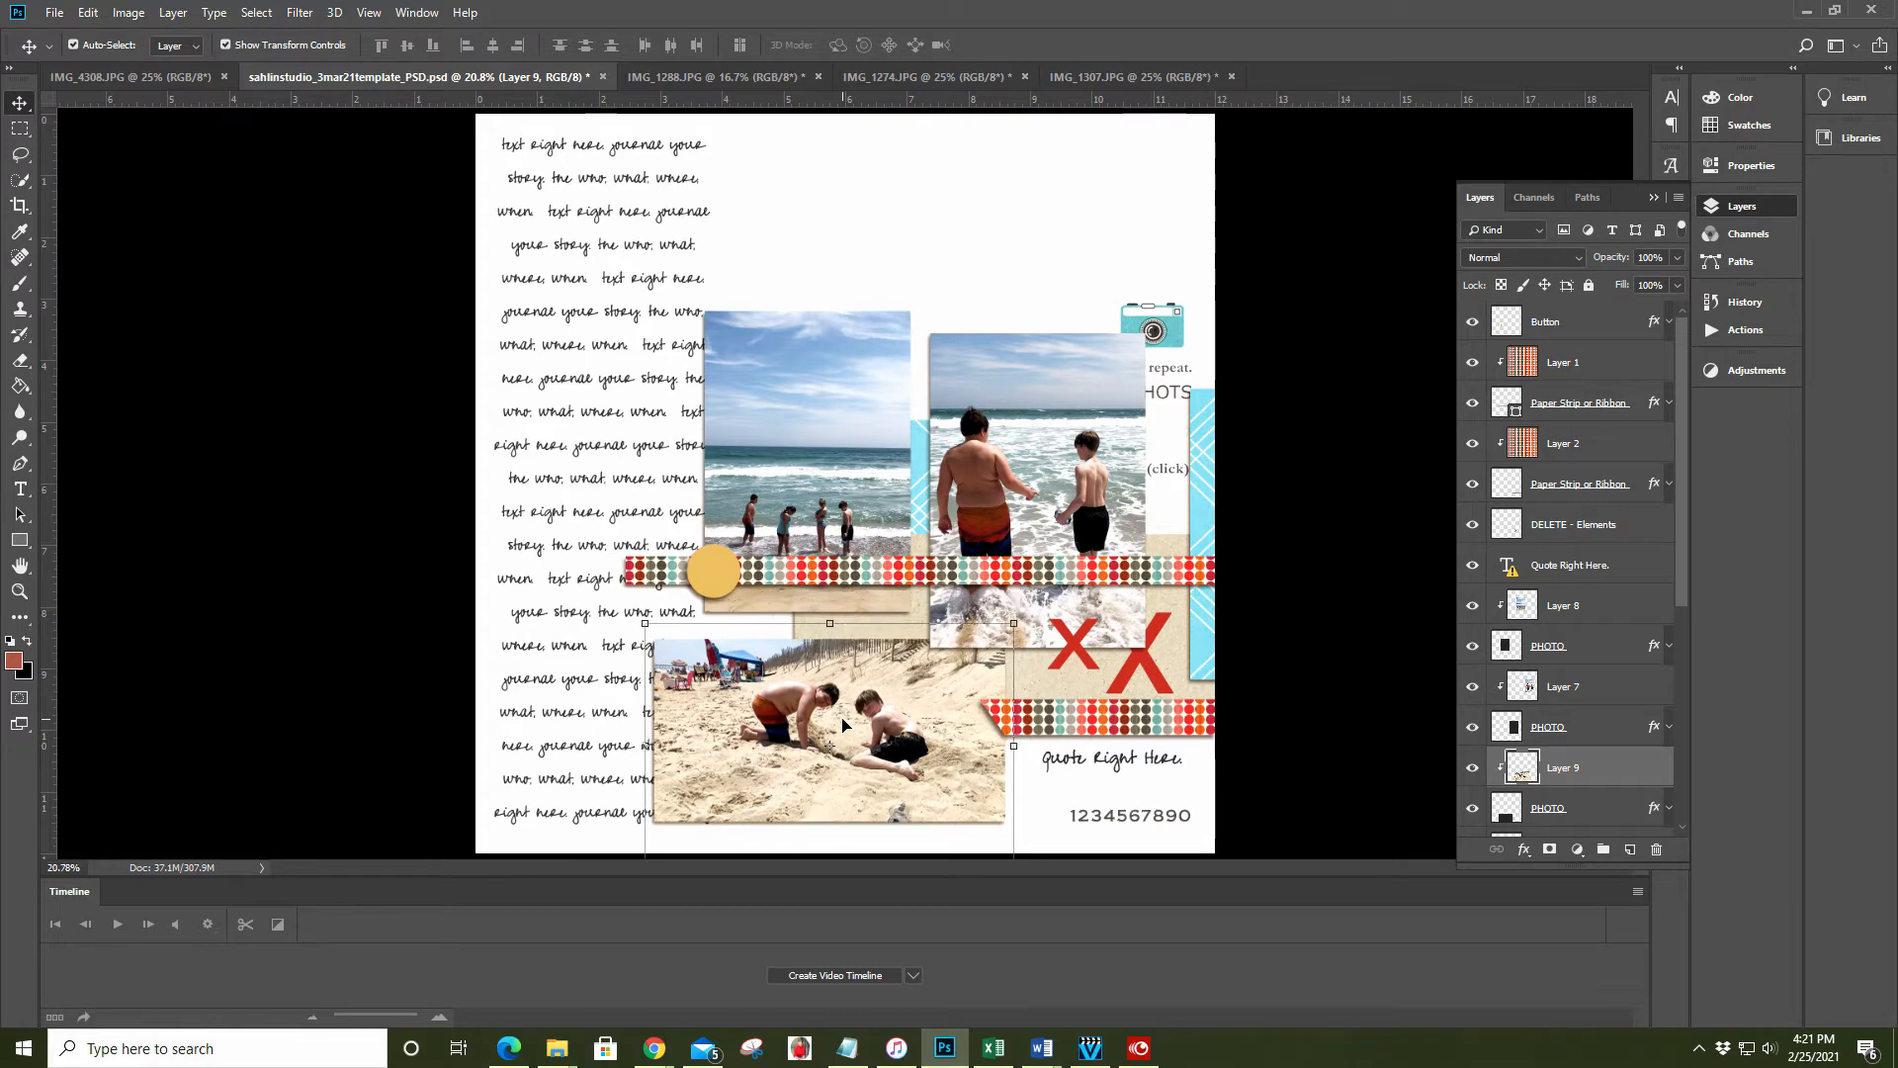
key("shift+Down")
key("shift+Down")
key("shift+Down")
key("shift+Down")
key("shift+Down")
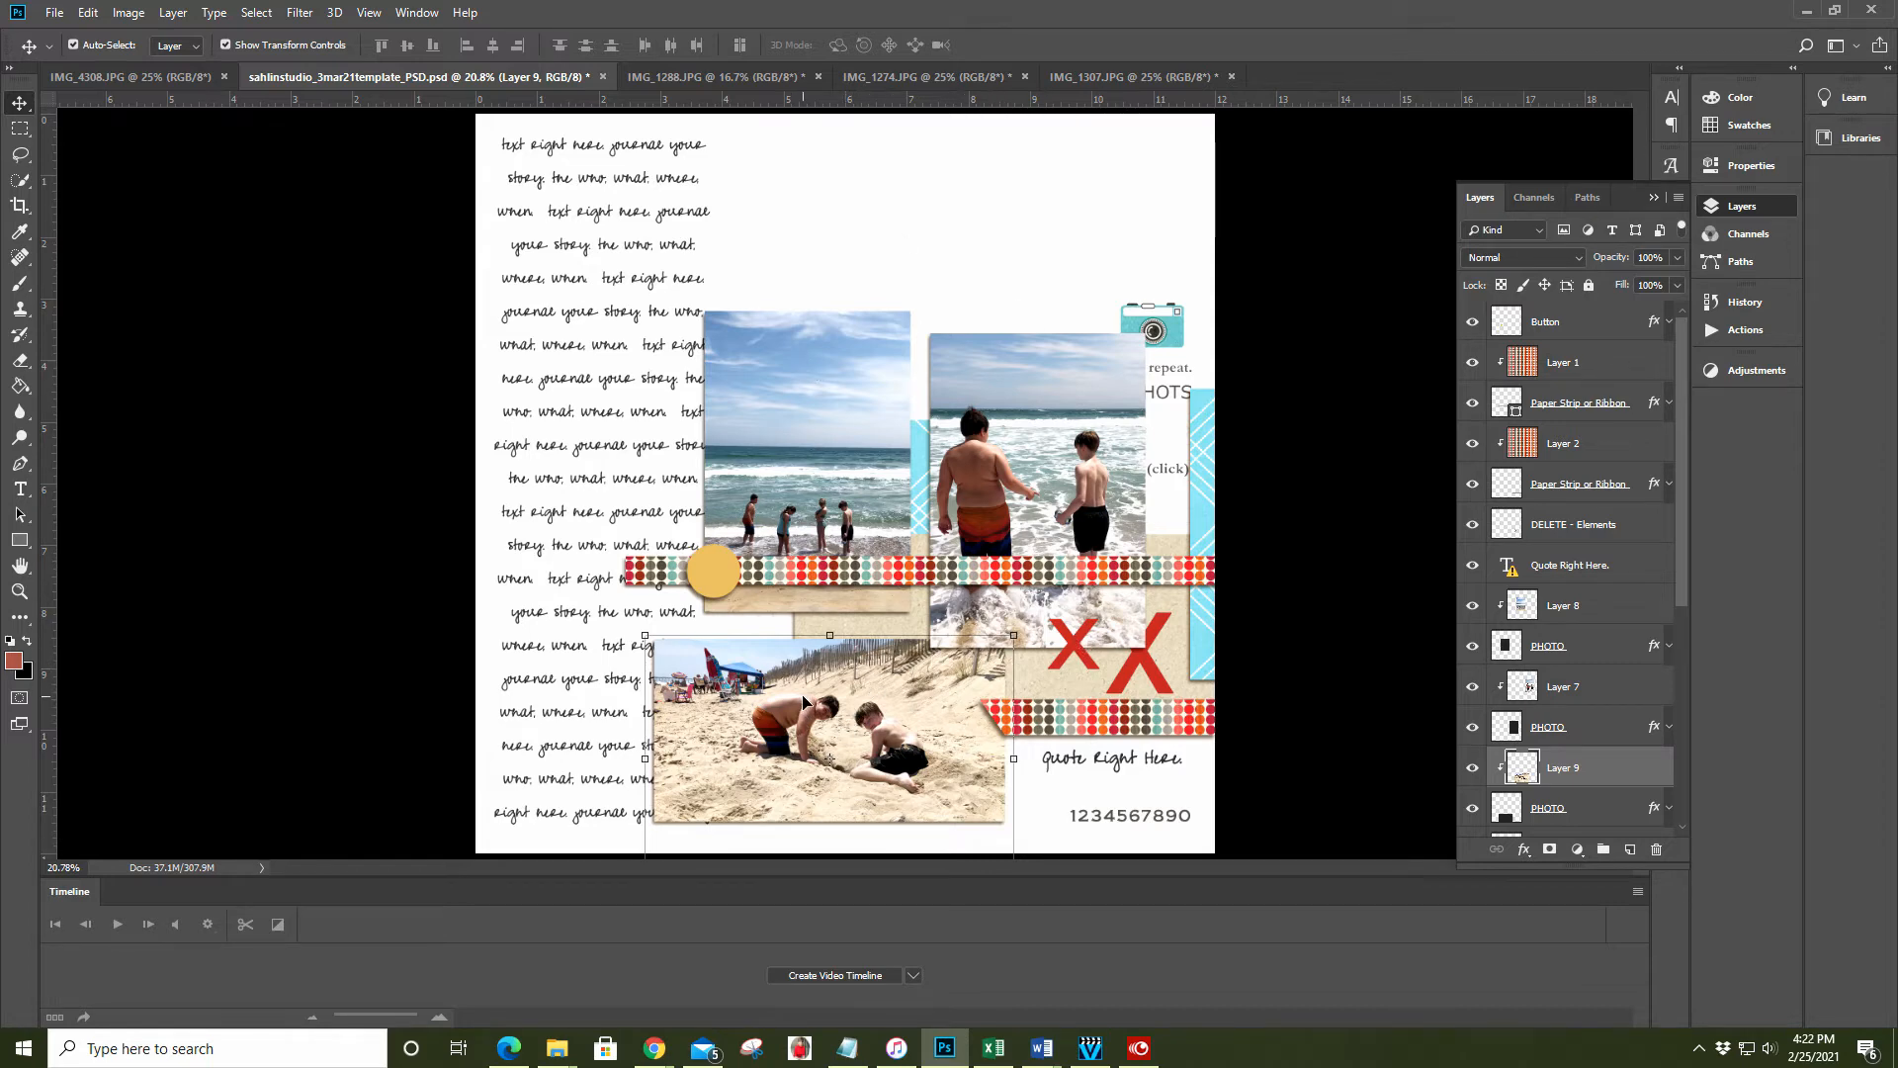
Close IMG_1288.JPG, IMG_1274.JPG and IMG_1307.JPG without saving their changes
left_click(817, 77)
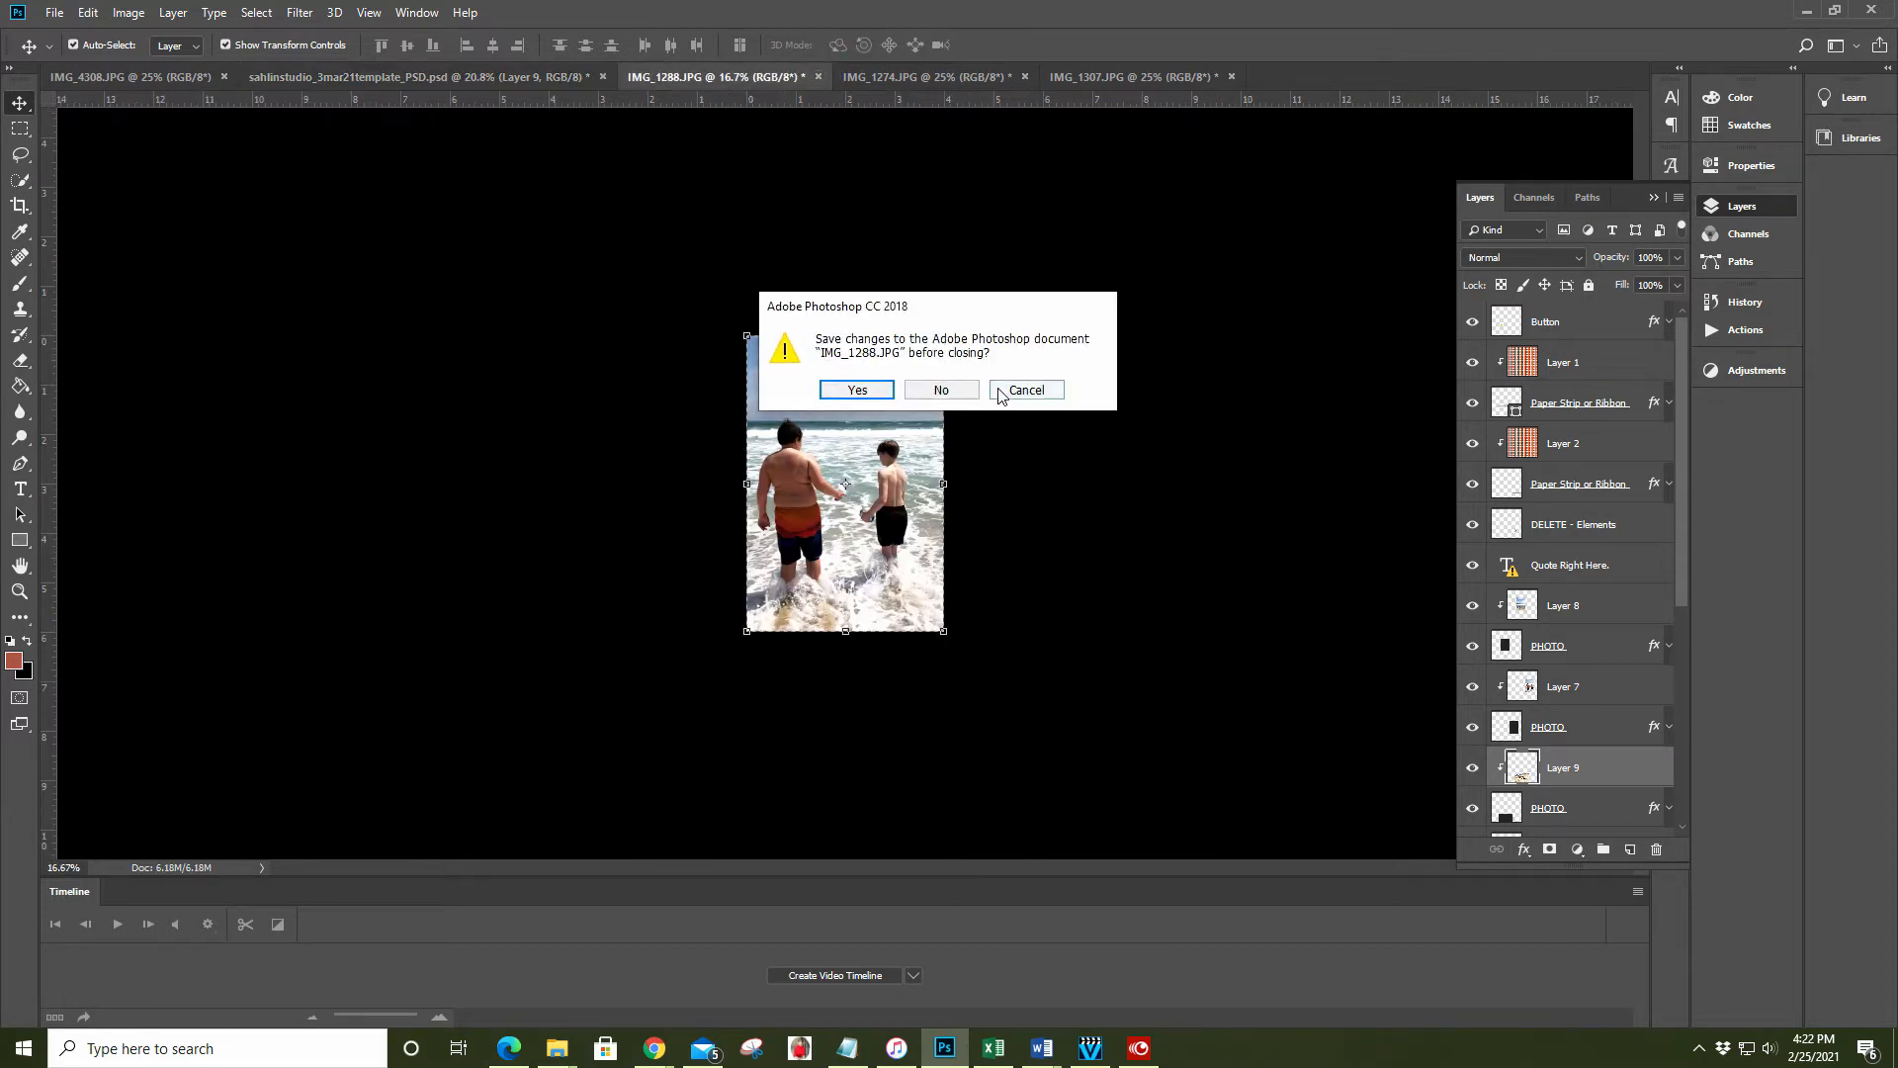
left_click(951, 388)
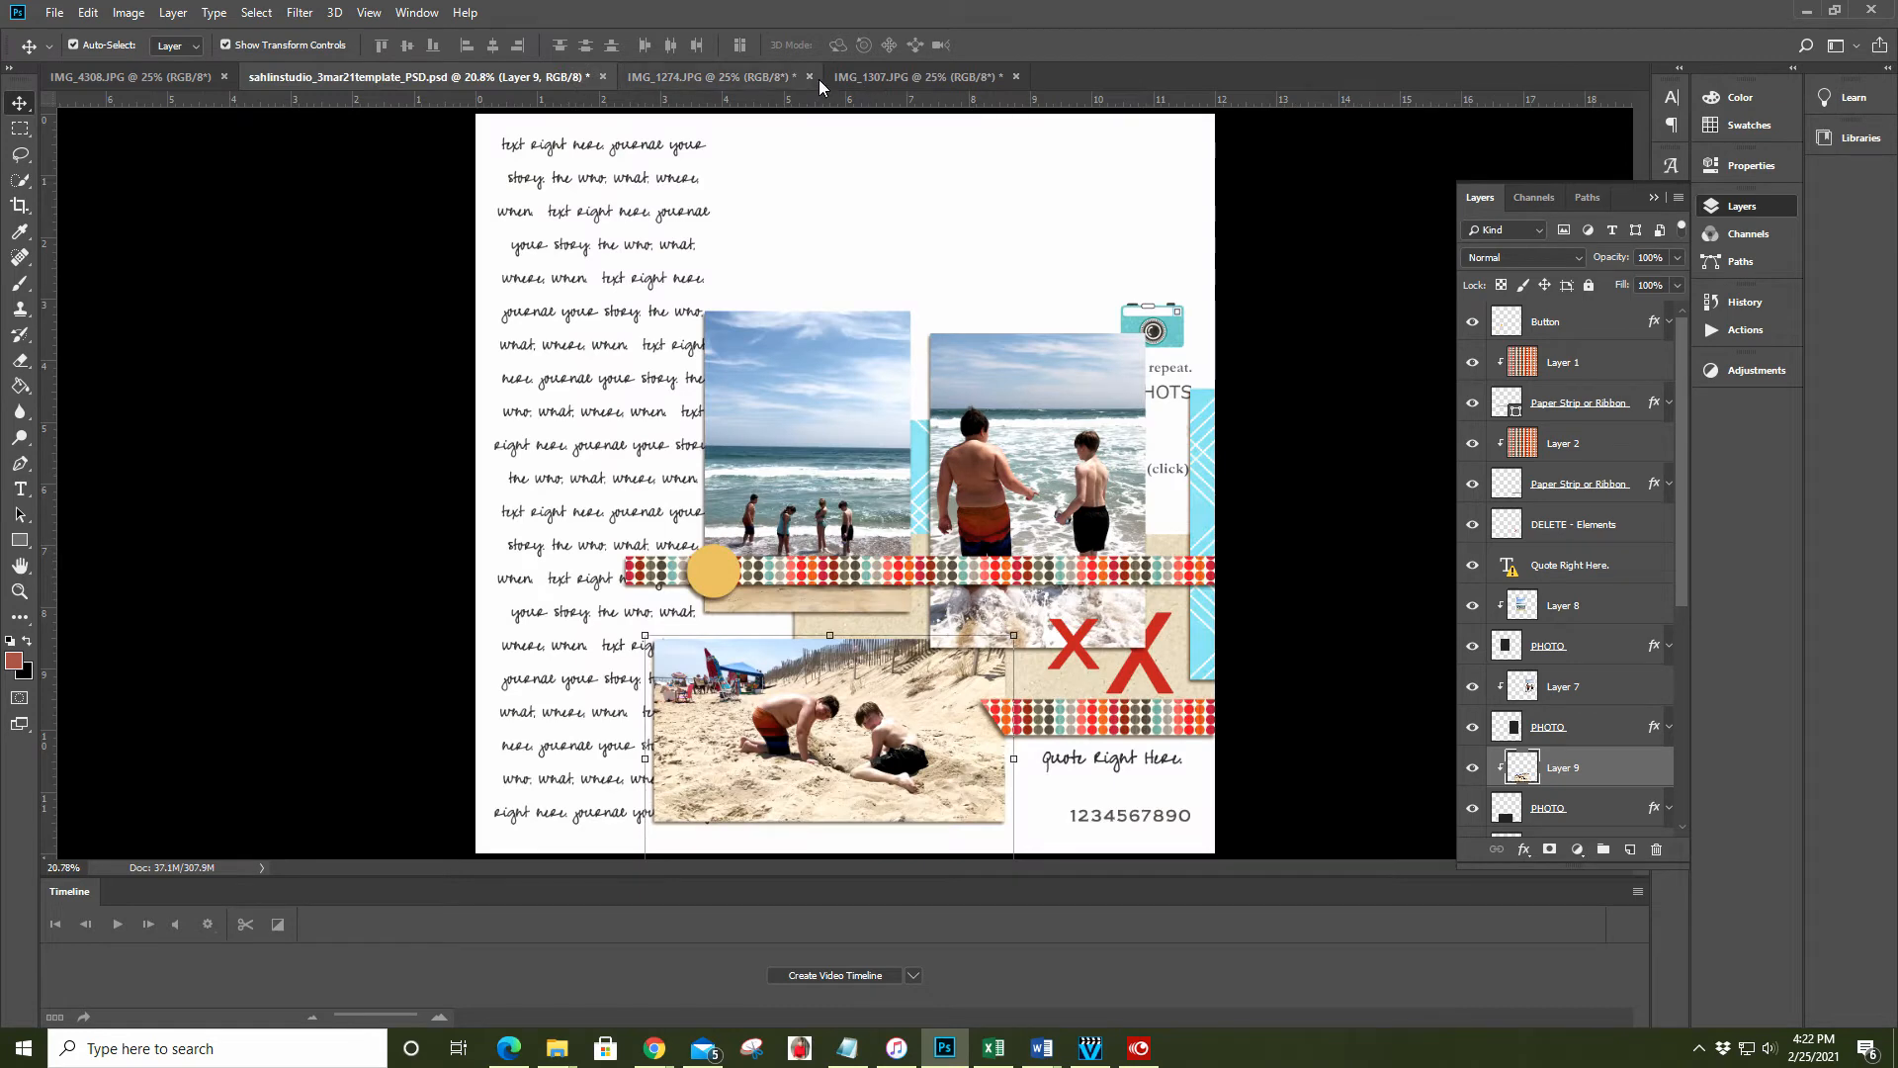
left_click(816, 79)
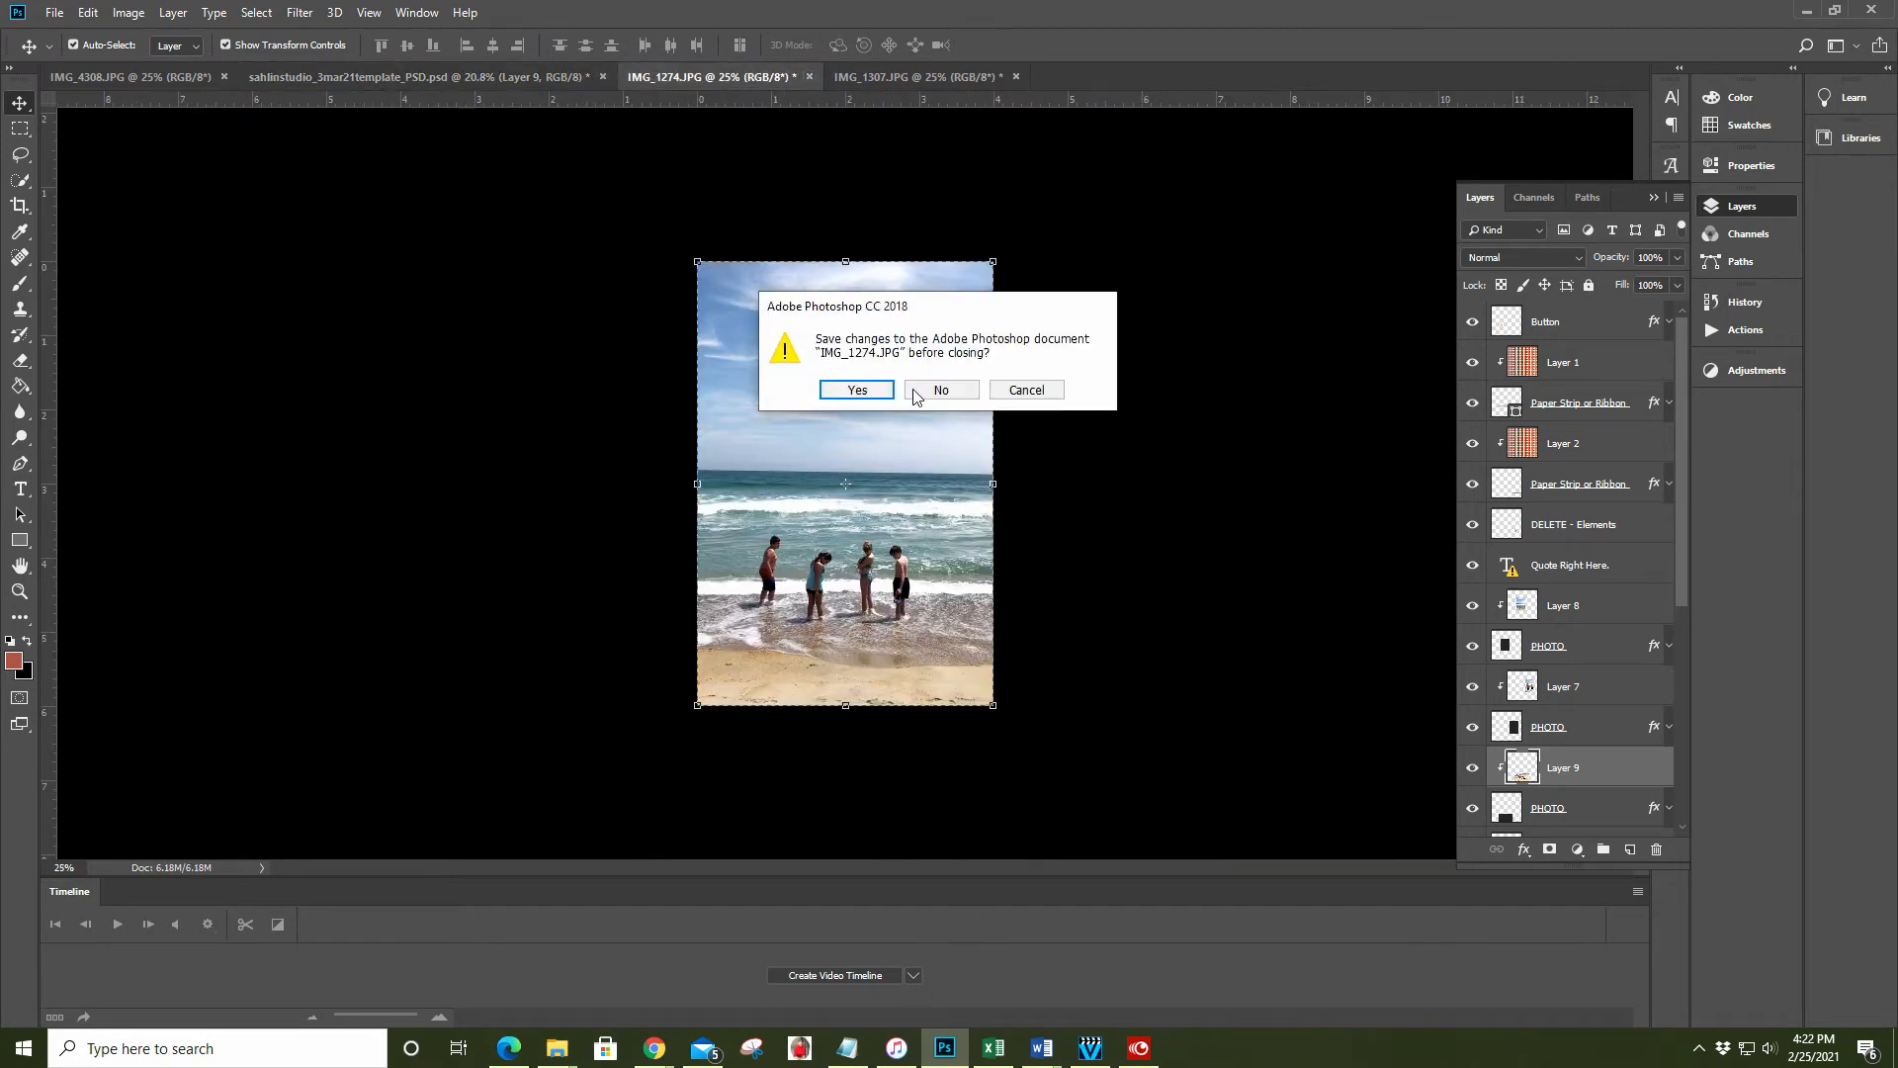
left_click(916, 392)
left_click(811, 79)
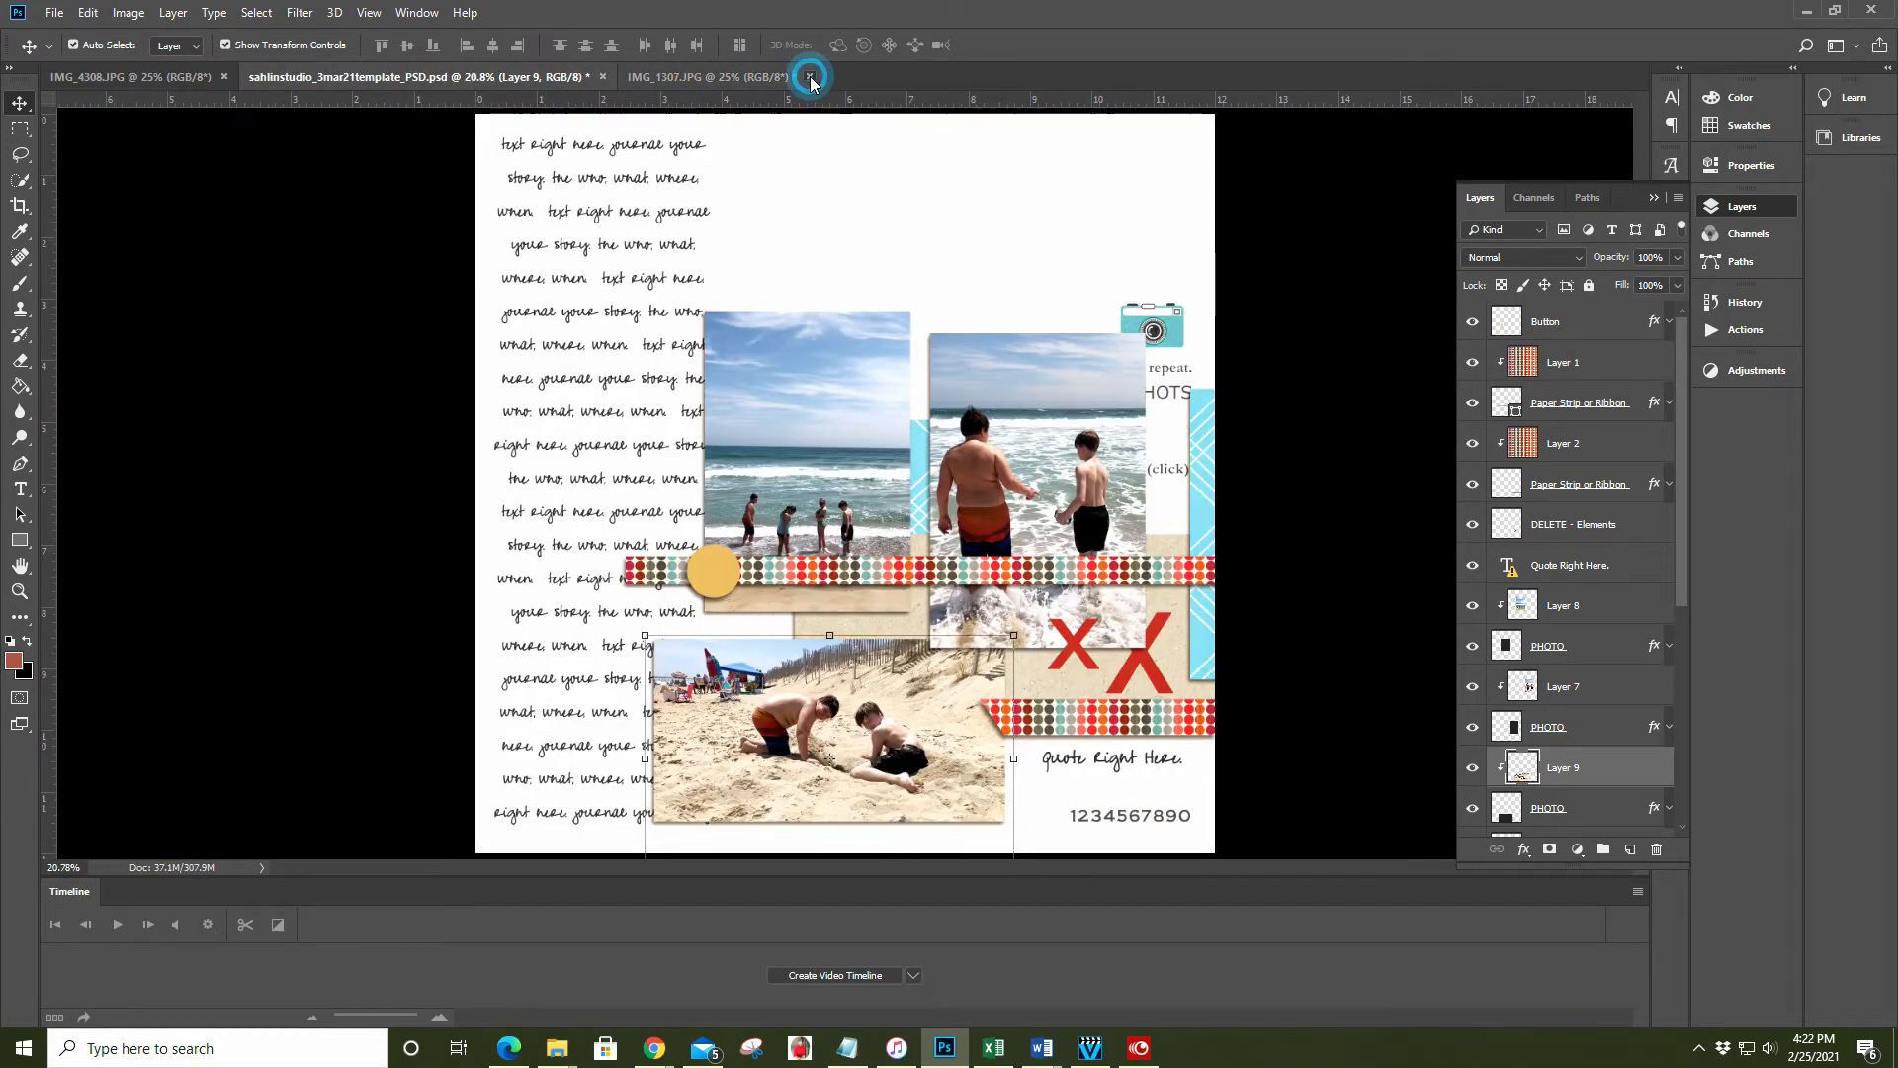
left_click(933, 390)
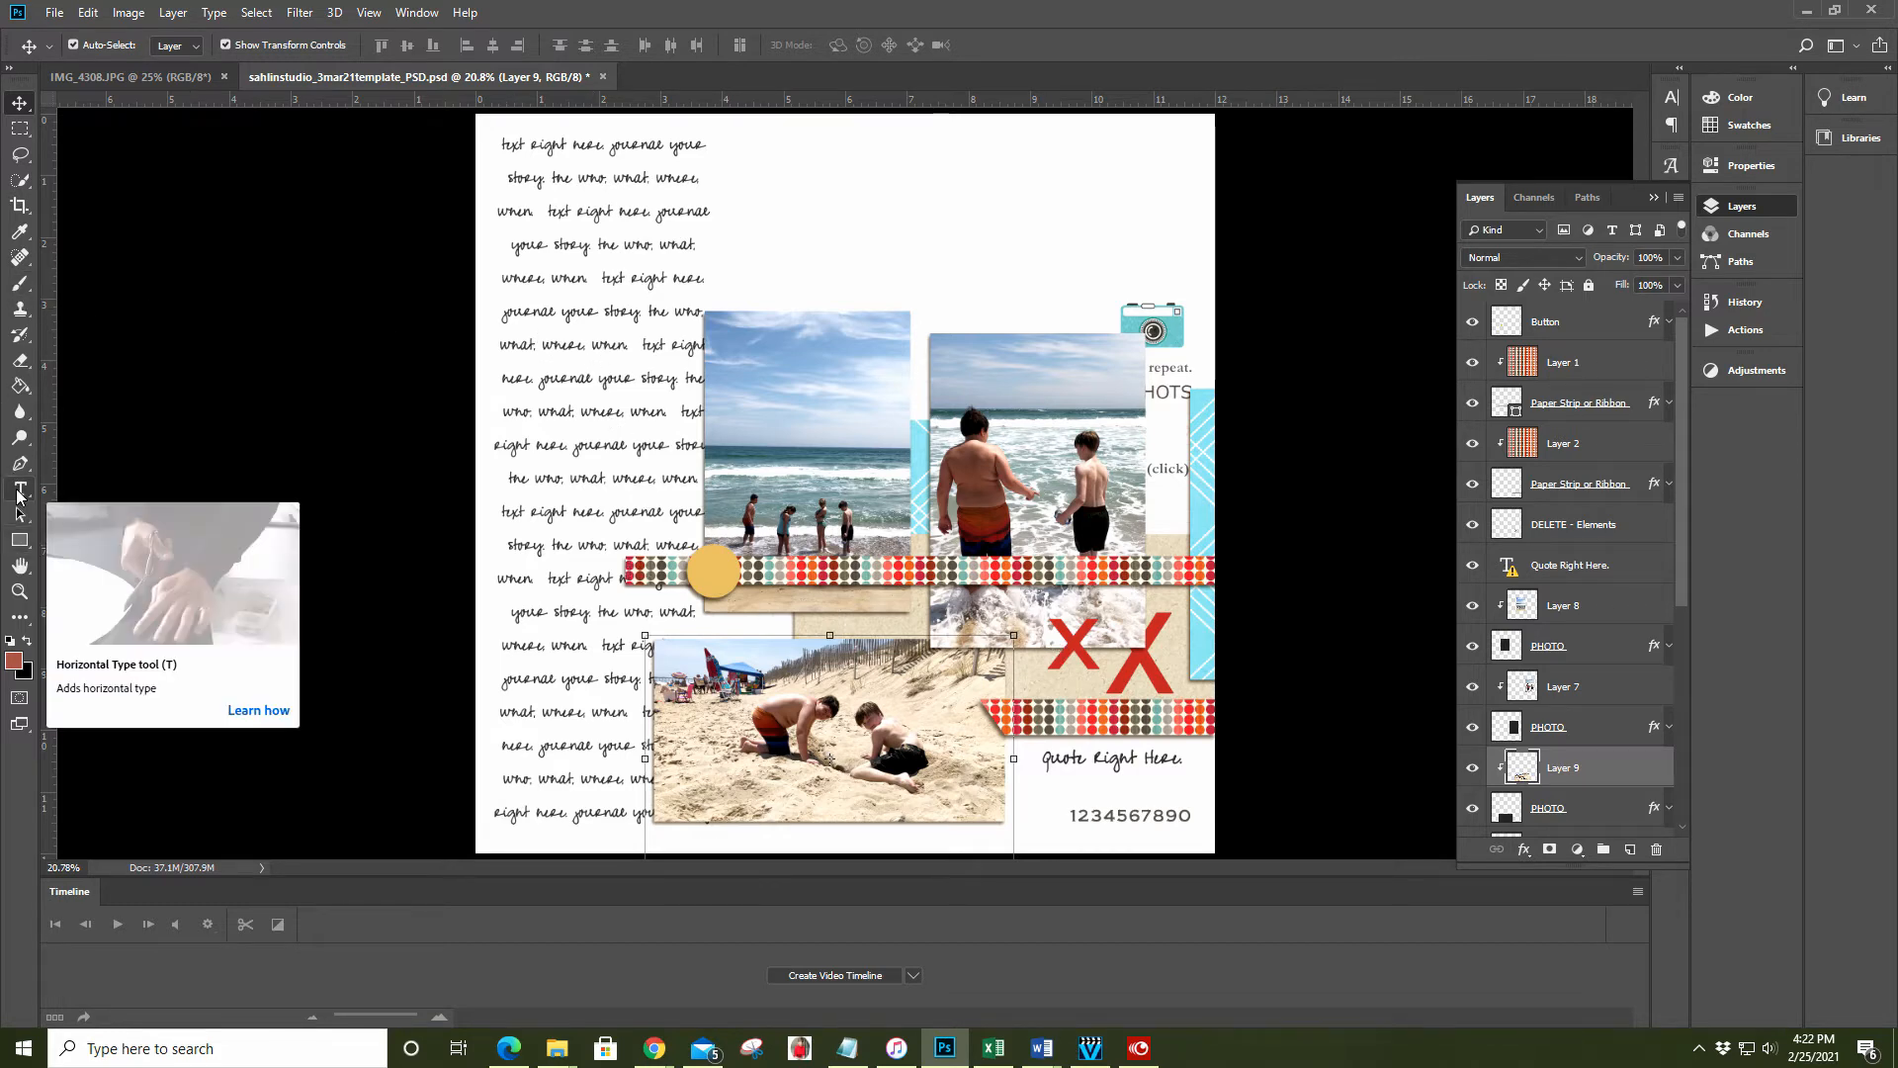
Open the Journal Here text block for editing with the Horizontal Type tool, accepting substitution of the missing PeaJeanScript font
left_click(20, 492)
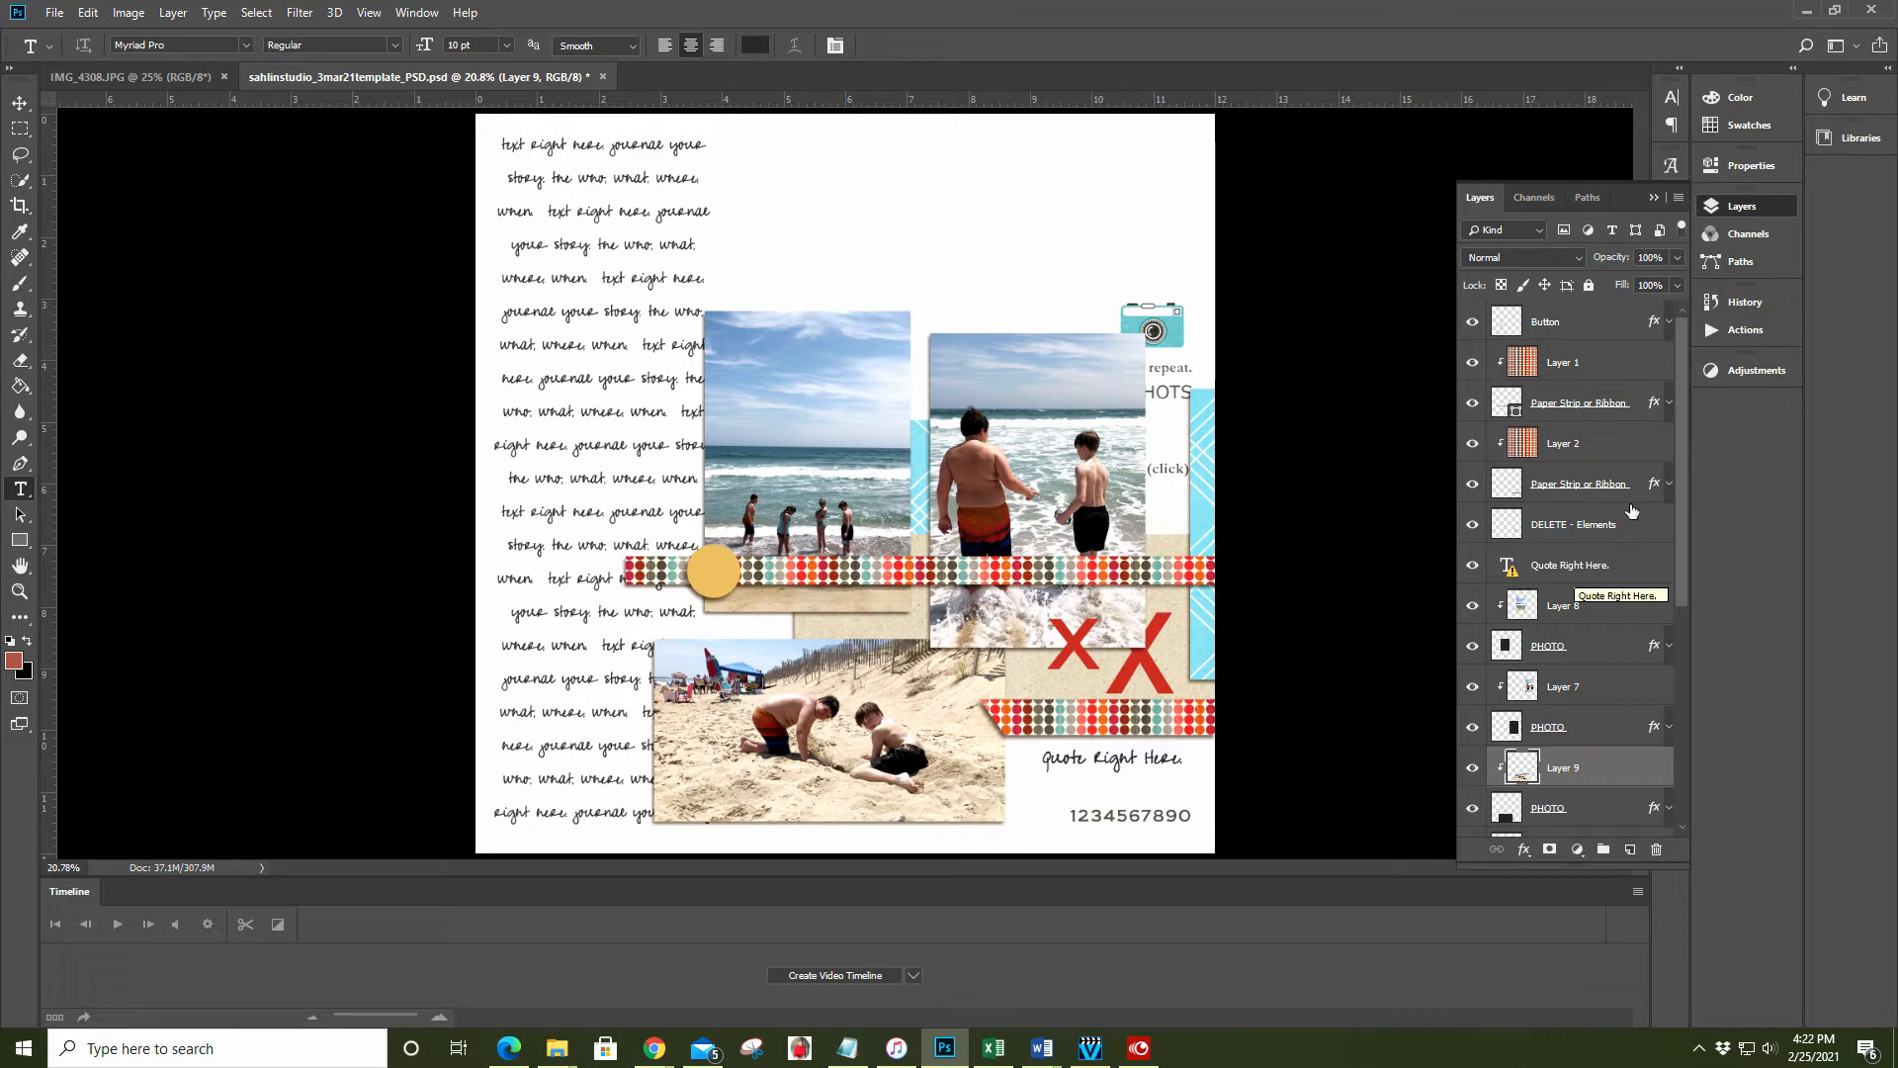
left_click_drag(1681, 472, 1679, 756)
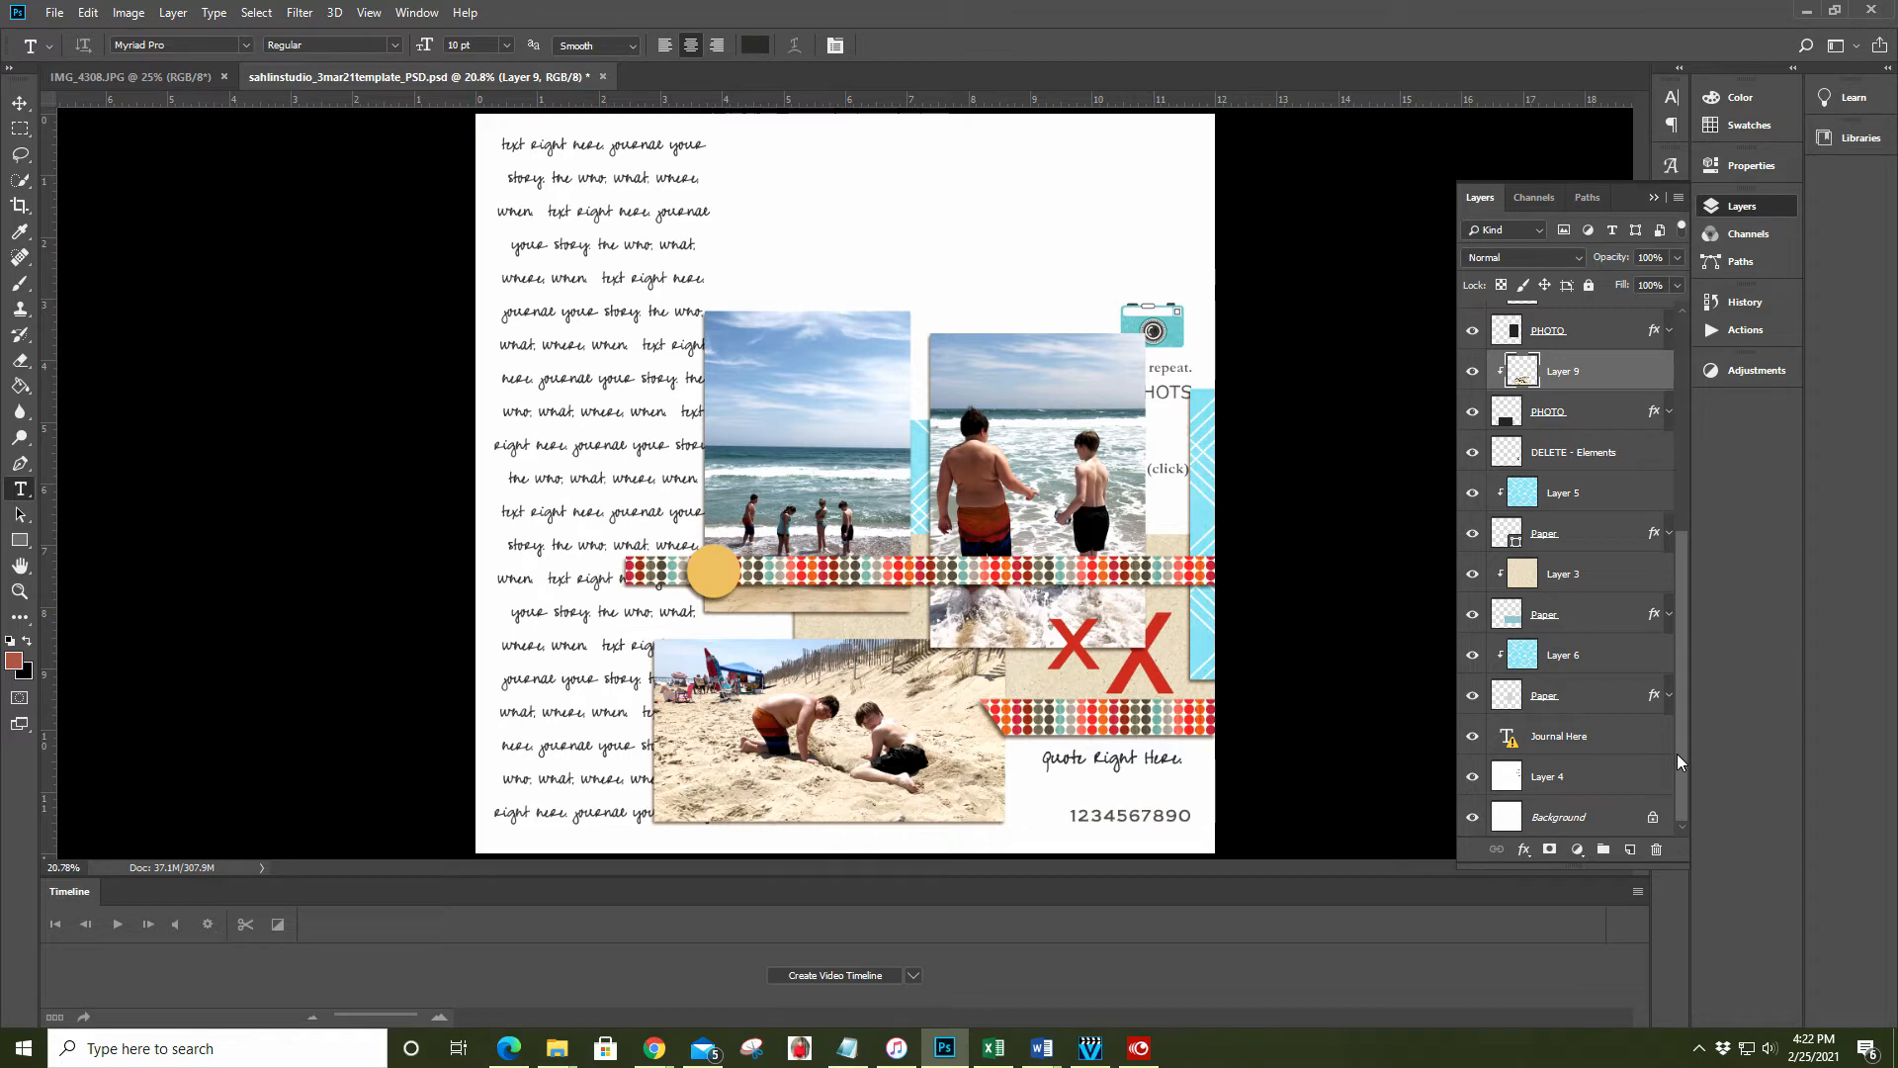
left_click(572, 345)
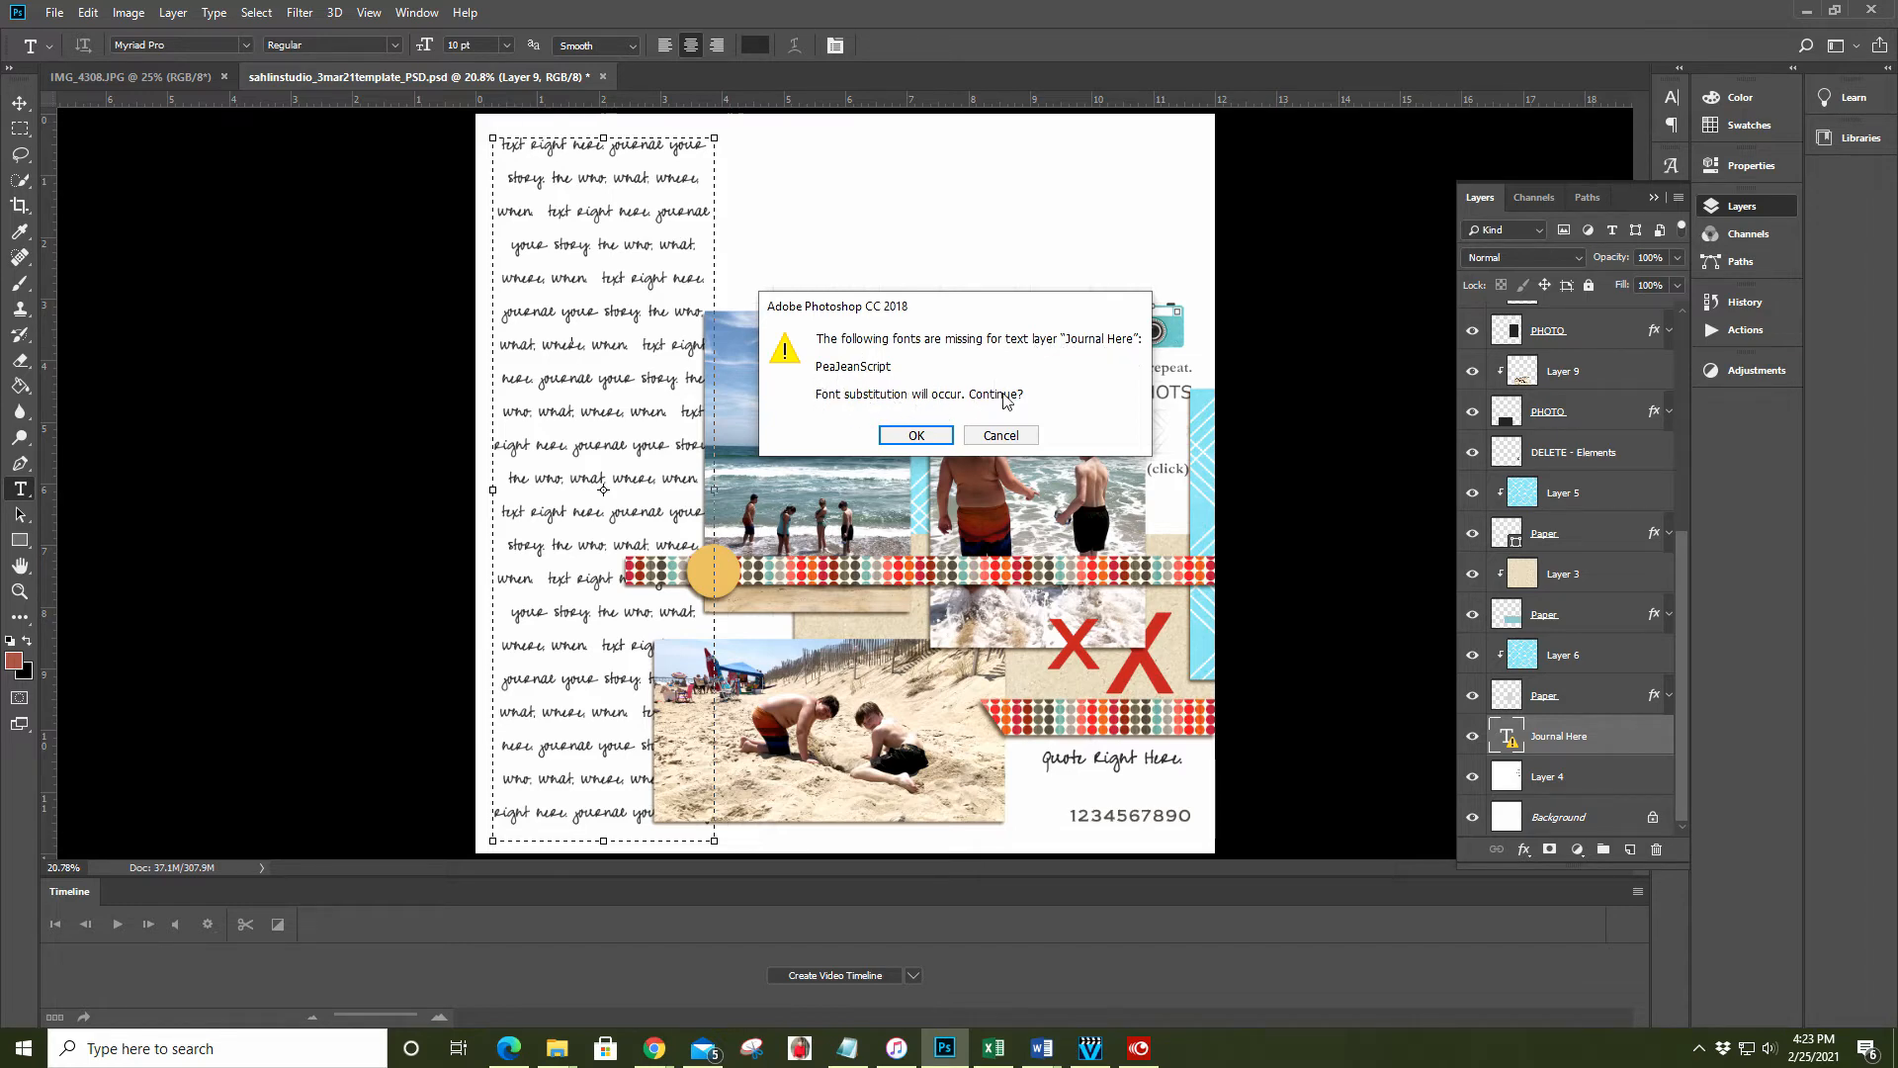
left_click(918, 436)
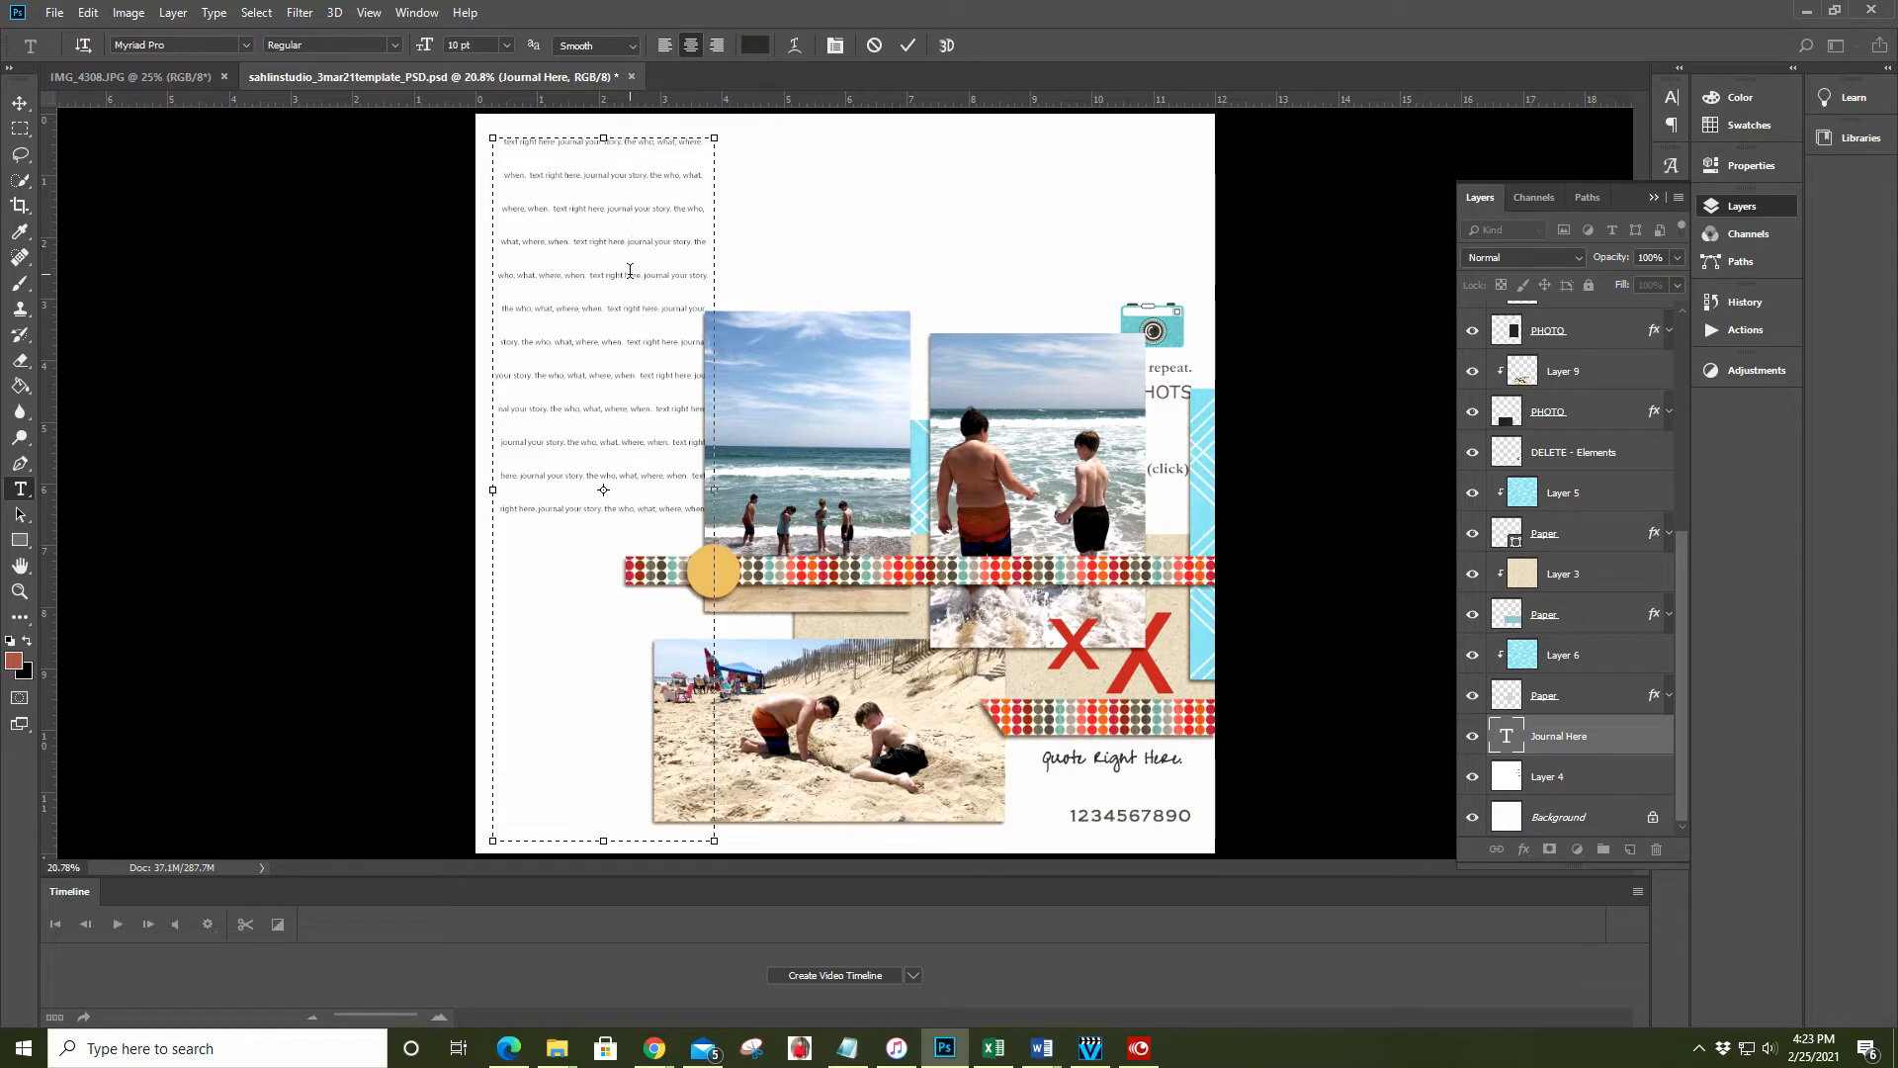
Look through the font list for the Journal Here text block and pick Brush Script Std
left_click(245, 45)
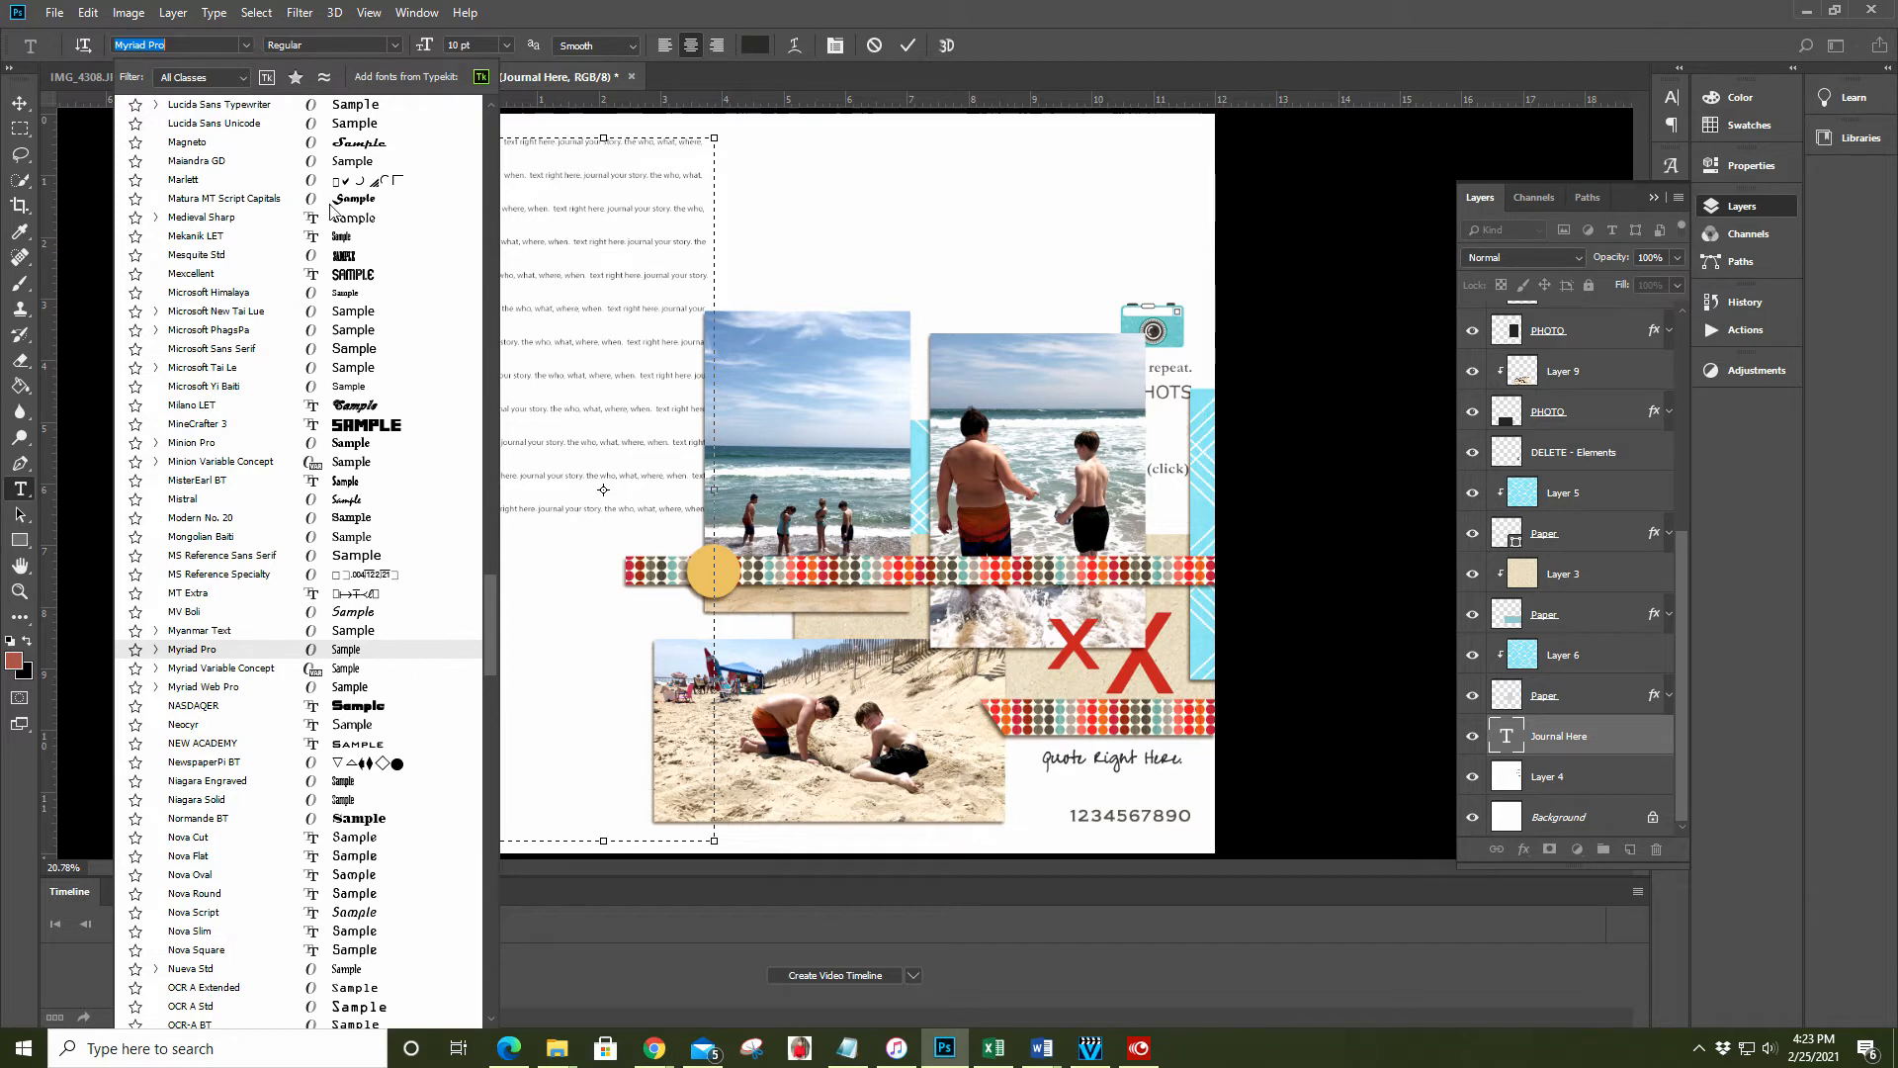
scroll(336, 237, "up", 2)
scroll(336, 240, "up", 6)
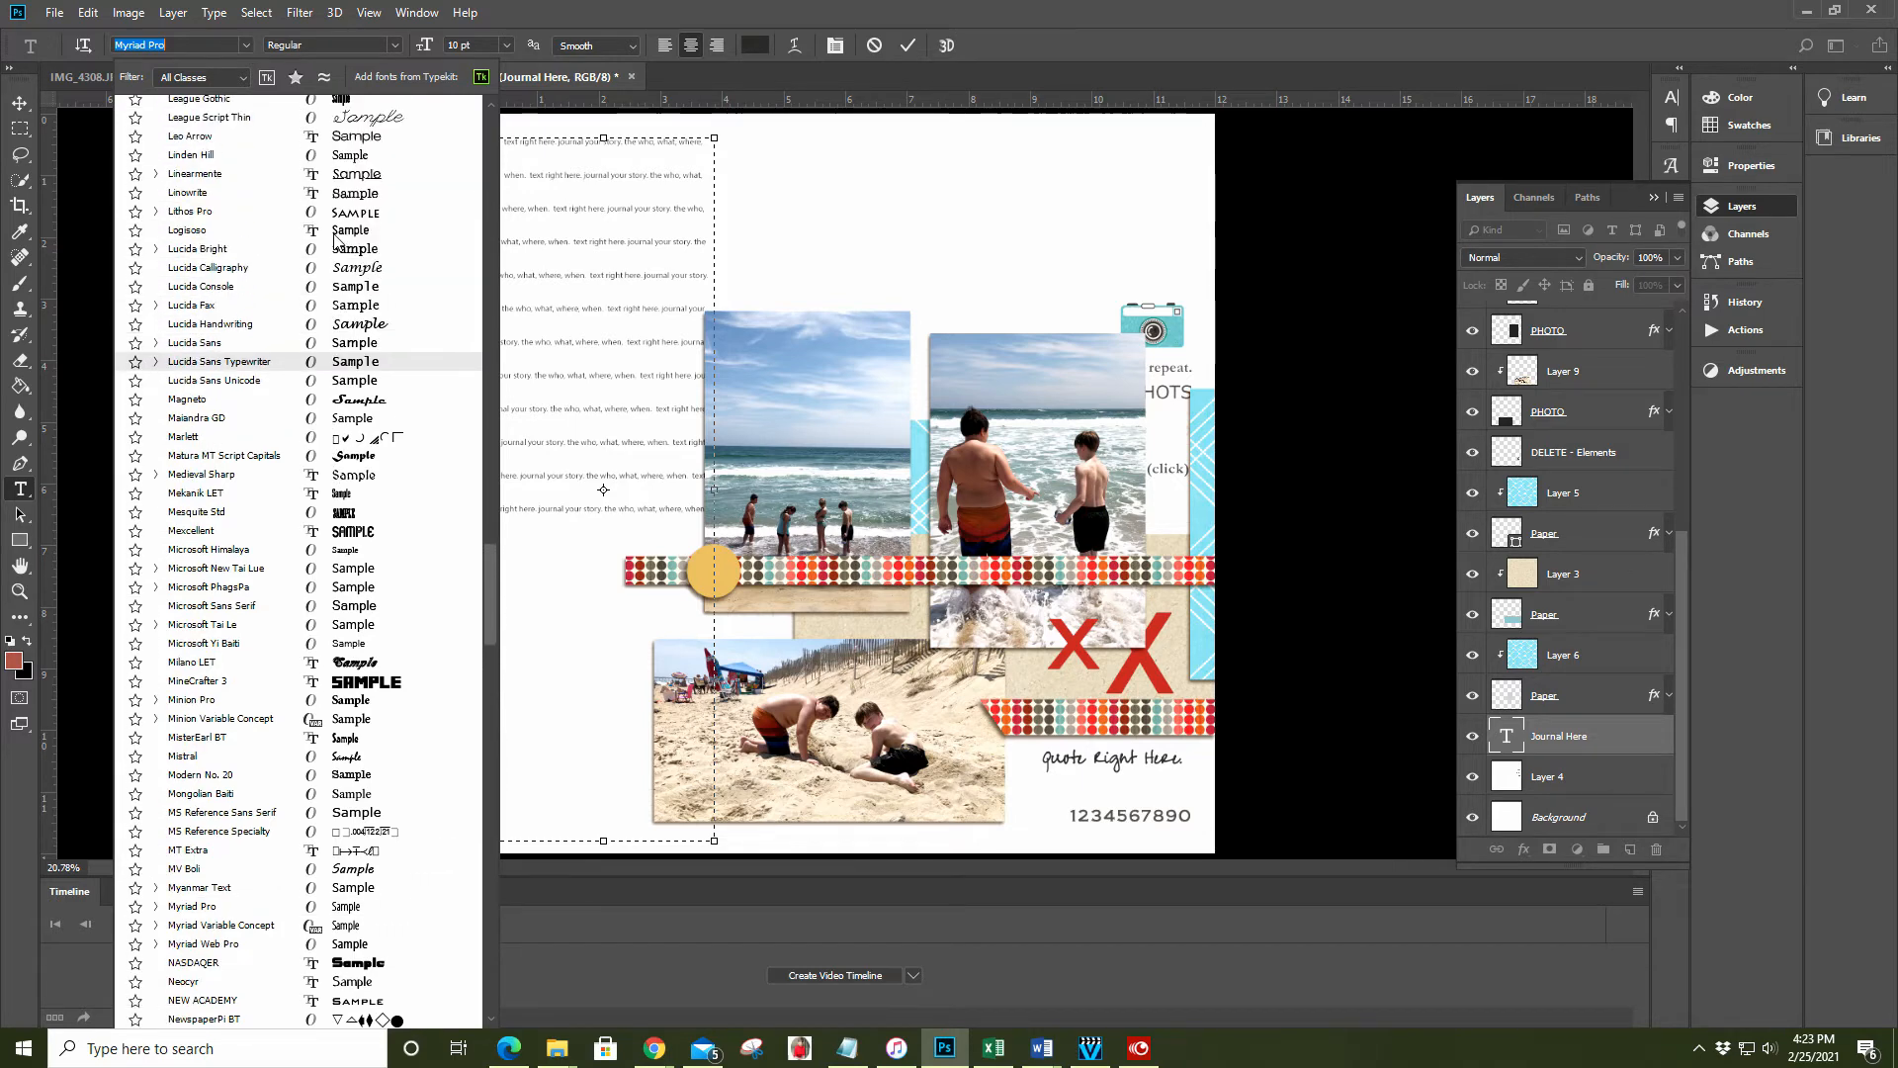
scroll(488, 561, "up", 7)
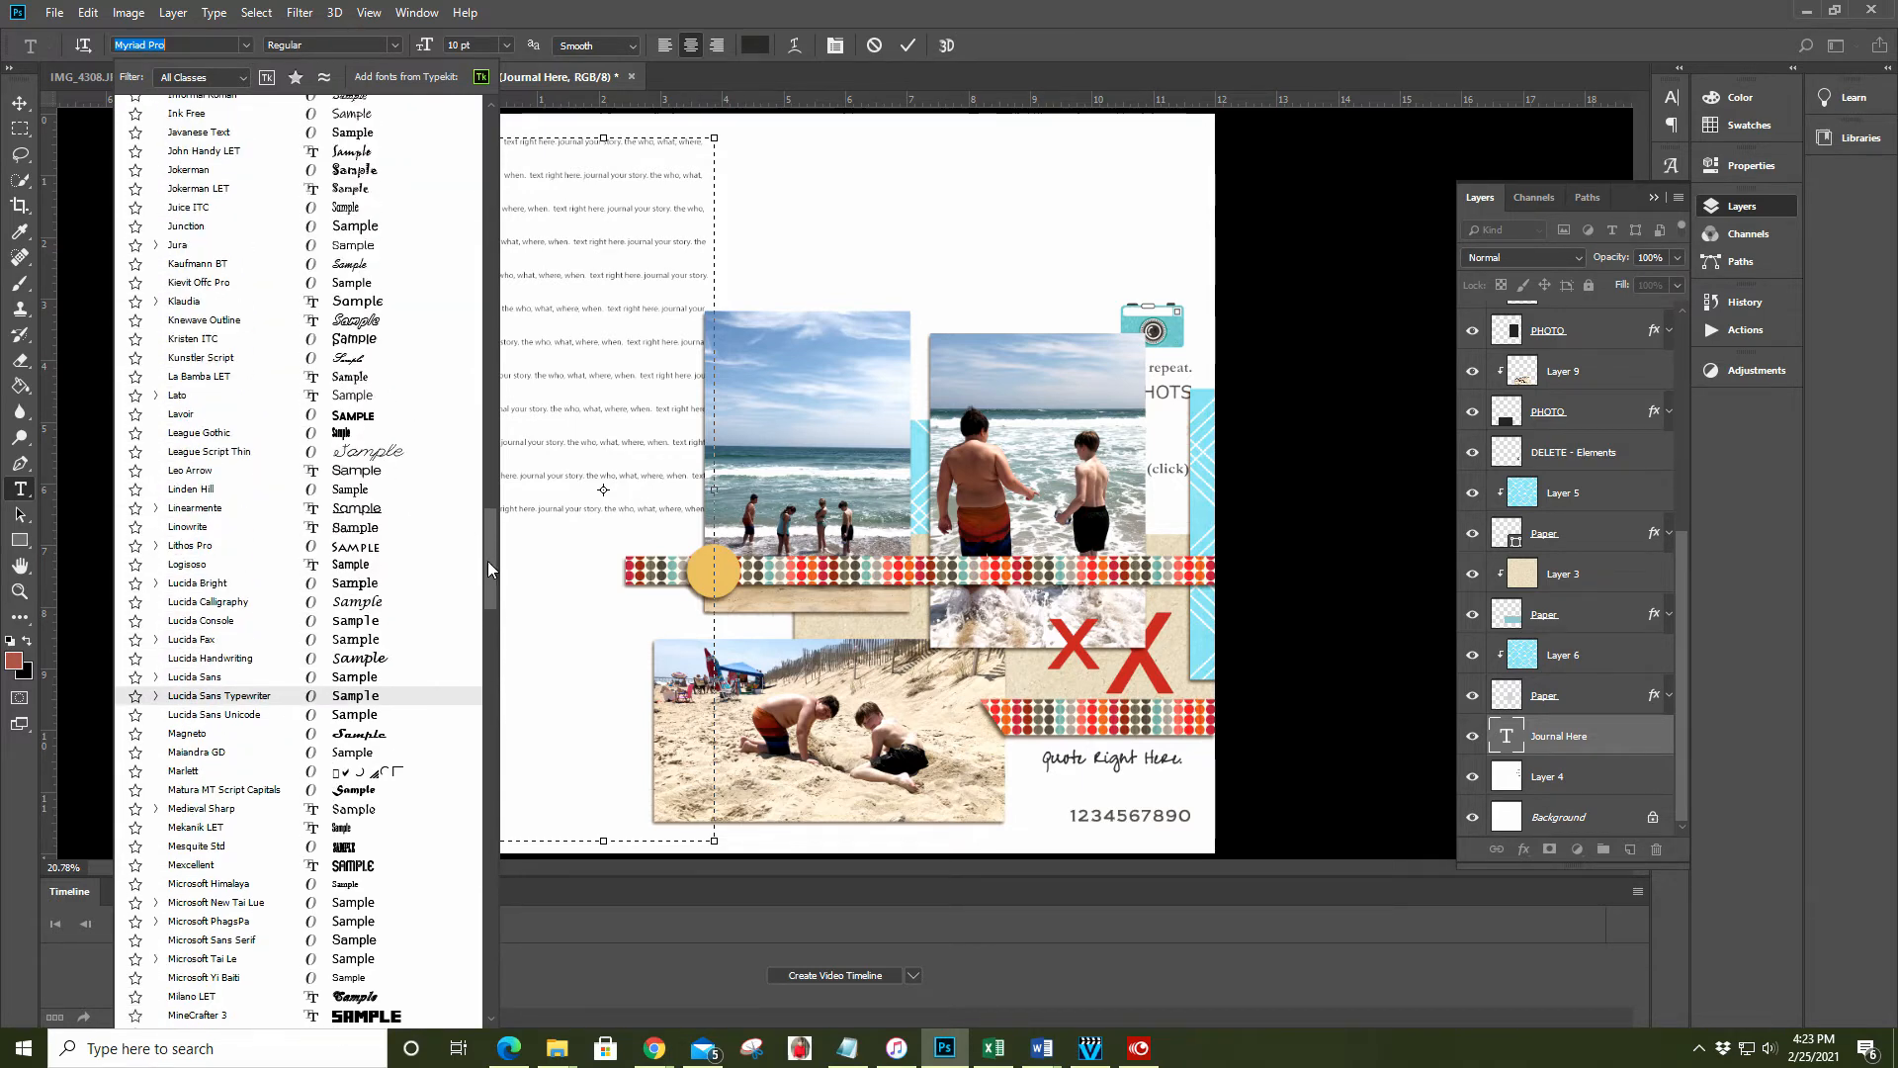
scroll(490, 571, "up", 4)
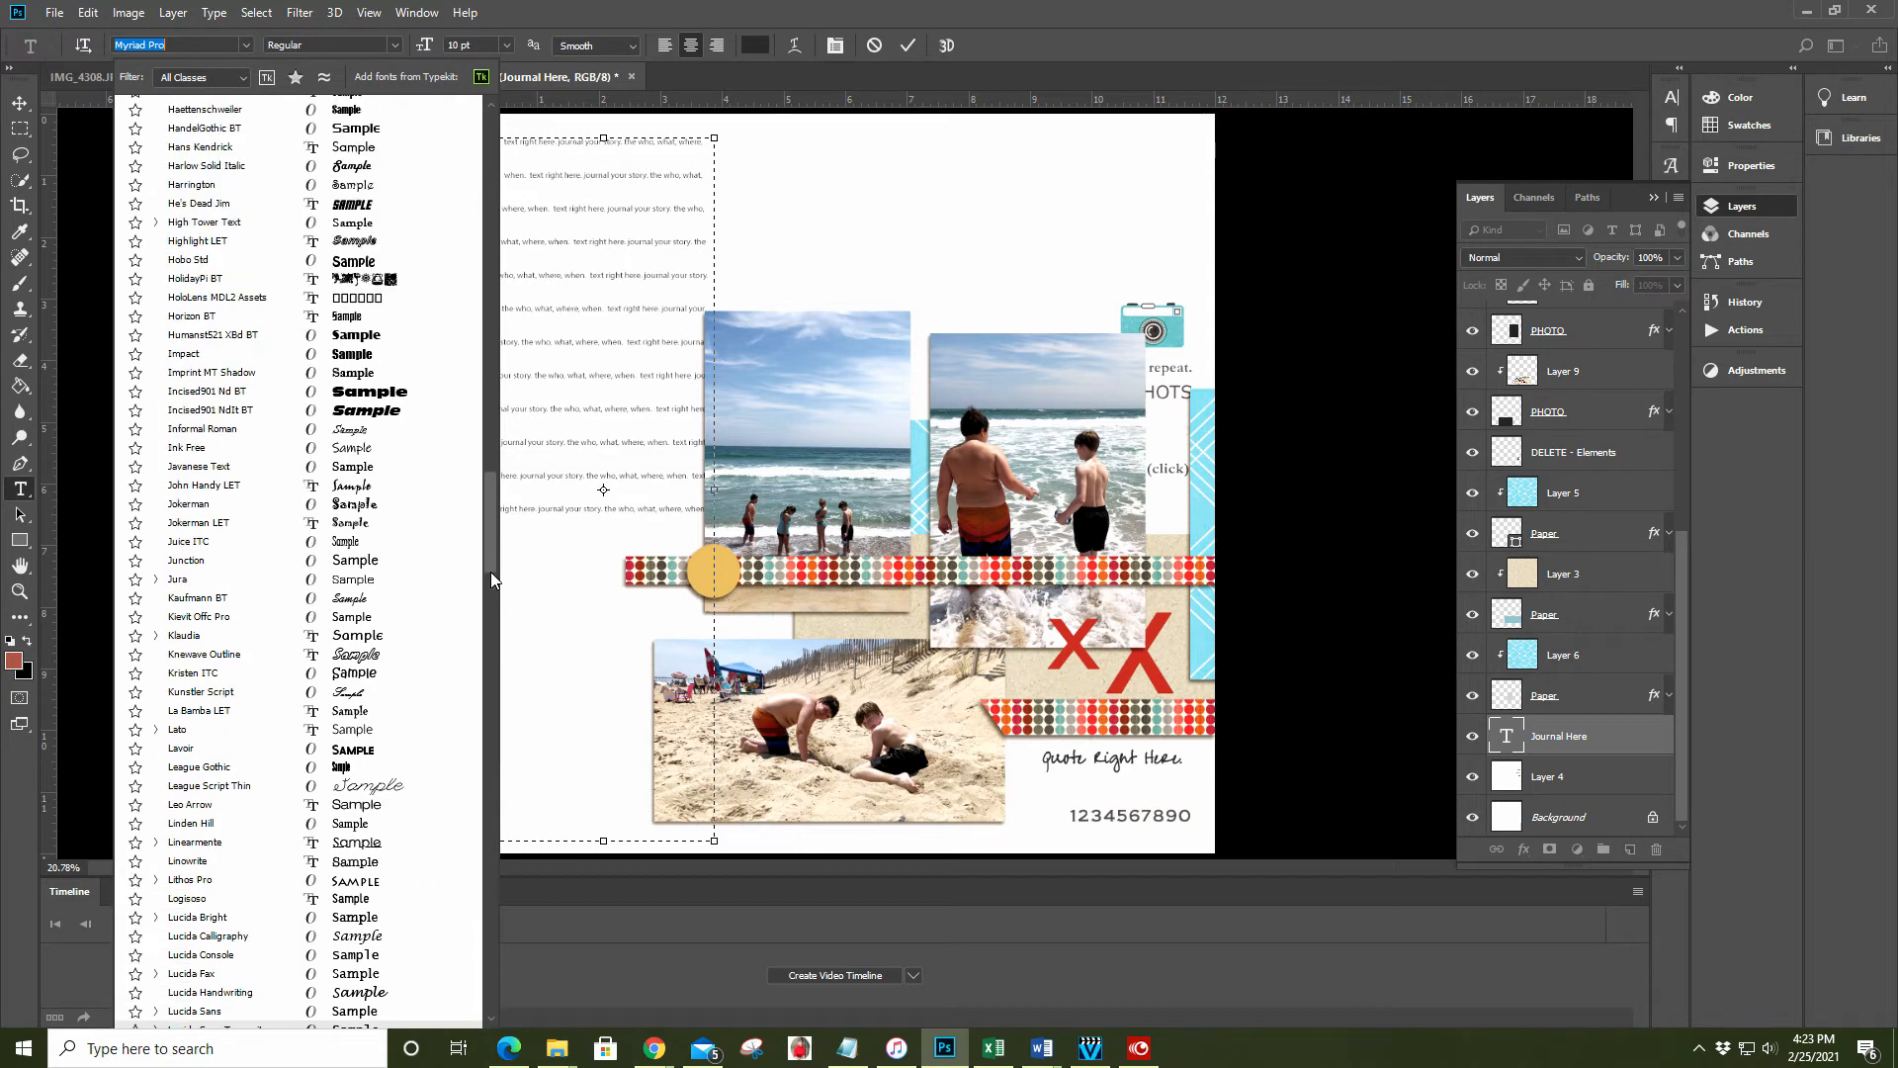
scroll(491, 541, "up", 4)
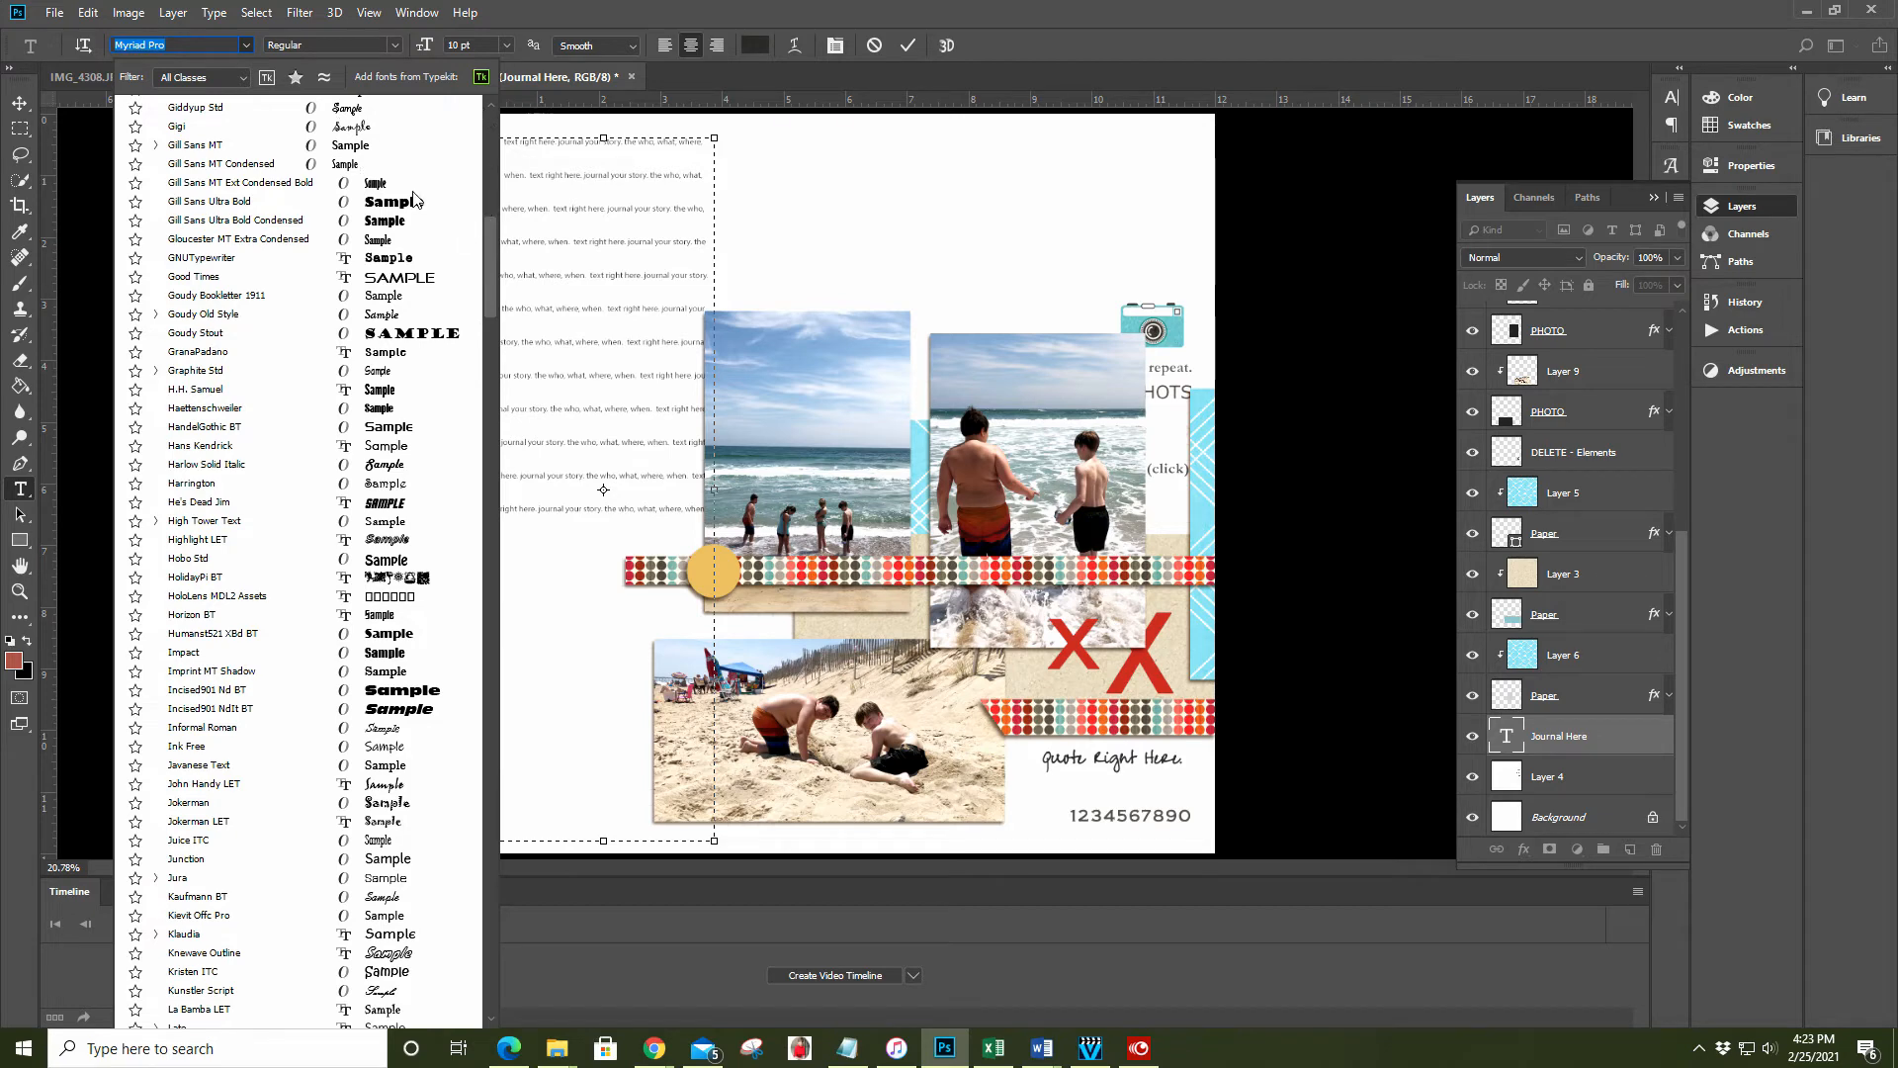
scroll(486, 284, "up", 12)
scroll(488, 293, "up", 12)
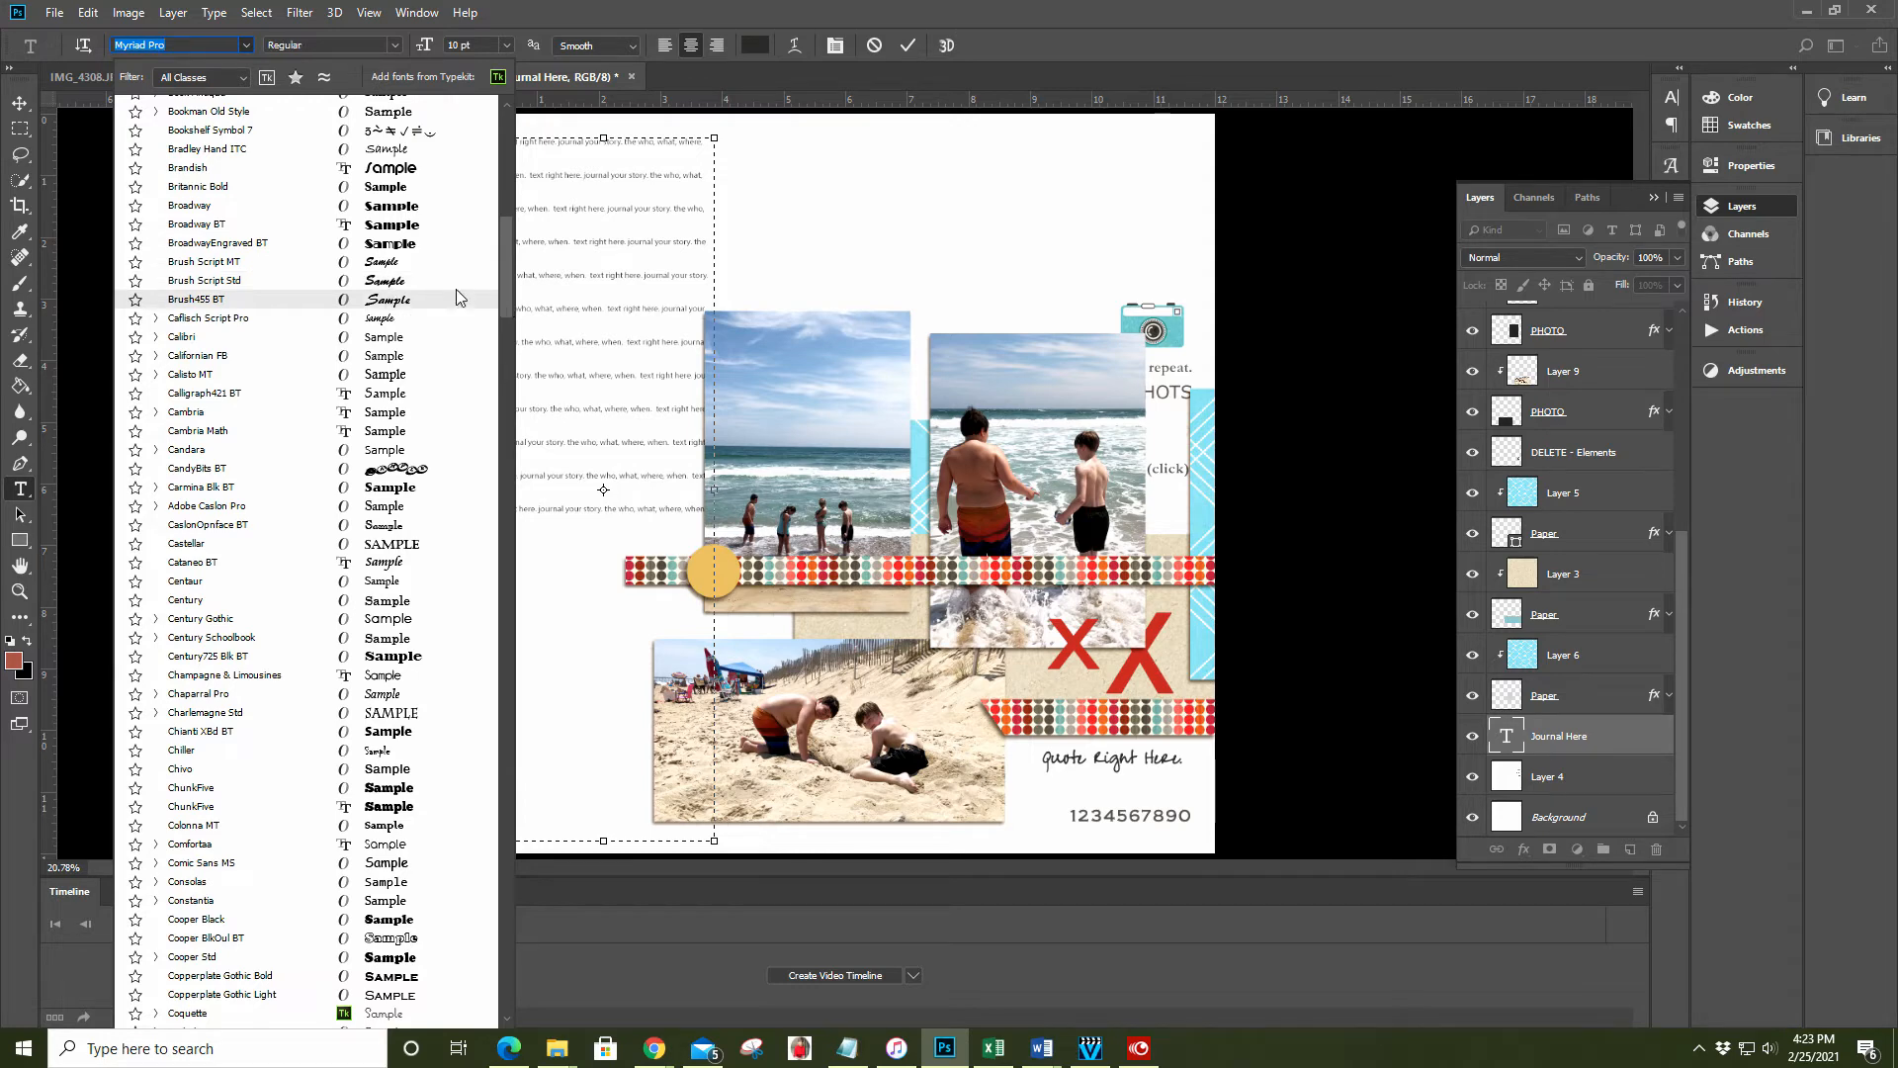
left_click(515, 104)
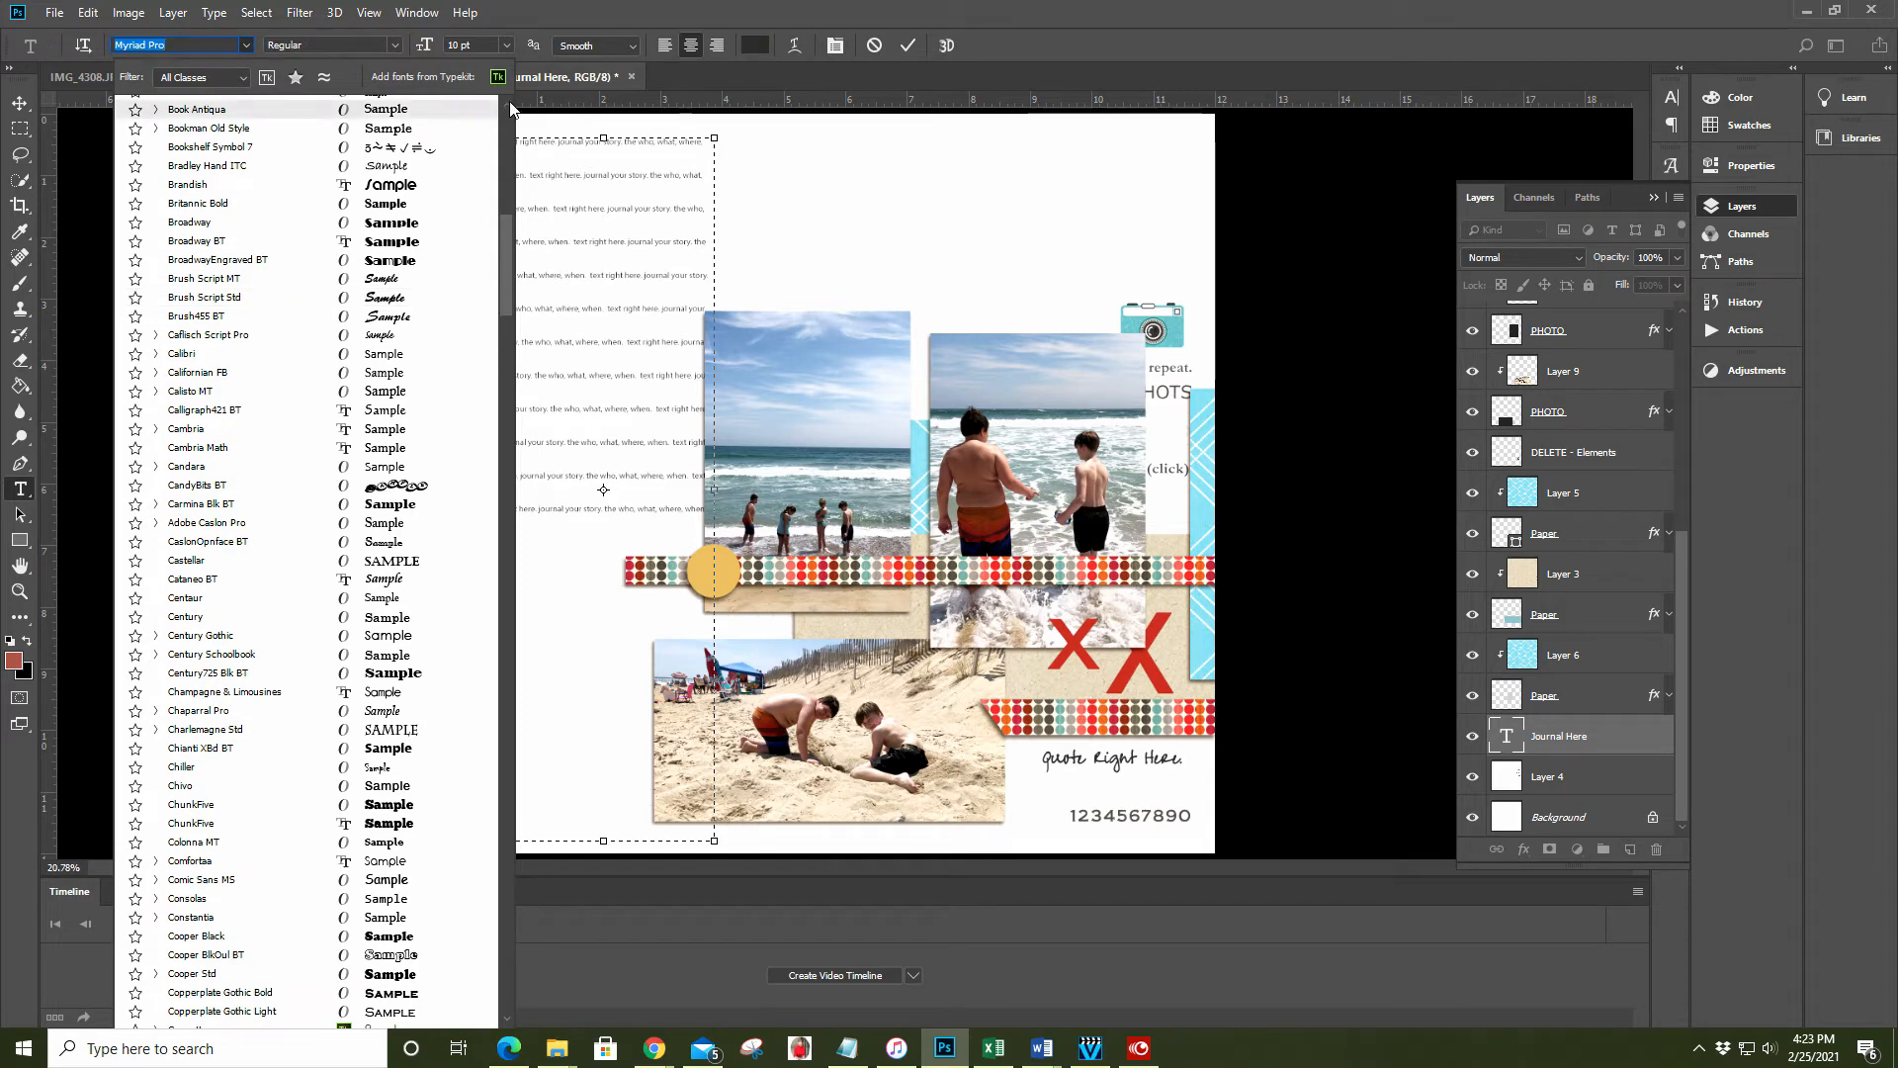
left_click_drag(510, 103, 510, 103)
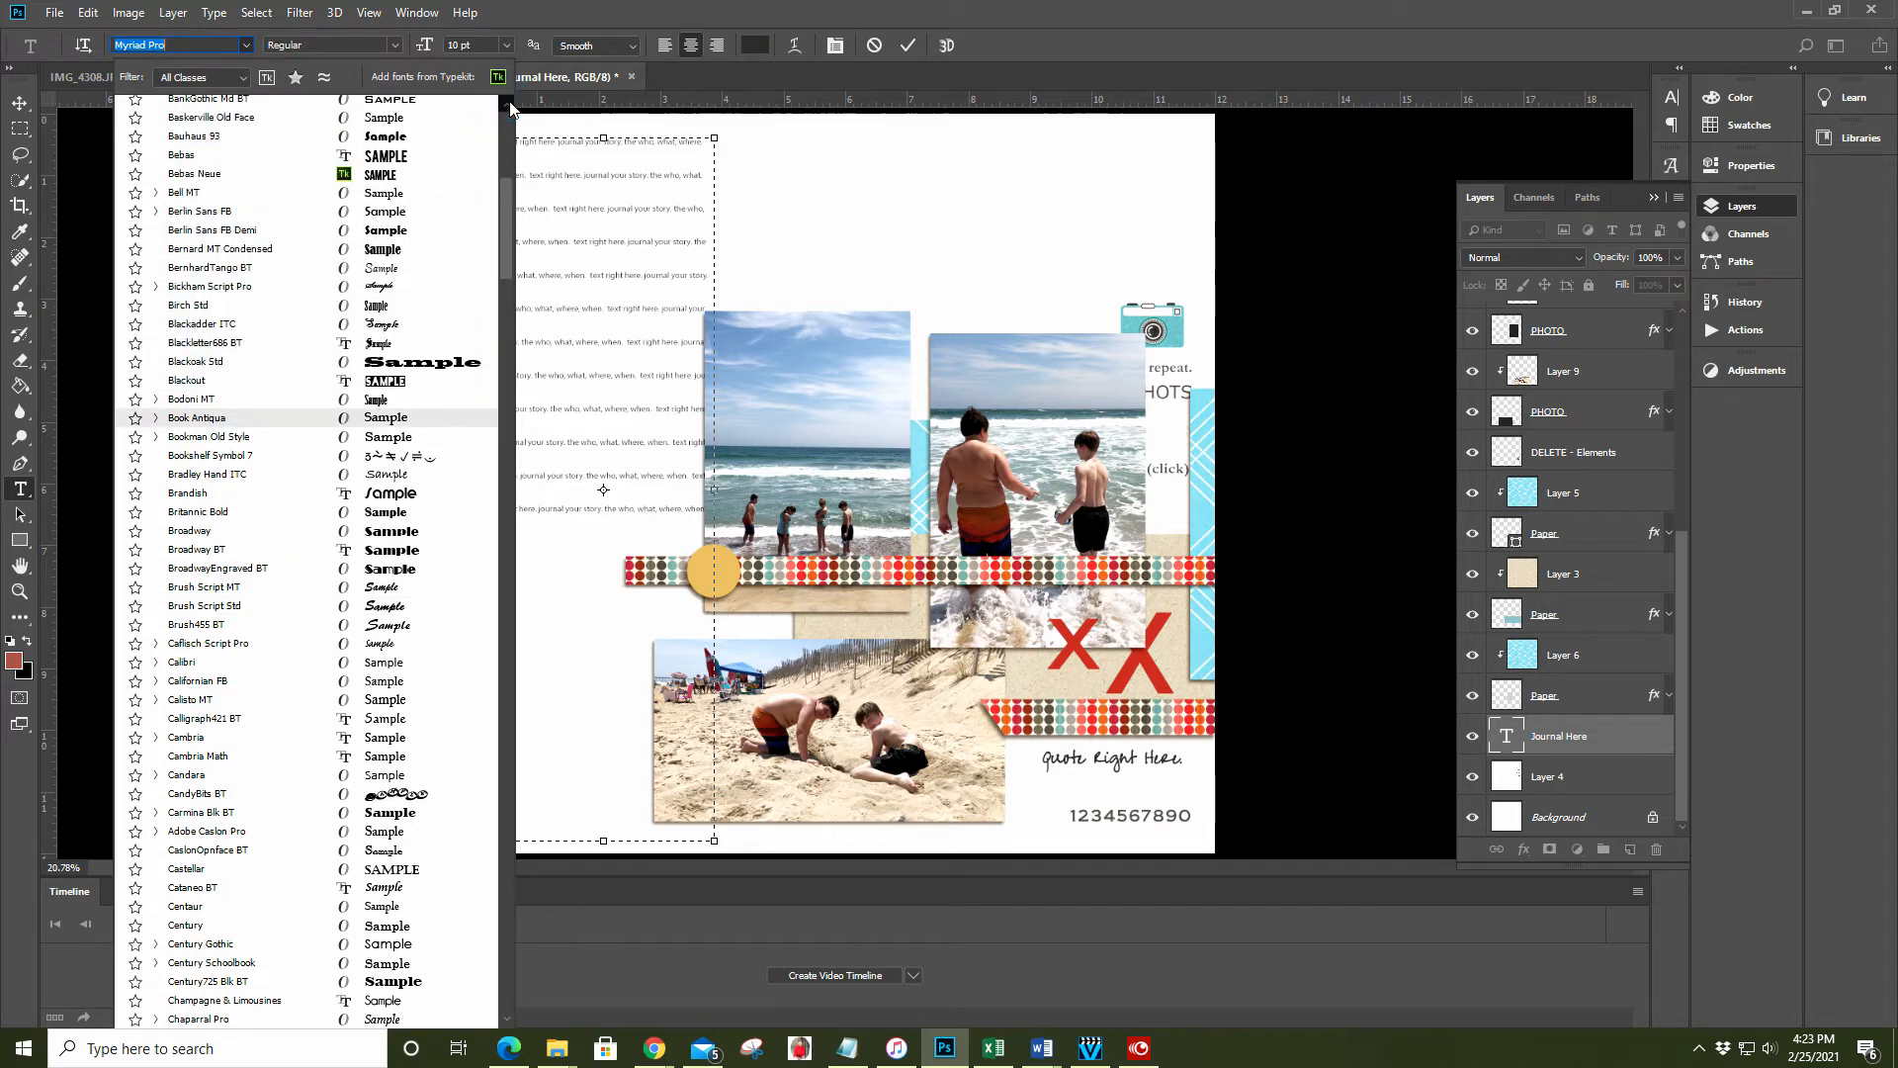
left_click(511, 105)
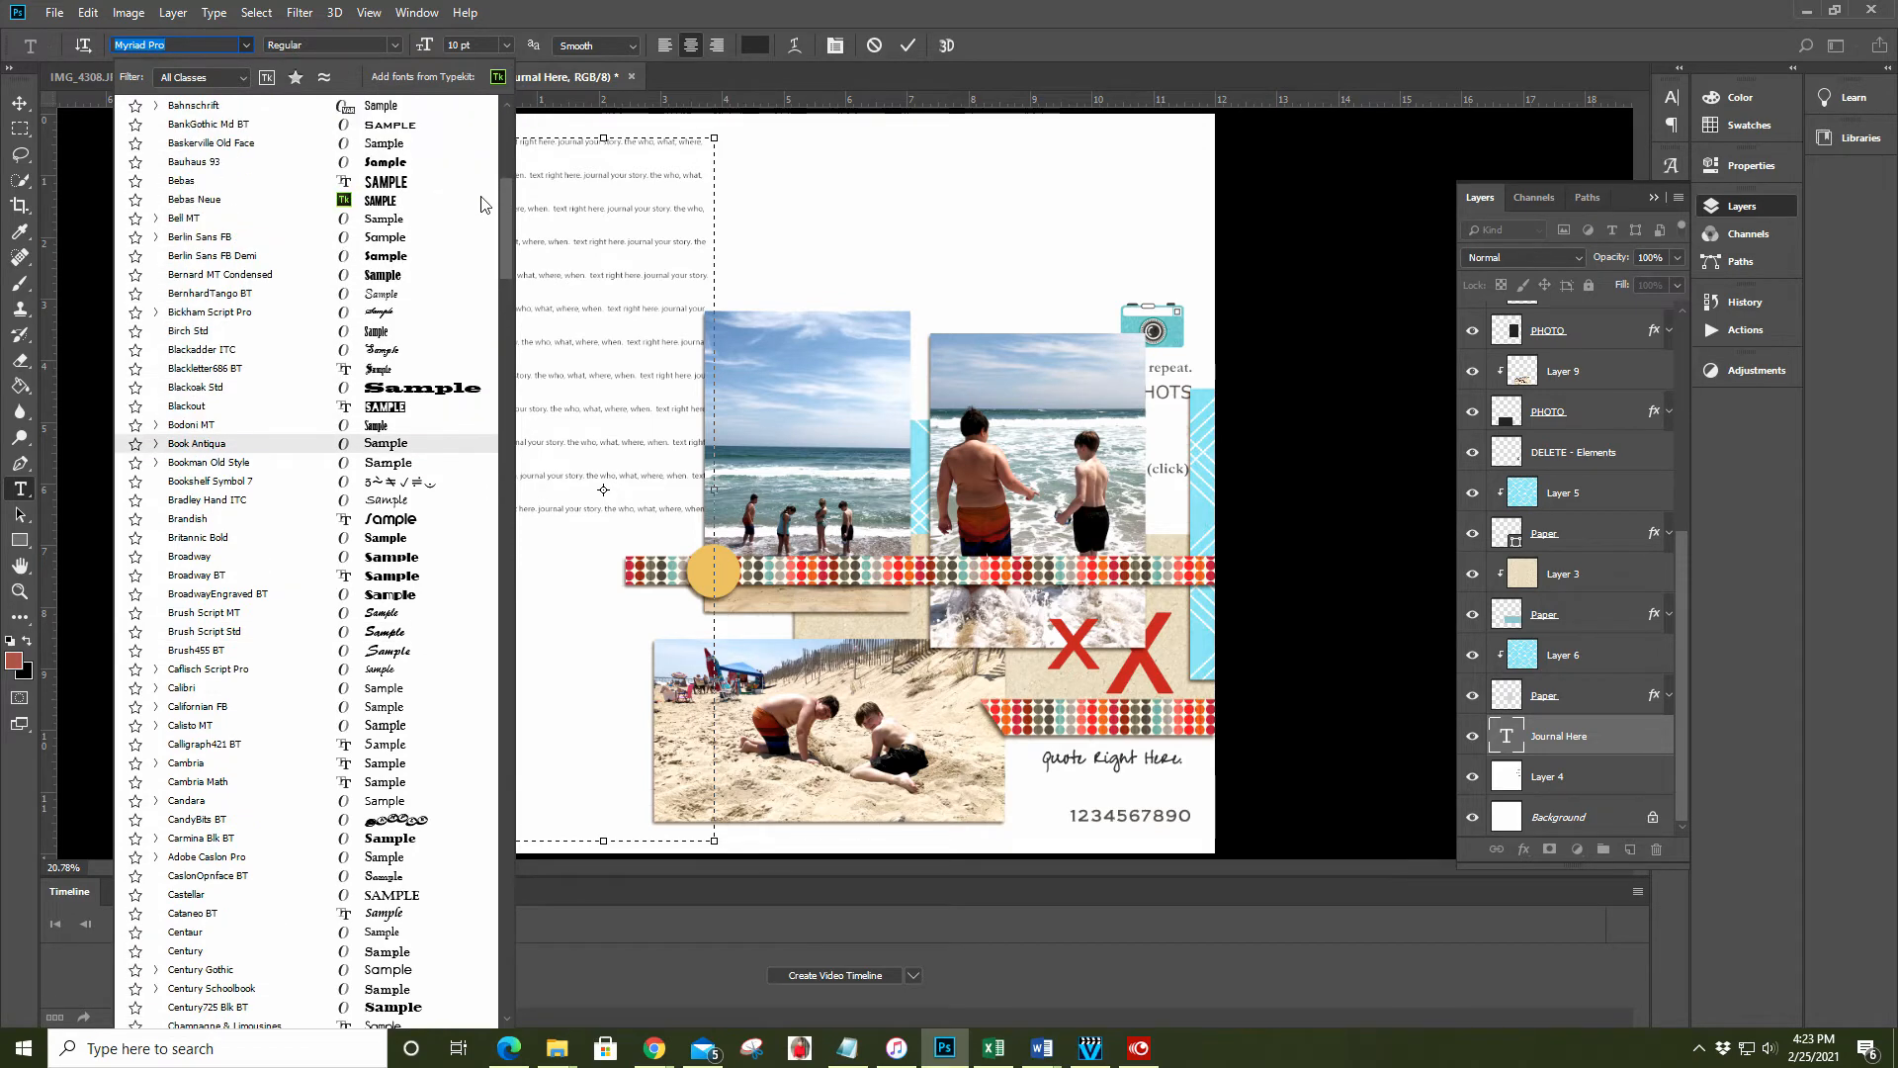
left_click(506, 106)
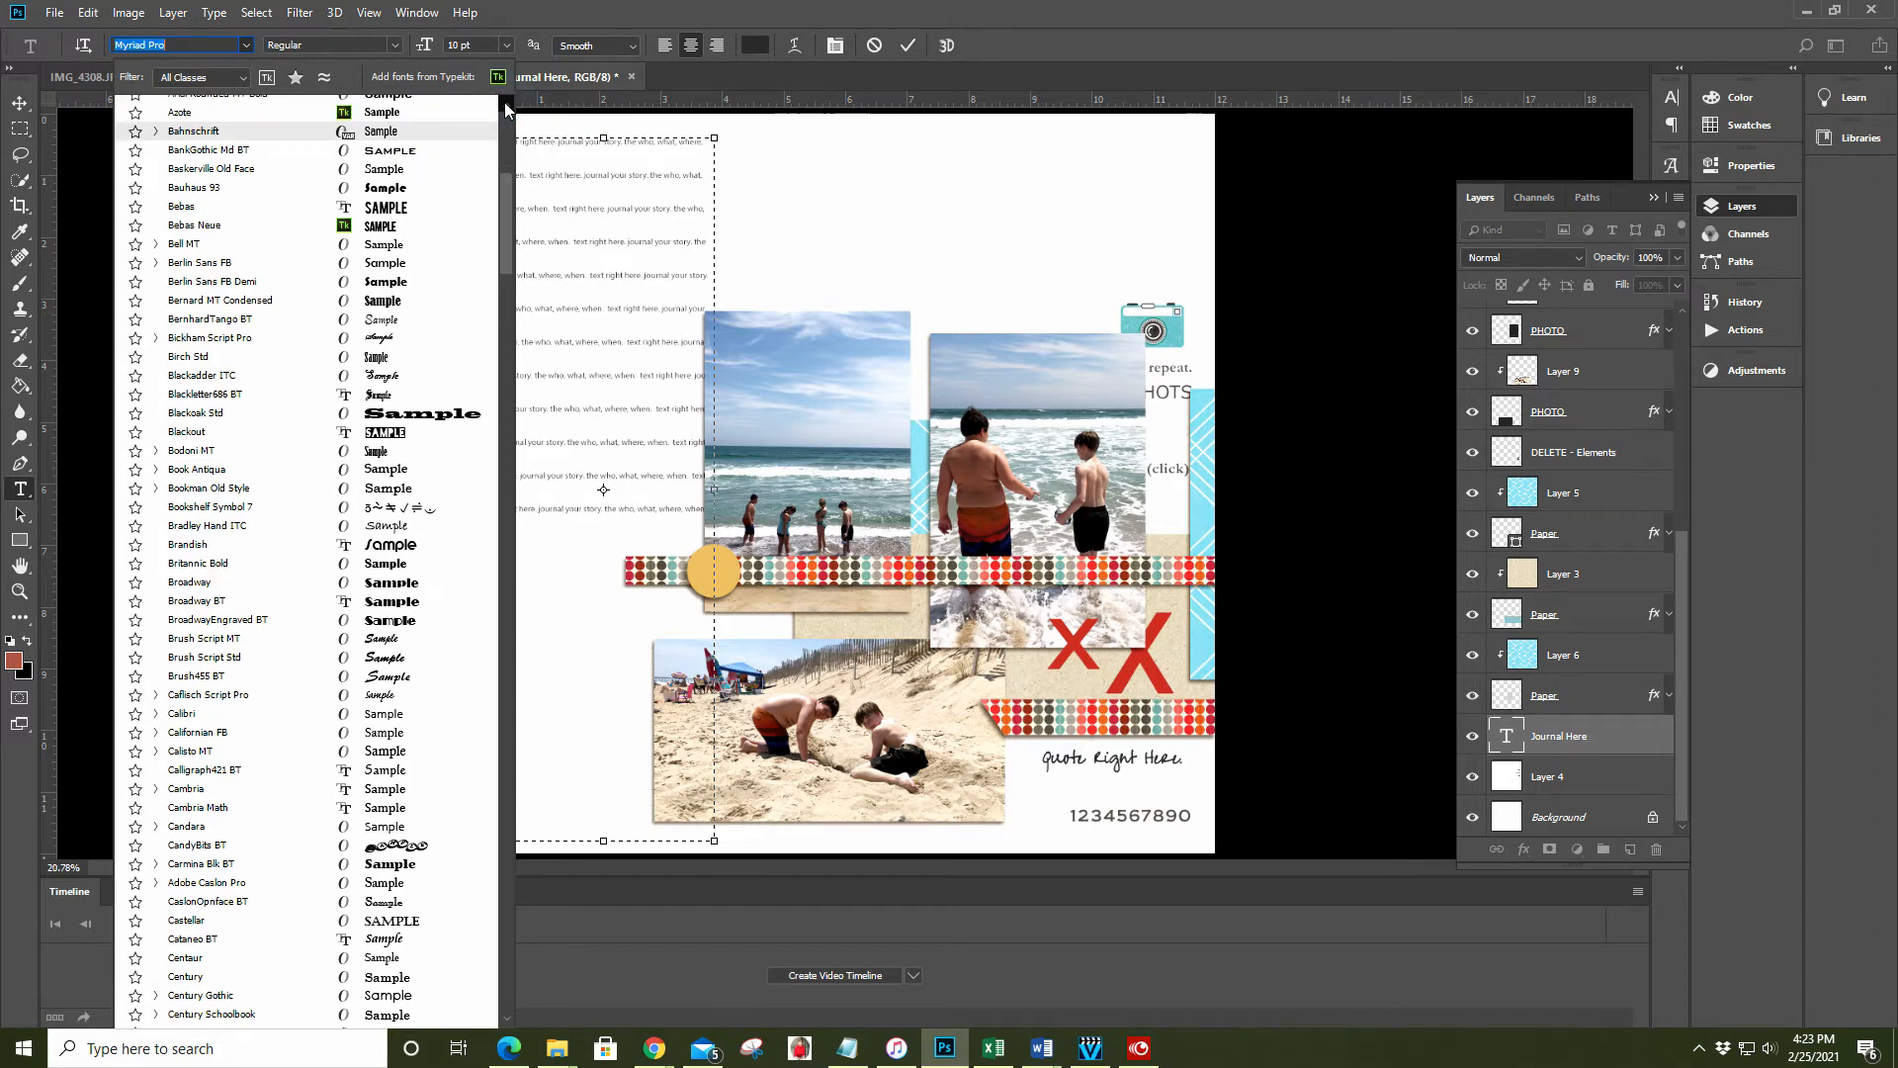
left_click_drag(506, 107, 506, 107)
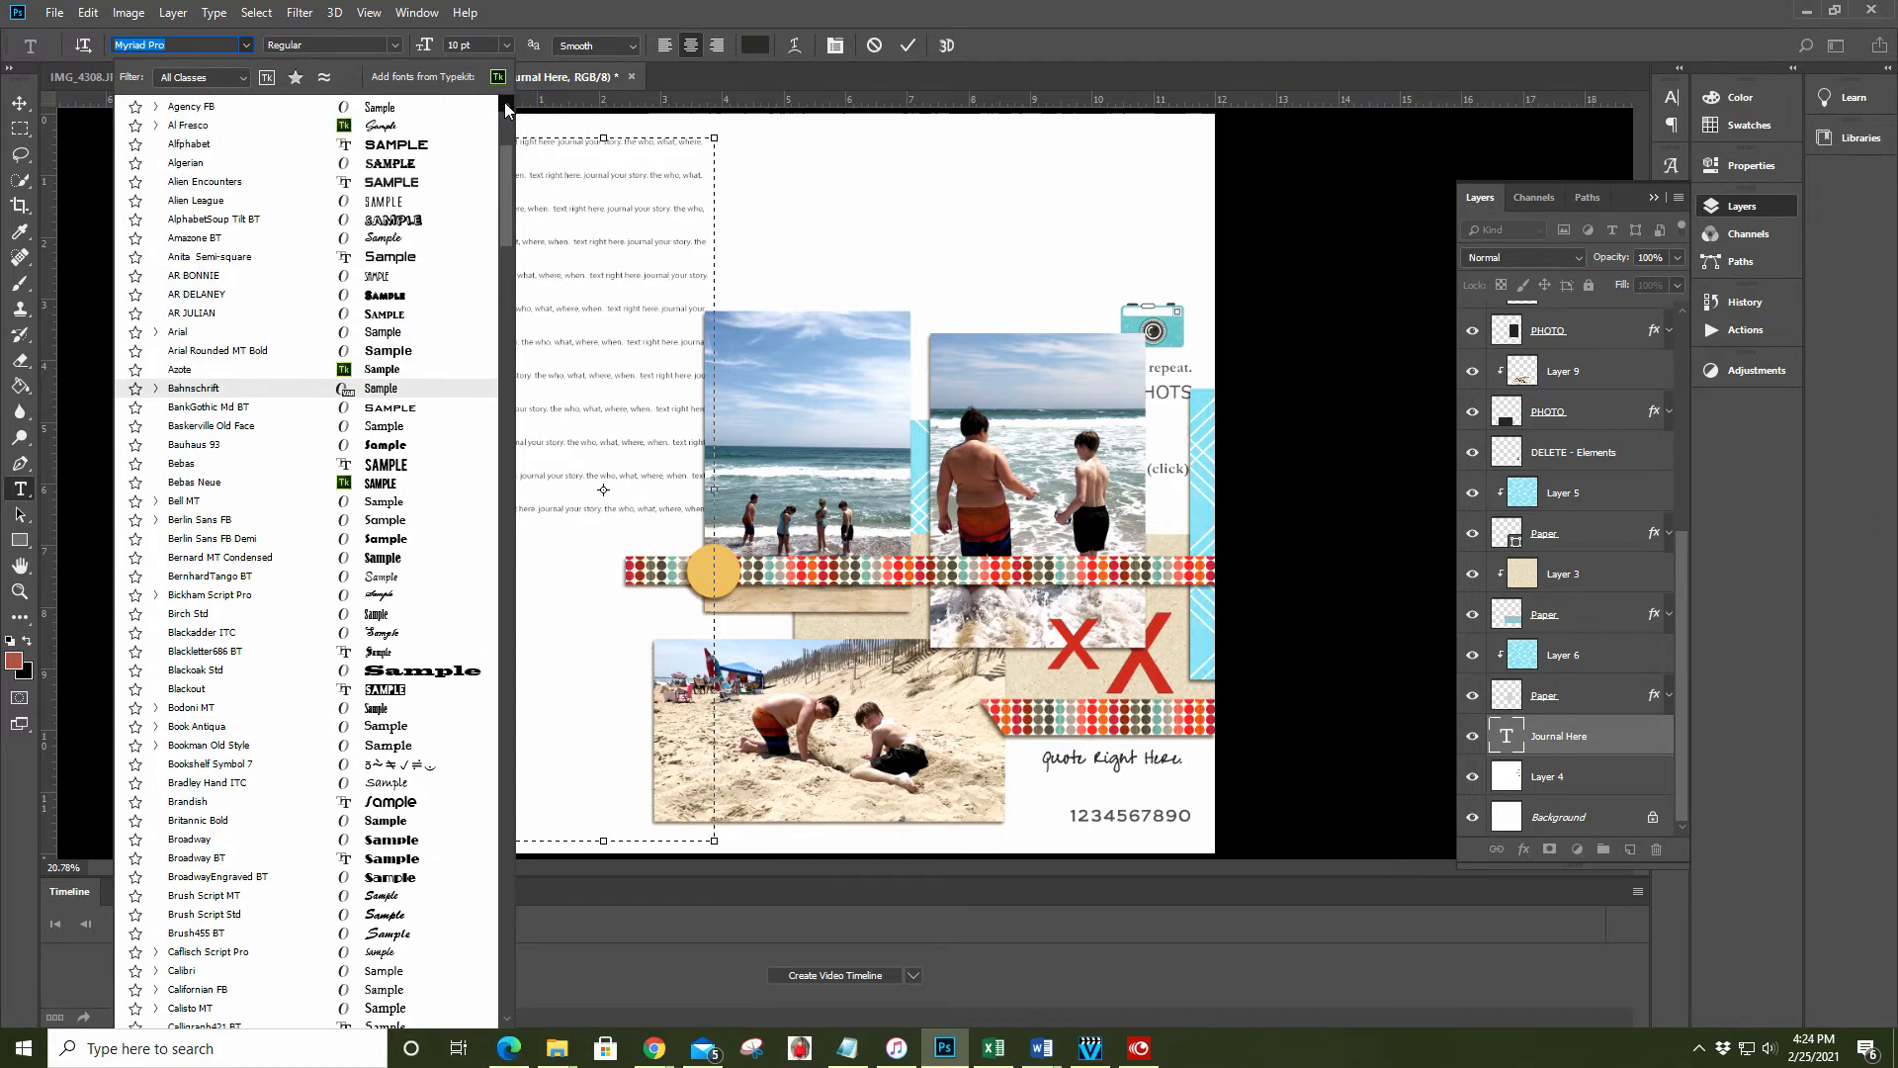
left_click(506, 106)
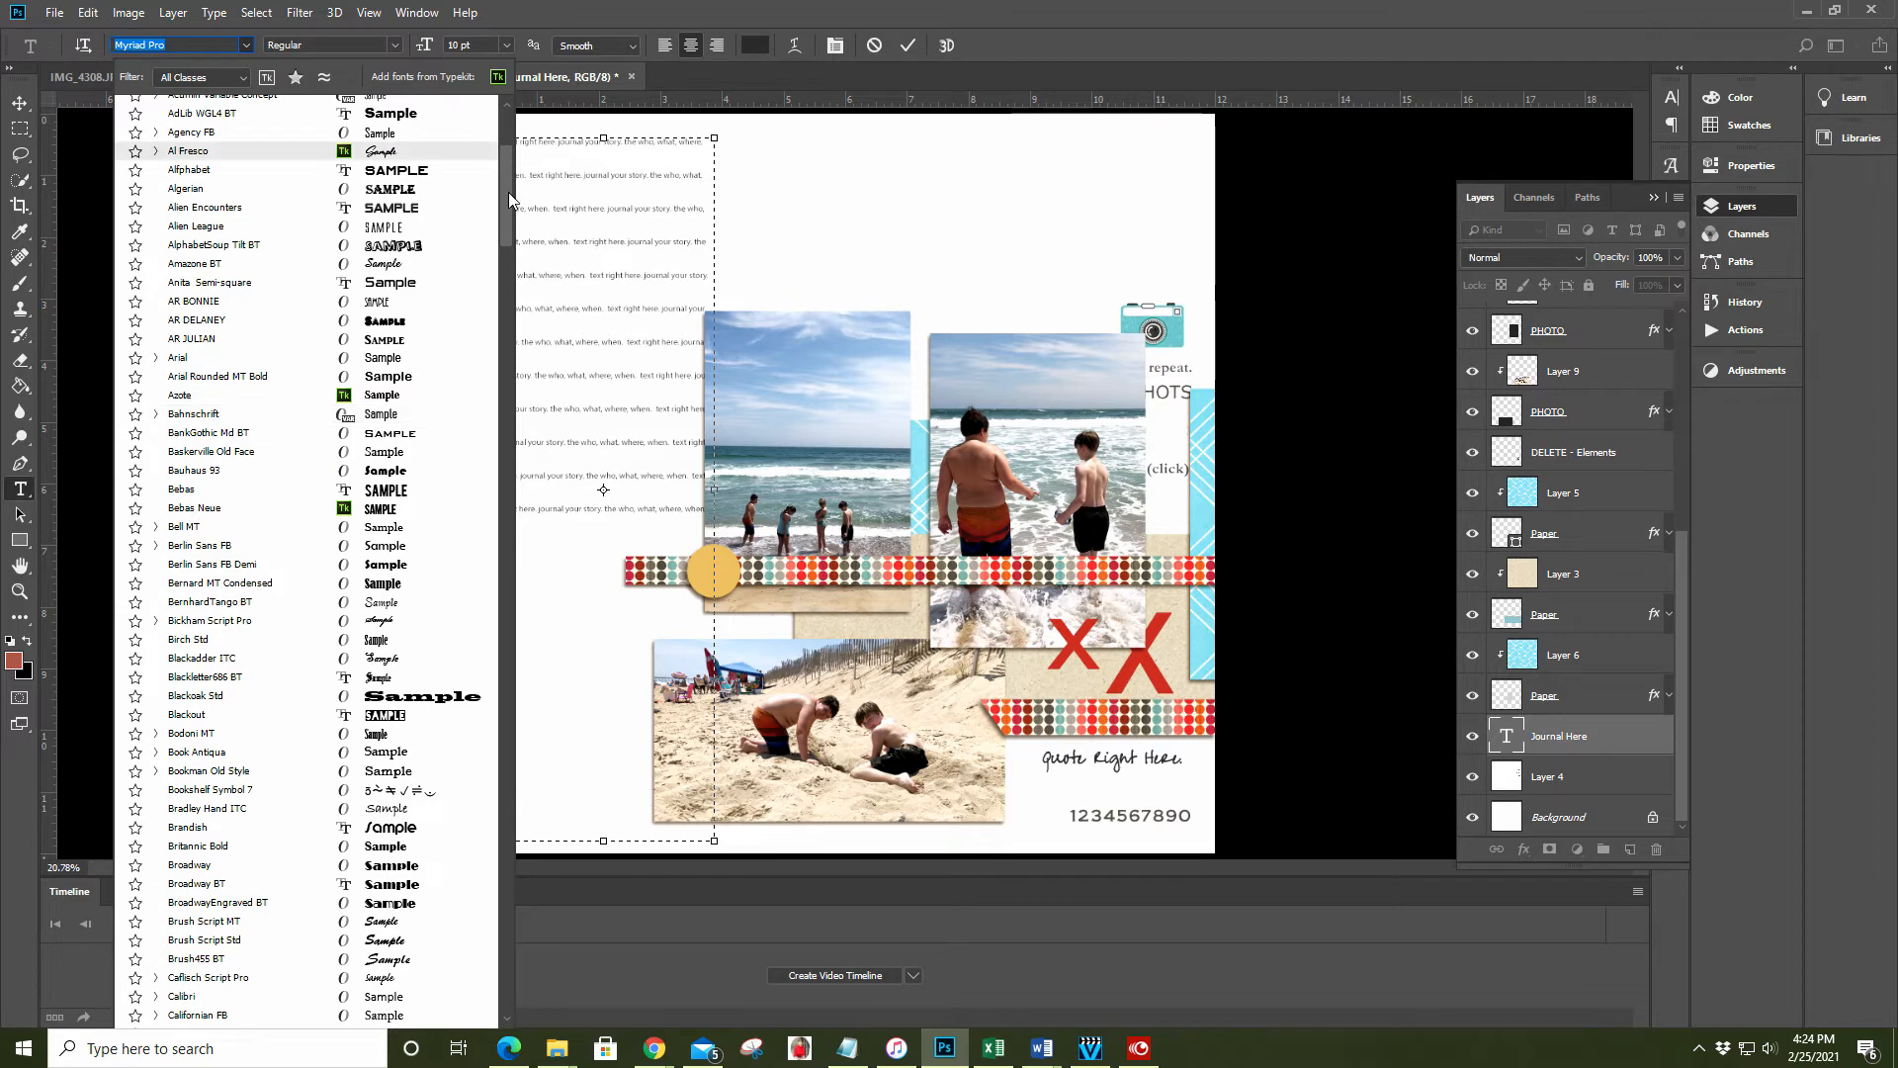
left_click_drag(507, 224, 507, 118)
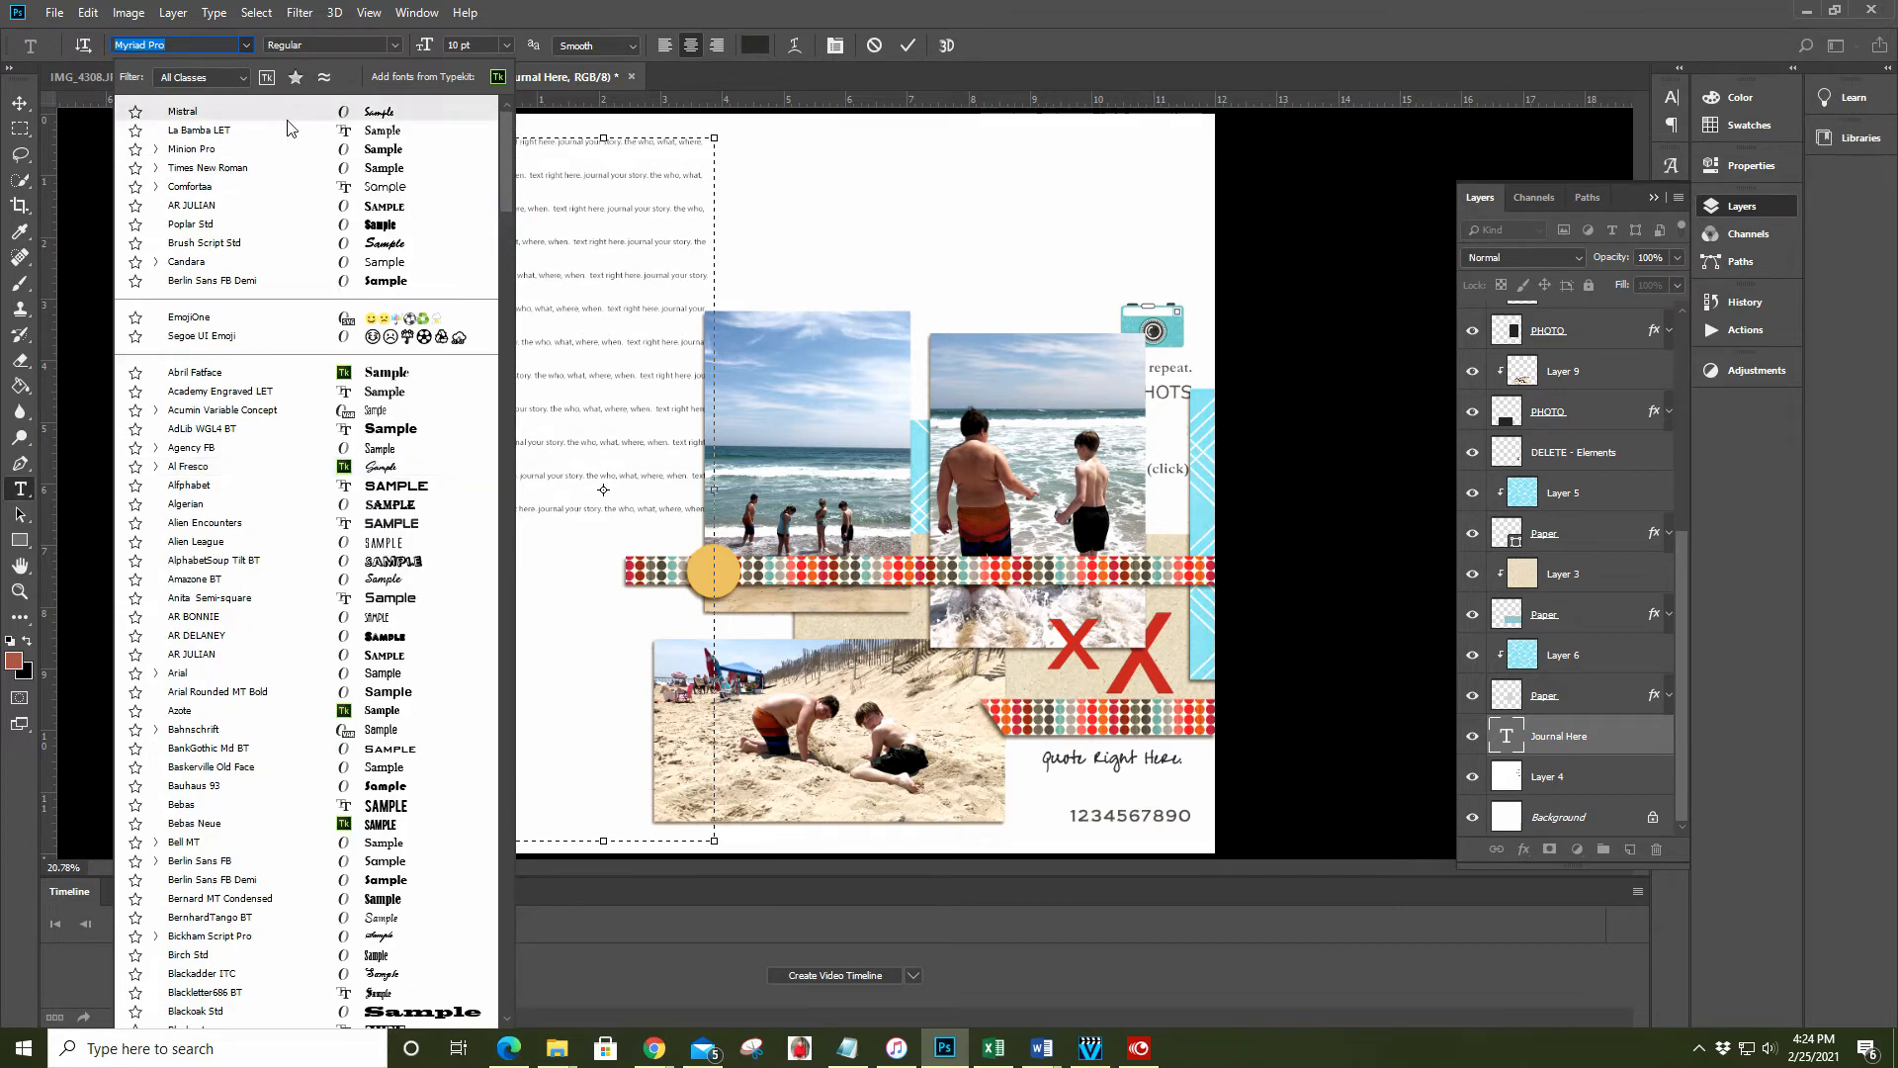
left_click(201, 247)
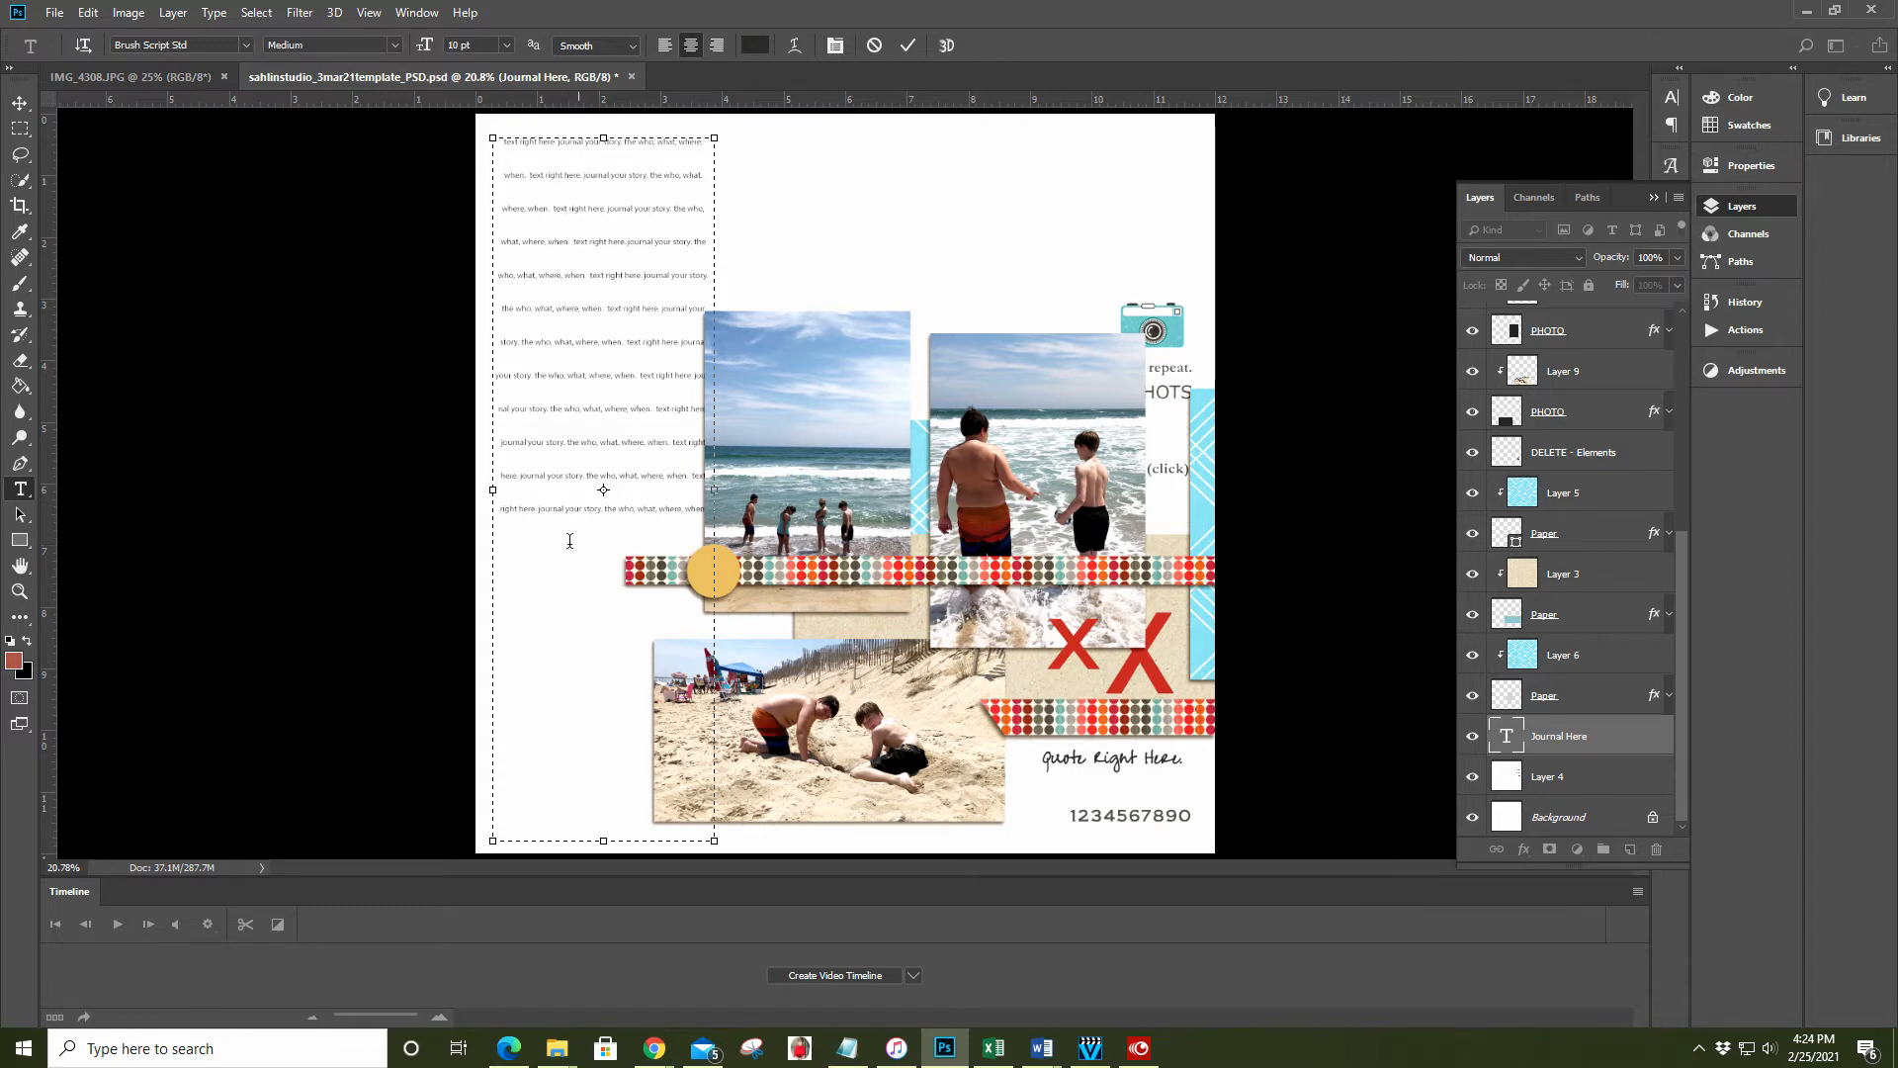
Select all of the journaling text and set its font to Brush Script Std
left_click(569, 276)
key("ctrl+a")
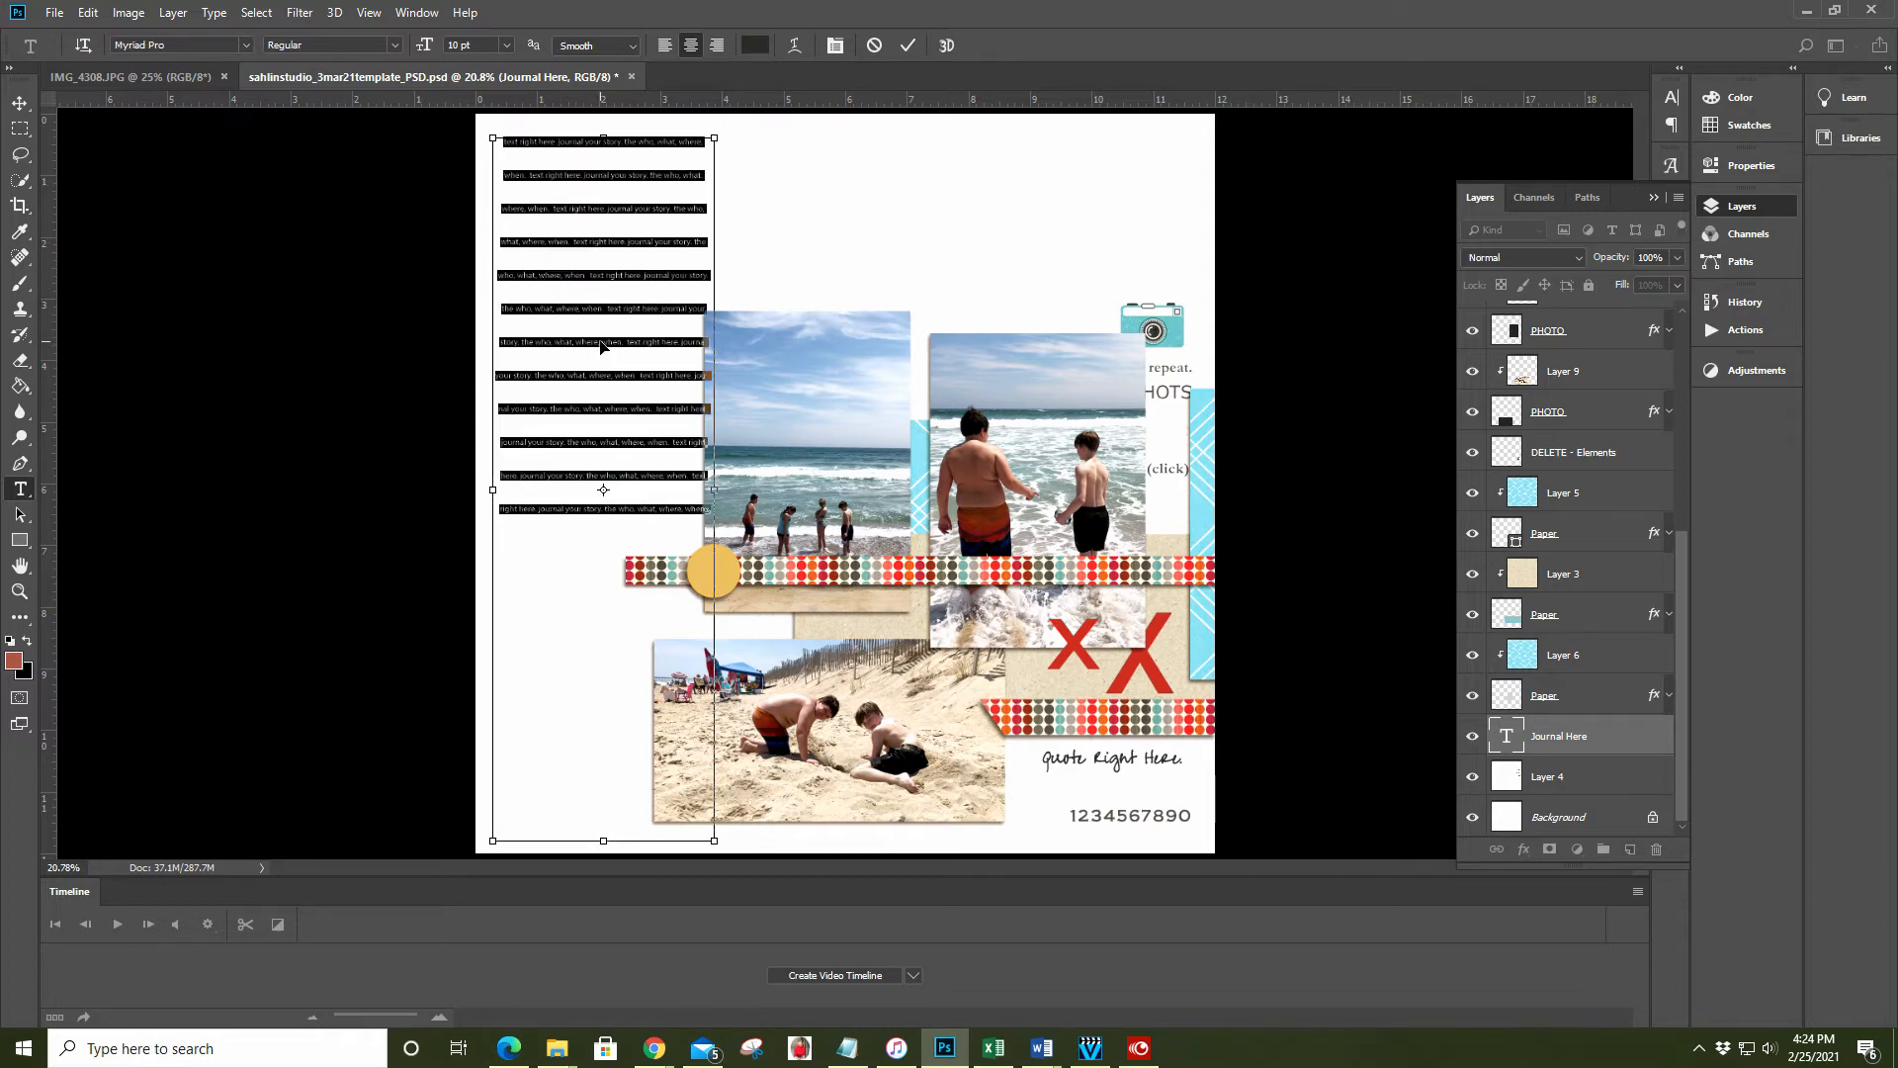
left_click(245, 45)
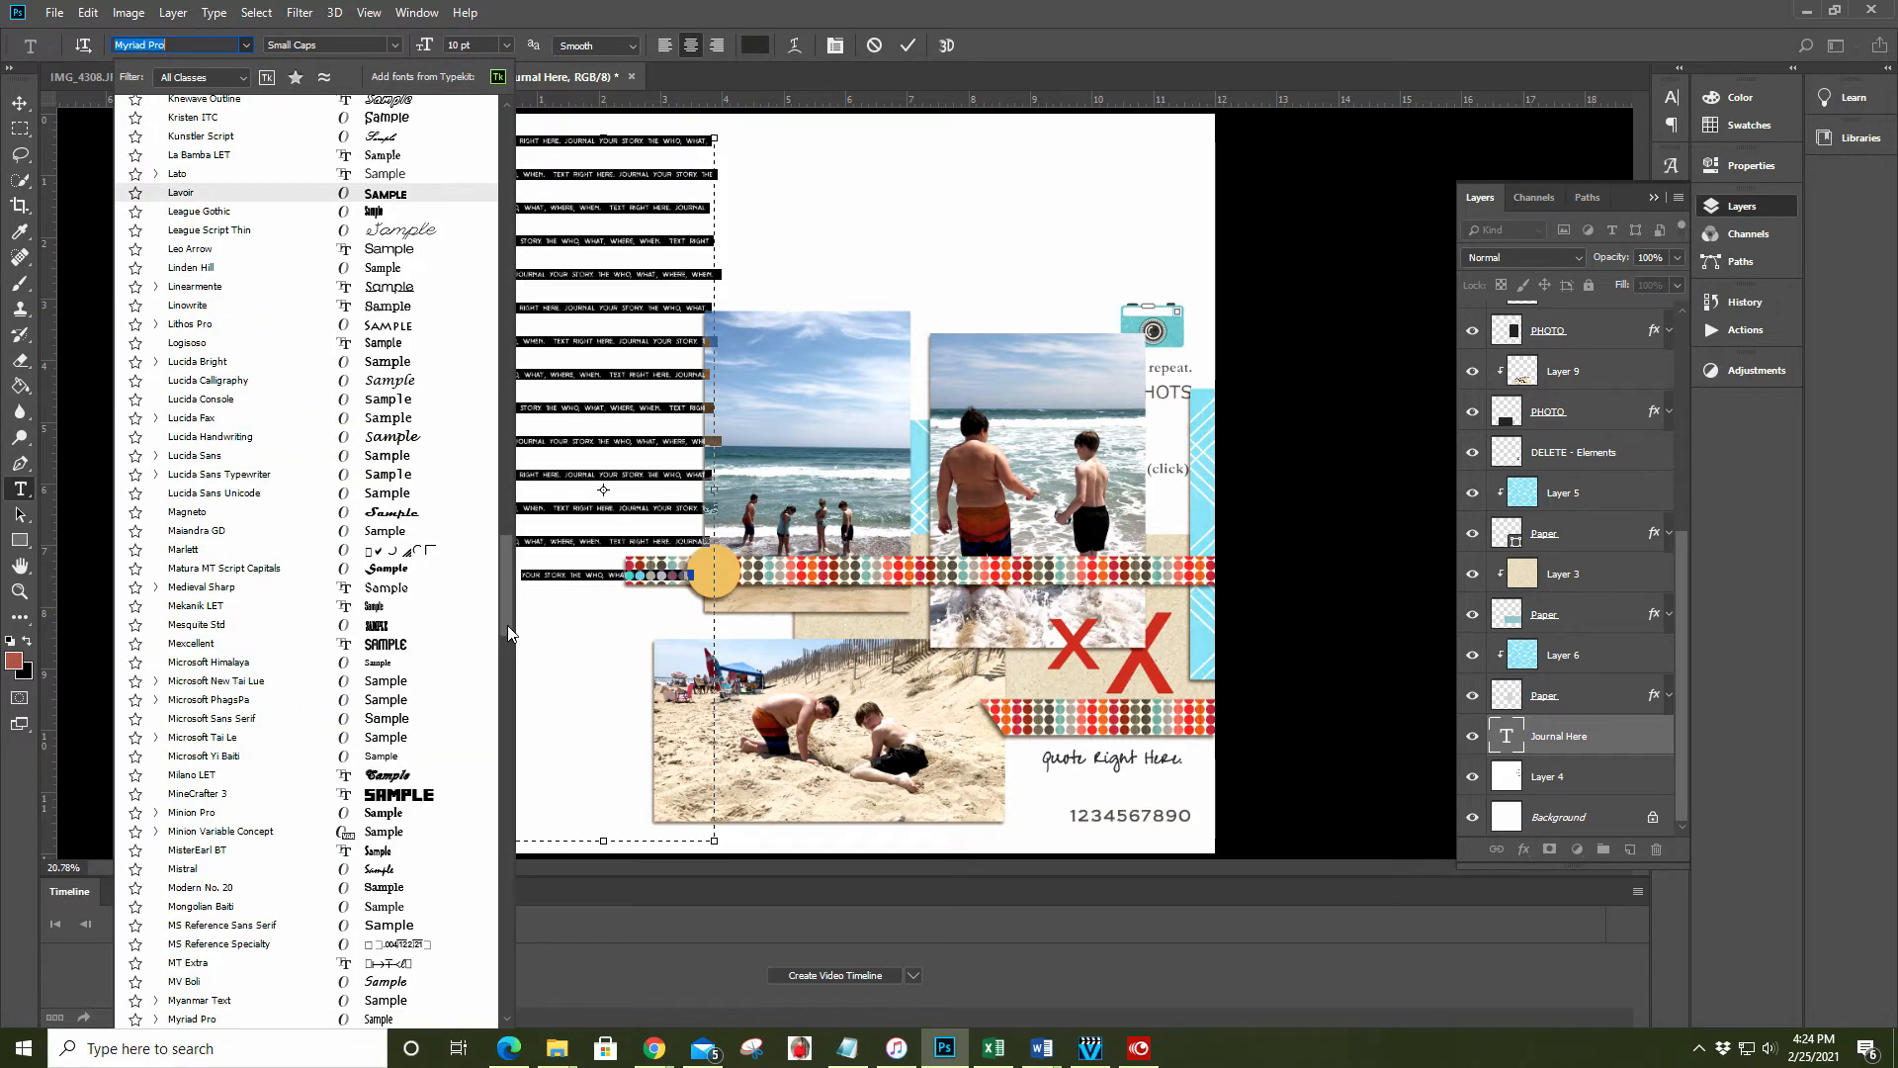
scroll(507, 625, "up", 15)
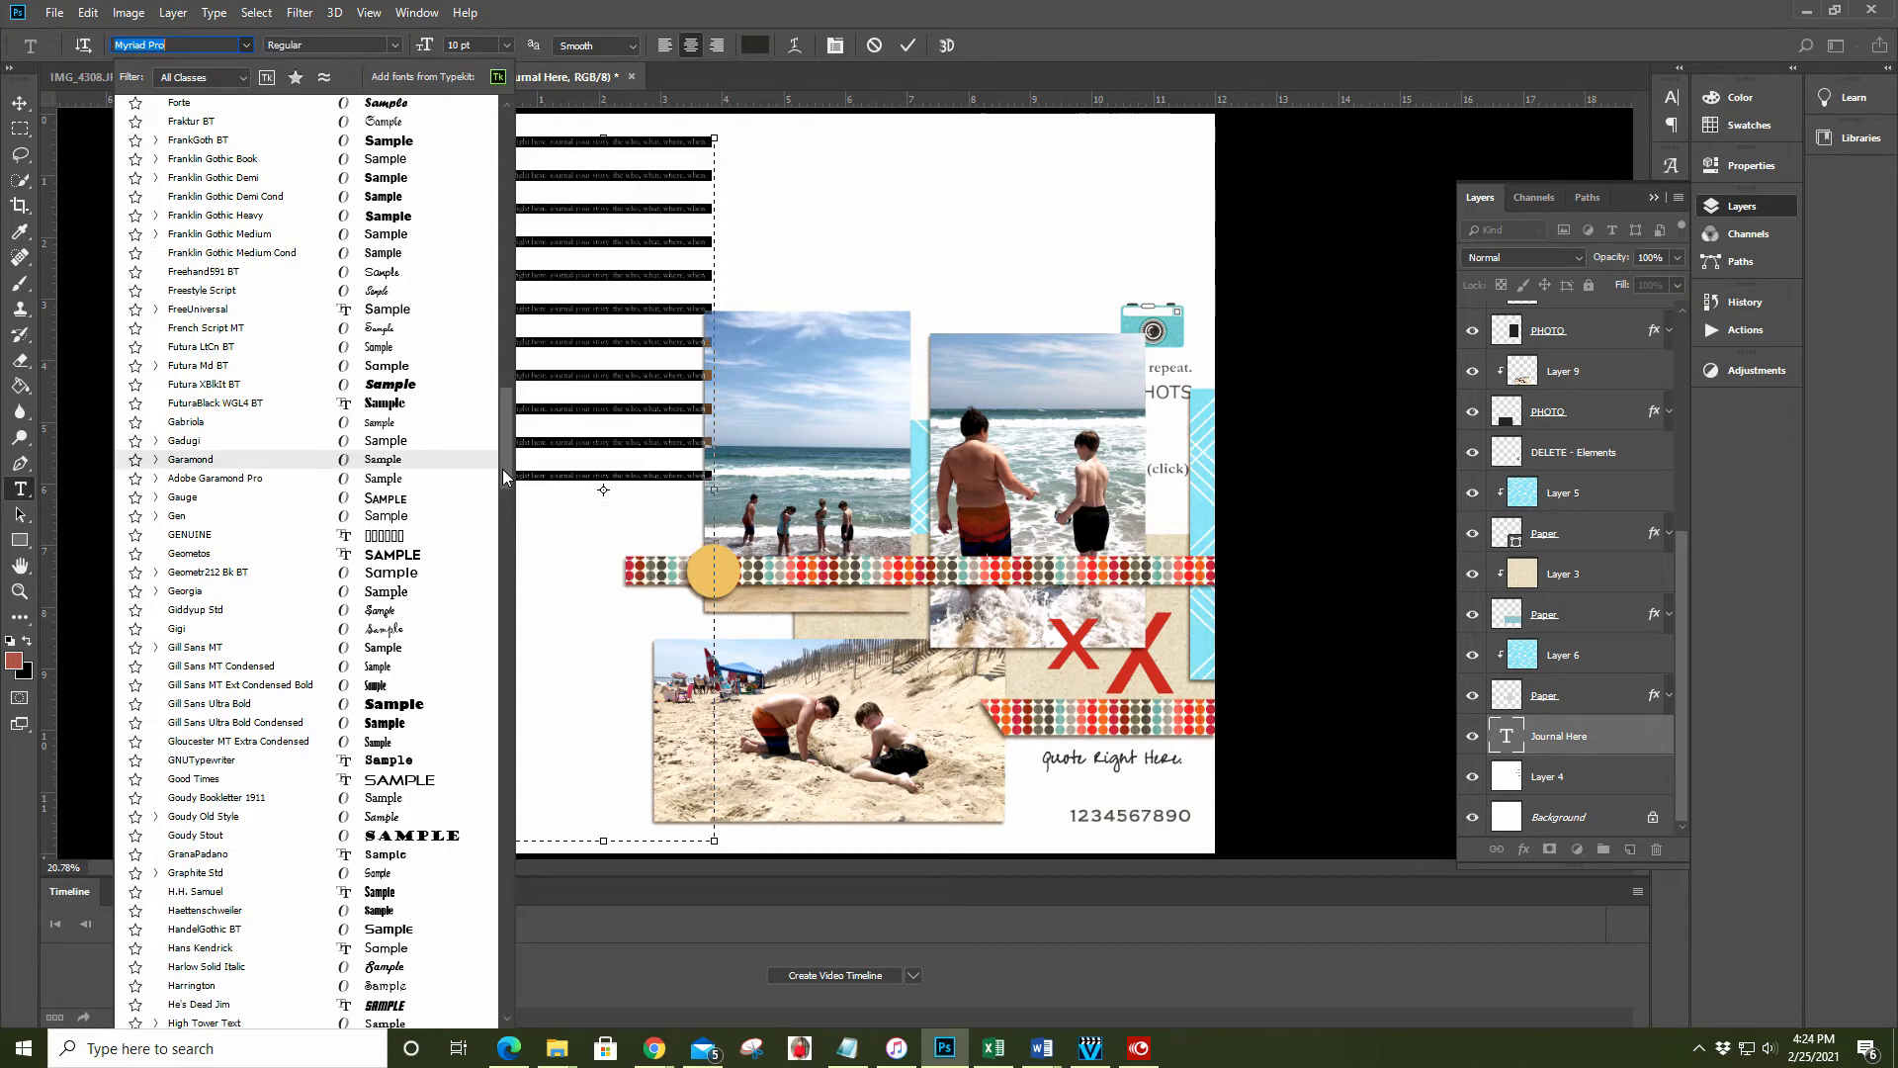
scroll(508, 477, "up", 20)
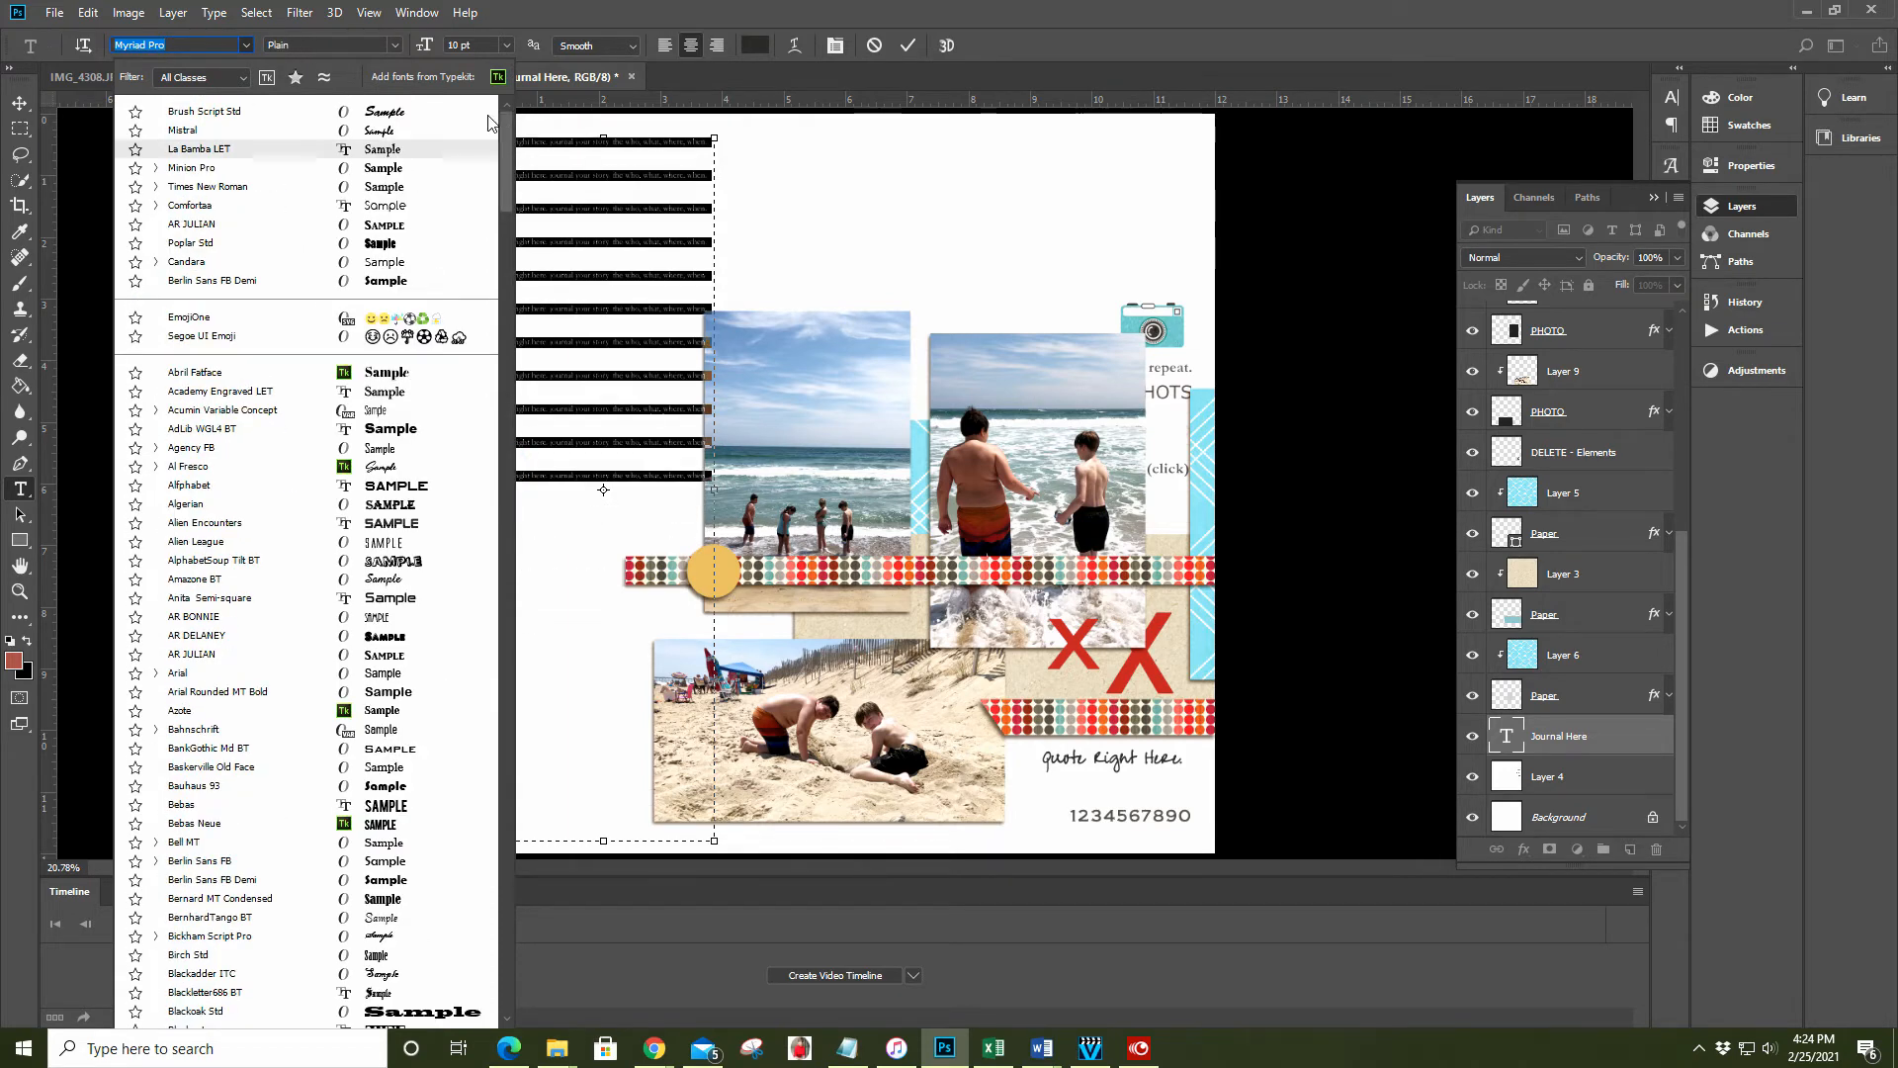
left_click(211, 111)
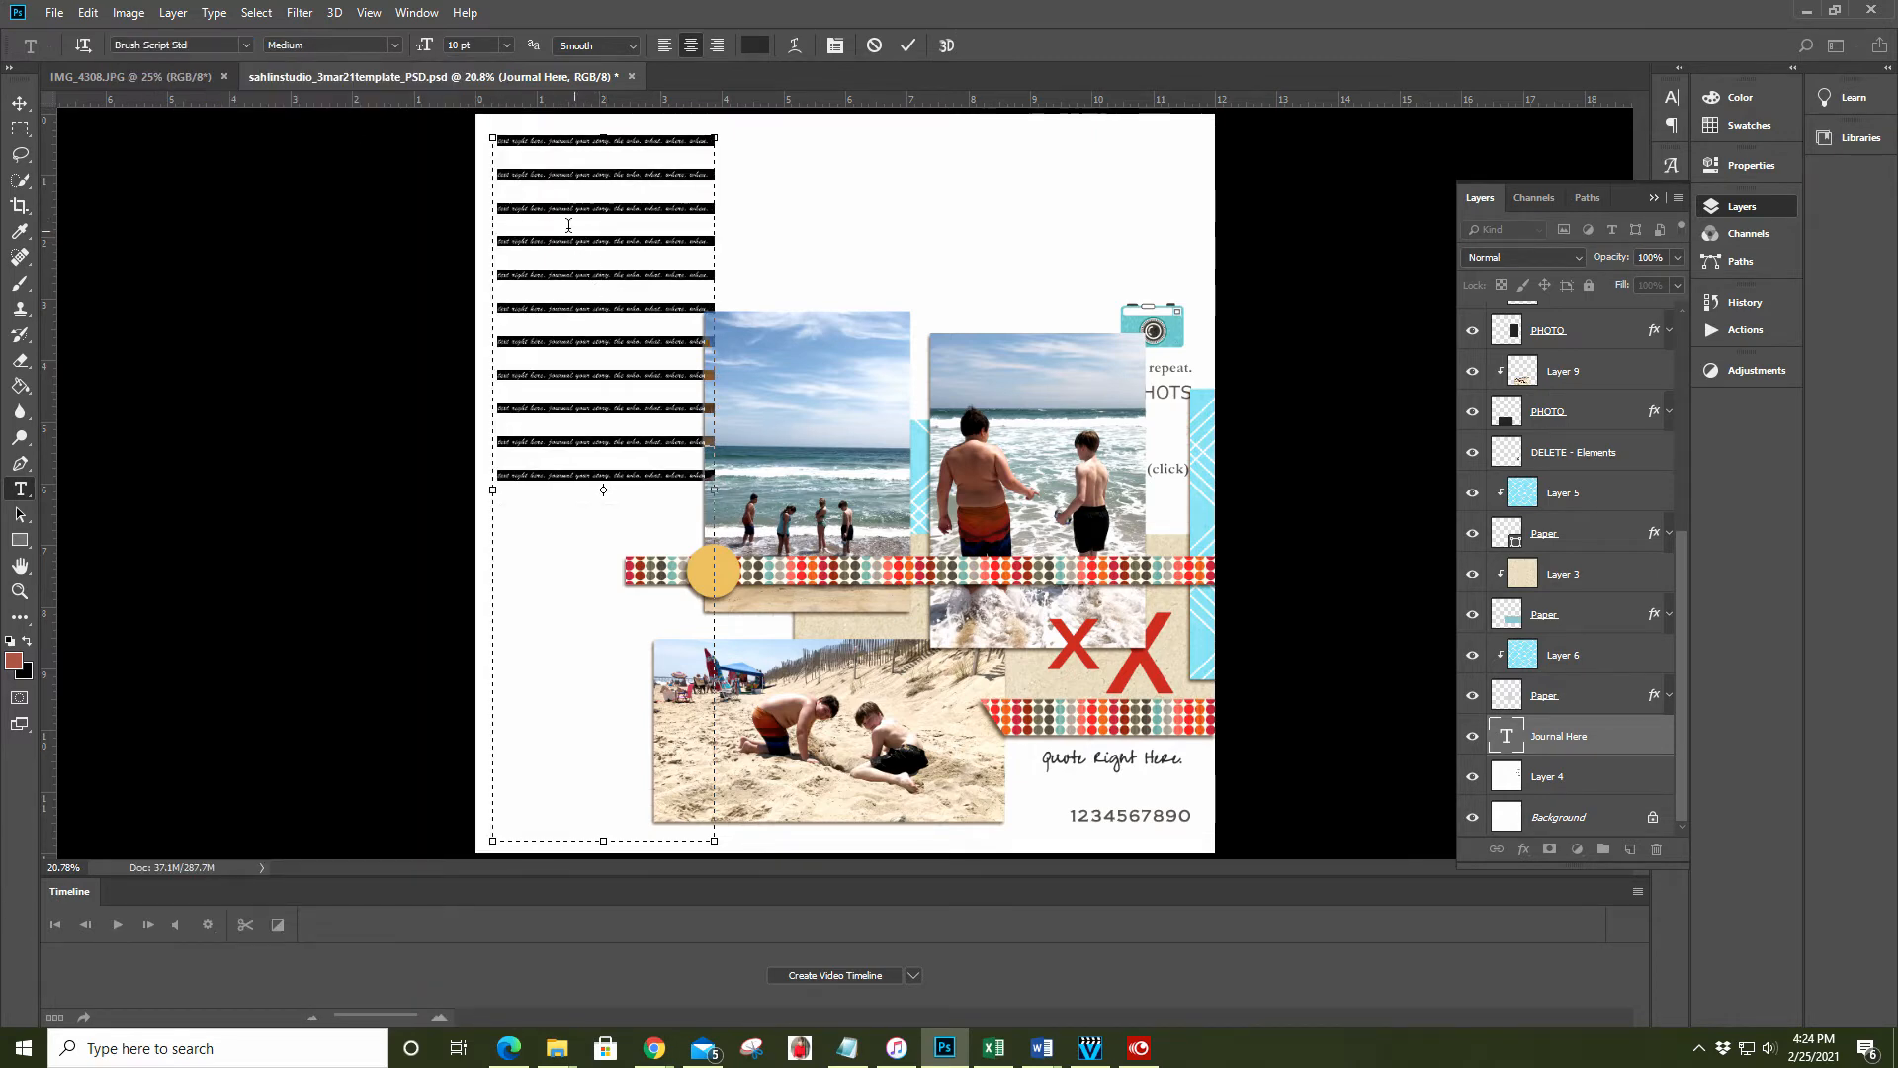
Try the selected journaling text at 12 pt, settling on a size of 16 pt
left_click(507, 45)
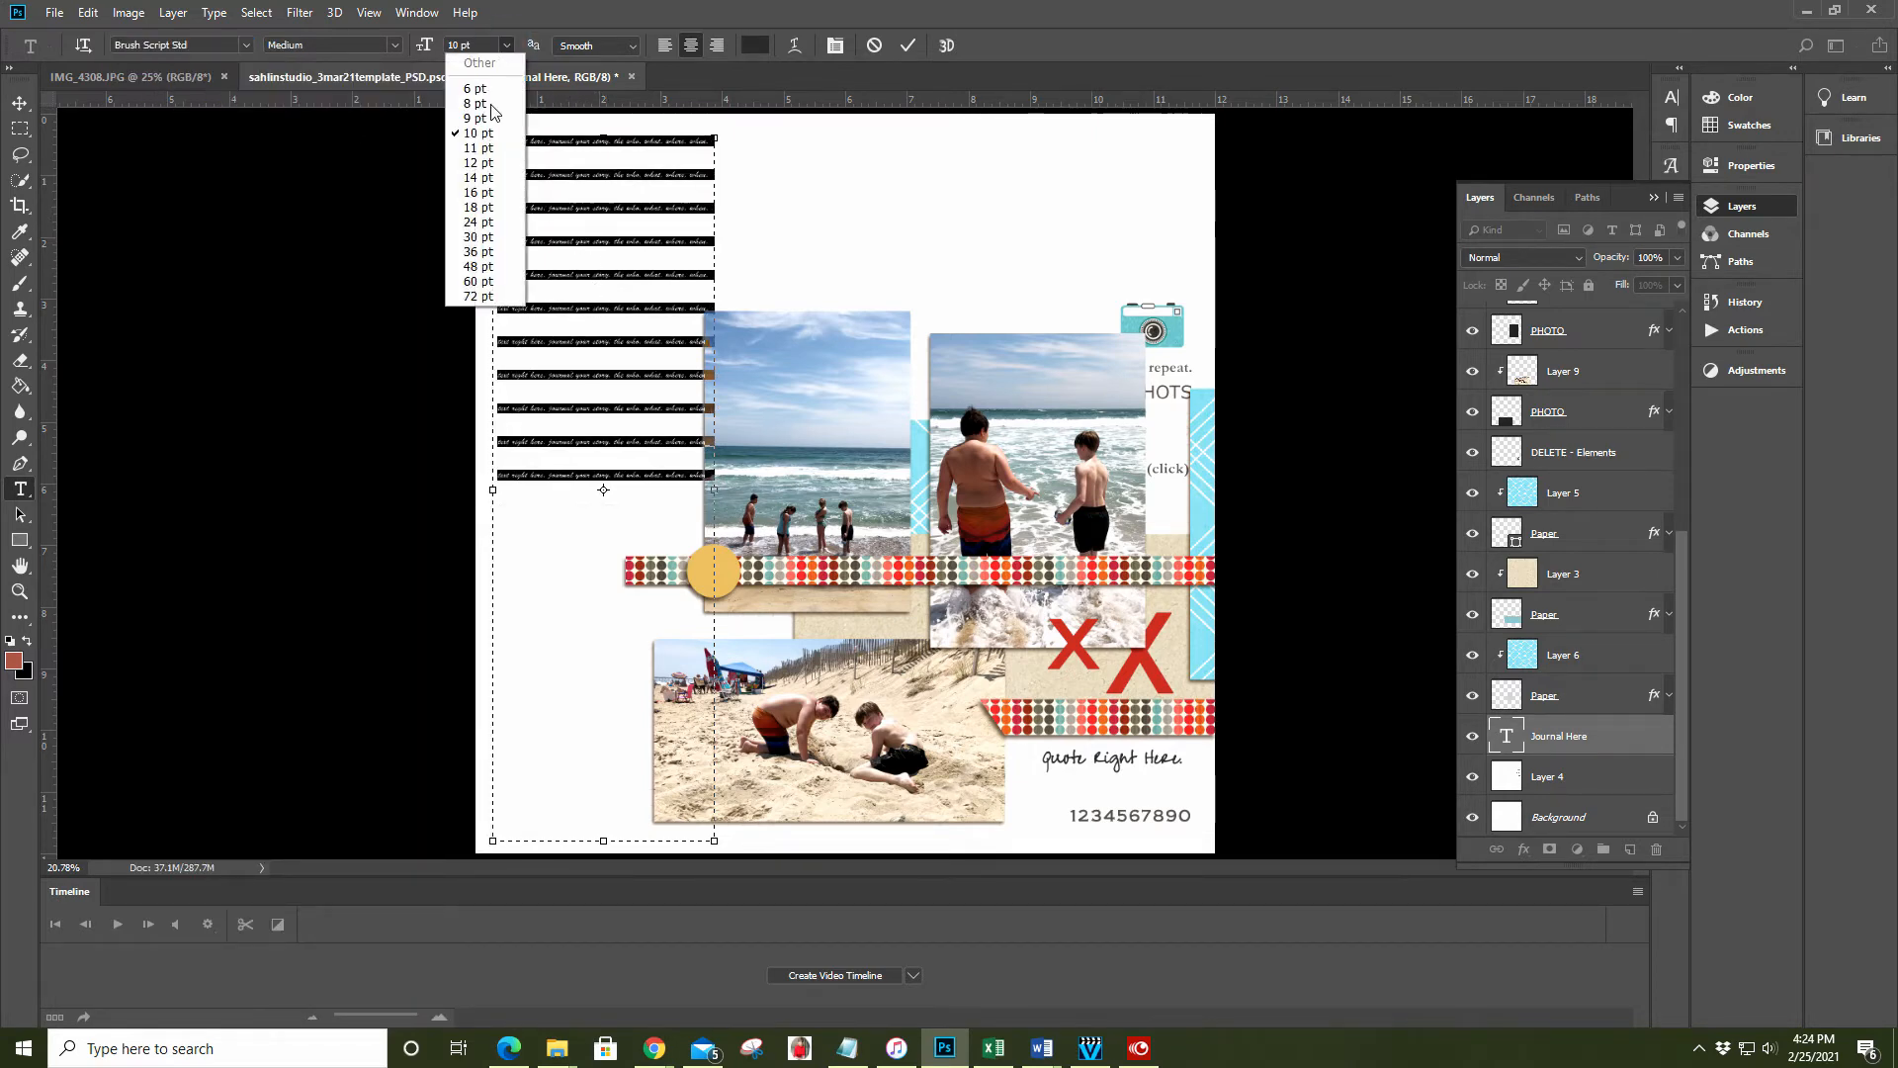
left_click(474, 163)
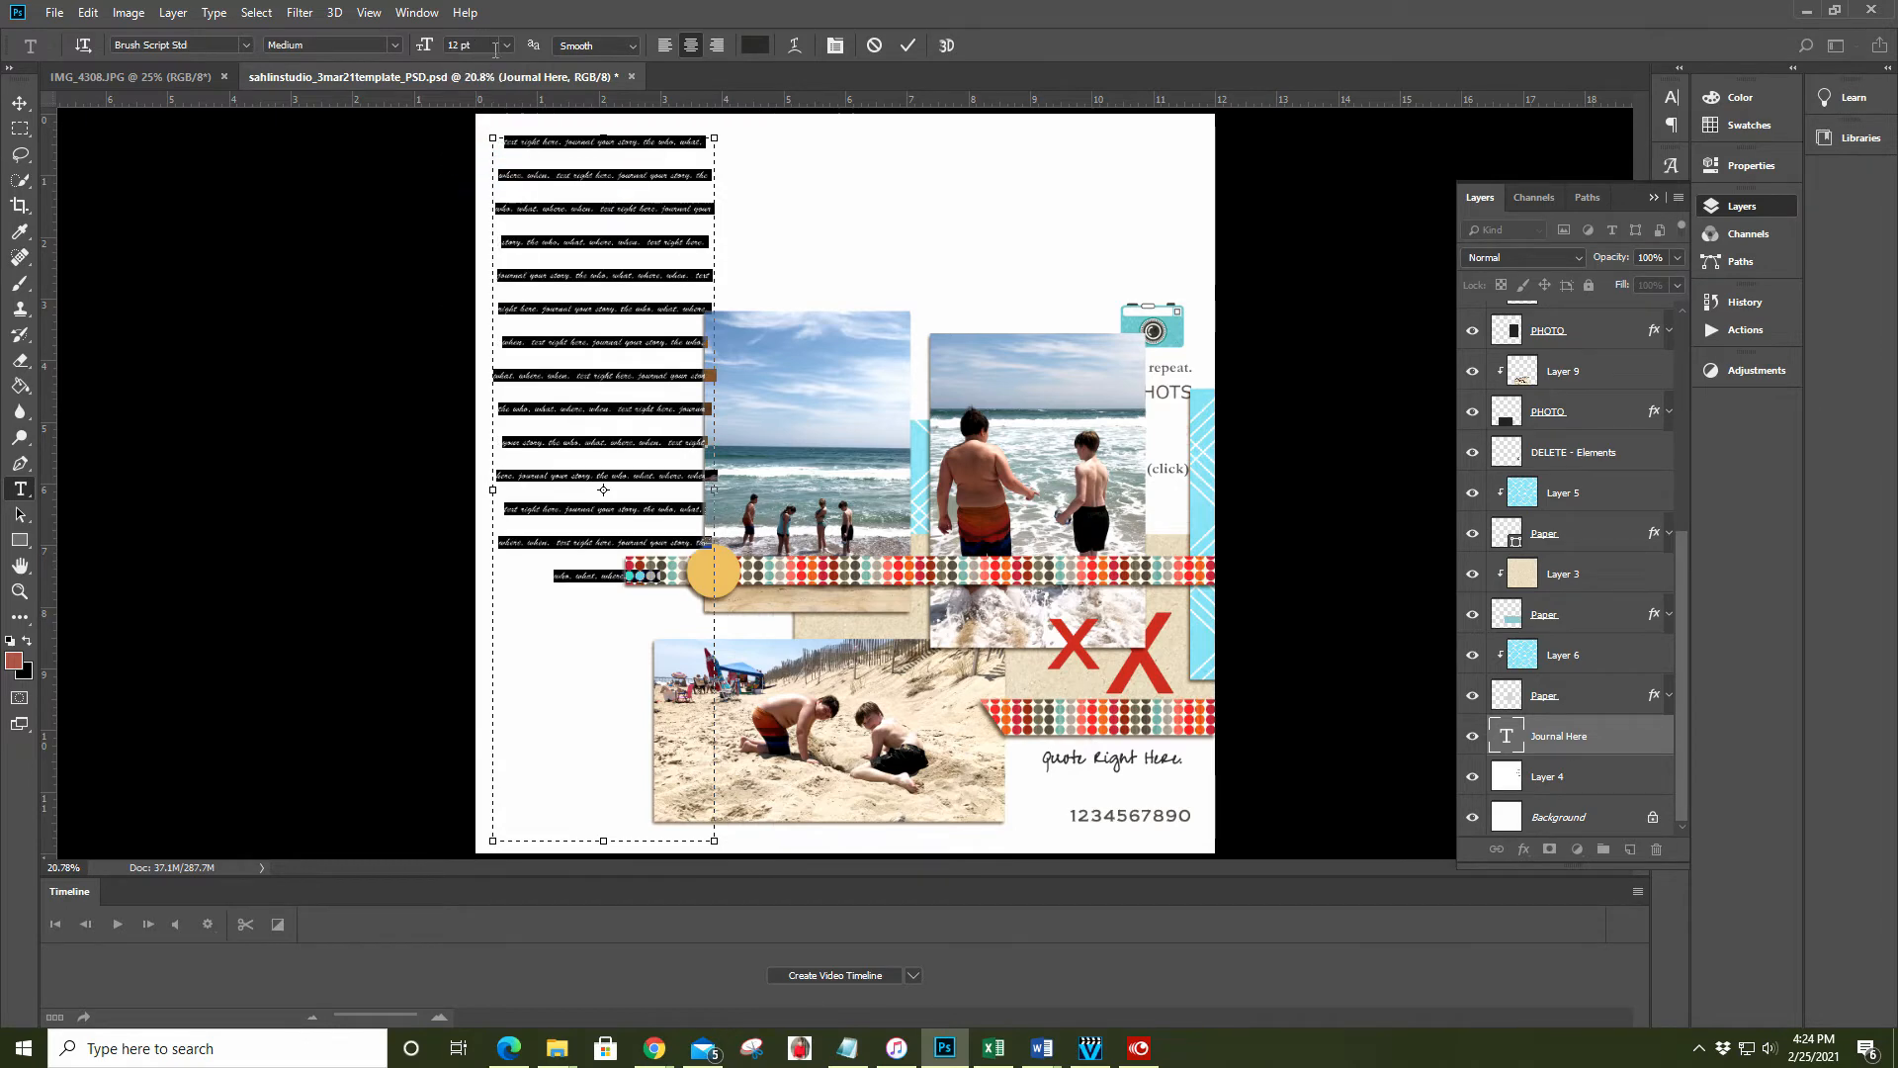
left_click(506, 45)
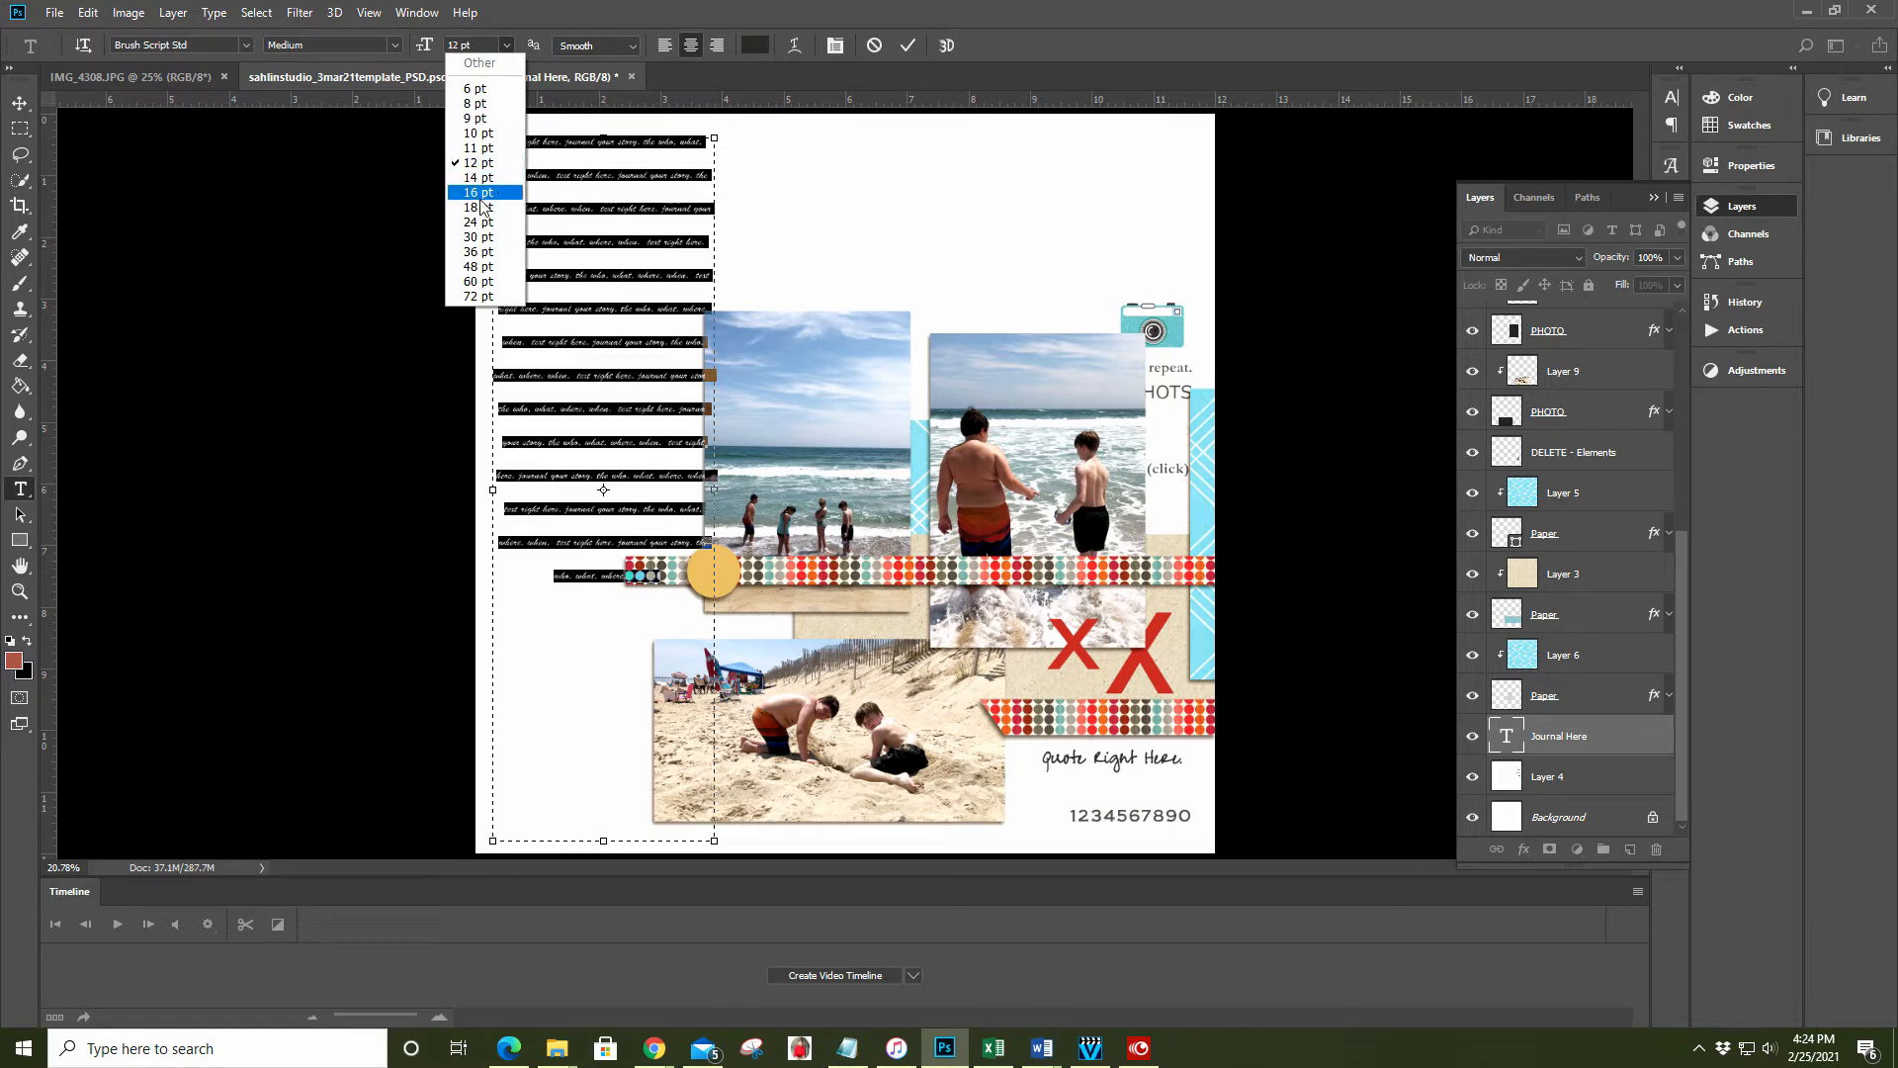
left_click(475, 192)
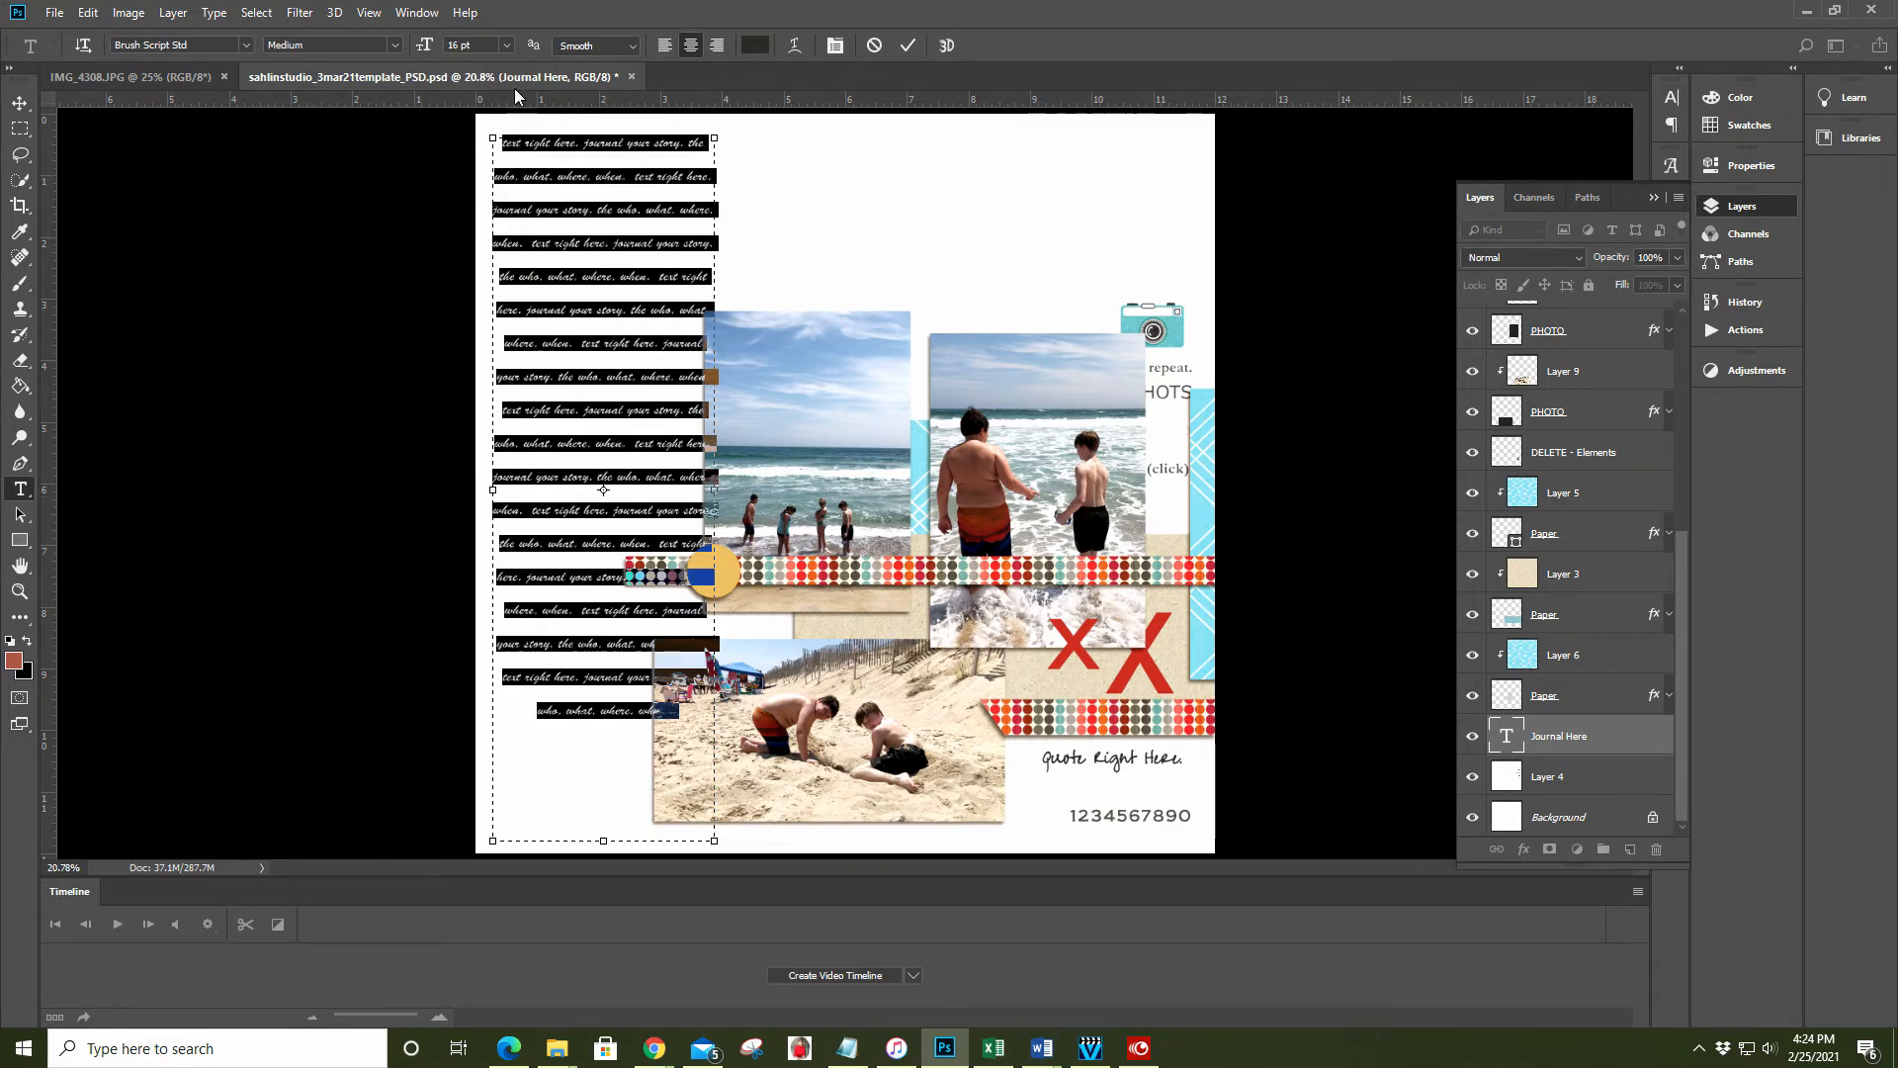
Tighten the line spacing of the selected journaling text by setting its leading to 16 pt
left_click(1747, 164)
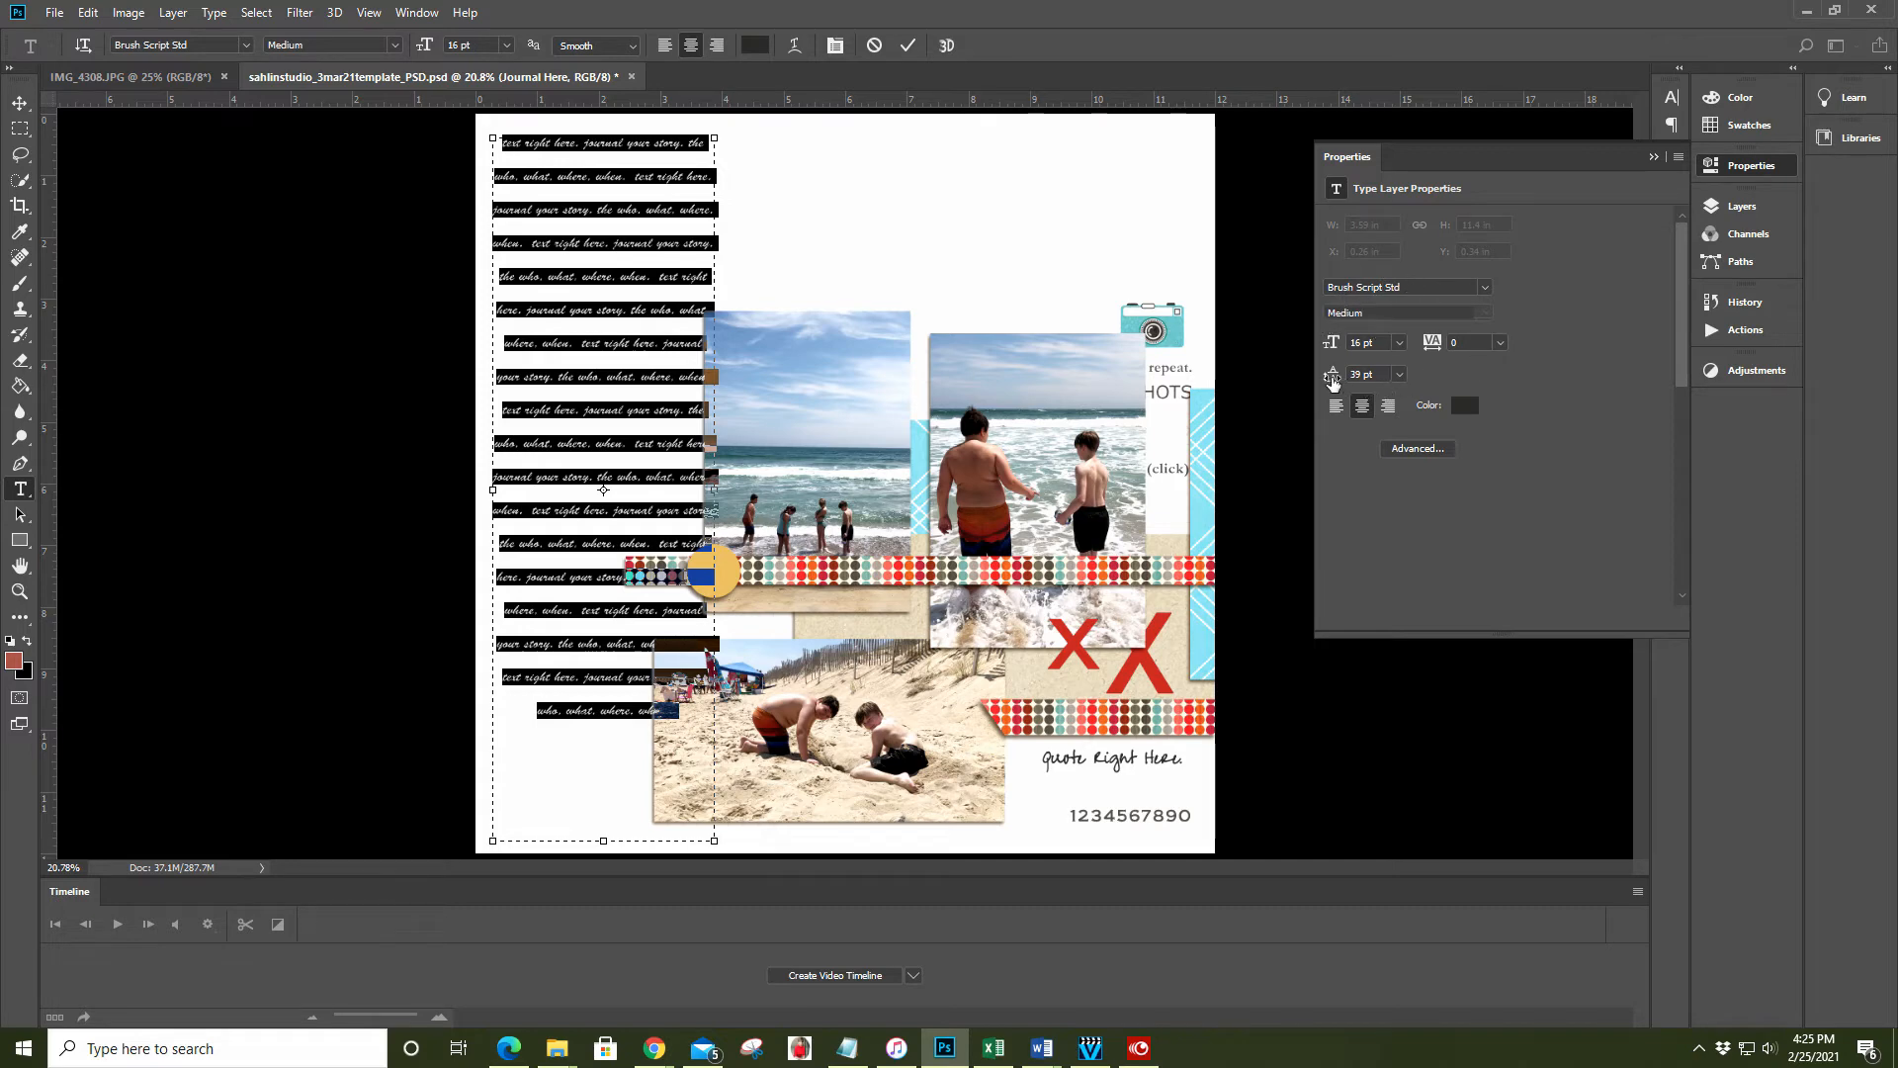
left_click(1400, 375)
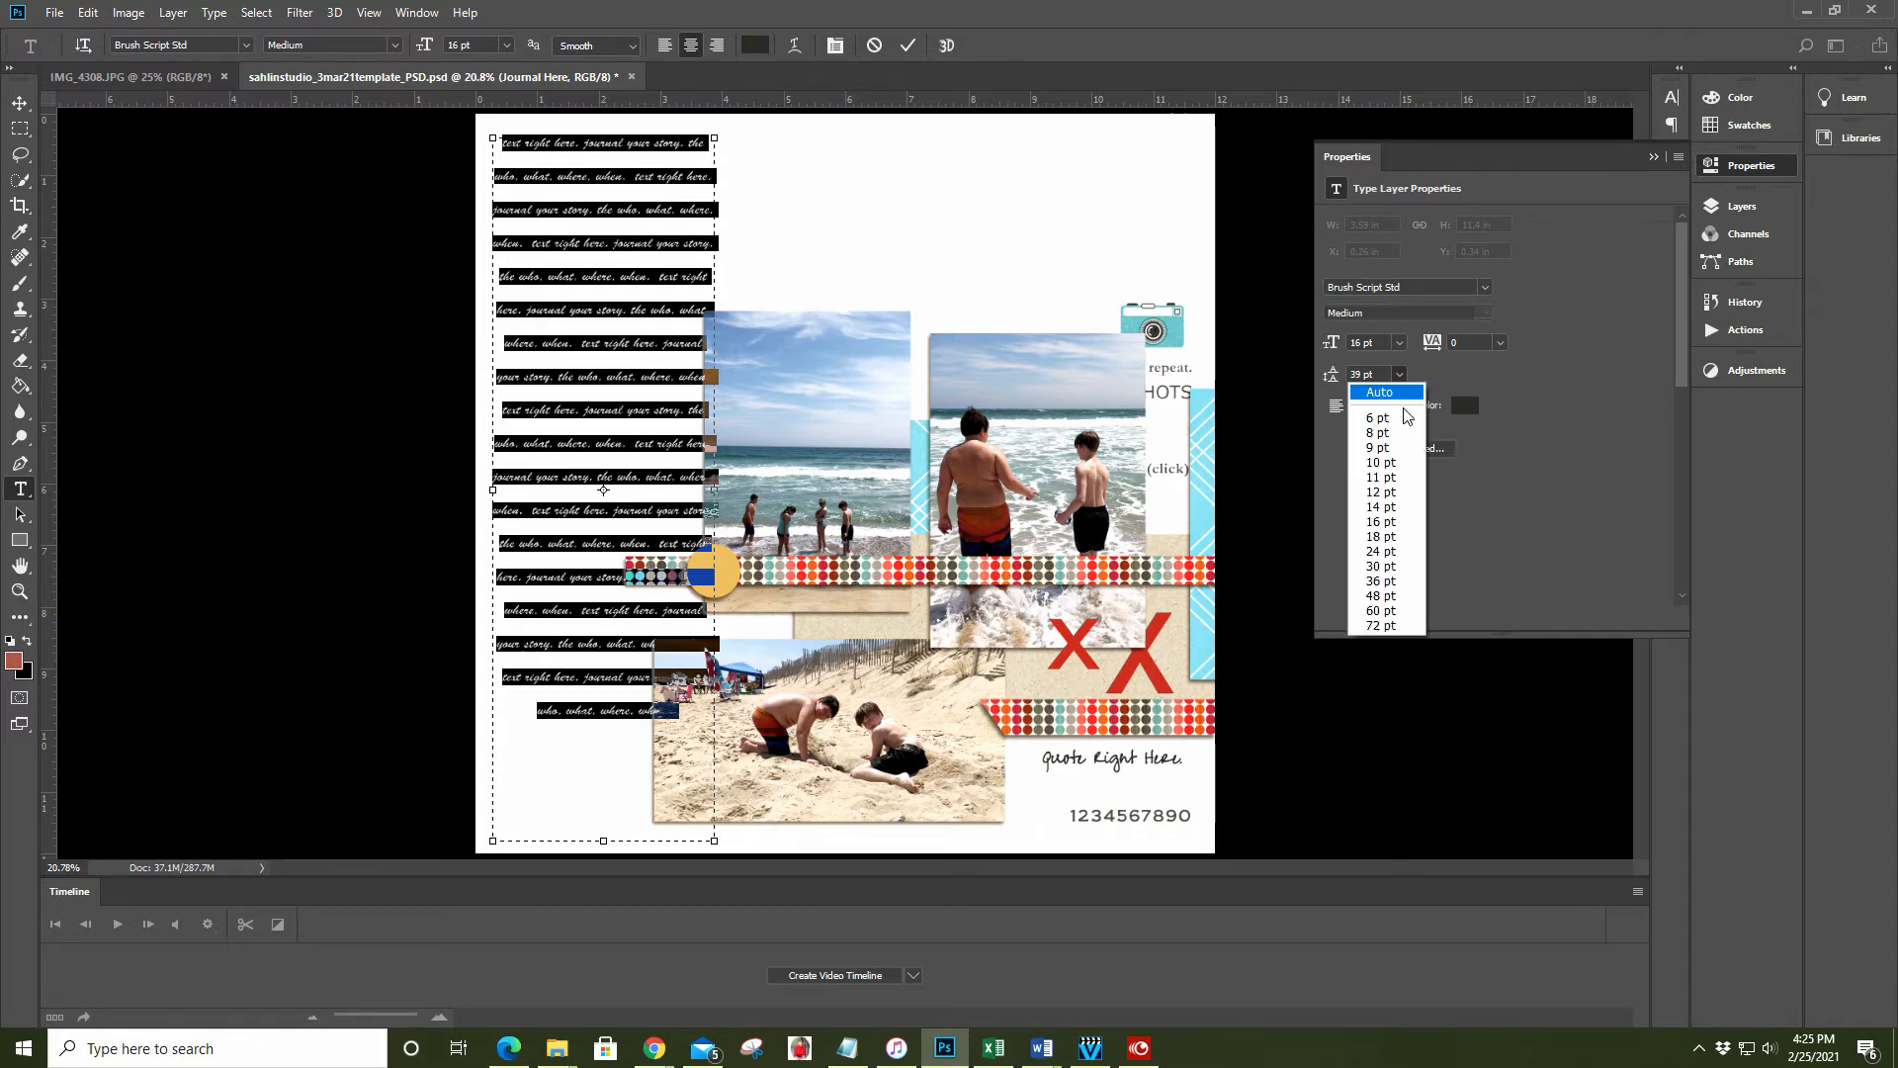
left_click(1375, 526)
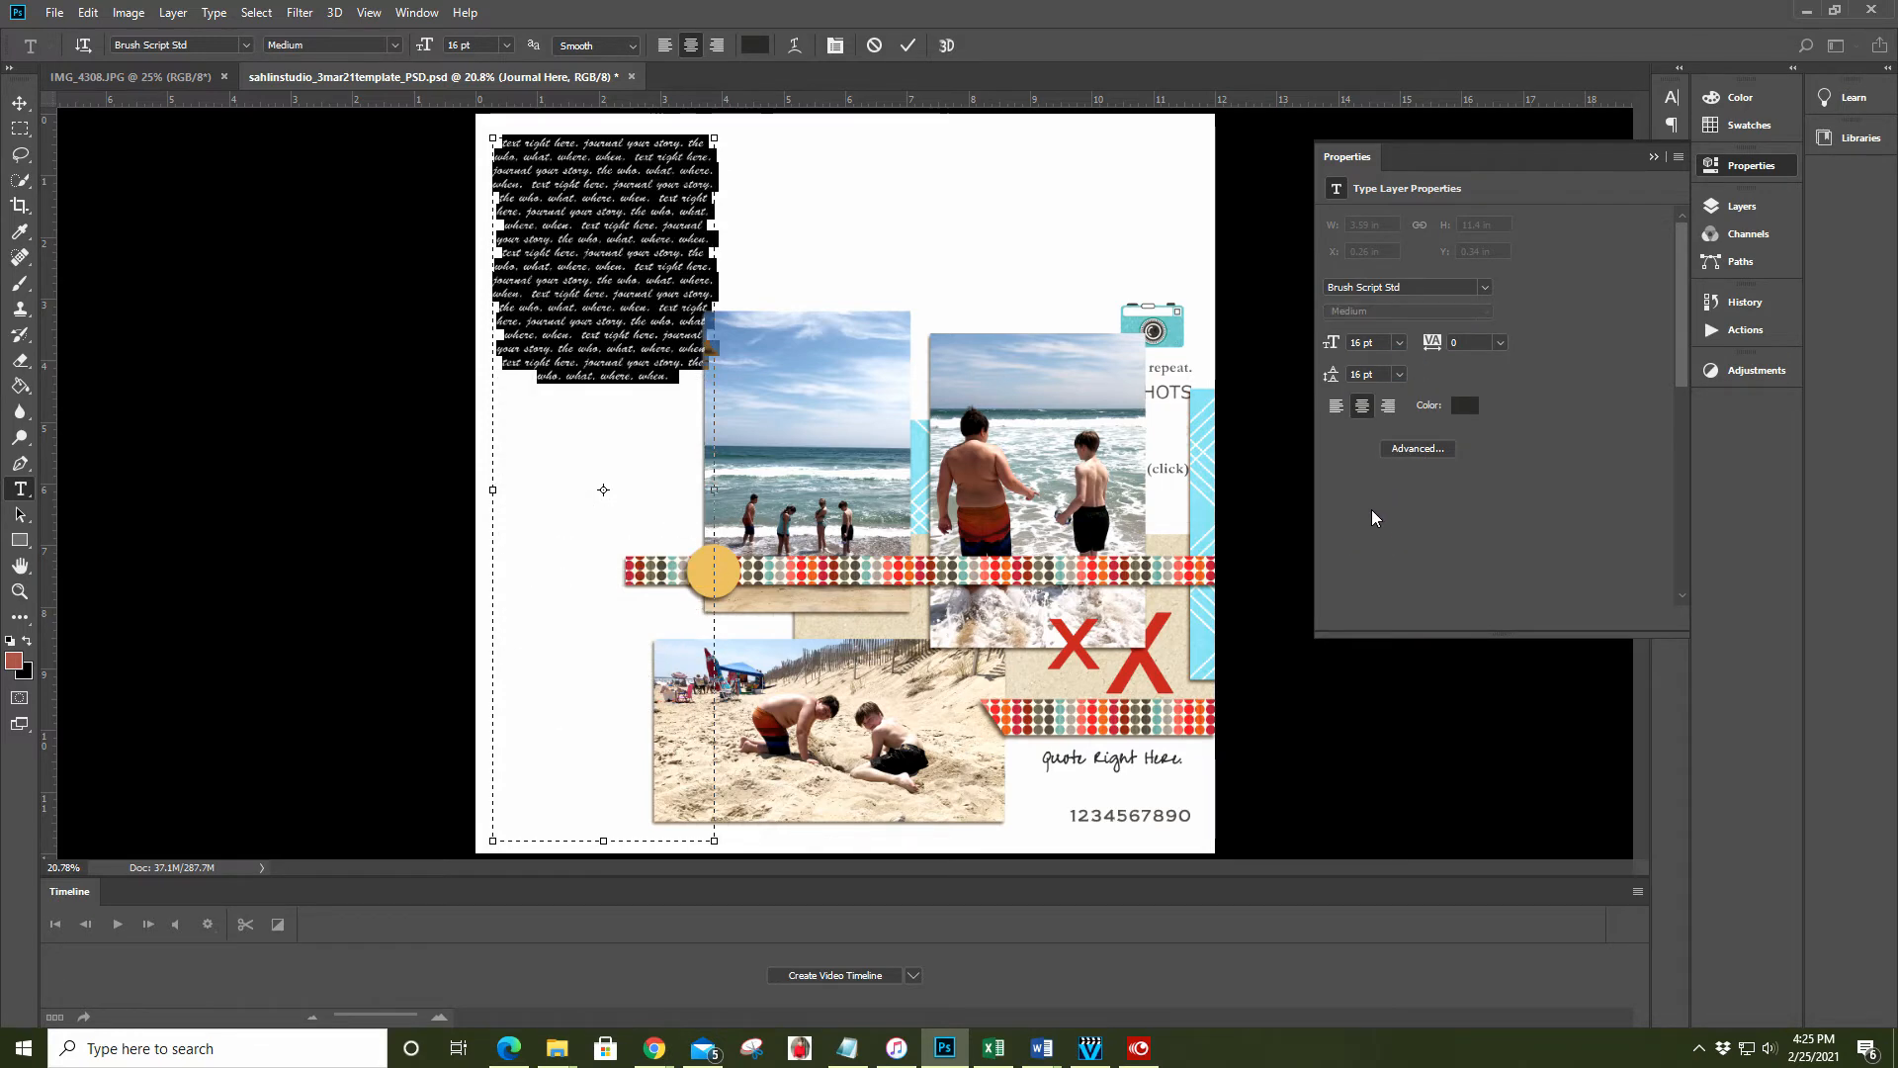
left_click(1487, 289)
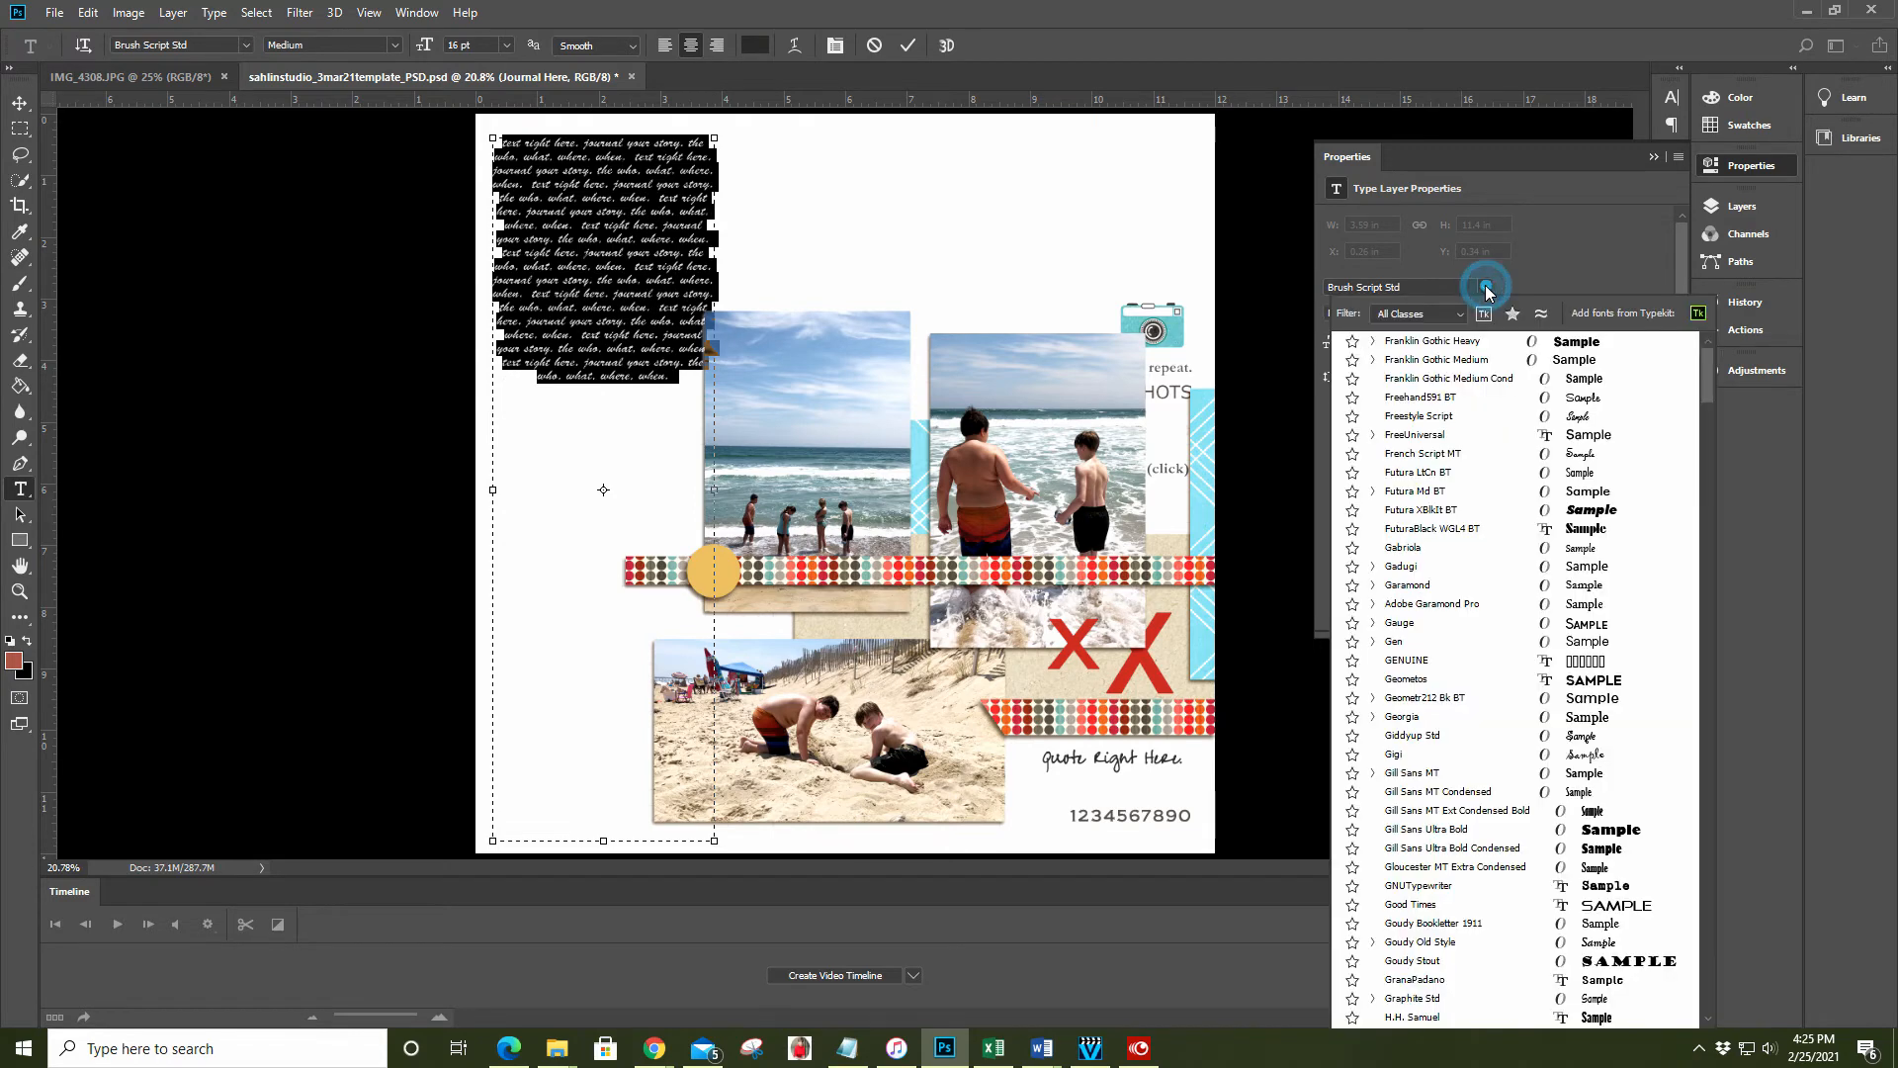
left_click(1483, 287)
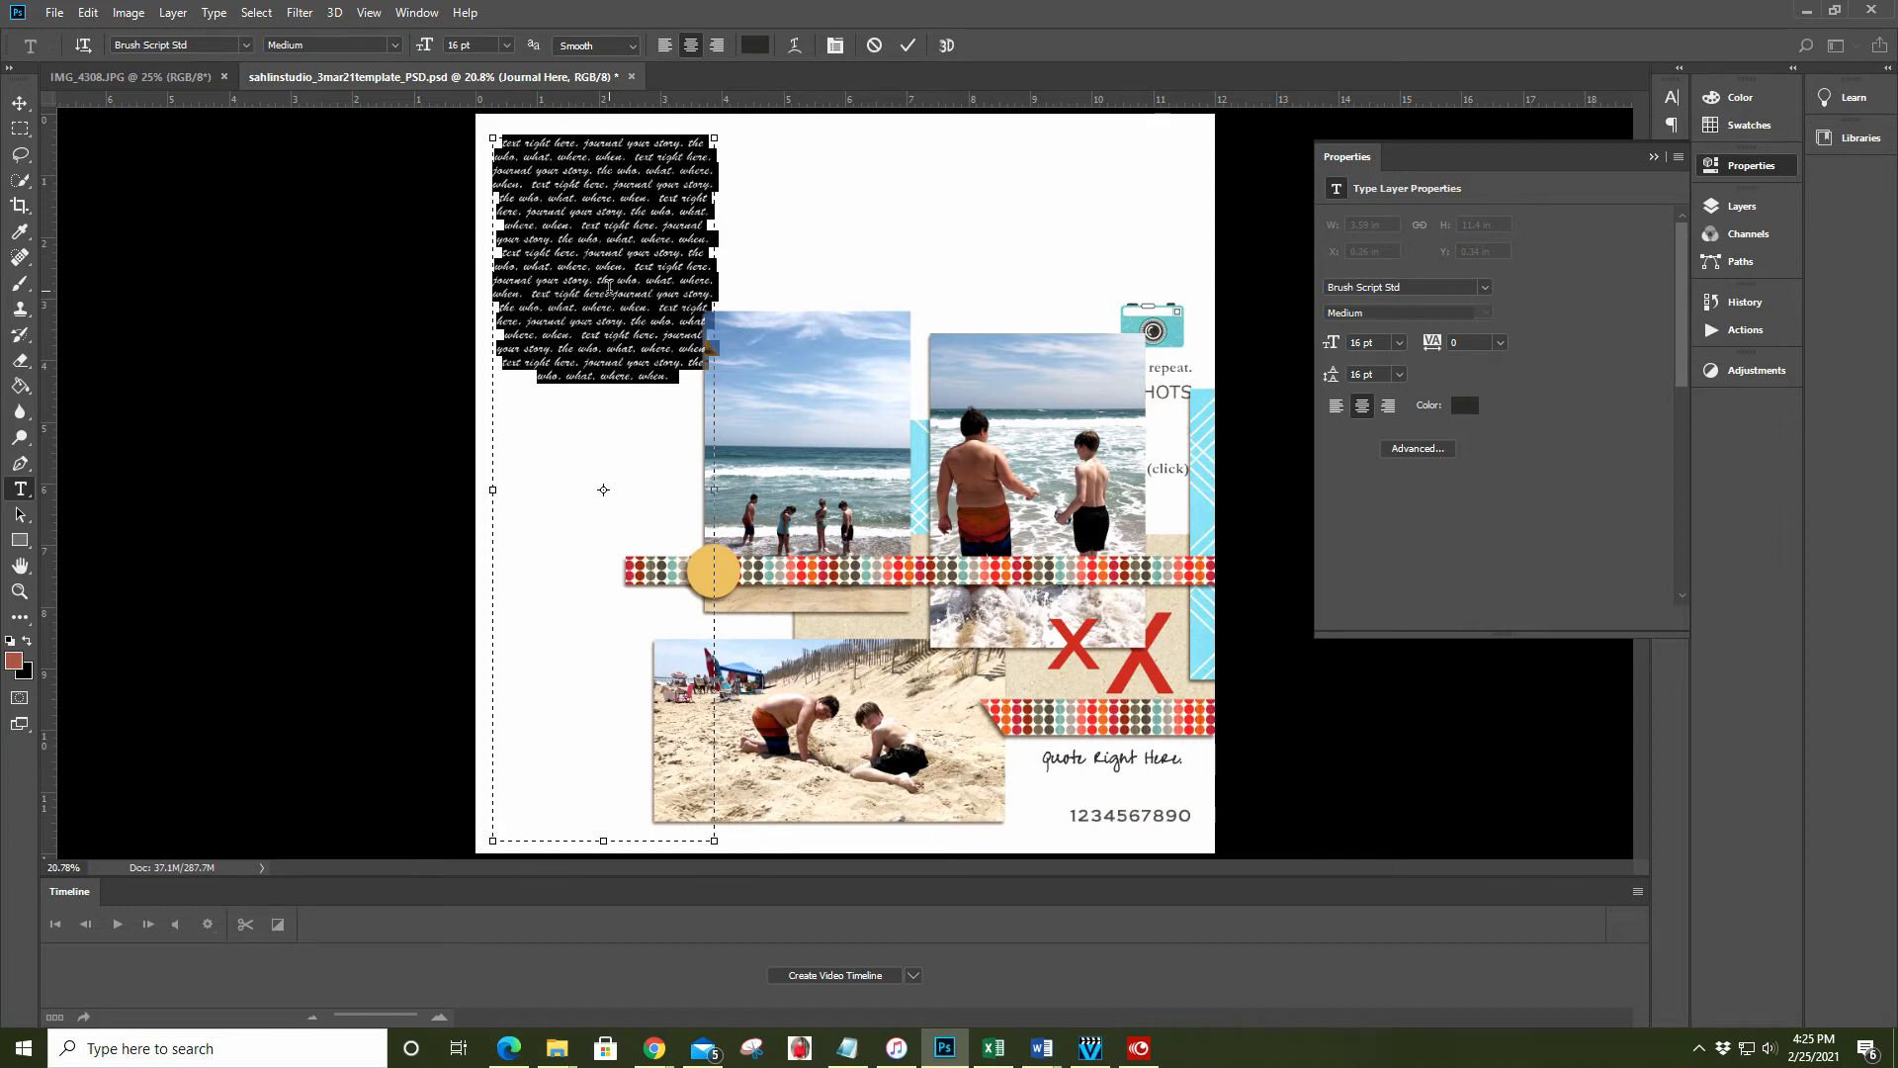
Try replacing the journaling text with "We travelled to the Outer Banks", cancelling the text edit and collapsing the type properties
type("We")
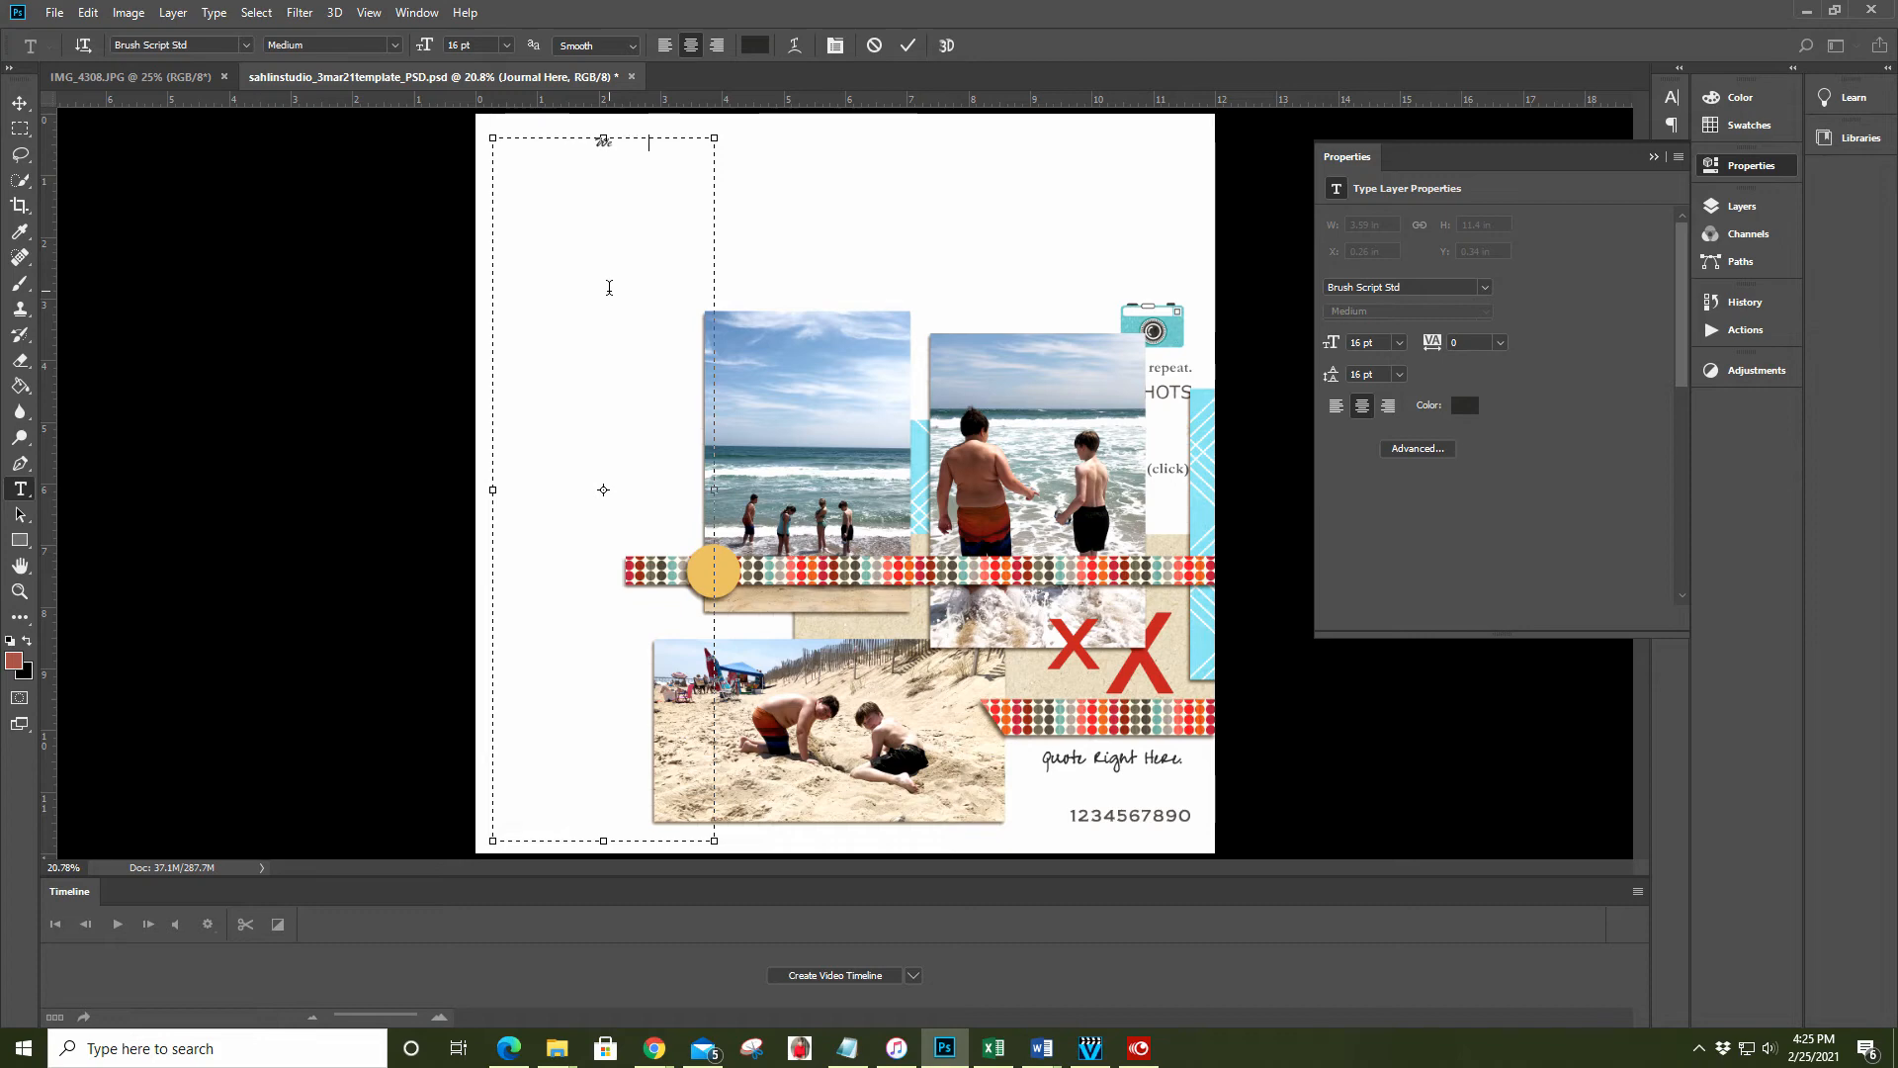
type(" travelled to the Outer Banks")
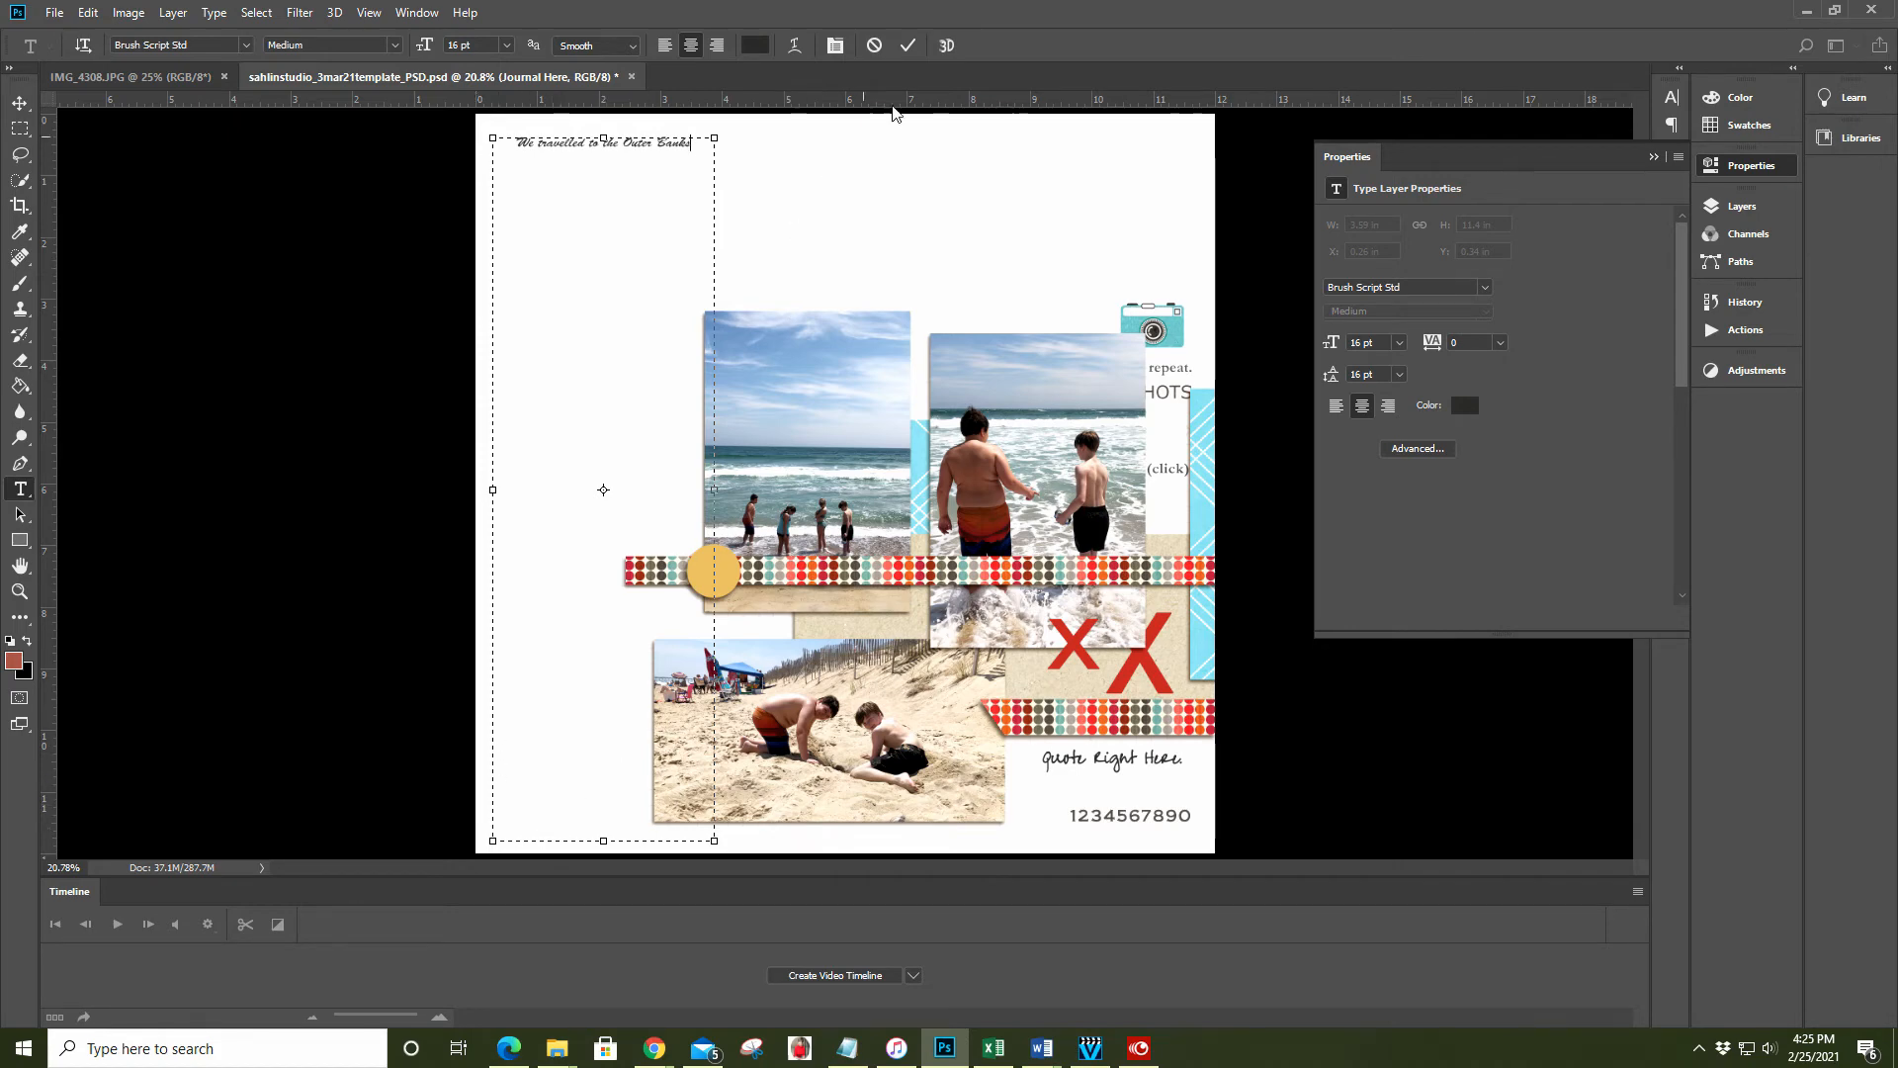
left_click(876, 46)
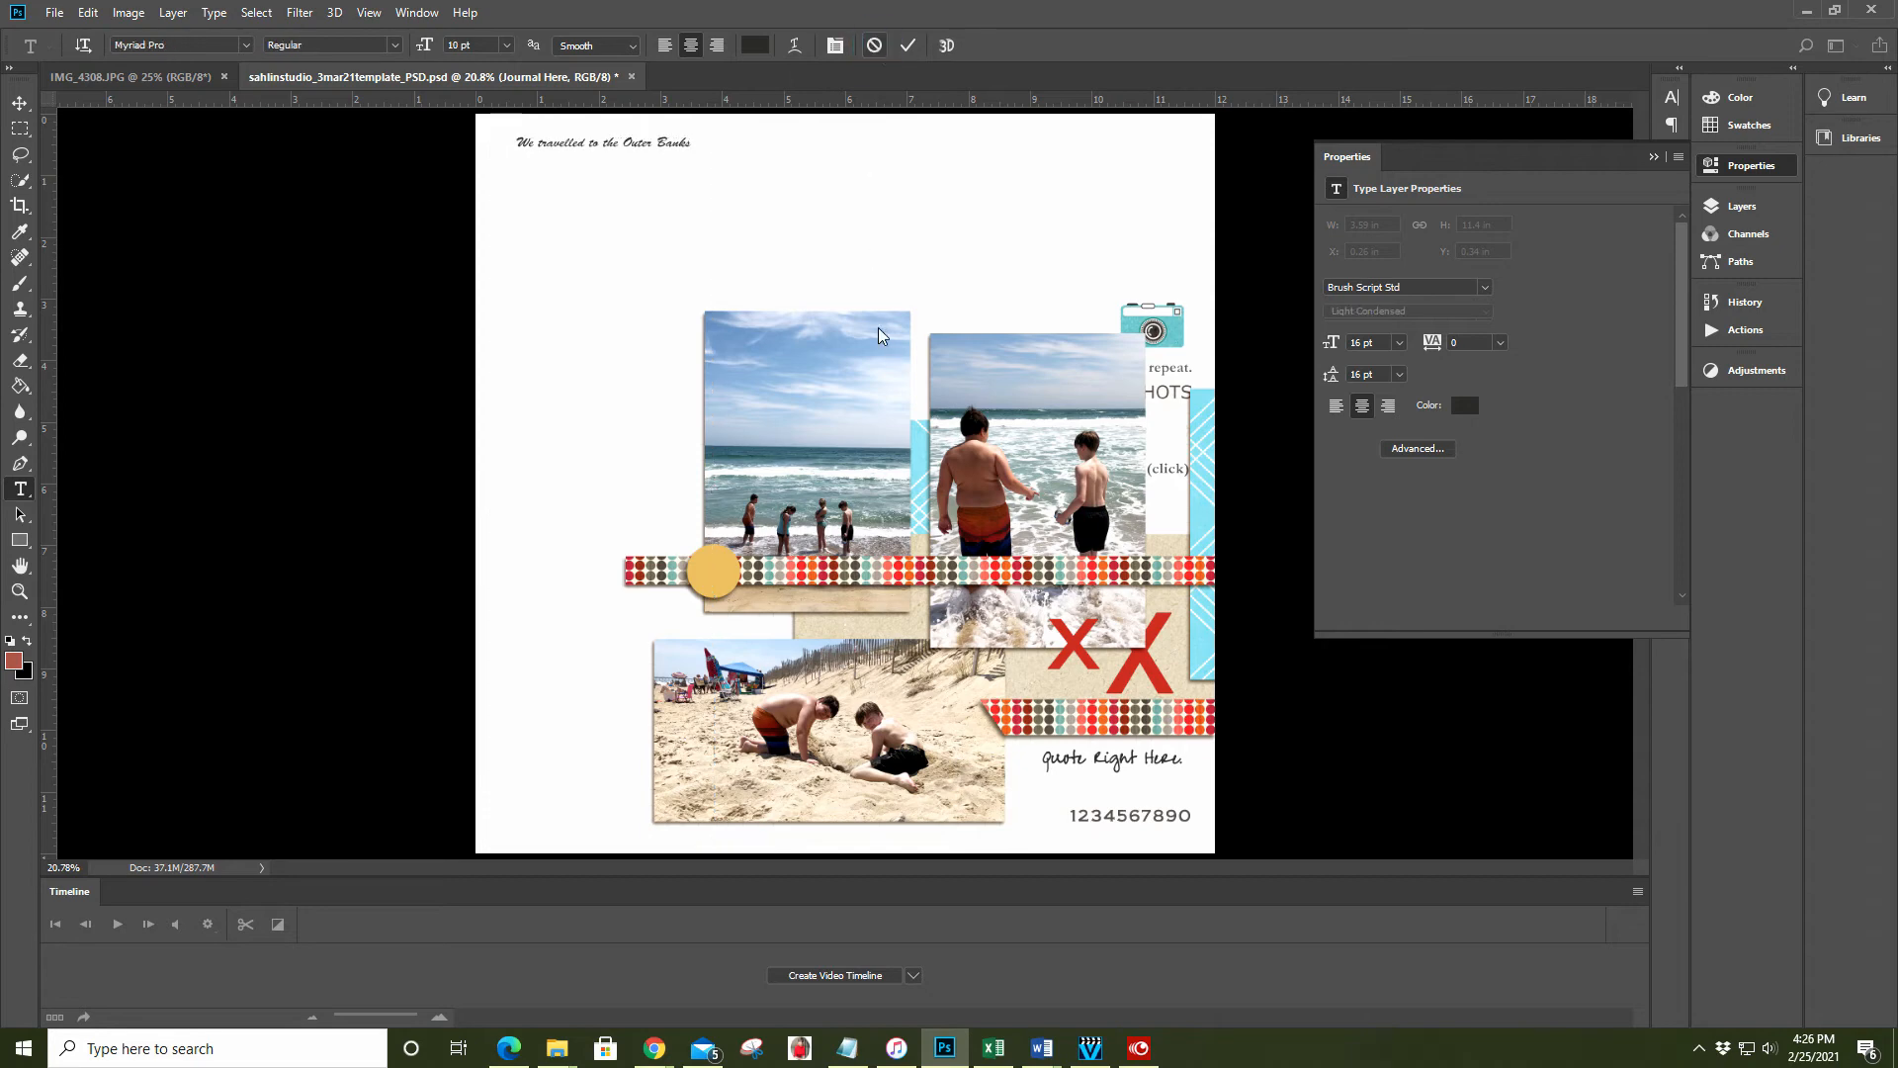
left_click(1653, 158)
Start opening a file and browse through Larkindesign, Design Teams, 2016-2017 Sahlin Studio and Flashback to the sahlinstudio_flashback_ep folder
left_click(52, 14)
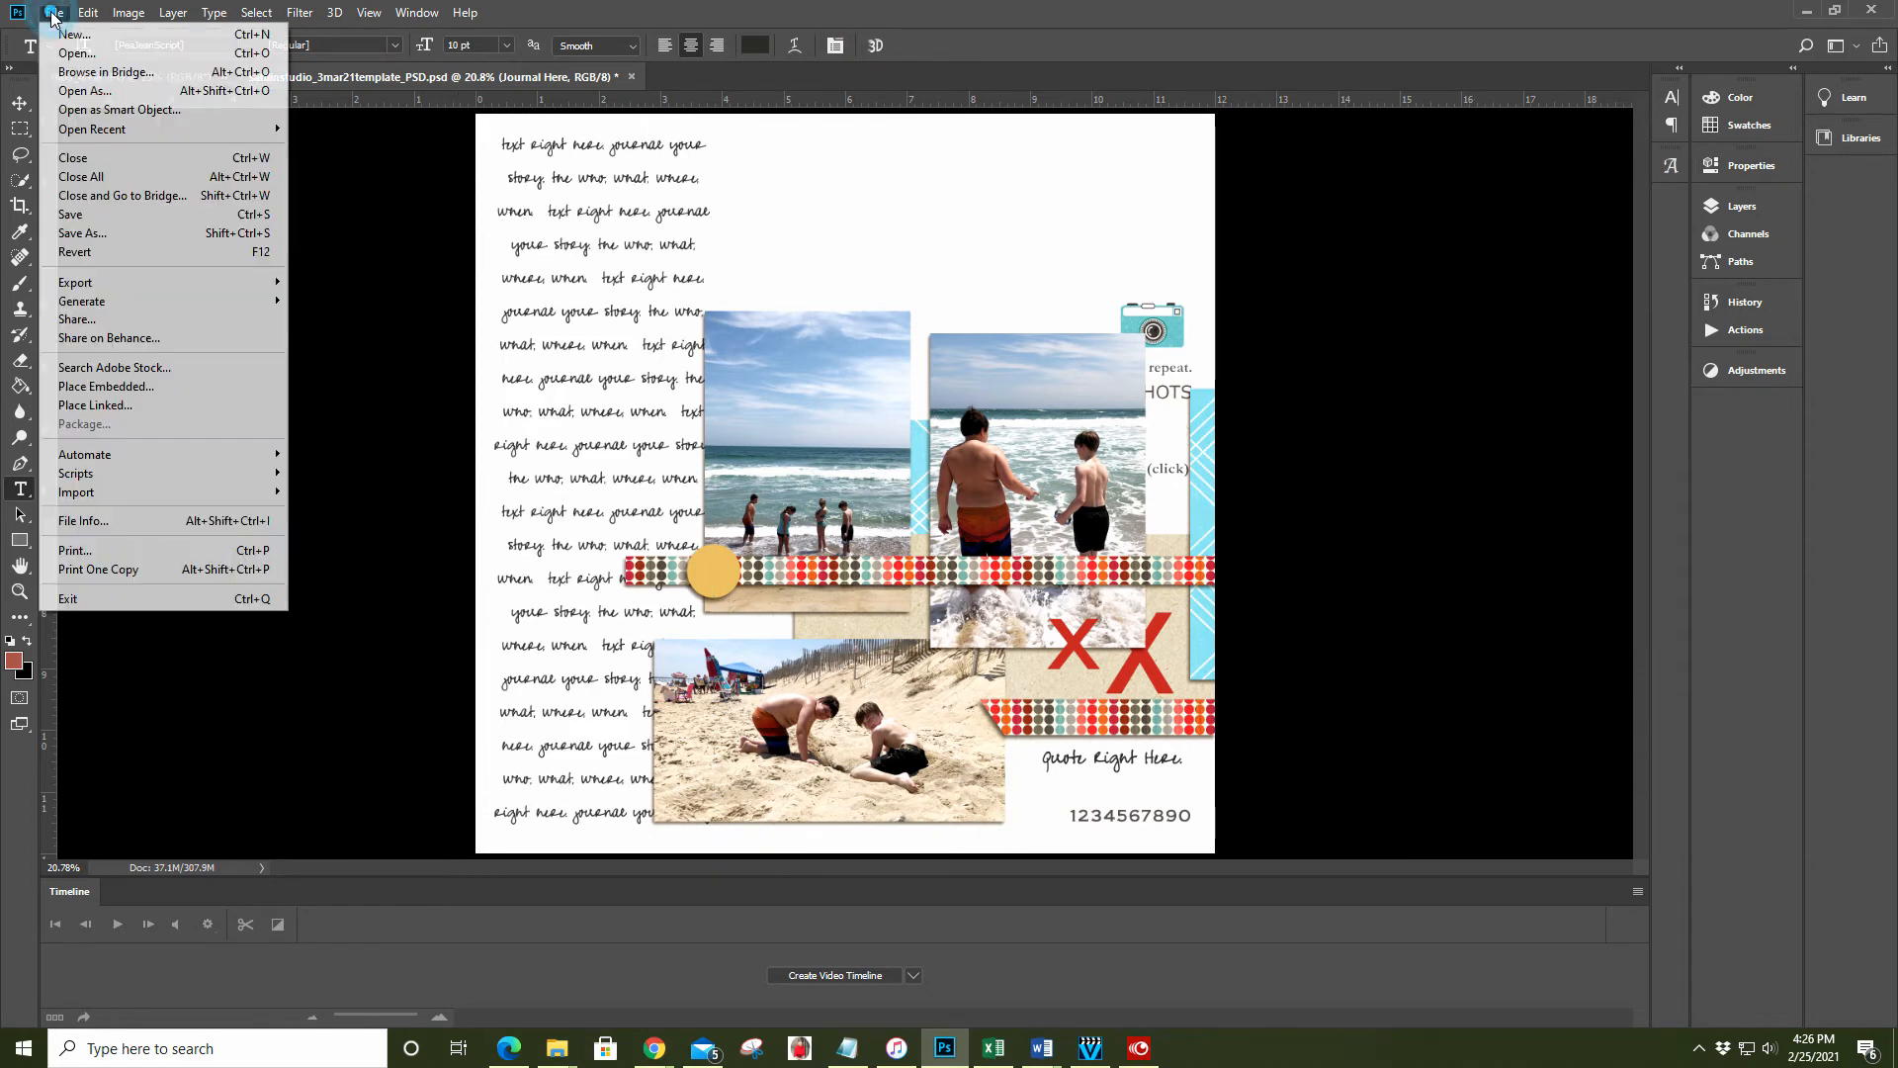
left_click(62, 54)
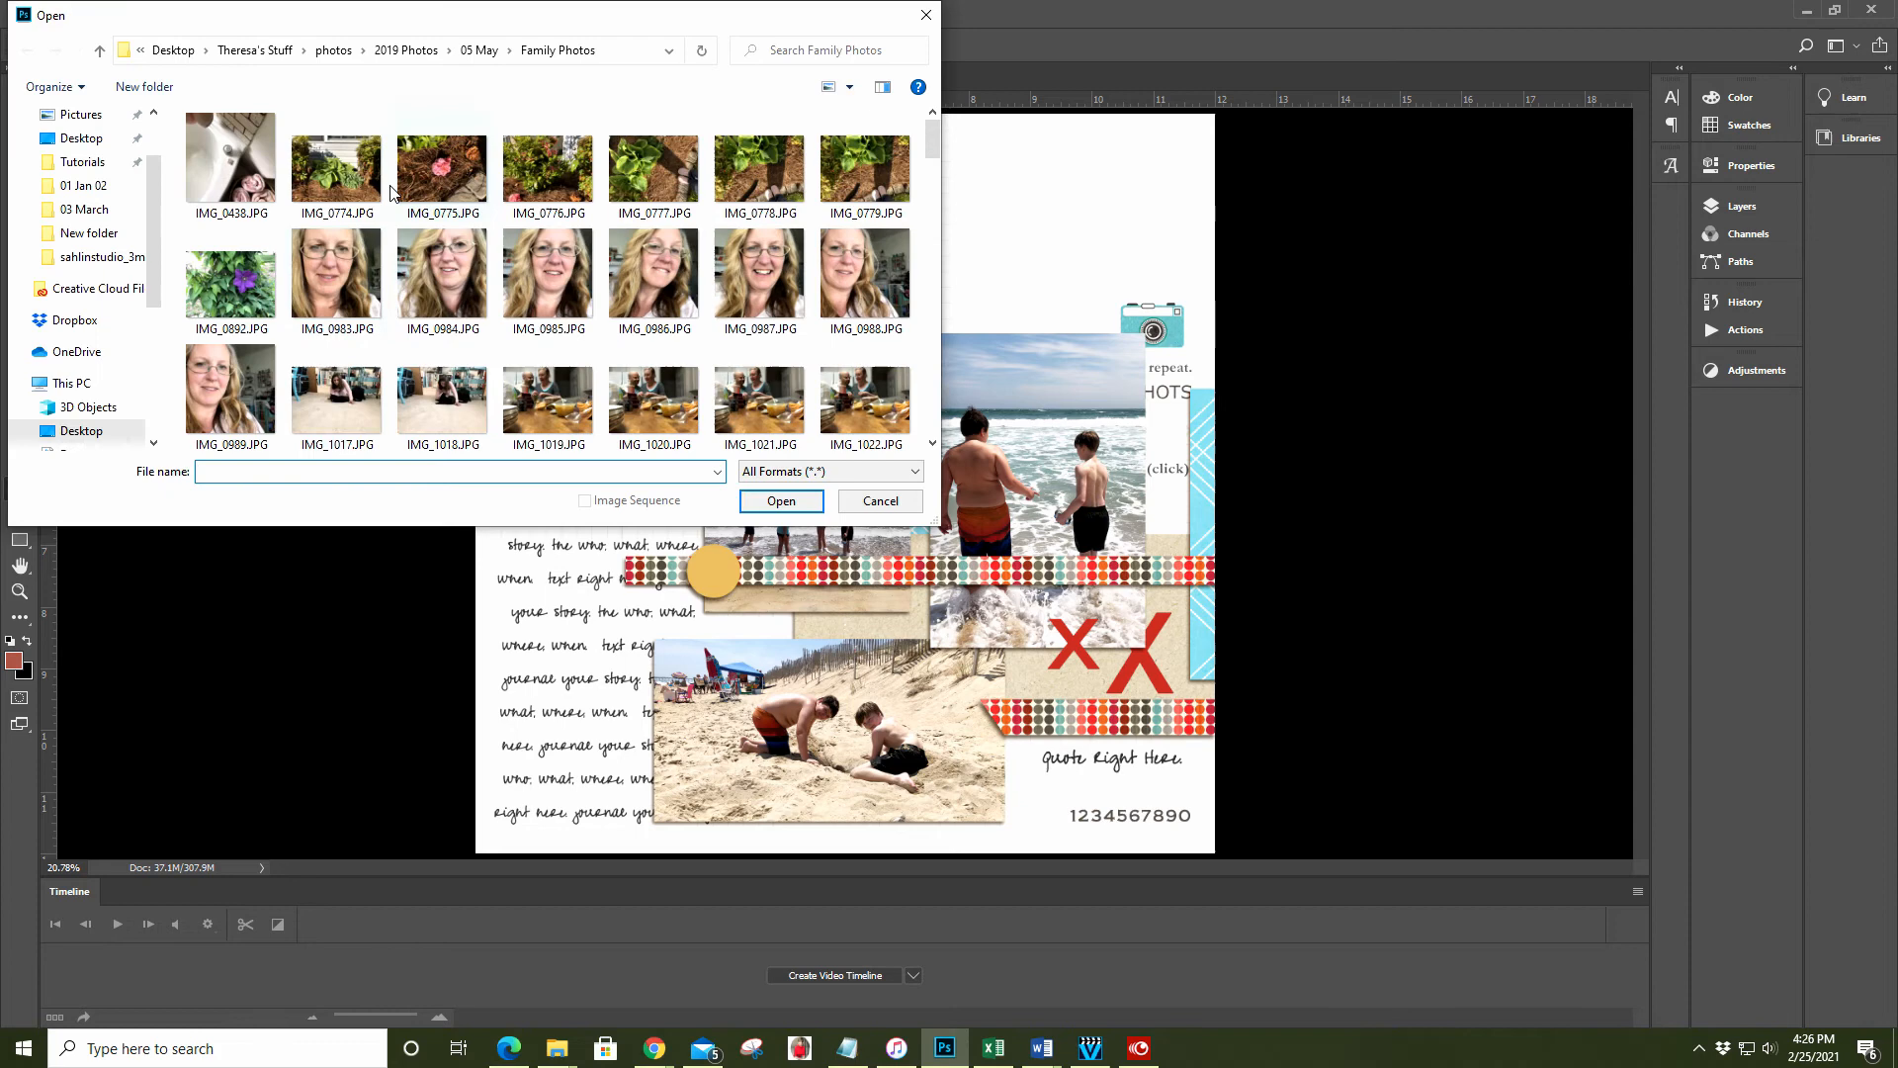
left_click(255, 50)
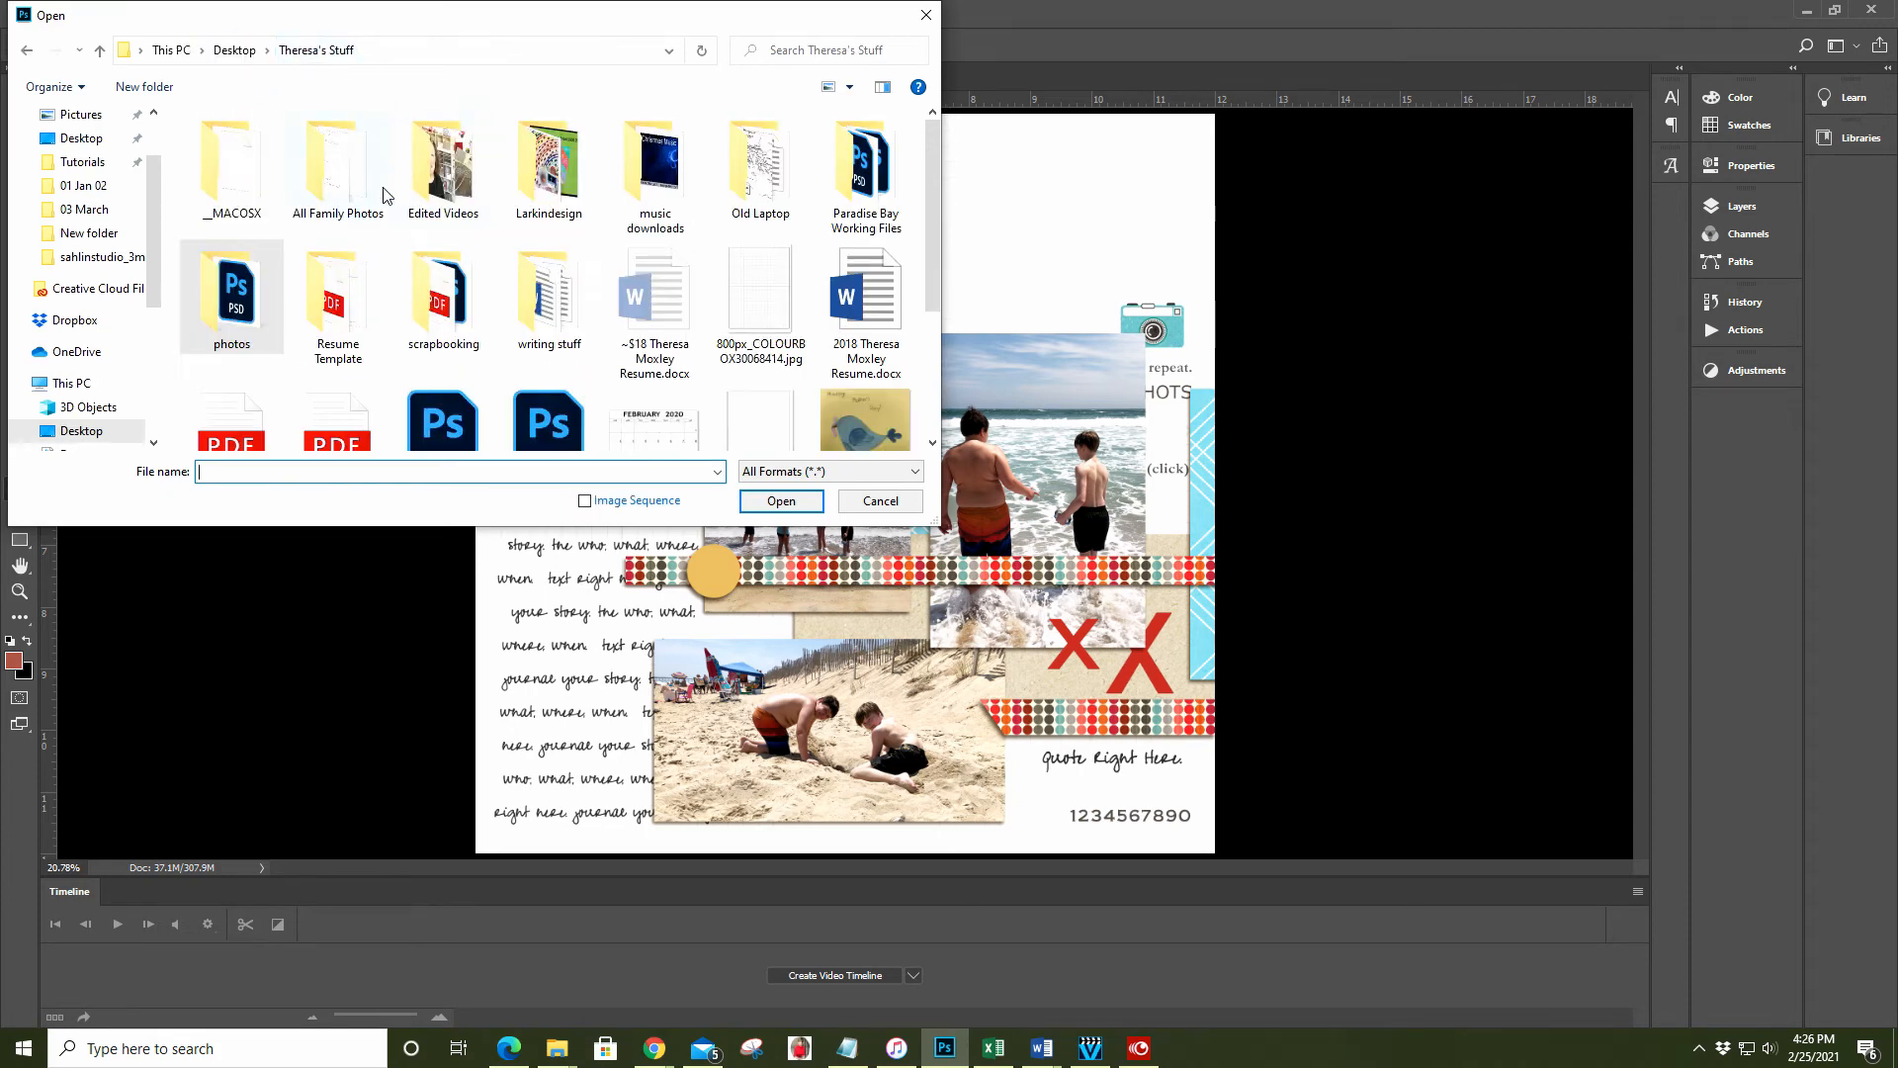
left_click(527, 174)
key("Return")
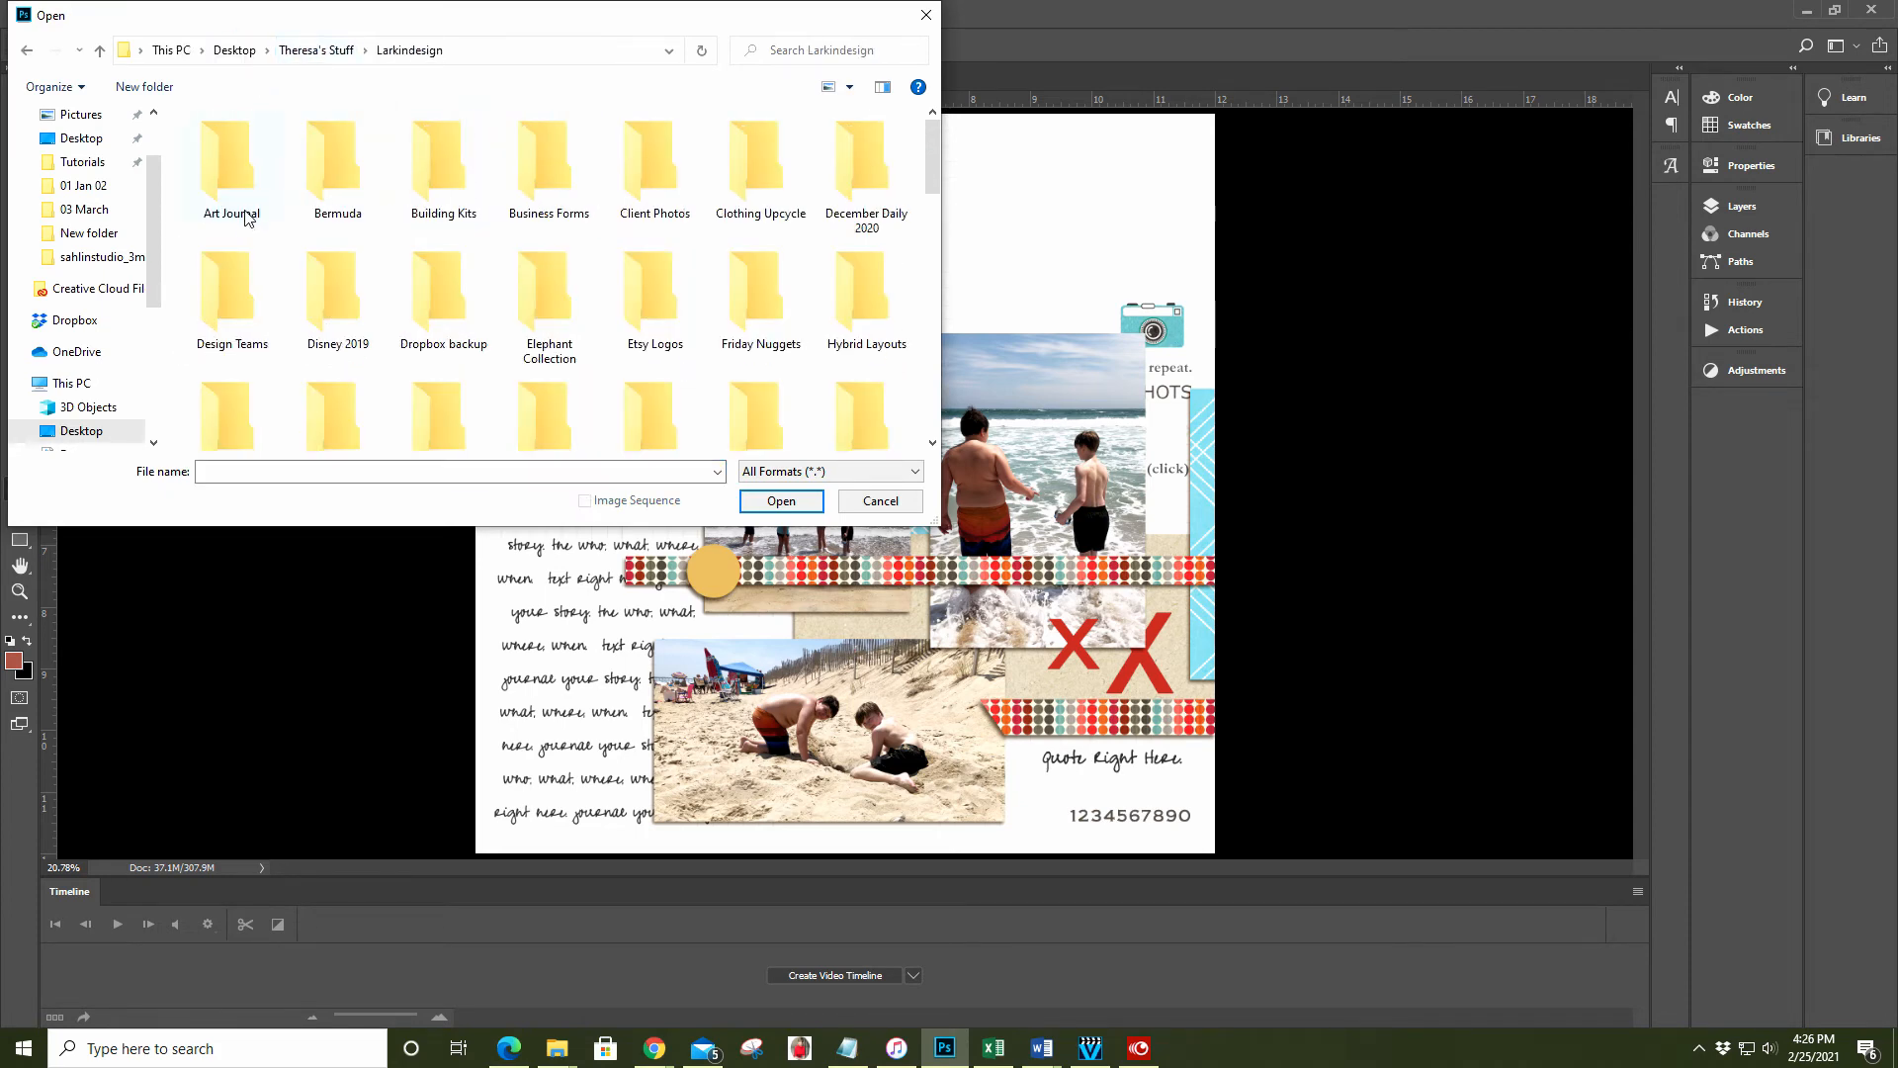
double_click(232, 292)
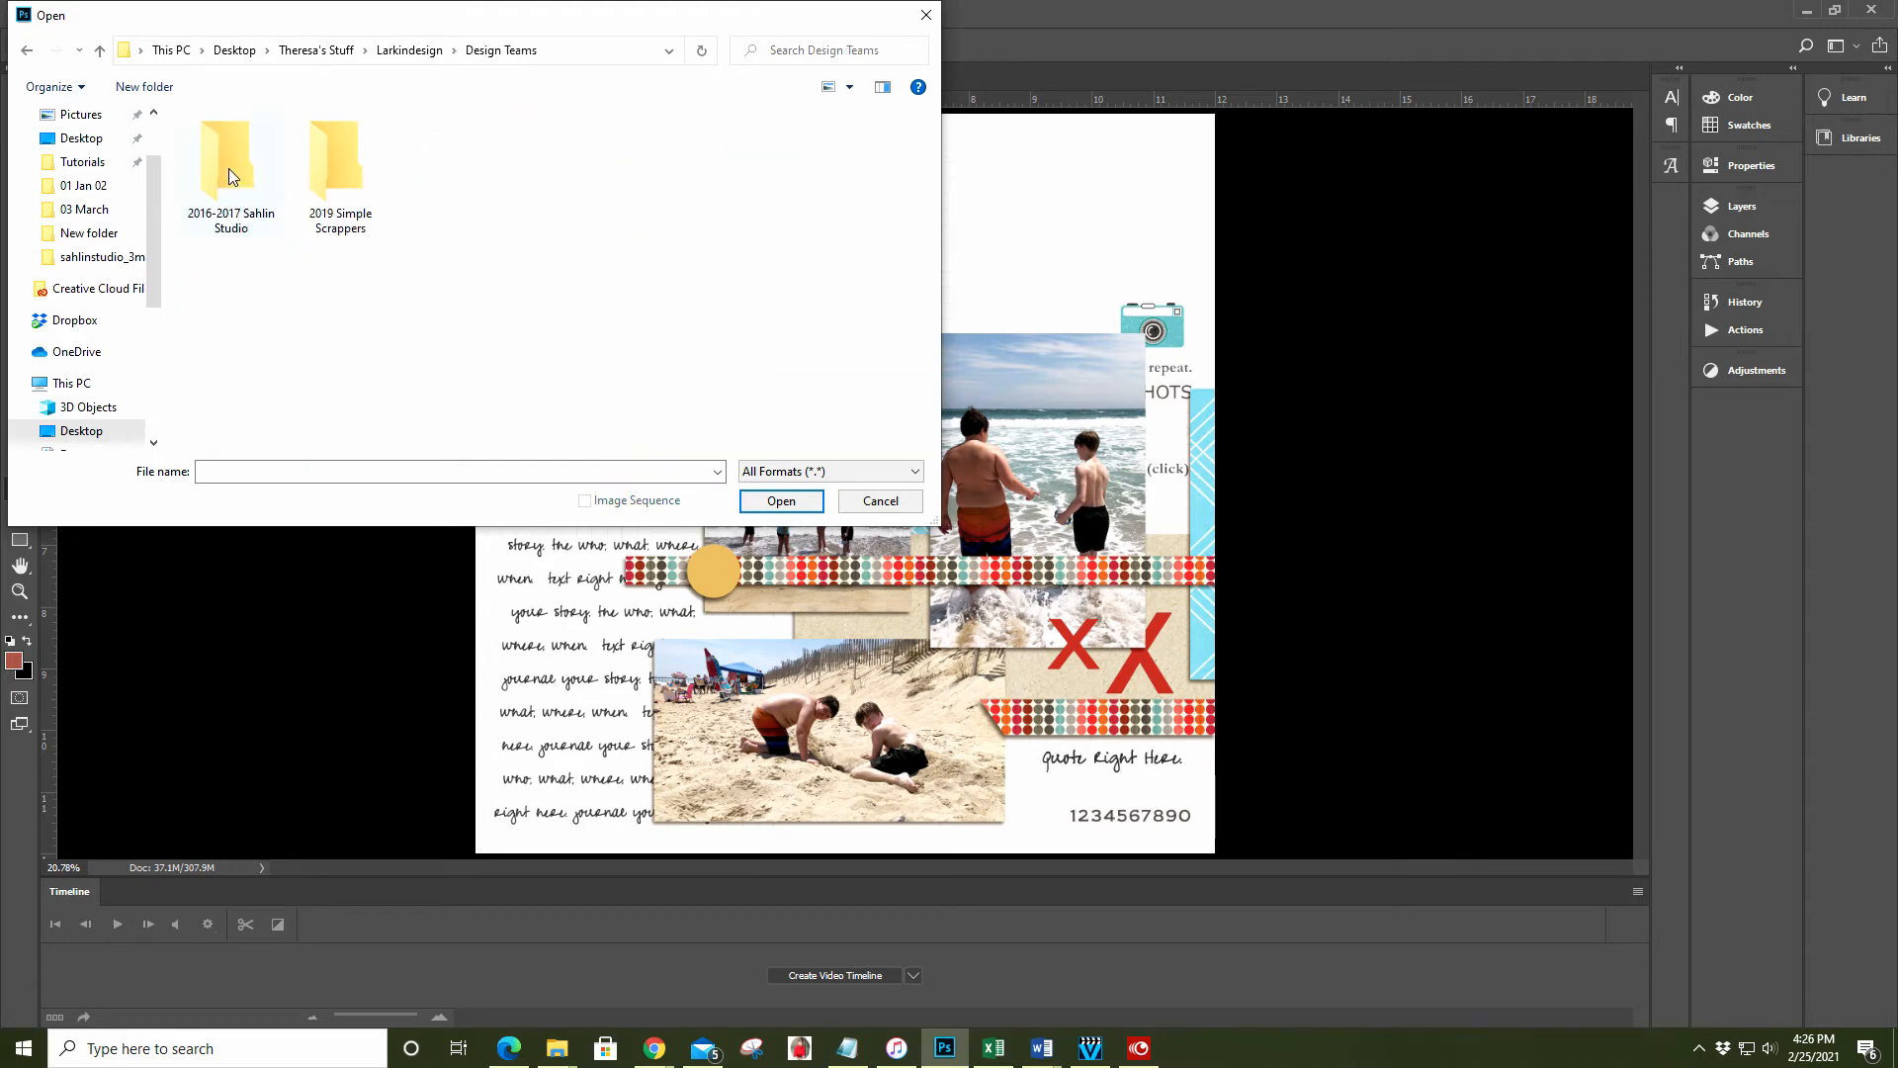
double_click(228, 173)
scroll(353, 293, "down", 1)
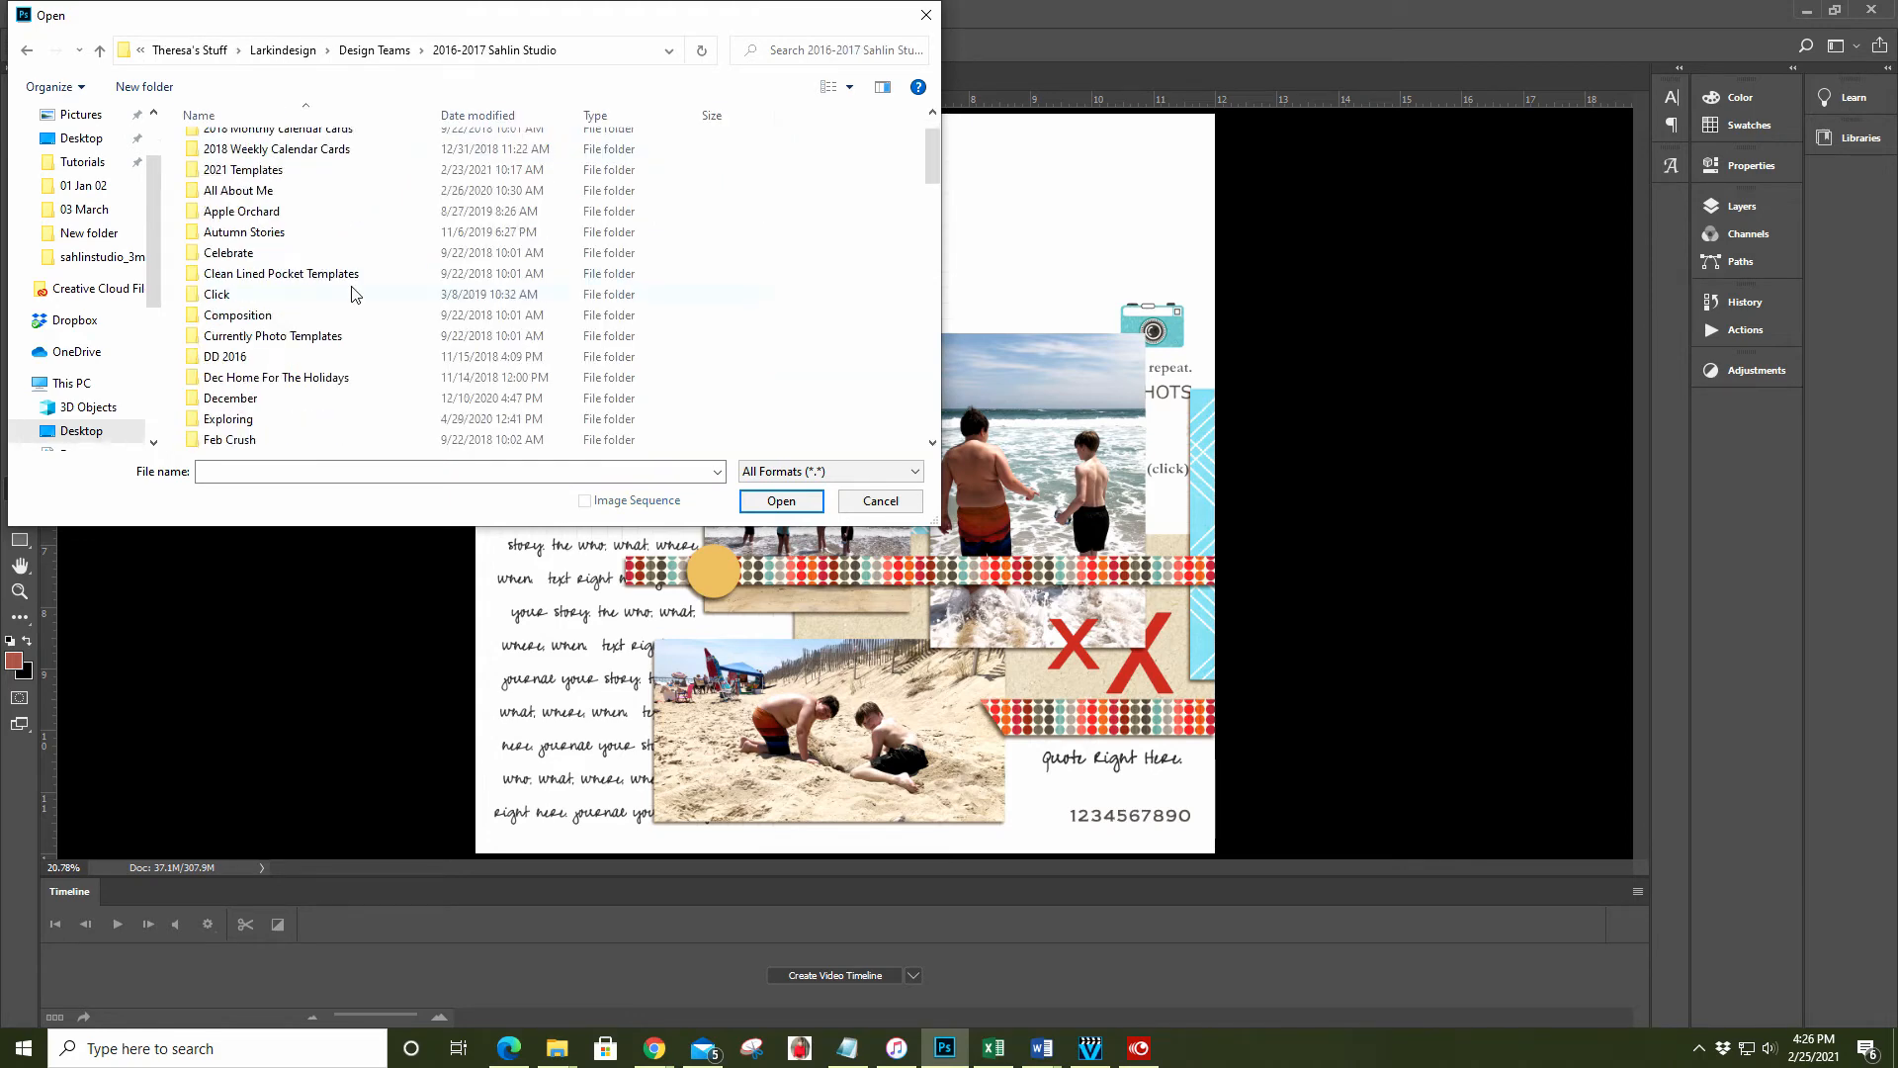
scroll(353, 293, "down", 2)
double_click(242, 358)
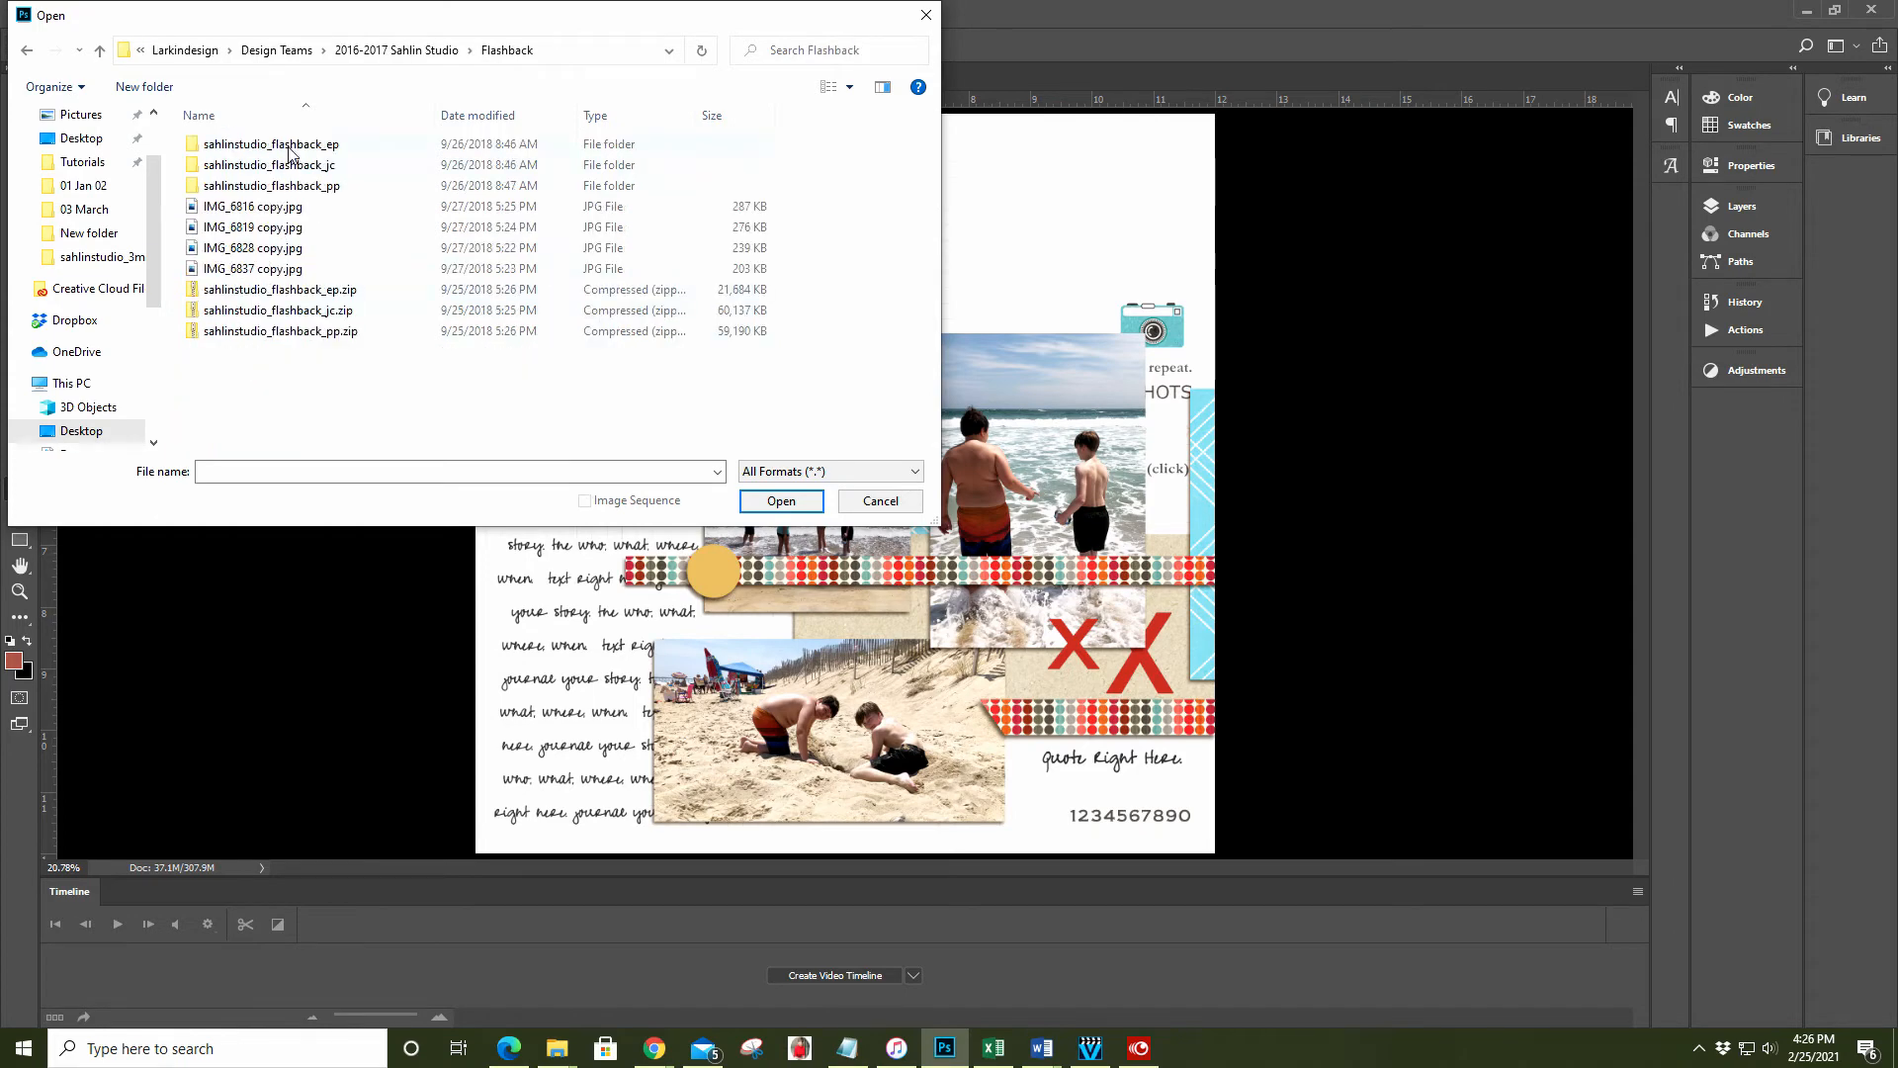
double_click(290, 152)
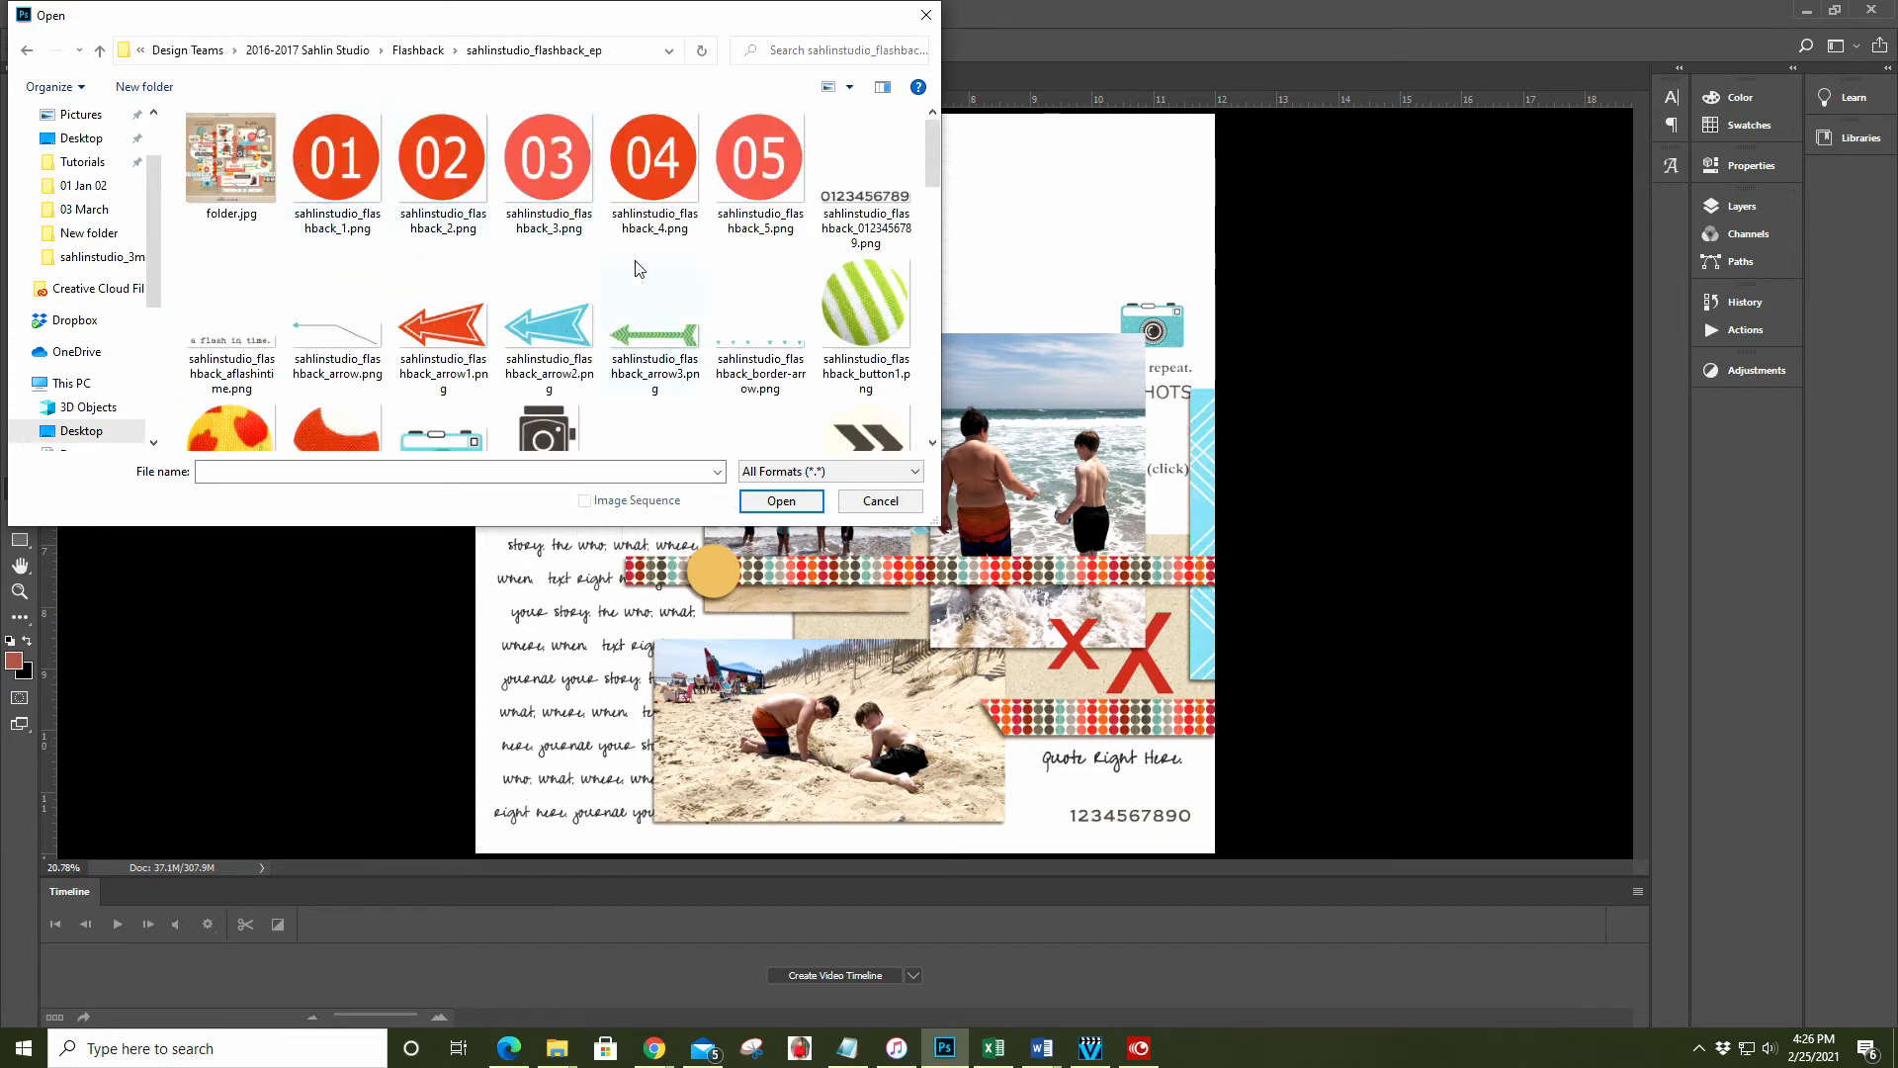
Open sahlinstudio_flashback_camera2.png and sahlinstudio_flashback_label-green.png together from the Flashback elements folder
scroll(638, 272, "down", 1)
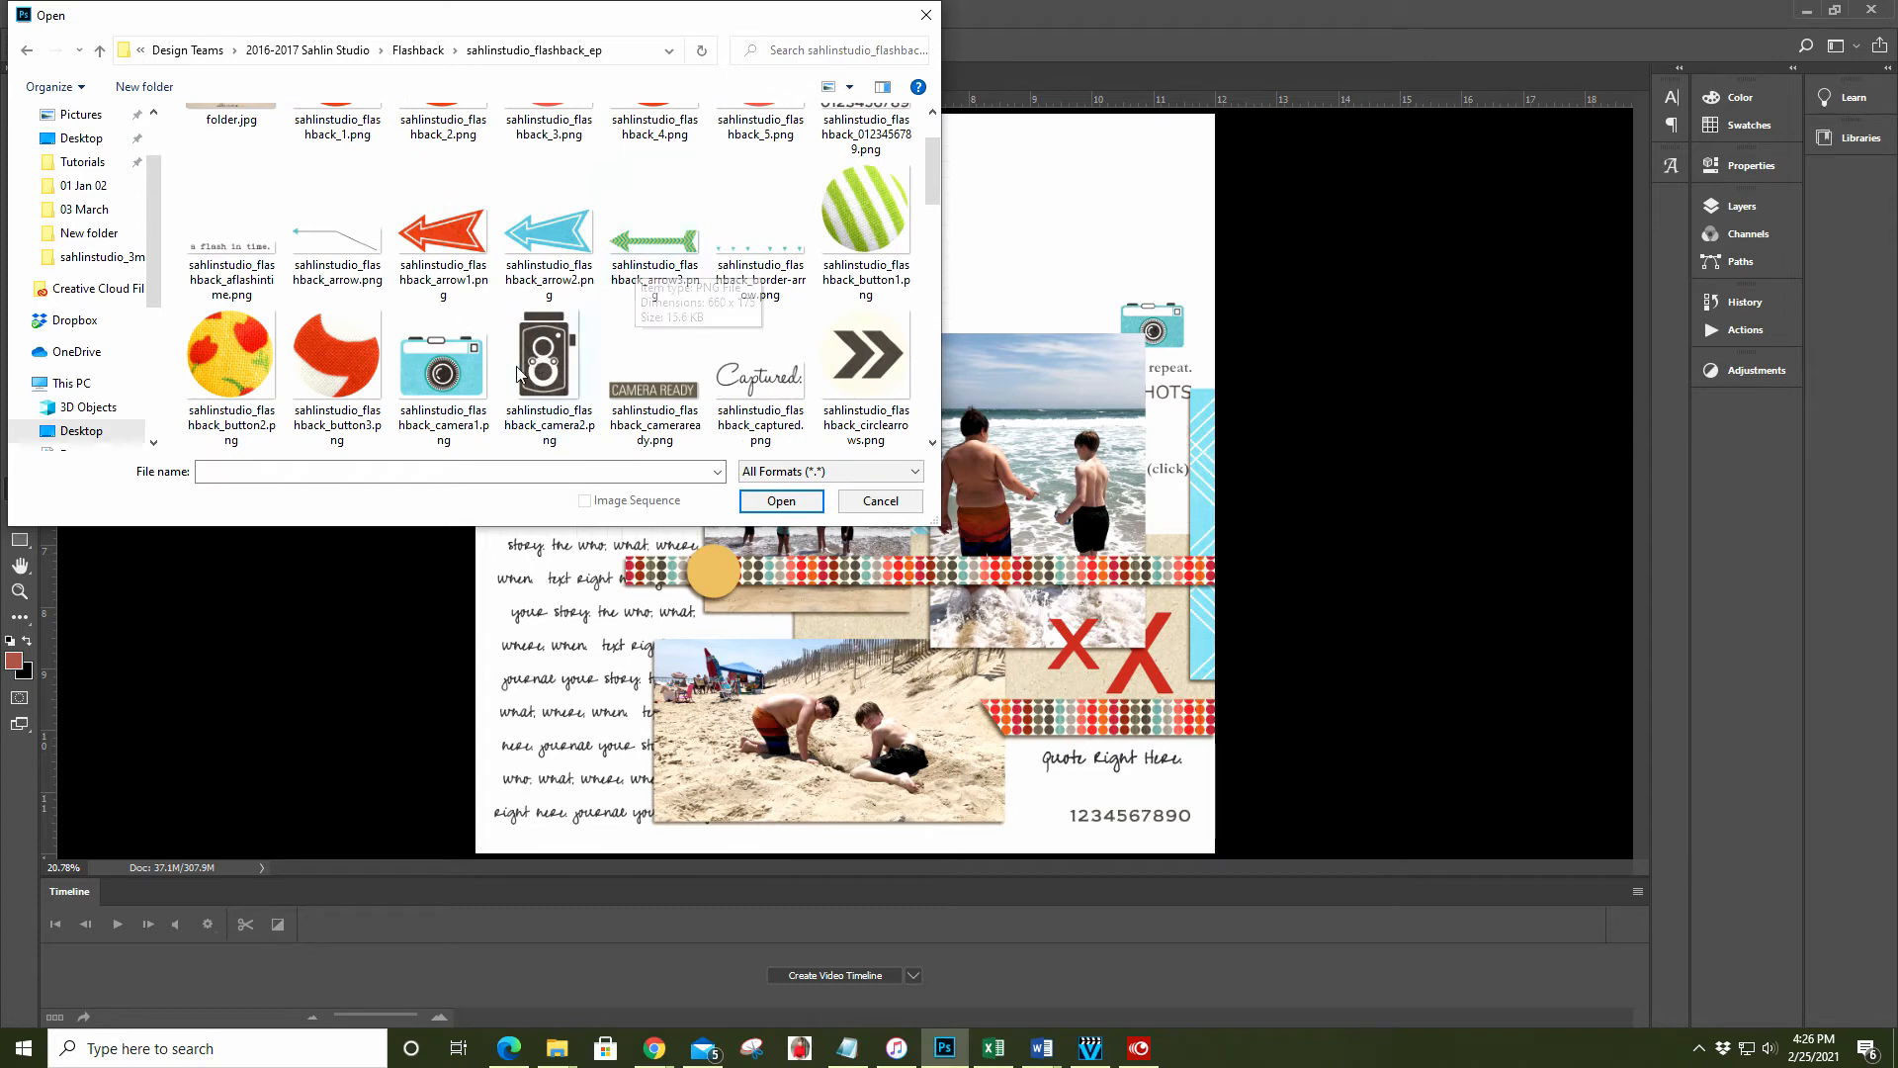
left_click(568, 353)
scroll(803, 265, "down", 1)
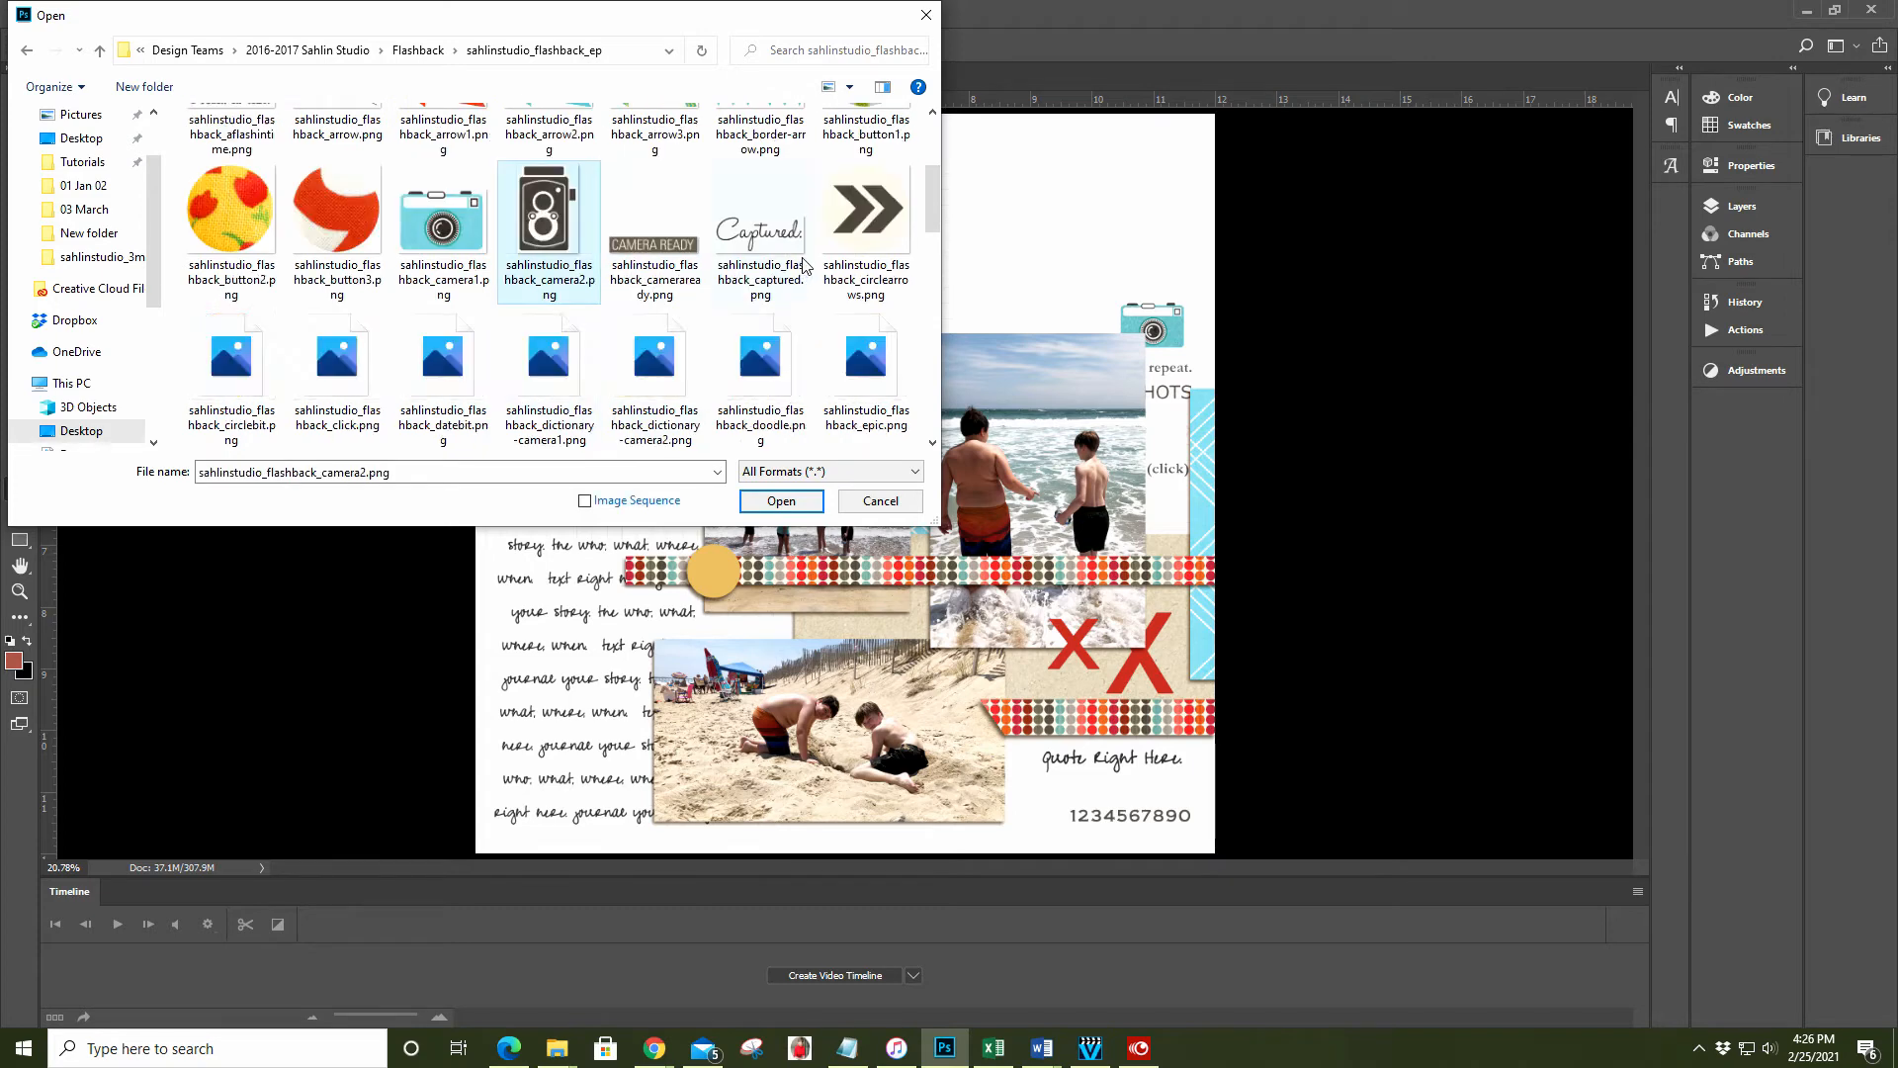
scroll(804, 262, "down", 1)
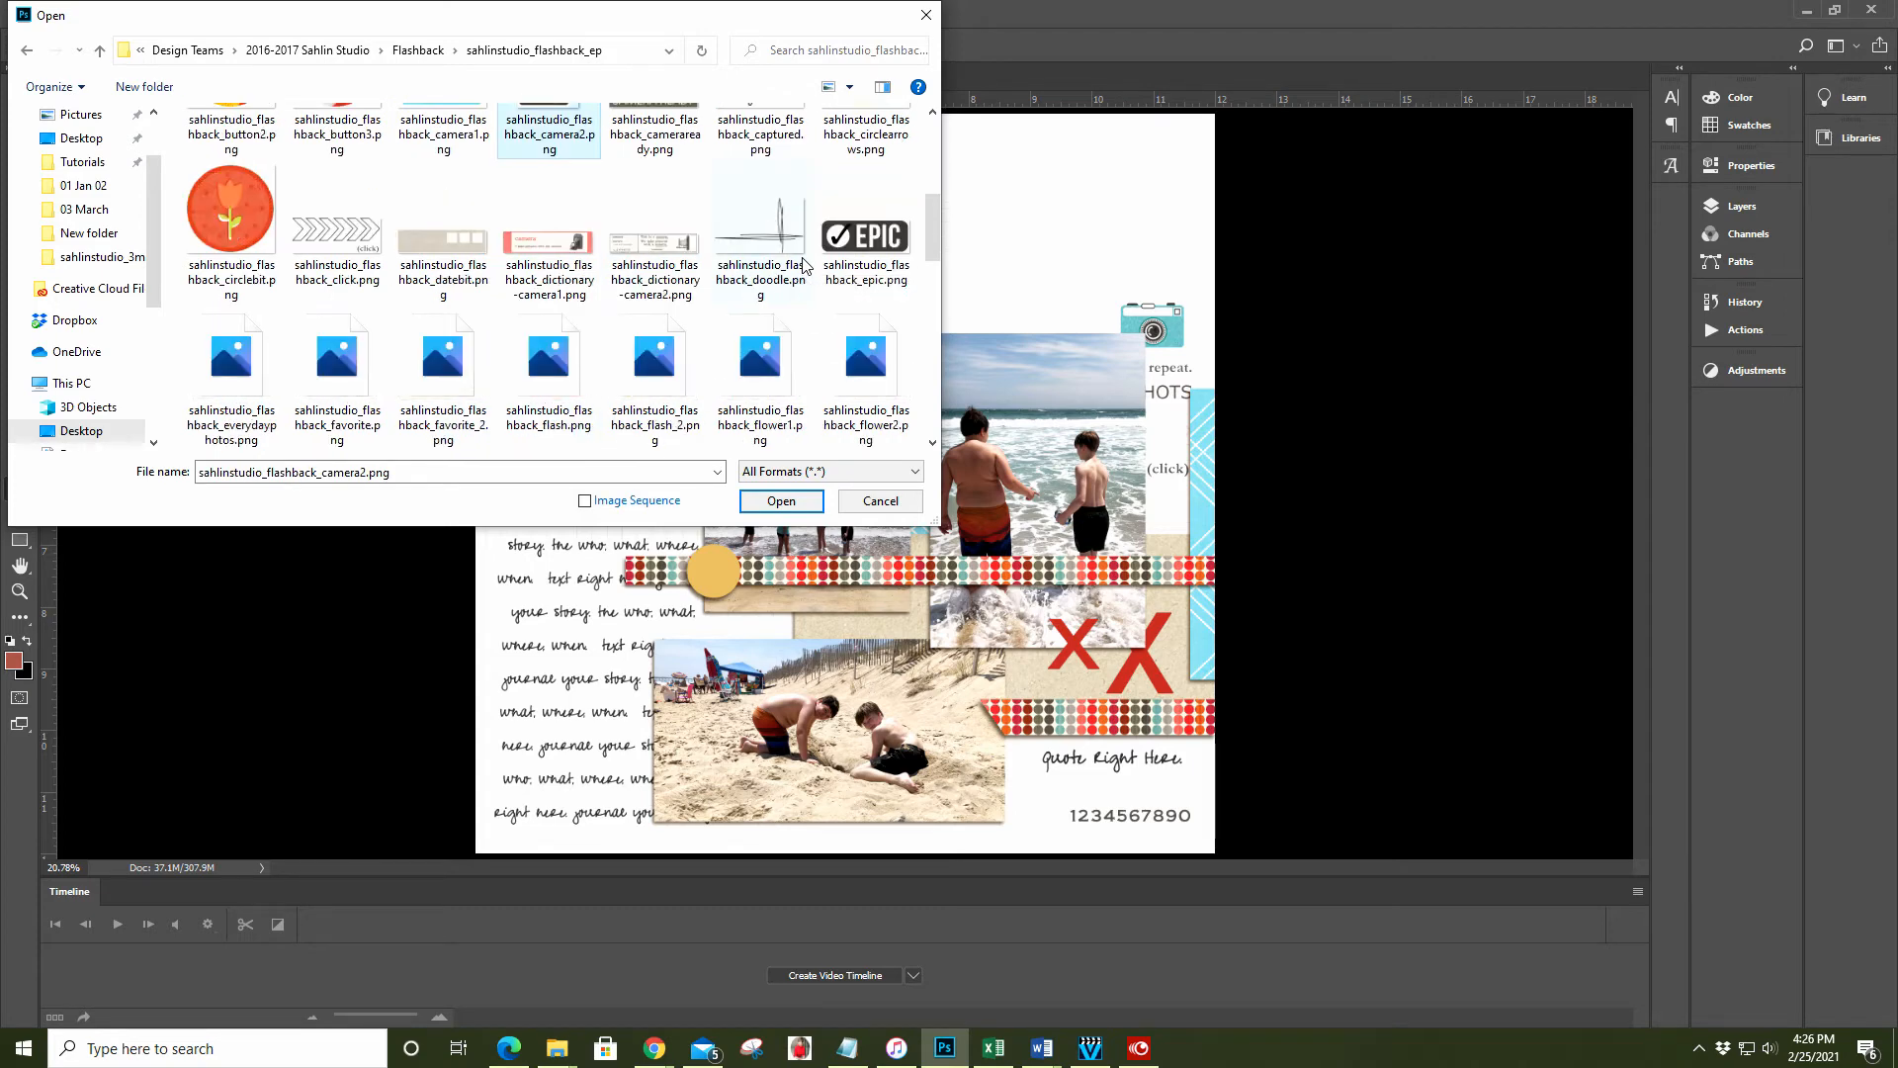
scroll(806, 255, "down", 1)
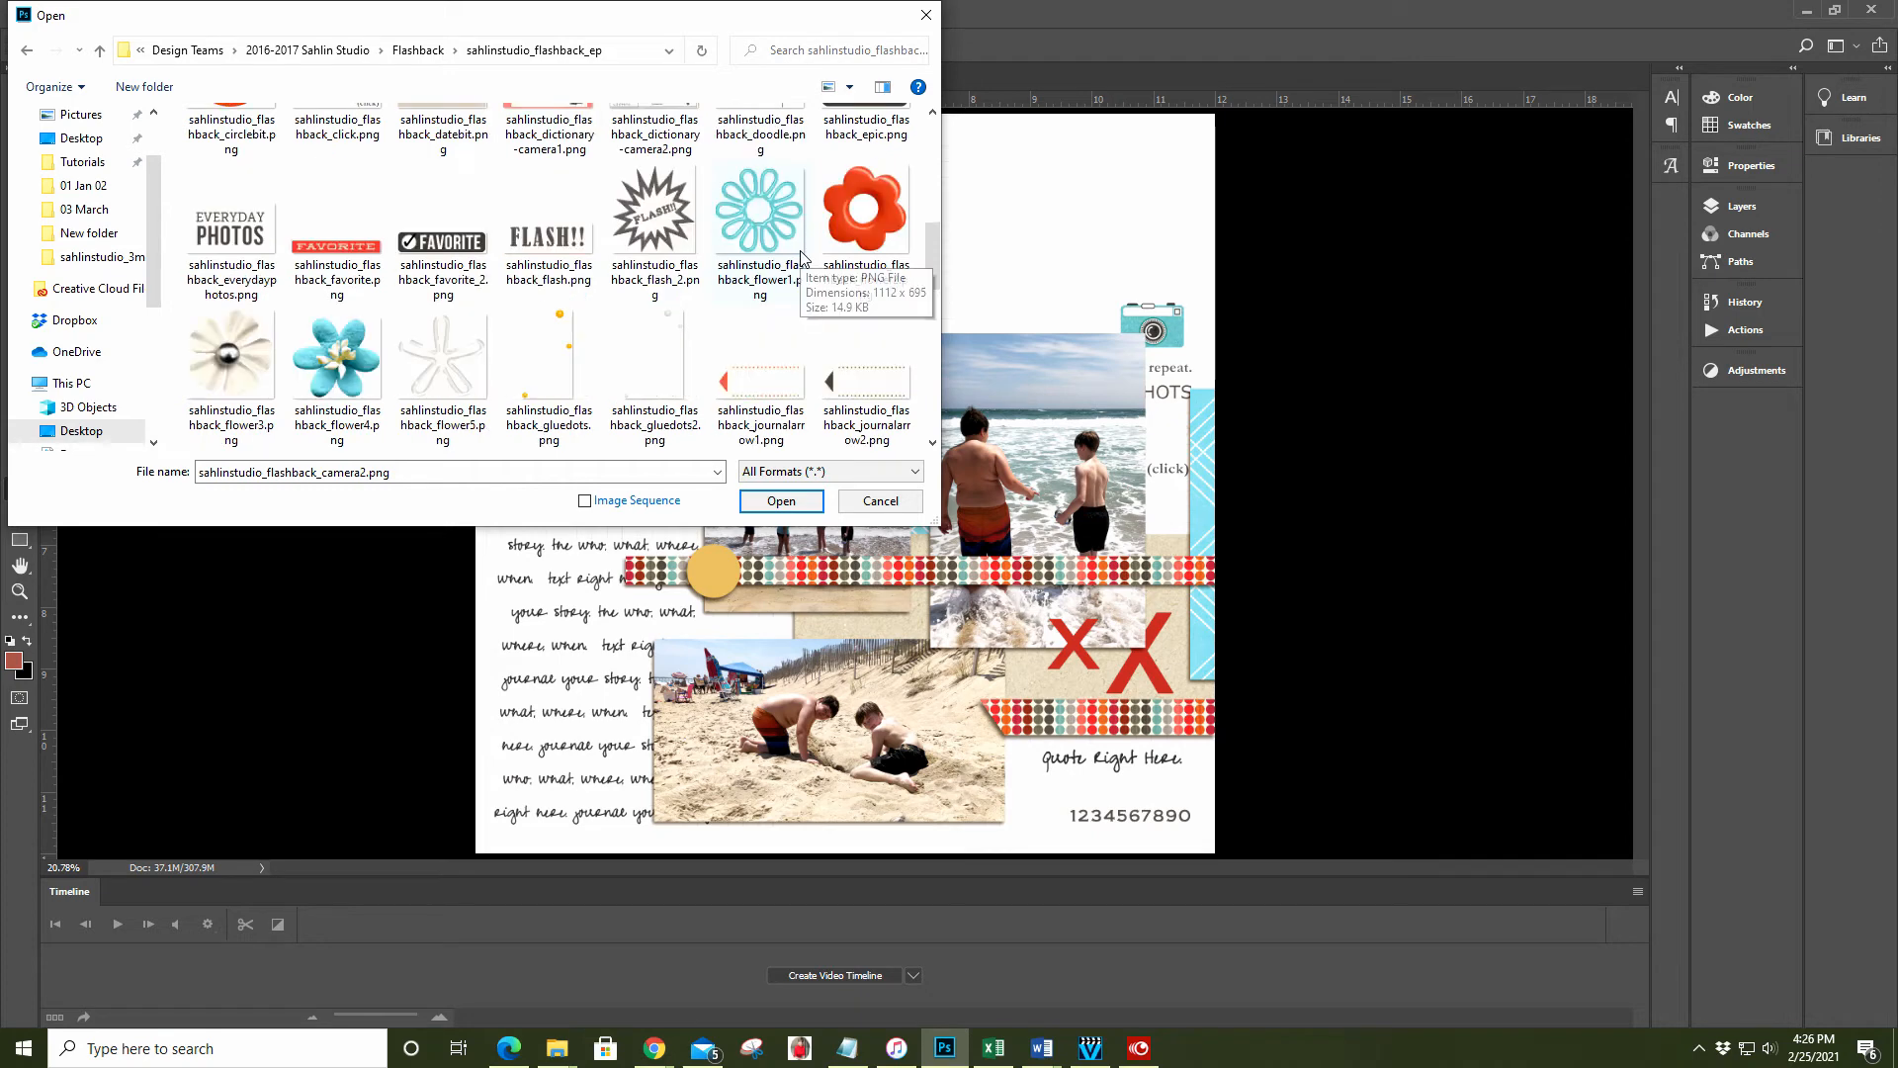
scroll(802, 257, "down", 1)
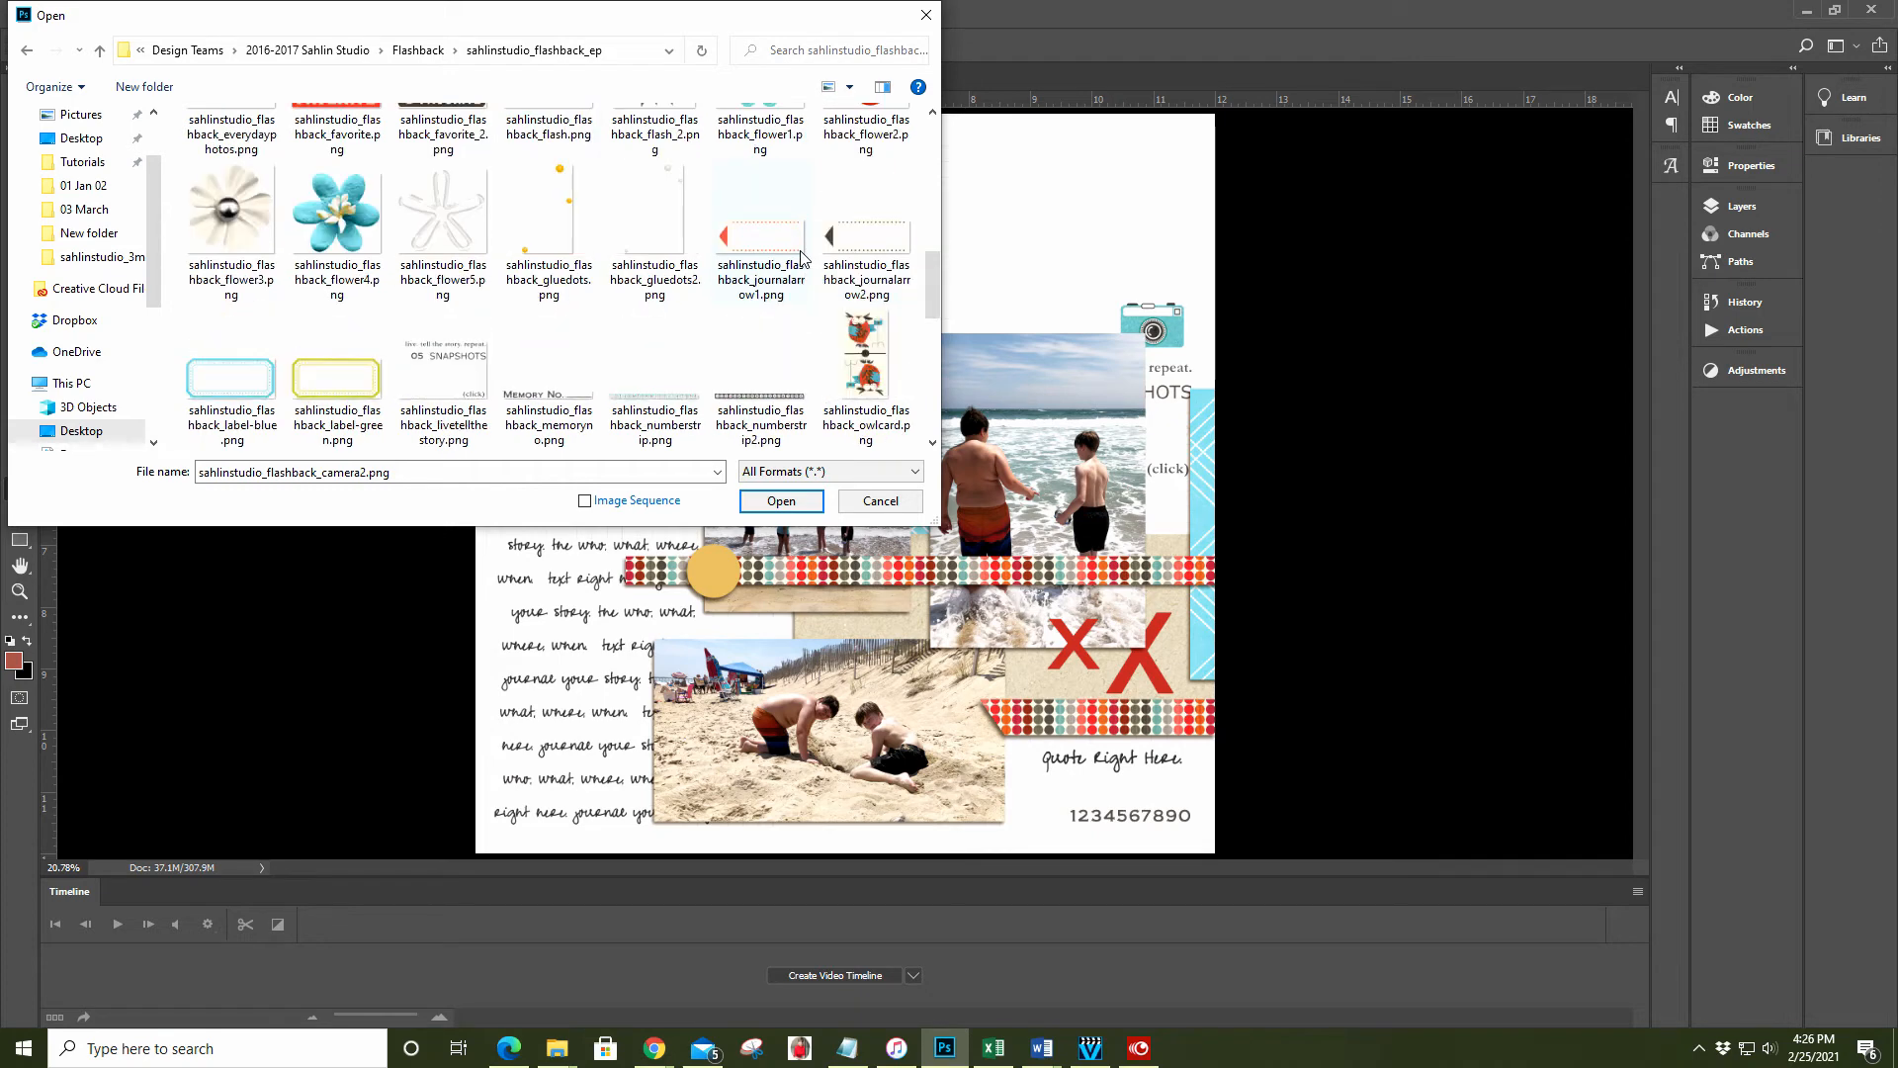
scroll(802, 259, "down", 1)
left_click(358, 267, "ctrl")
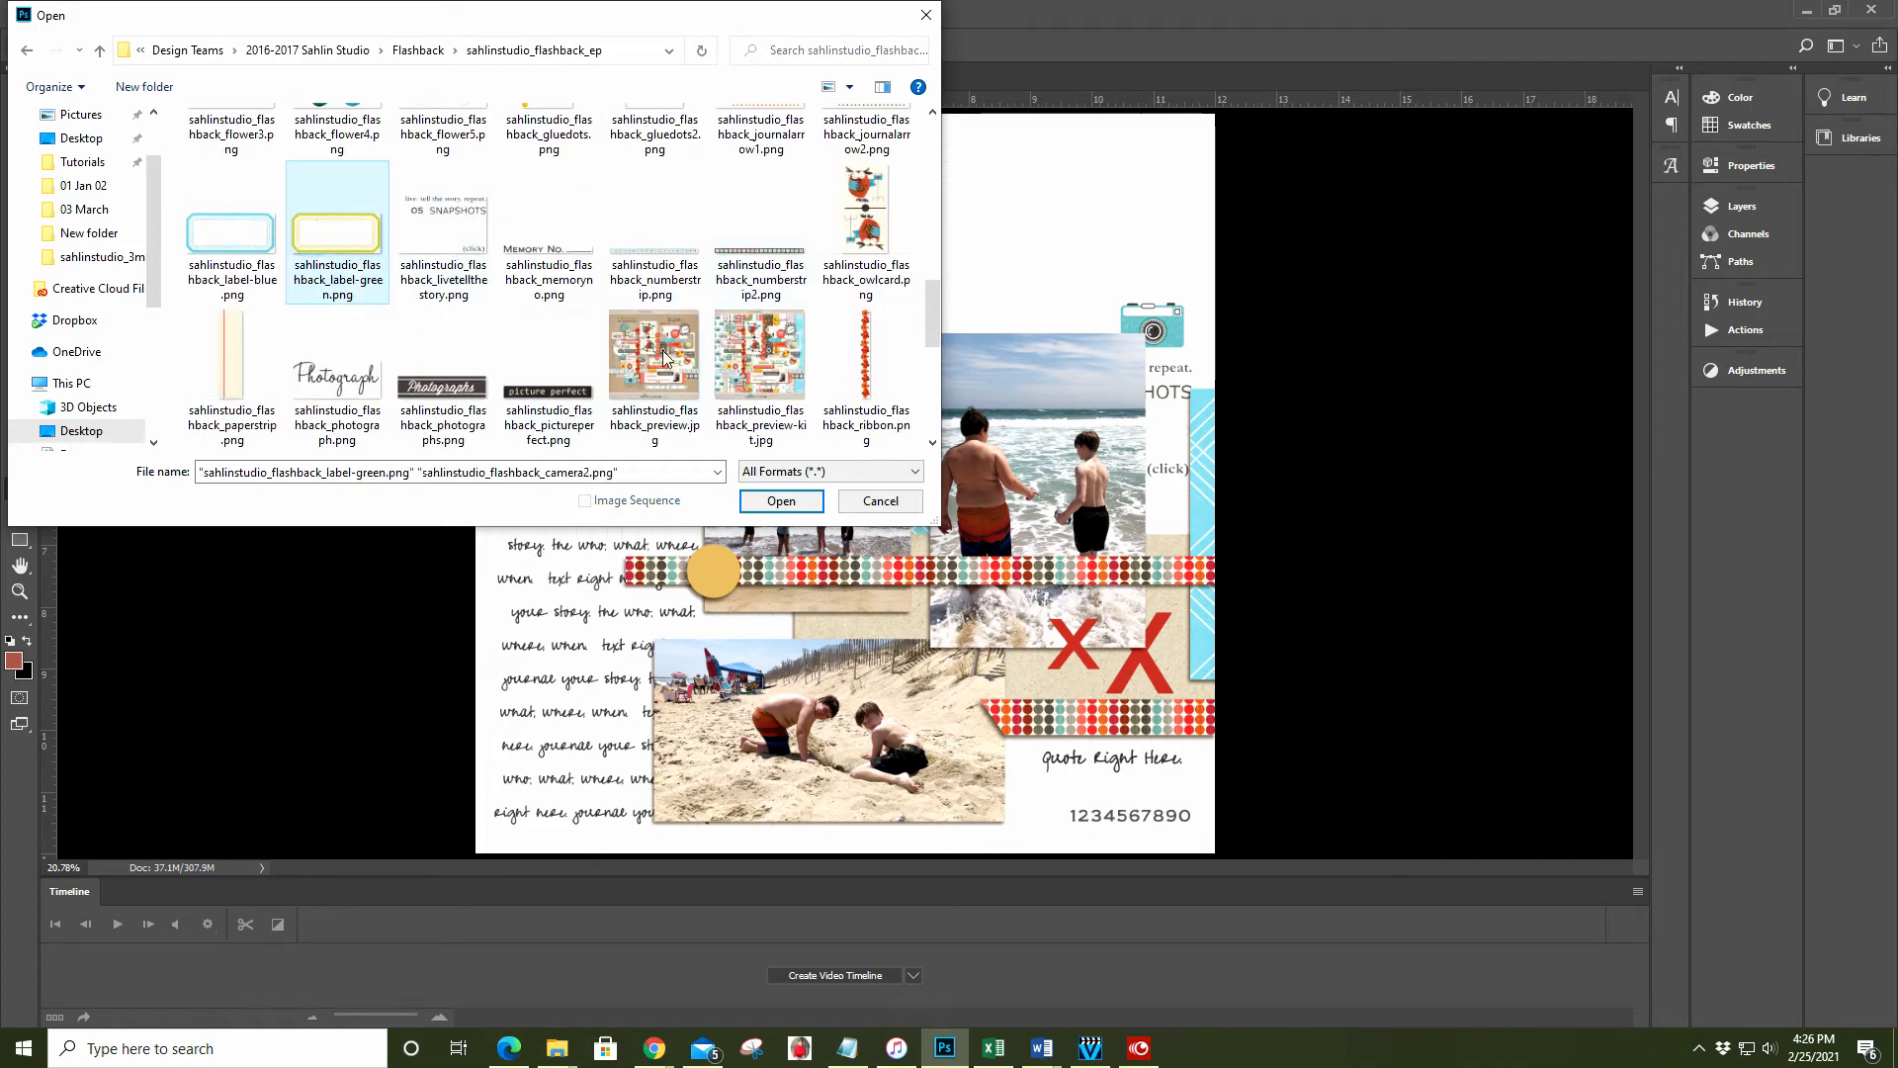
left_click(780, 501)
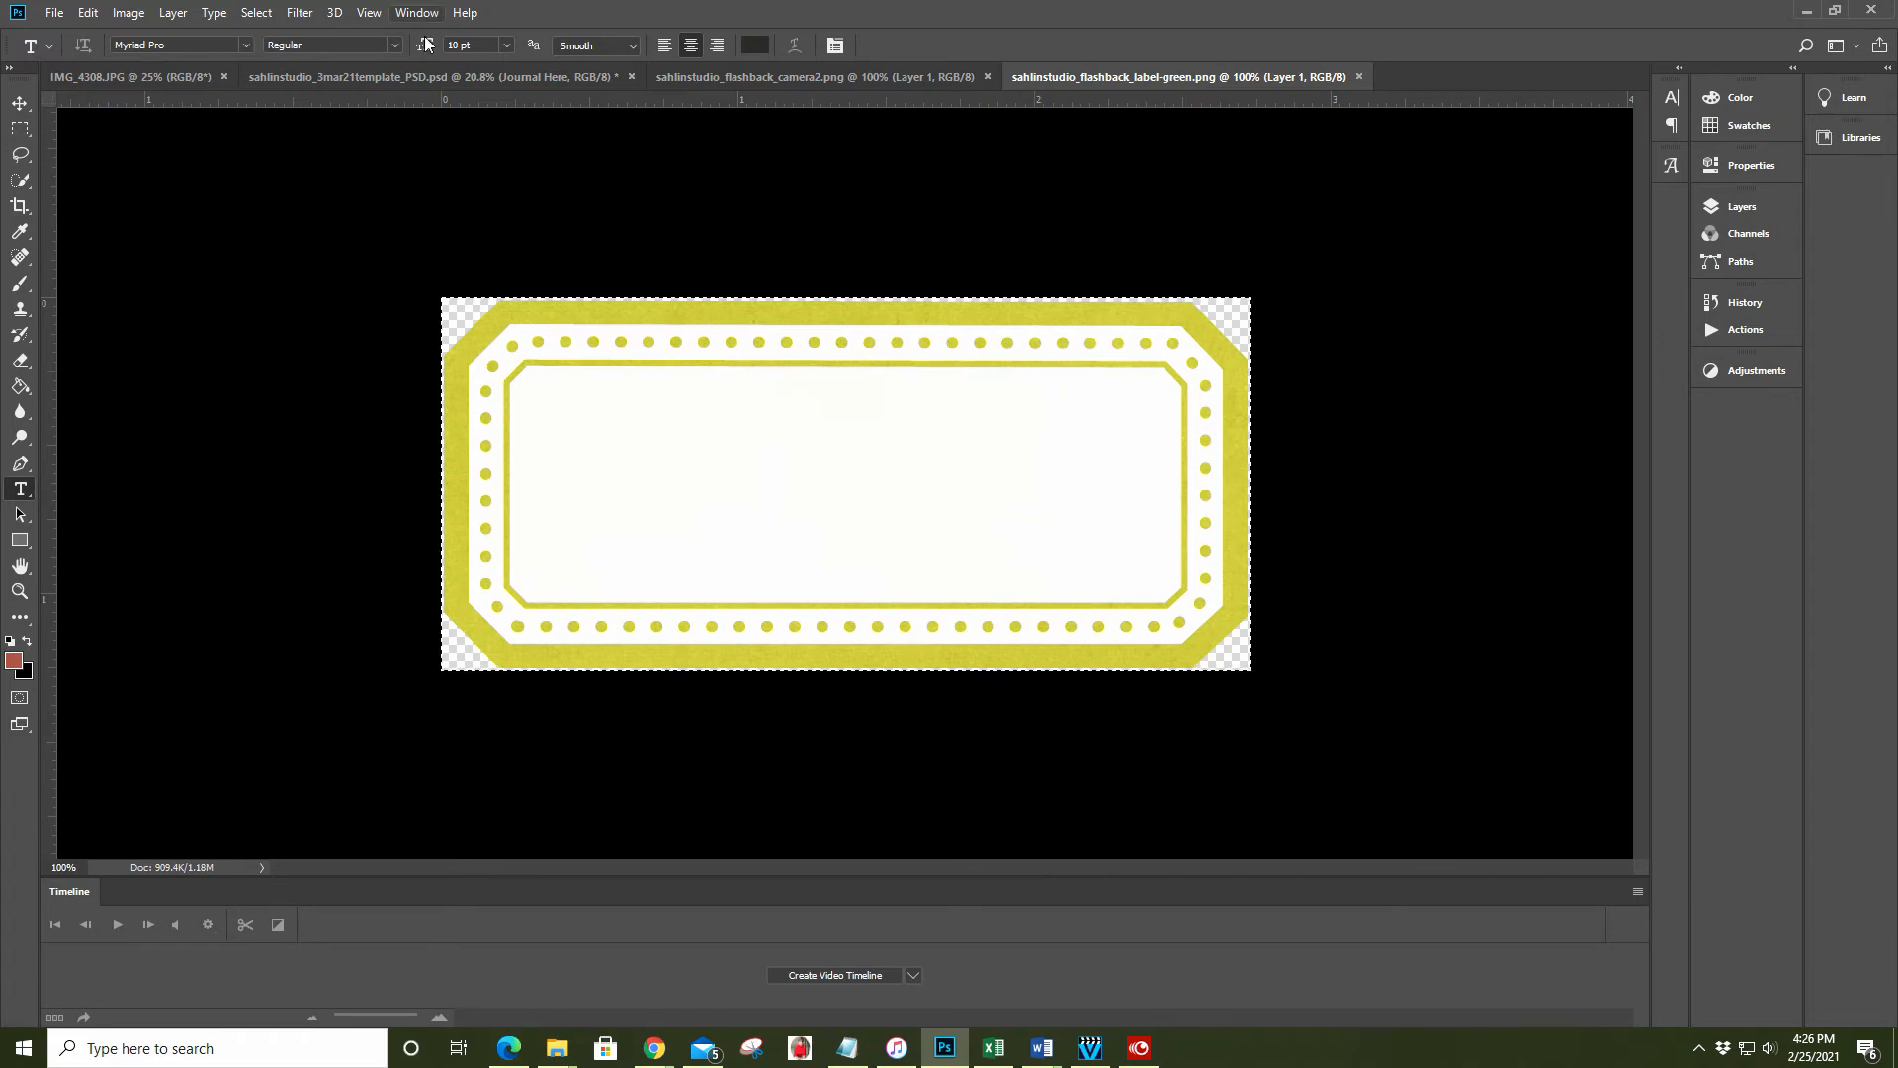
Copy the green label into the scrapbook template directly above the upper DELETE - Elements layer
left_click(401, 77)
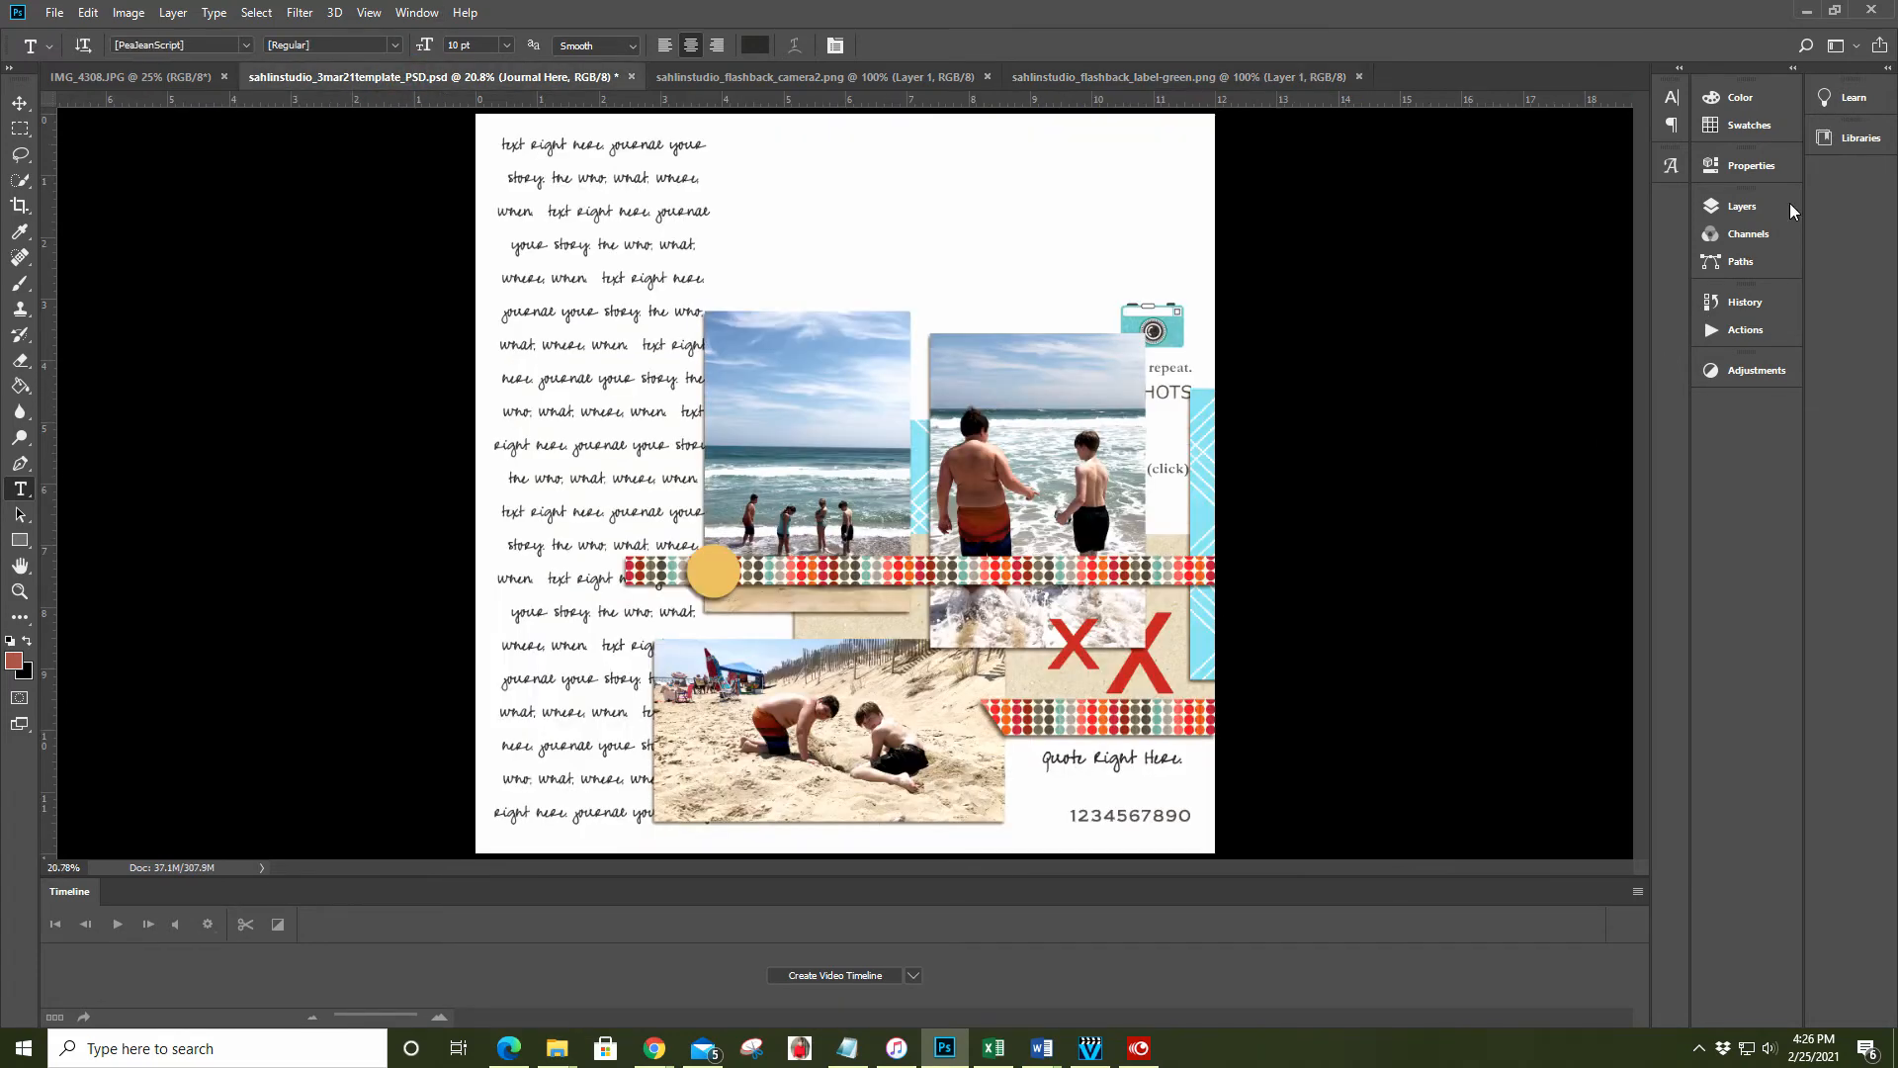
left_click(1742, 206)
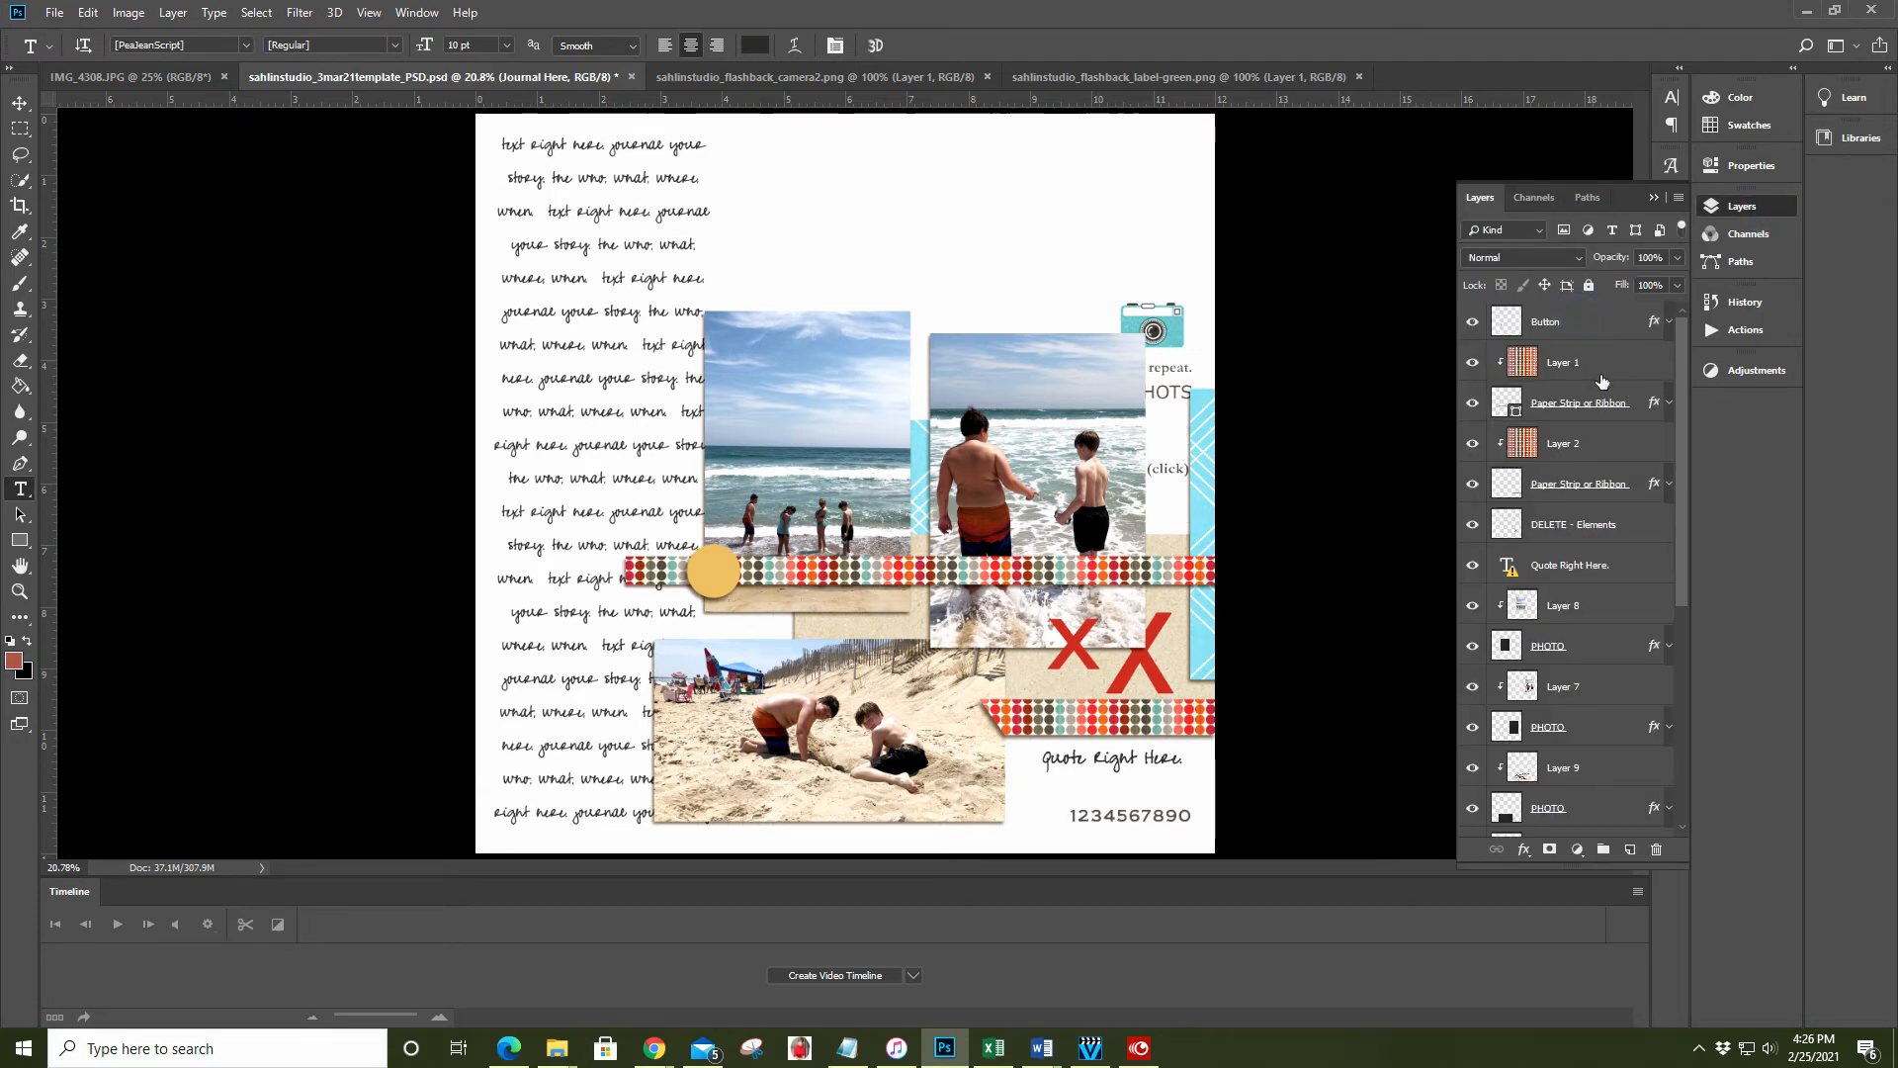
left_click(1582, 321)
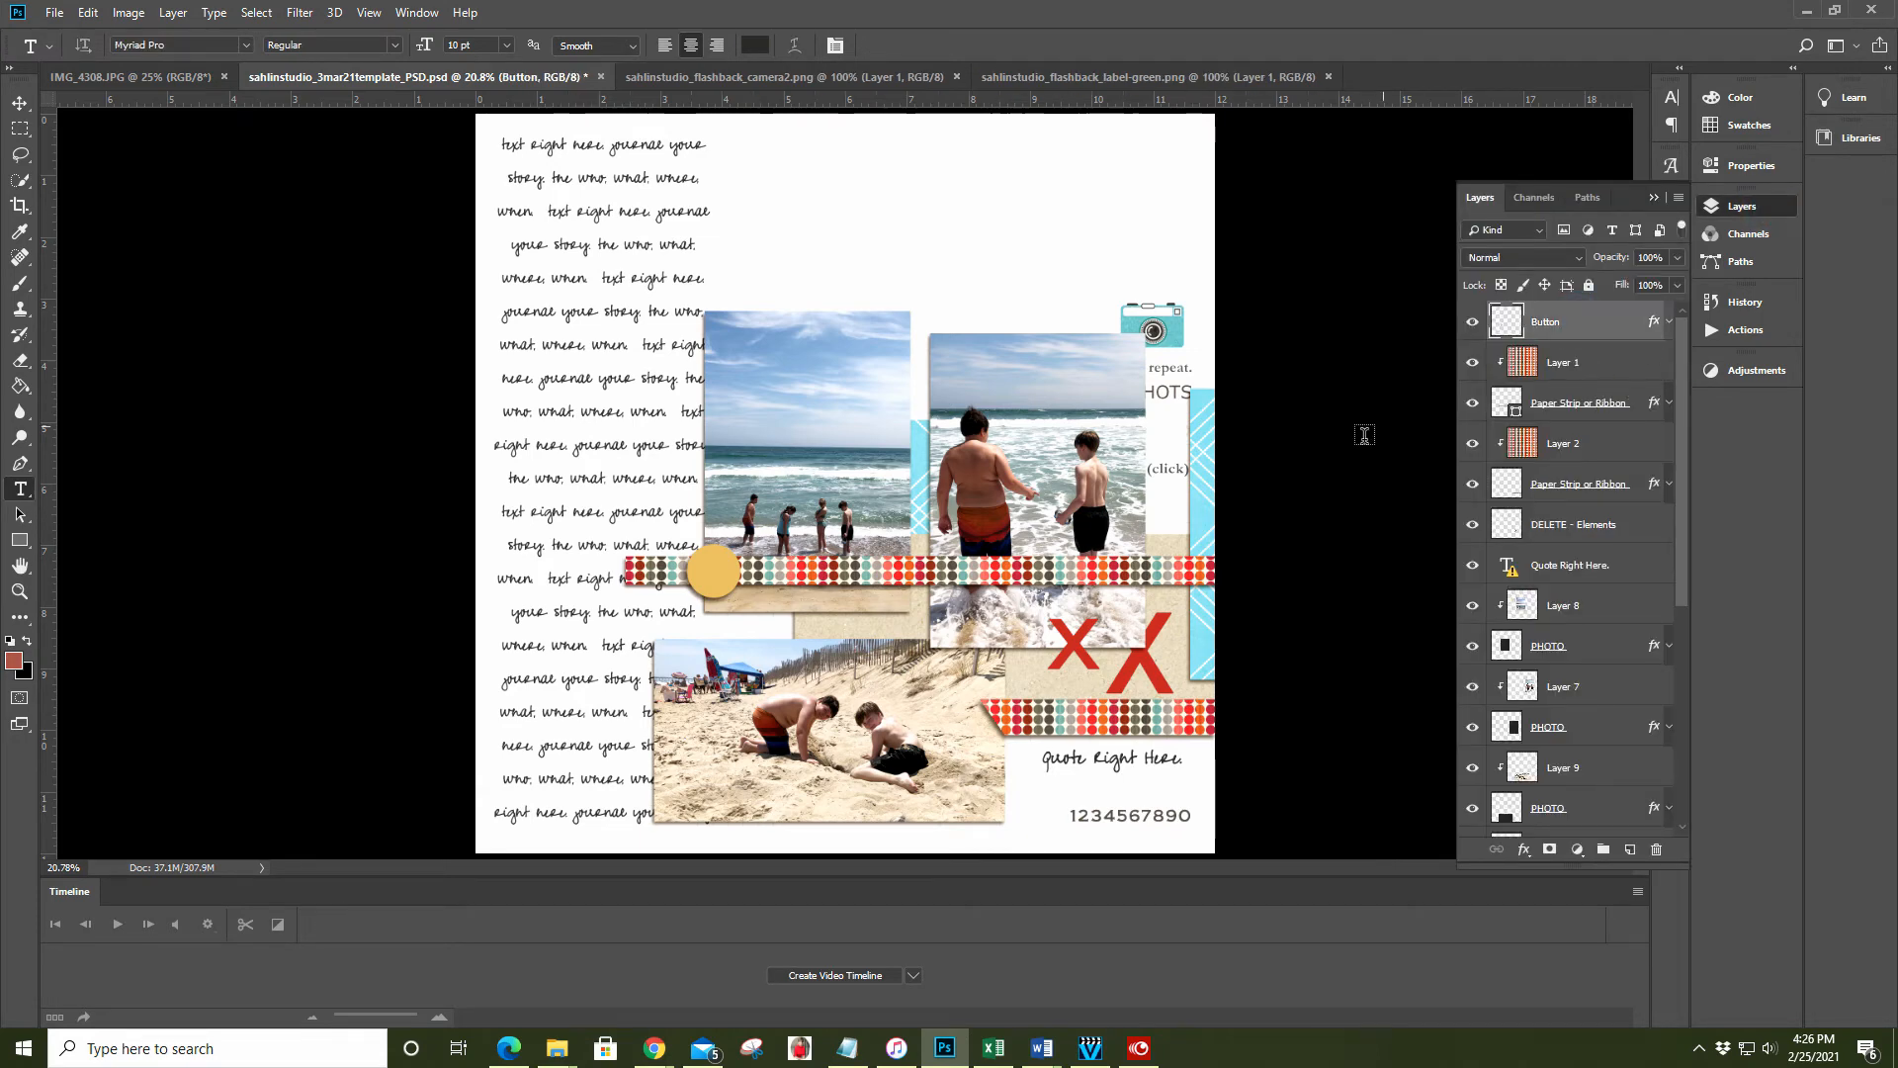
left_click(20, 103)
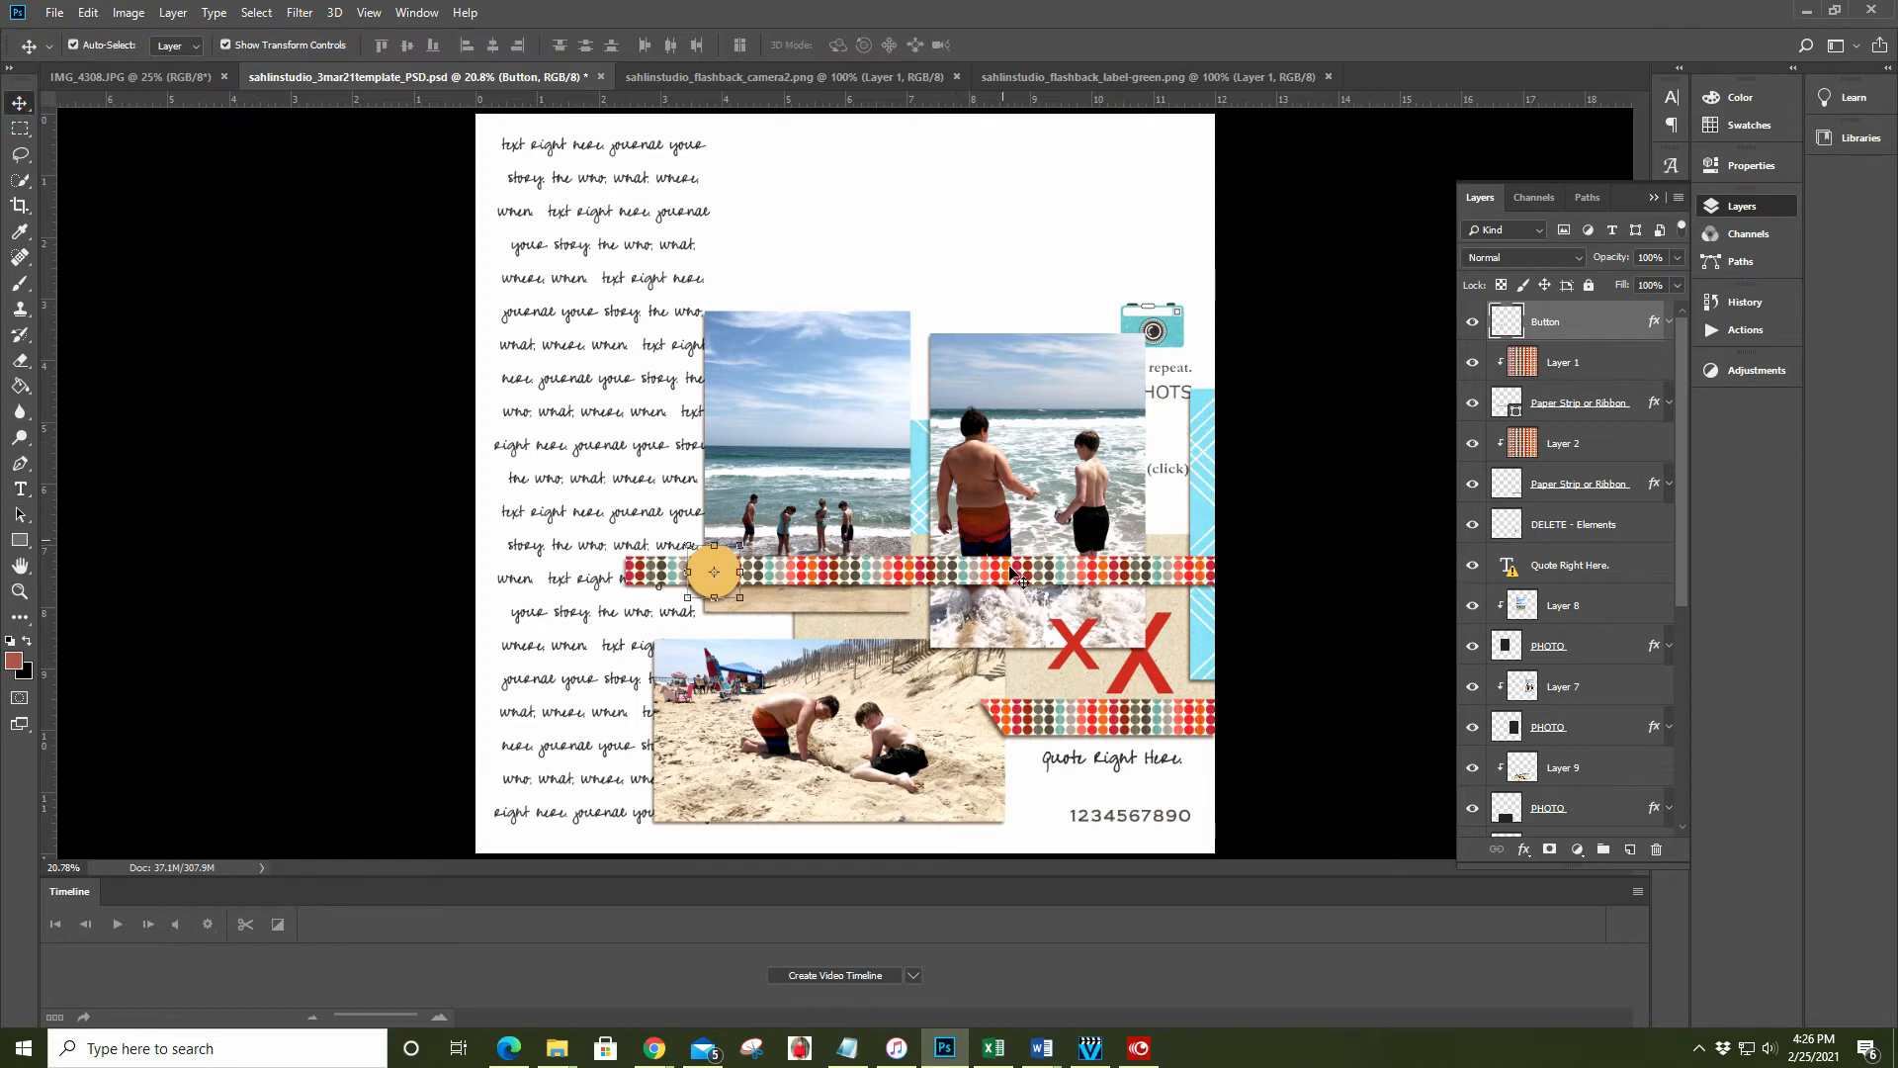
left_click(1120, 730)
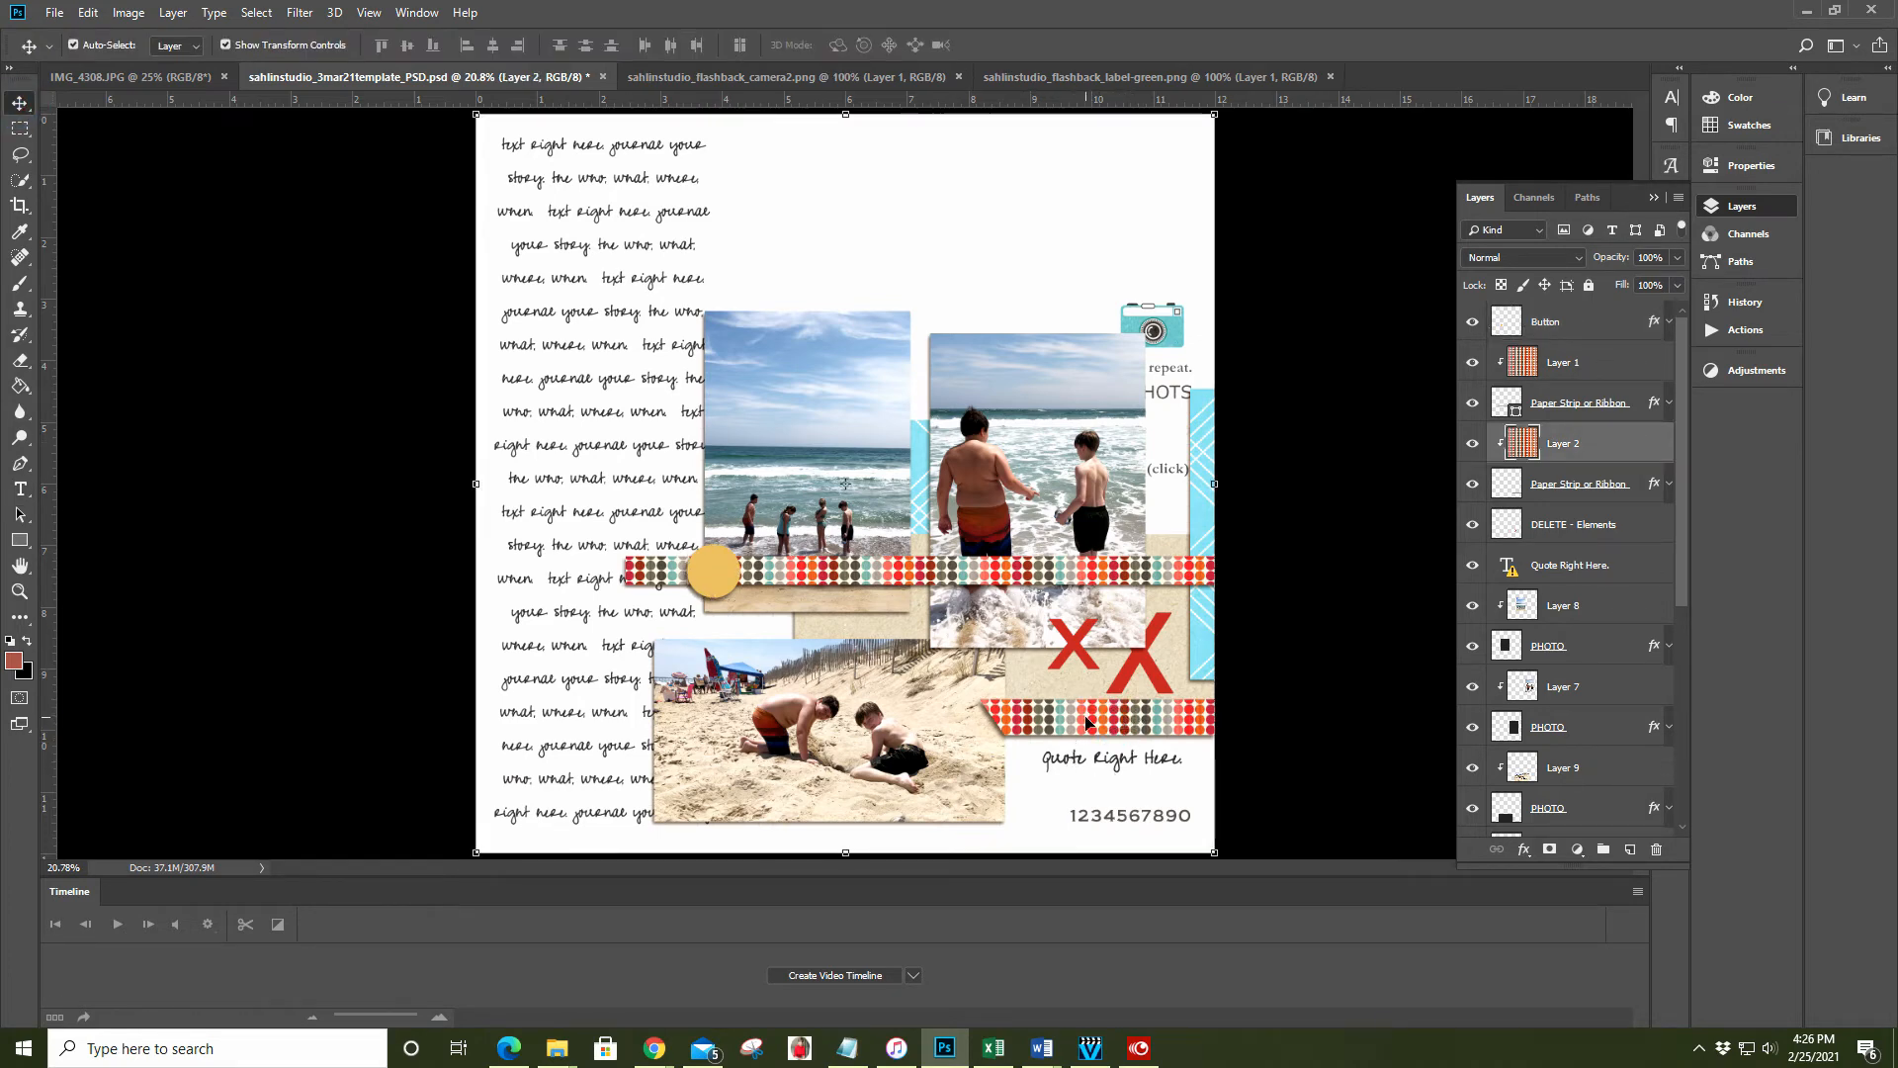
left_click(1600, 488)
left_click(1563, 529)
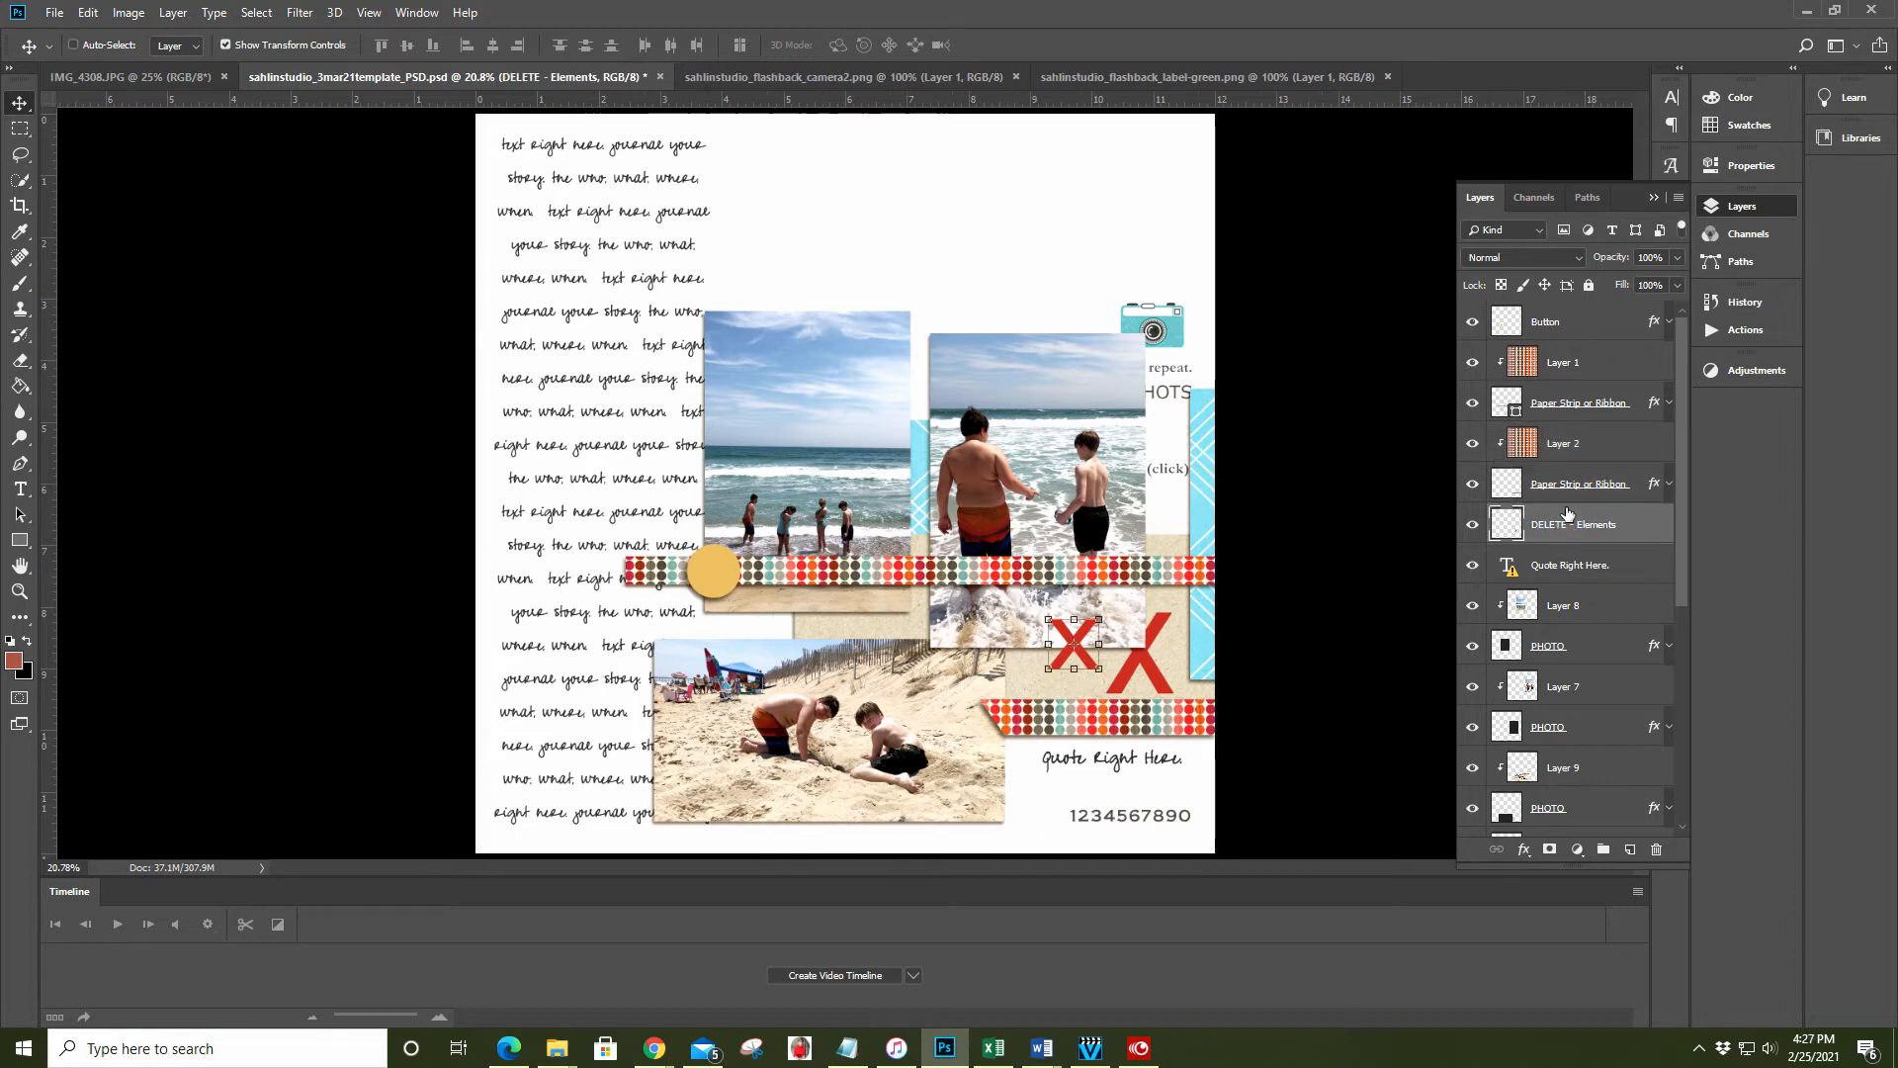
key("ctrl+v")
Move the green label from the page center to the quote area, tucked beneath the lower ribbon strip
key("shift+Down")
key("shift+Down")
key("shift+Down")
key("shift+Down")
key("shift+Down")
key("shift+Down")
key("shift+Down")
key("shift+Down")
key("shift+Down")
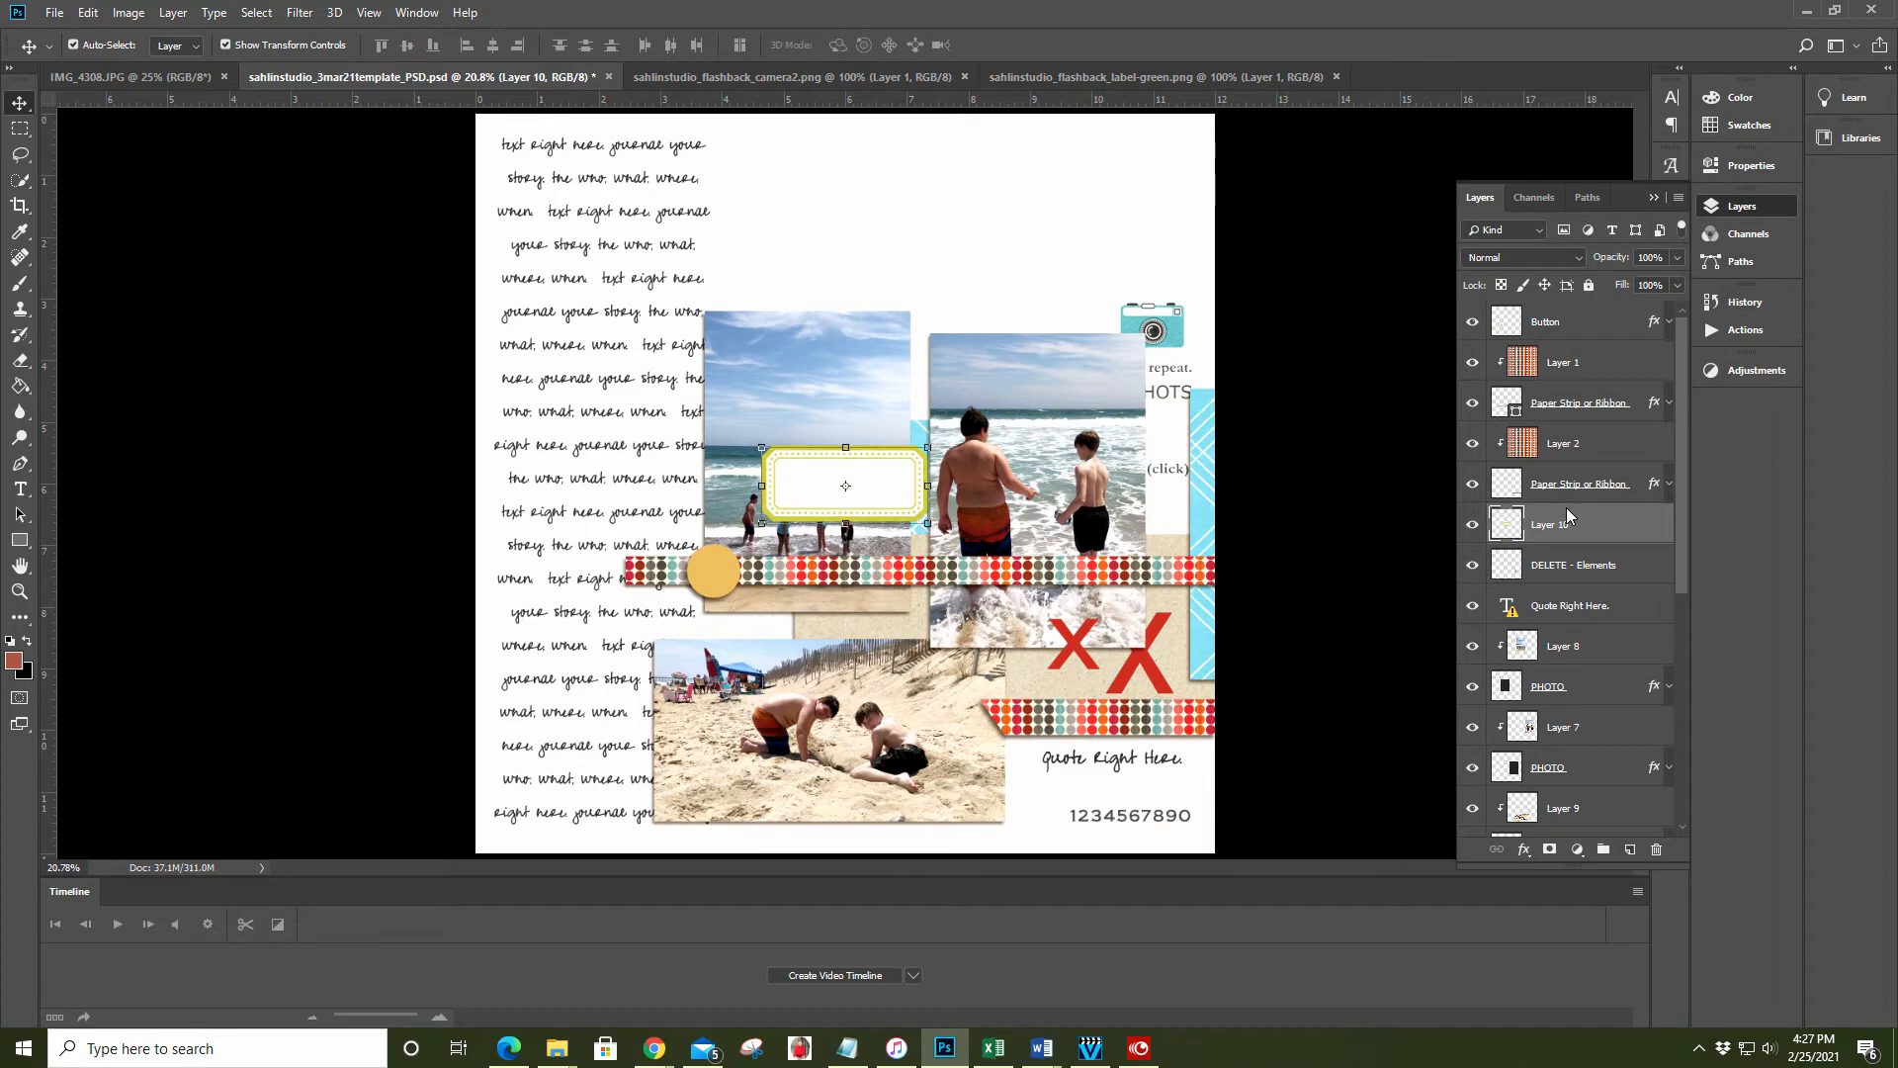
key("shift+Down")
key("shift+Down")
key("shift+Down")
key("shift+Down")
key("shift+Down")
key("shift+Down")
key("shift+Down")
key("shift+Down")
key("shift+Down")
key("shift+Down")
key("shift+Down")
key("shift+Down")
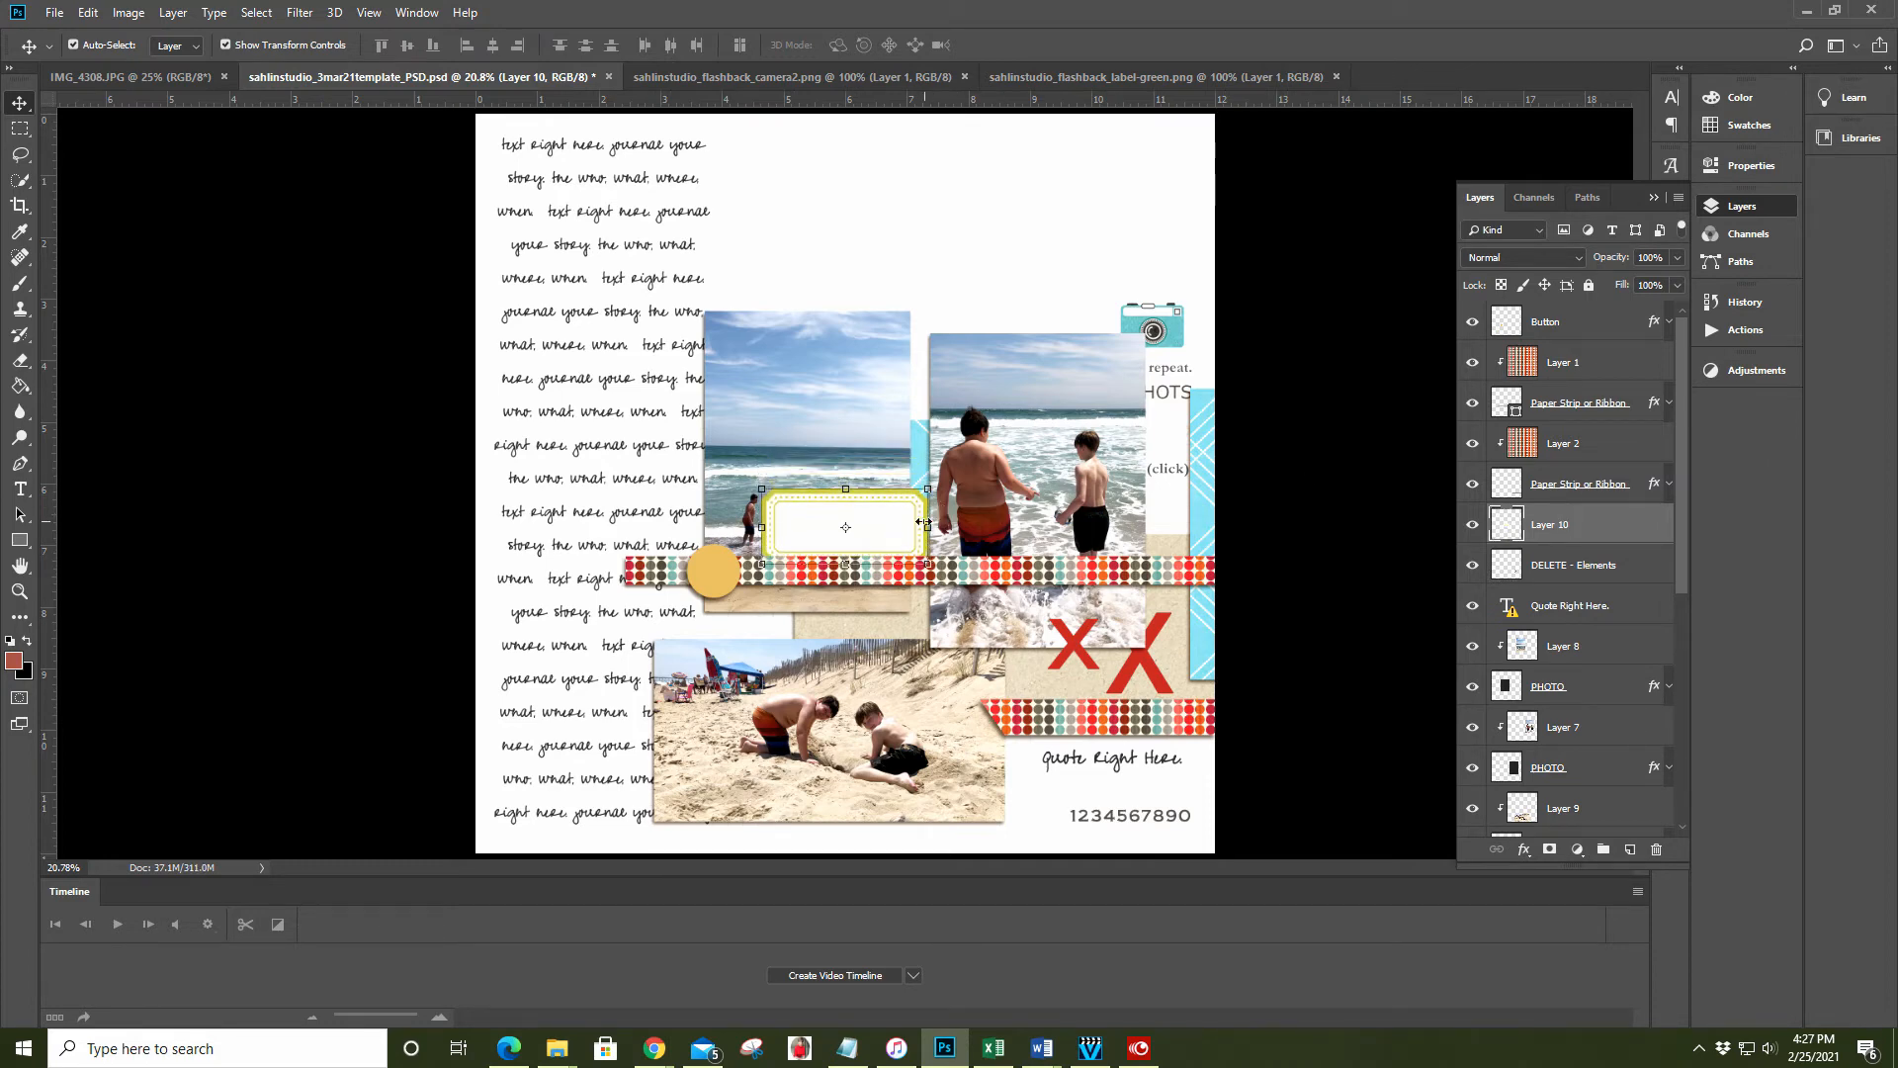
left_click_drag(897, 521, 1148, 741)
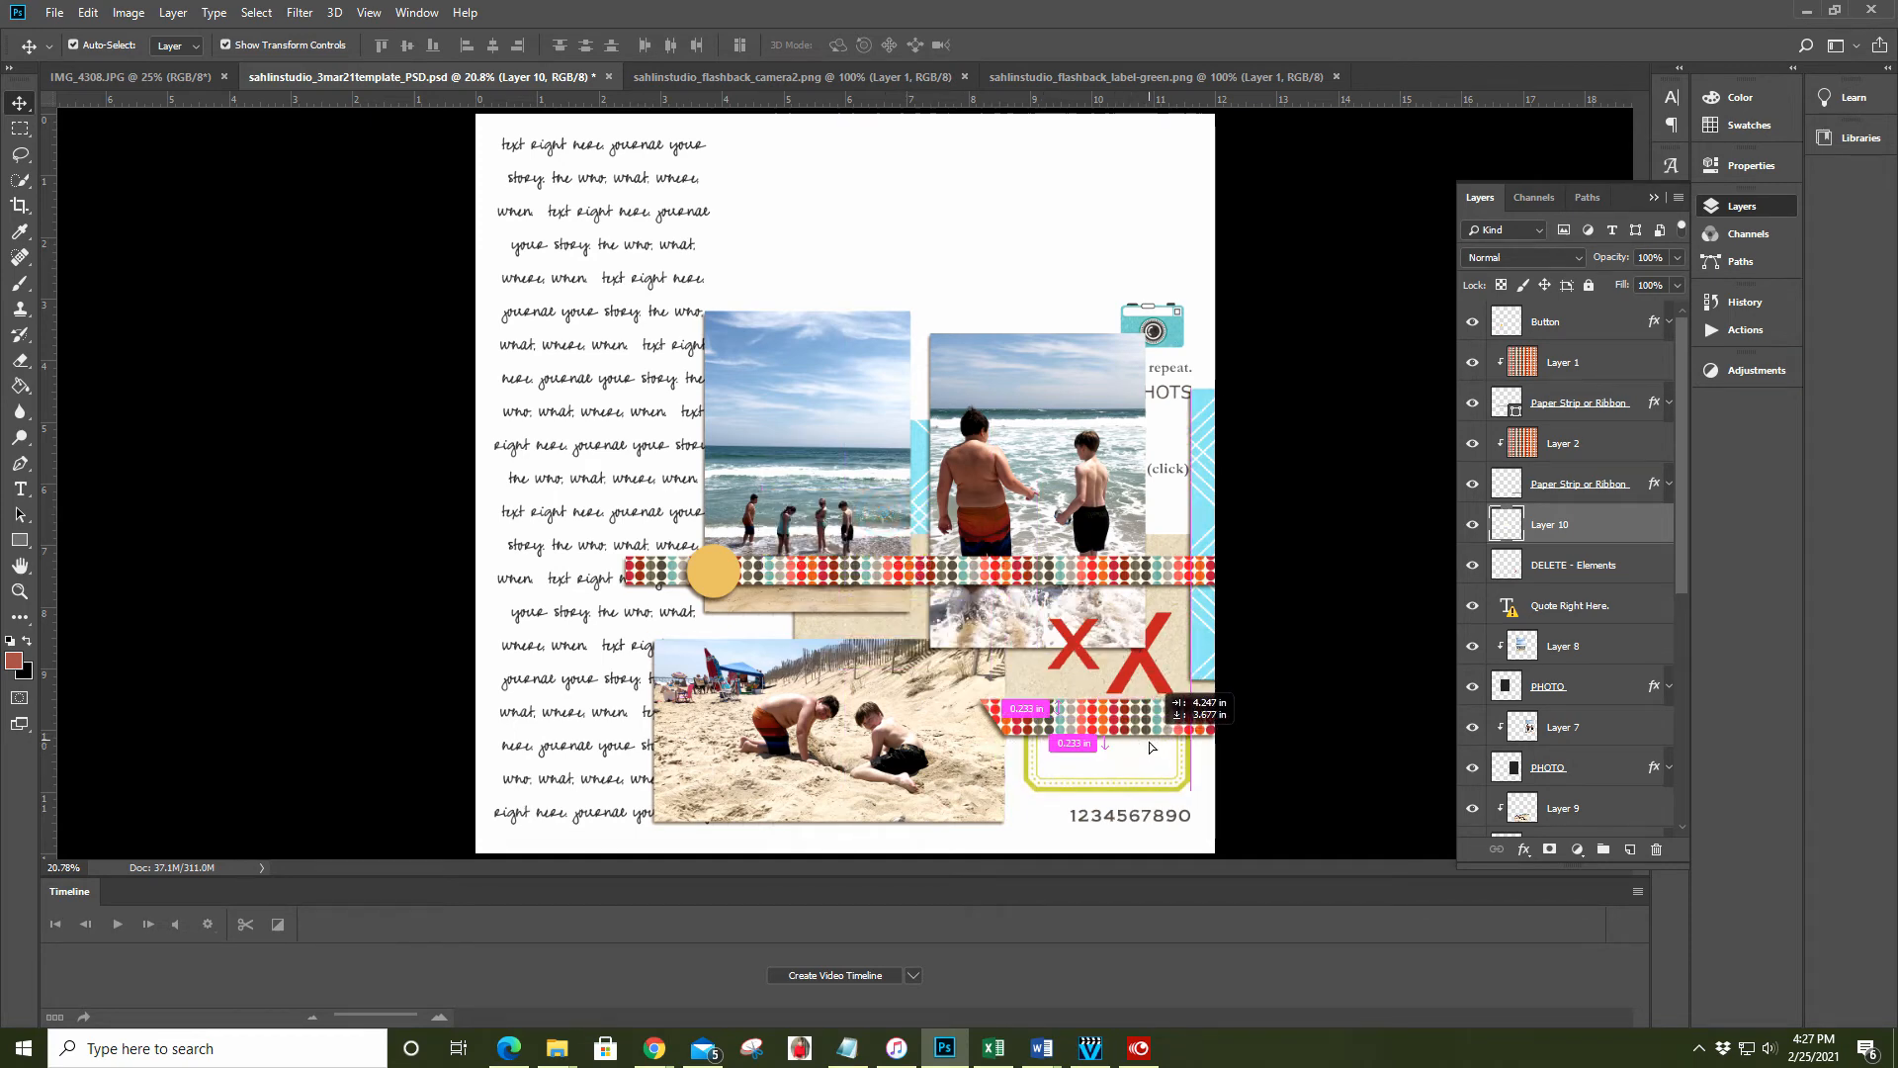
Copy the dark vintage camera into the template above the DELETE - Elements layer and place it over the smaller red X
left_click(880, 77)
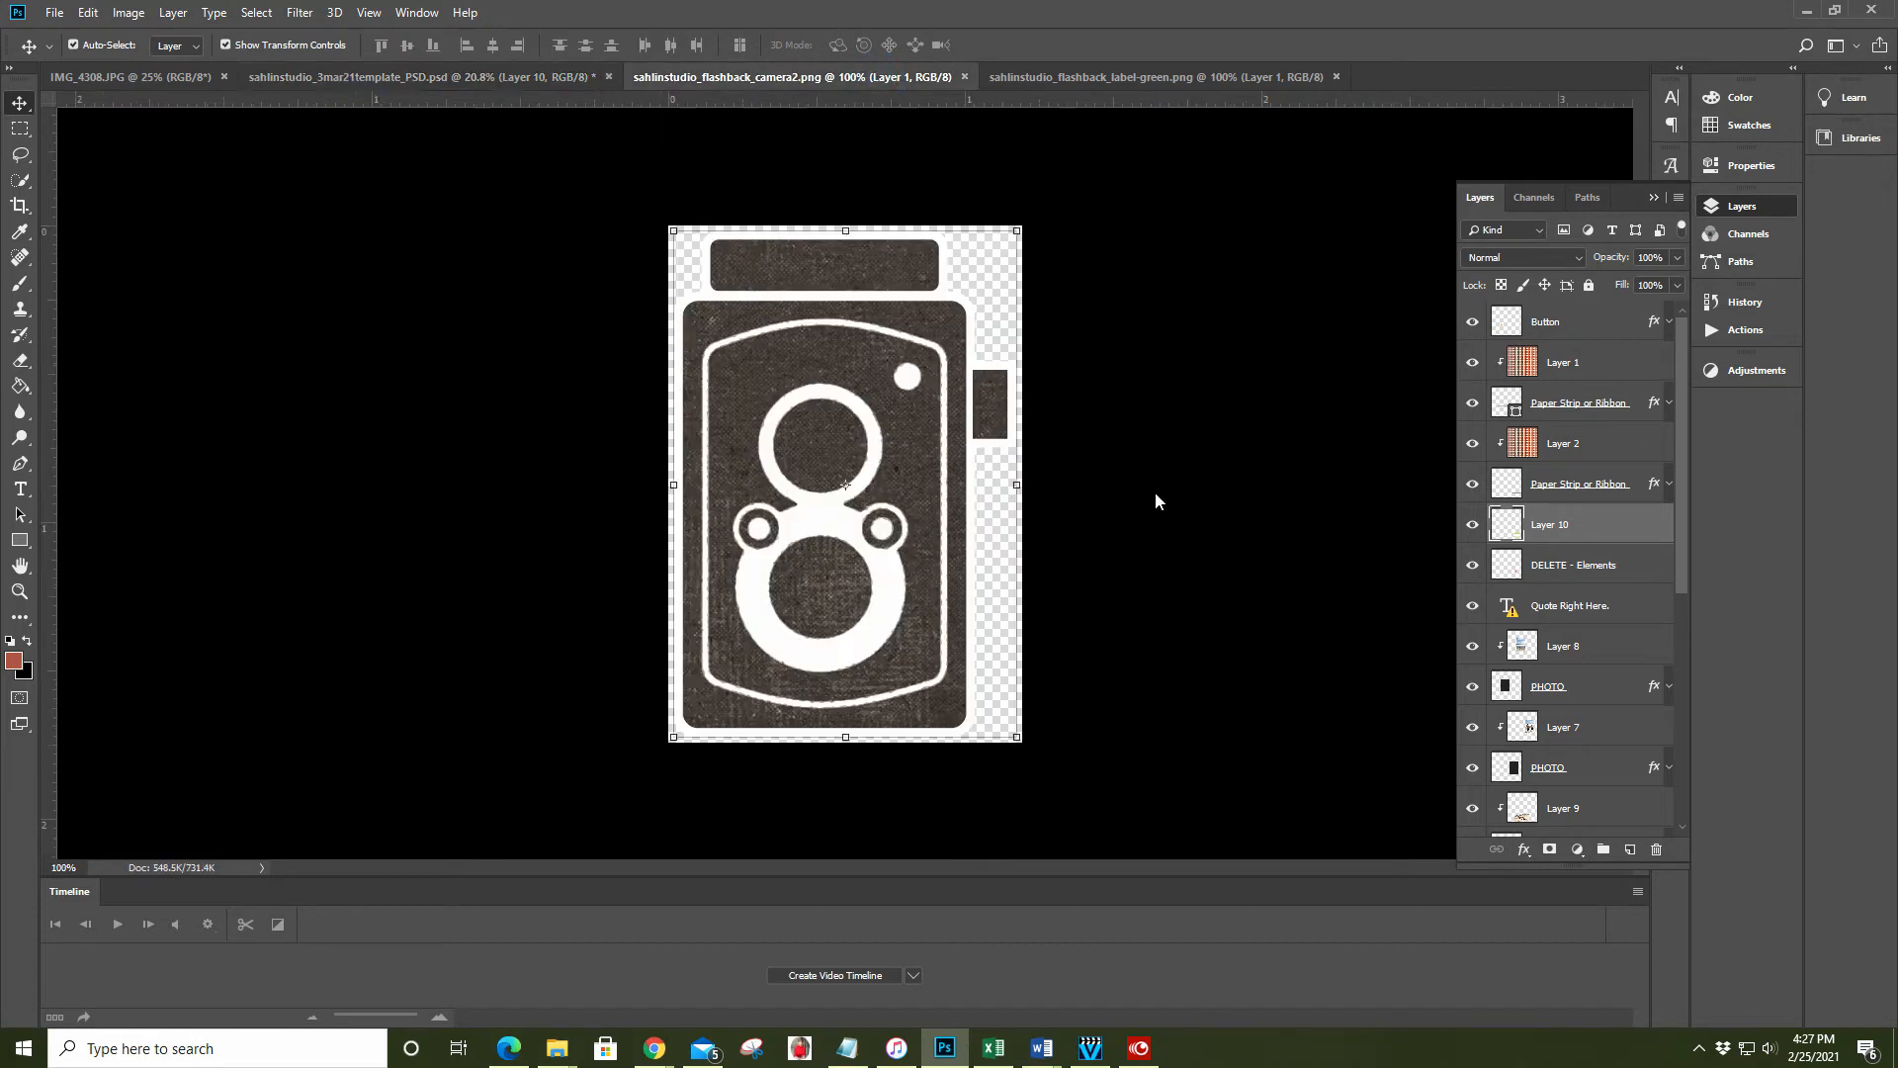
key("ctrl+a")
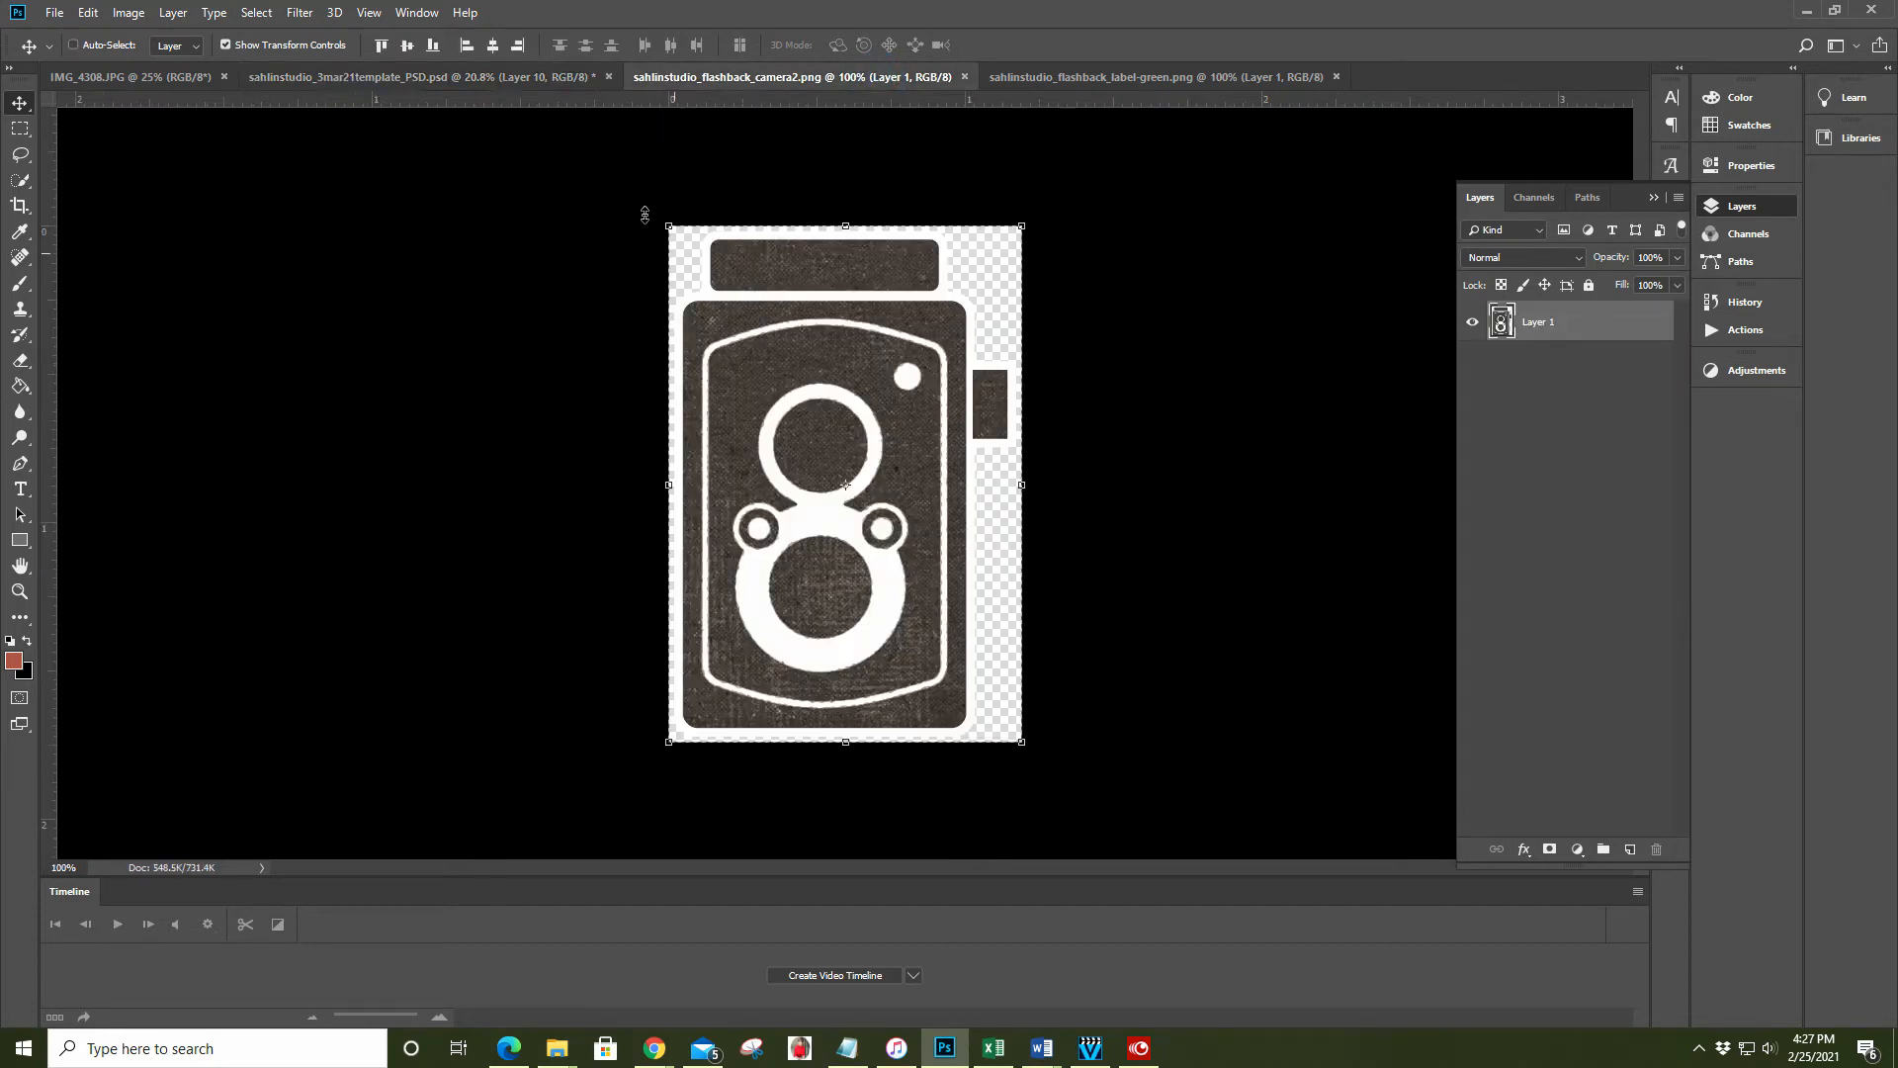
left_click(475, 76)
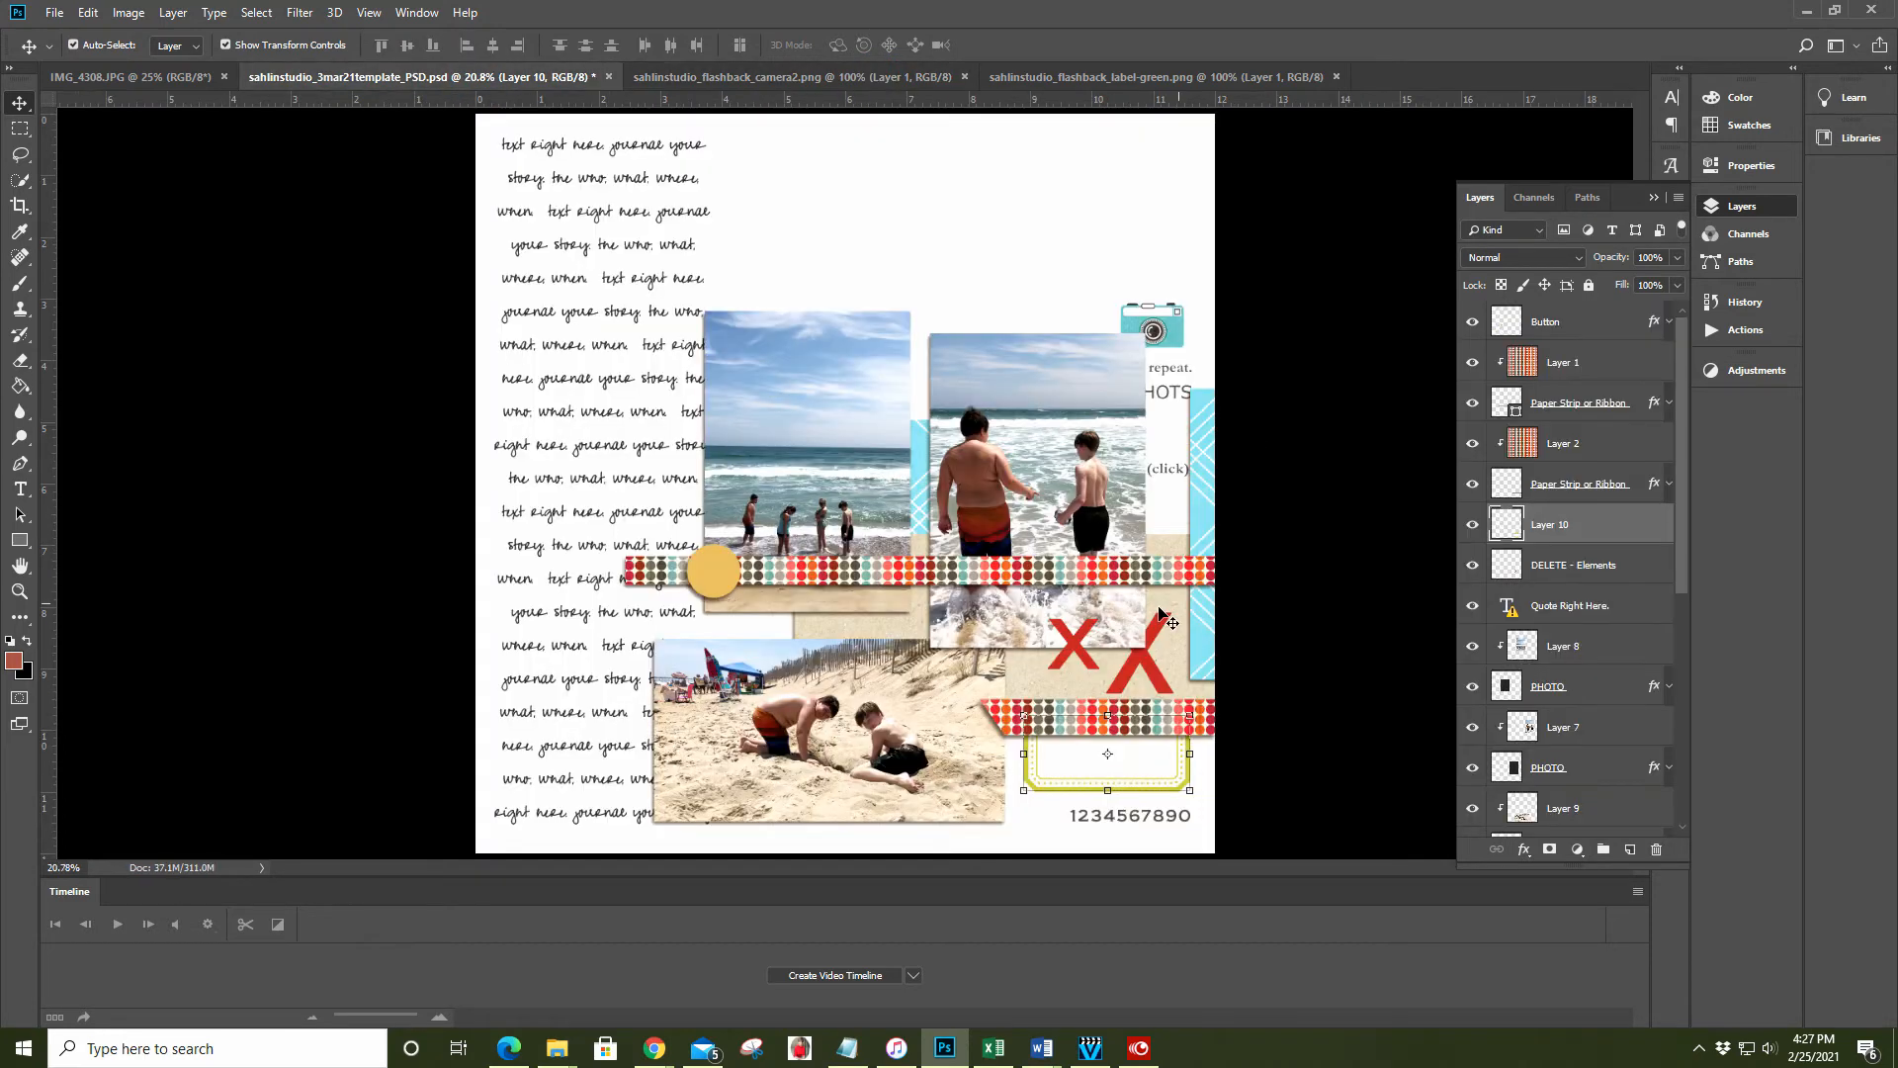
left_click(1076, 648)
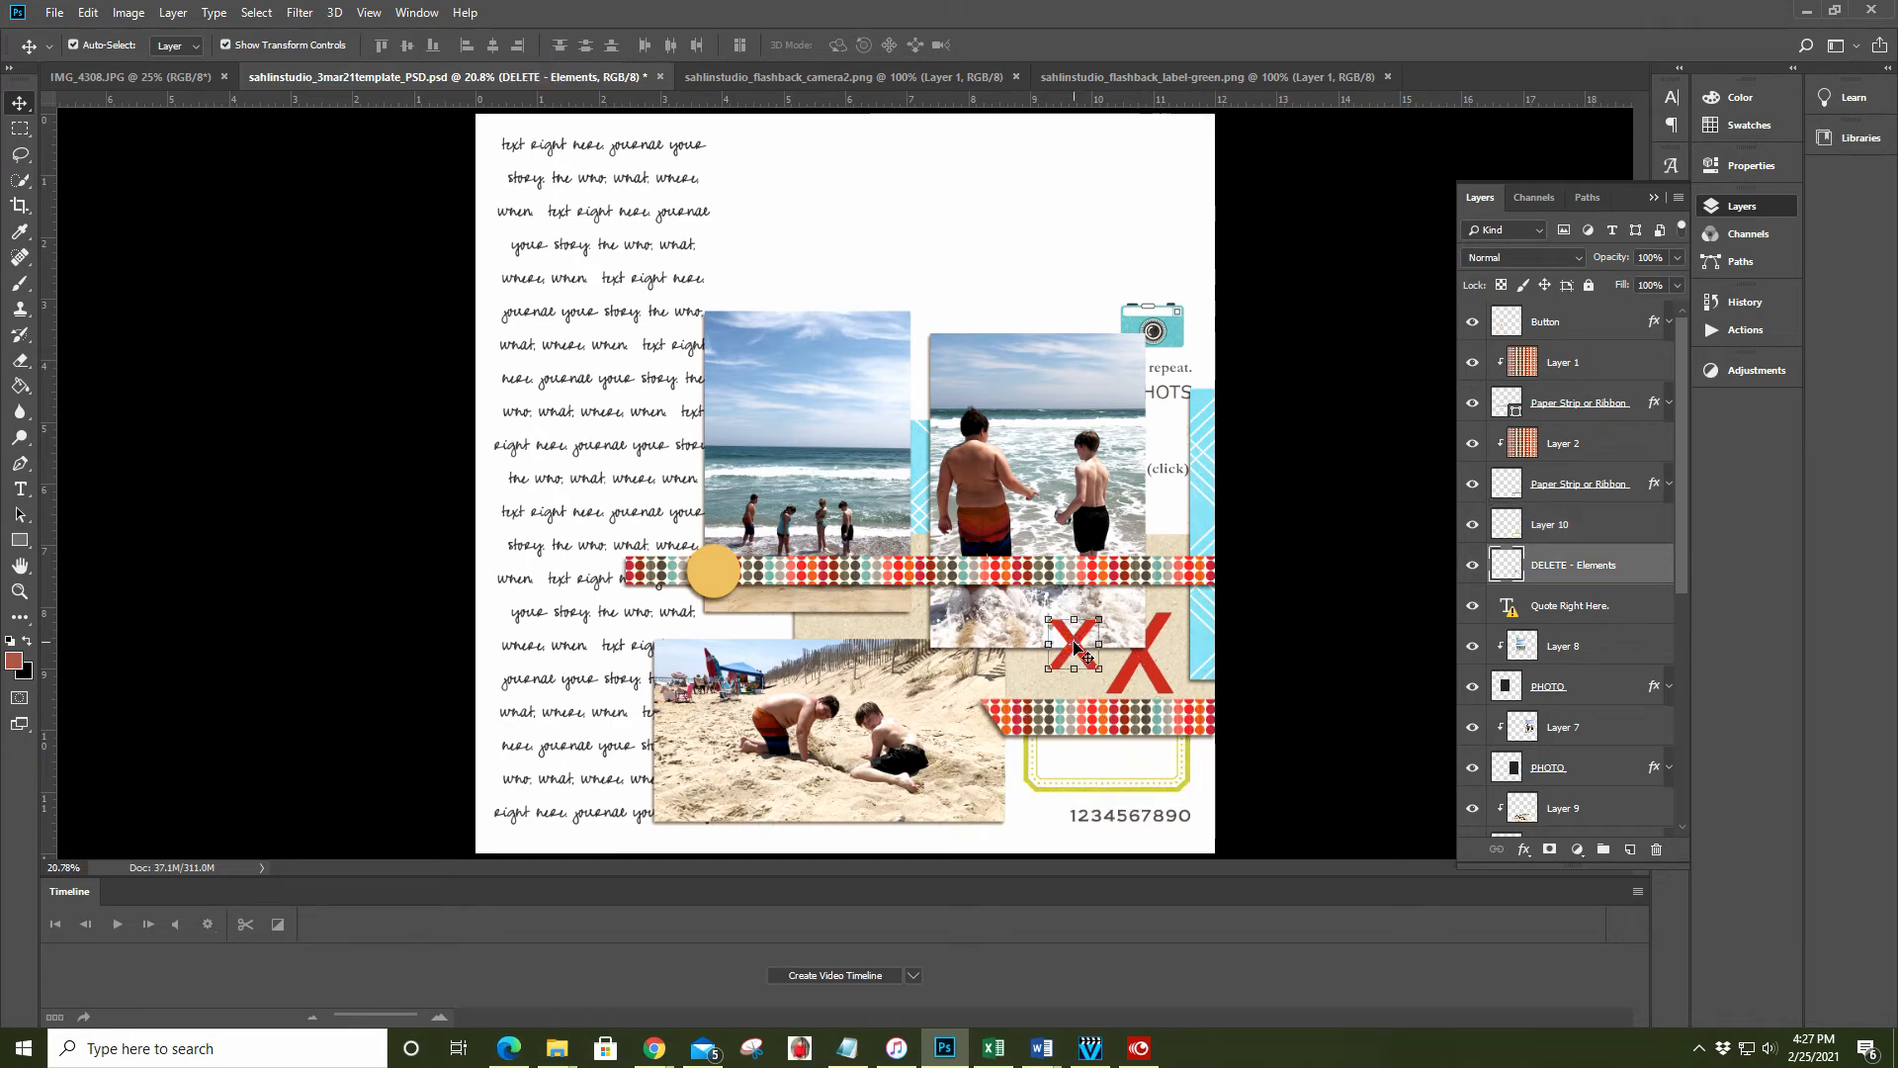
key("ctrl+v")
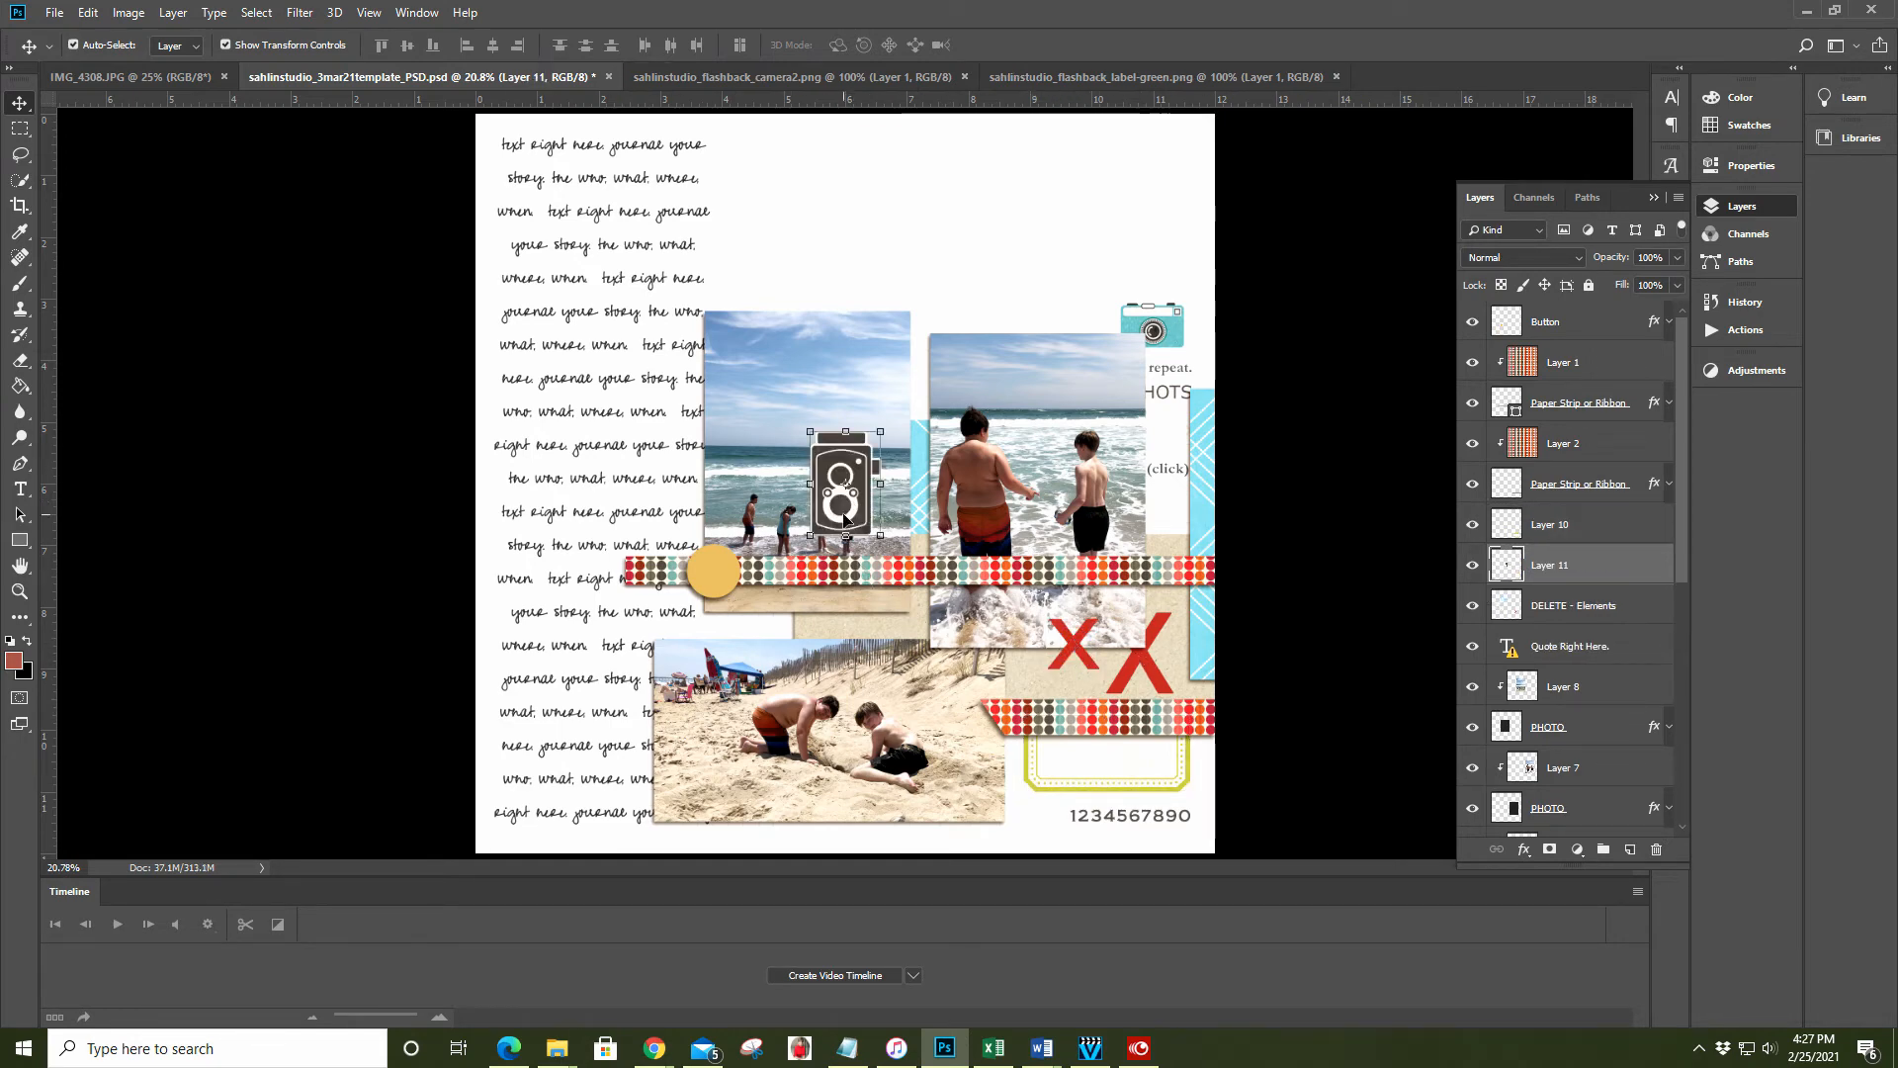
left_click_drag(845, 519, 1078, 674)
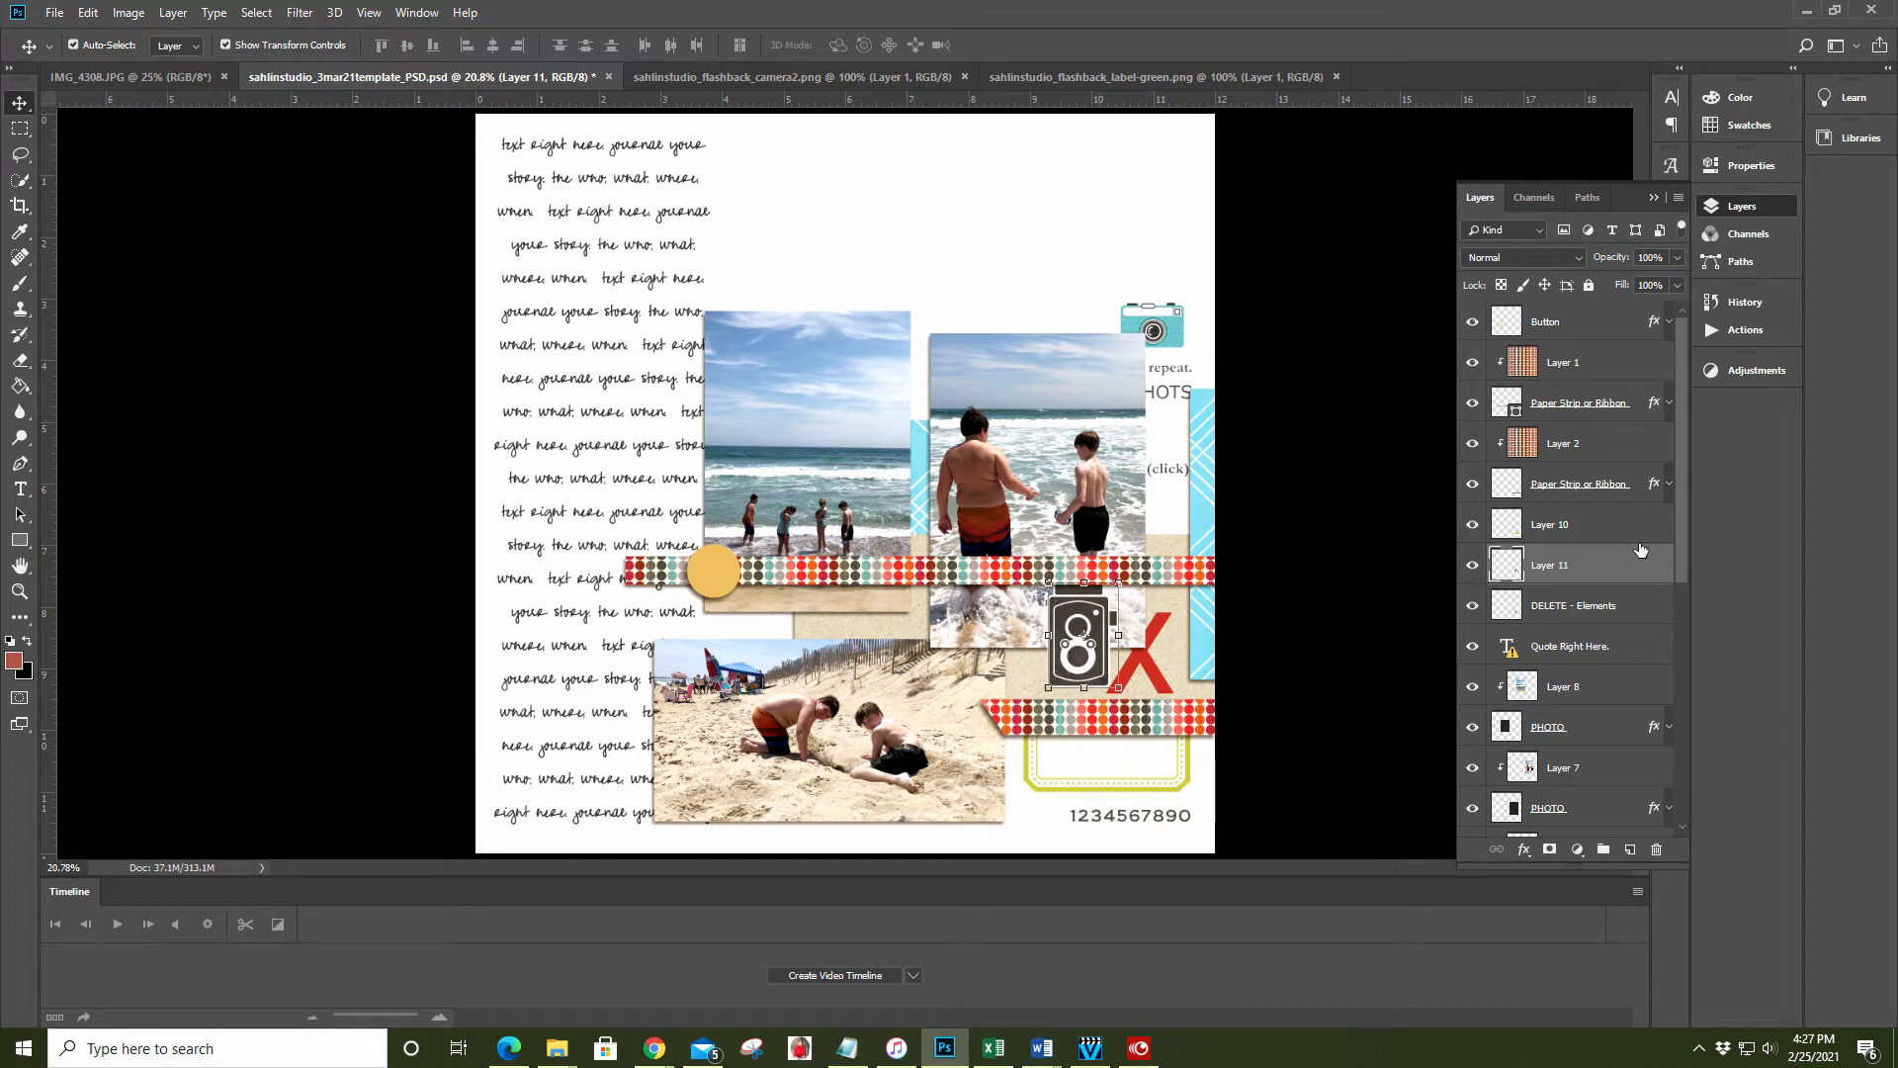
Close the flashback camera and green label source files, keeping the scrapbook template open
left_click(1655, 199)
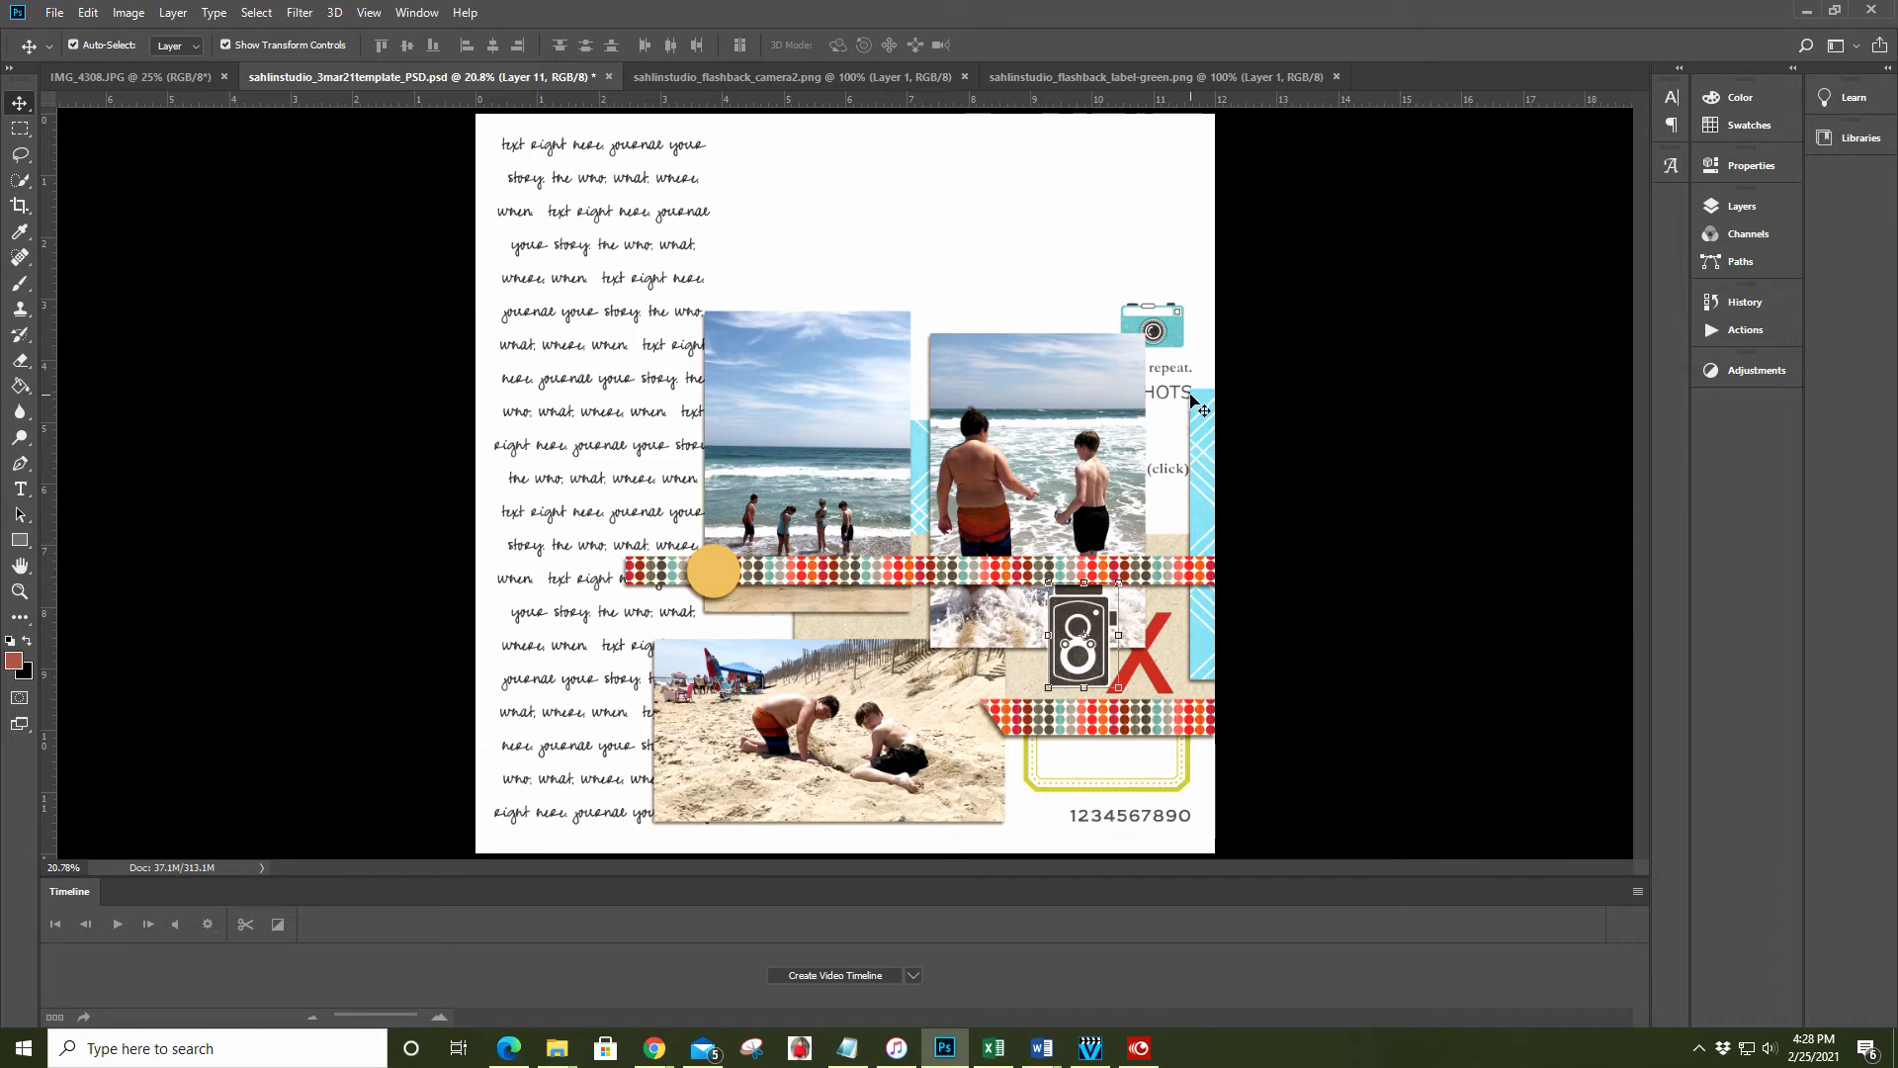
left_click(965, 76)
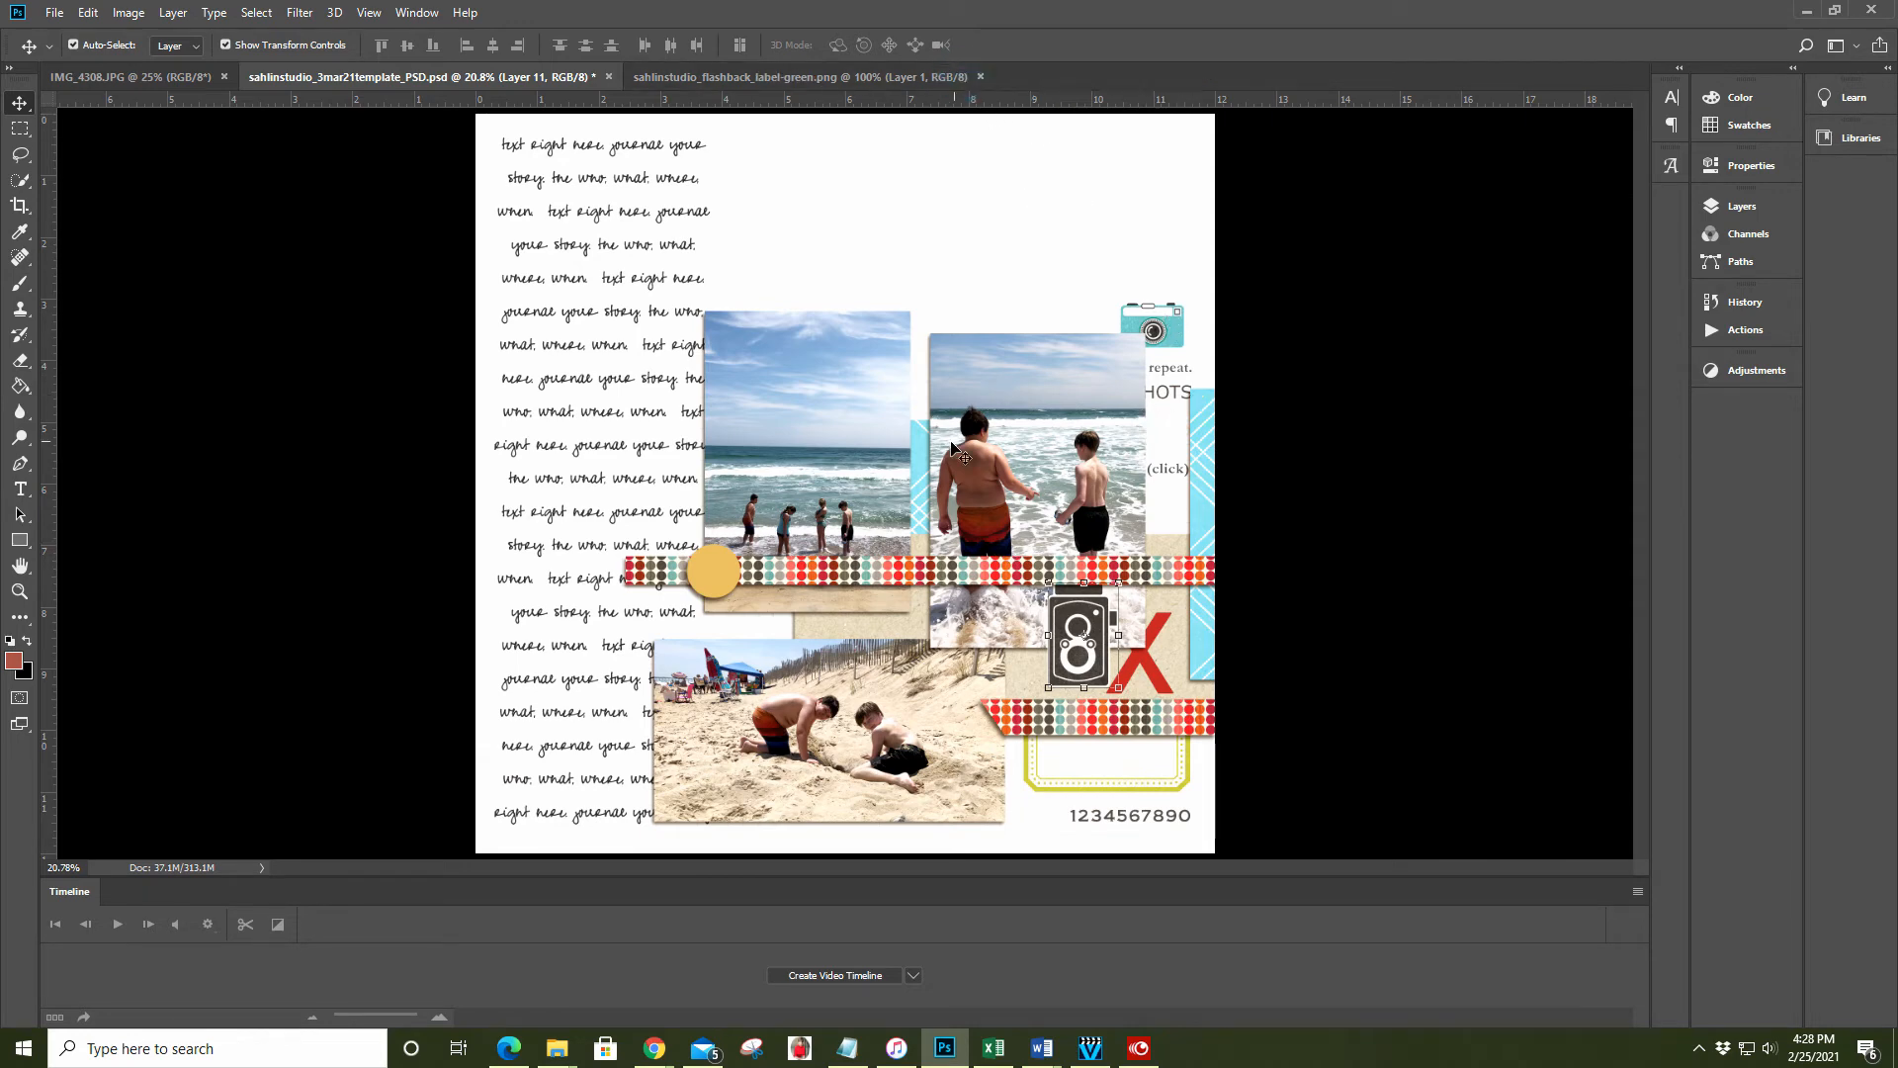
left_click(980, 76)
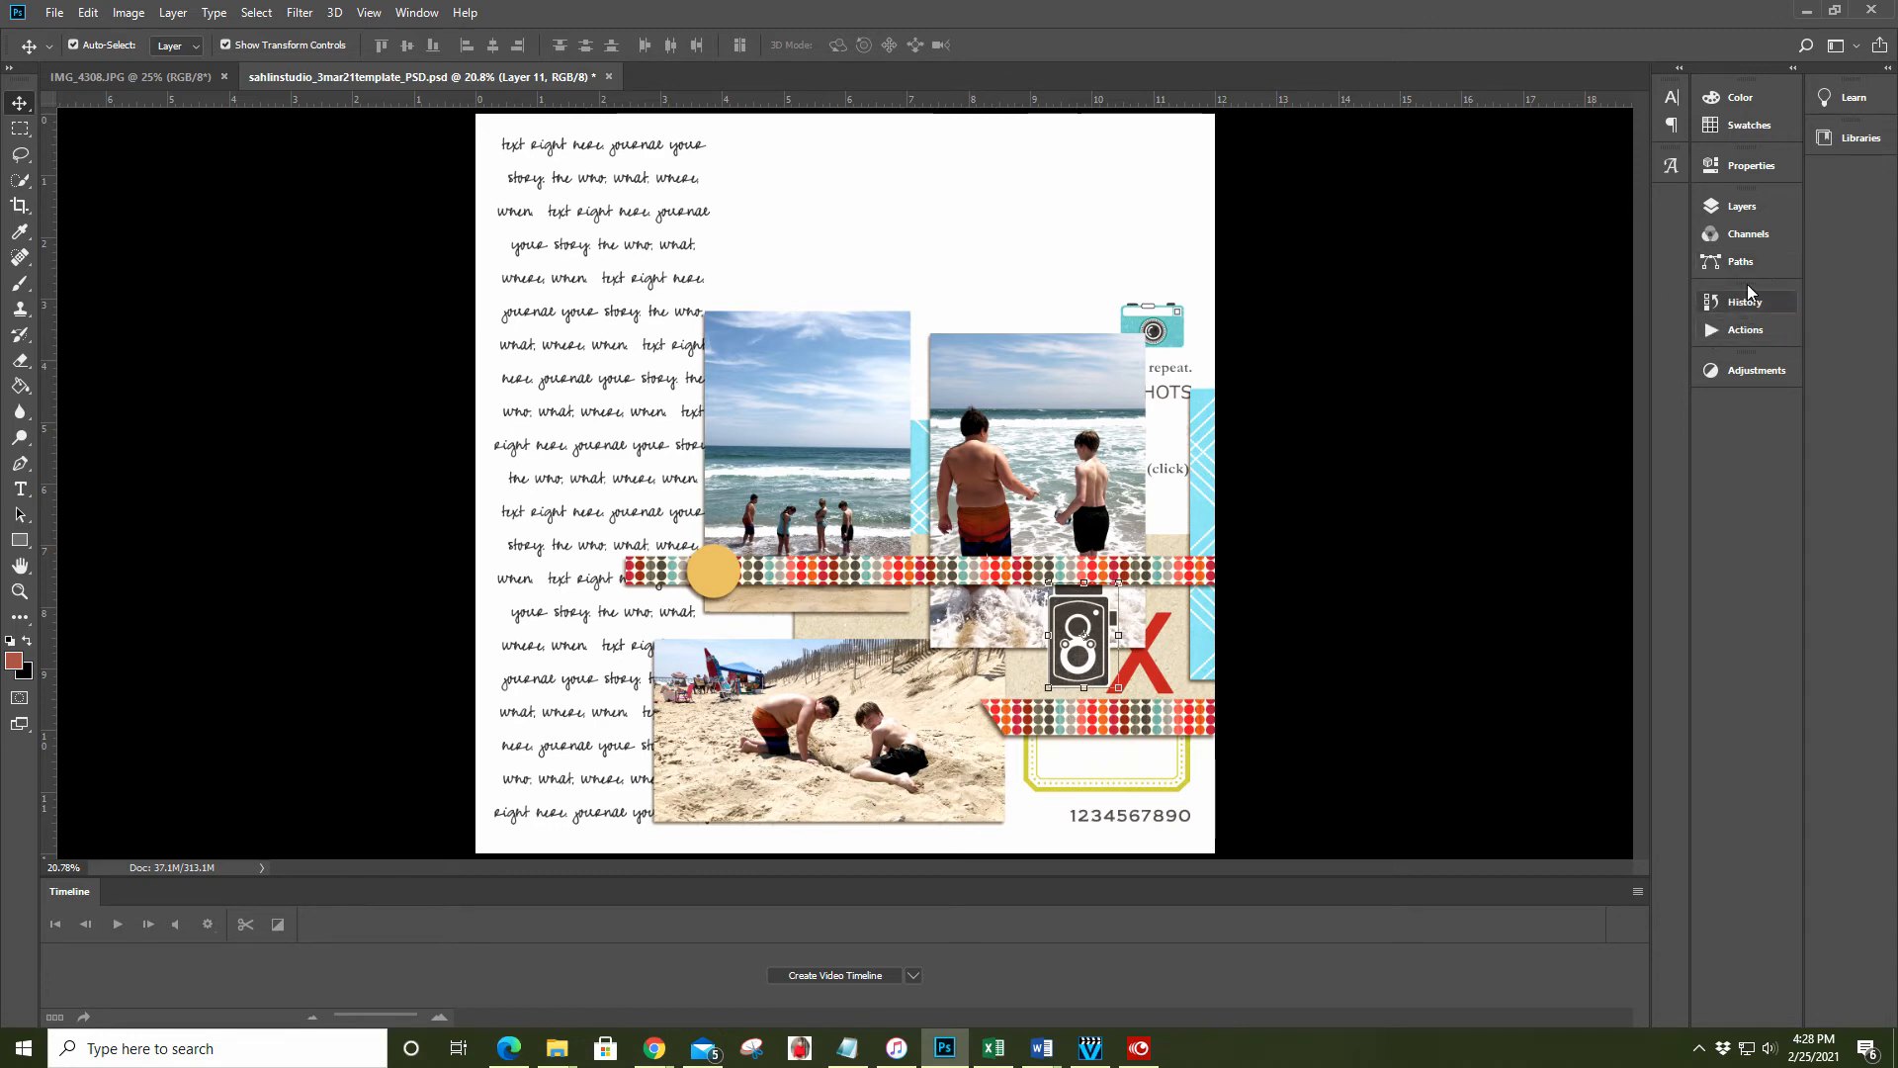
Convert the locked Background layer into a regular layer, keeping the name Layer 0
left_click(1751, 206)
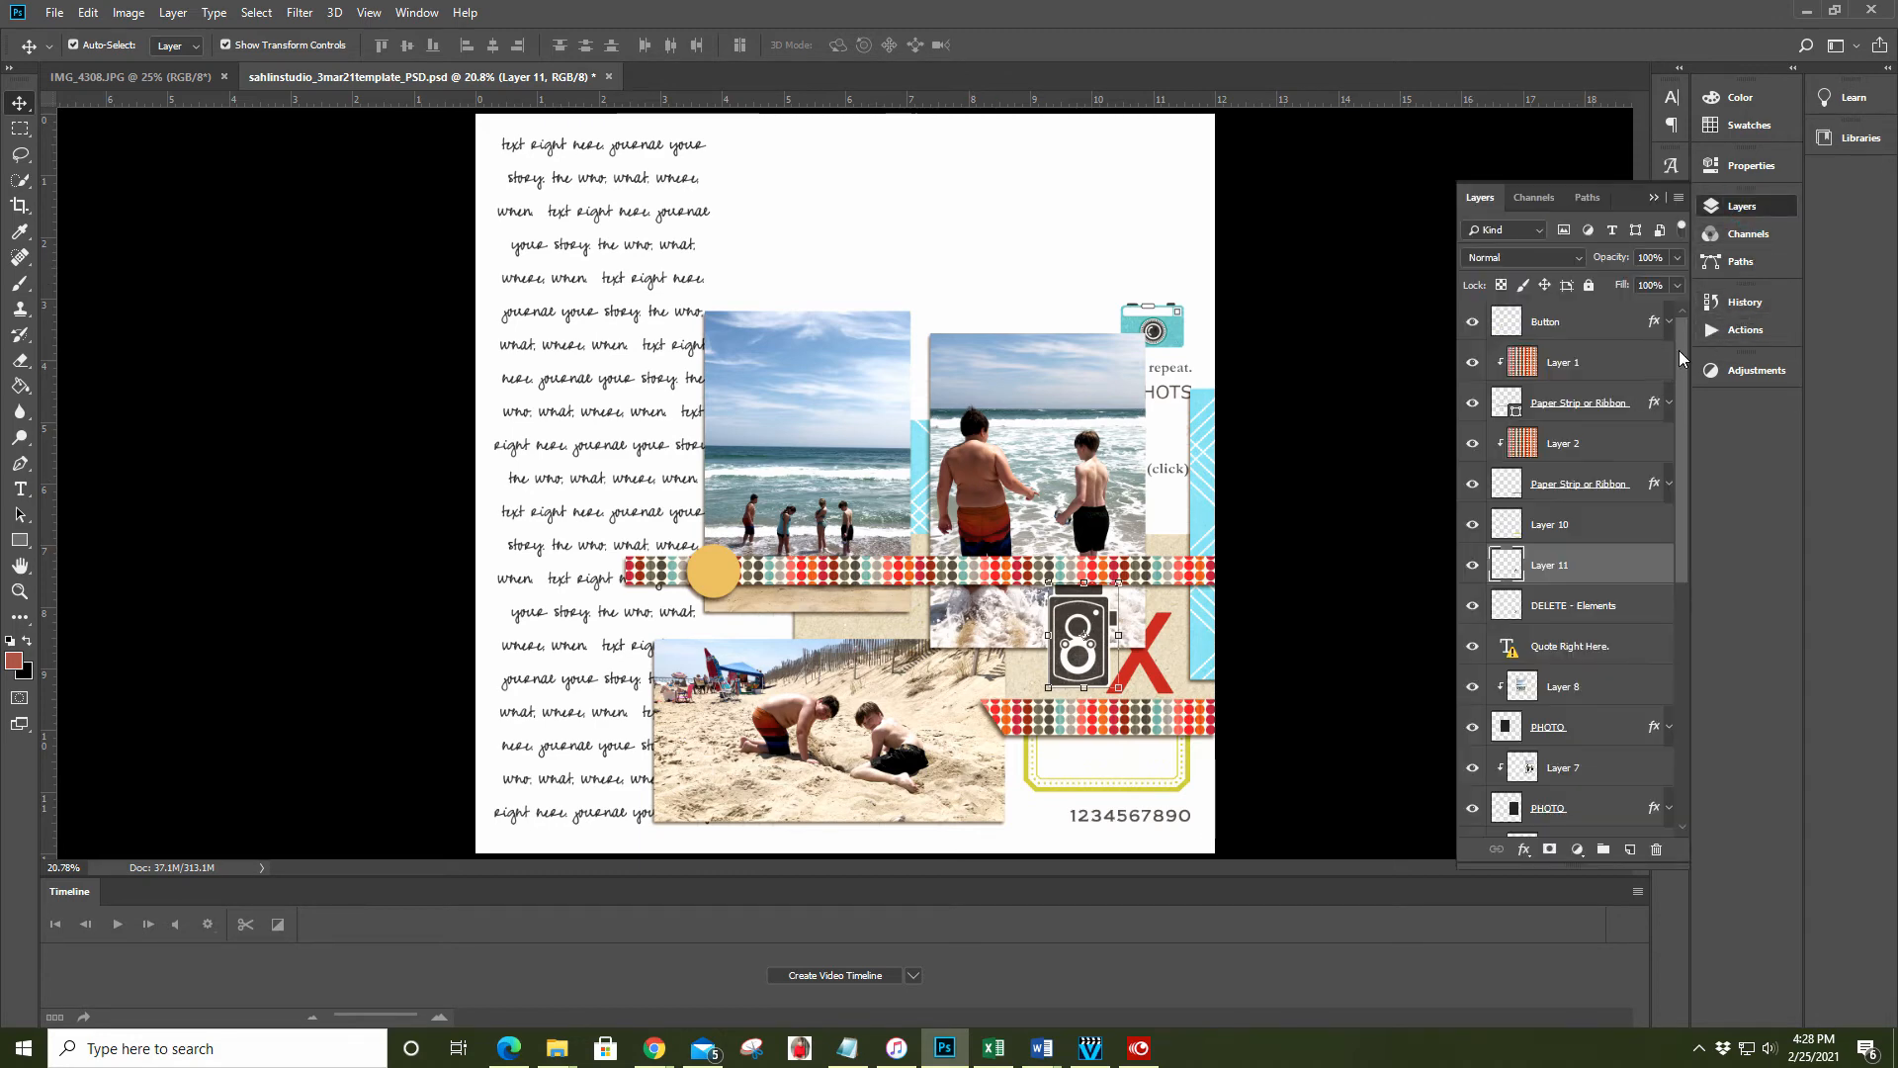
left_click_drag(1679, 350, 1654, 844)
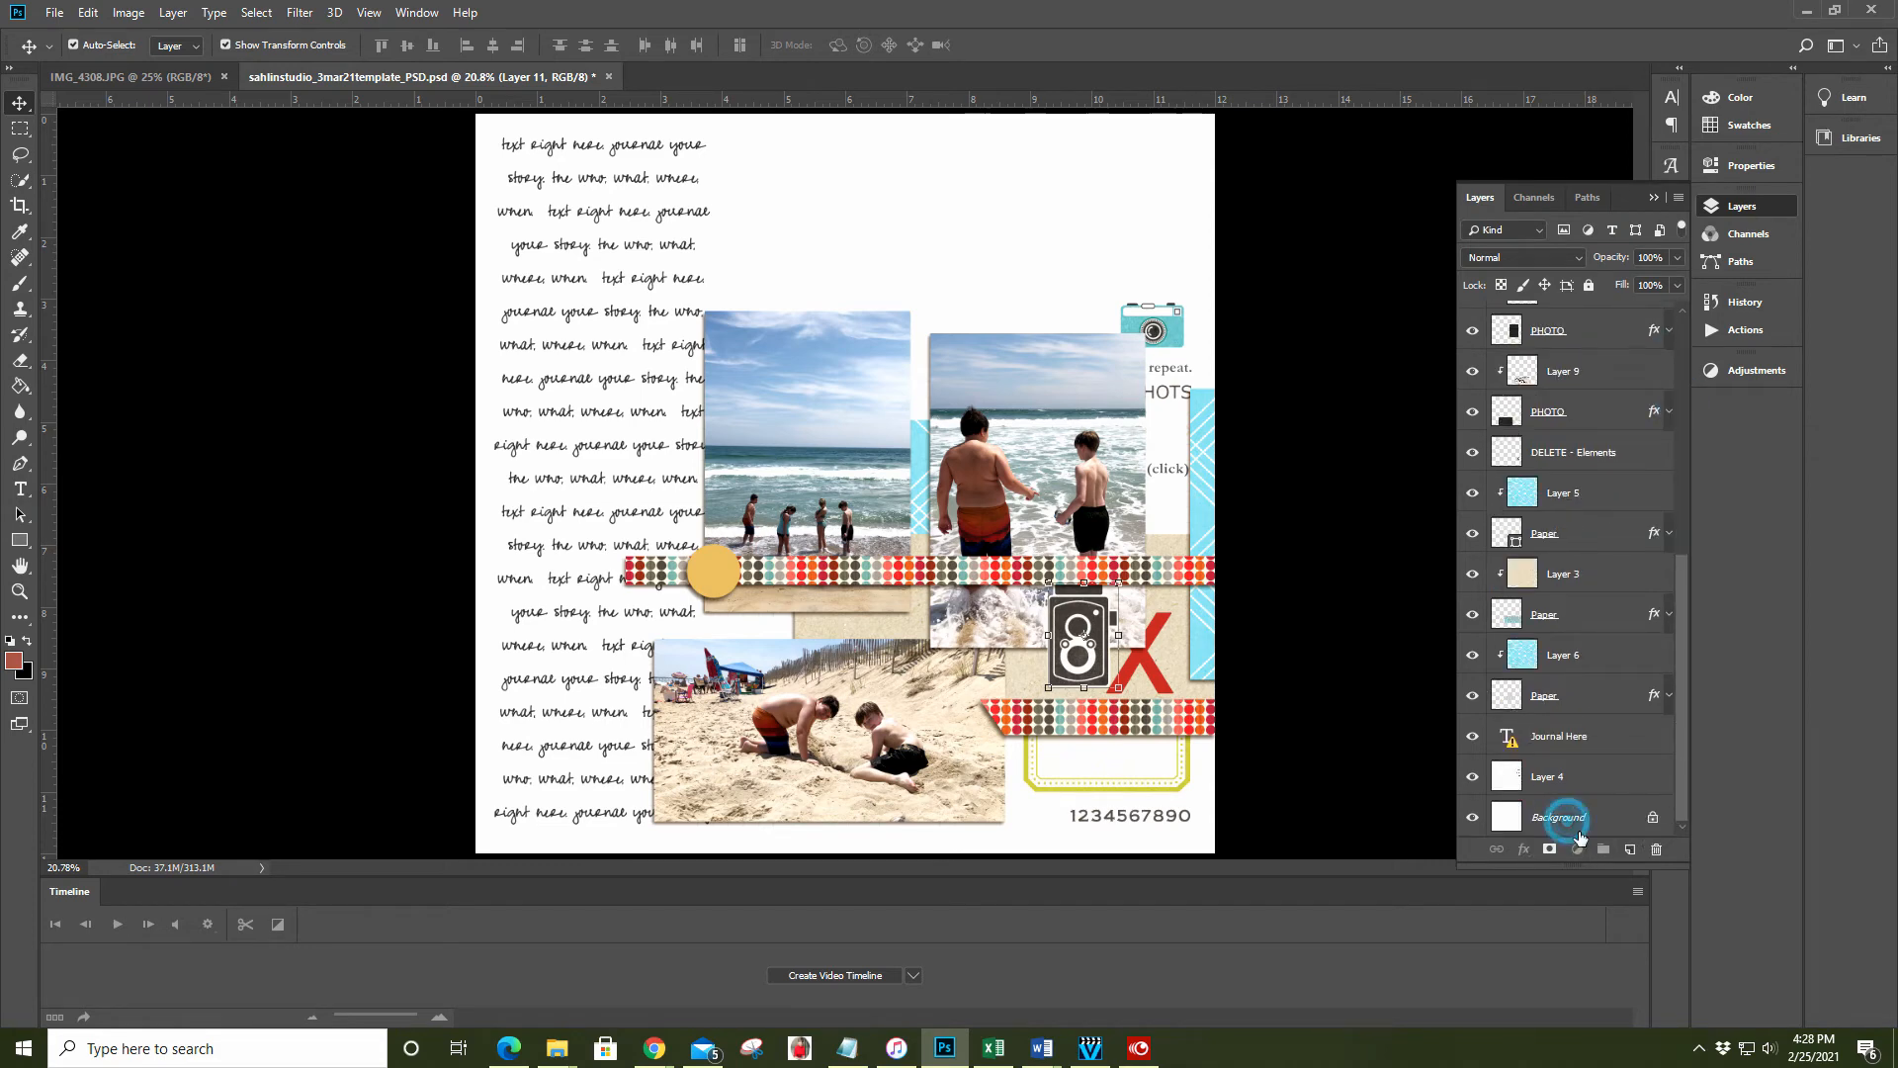
left_click(1566, 821)
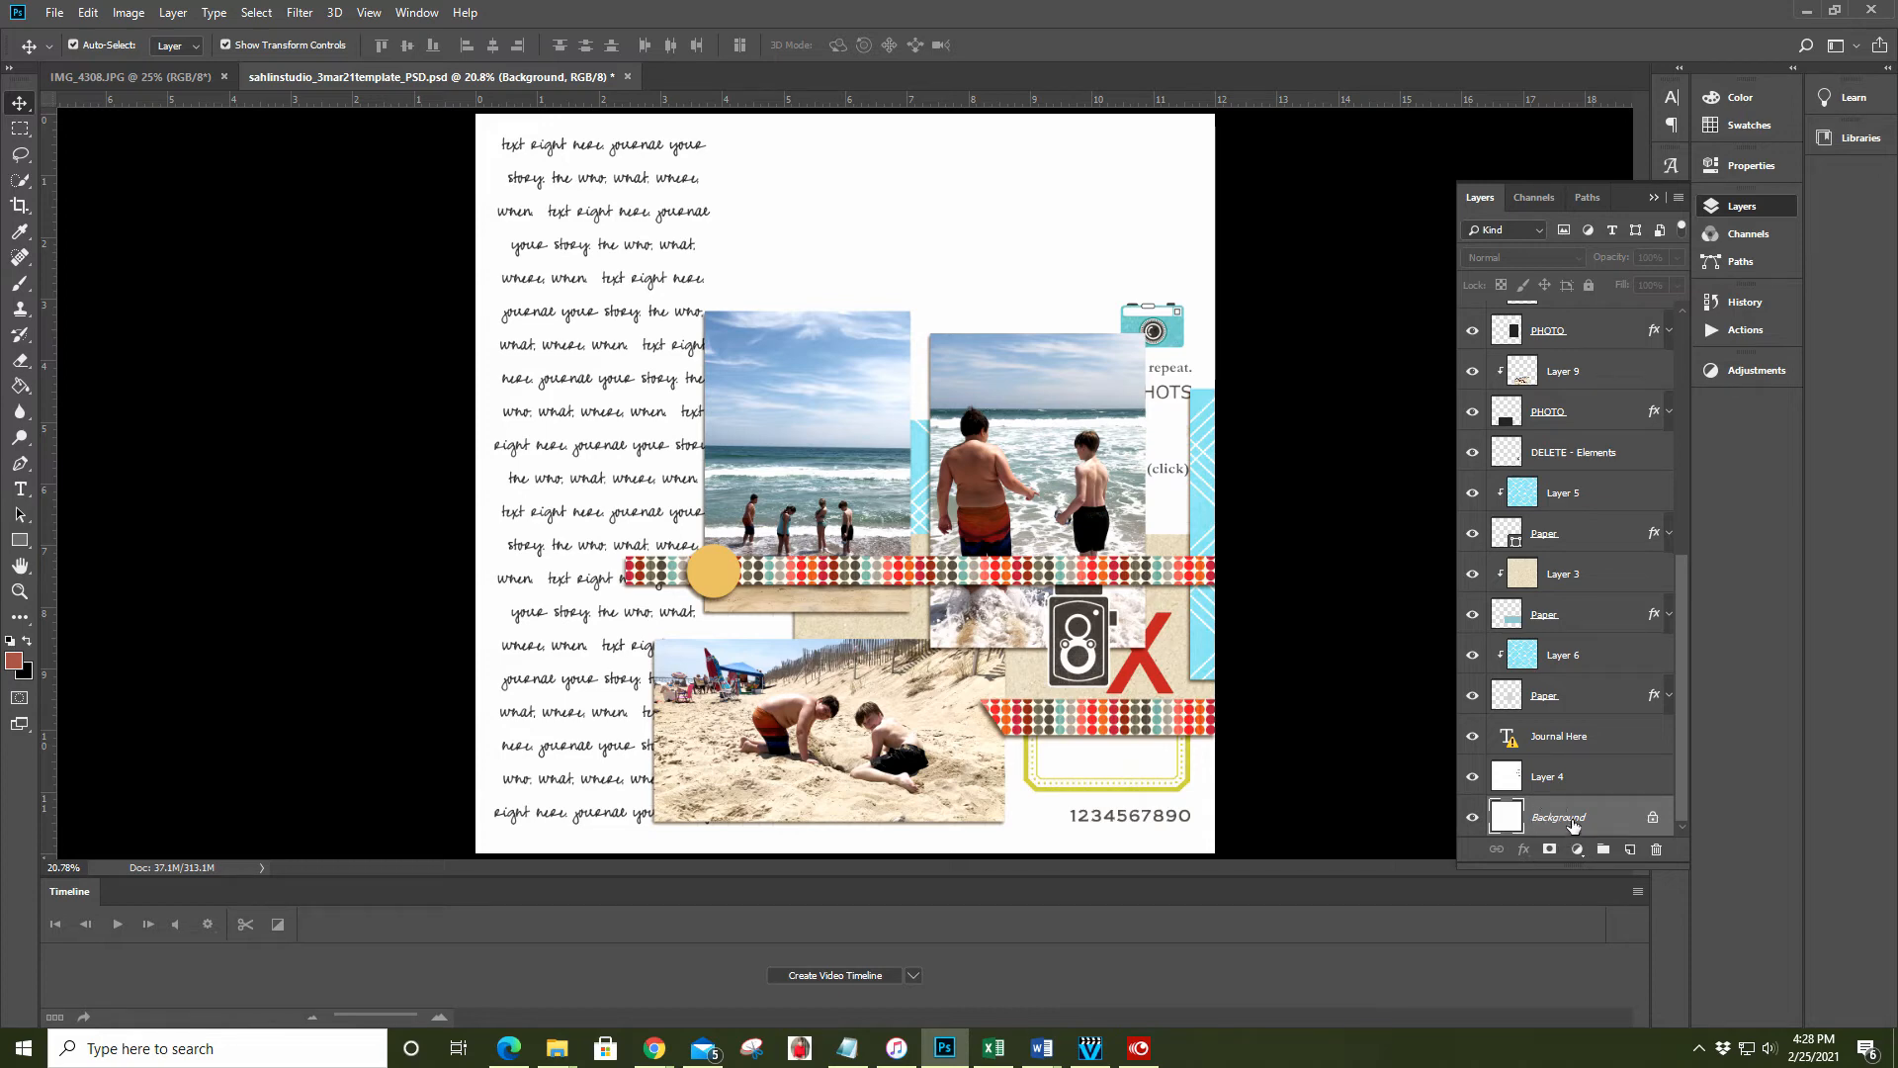
double_click(1574, 821)
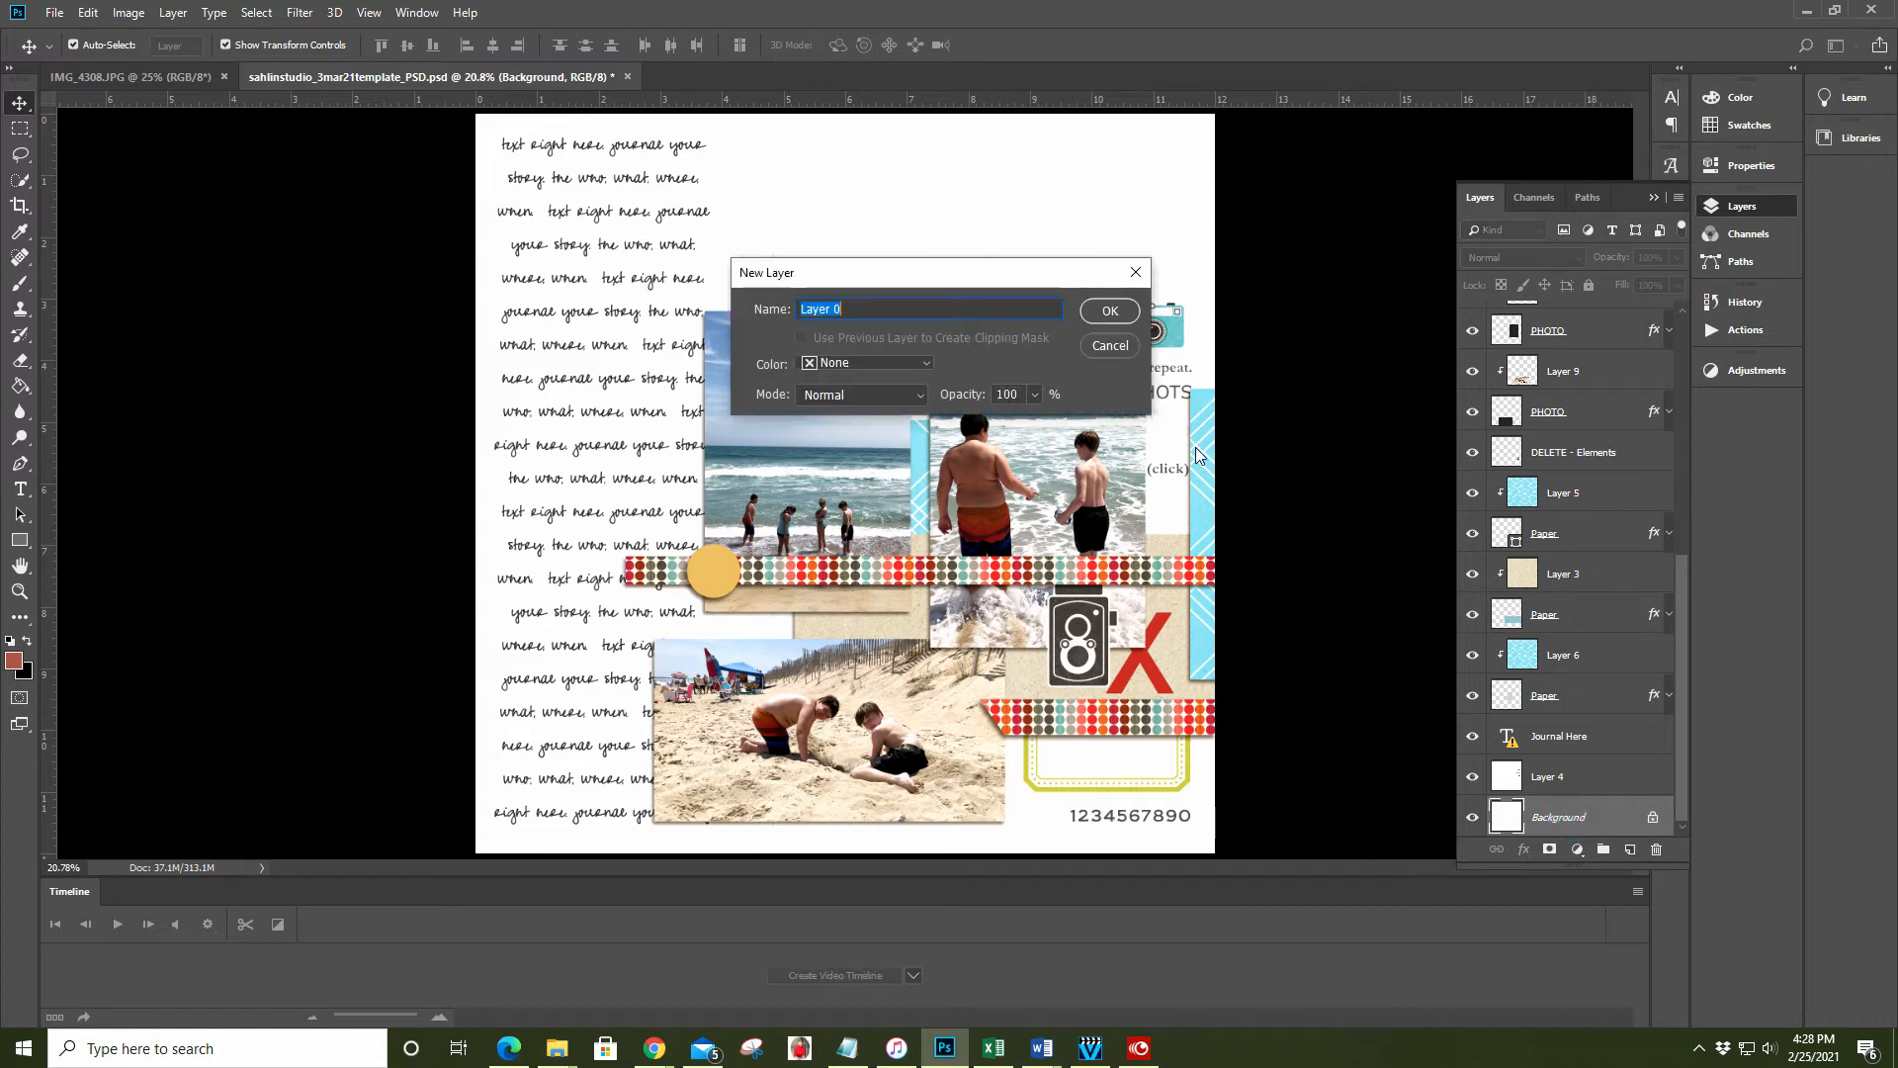
left_click(1105, 310)
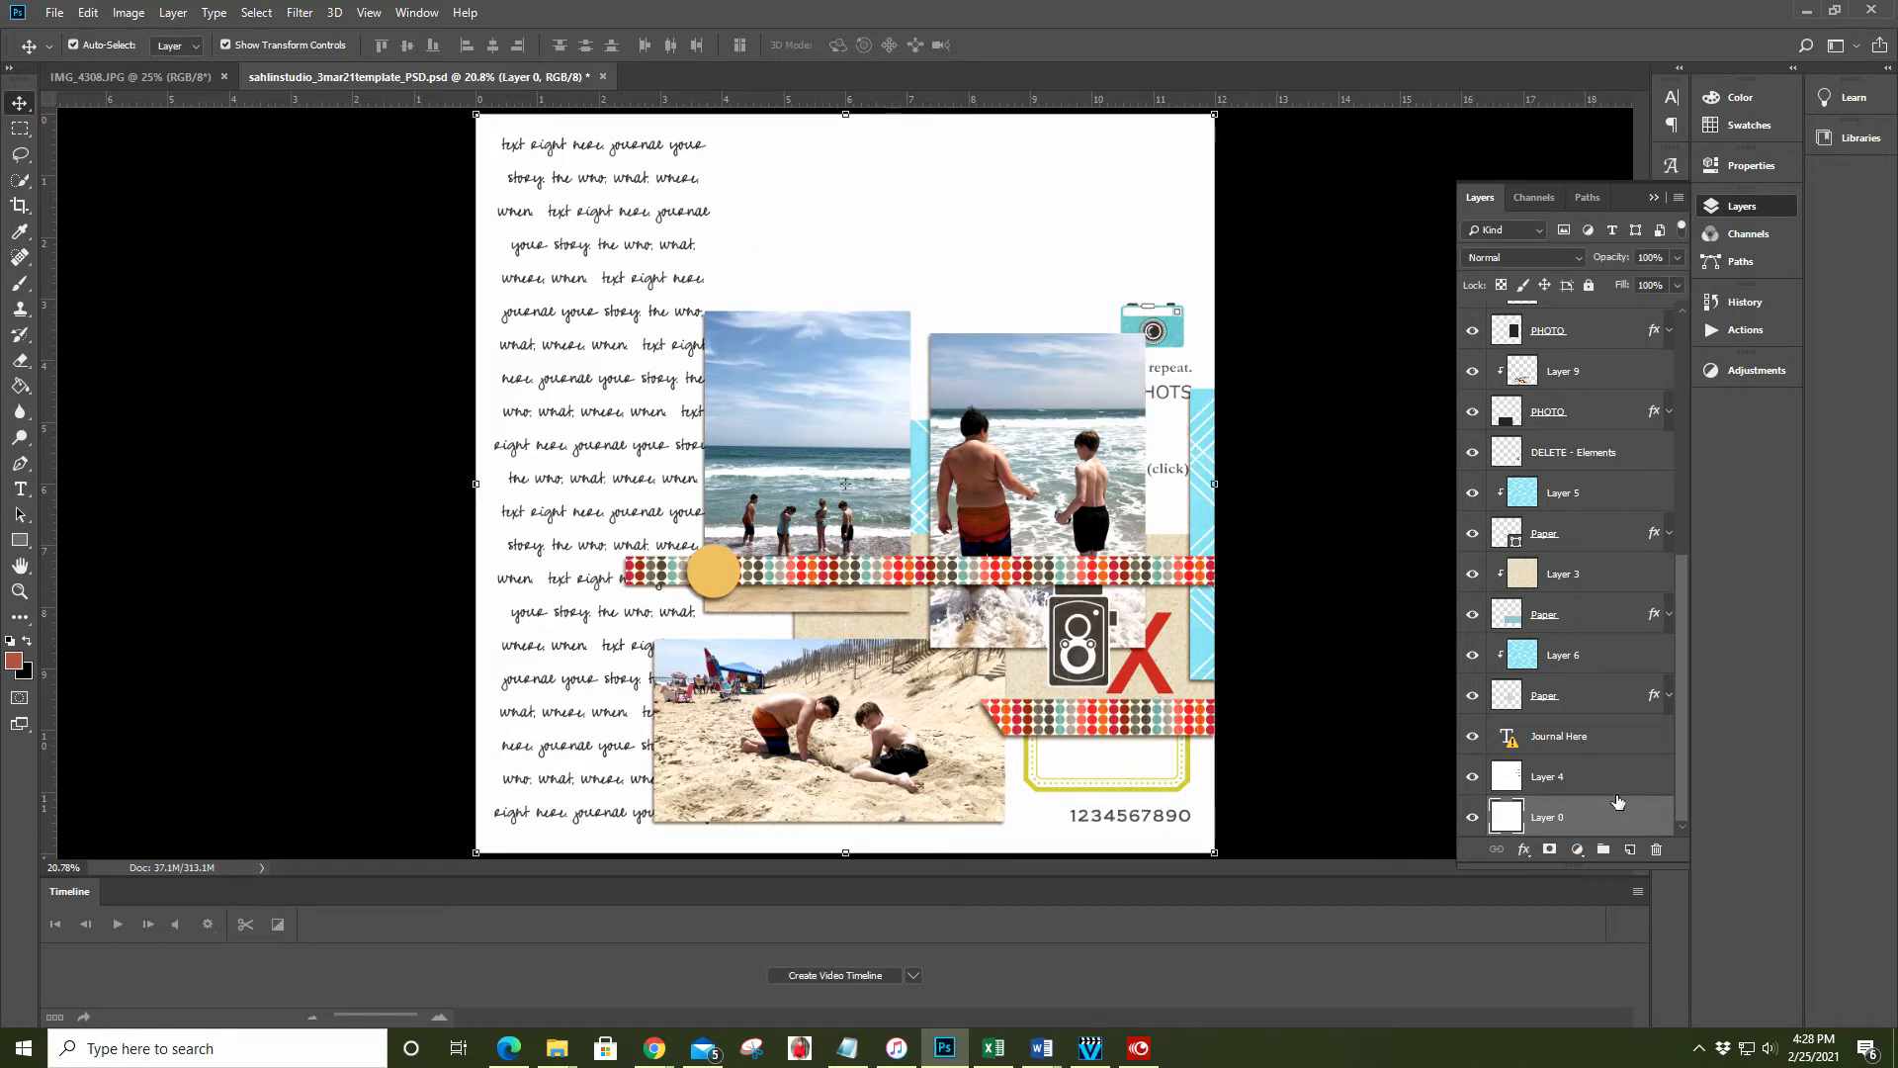
Add a new blank layer and place it at the very bottom of the stack, beneath Layer 0
left_click(1630, 849)
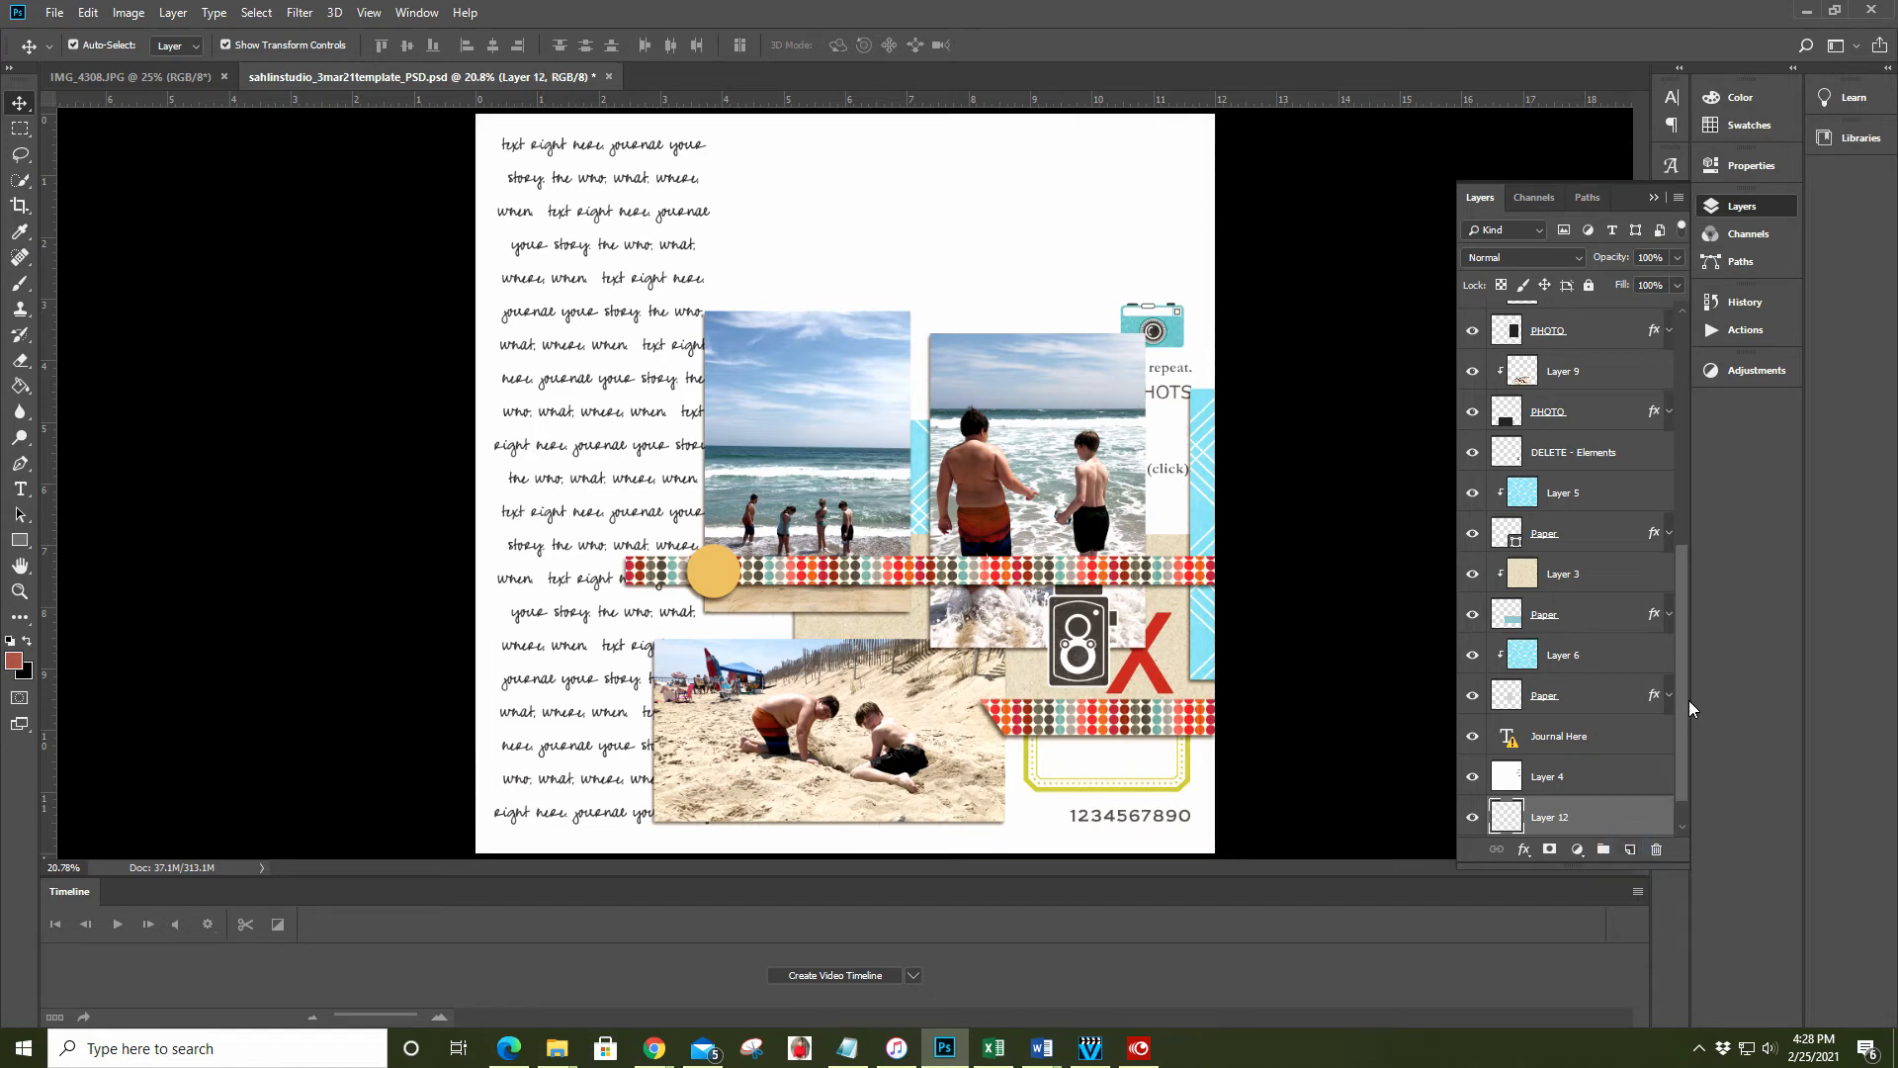
left_click_drag(1681, 689, 1681, 731)
left_click_drag(1606, 829, 1597, 767)
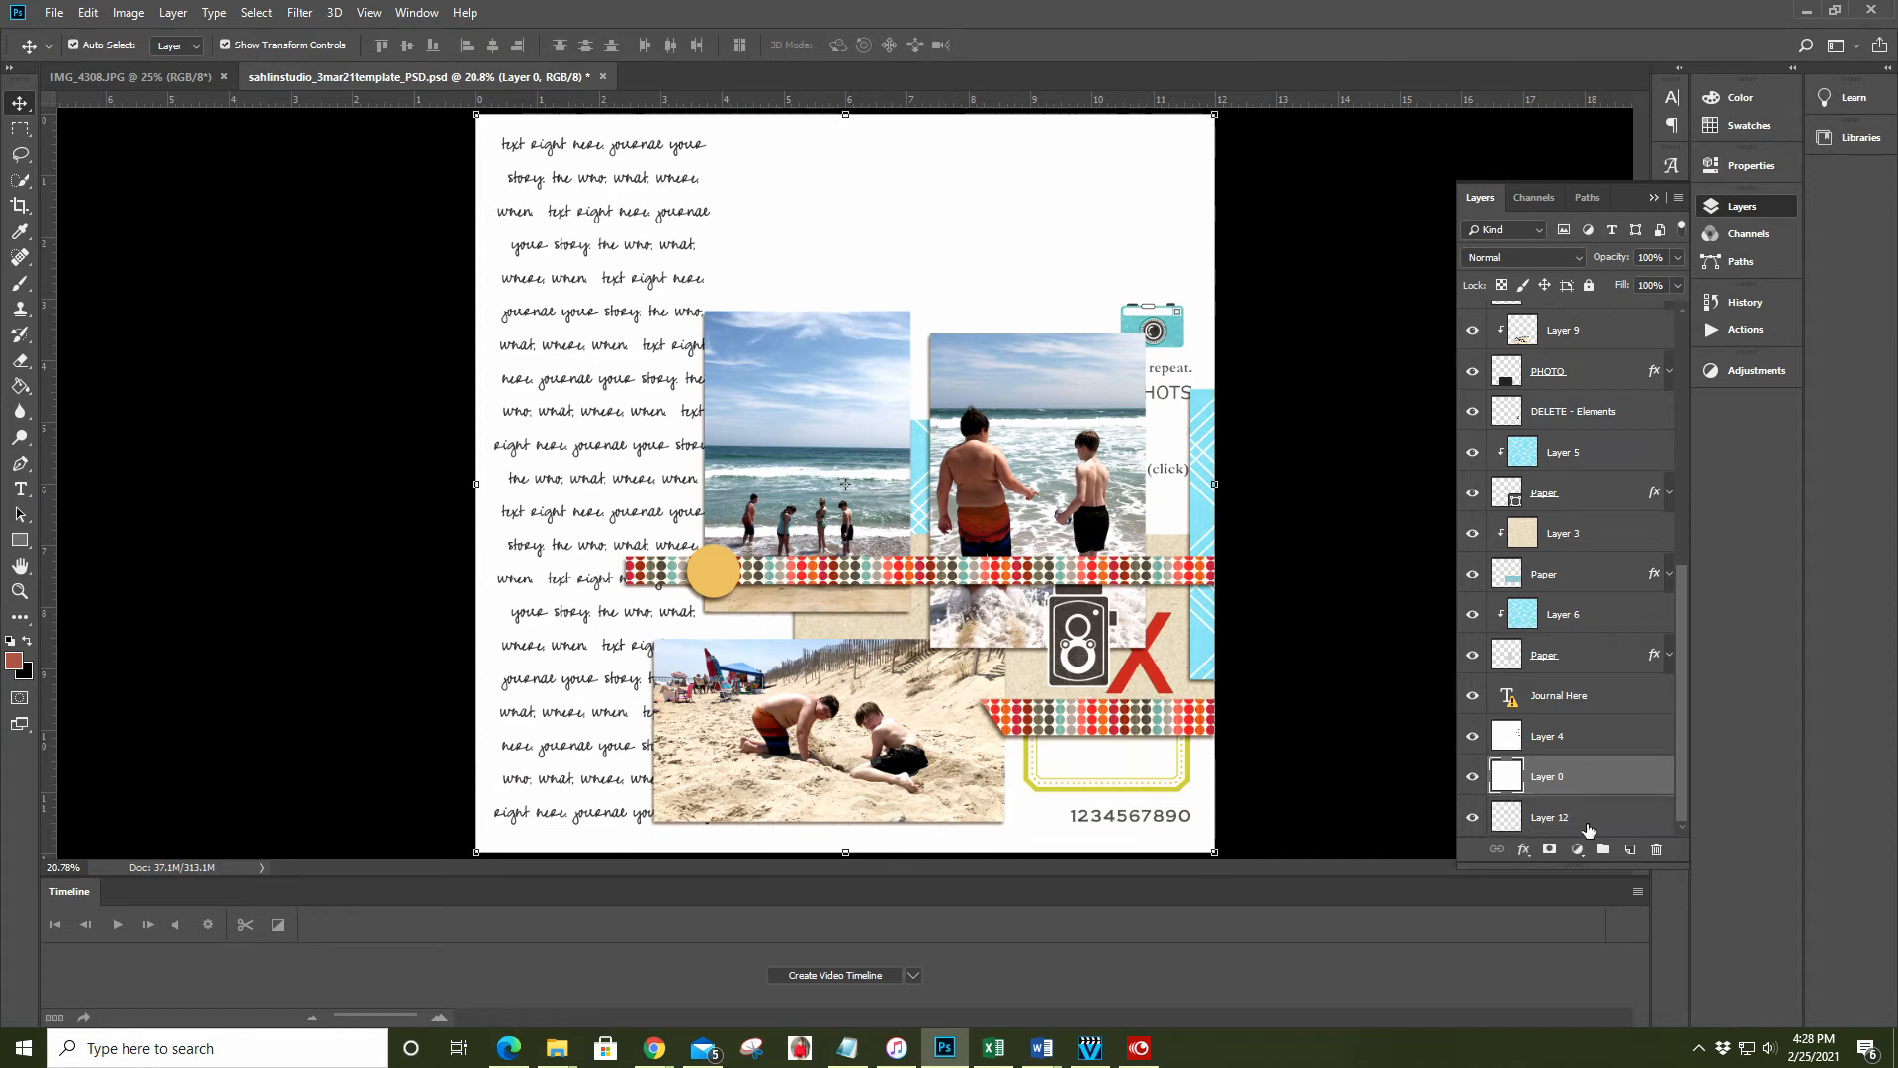
left_click(1594, 816)
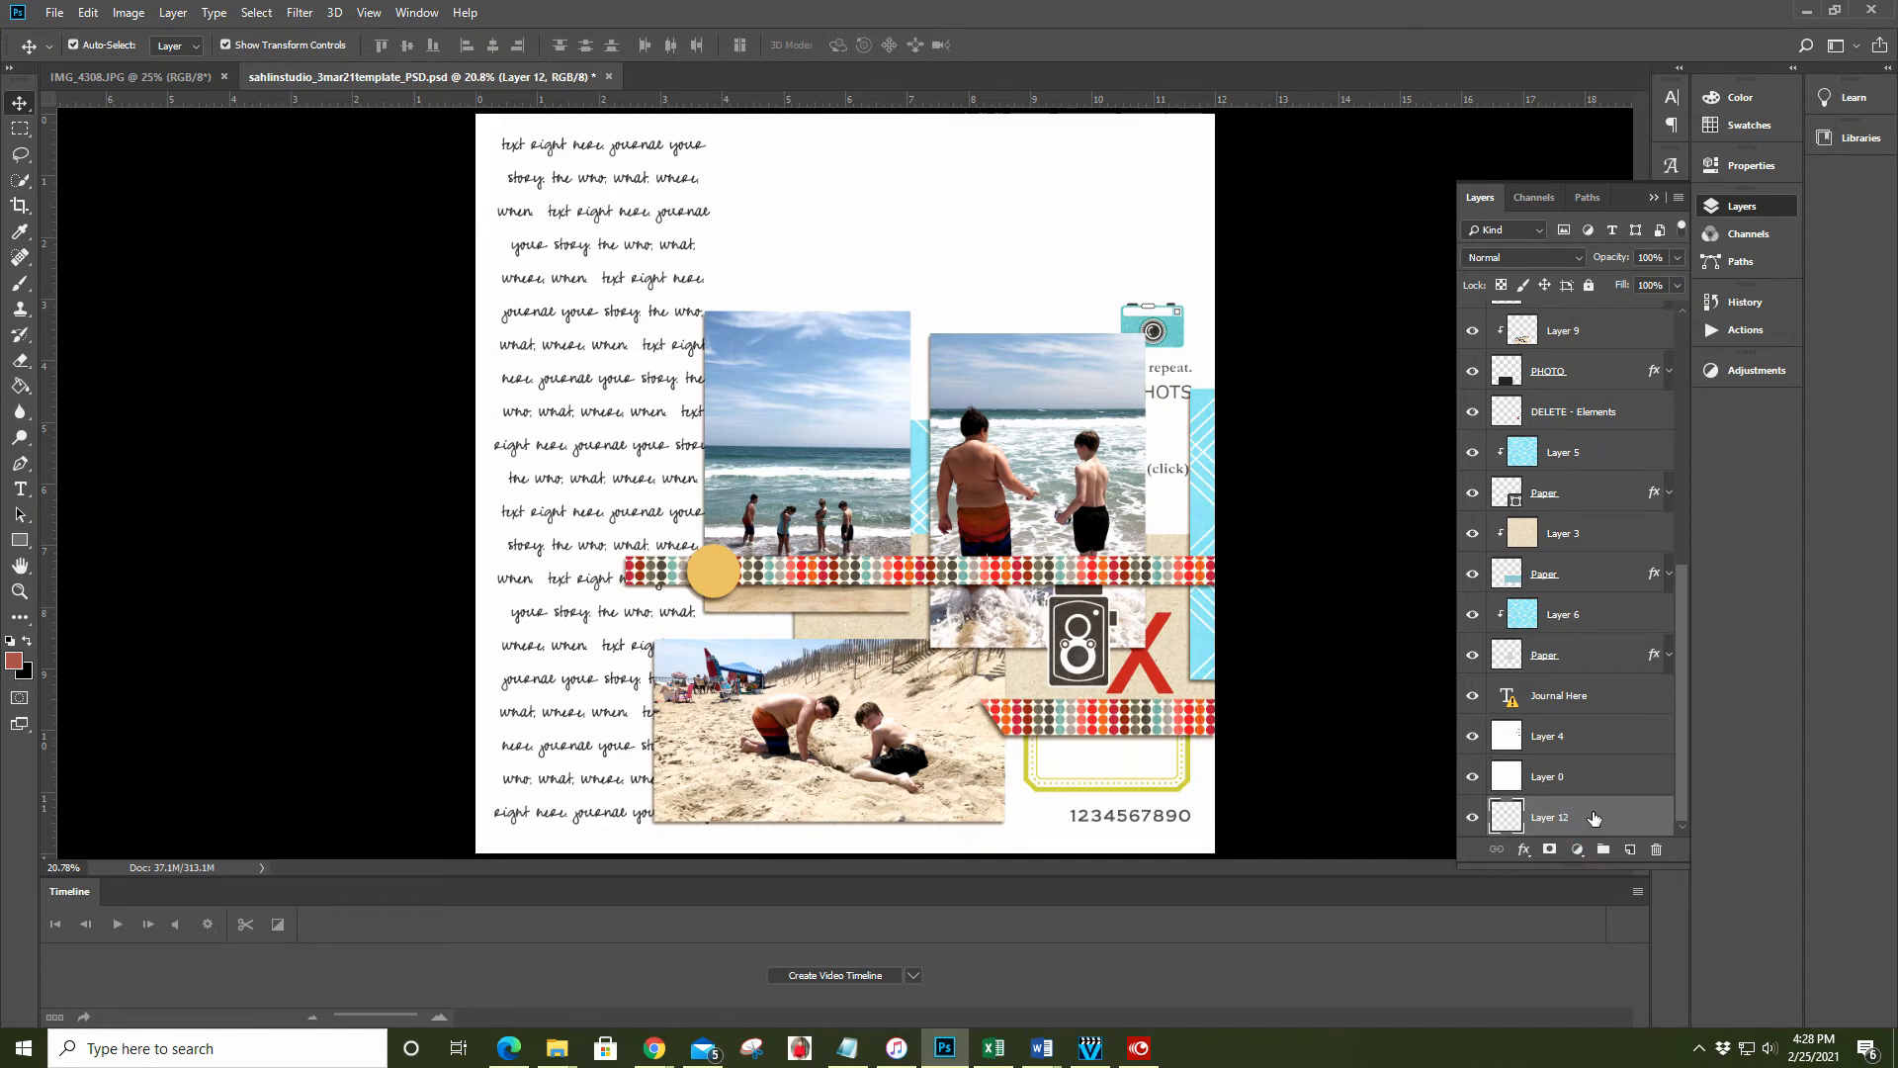
Enlarge the canvas to 19 inches wide and 13 inches high, anchored at the center
left_click(128, 13)
key("Escape")
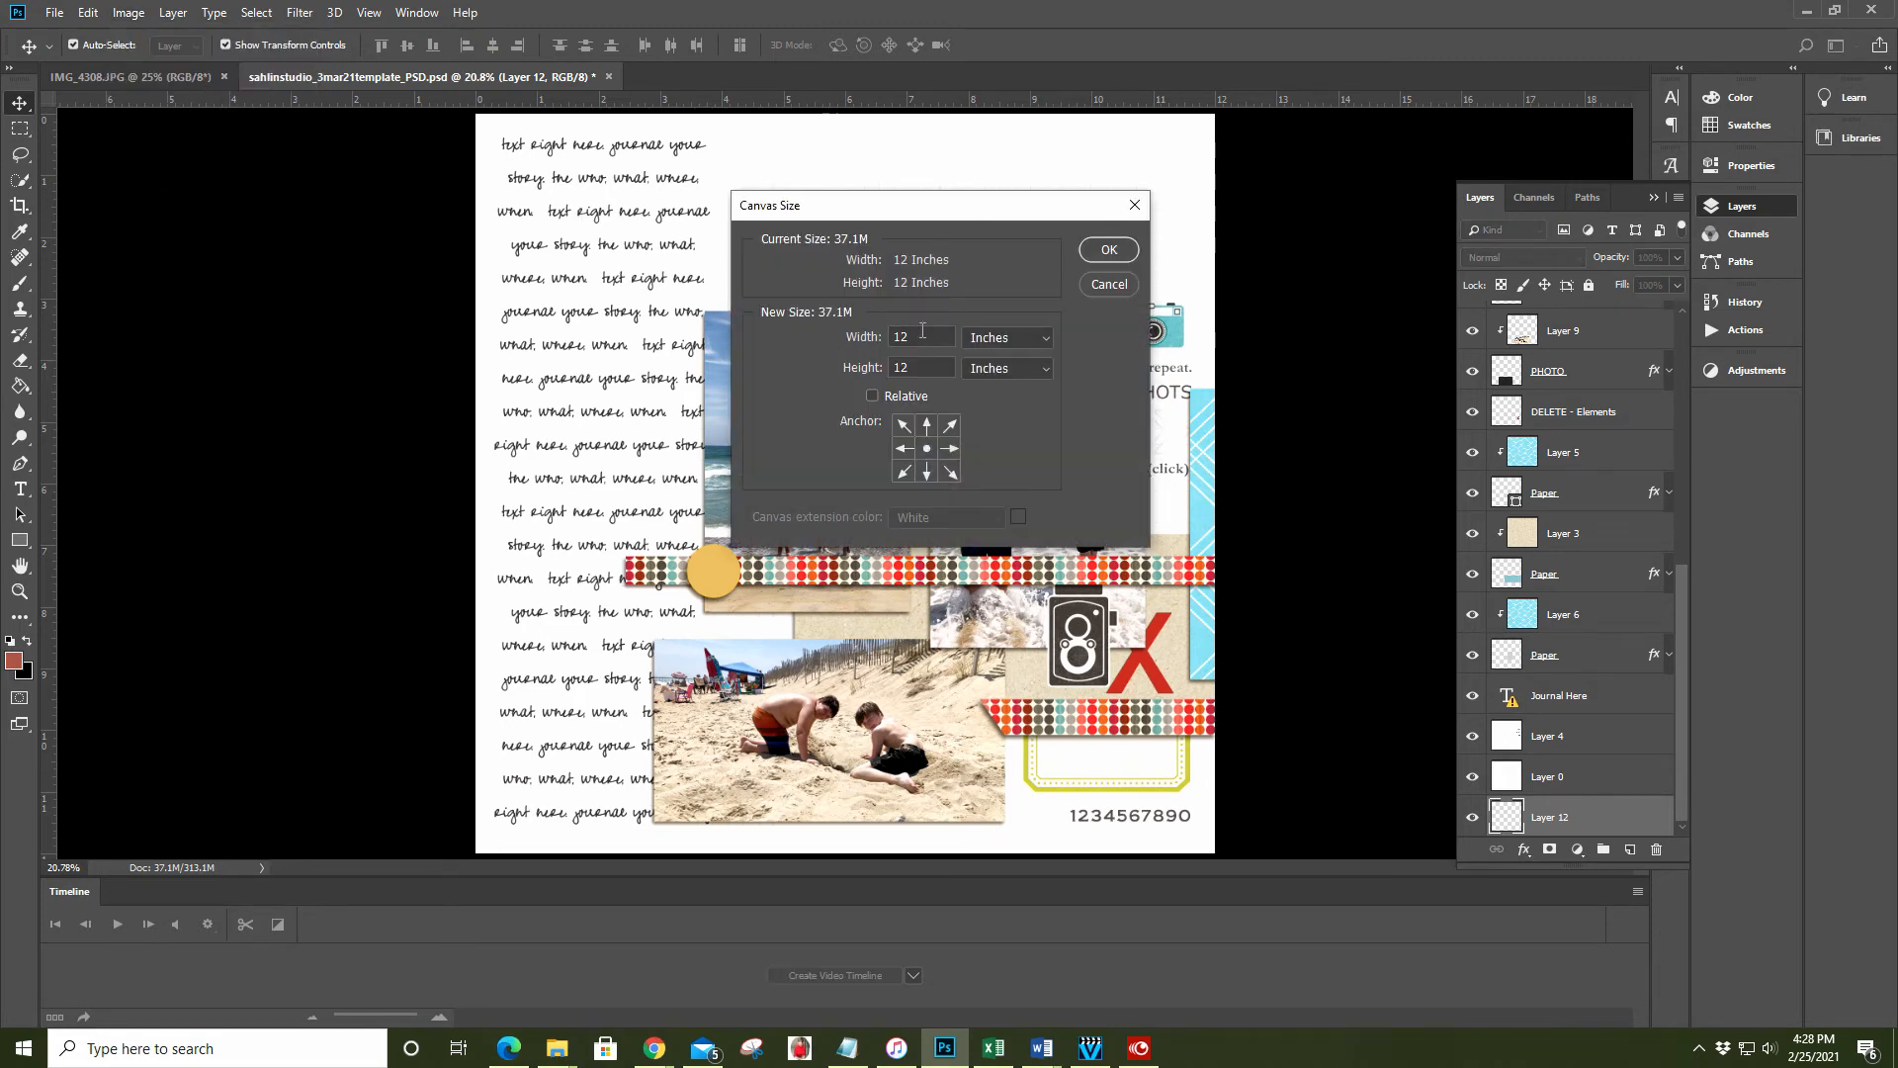
double_click(923, 337)
type("19")
key("Tab")
left_click(1109, 250)
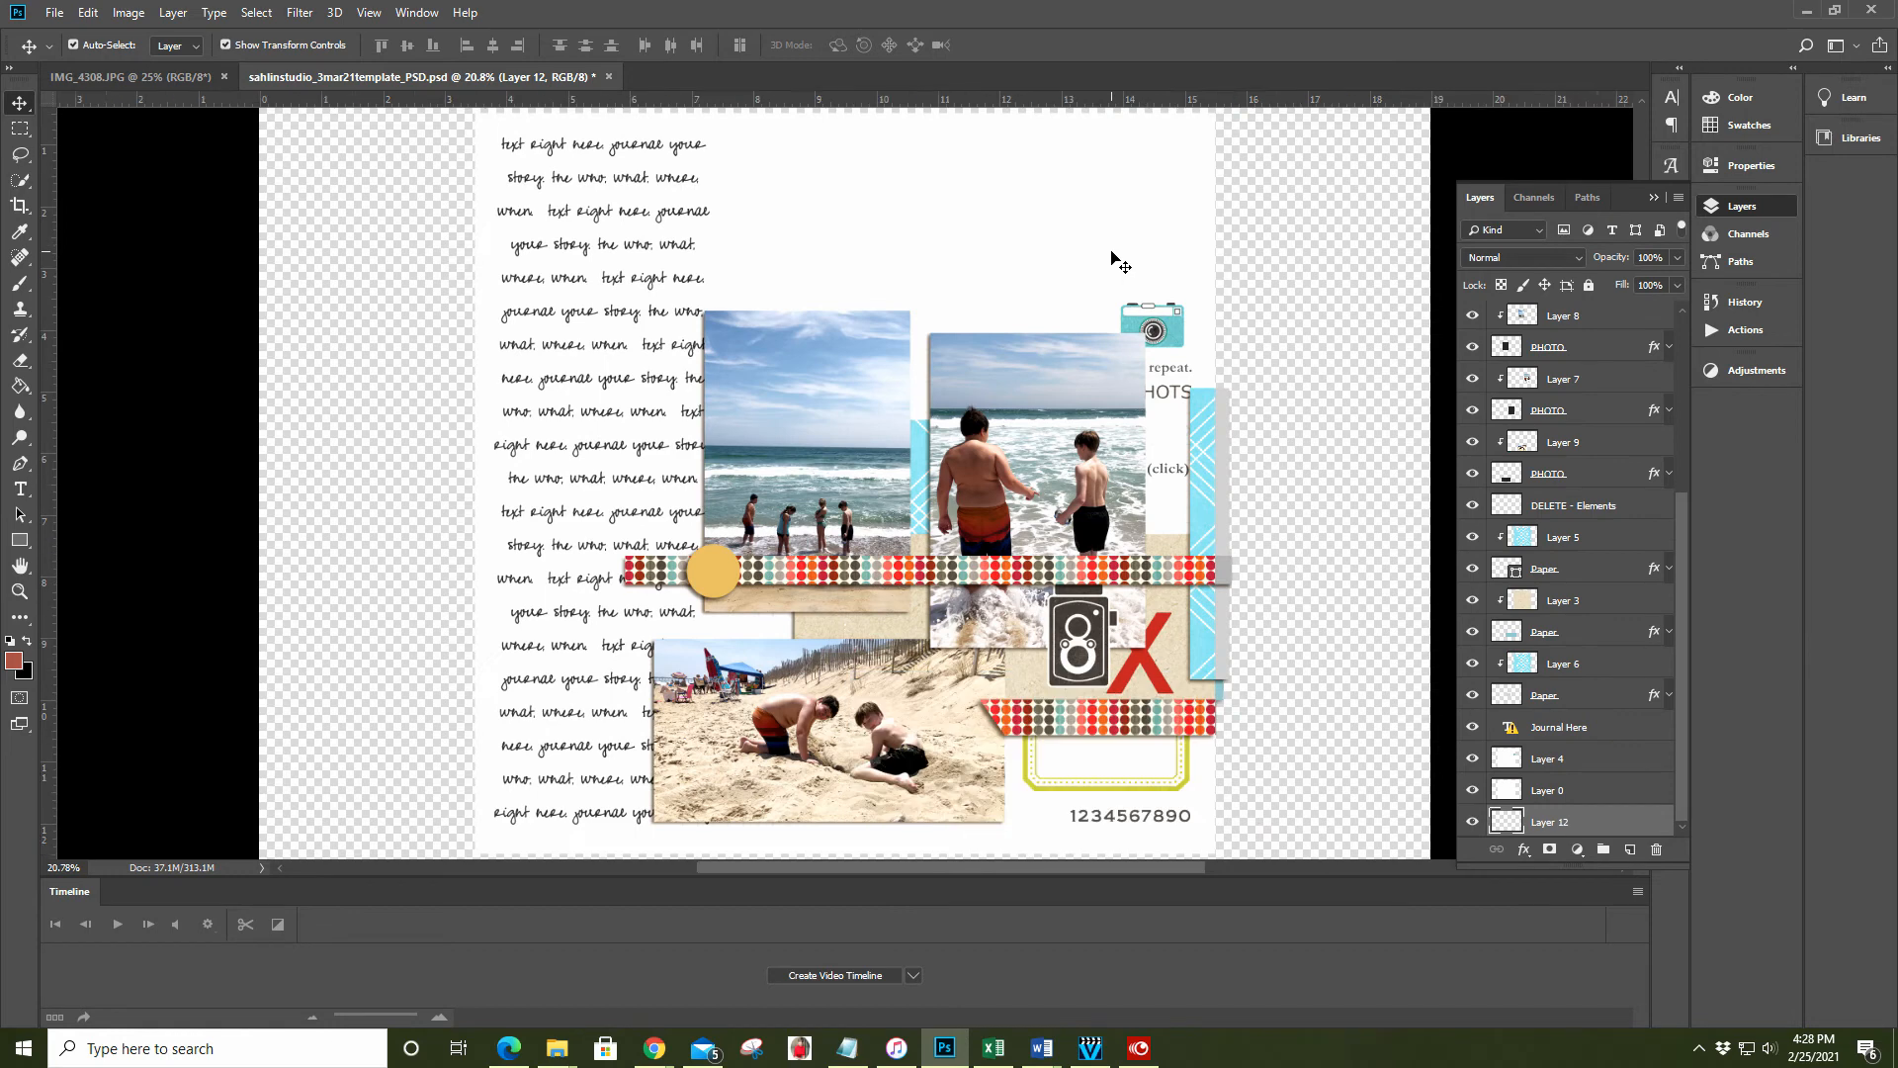
Move all layers from Layer 0 up to Button together to the left side of the enlarged canvas, leaving only a narrow margin
left_click(1653, 197)
left_click(19, 591)
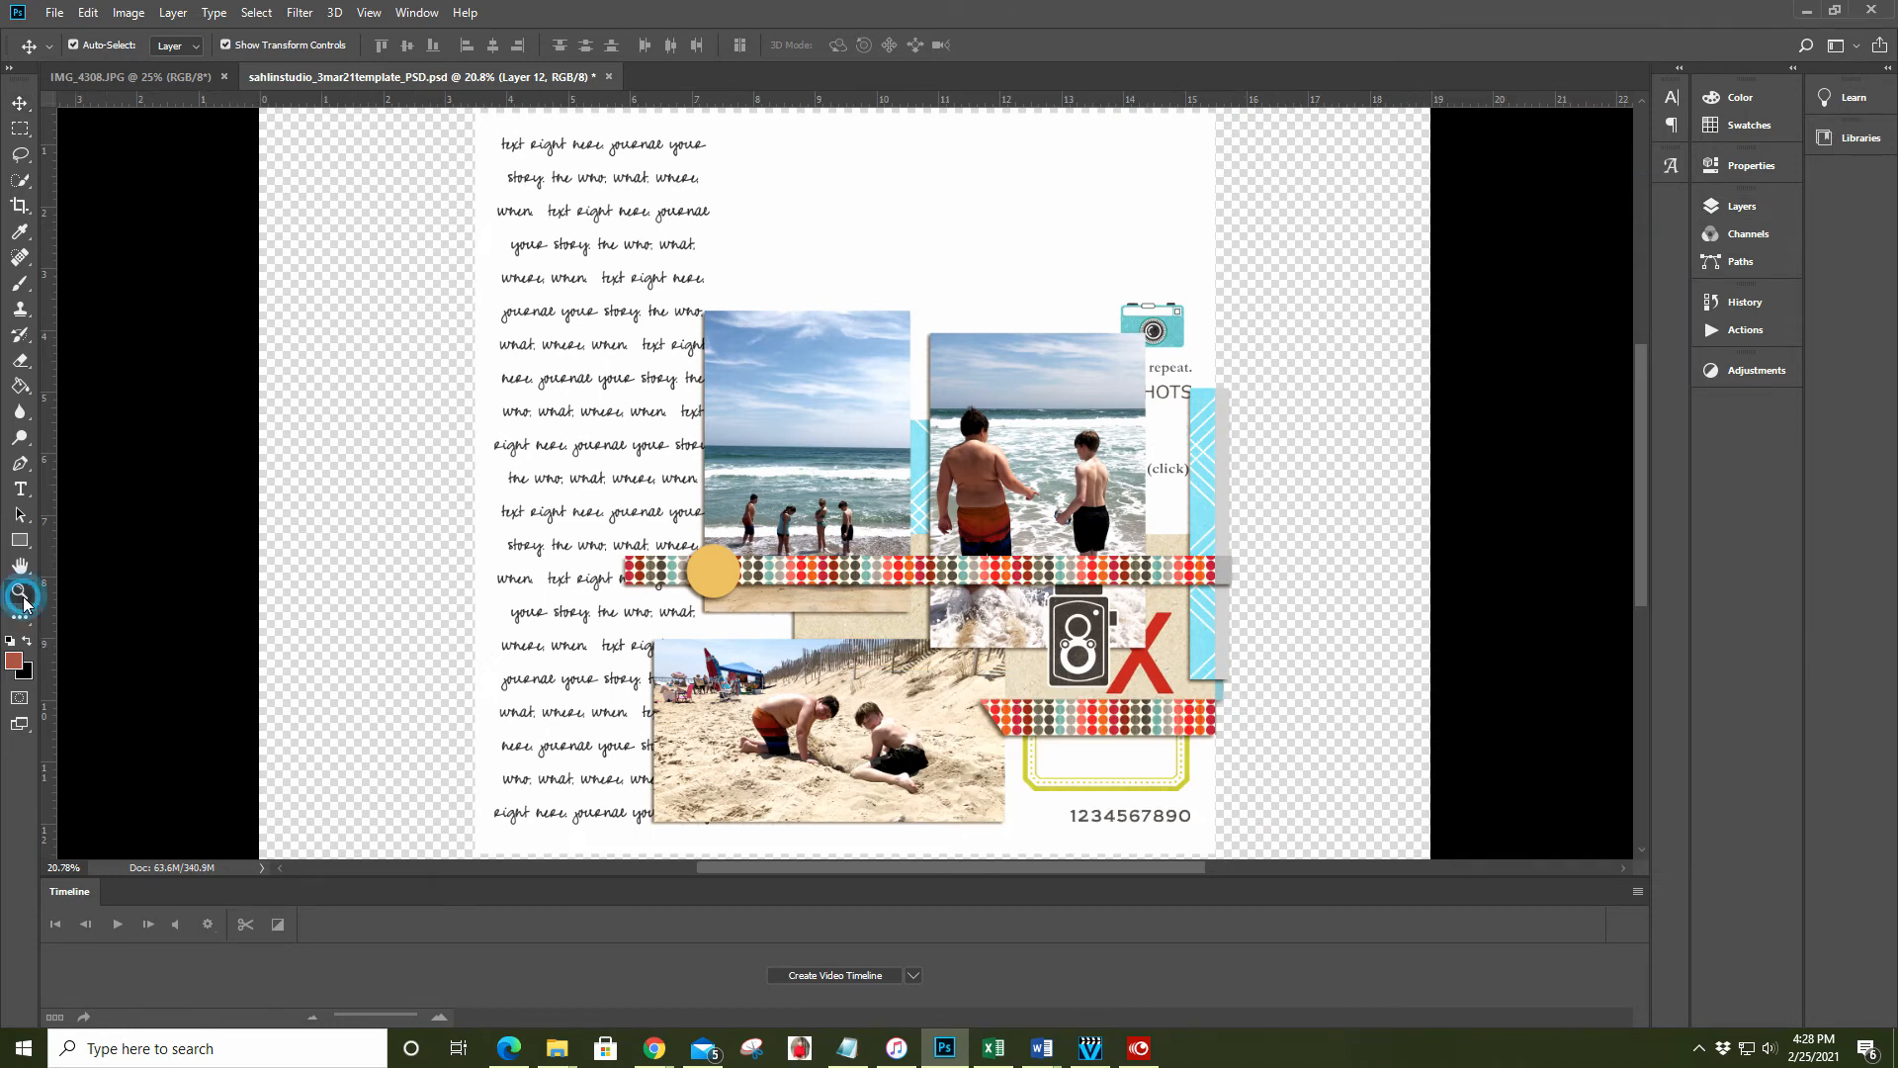
left_click(551, 46)
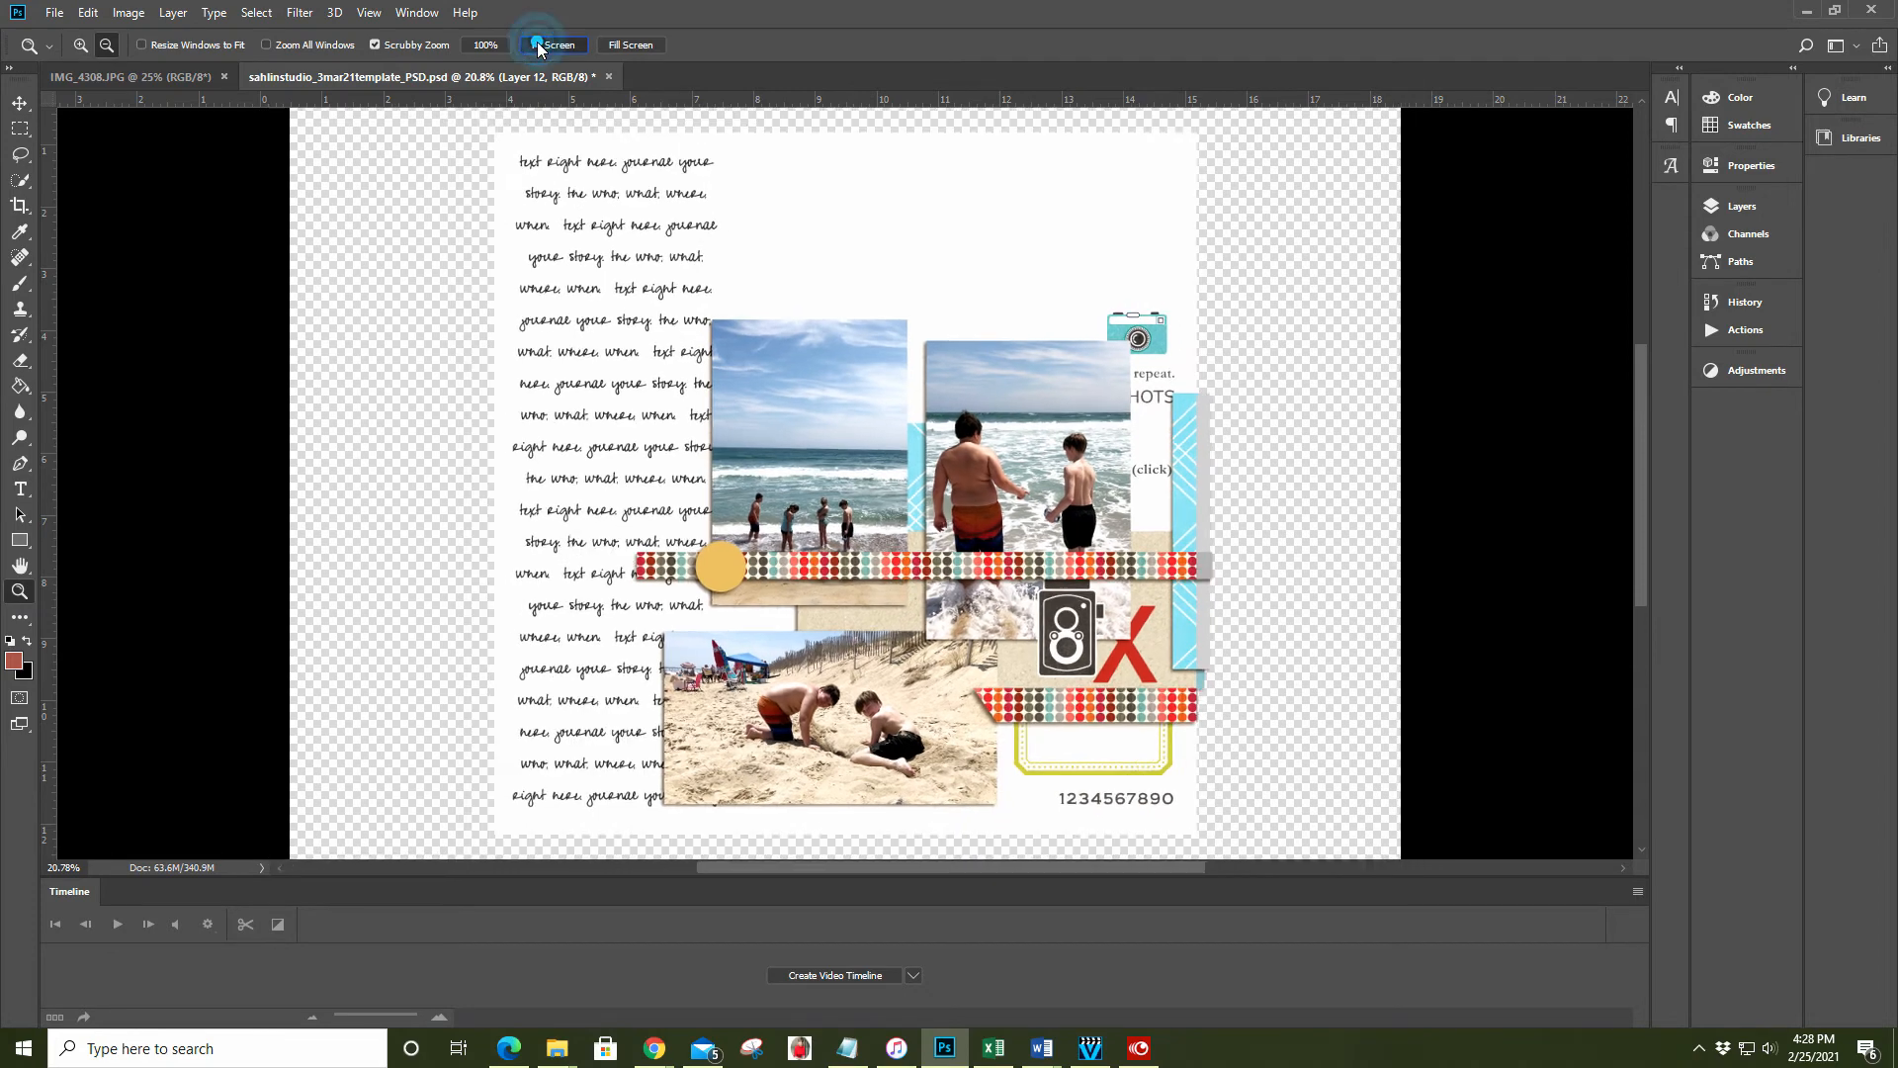
left_click(896, 483, "alt")
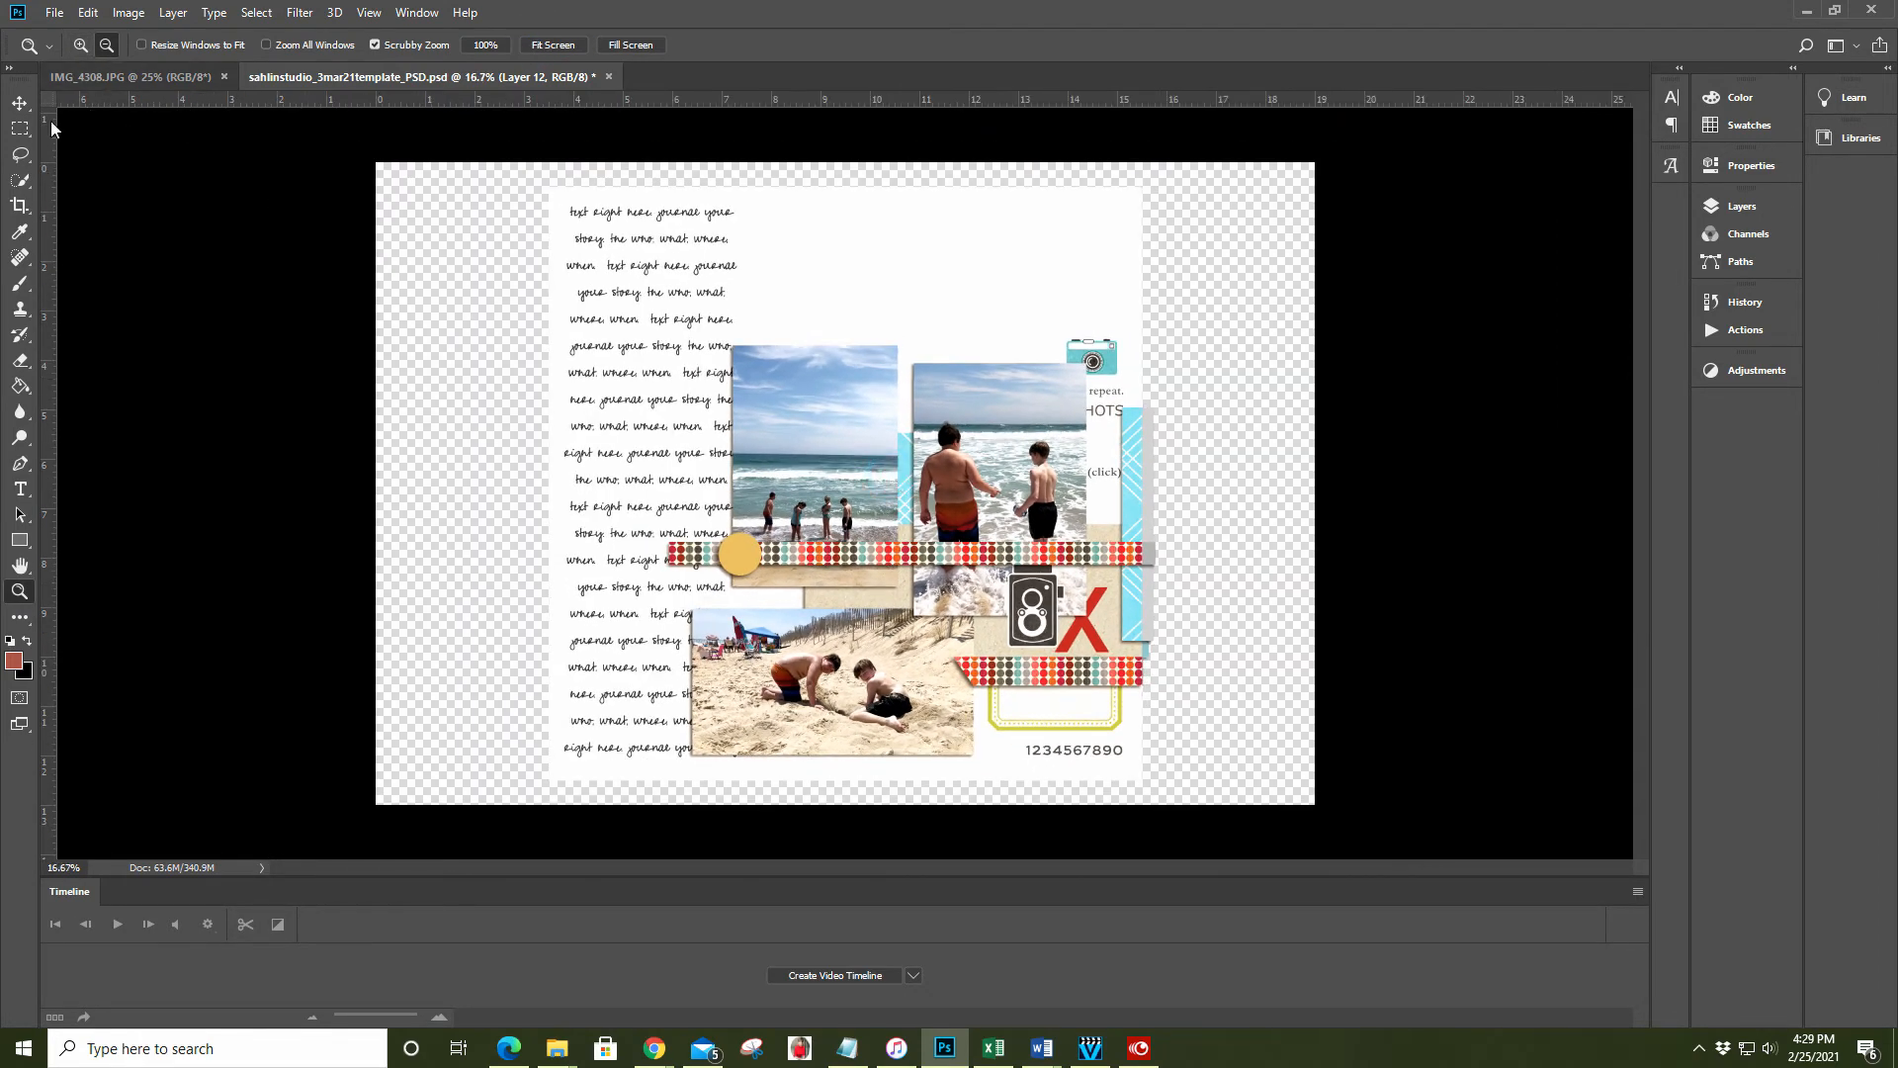
left_click(20, 103)
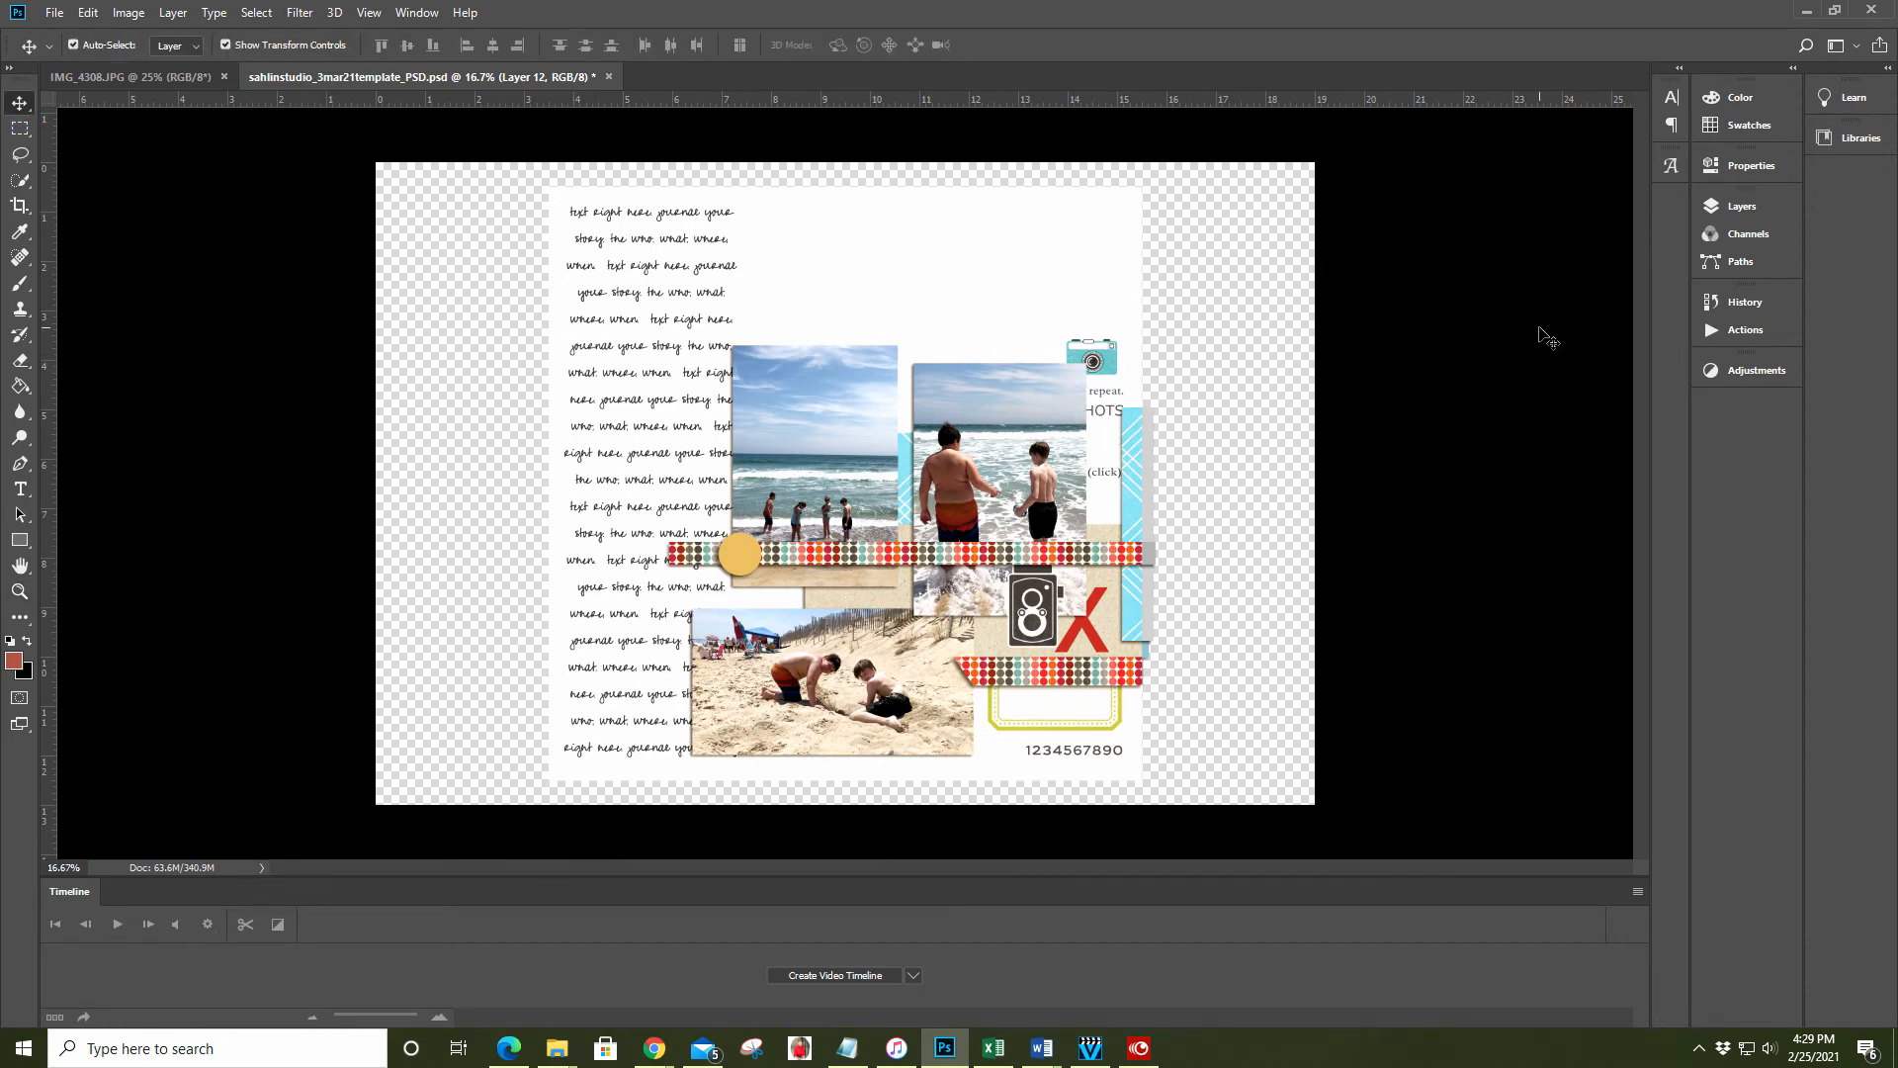
left_click(1757, 209)
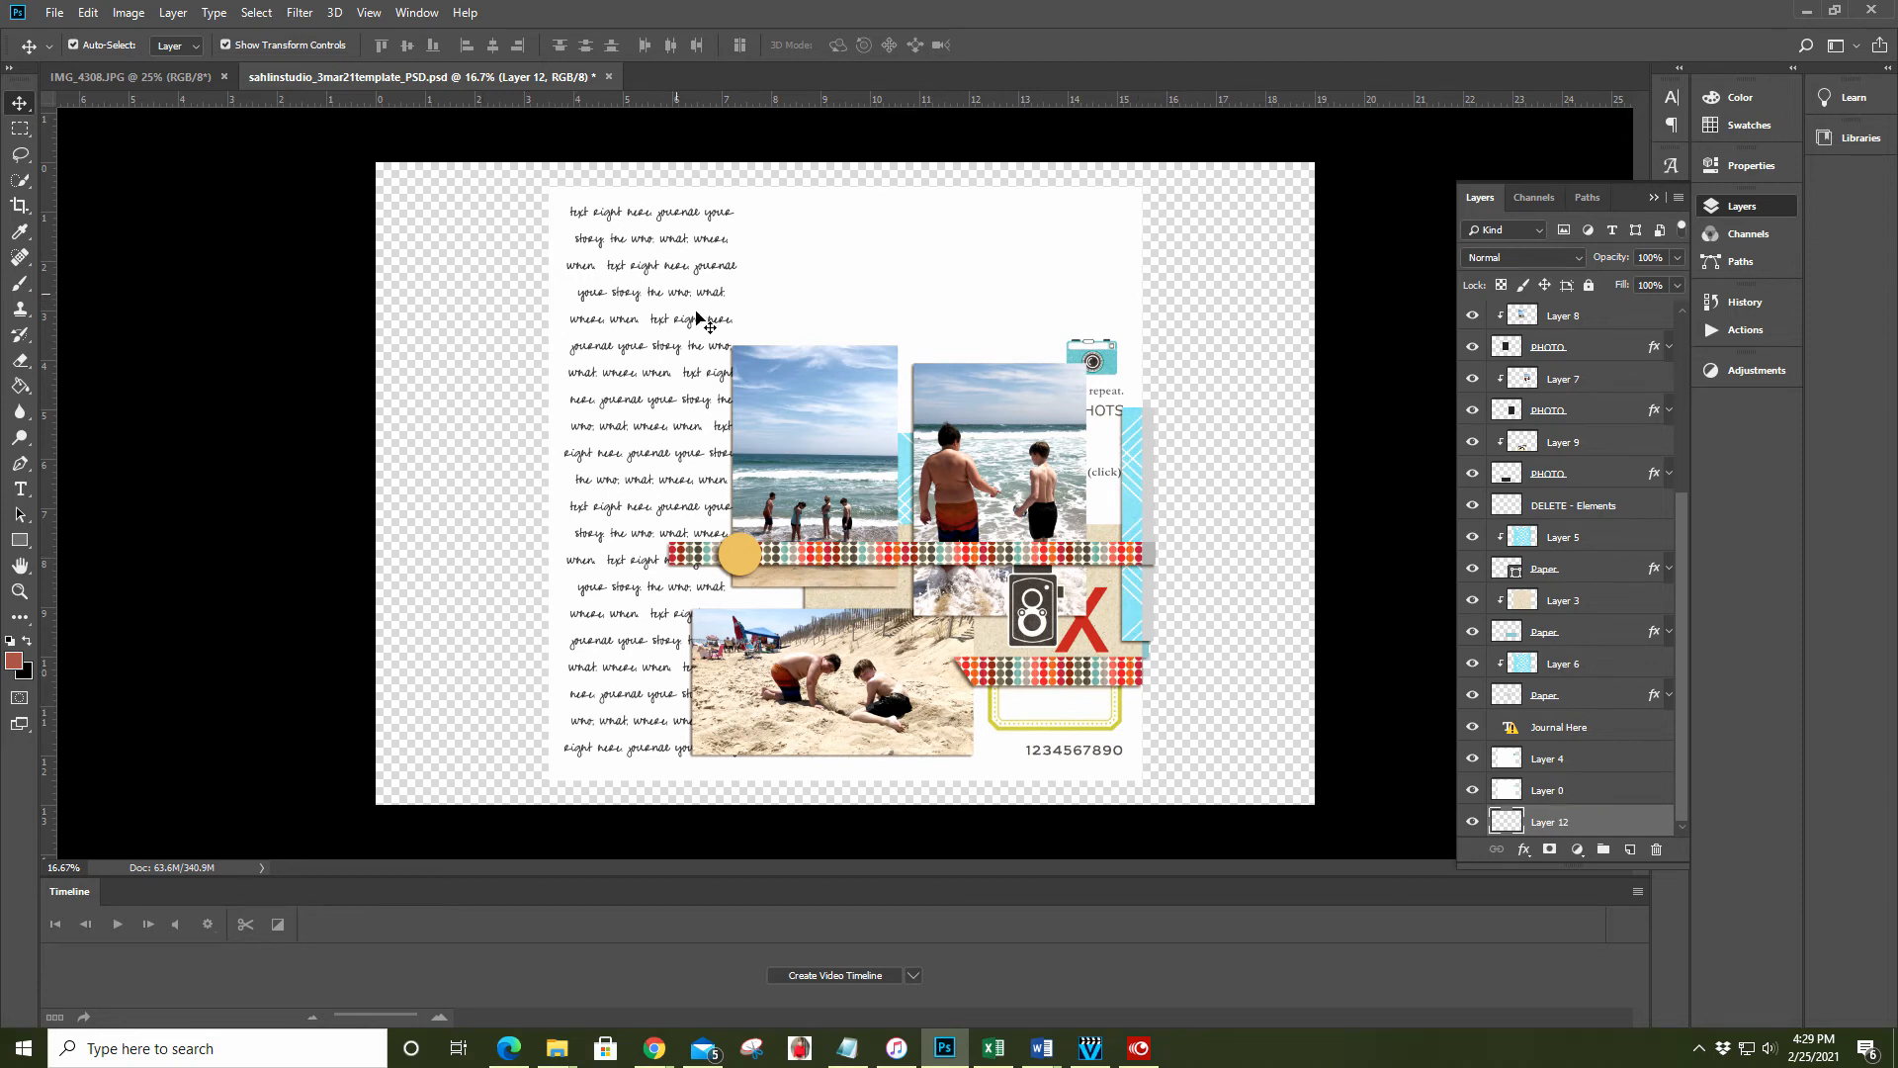
left_click(1587, 789)
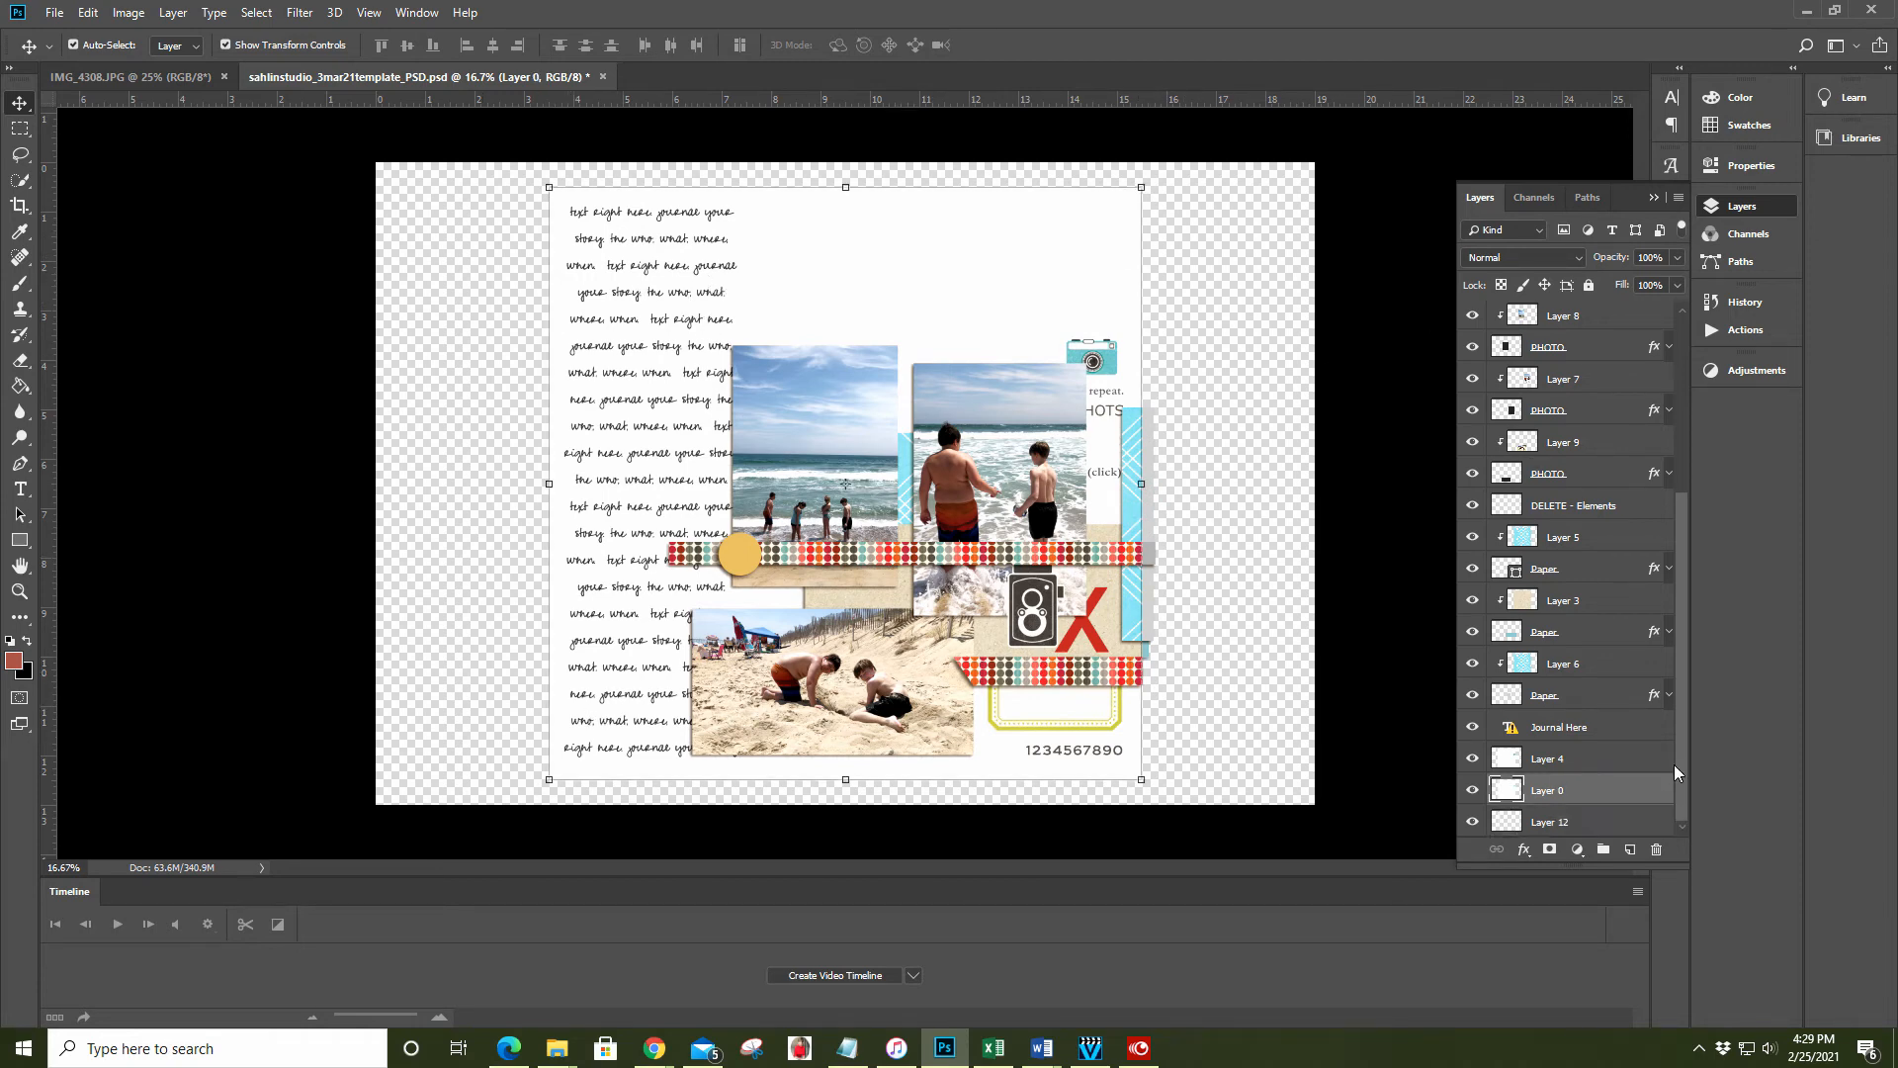
left_click_drag(1685, 761, 1738, 314)
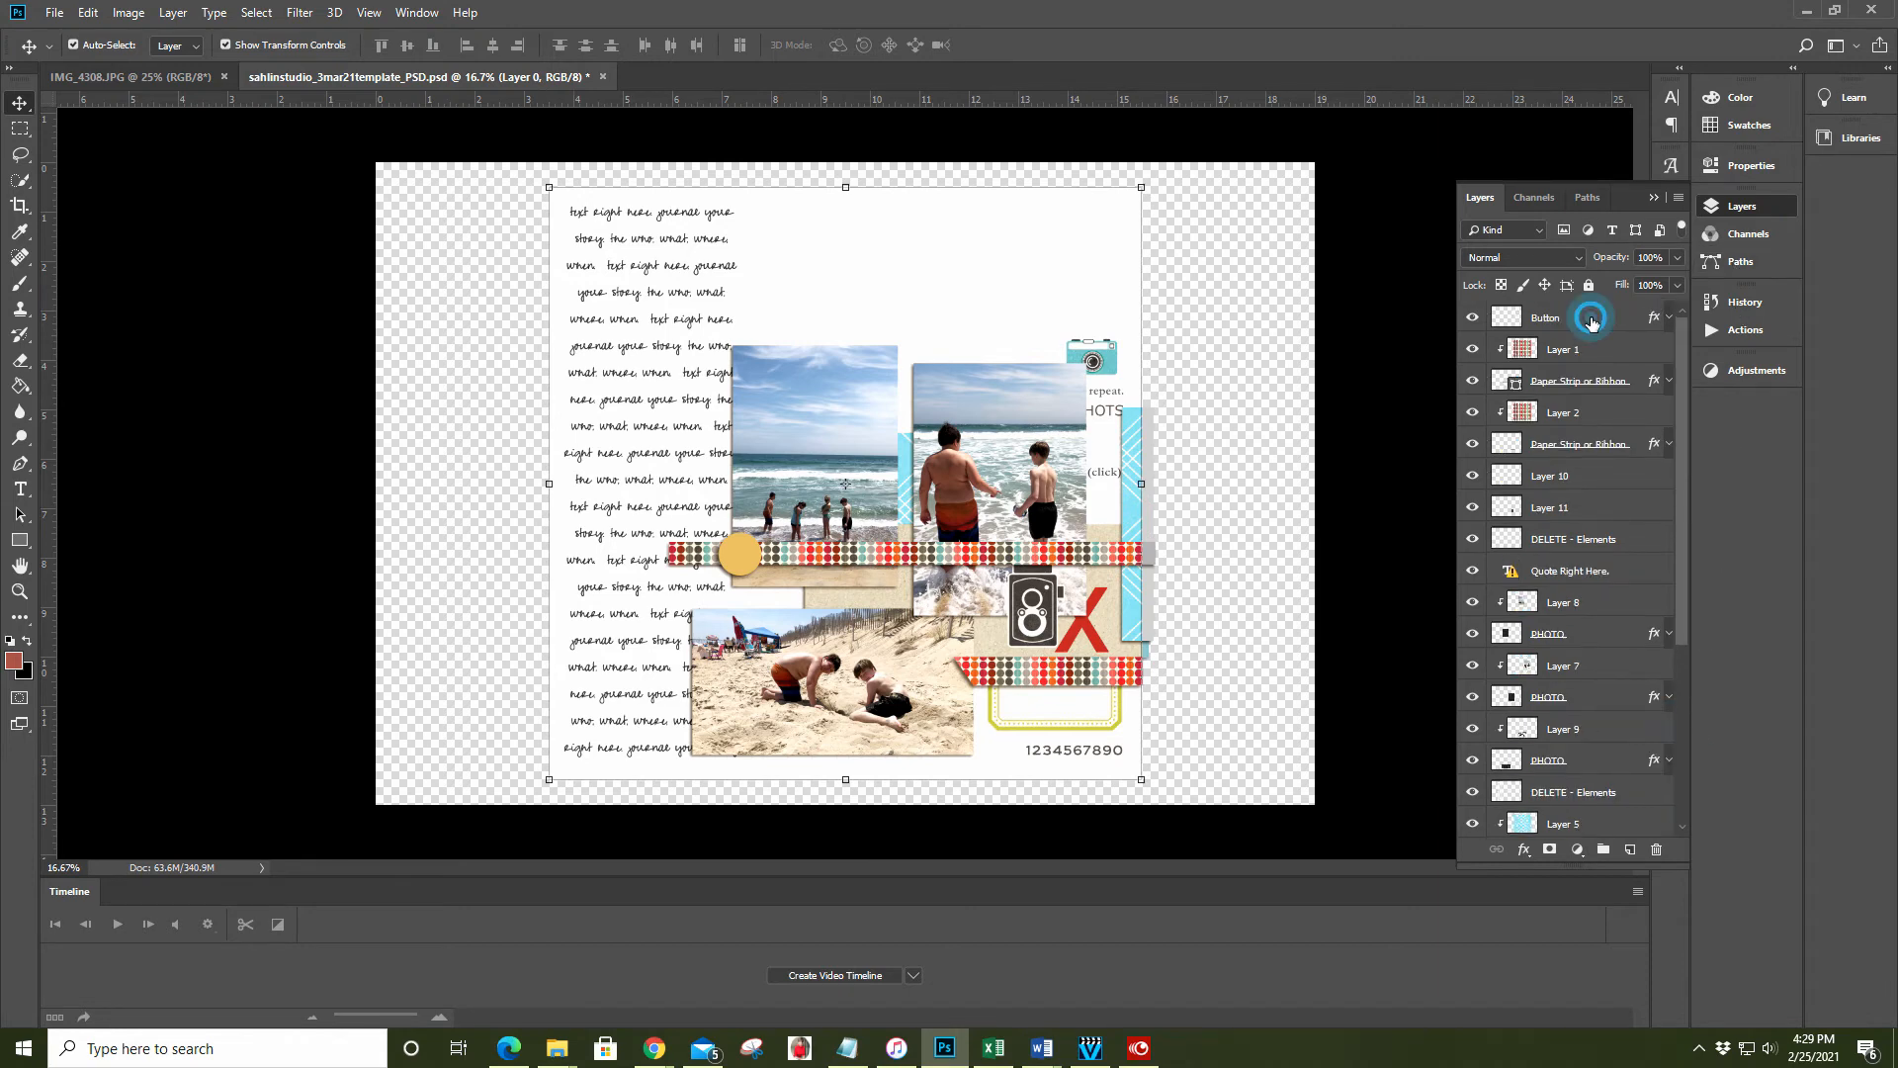
left_click(1622, 316, "shift")
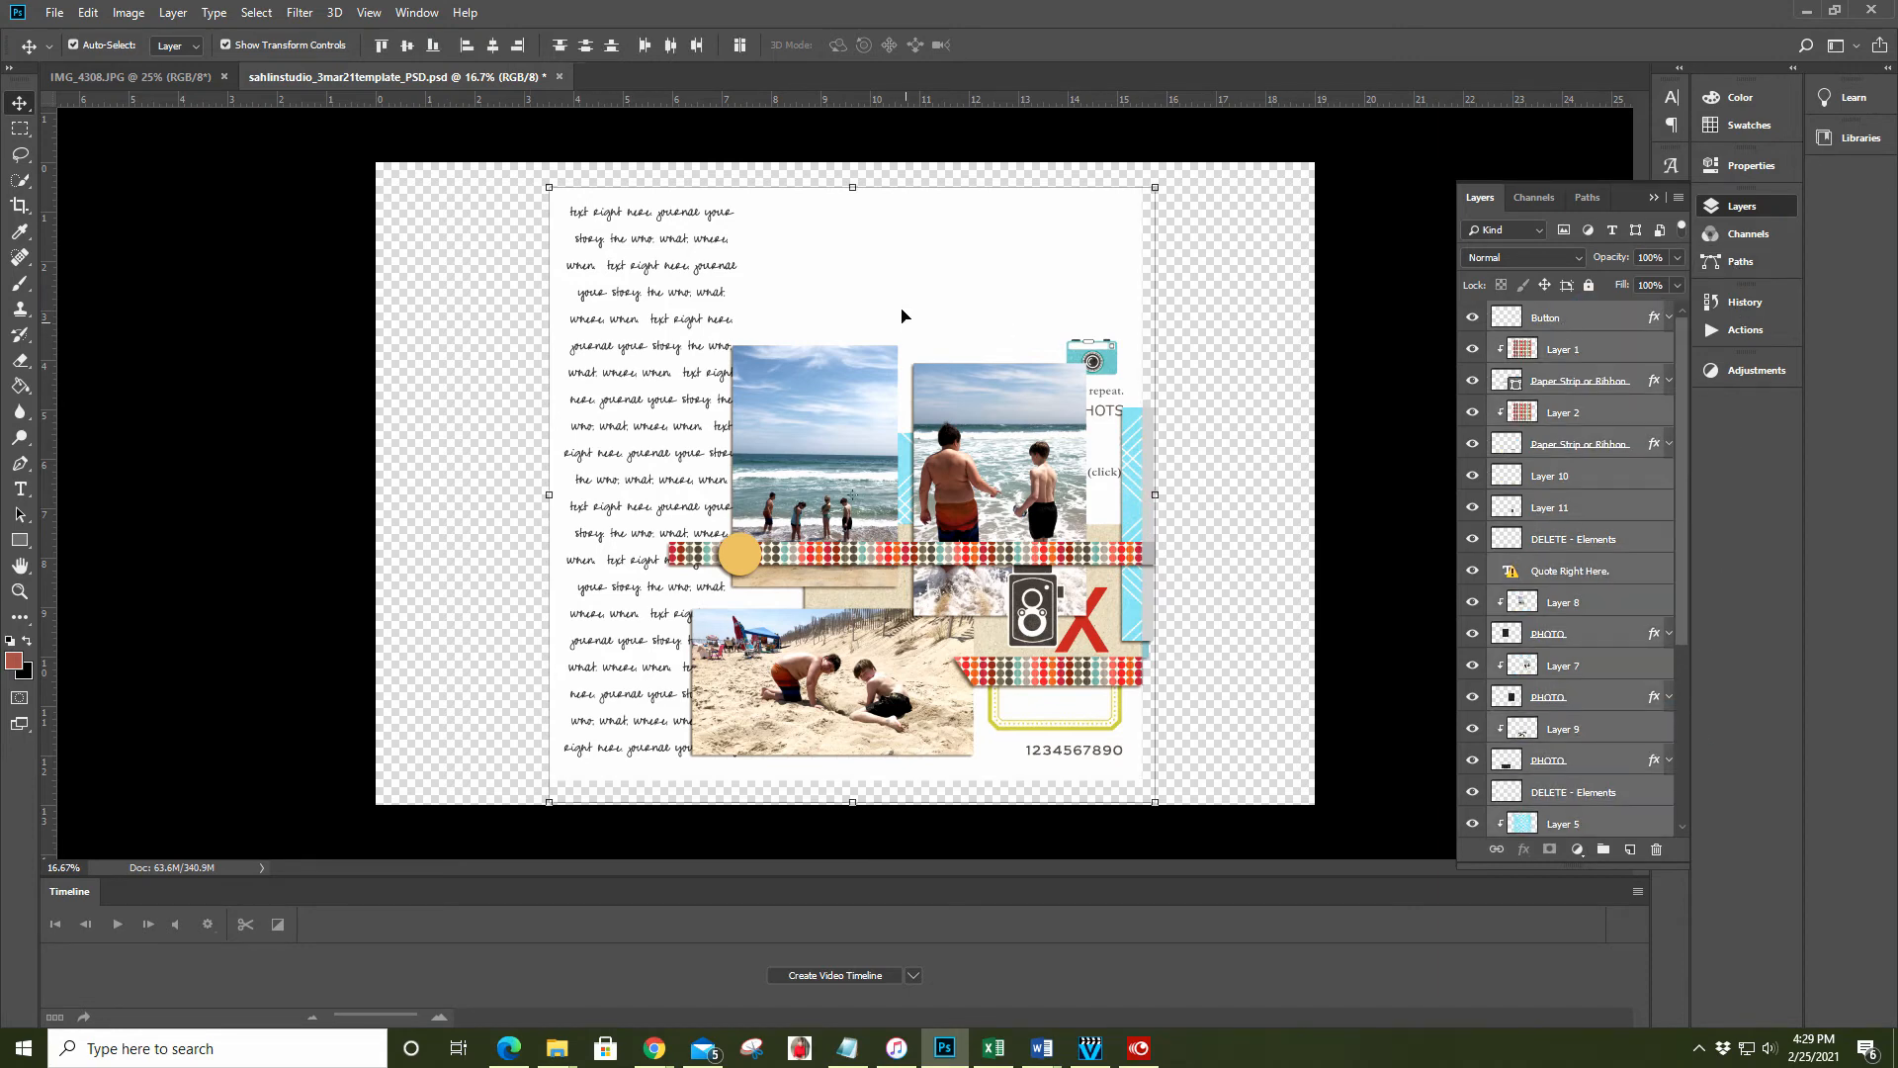
key("shift+Left")
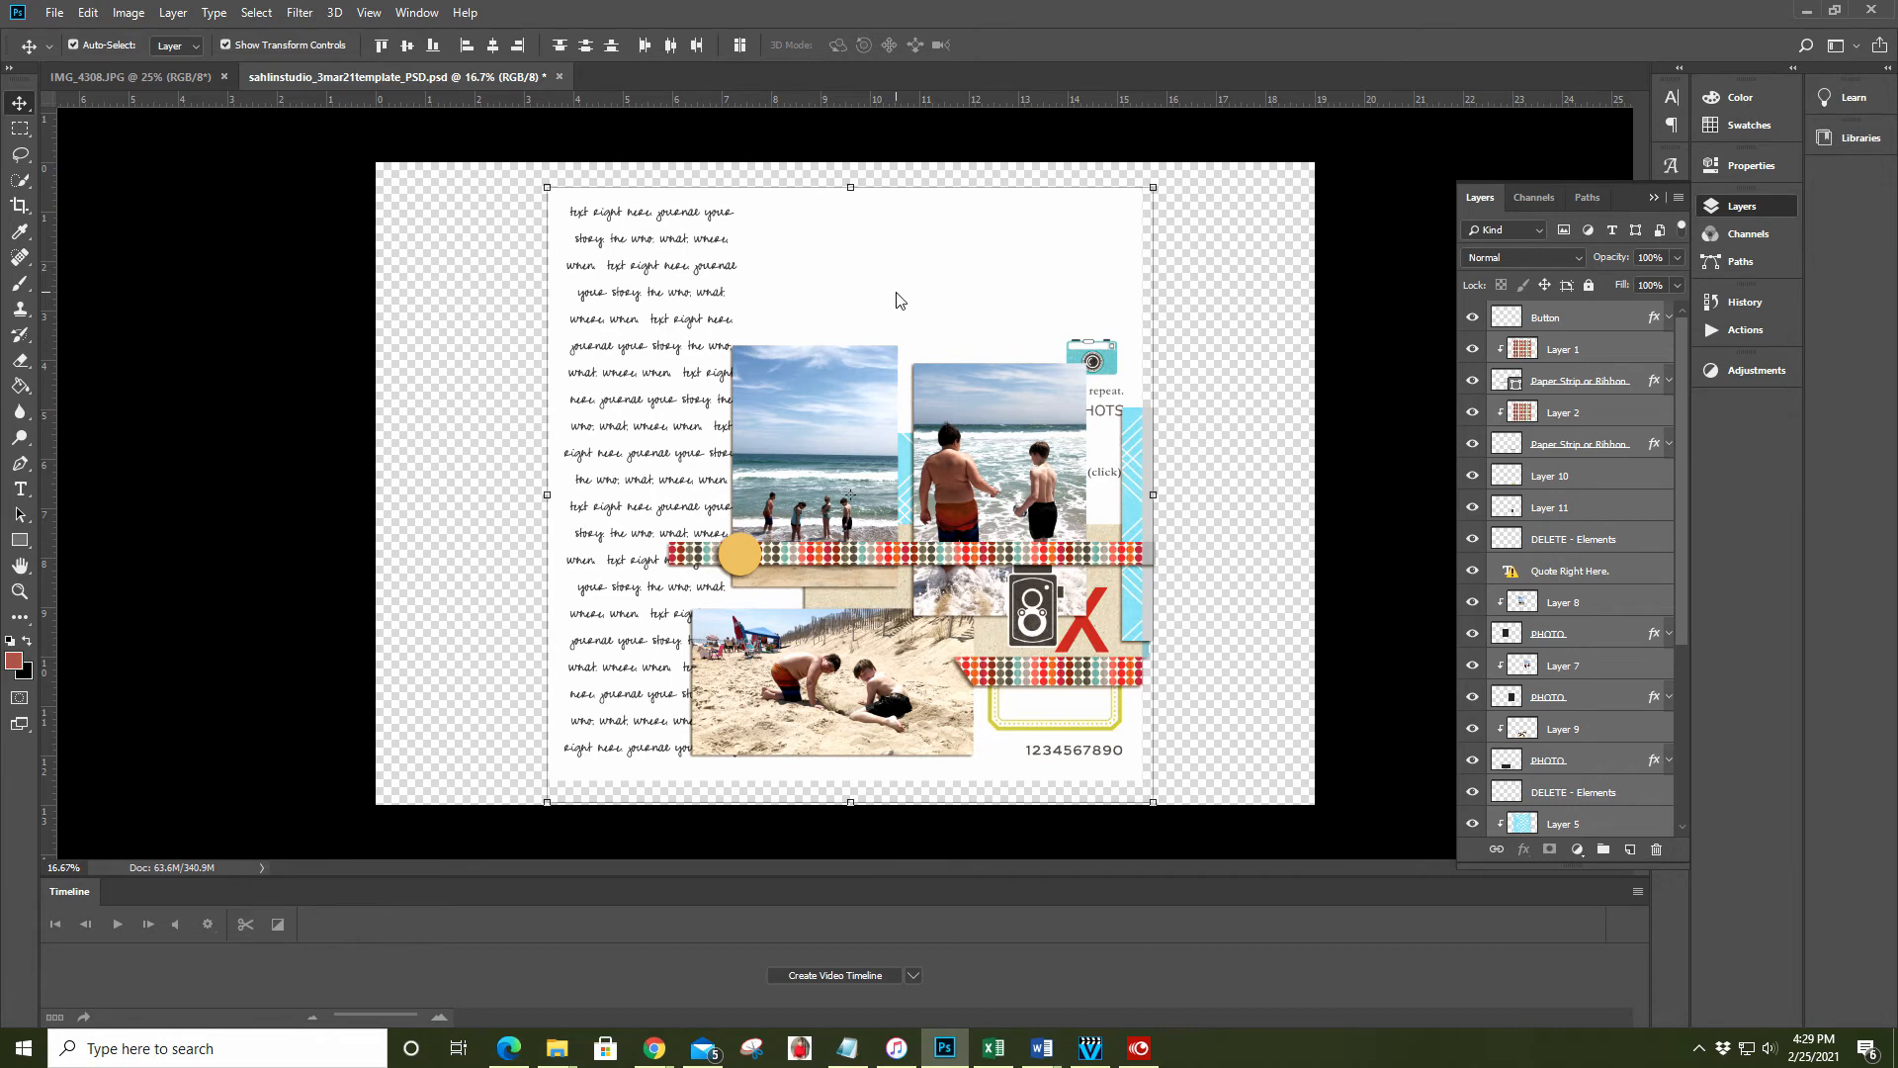
key("shift+Left")
key("shift+Left")
key("shift+Left")
key("shift+Left")
key("shift+Left")
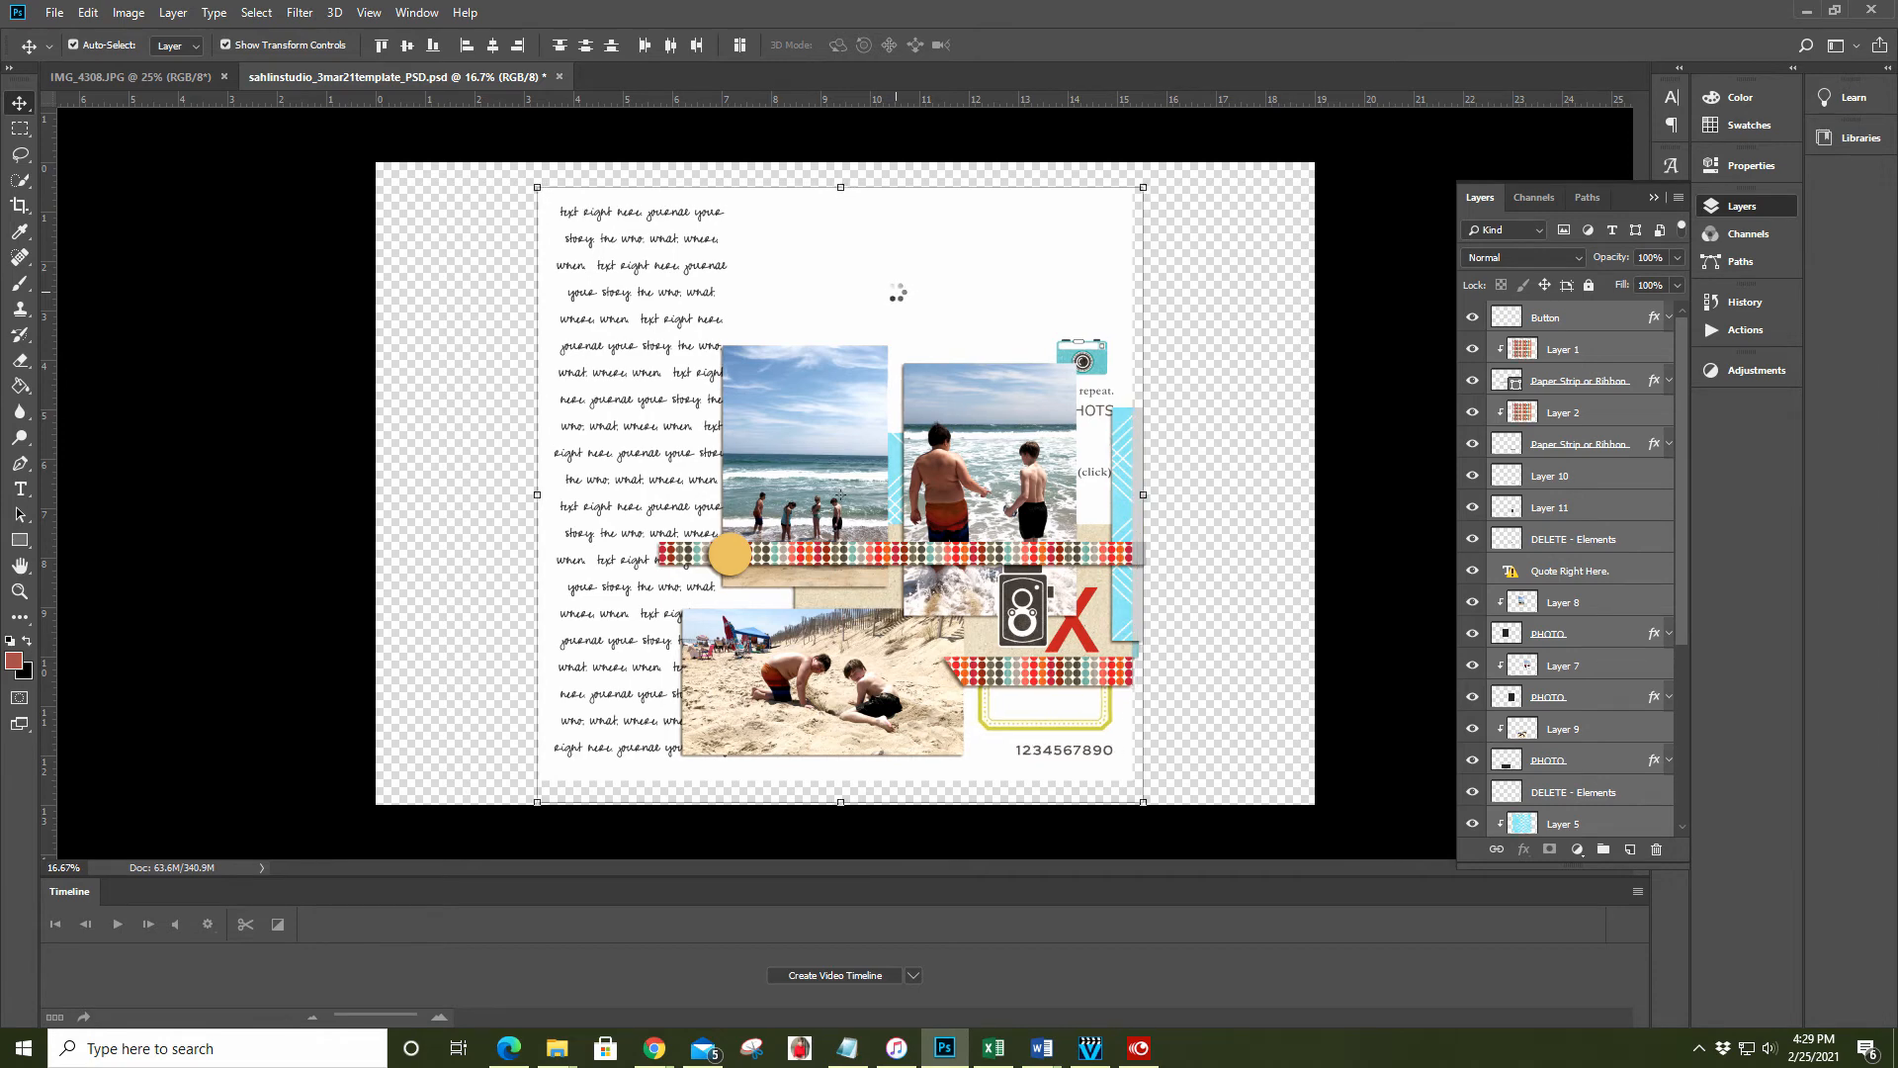
key("shift+Left")
key("shift+Left")
key("shift+Left")
key("shift+Left")
key("shift+Left")
key("shift+Left")
key("shift+Left")
key("shift+Left")
key("shift+Left")
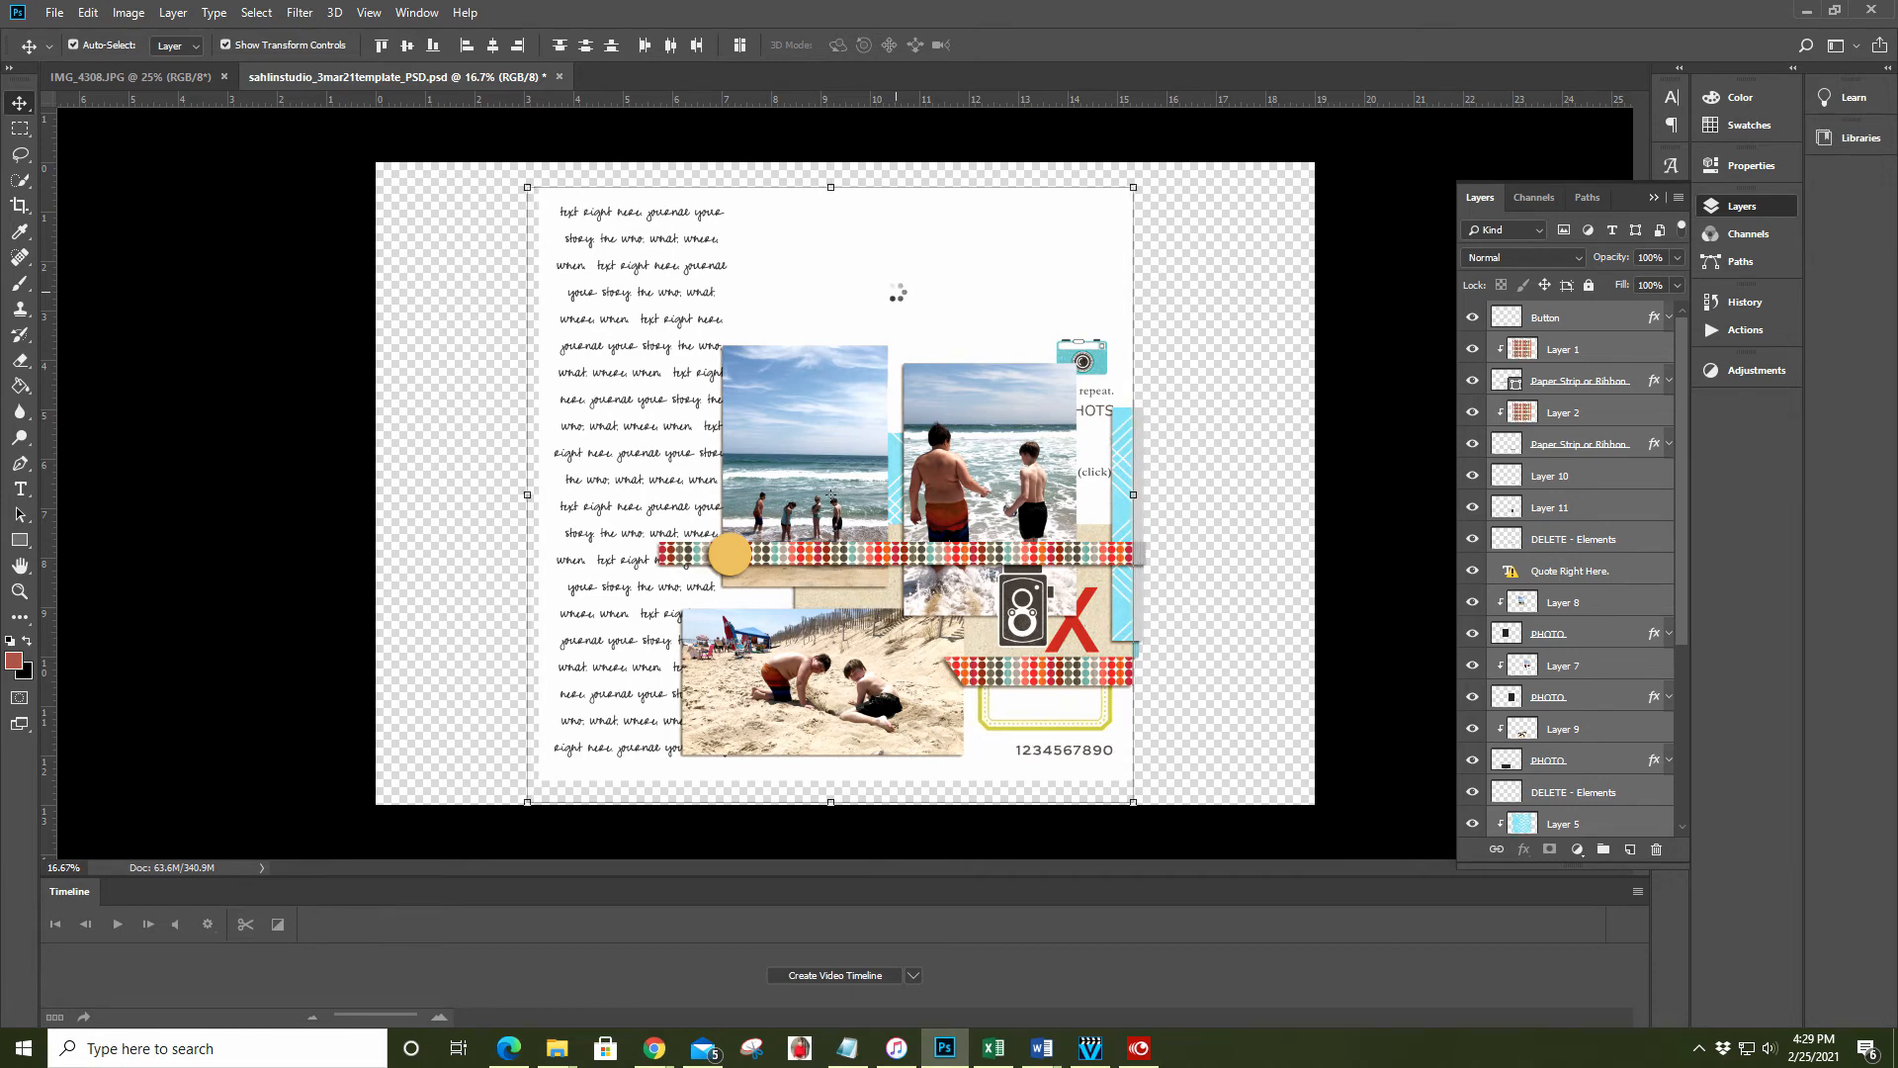
key("shift+Left")
key("shift+Left")
key("shift+Left")
key("shift+Left")
key("shift+Left")
key("shift+Left")
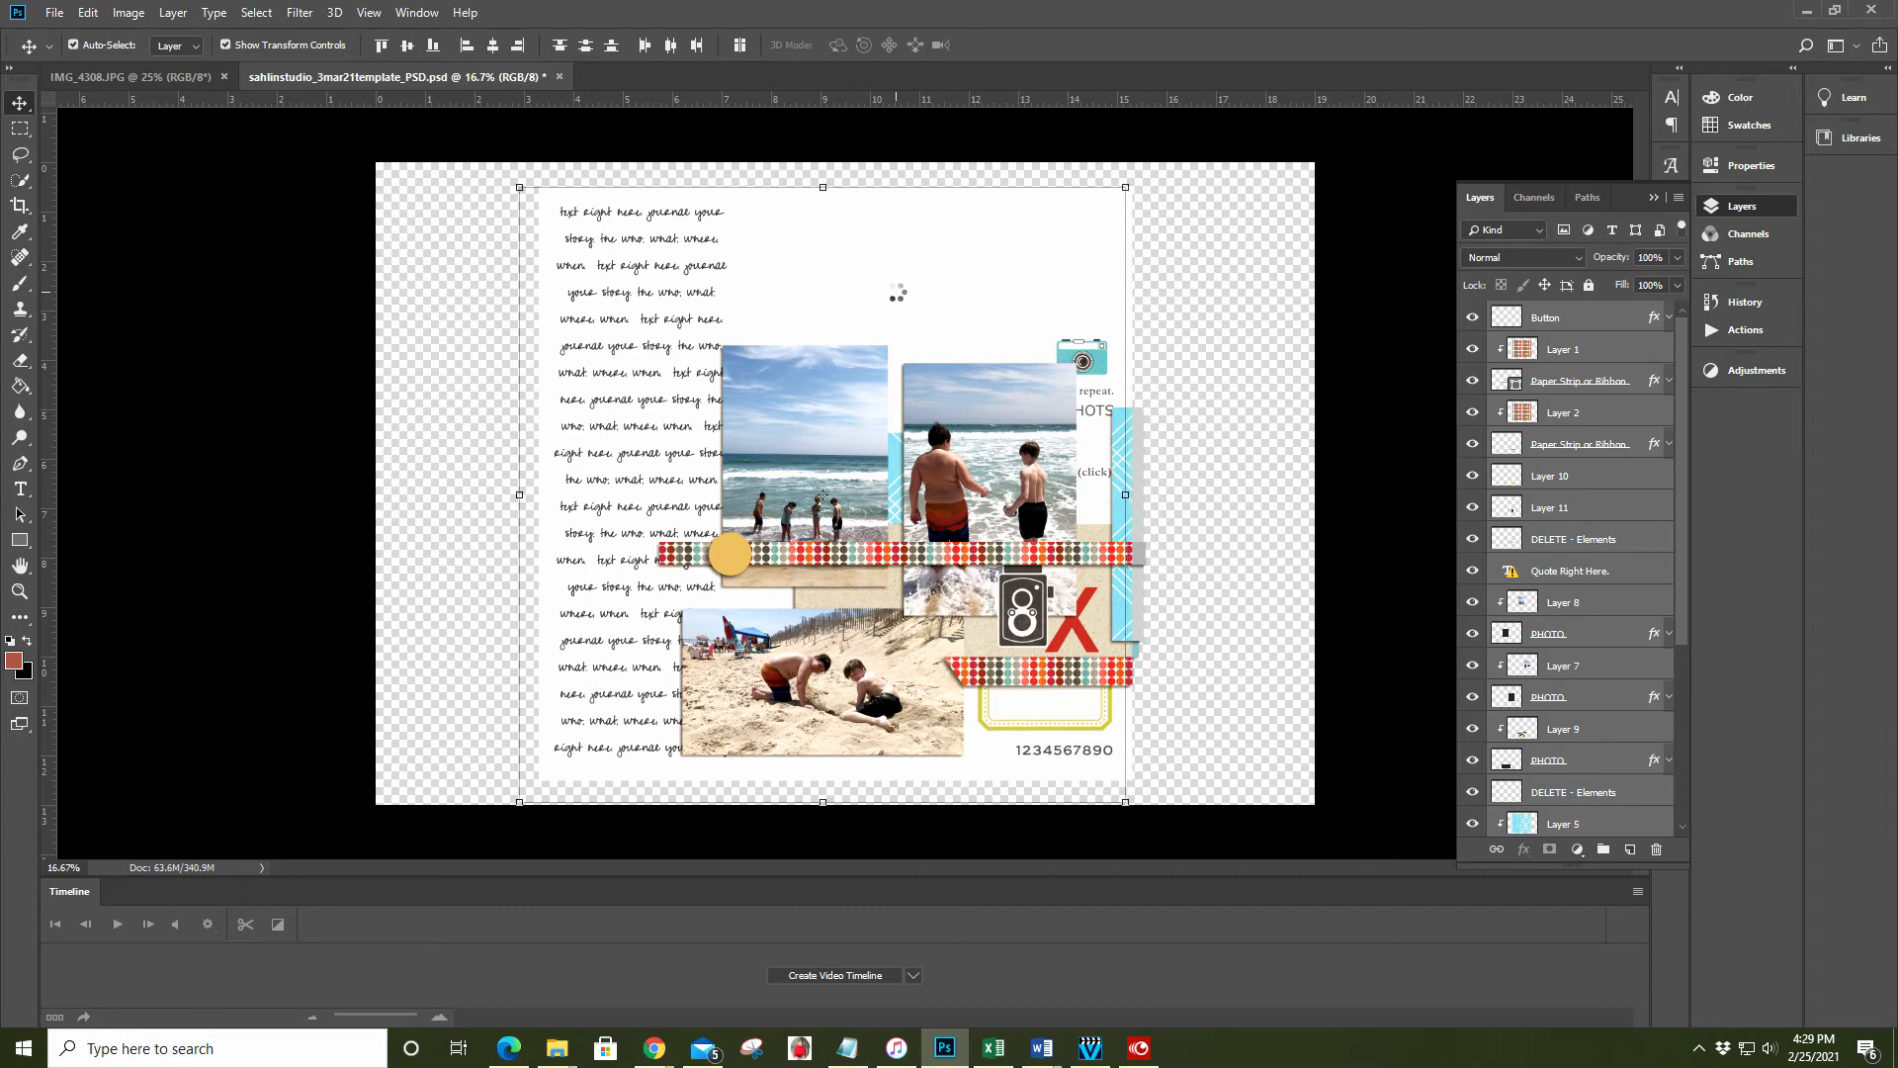
key("shift+Left")
key("shift+Left")
key("shift+Left")
key("shift+Left")
key("shift+Left")
key("shift+Left")
key("shift+Left")
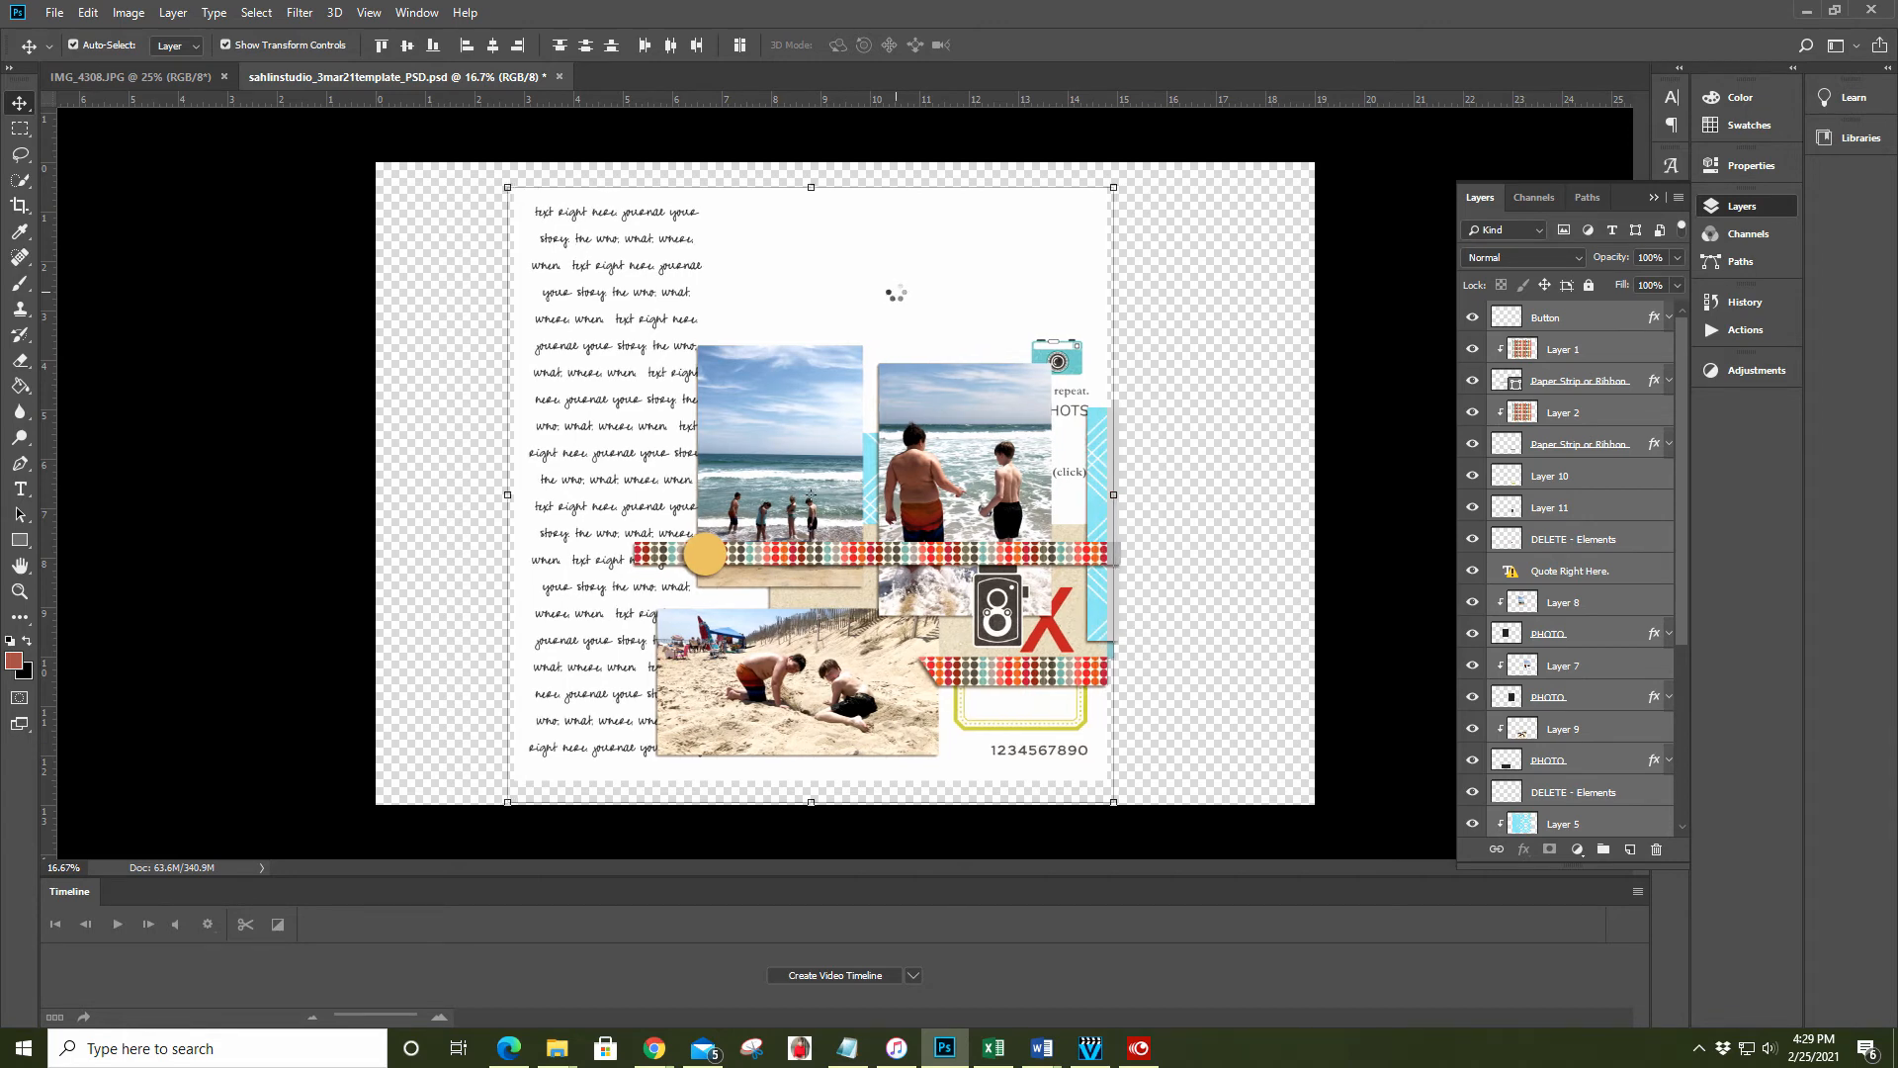
key("shift+Left")
key("shift+Left")
key("shift+Left")
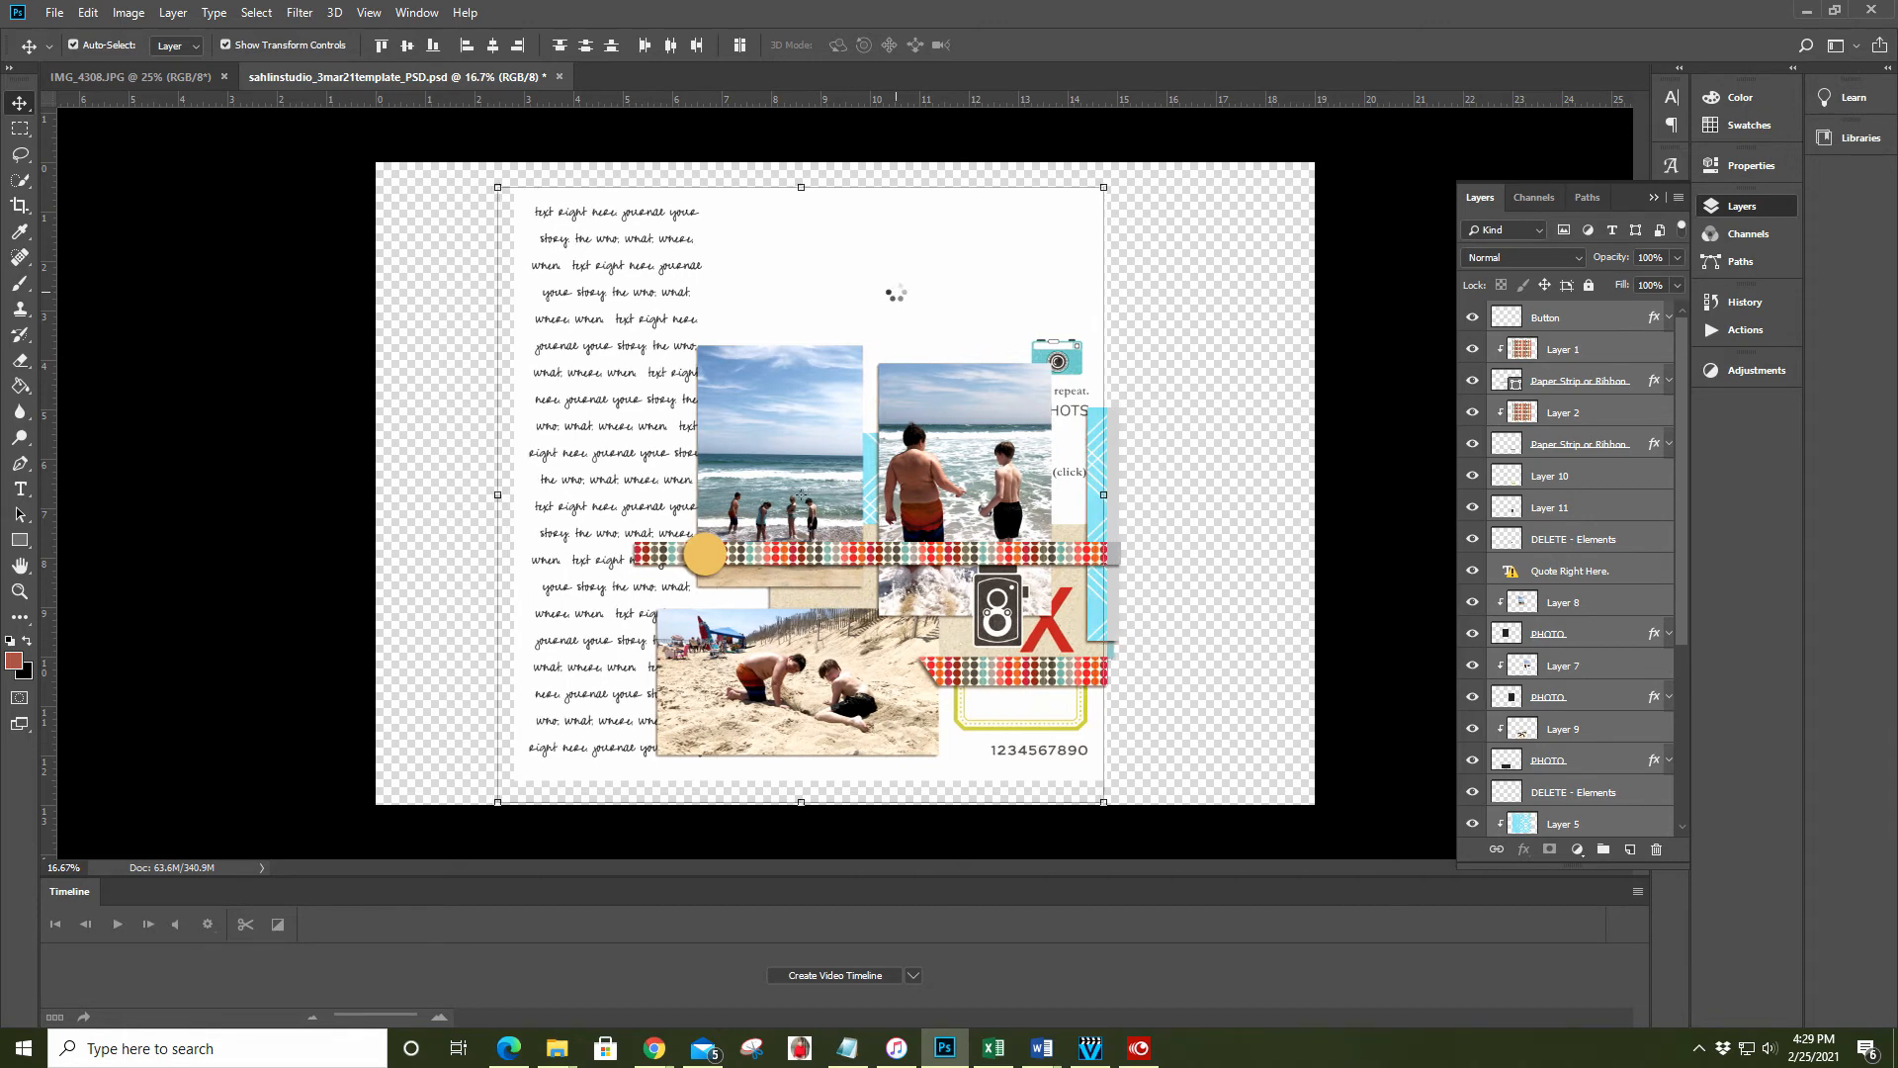
left_click_drag(760, 293, 655, 299)
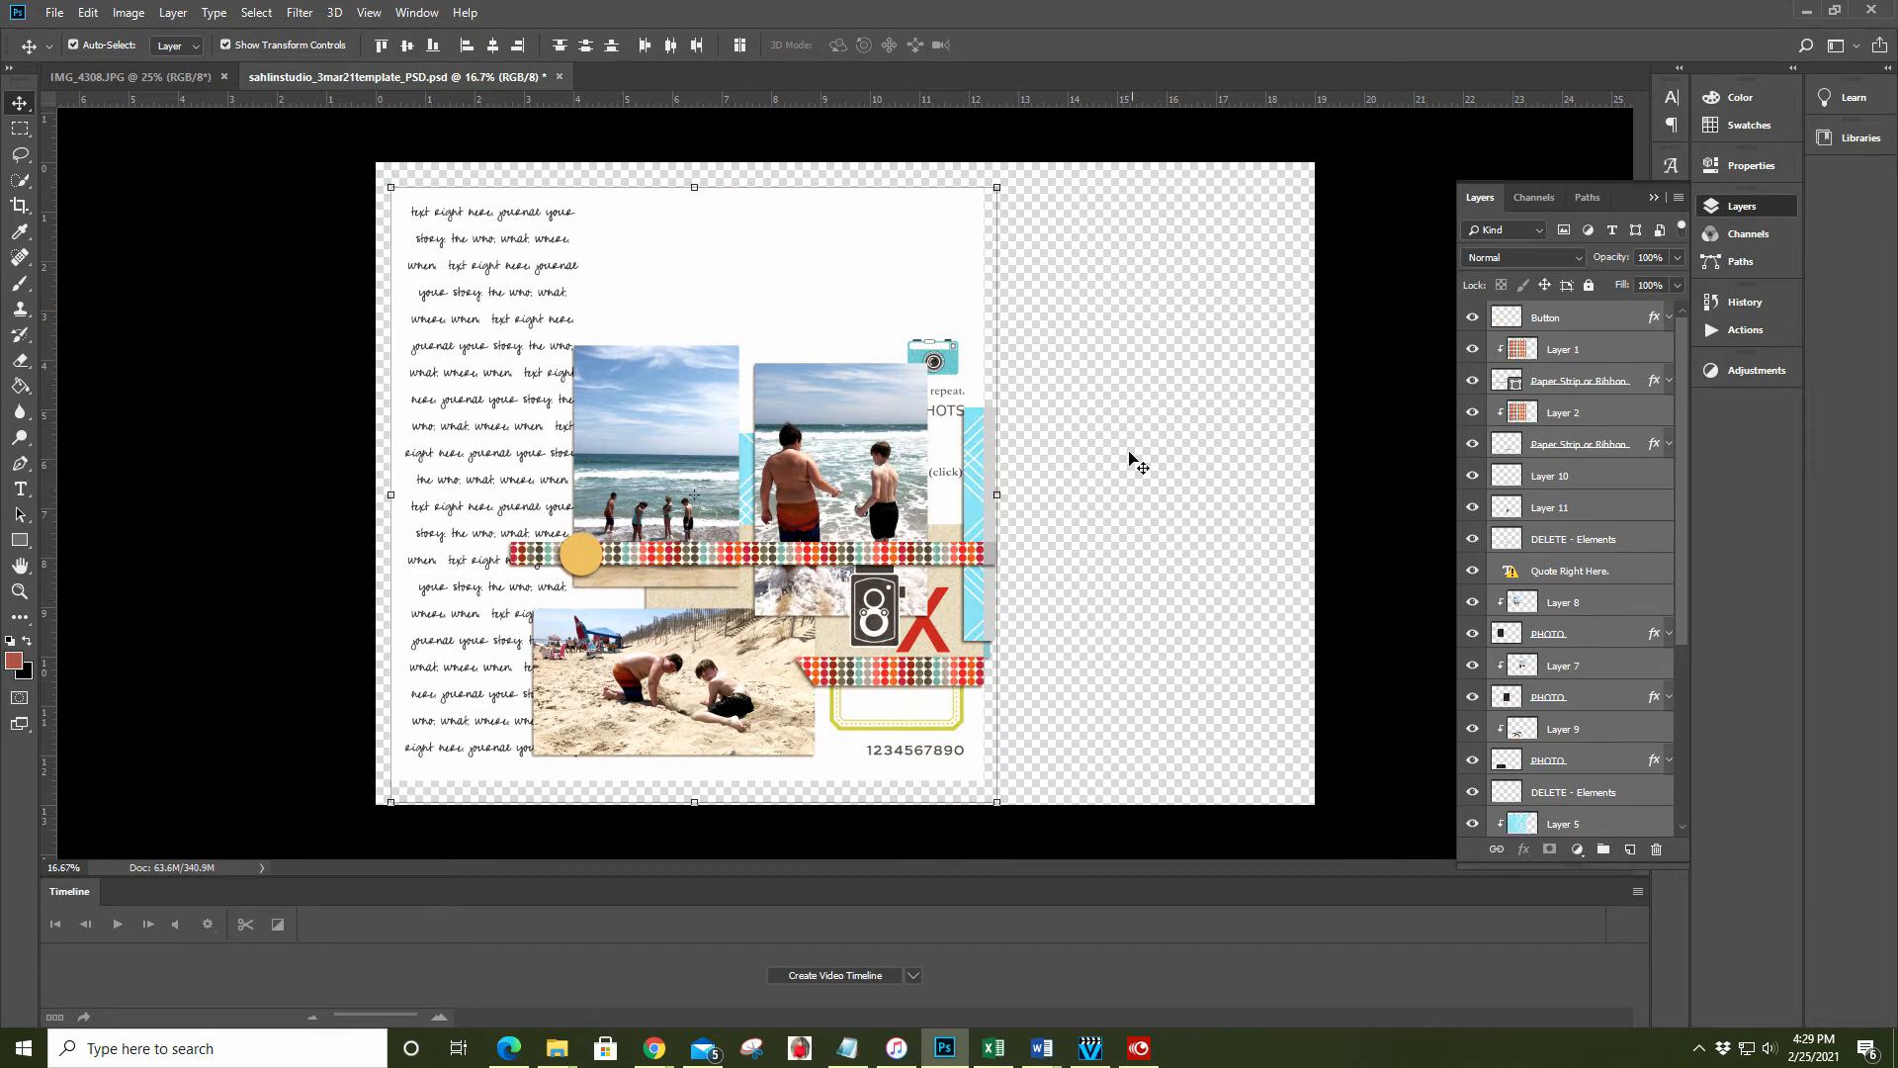
Hide the Button layer and the Quote Right Here text layer
left_click(1582, 318)
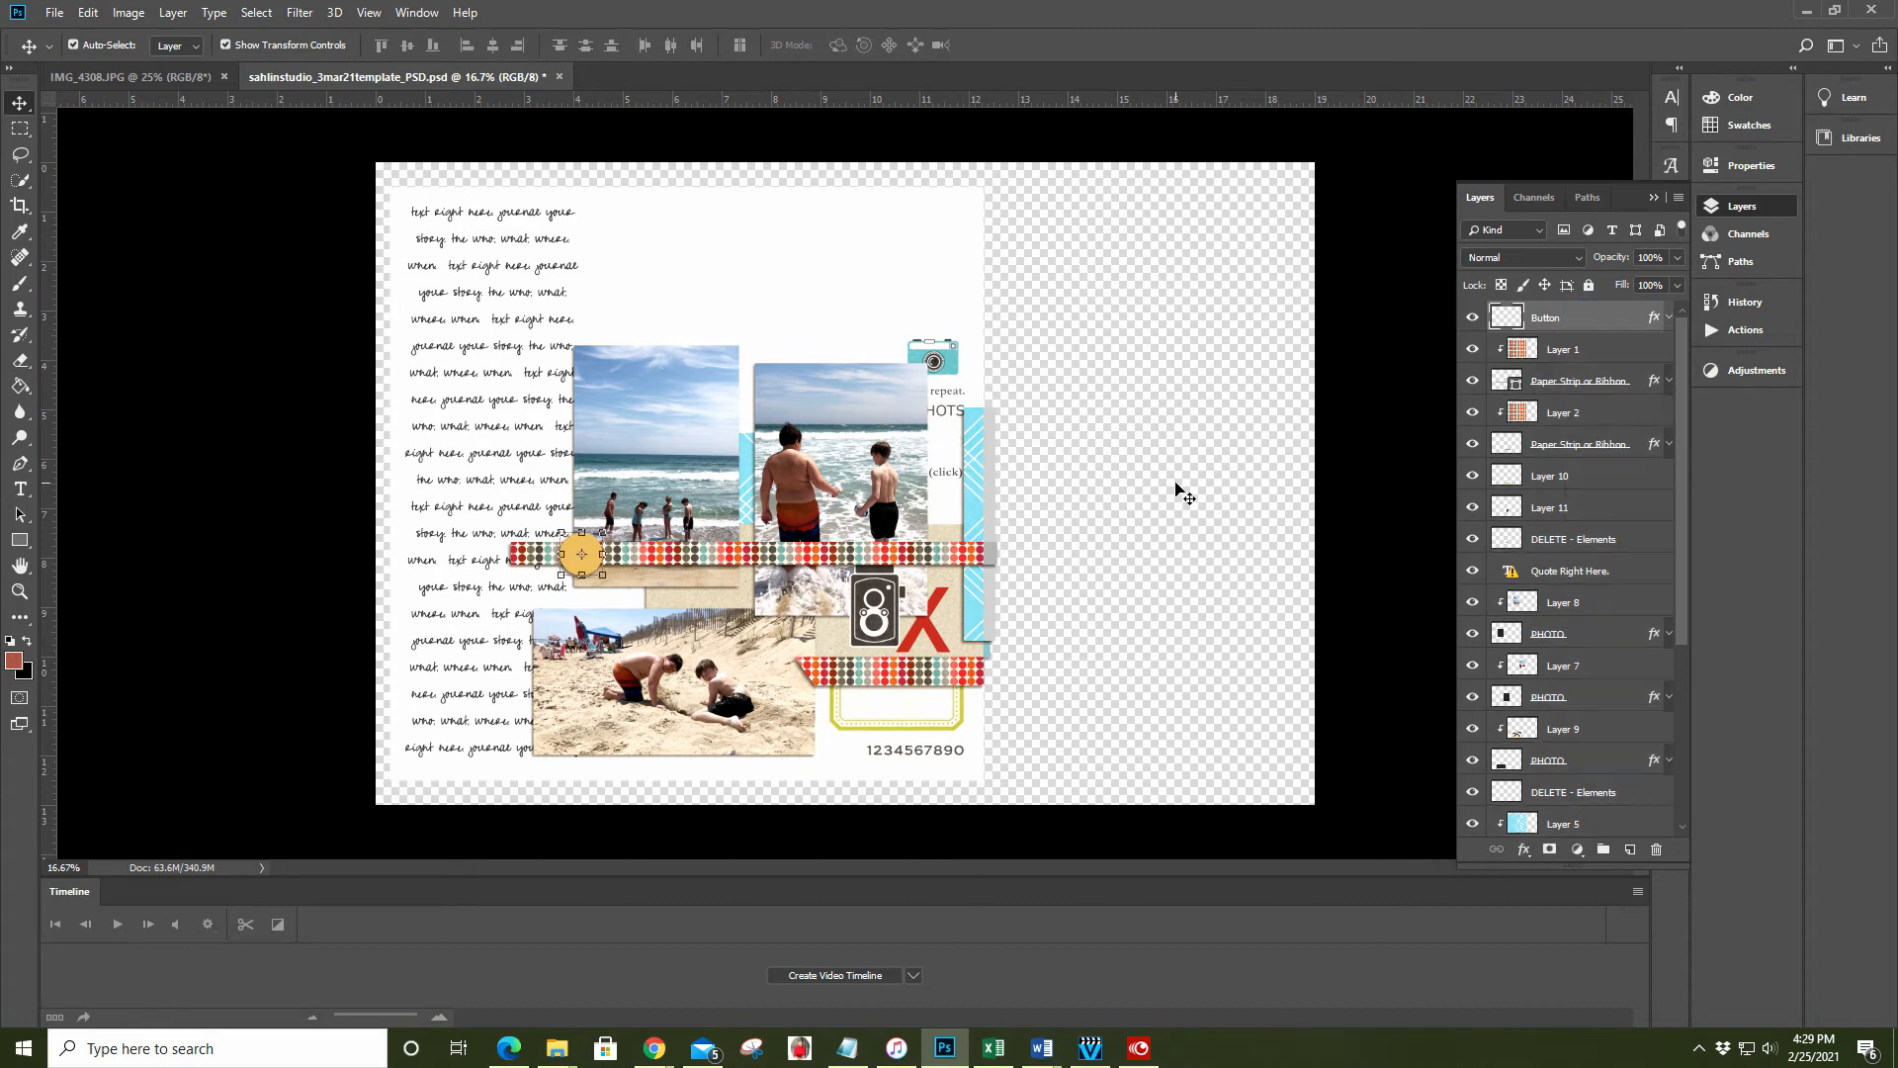
left_click(1472, 318)
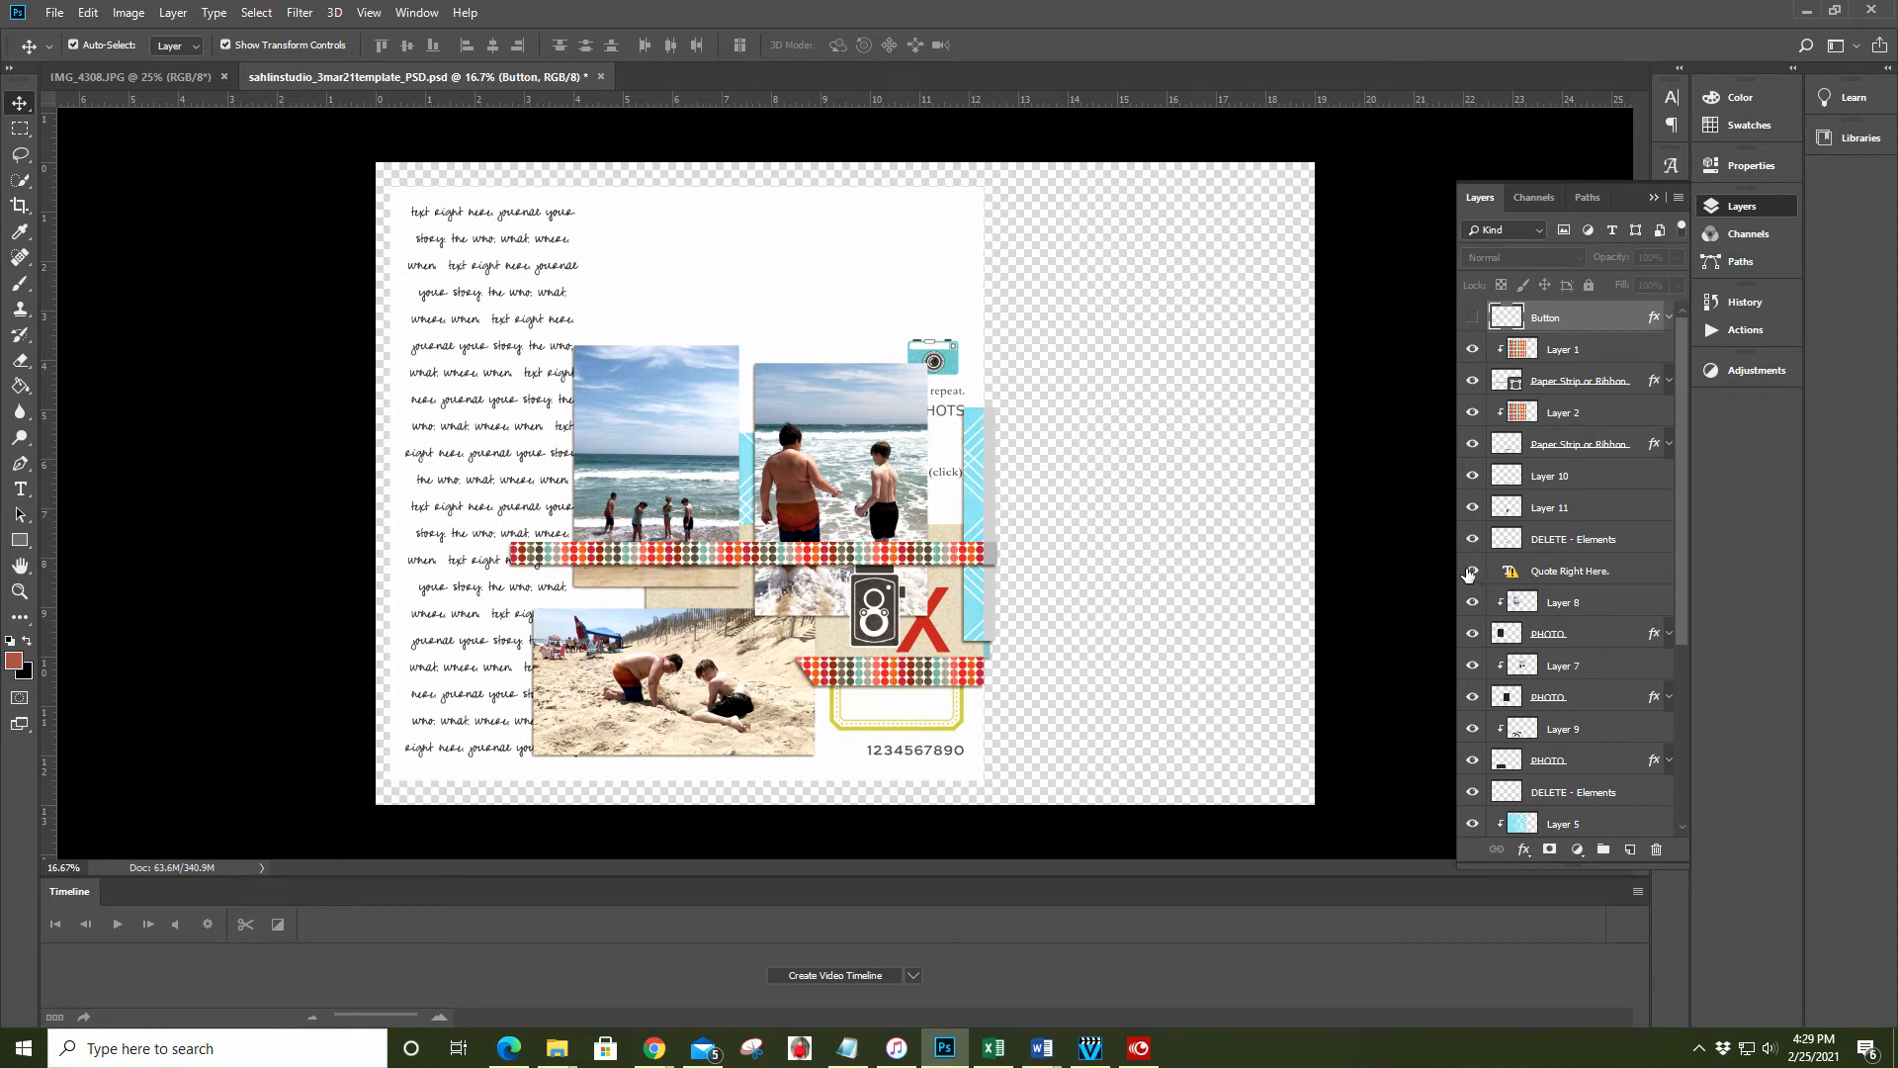
left_click(1471, 571)
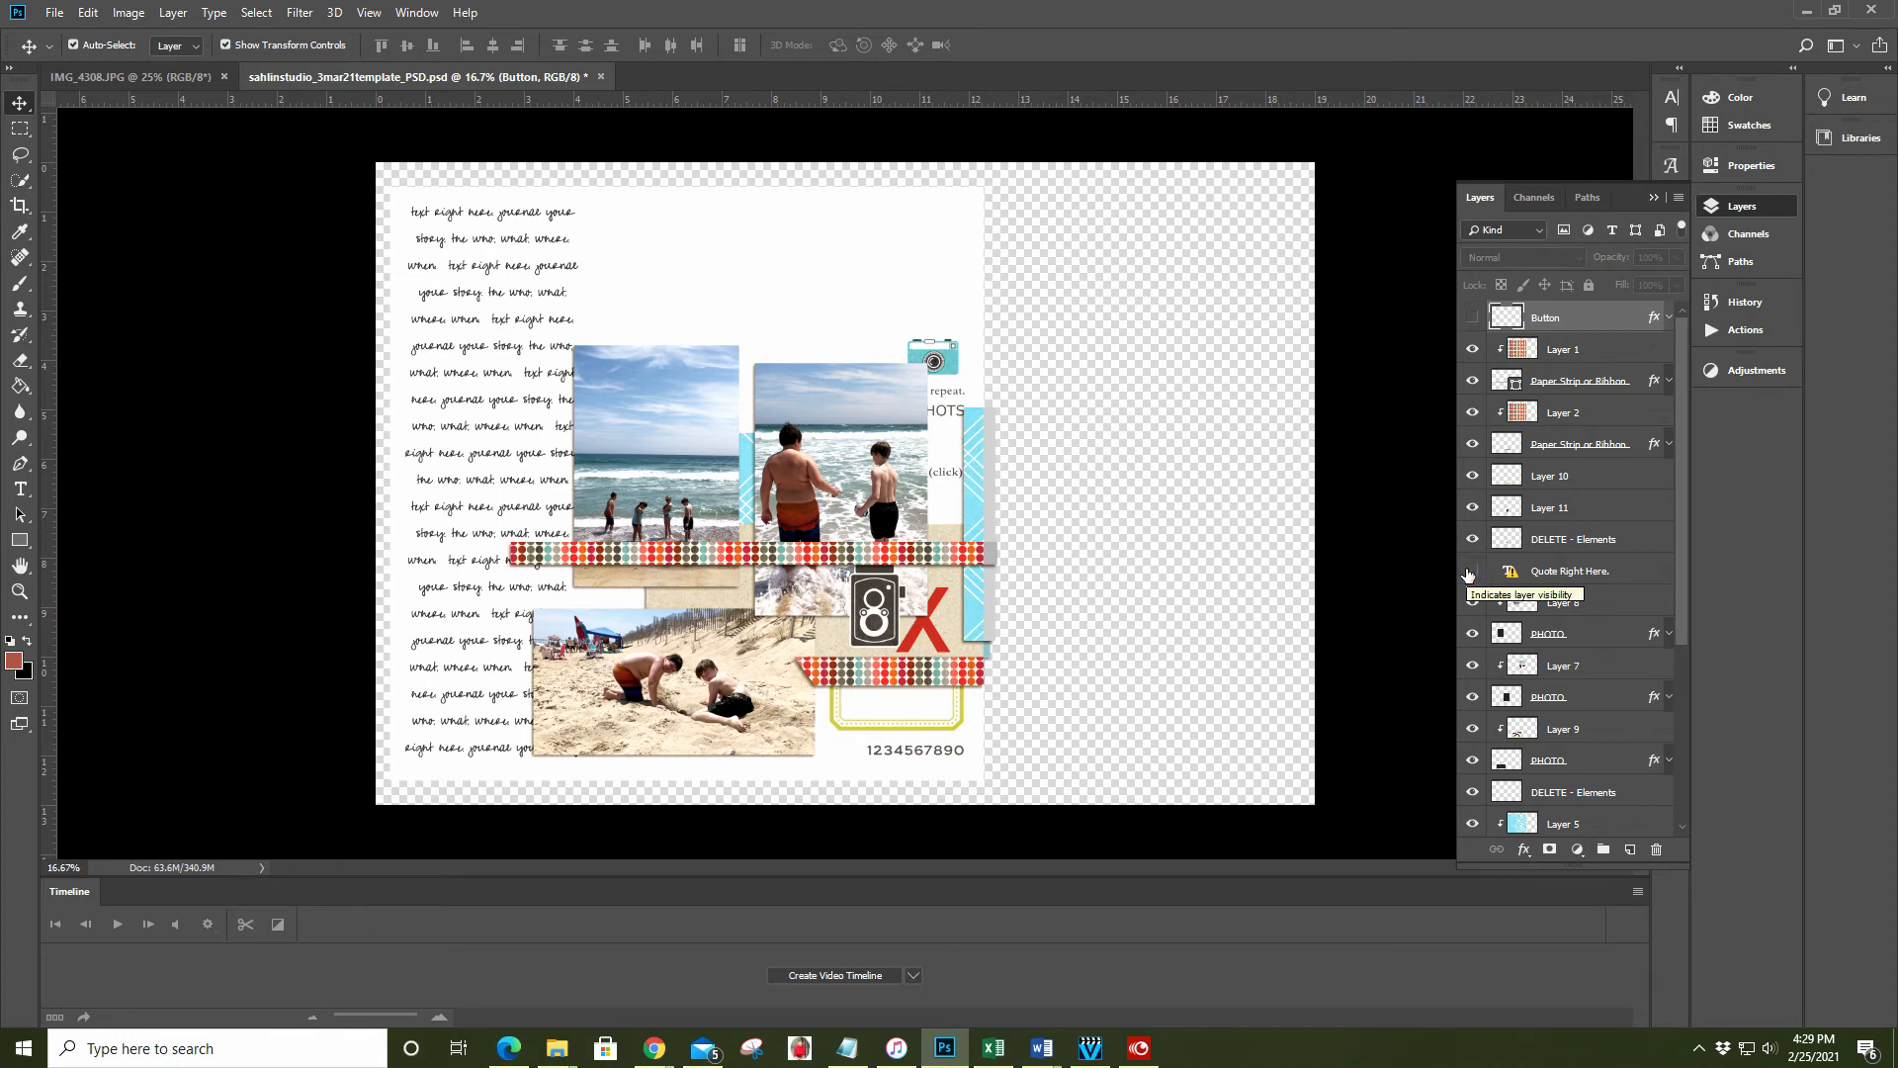
Hide both DELETE - Elements layers, starting with the lower one that holds the red X
left_click(939, 641)
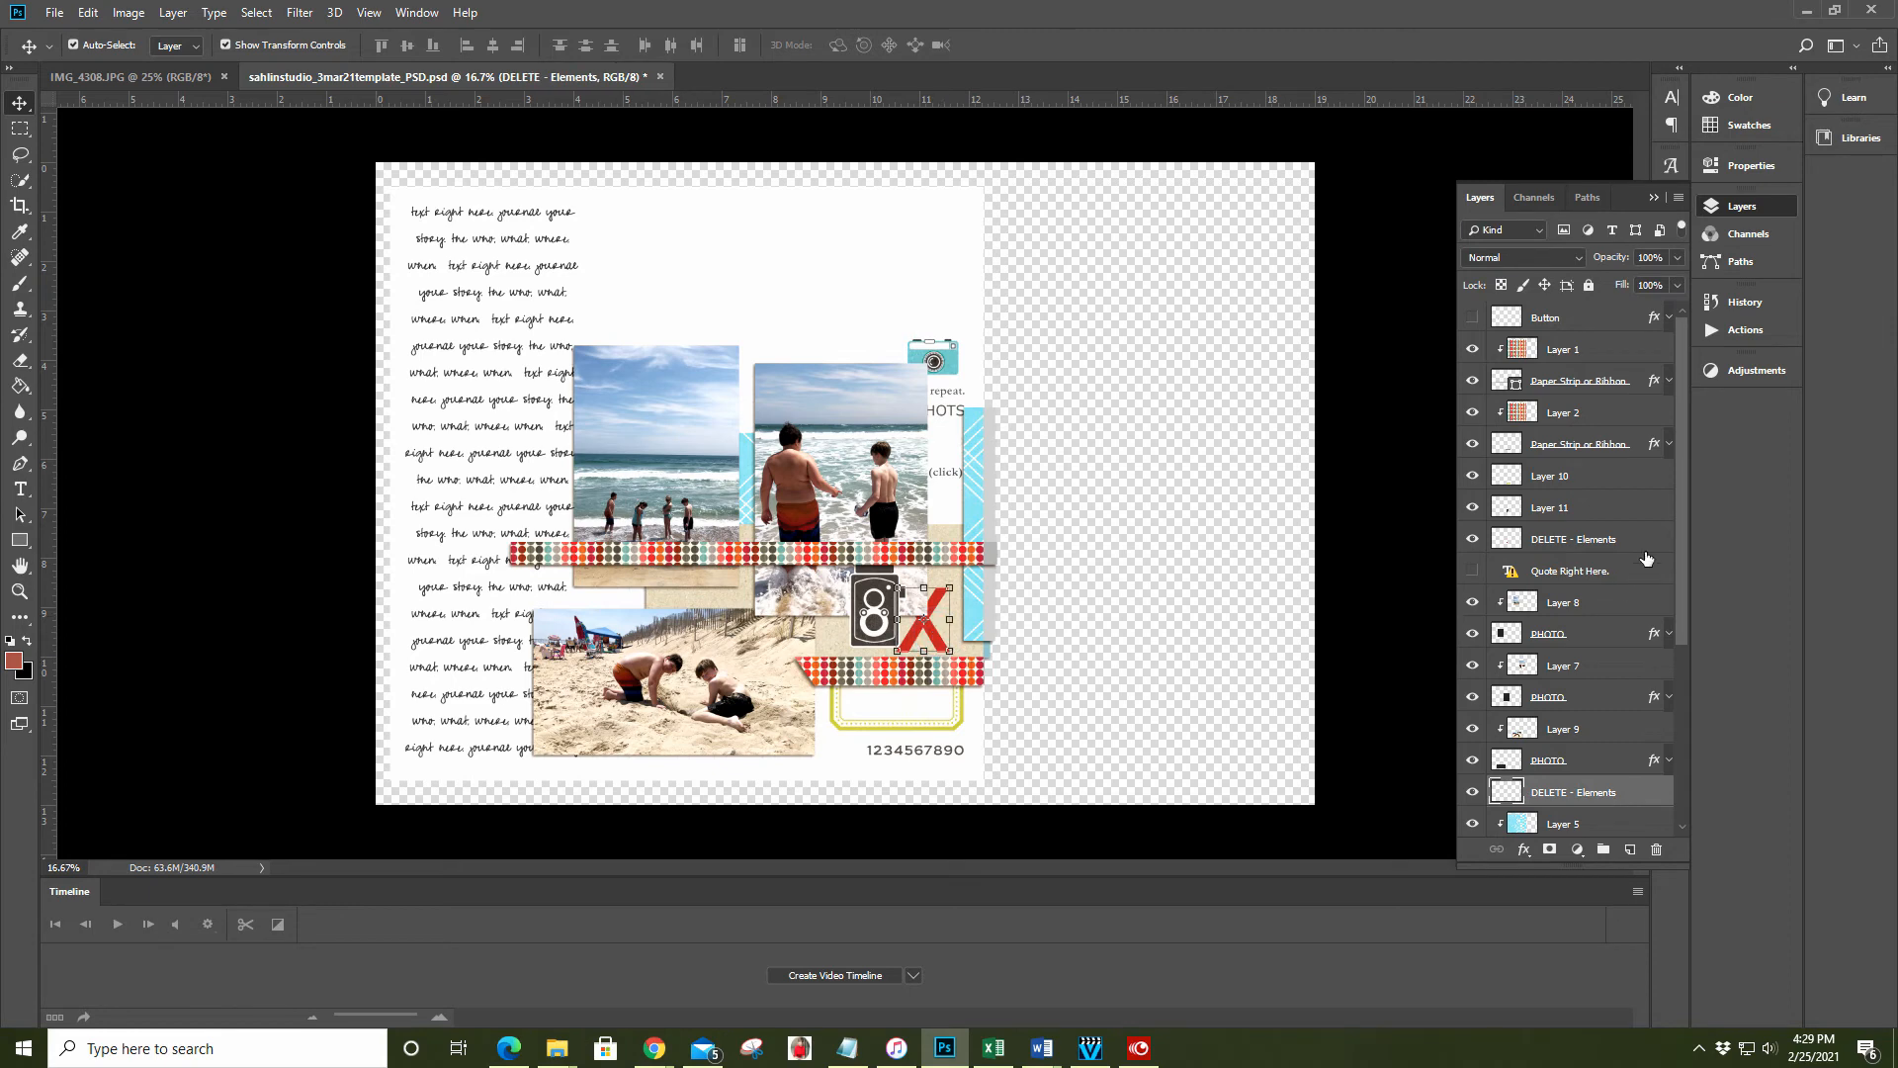
scroll(1582, 632, "down", 2)
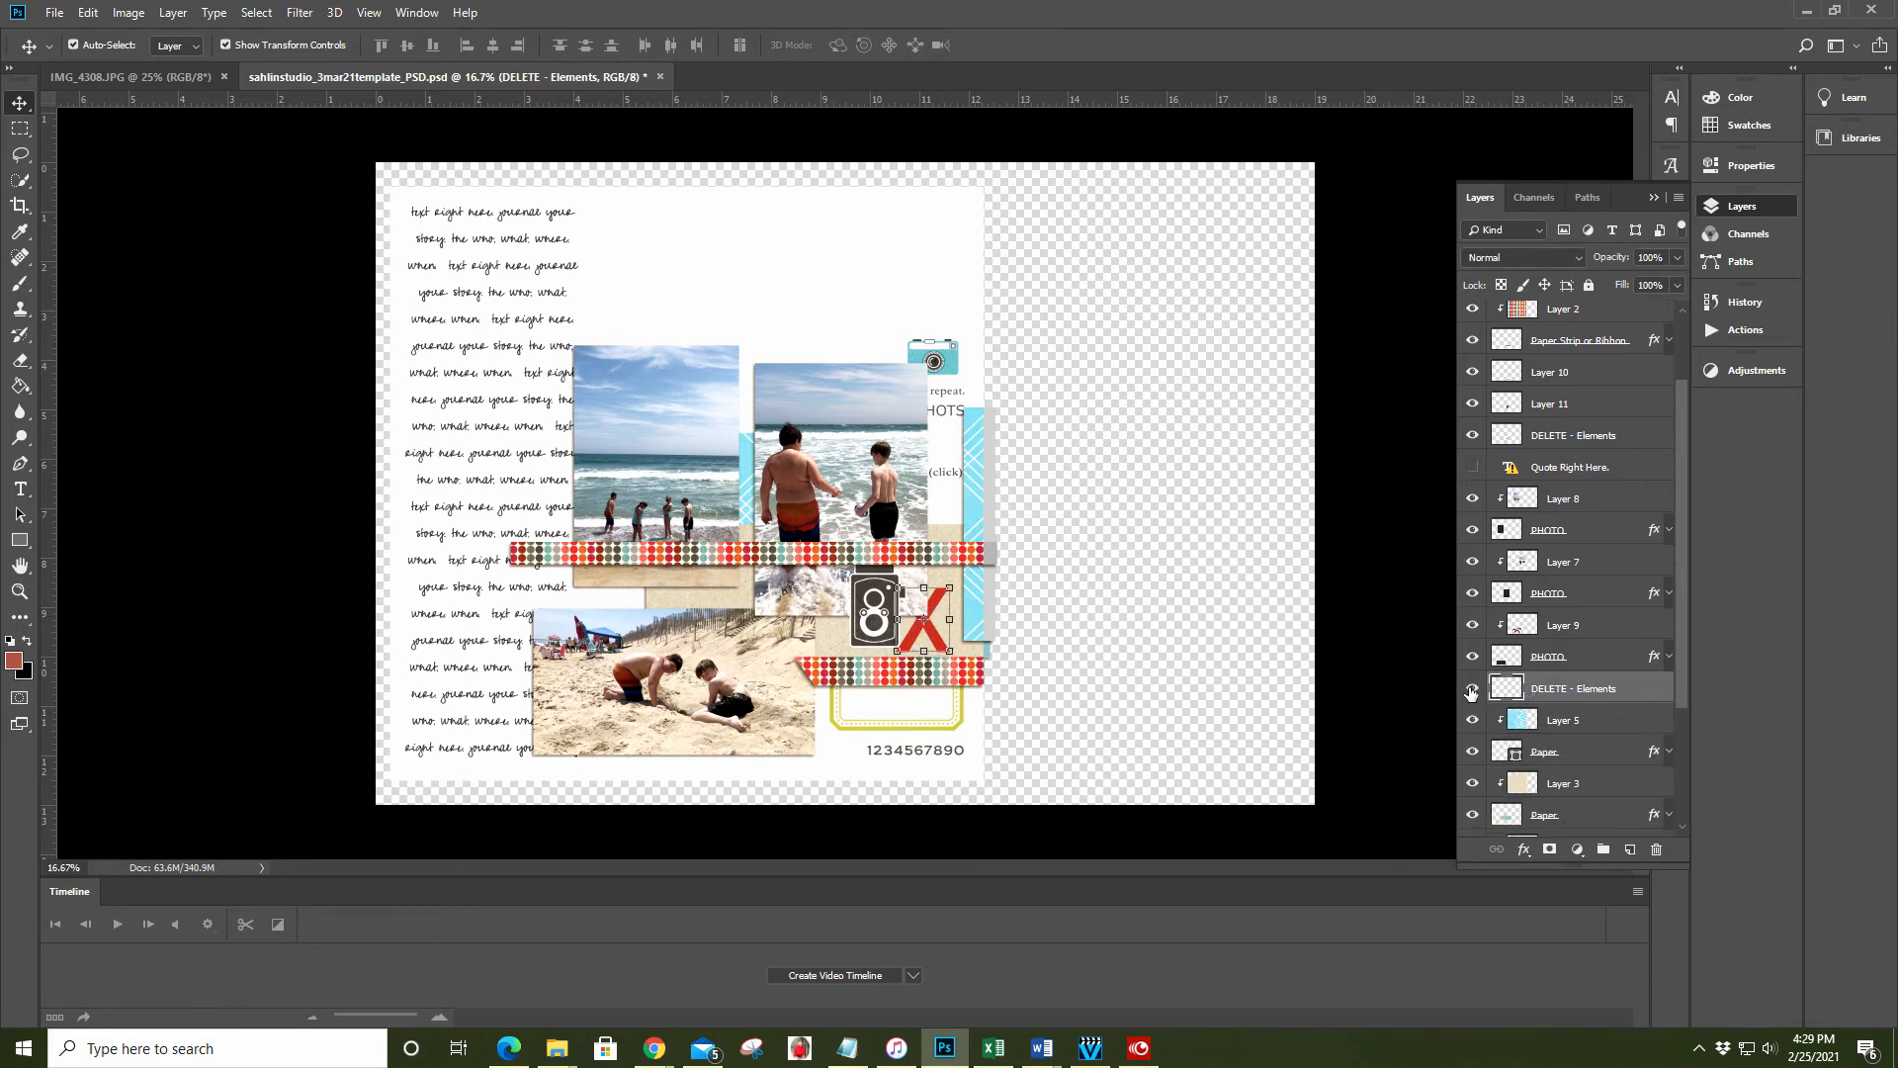
left_click(1473, 689)
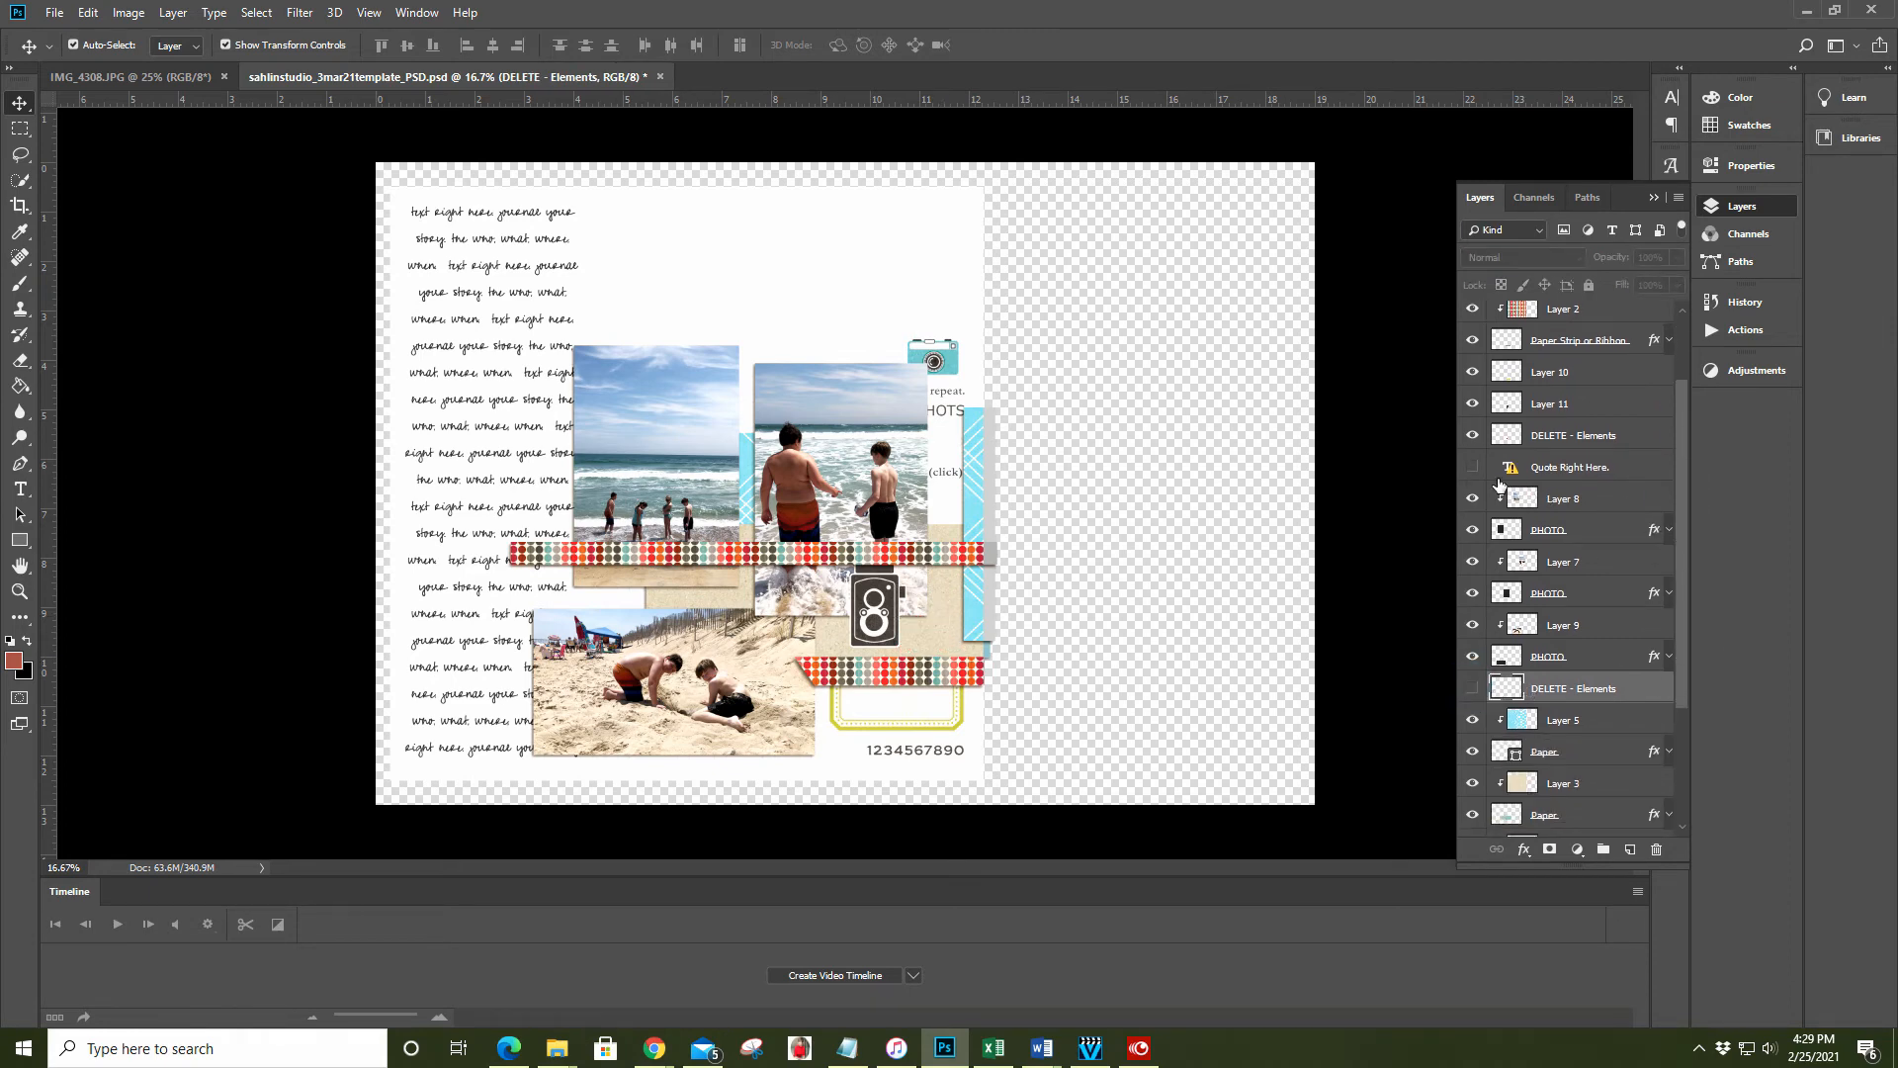
left_click_drag(1683, 424, 1685, 553)
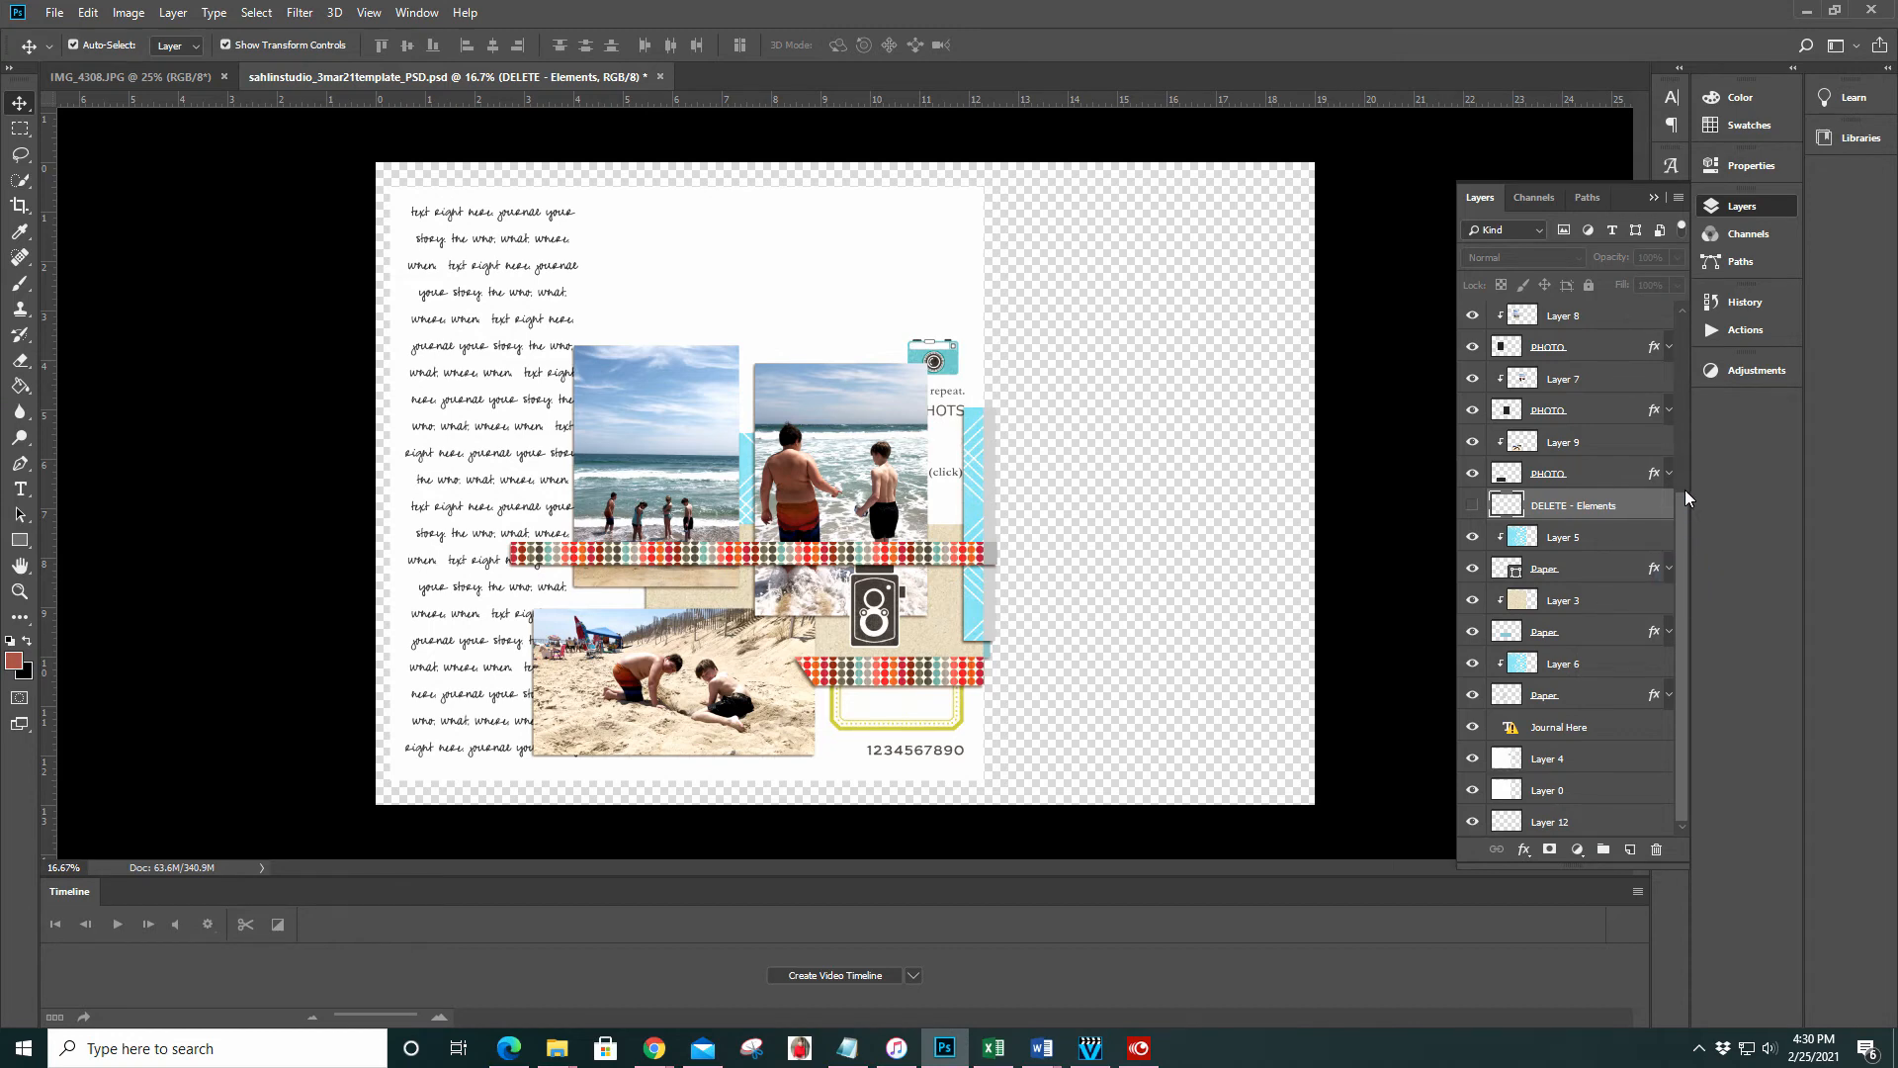
scroll(1622, 342, "up", 5)
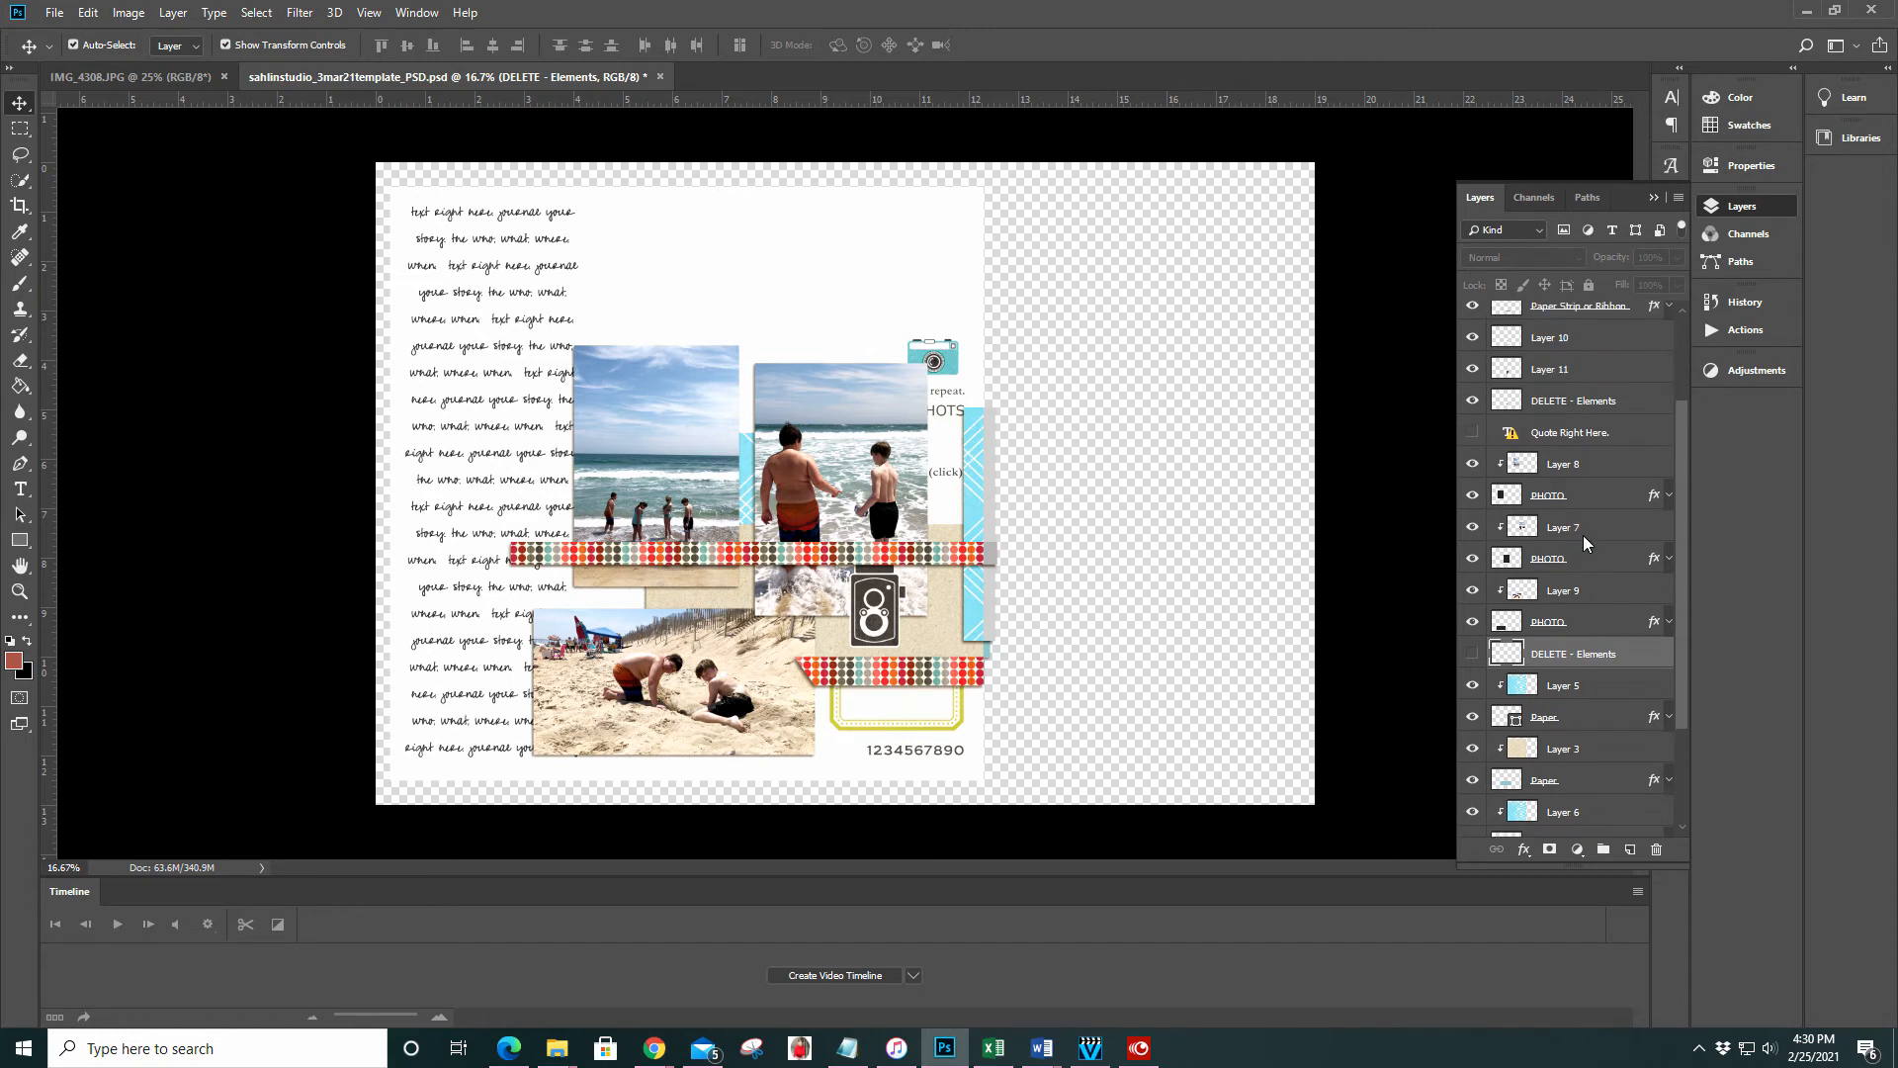
left_click(1473, 408)
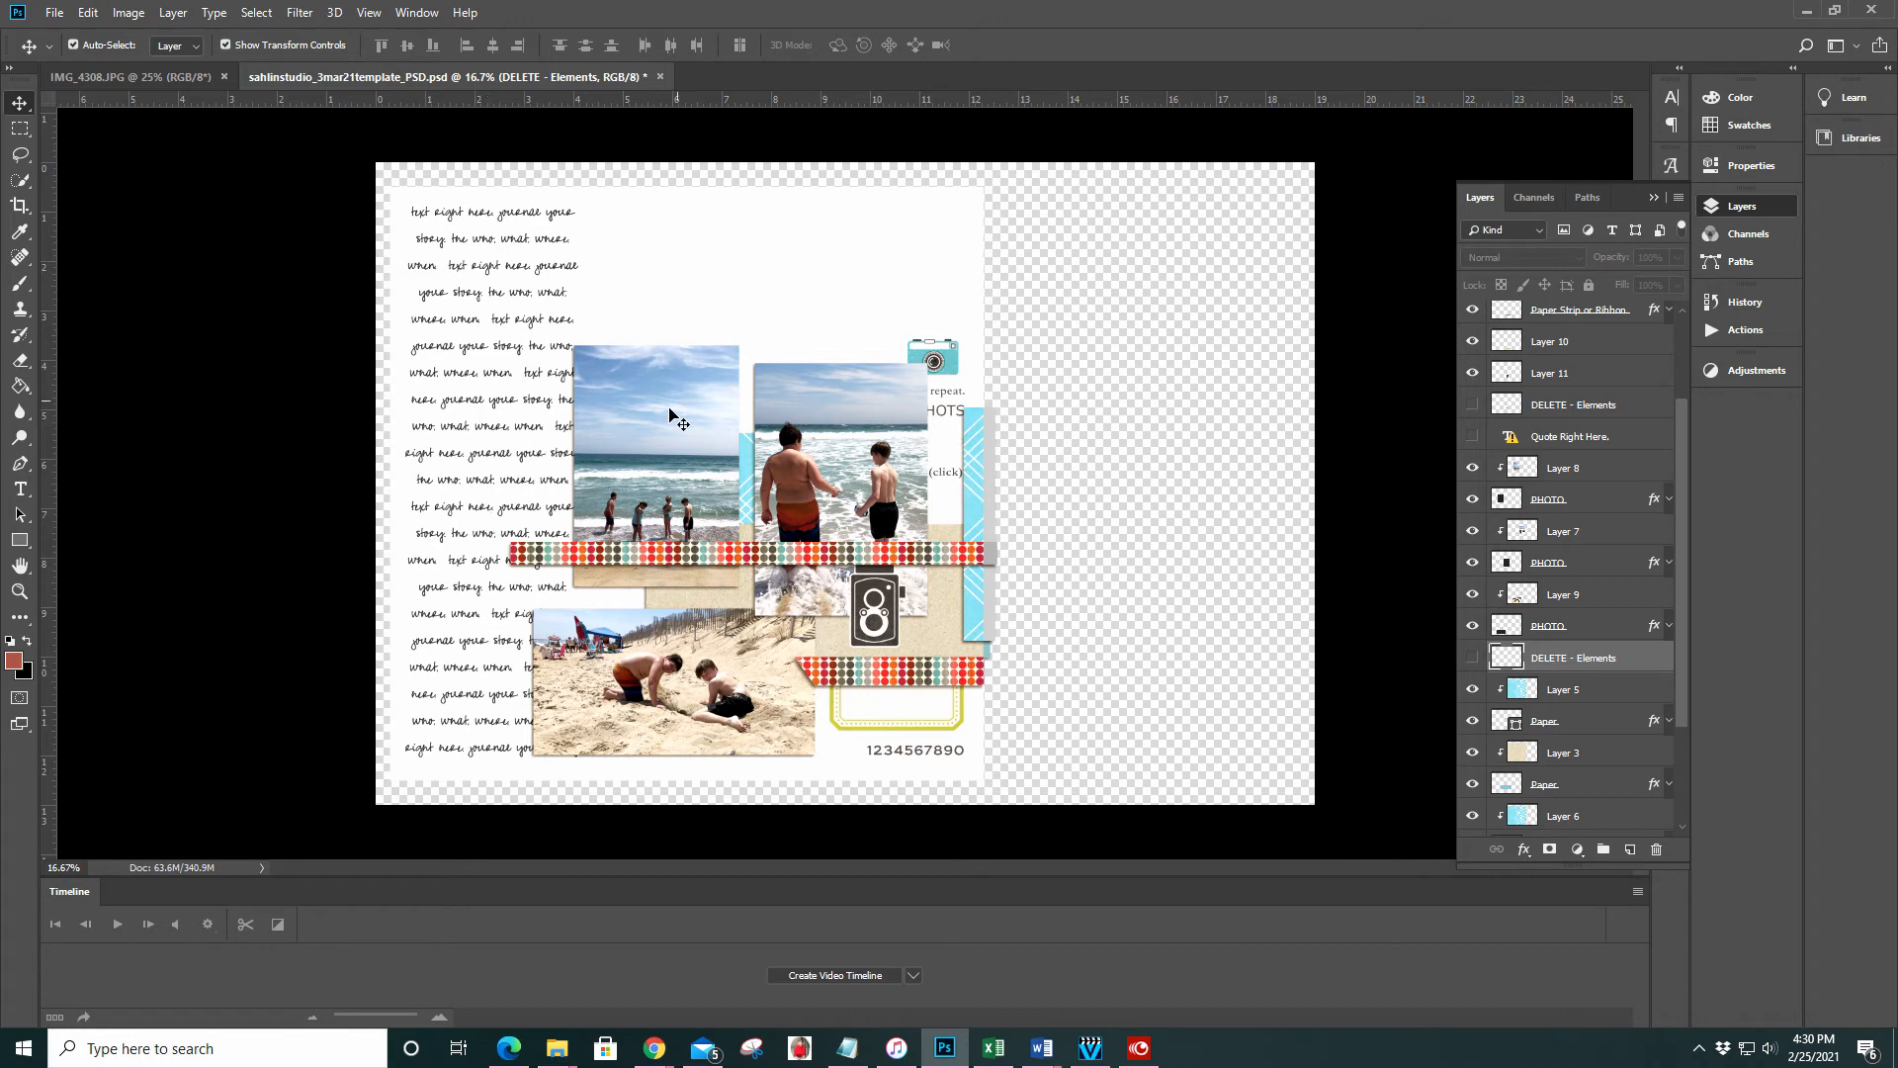
Hide the three beach photos: Layer 8, Layer 7 and Layer 9, each with the PHOTO layer beneath it
left_click(1472, 469)
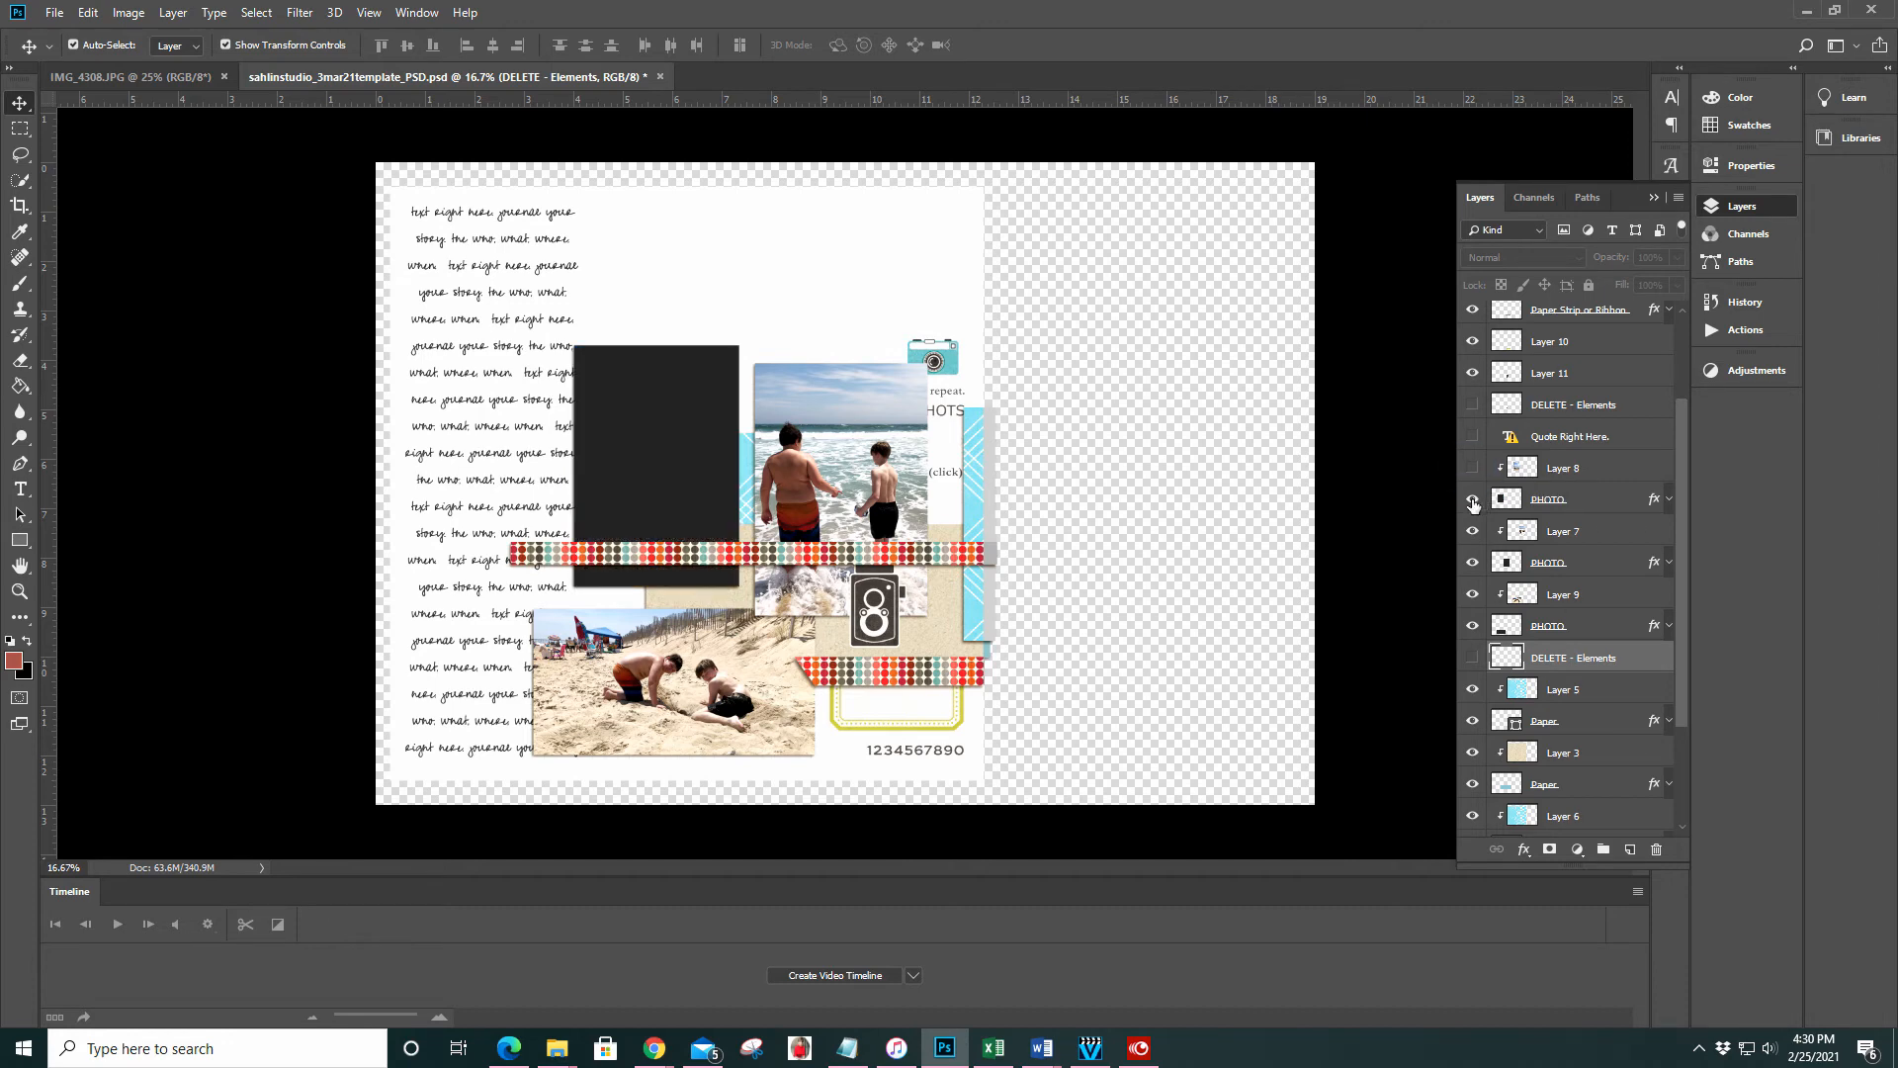
left_click(1474, 501)
left_click(1473, 532)
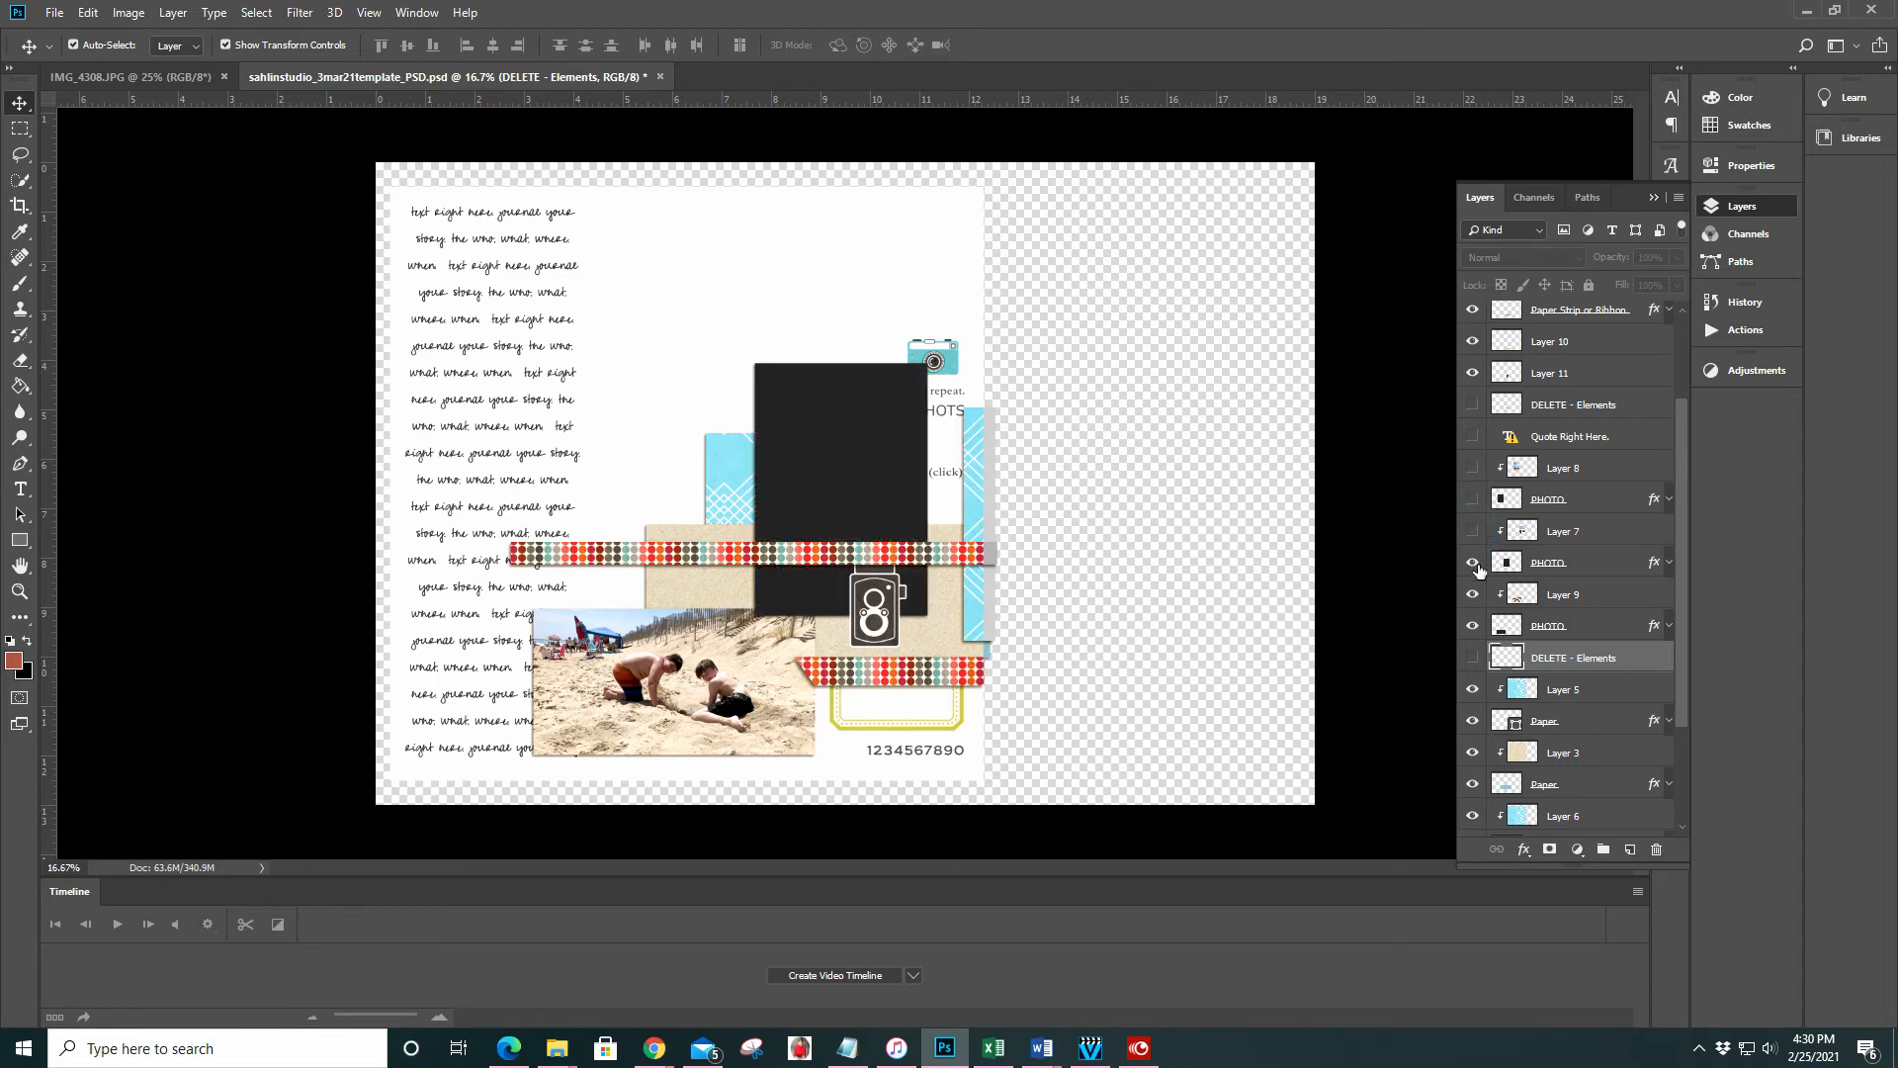
left_click(1473, 595)
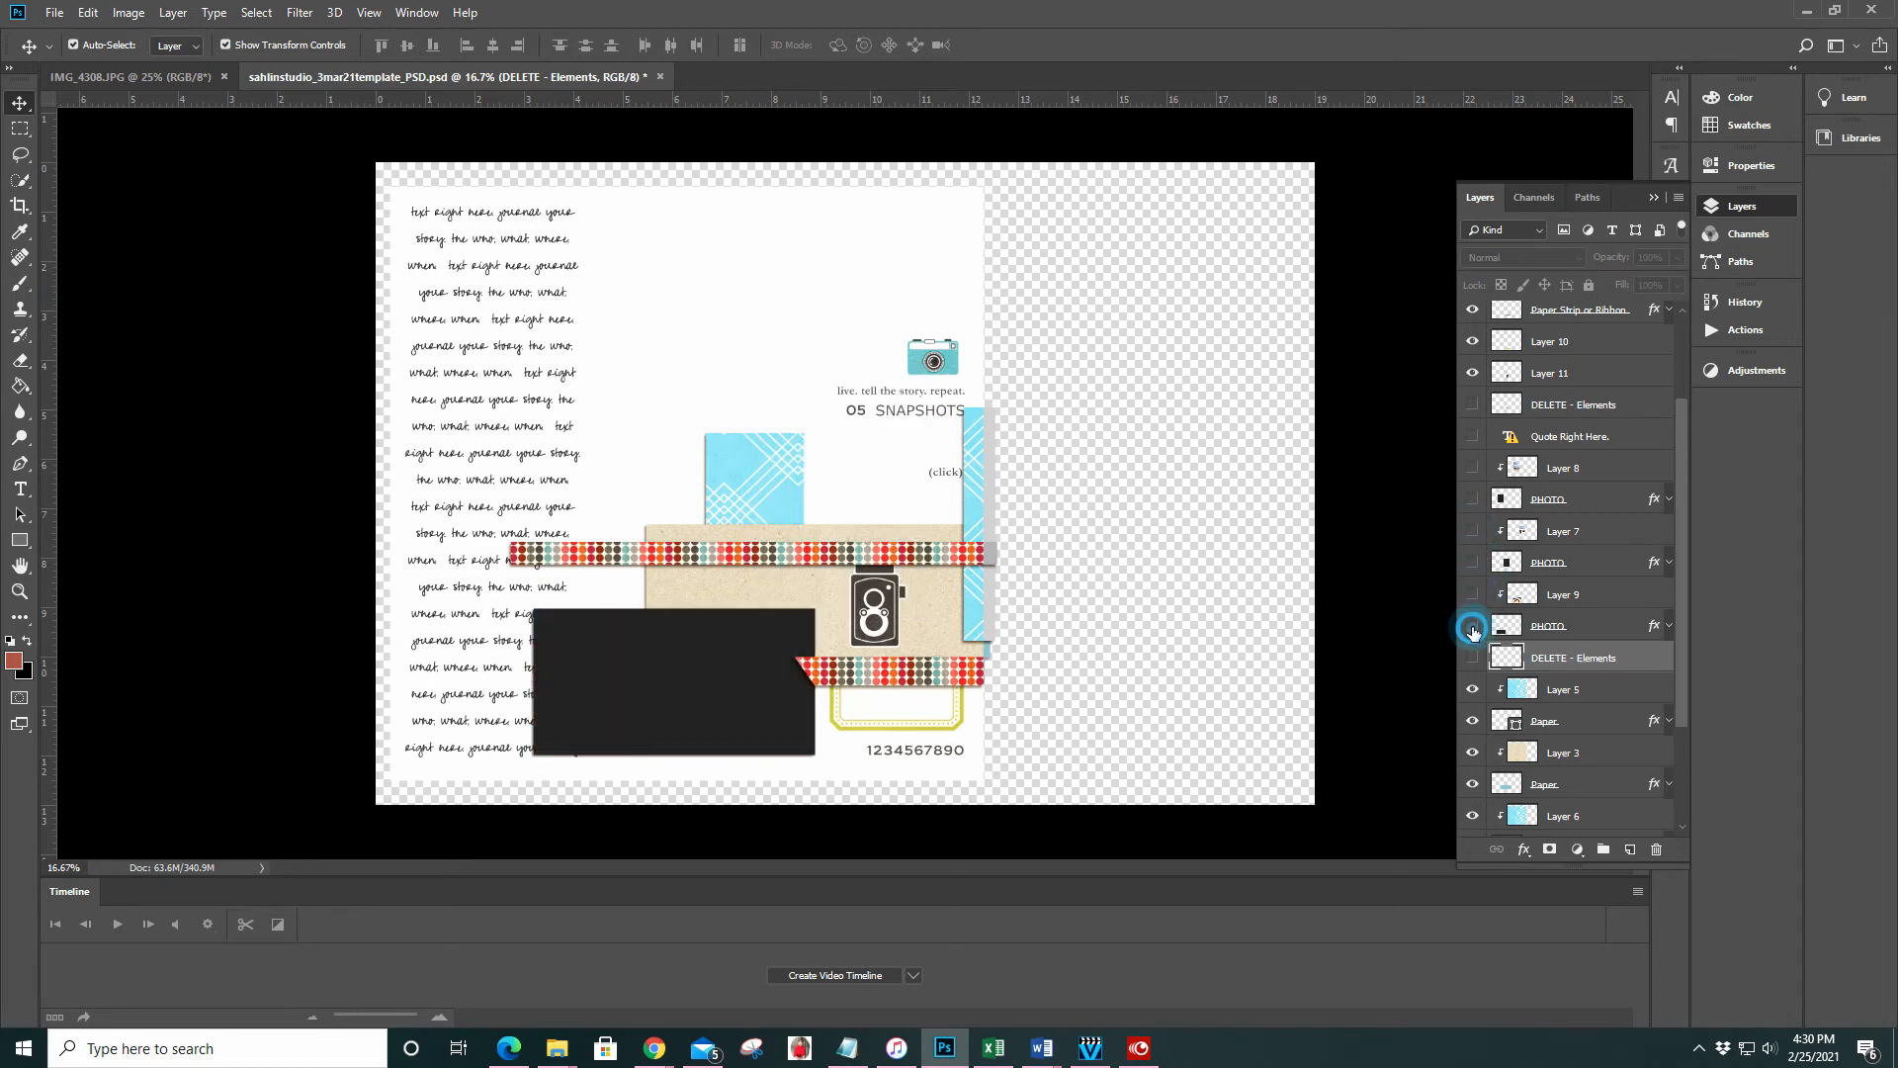
left_click(1473, 626)
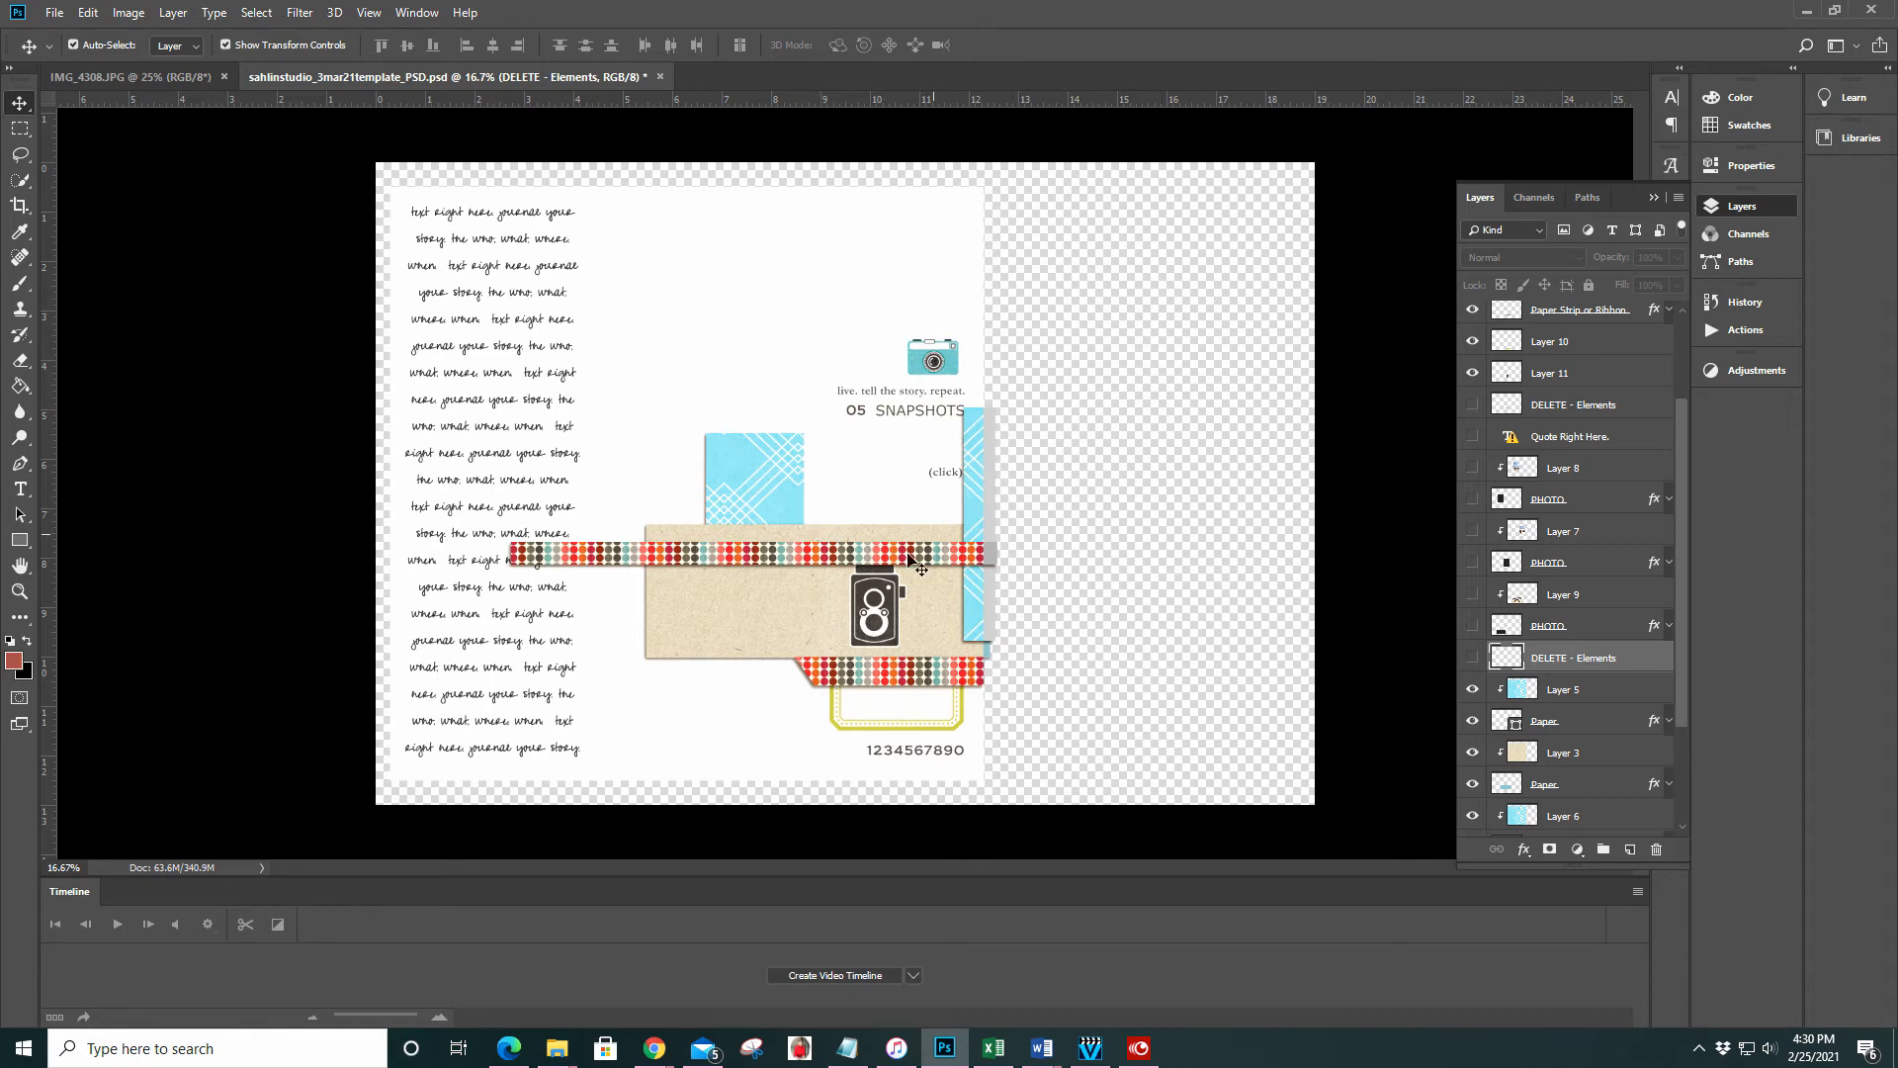
Move Layer 1 and its Paper Strip or Ribbon layer together off the page to the upper part of the blank canvas
left_click(712, 557)
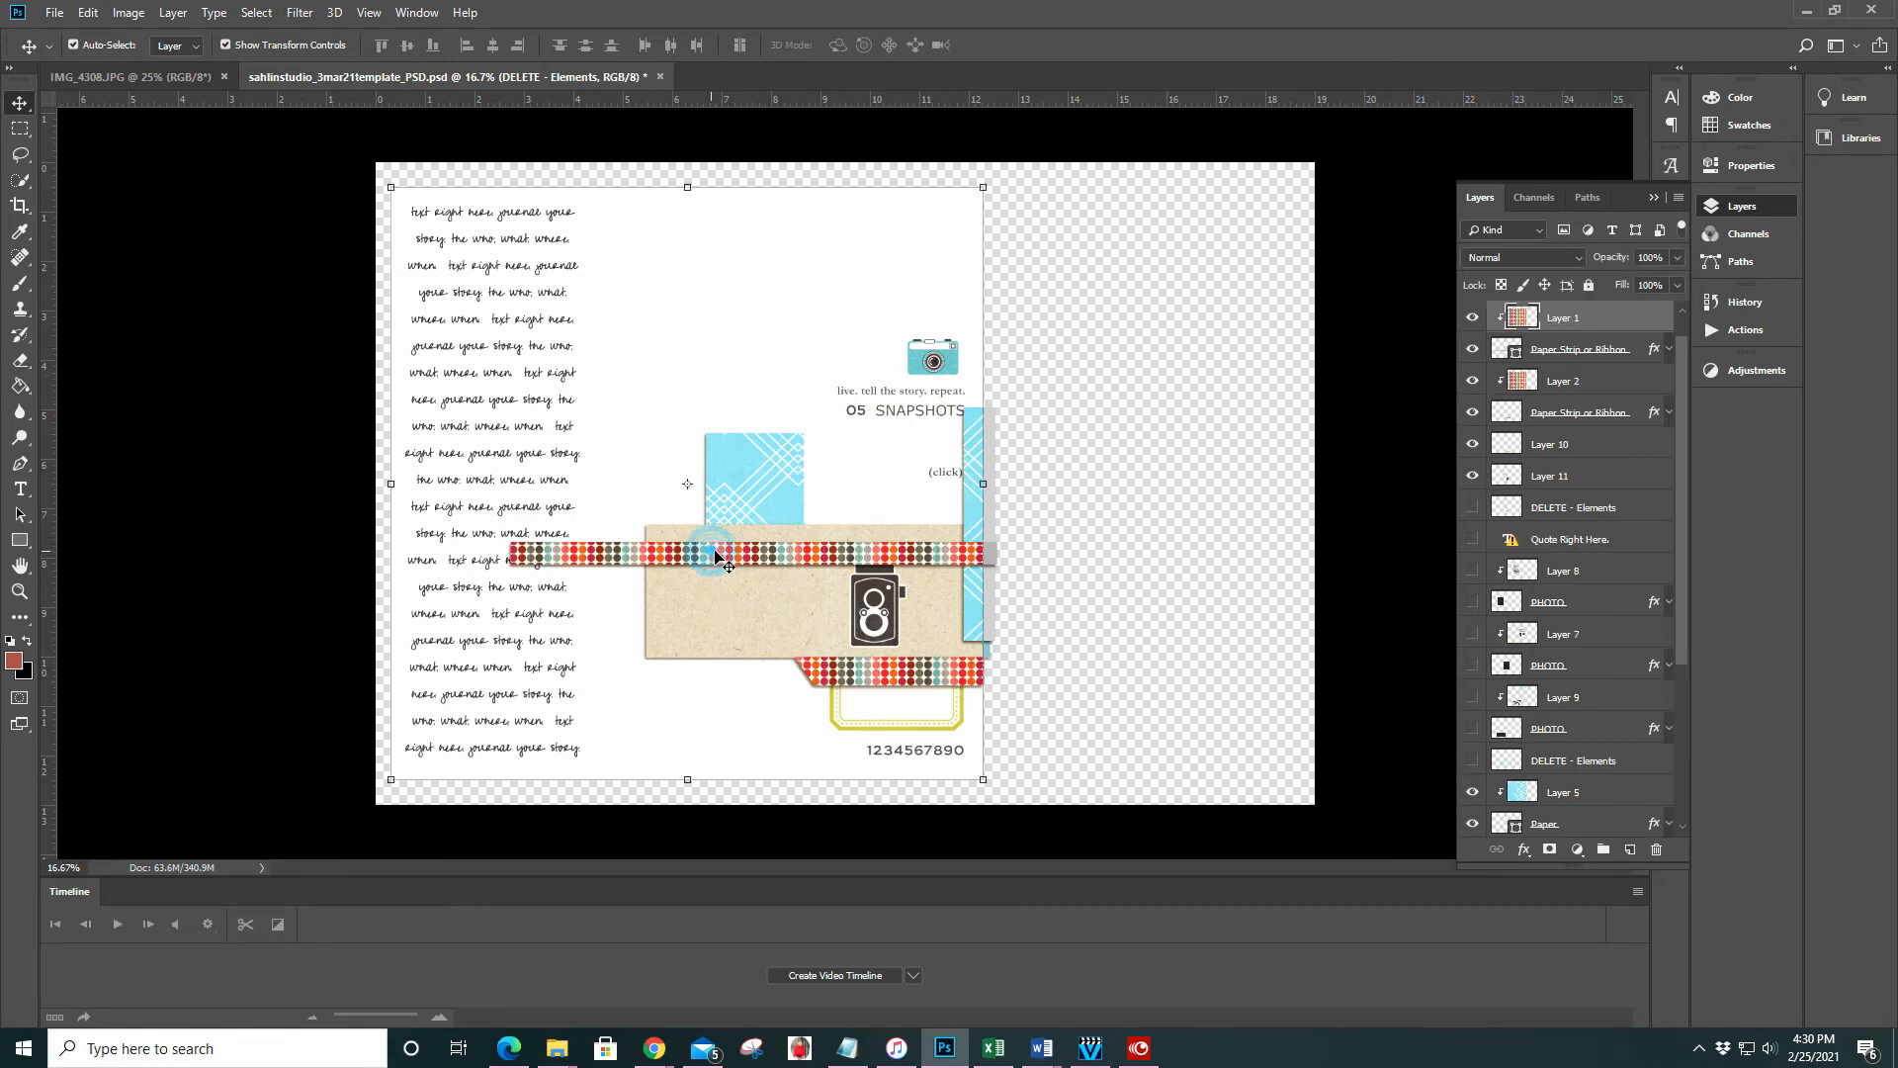
left_click(1582, 354, "shift")
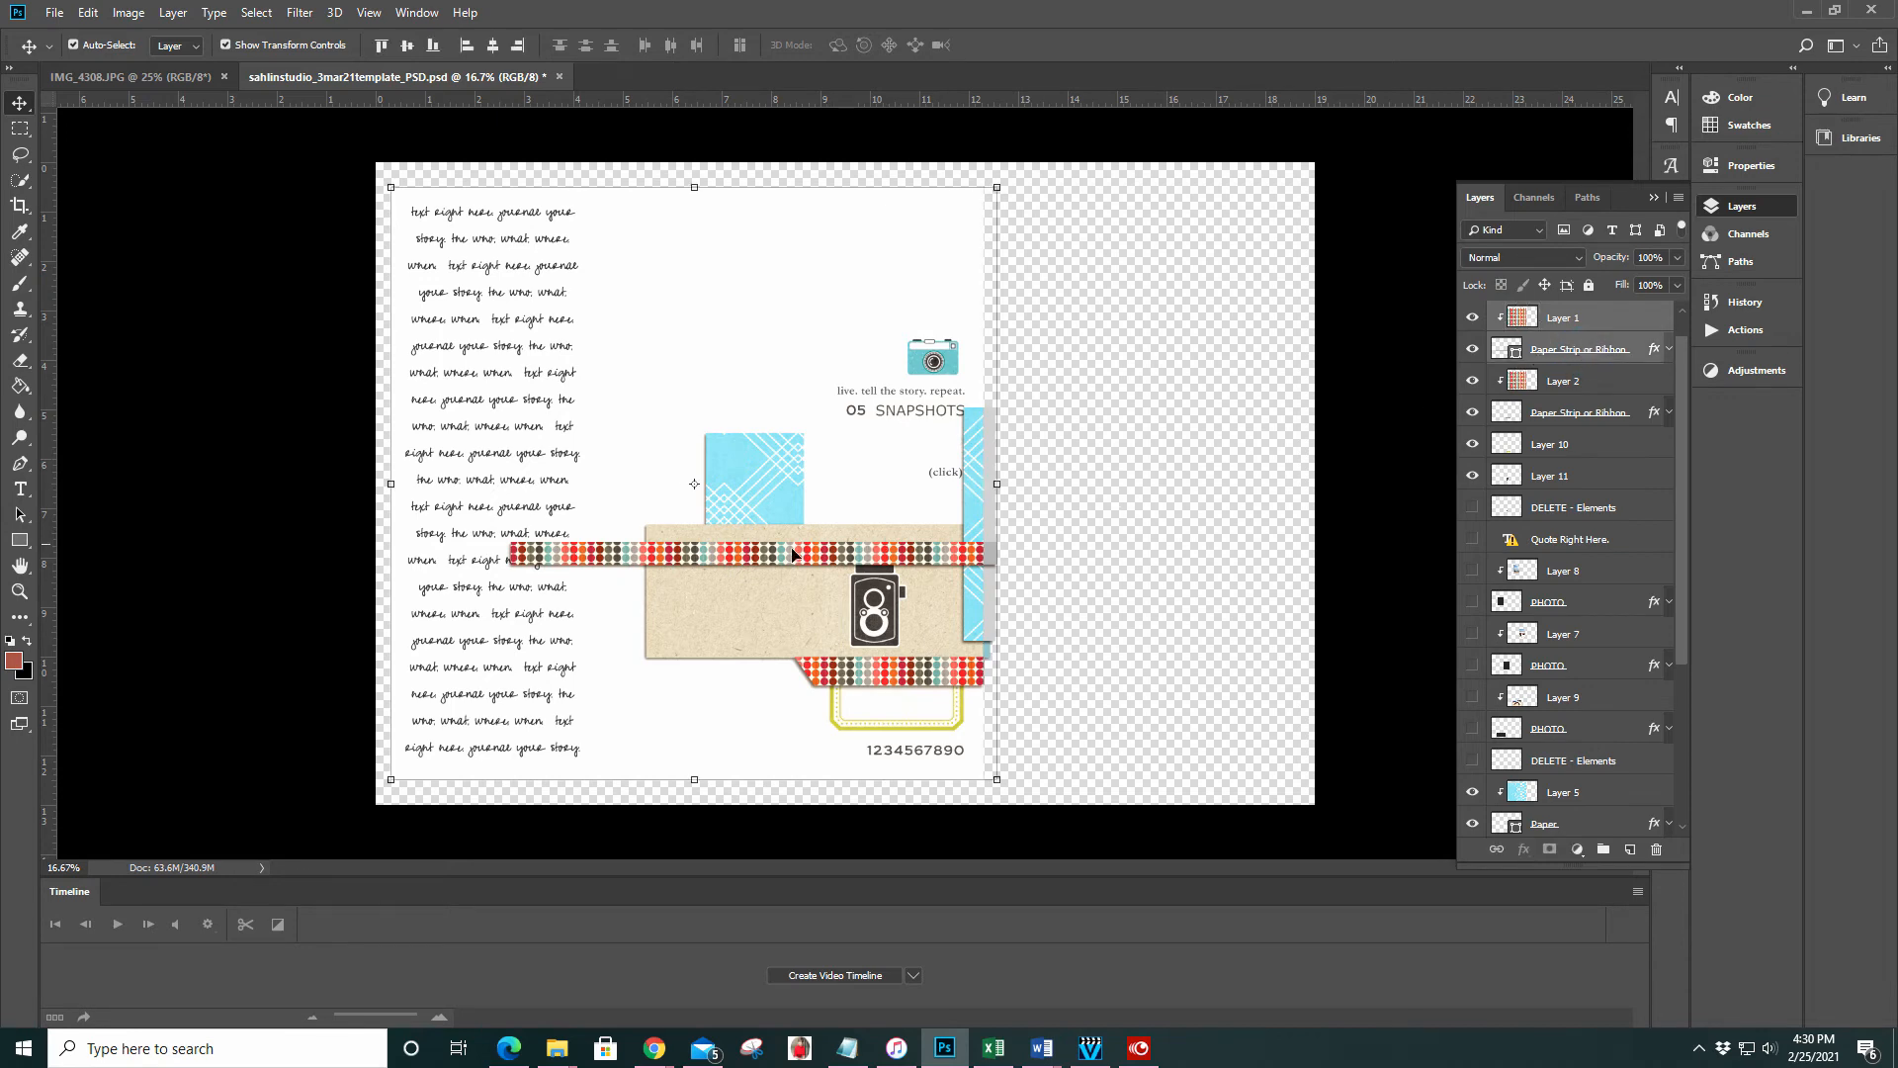
left_click(1610, 326)
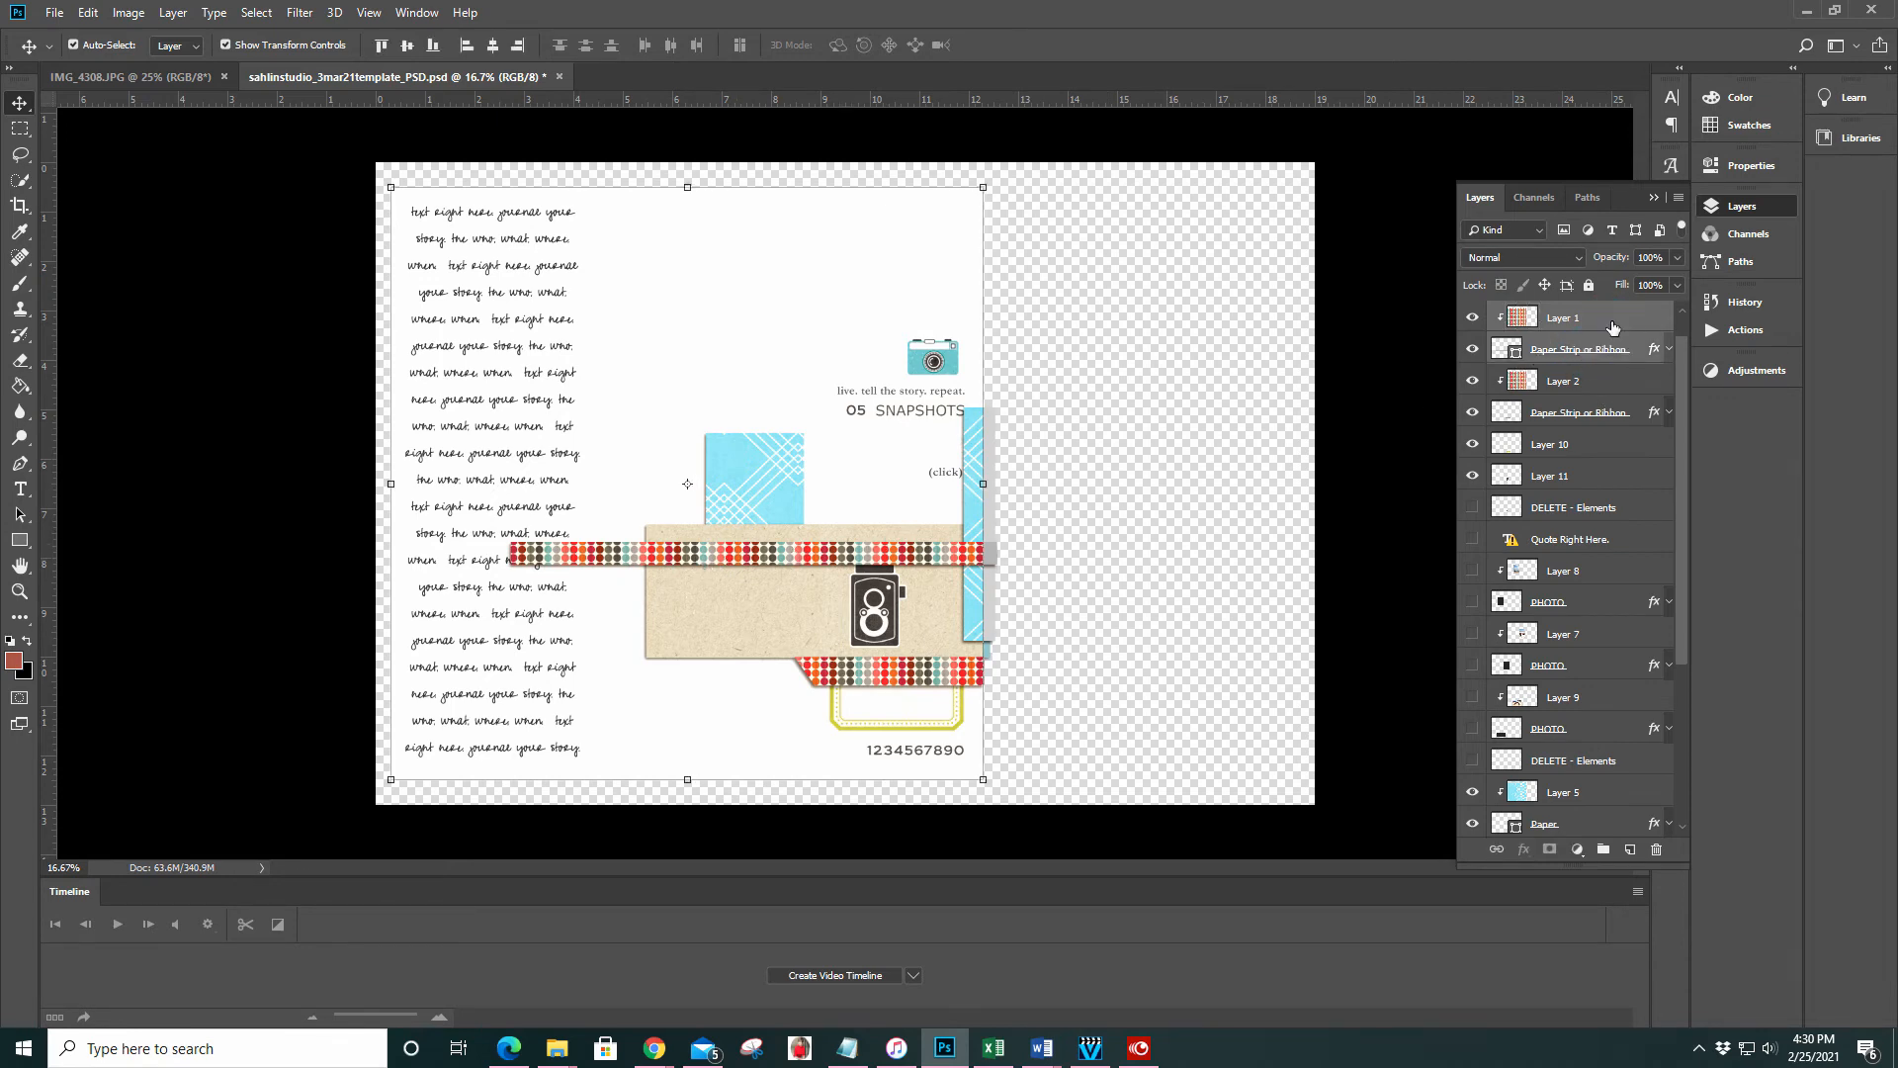
left_click(1570, 353, "shift")
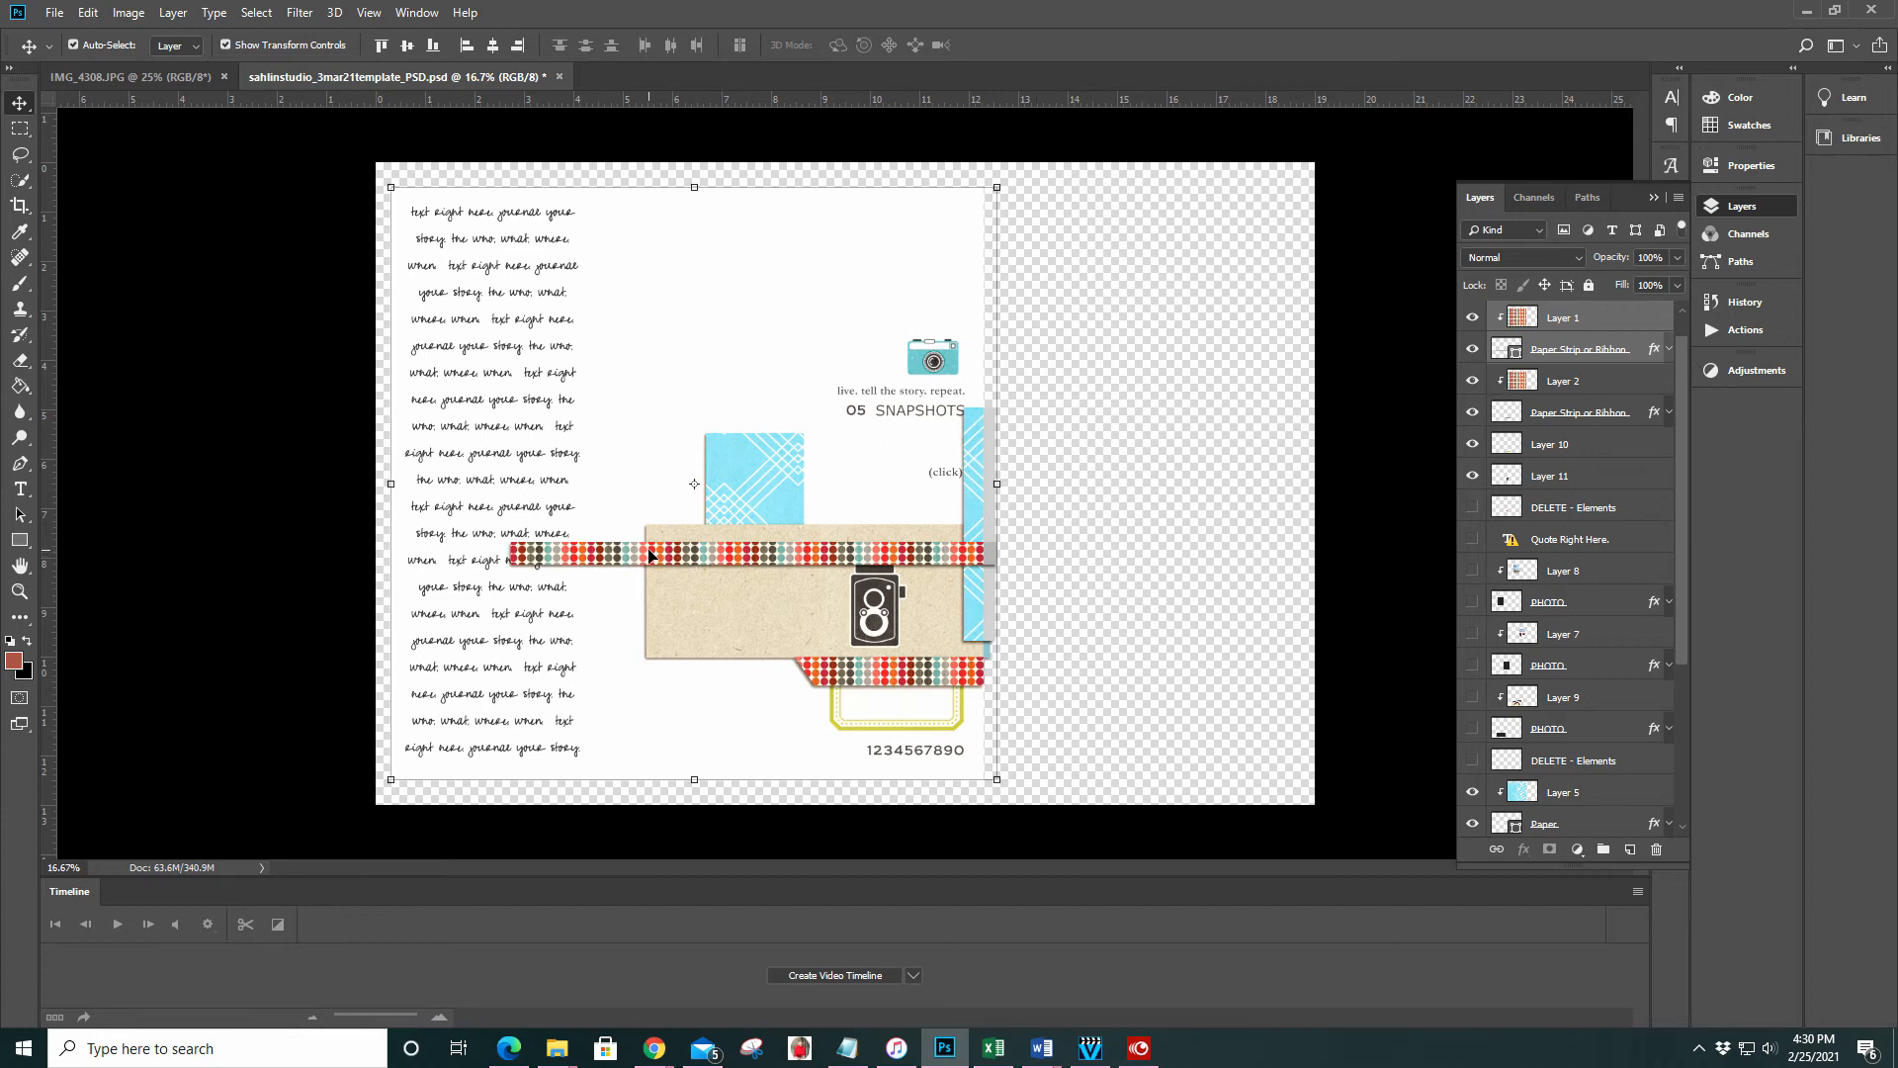
left_click_drag(650, 555, 1172, 178)
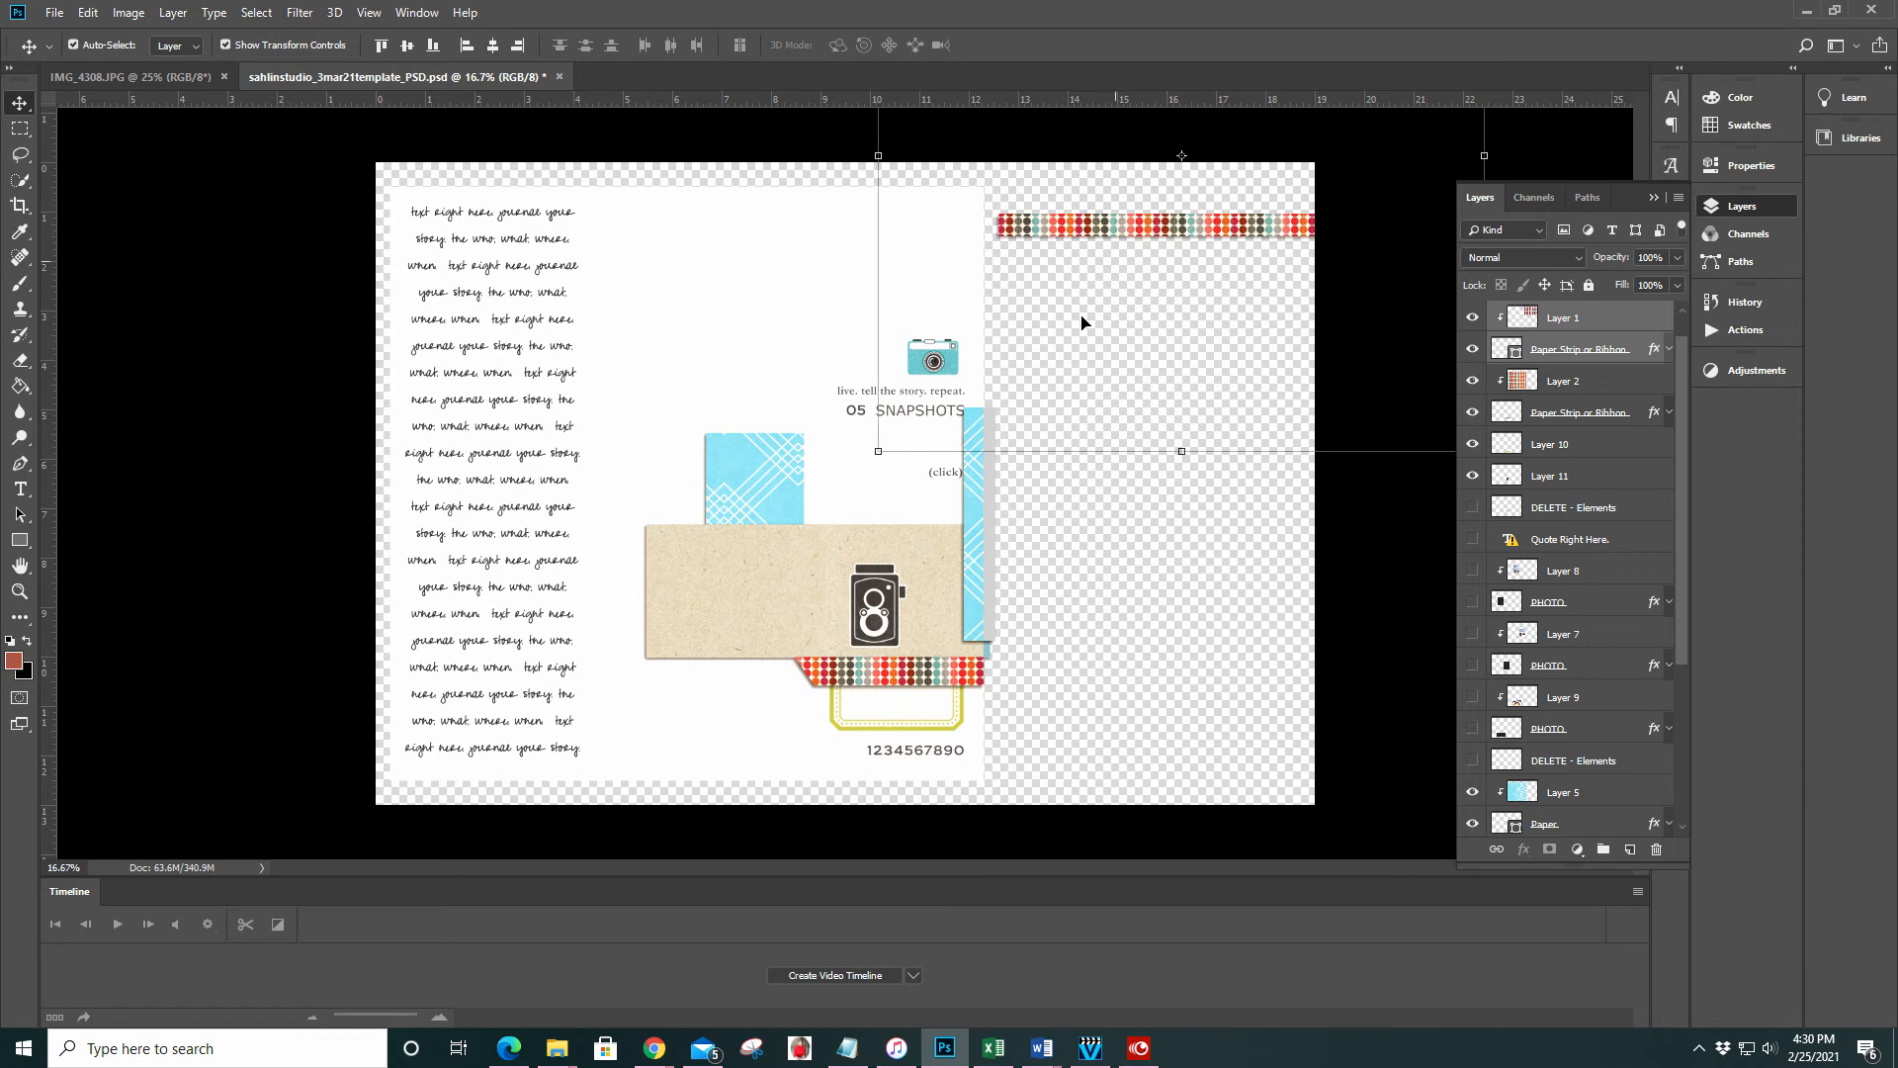
Rotate the long dotted strip 90 degrees and stand it upright just beside the page, with its upper end level with the page's top edge
left_click_drag(1181, 468, 865, 159)
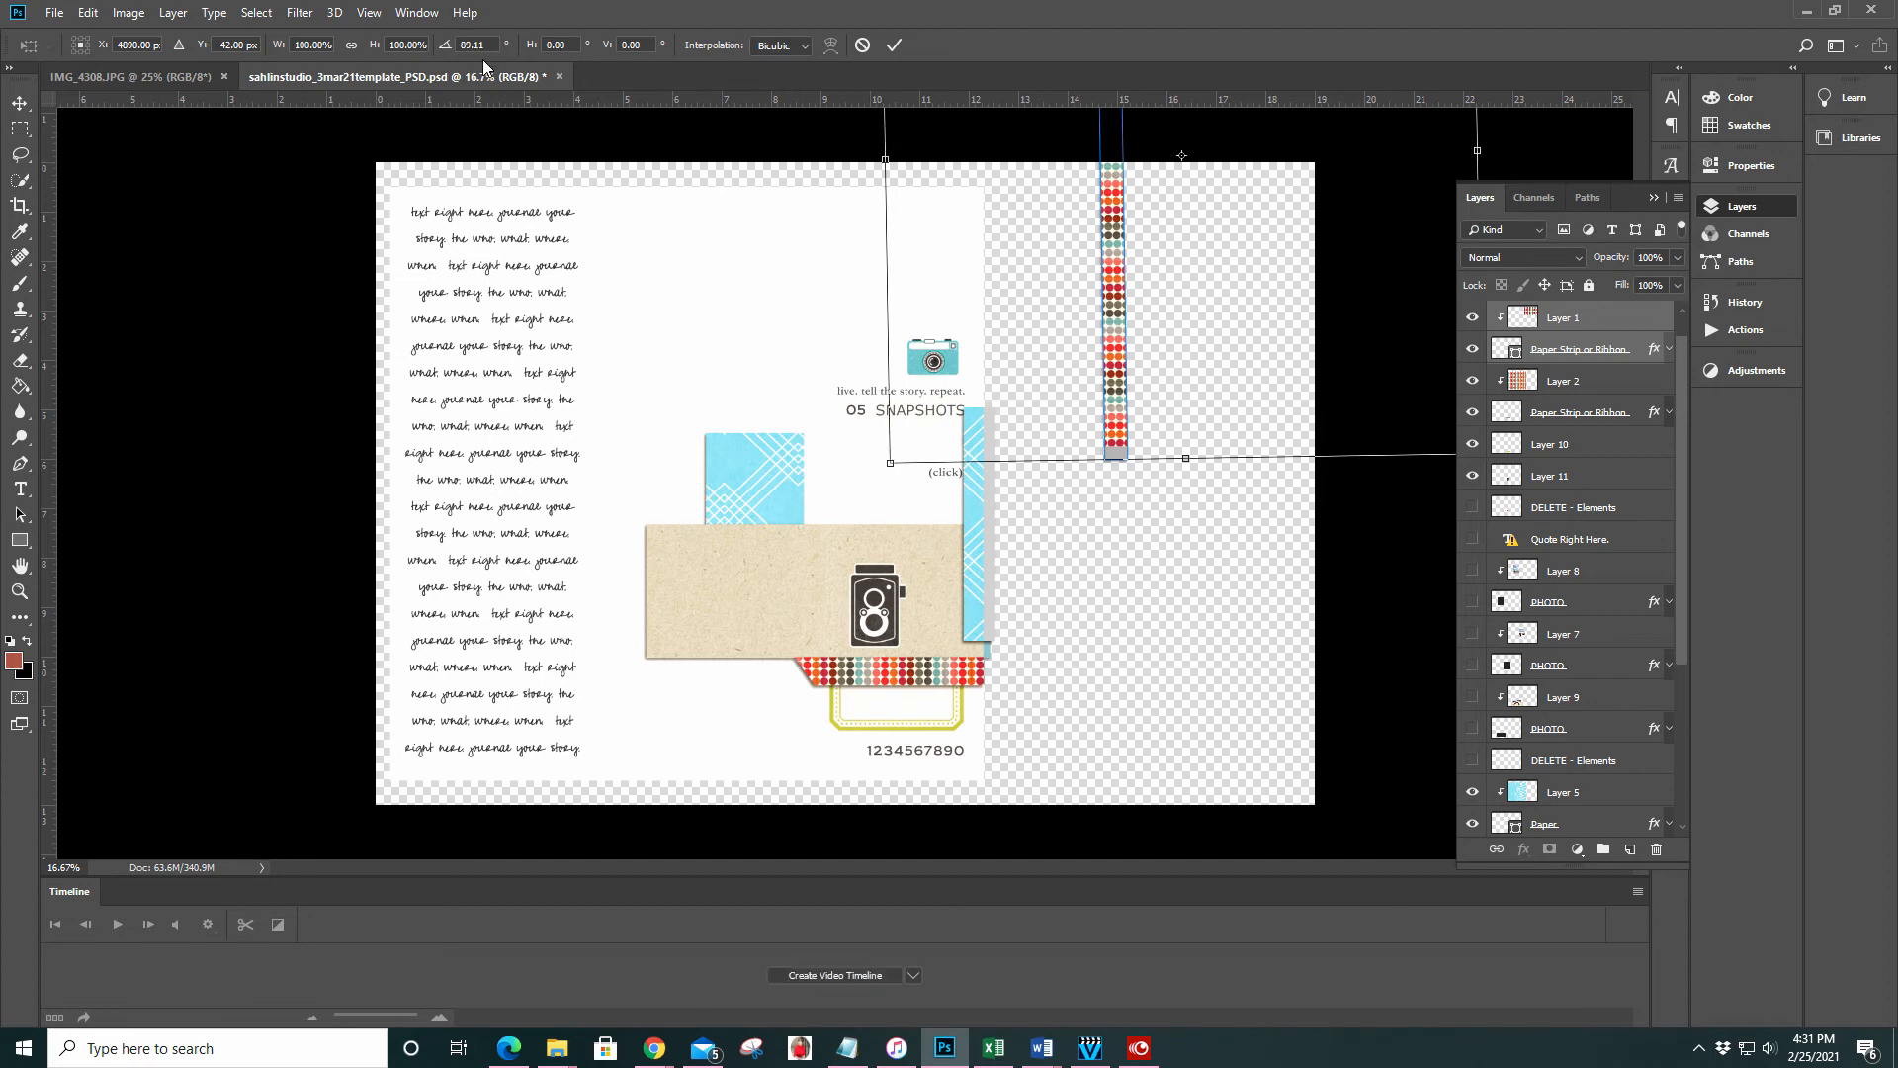
left_click(473, 45)
type("90")
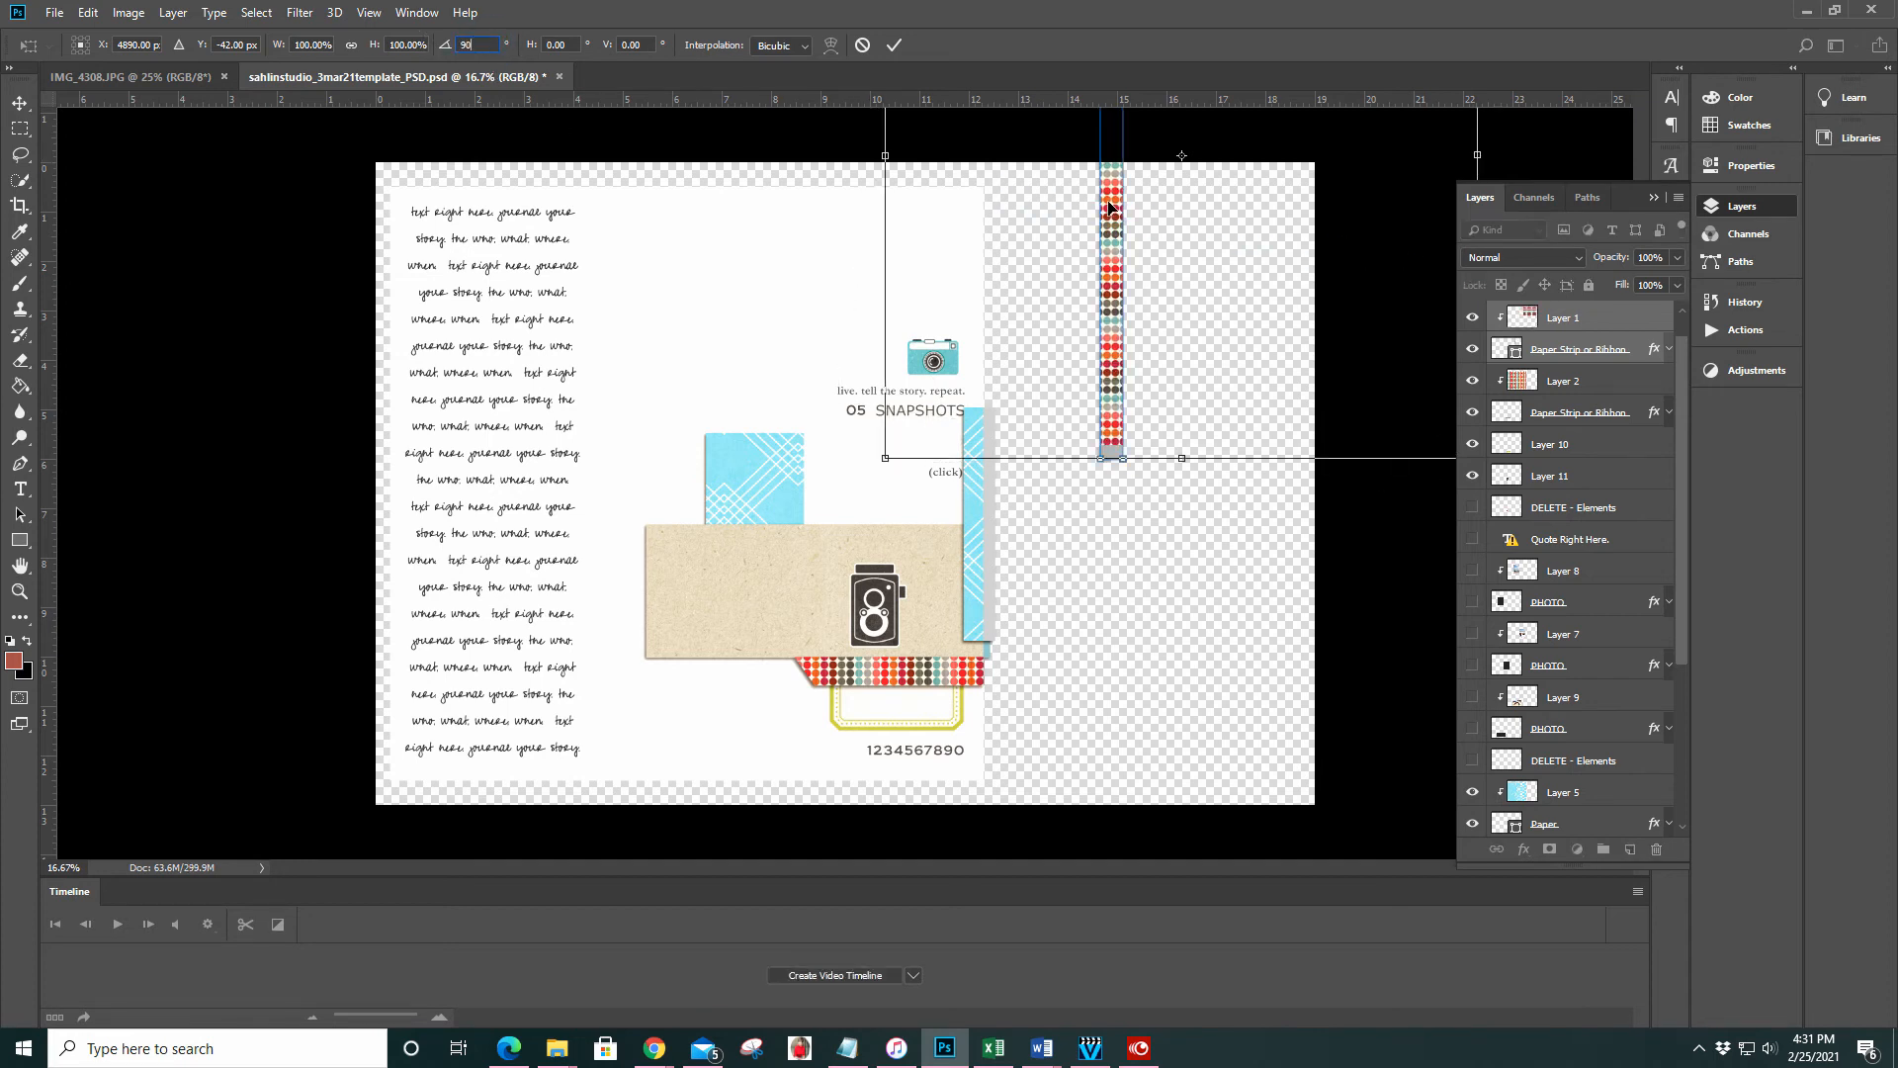
left_click_drag(1108, 206, 1024, 421)
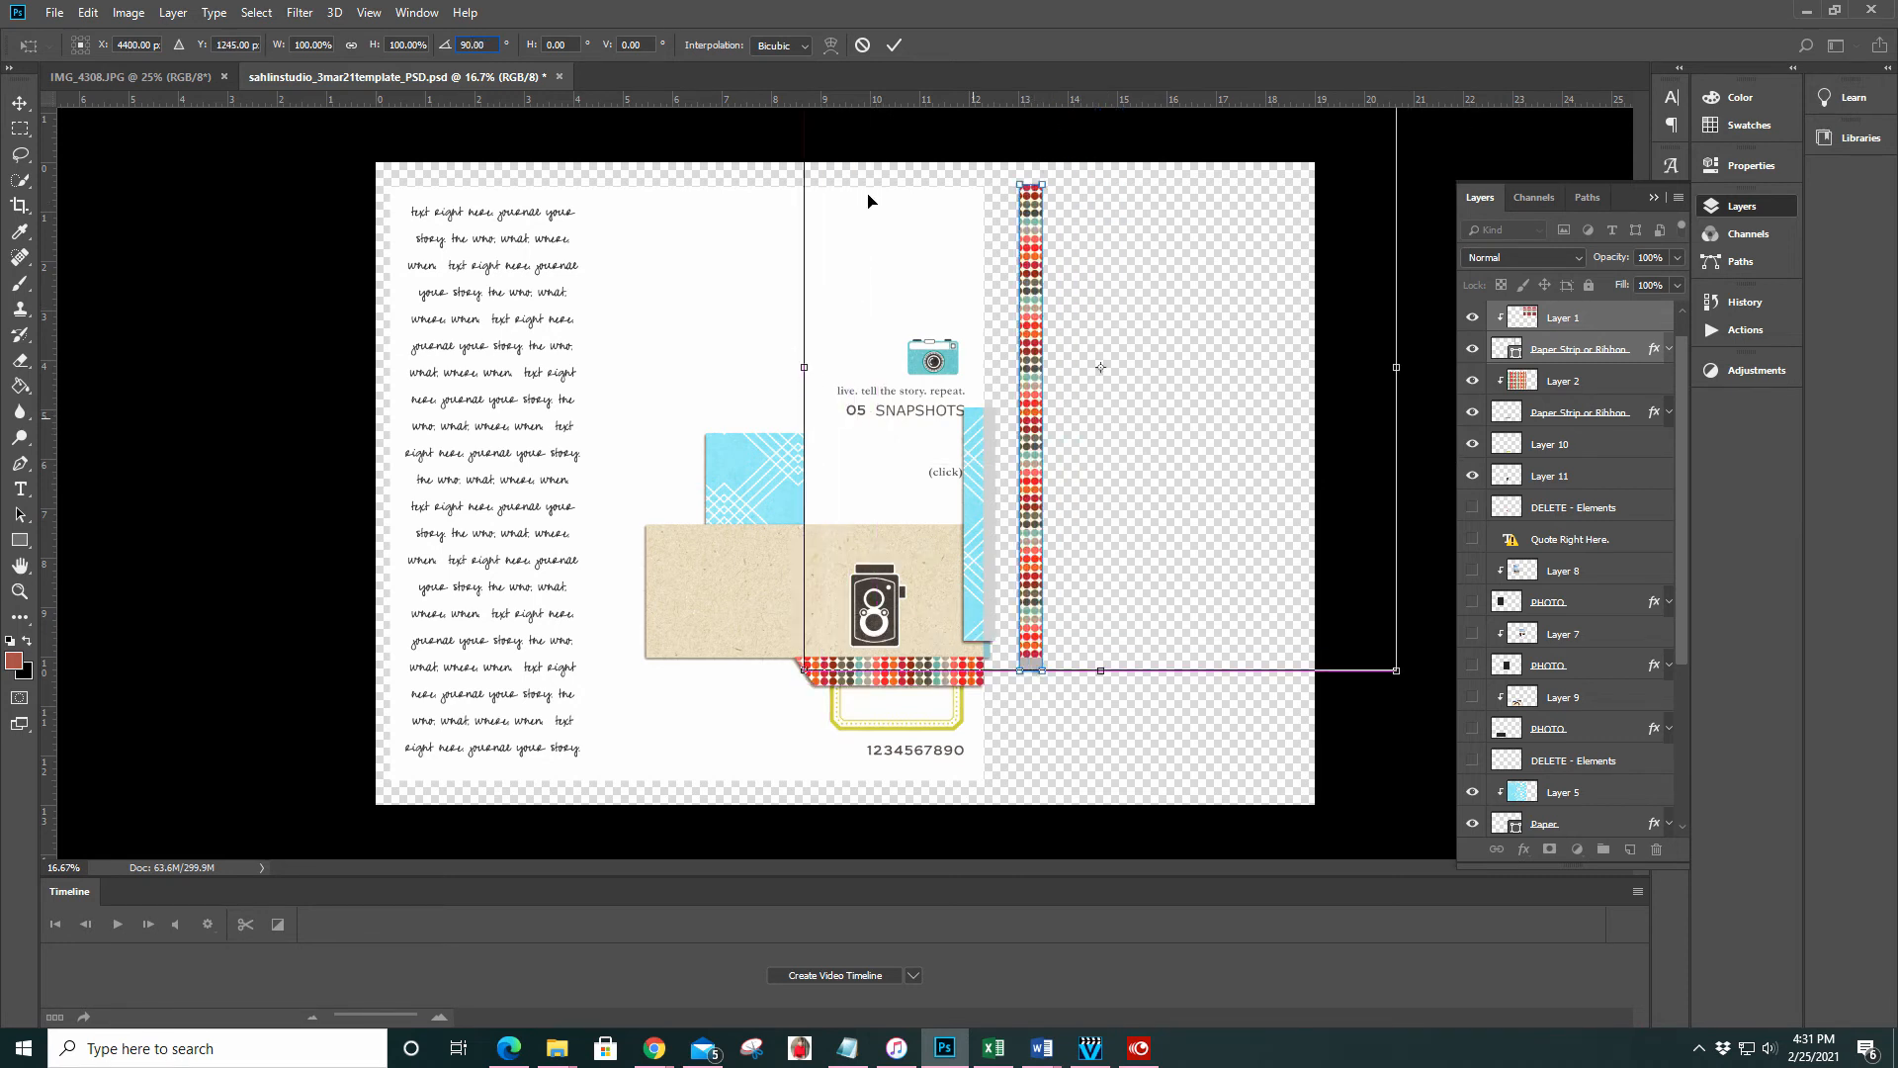
left_click(894, 45)
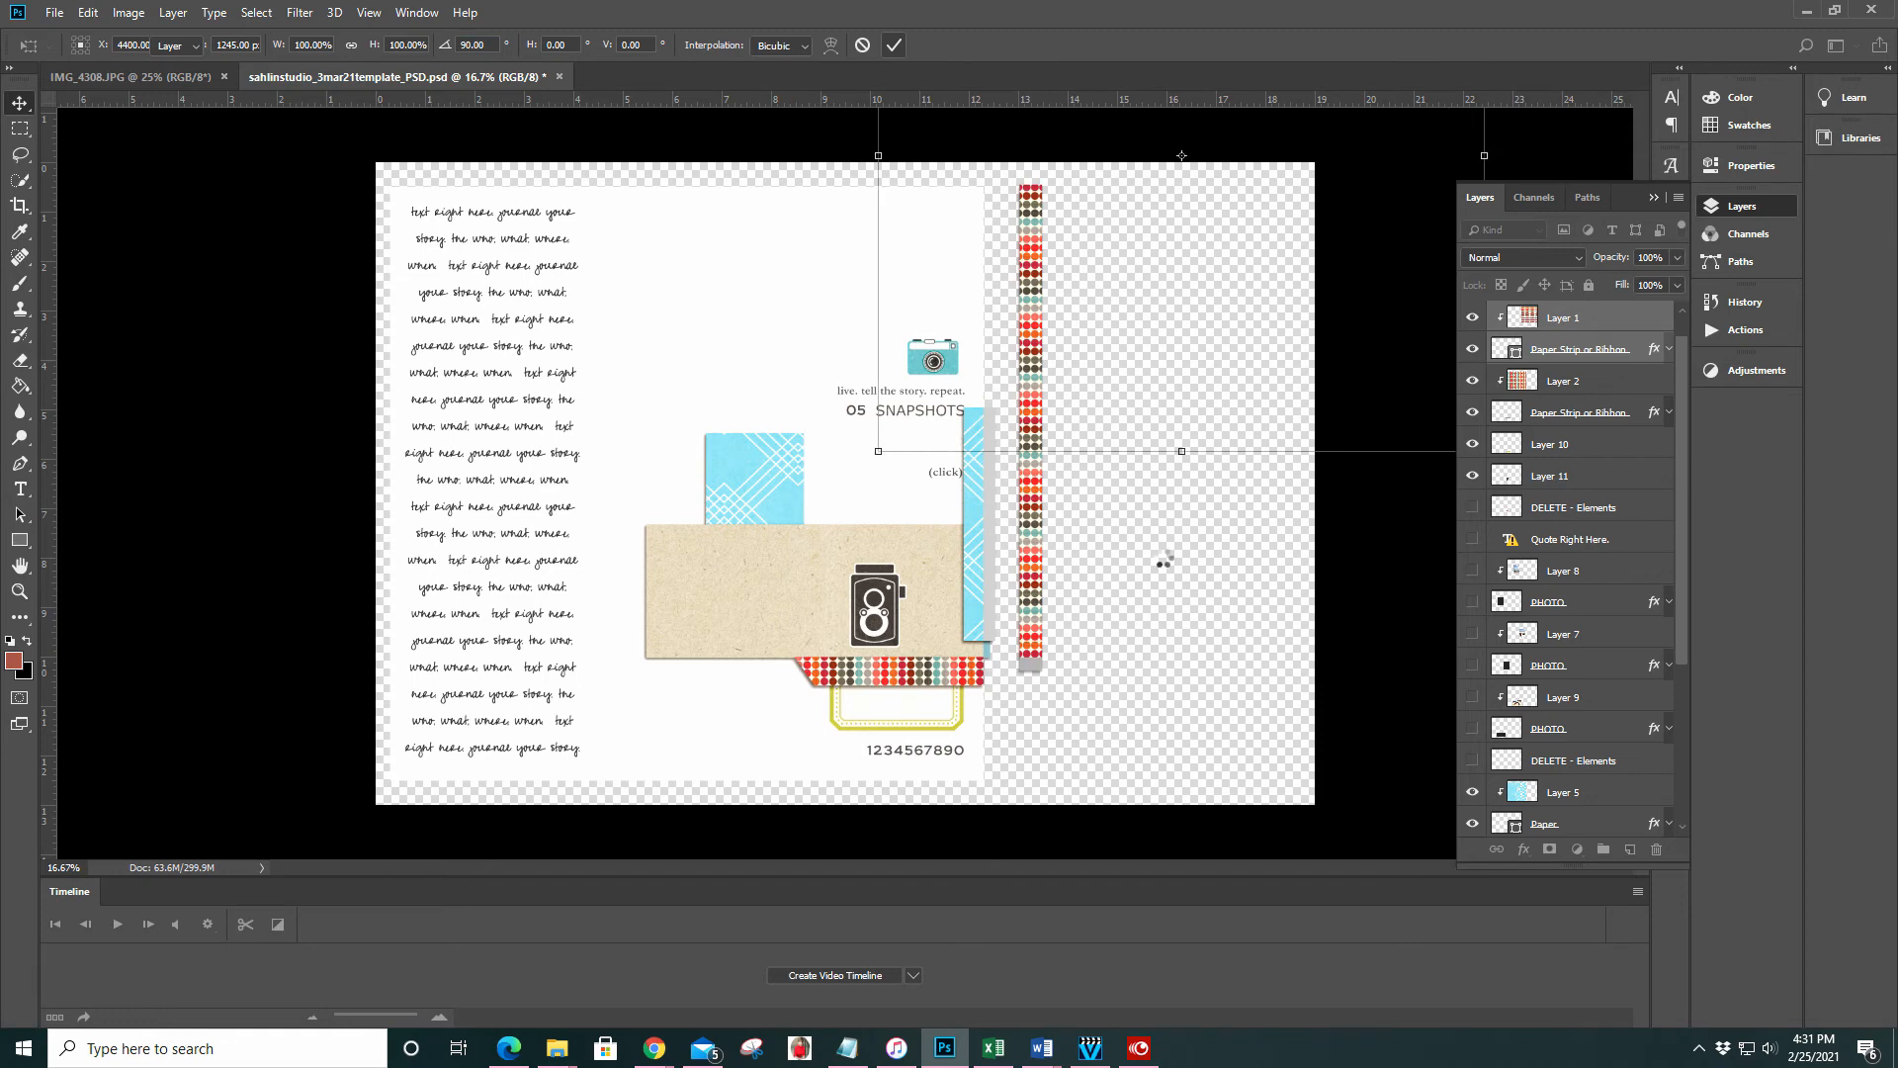
Move Layer 6 and its Paper layer together to the top of the blank canvas, just beyond the upright dotted strip
left_click(740, 461)
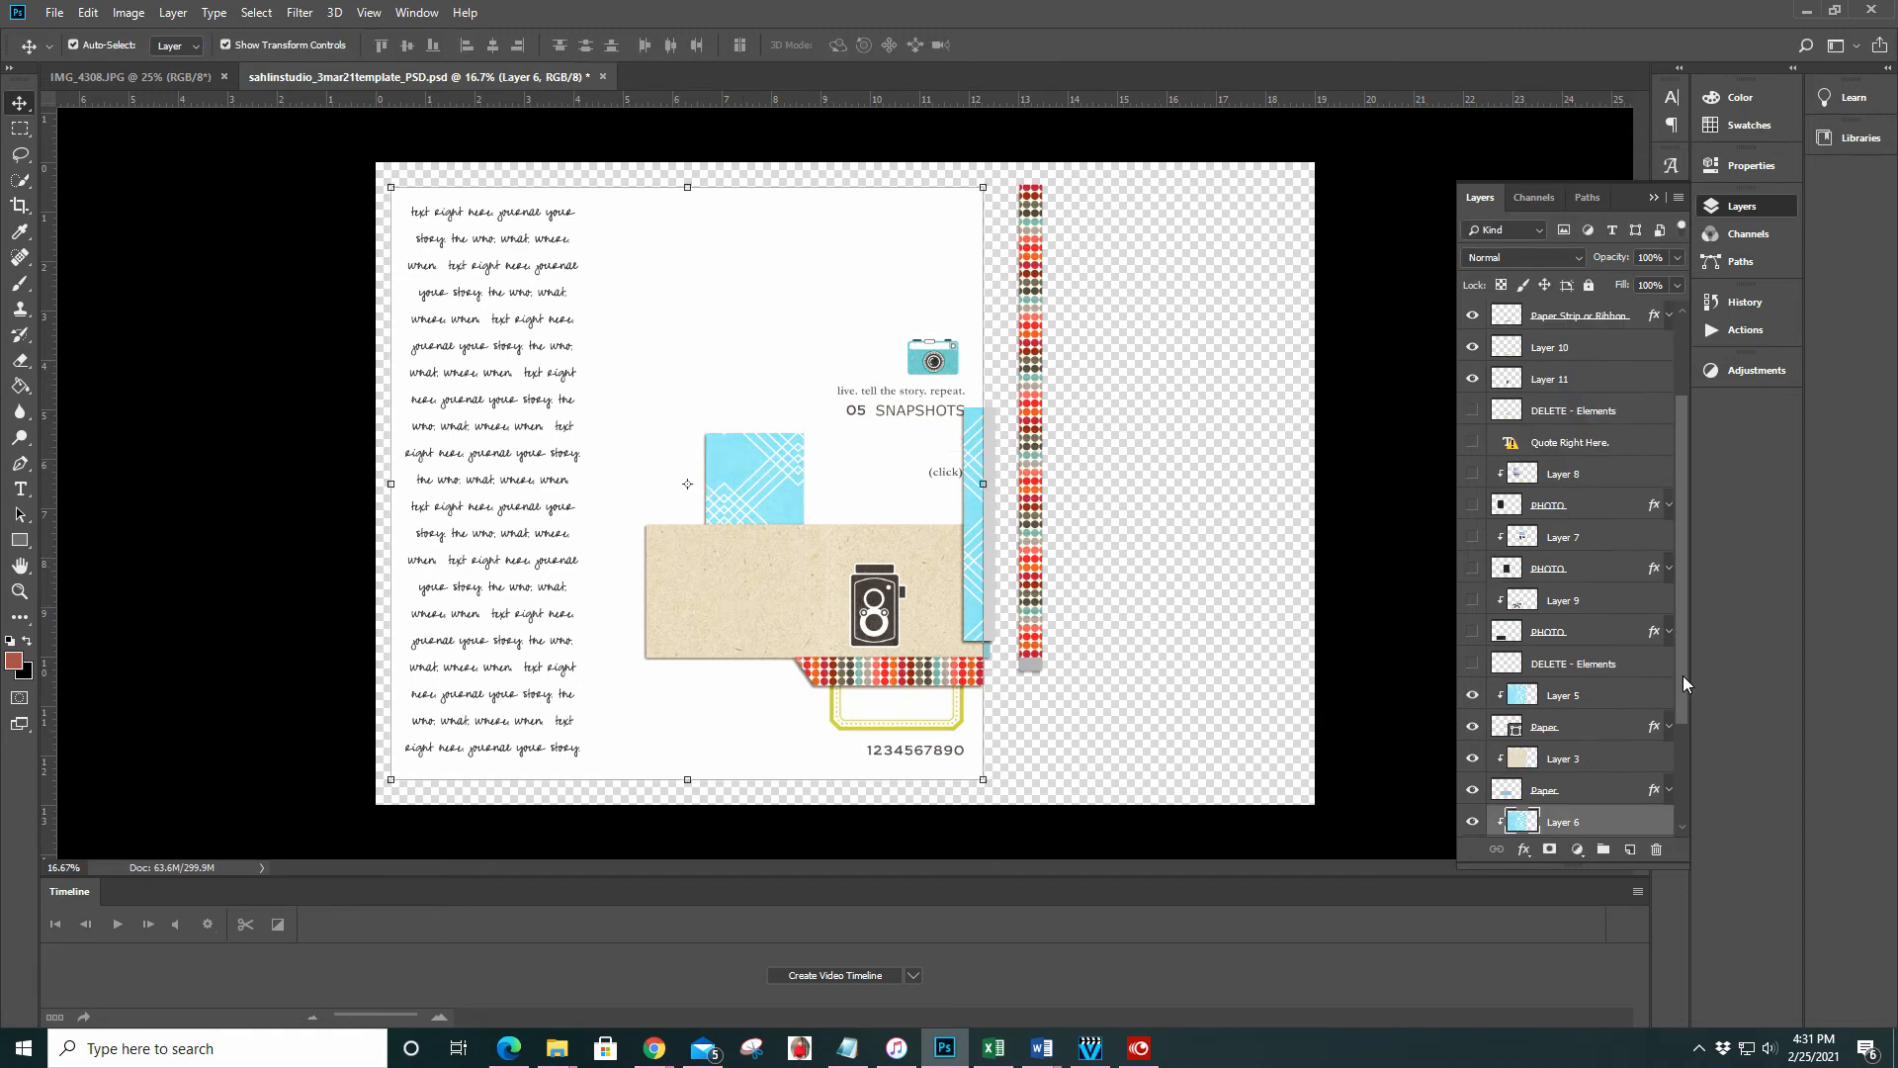
left_click_drag(1683, 684, 1686, 747)
left_click(1562, 757, "shift")
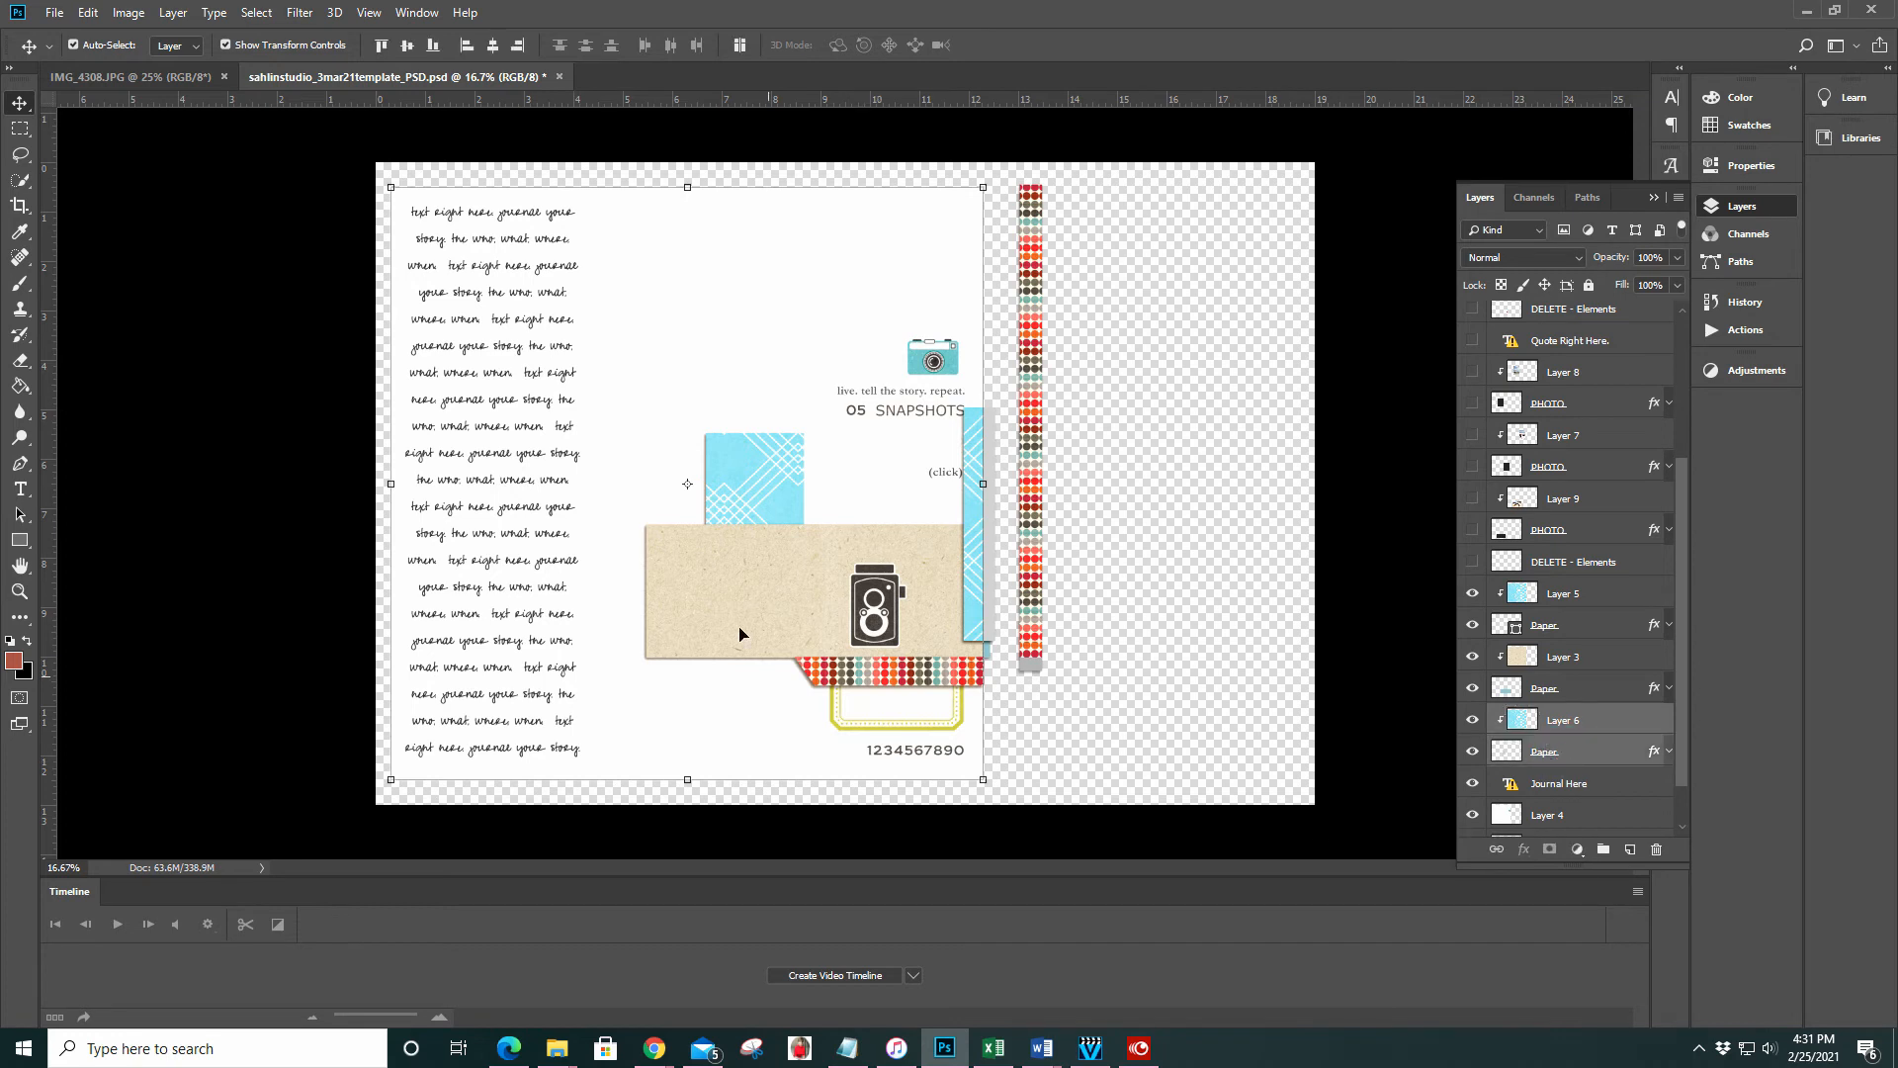
left_click_drag(746, 472, 1099, 227)
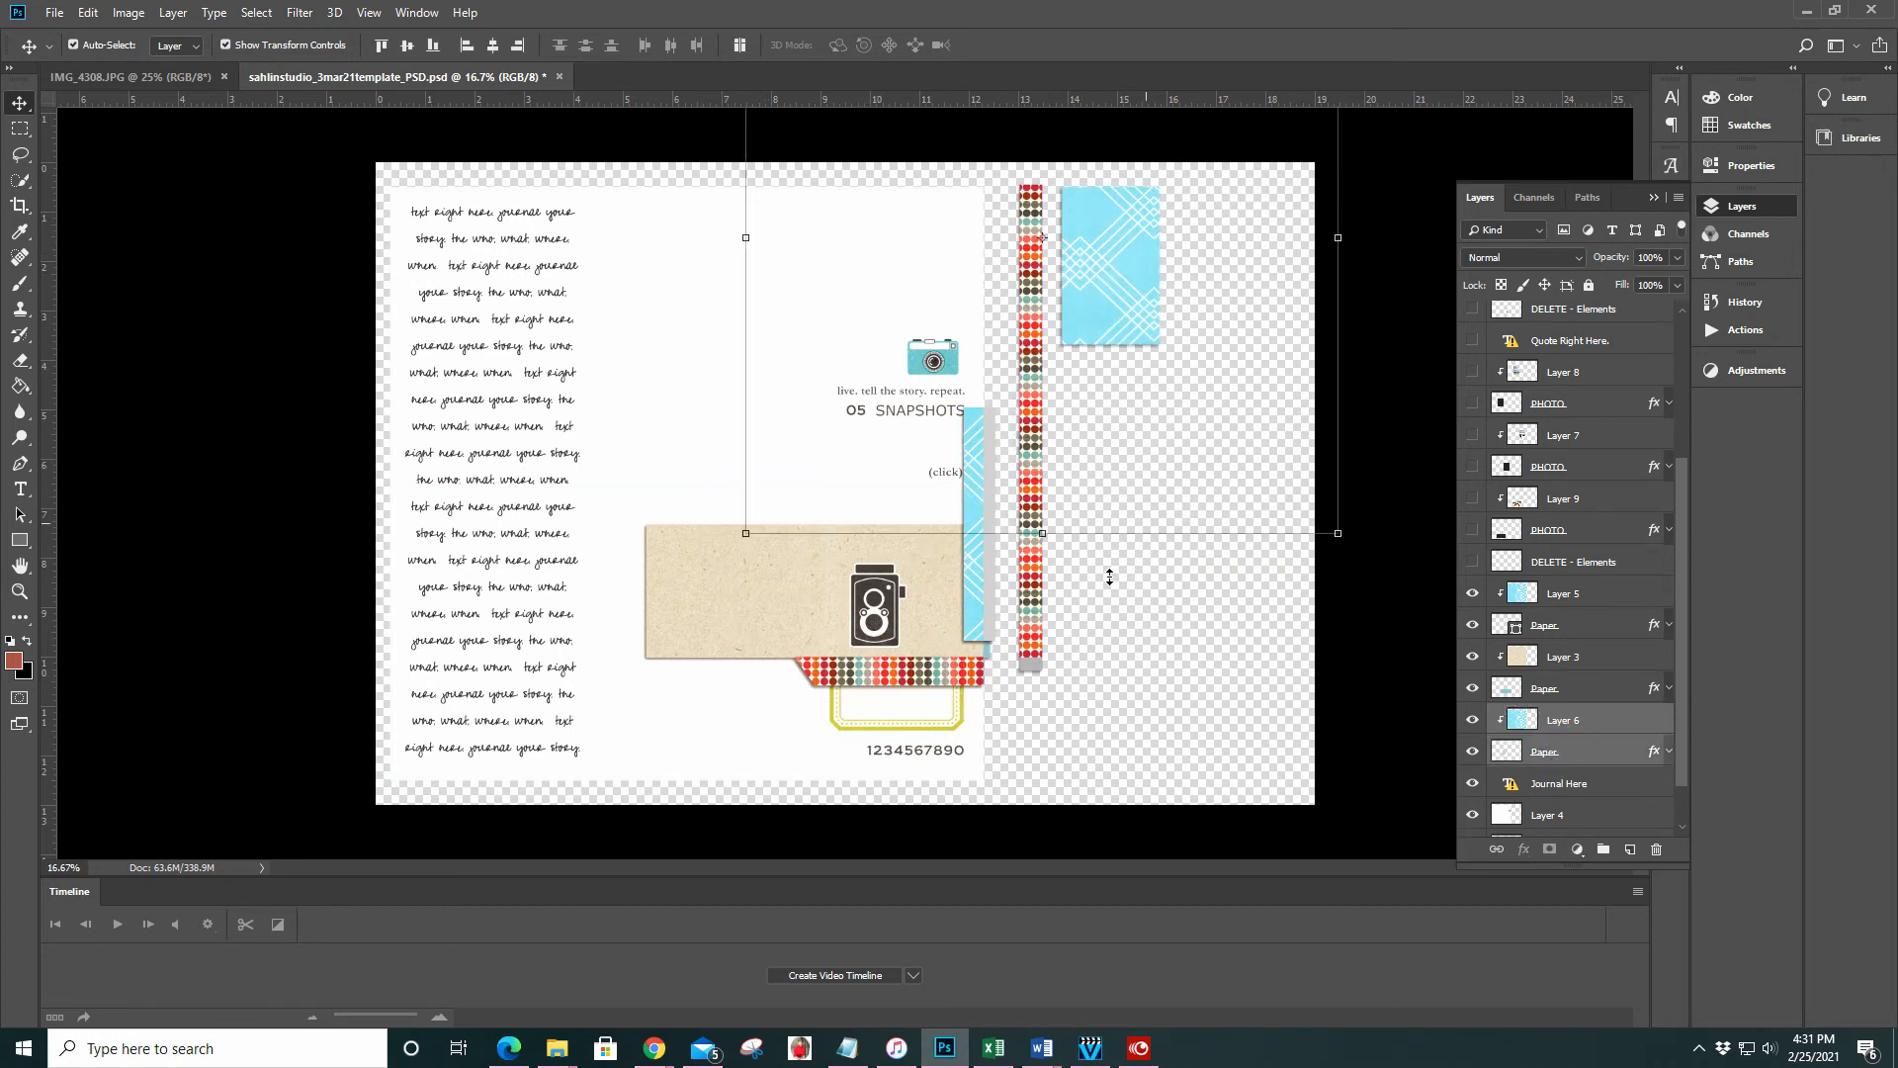
left_click(1147, 618)
Move Layer 5 and its Paper layer together off the page to just below the blue patterned rectangle
left_click(1563, 591)
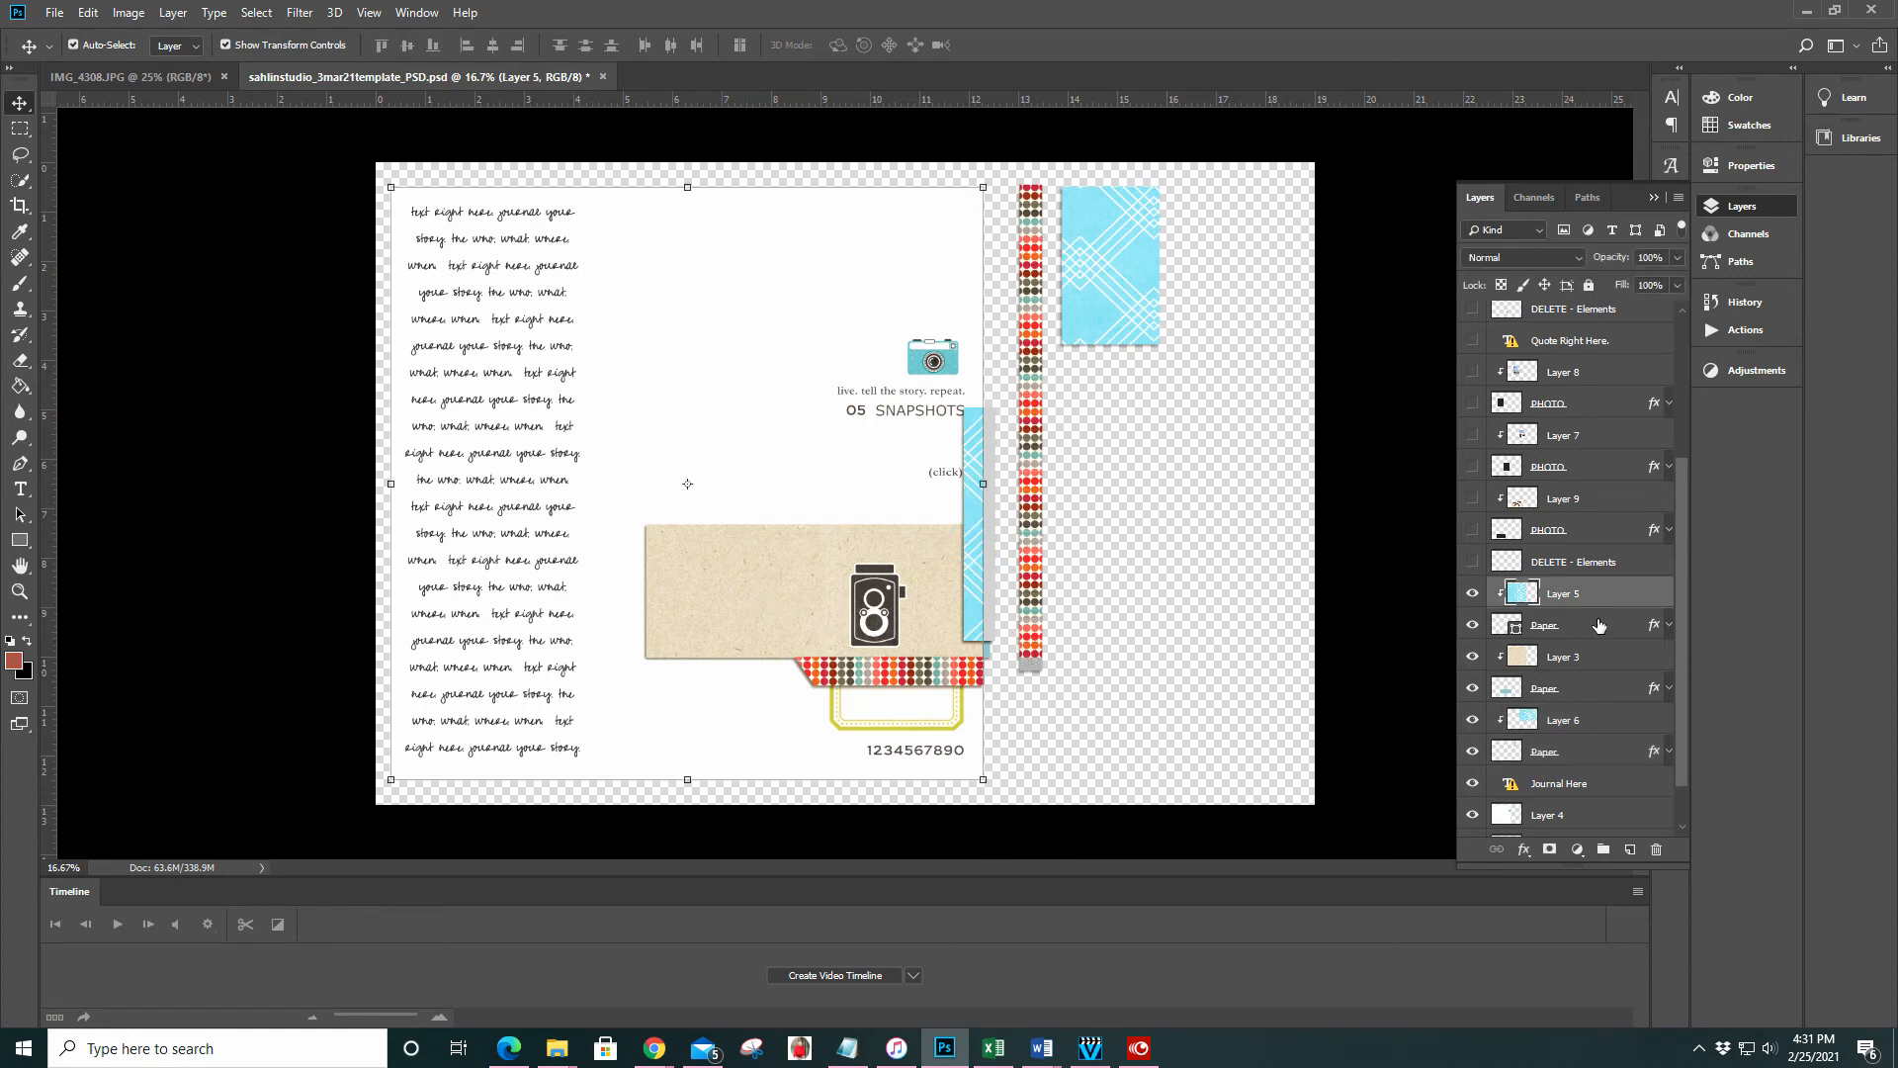
left_click(1587, 631, "shift")
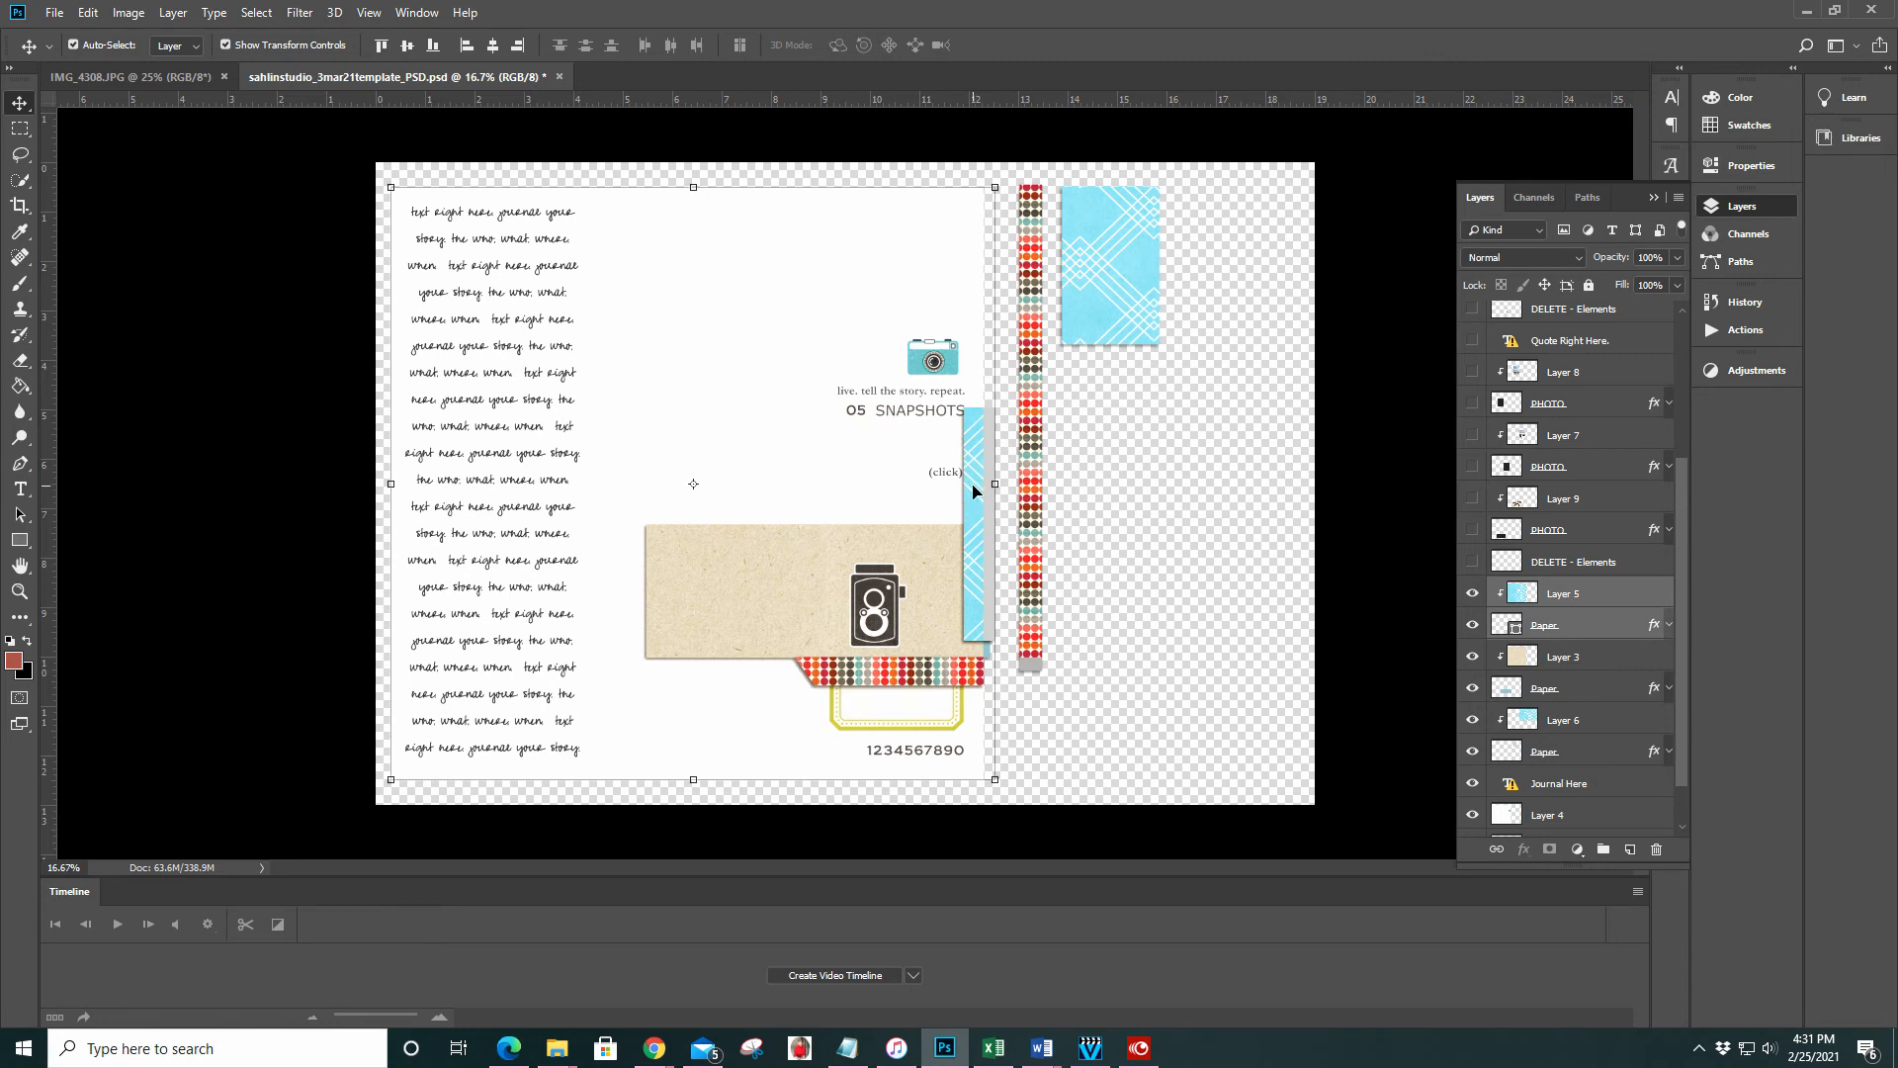
left_click_drag(974, 491, 1092, 445)
Try to move the kraft Layer 3 and its Paper layer onto the blank canvas, and undo the move
left_click(782, 603)
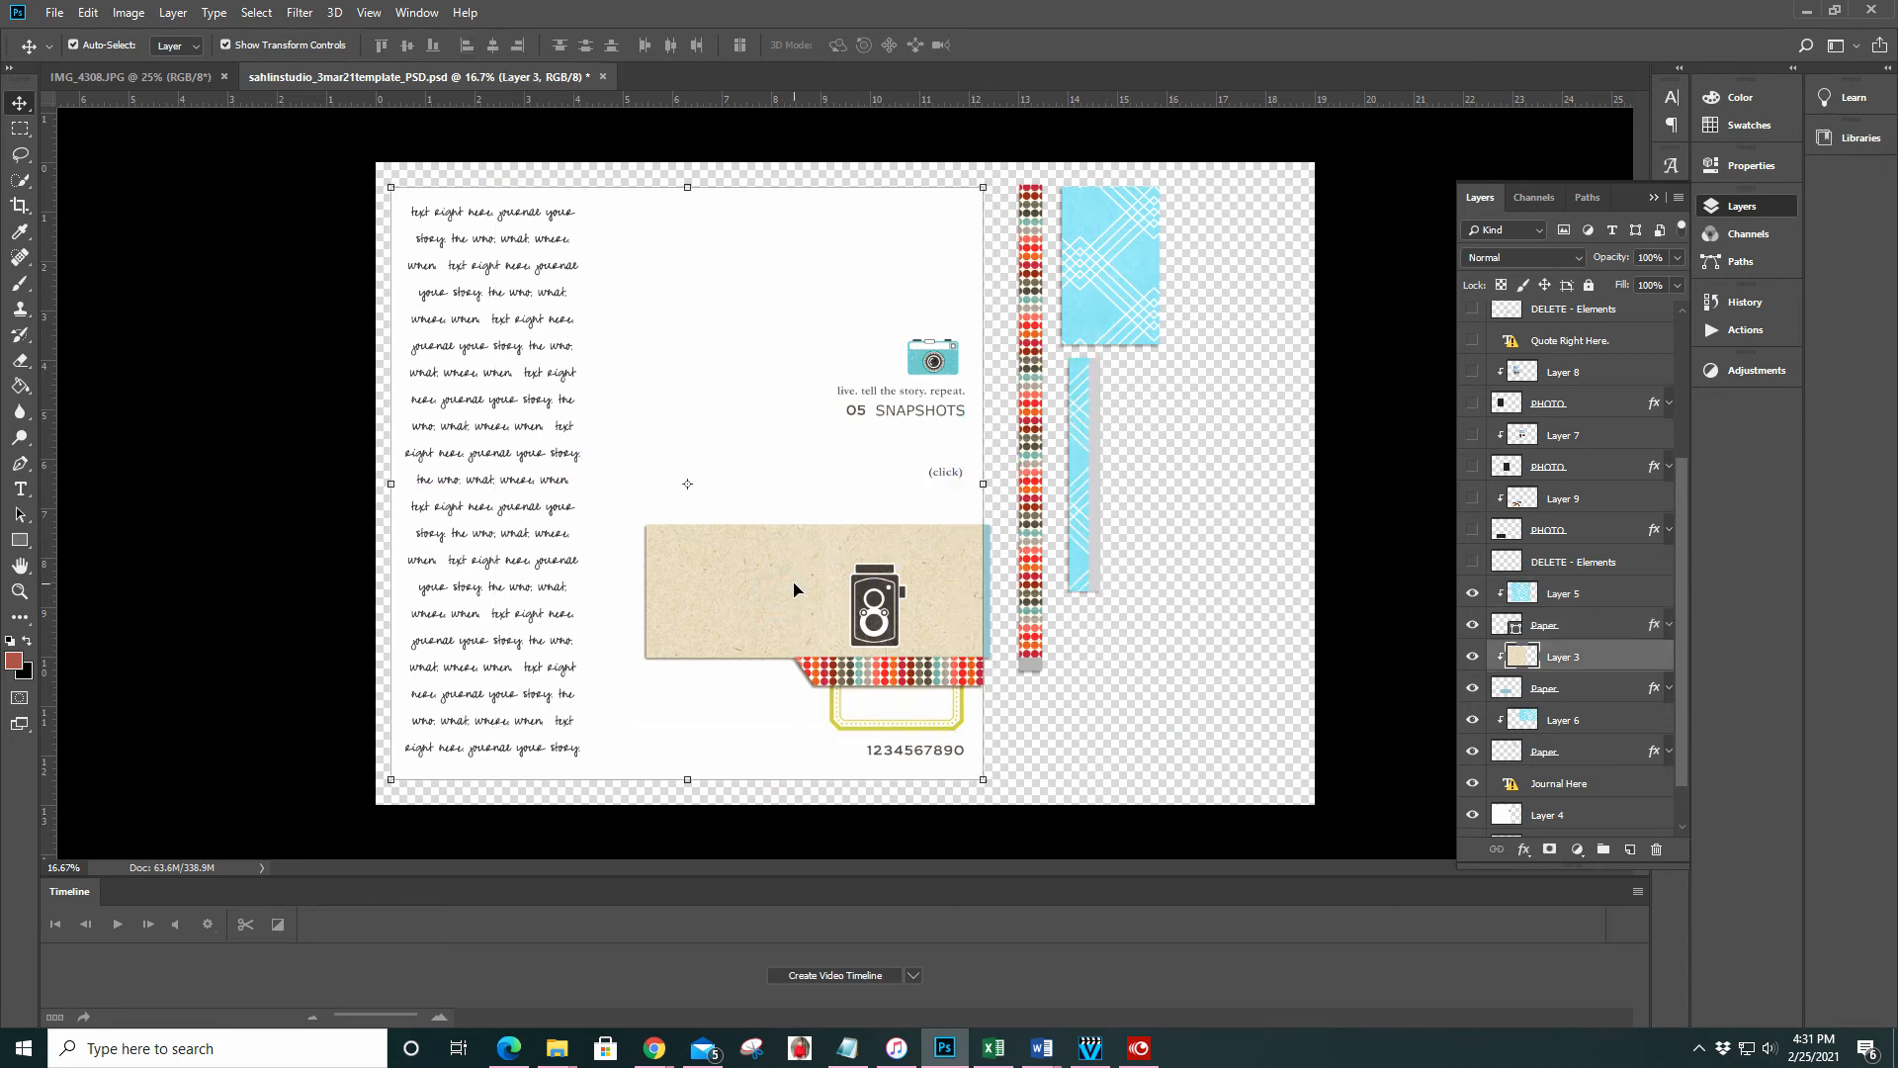
left_click(1589, 689, "ctrl")
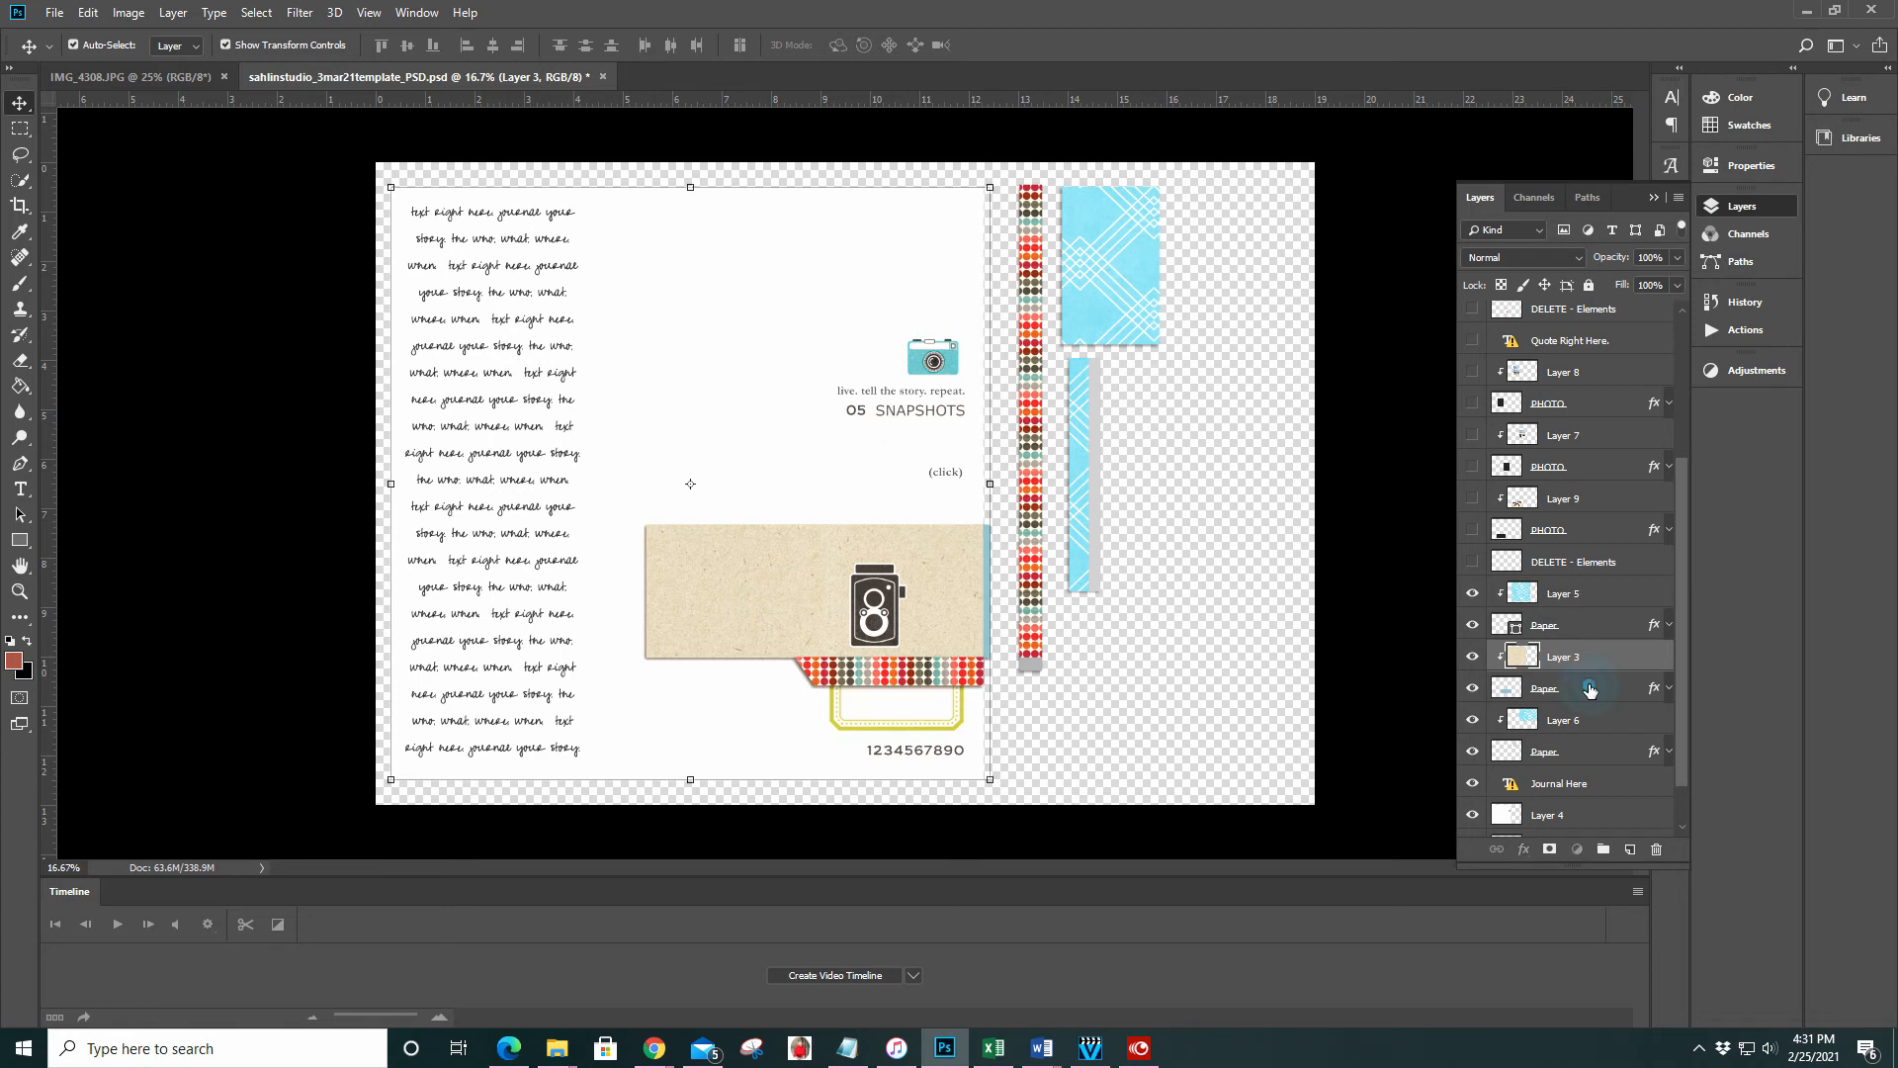
left_click_drag(746, 586, 1164, 471)
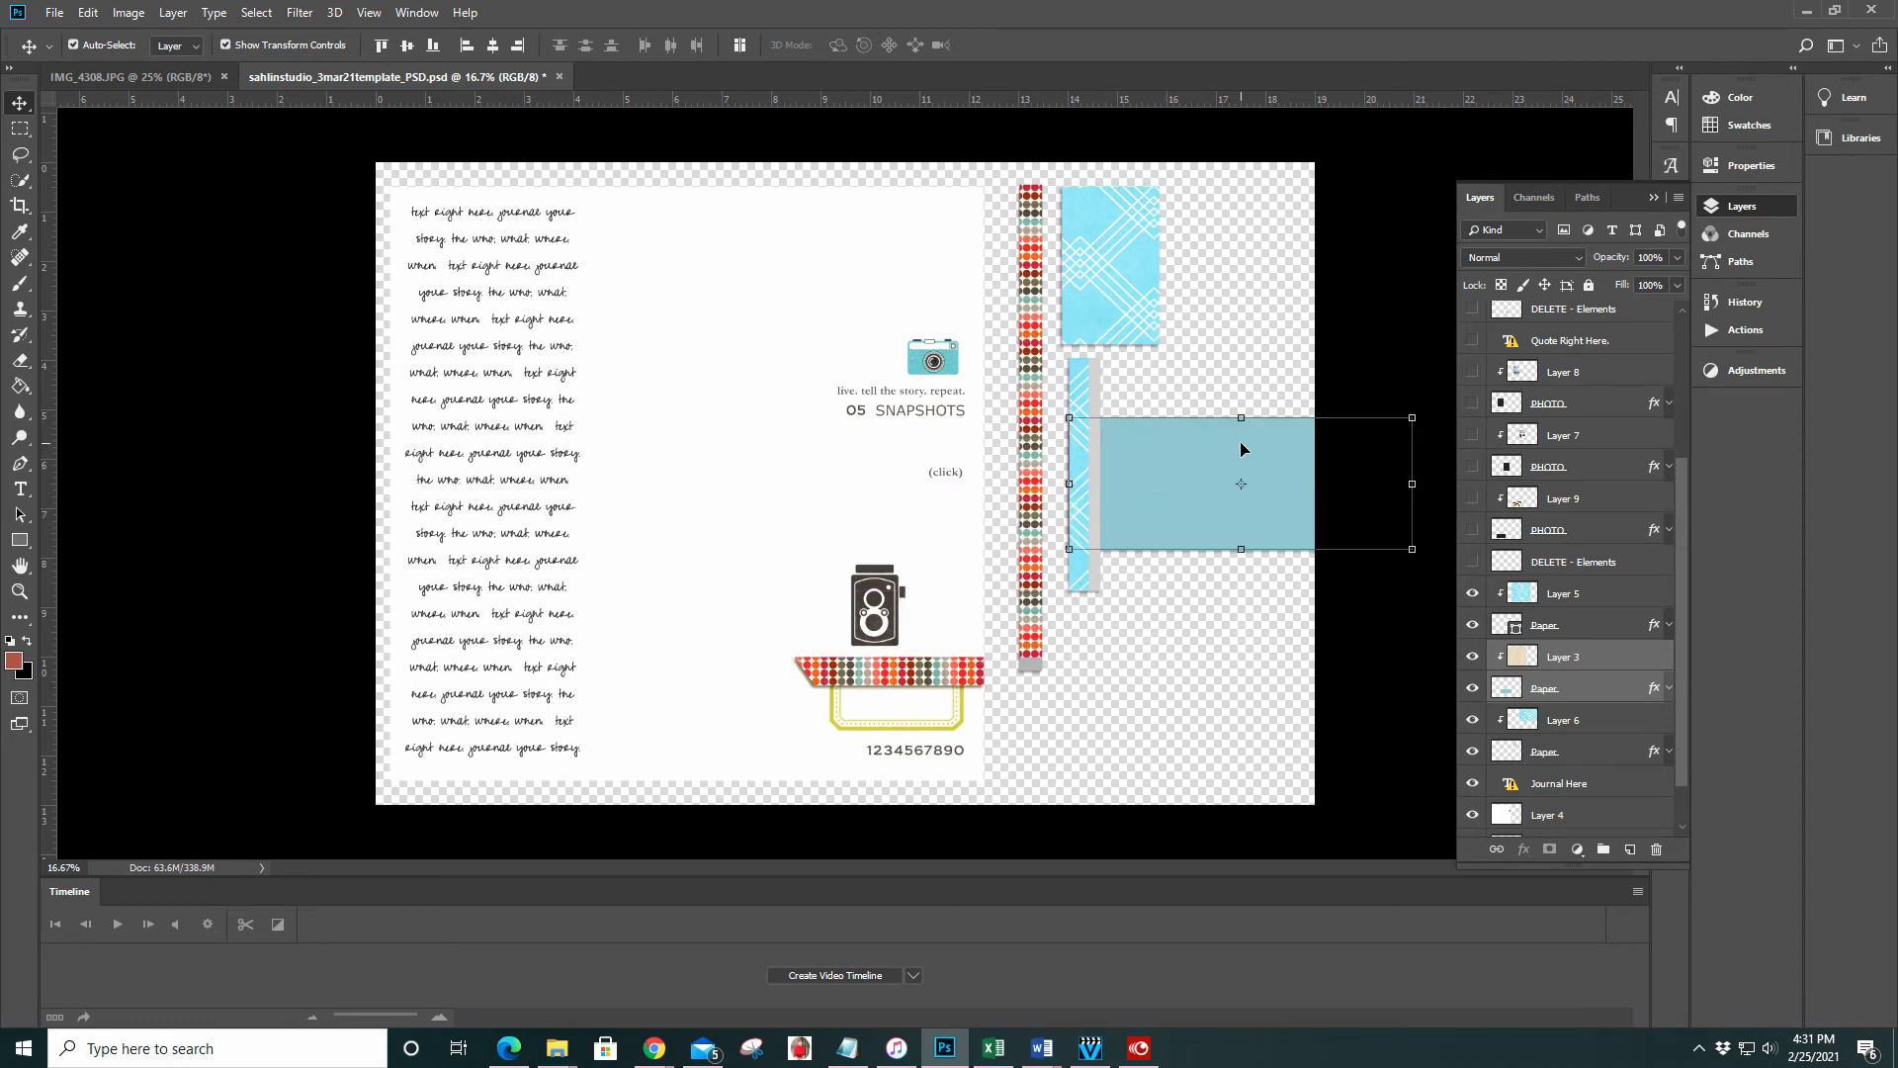
left_click(1244, 449)
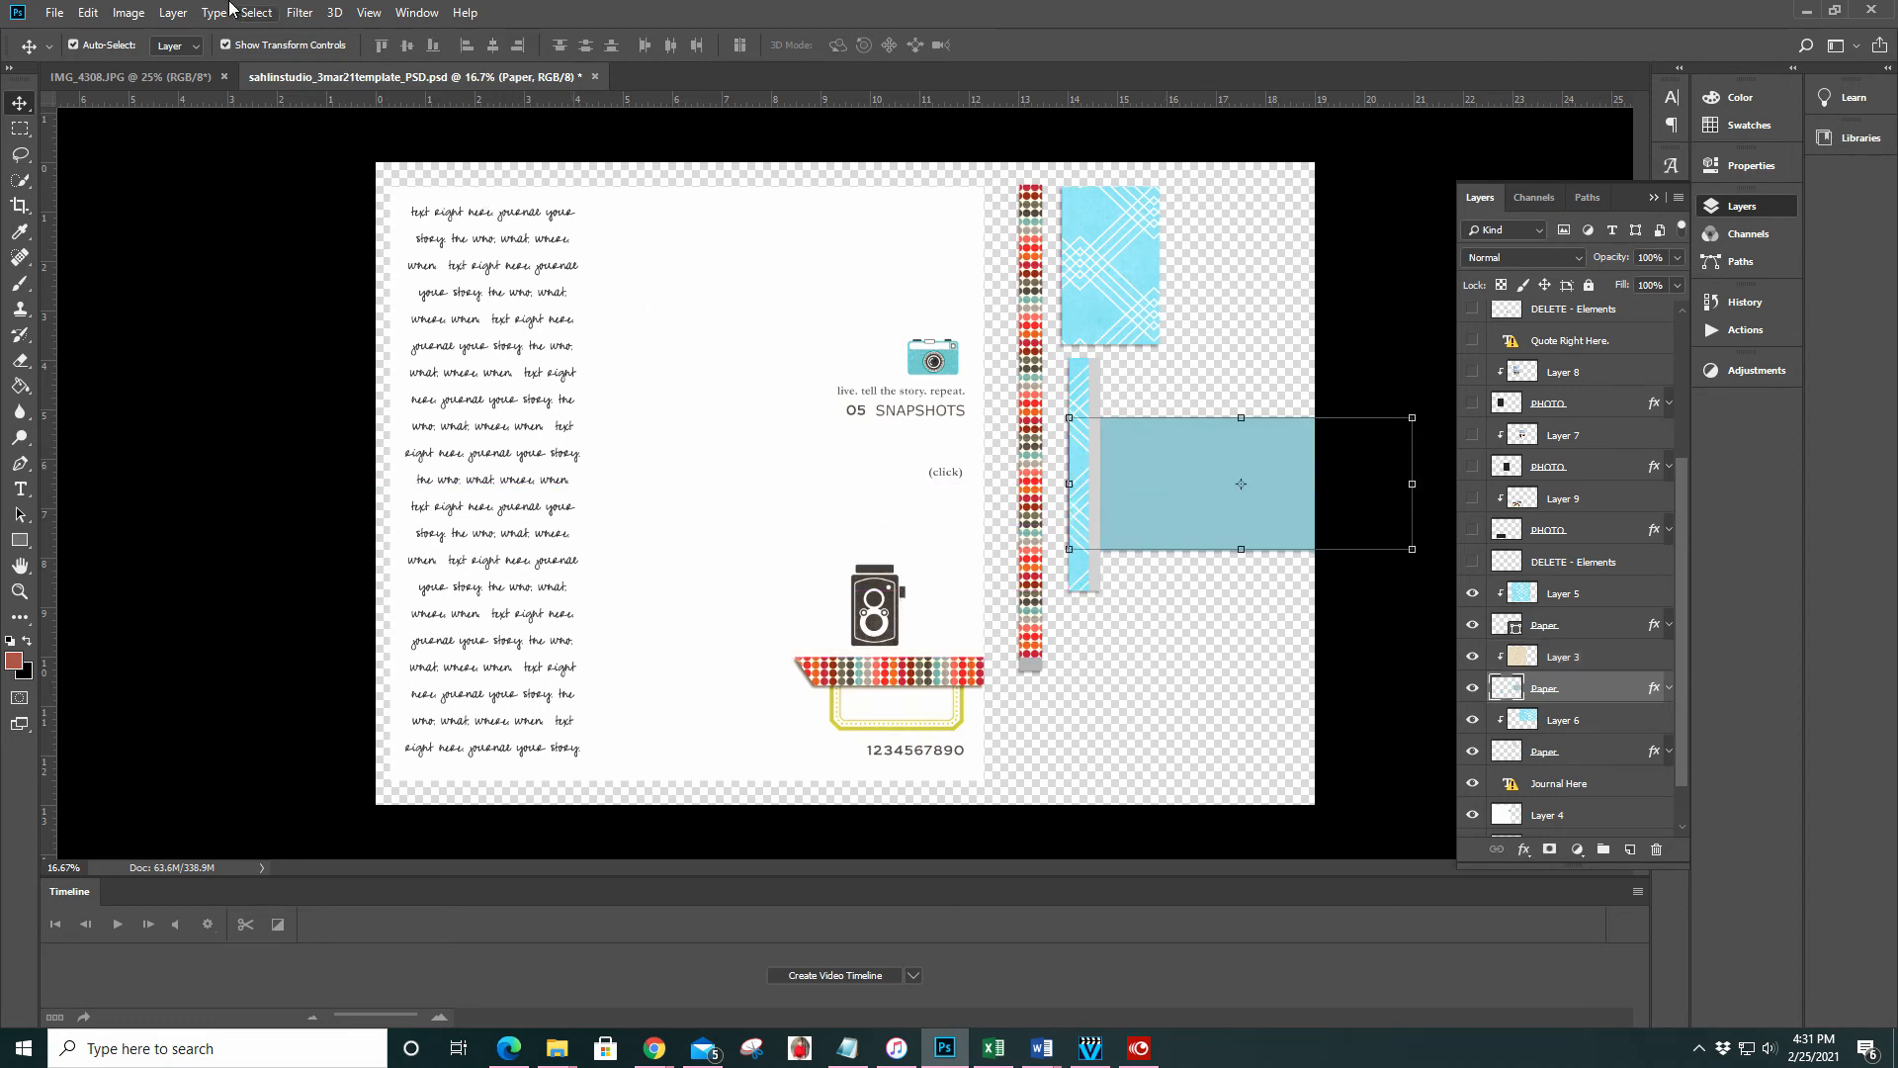
left_click(88, 12)
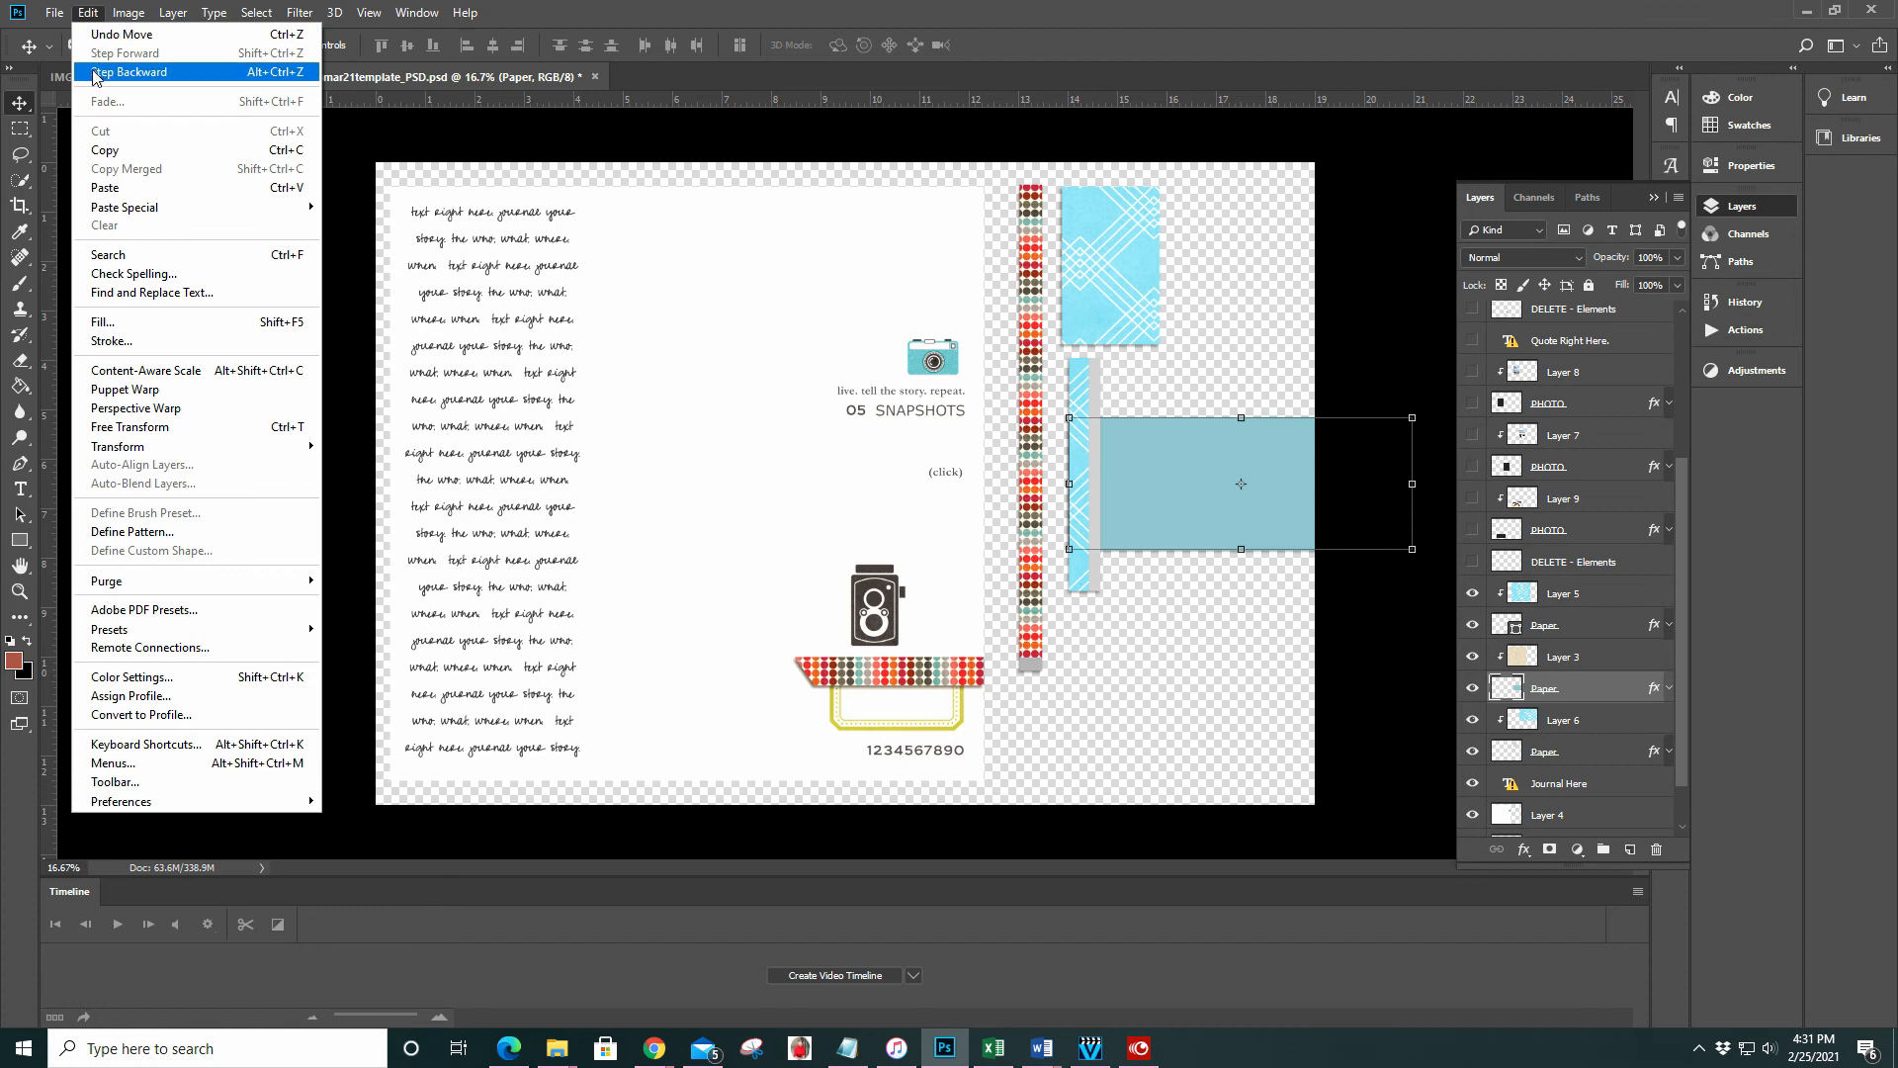
left_click(99, 71)
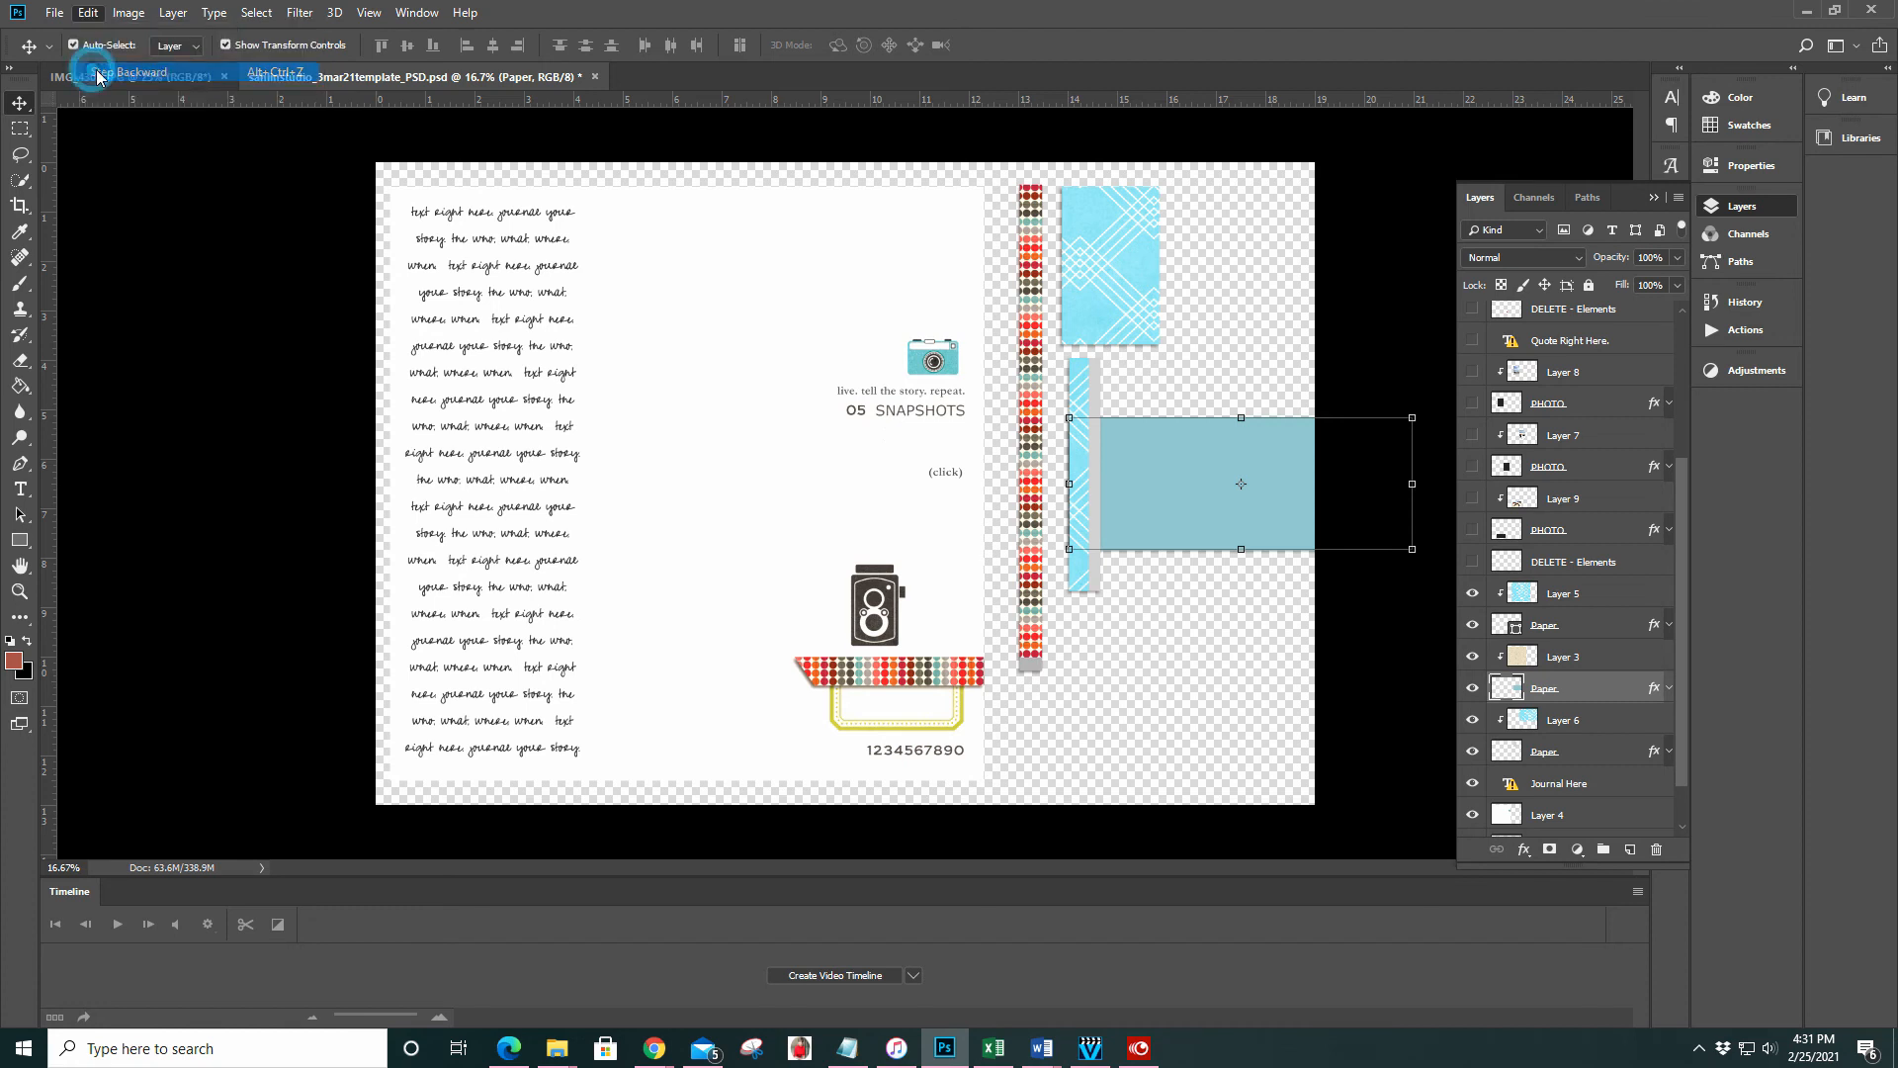
Move Layer 3 and its Paper layer together off the page, rotate them 90 degrees and stand them beside the narrow blue strip
left_click(1591, 662, "ctrl")
left_click(783, 571)
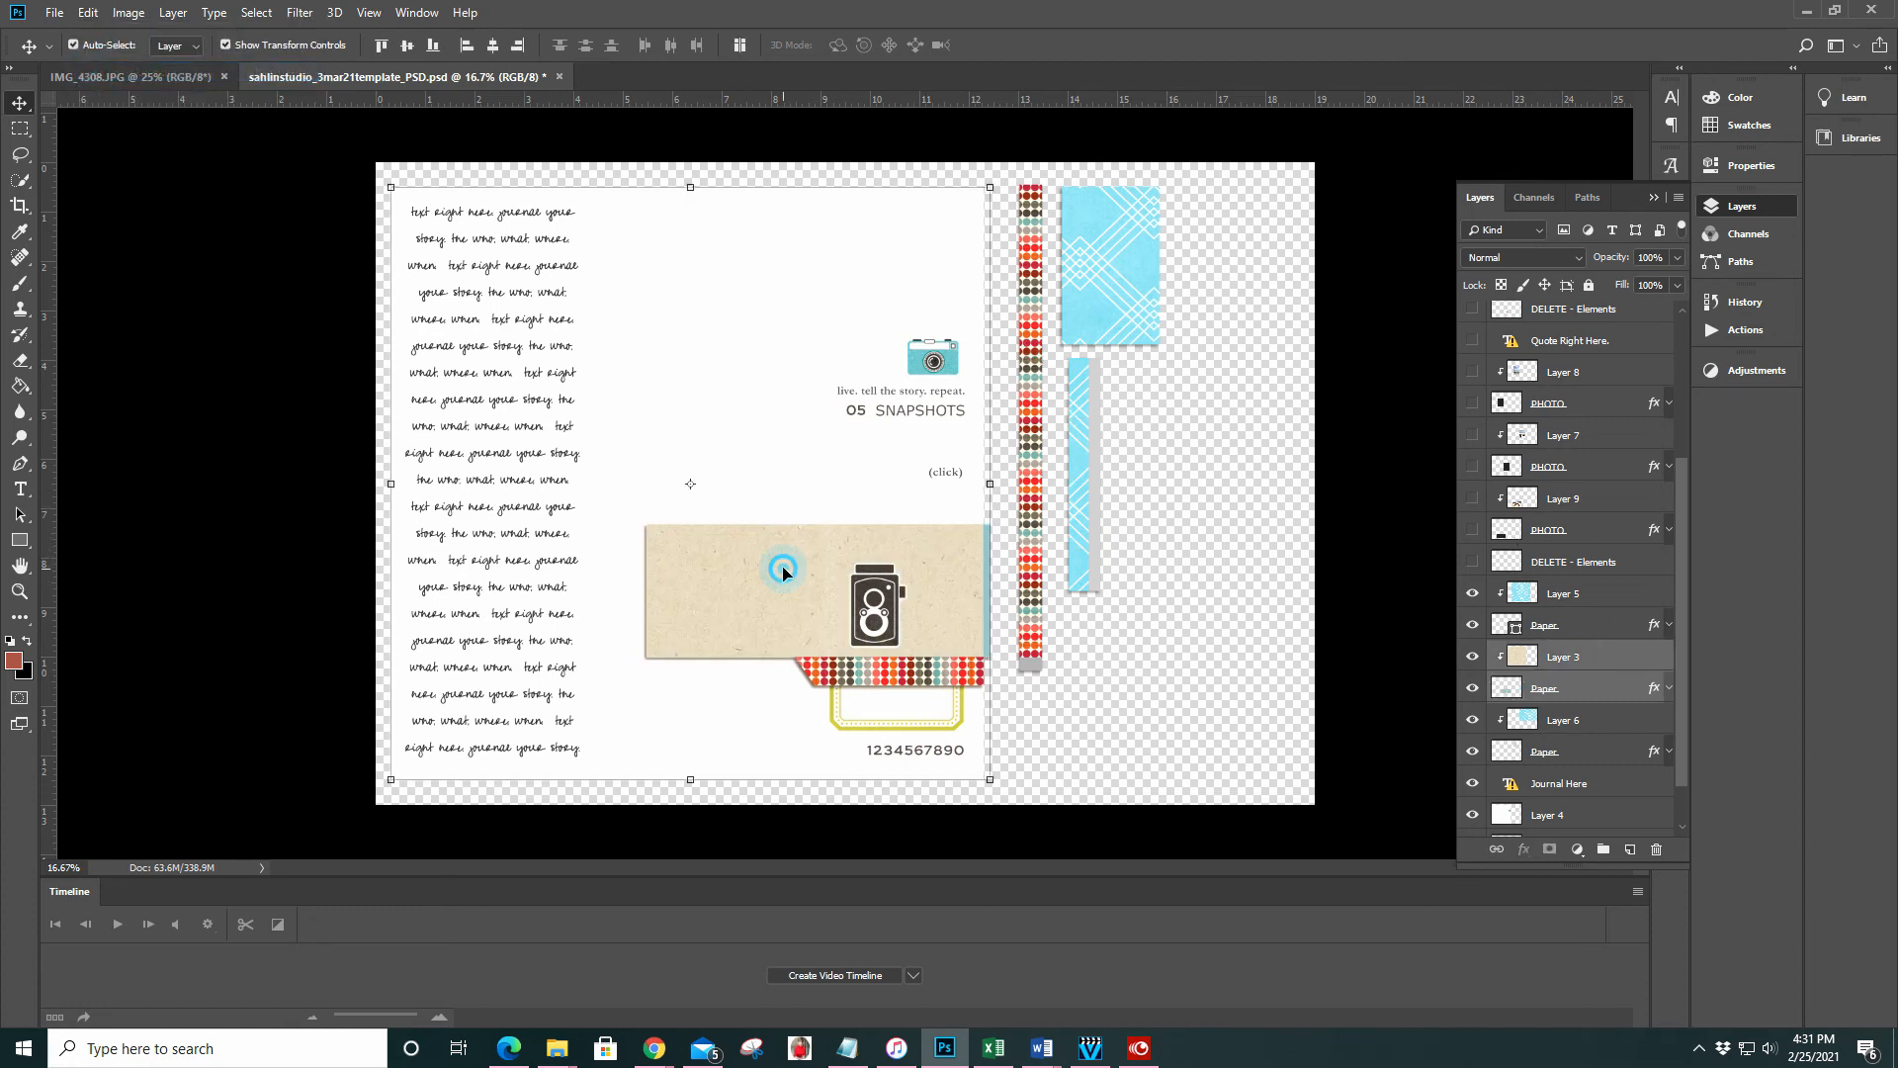
left_click_drag(783, 572, 1155, 509)
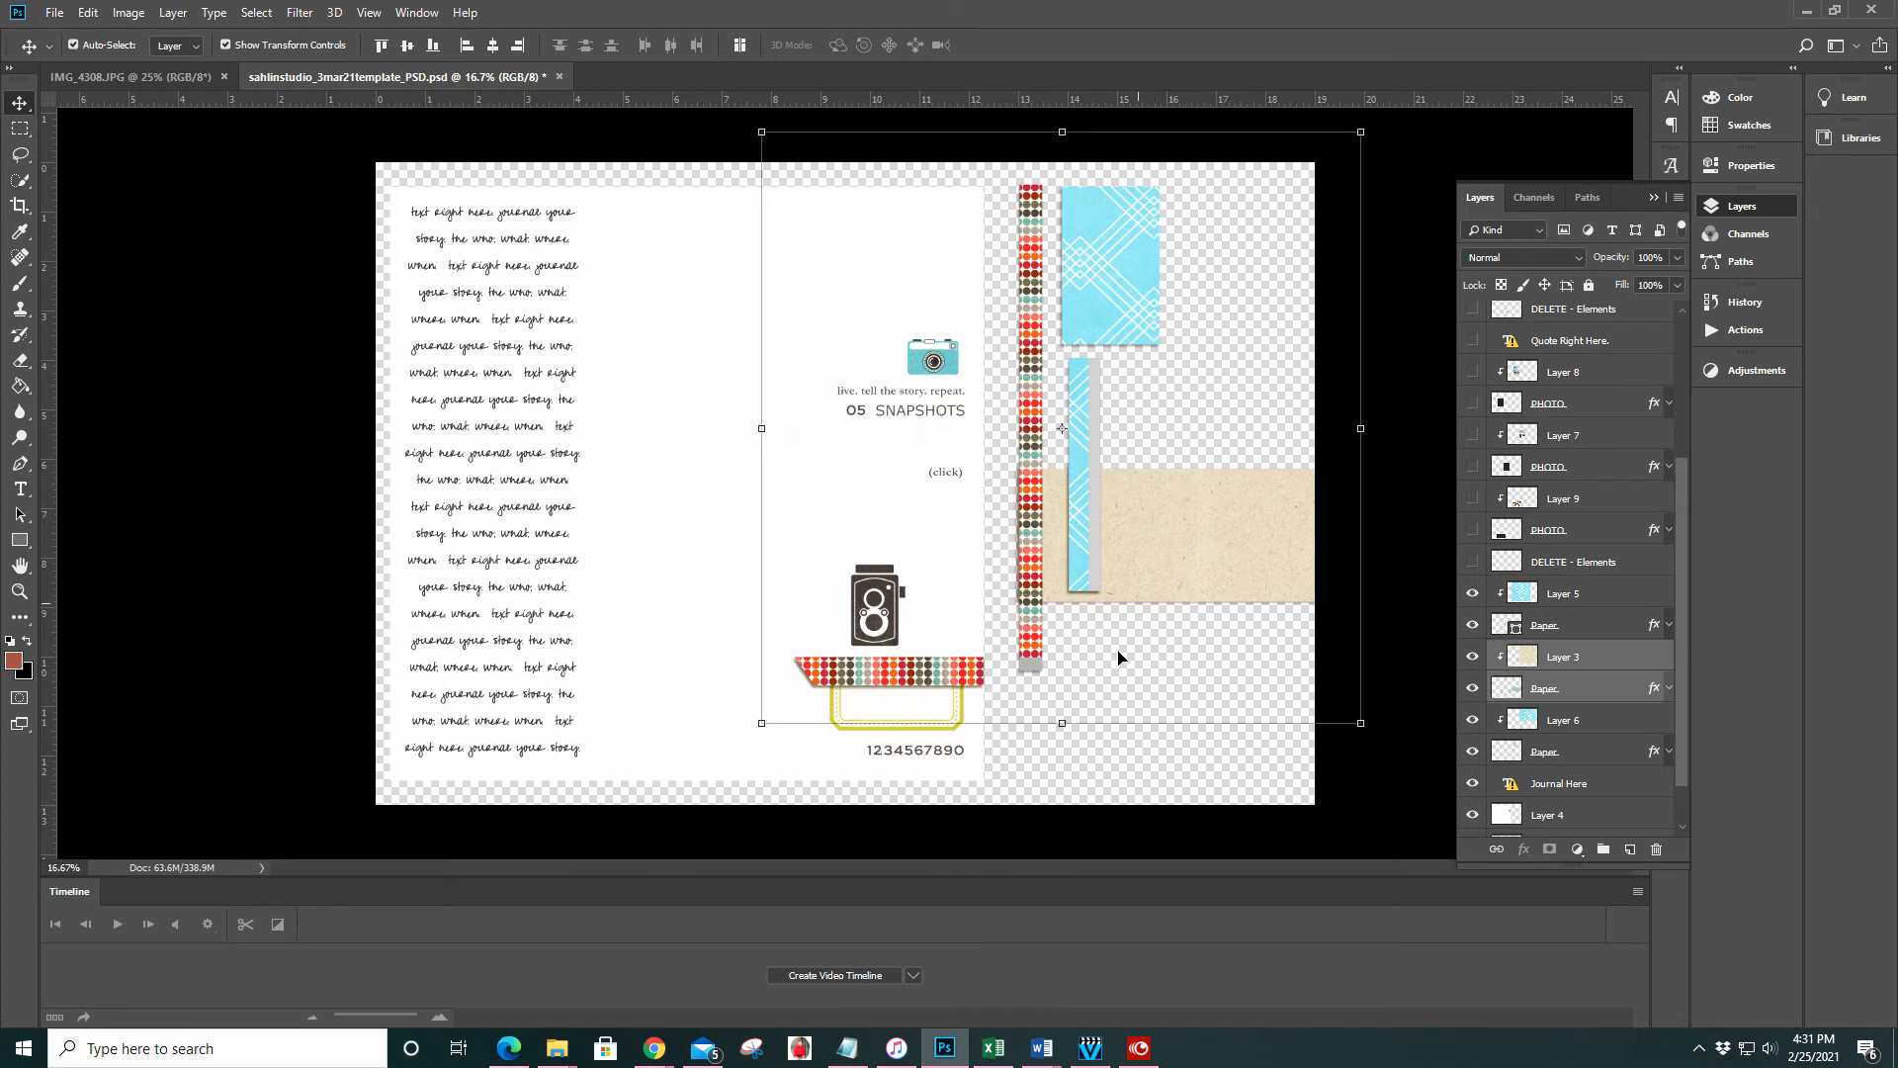
left_click_drag(1060, 734, 785, 426)
left_click(485, 45)
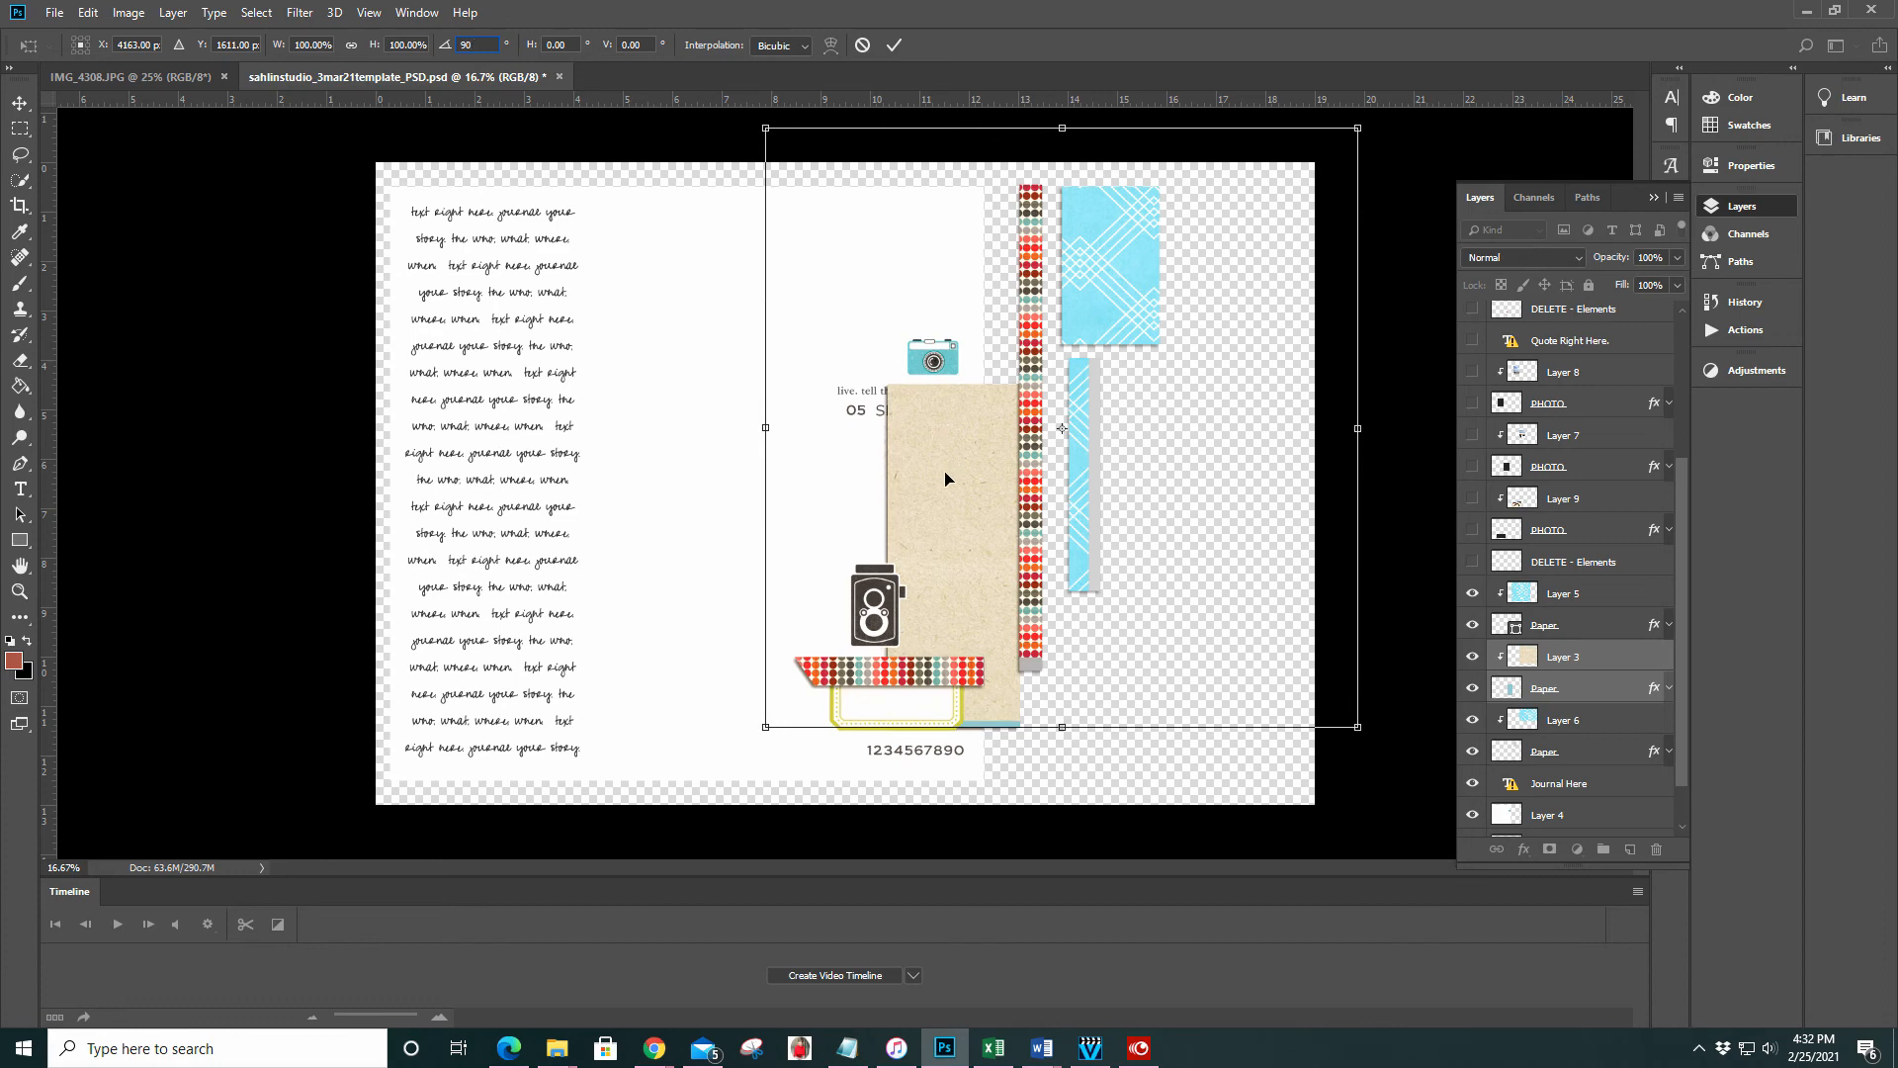
left_click_drag(945, 479, 1175, 453)
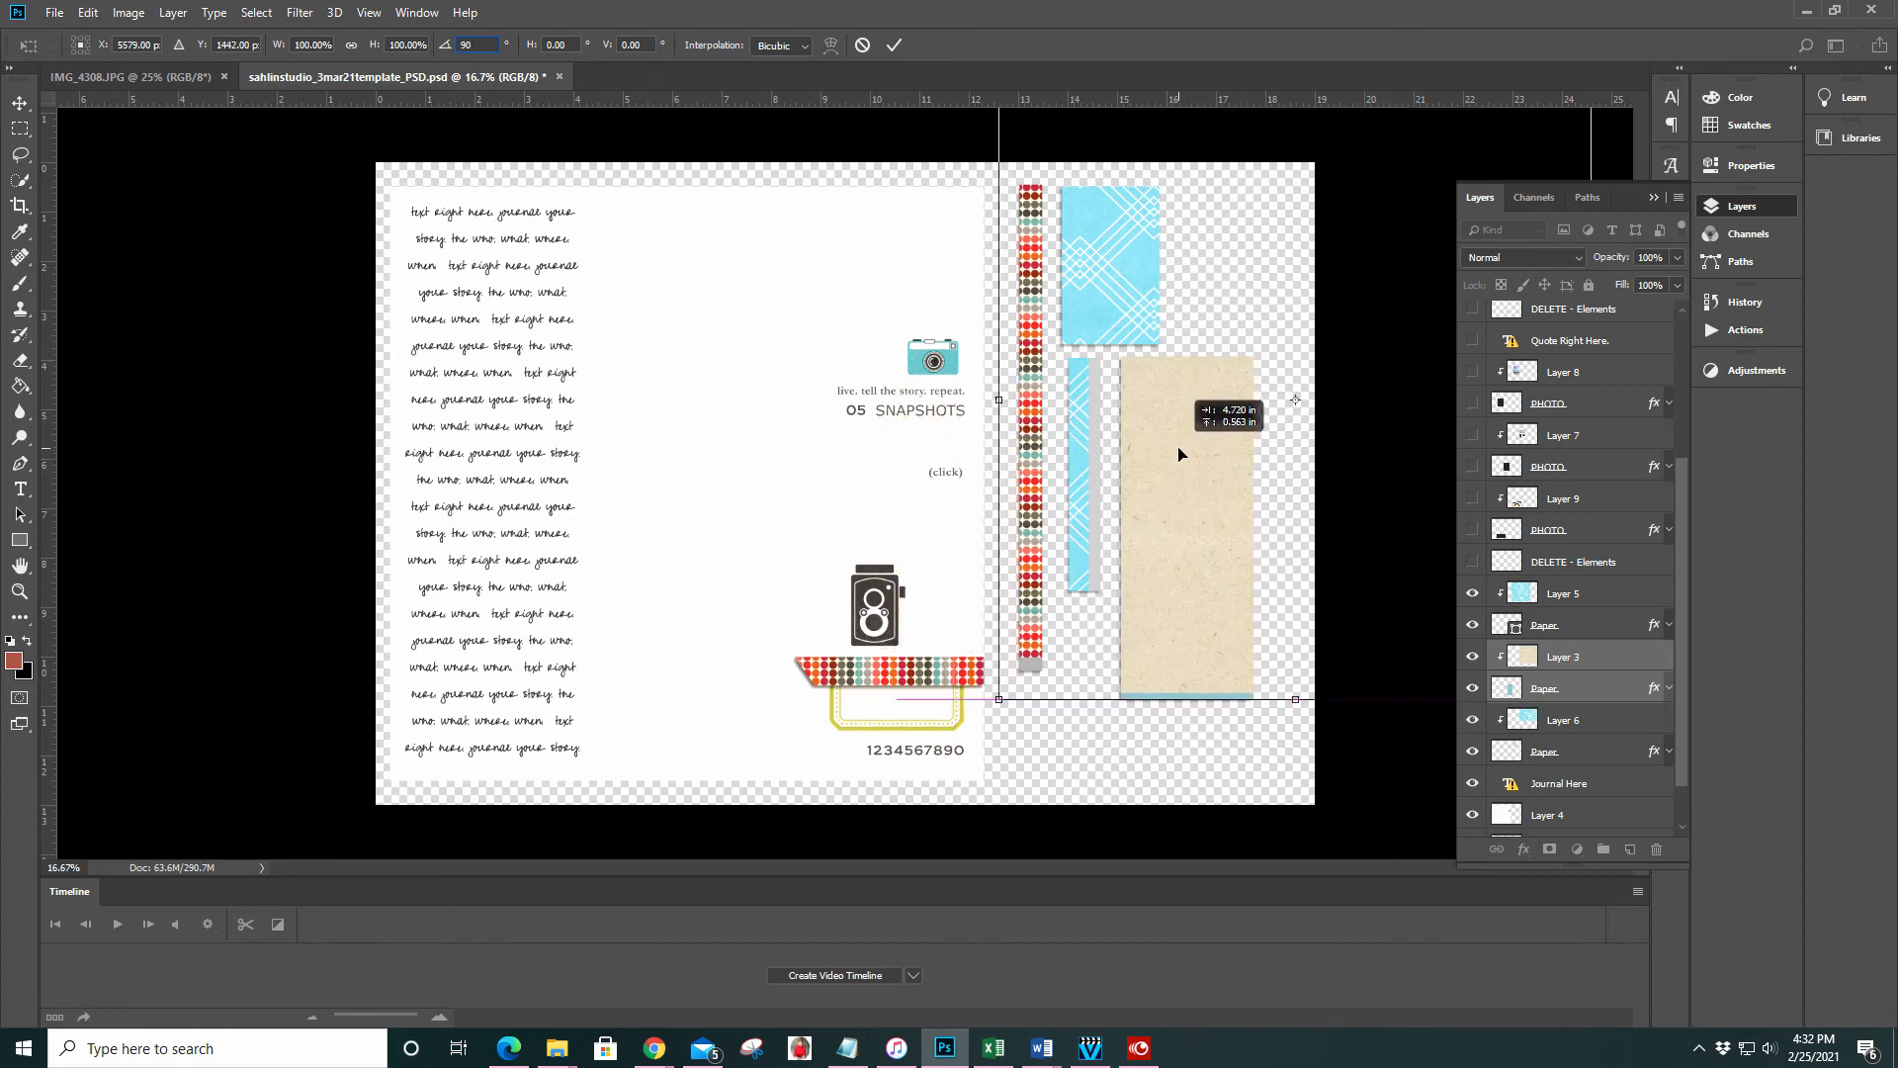
left_click(896, 47)
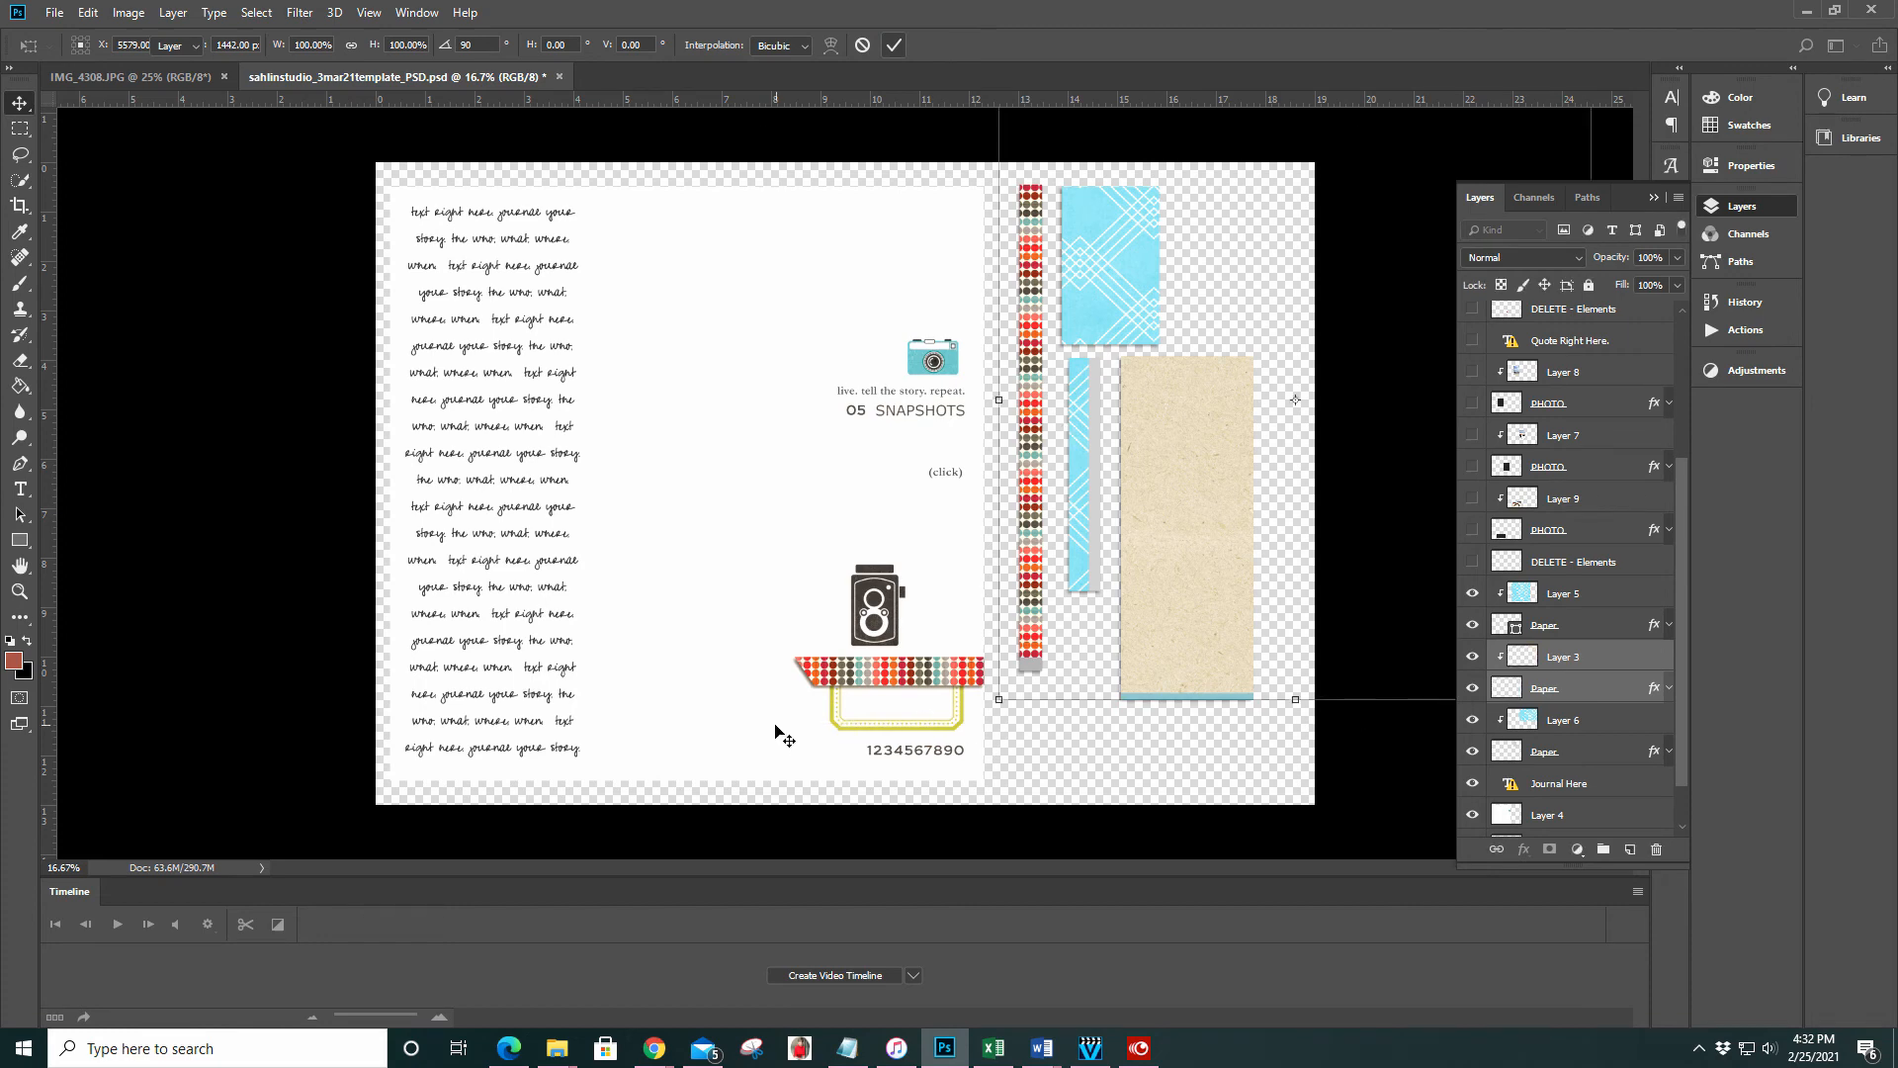
Move Layer 2 and its Paper Strip or Ribbon layer together to the lower part of the blank canvas, below the other pieces
left_click(841, 680)
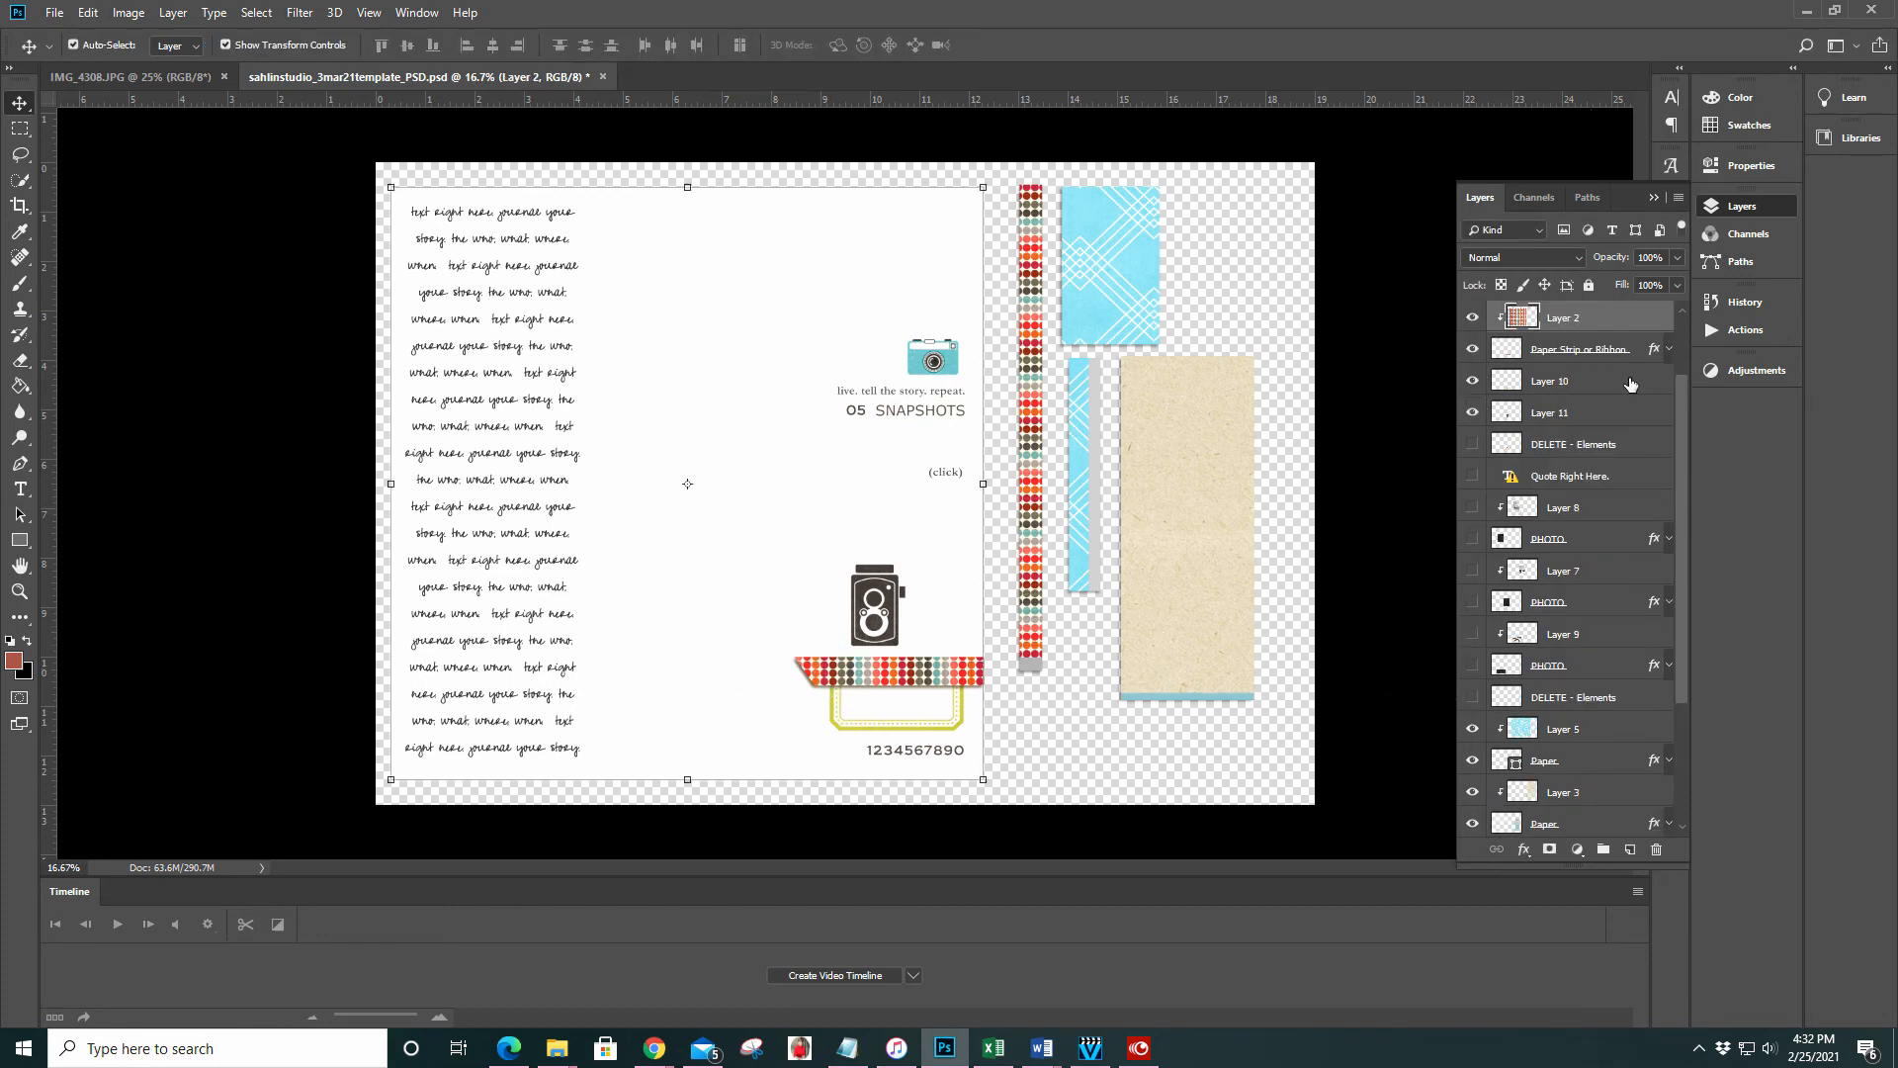
left_click(1592, 350, "shift")
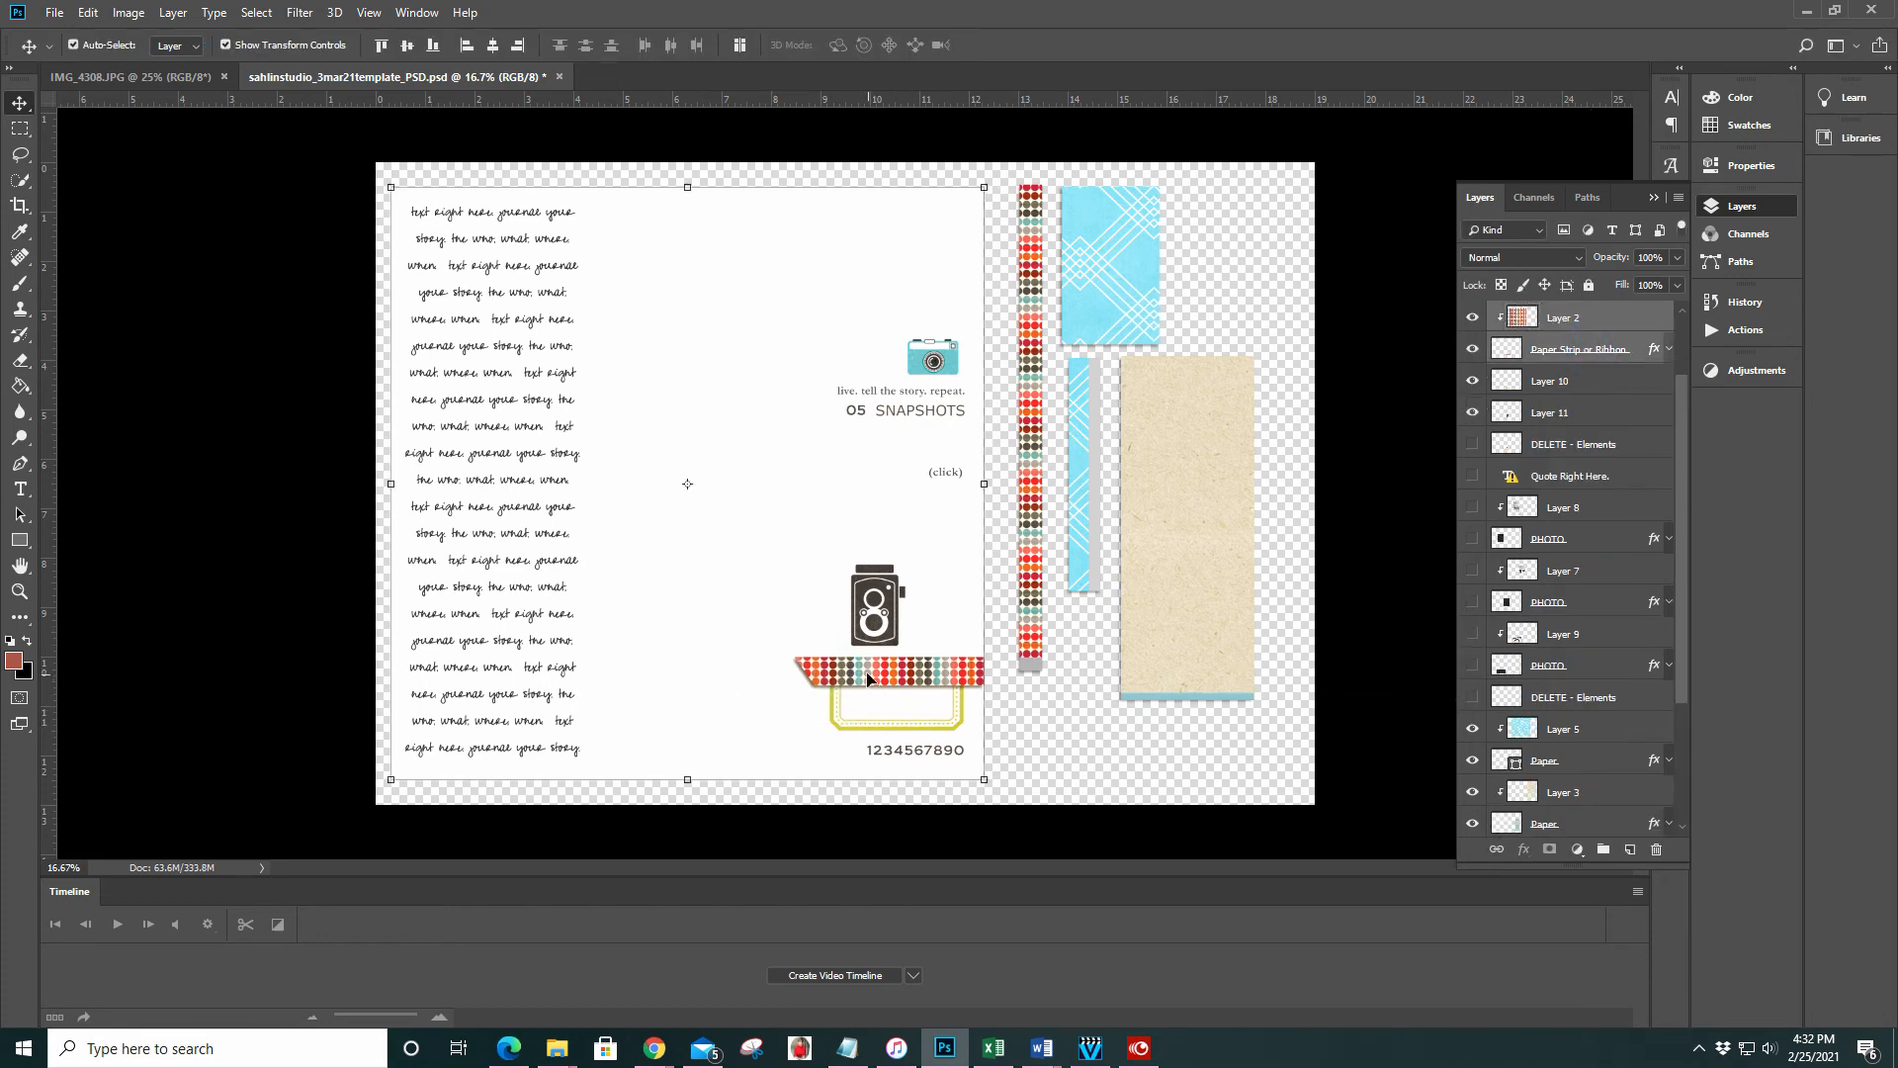
left_click_drag(867, 673, 1088, 752)
Move the yellow frame to the upper right of the blank canvas and place the black camera just below it
left_click_drag(888, 708, 1189, 213)
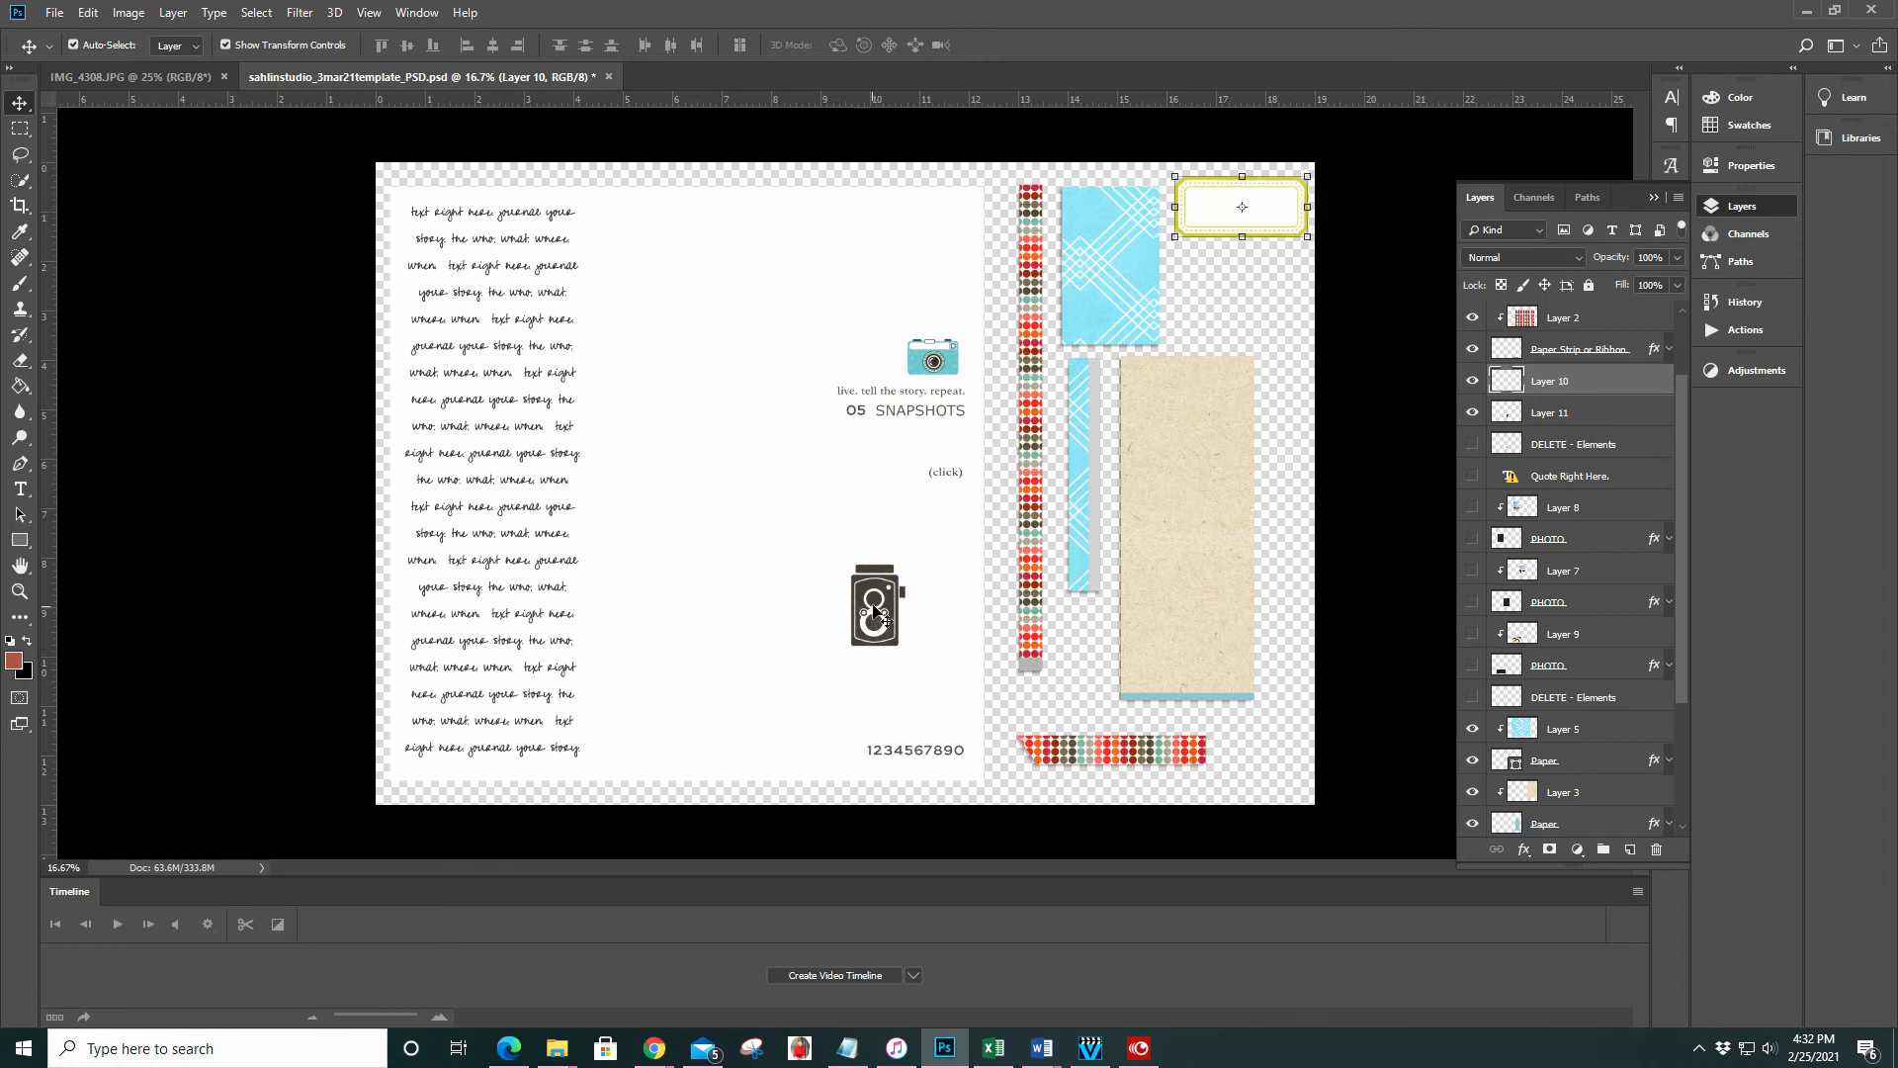
left_click(876, 633)
left_click_drag(869, 637, 1196, 319)
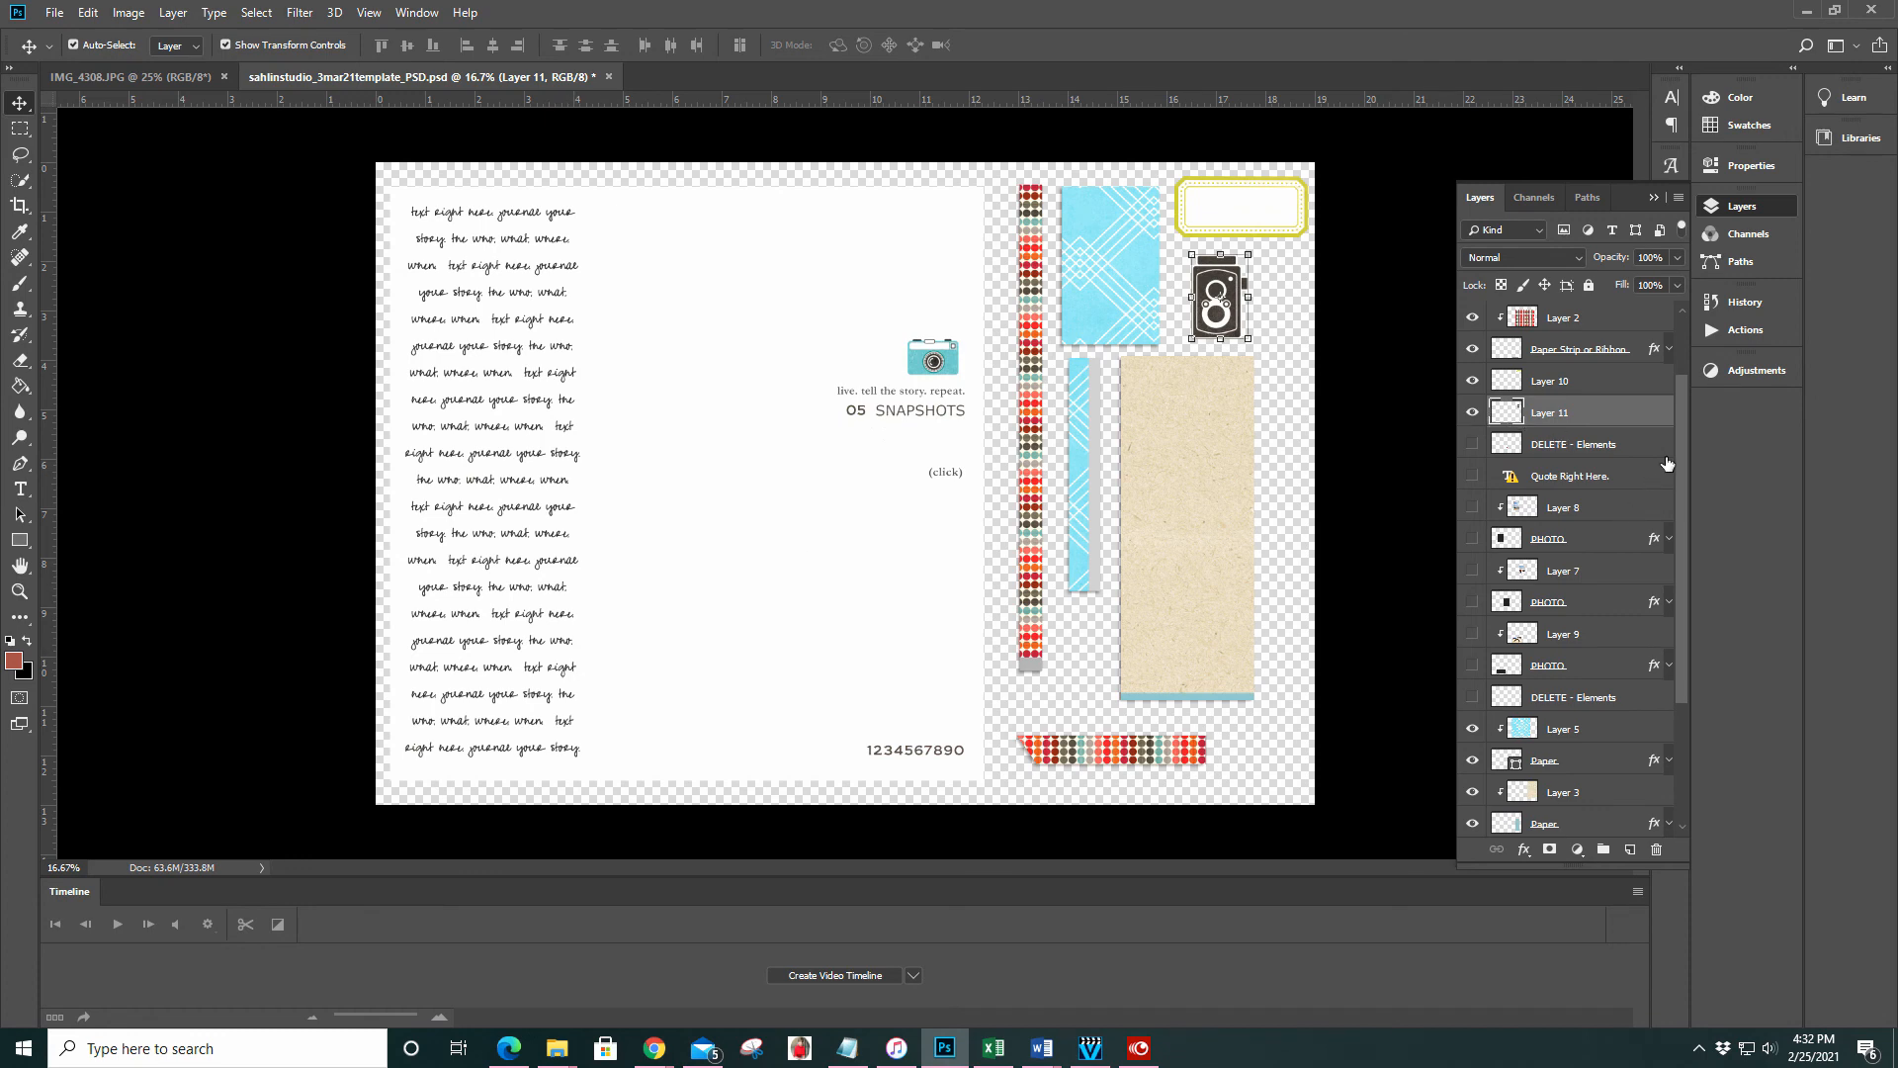
Show the three hidden photos, Layer 8, Layer 7 and Layer 9, together with their PHOTO mask layers
left_click(1474, 510)
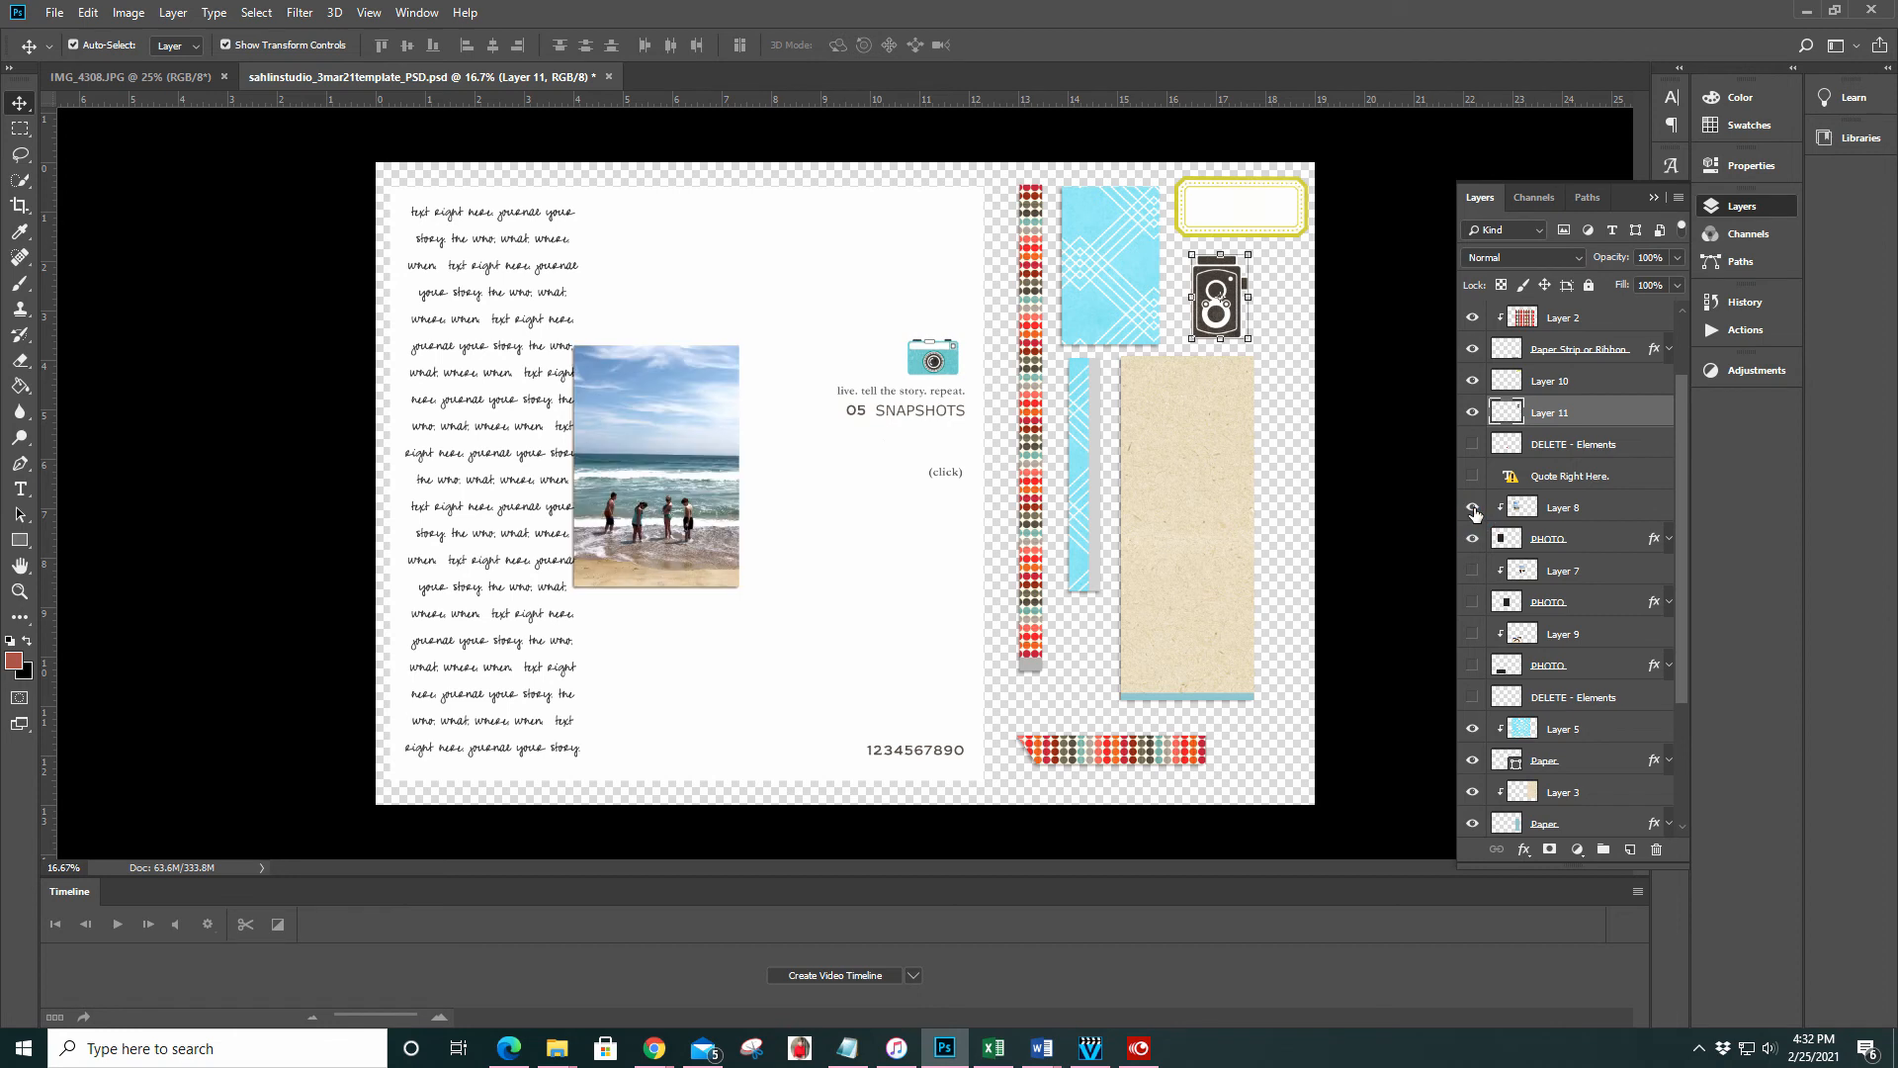
left_click(1472, 572)
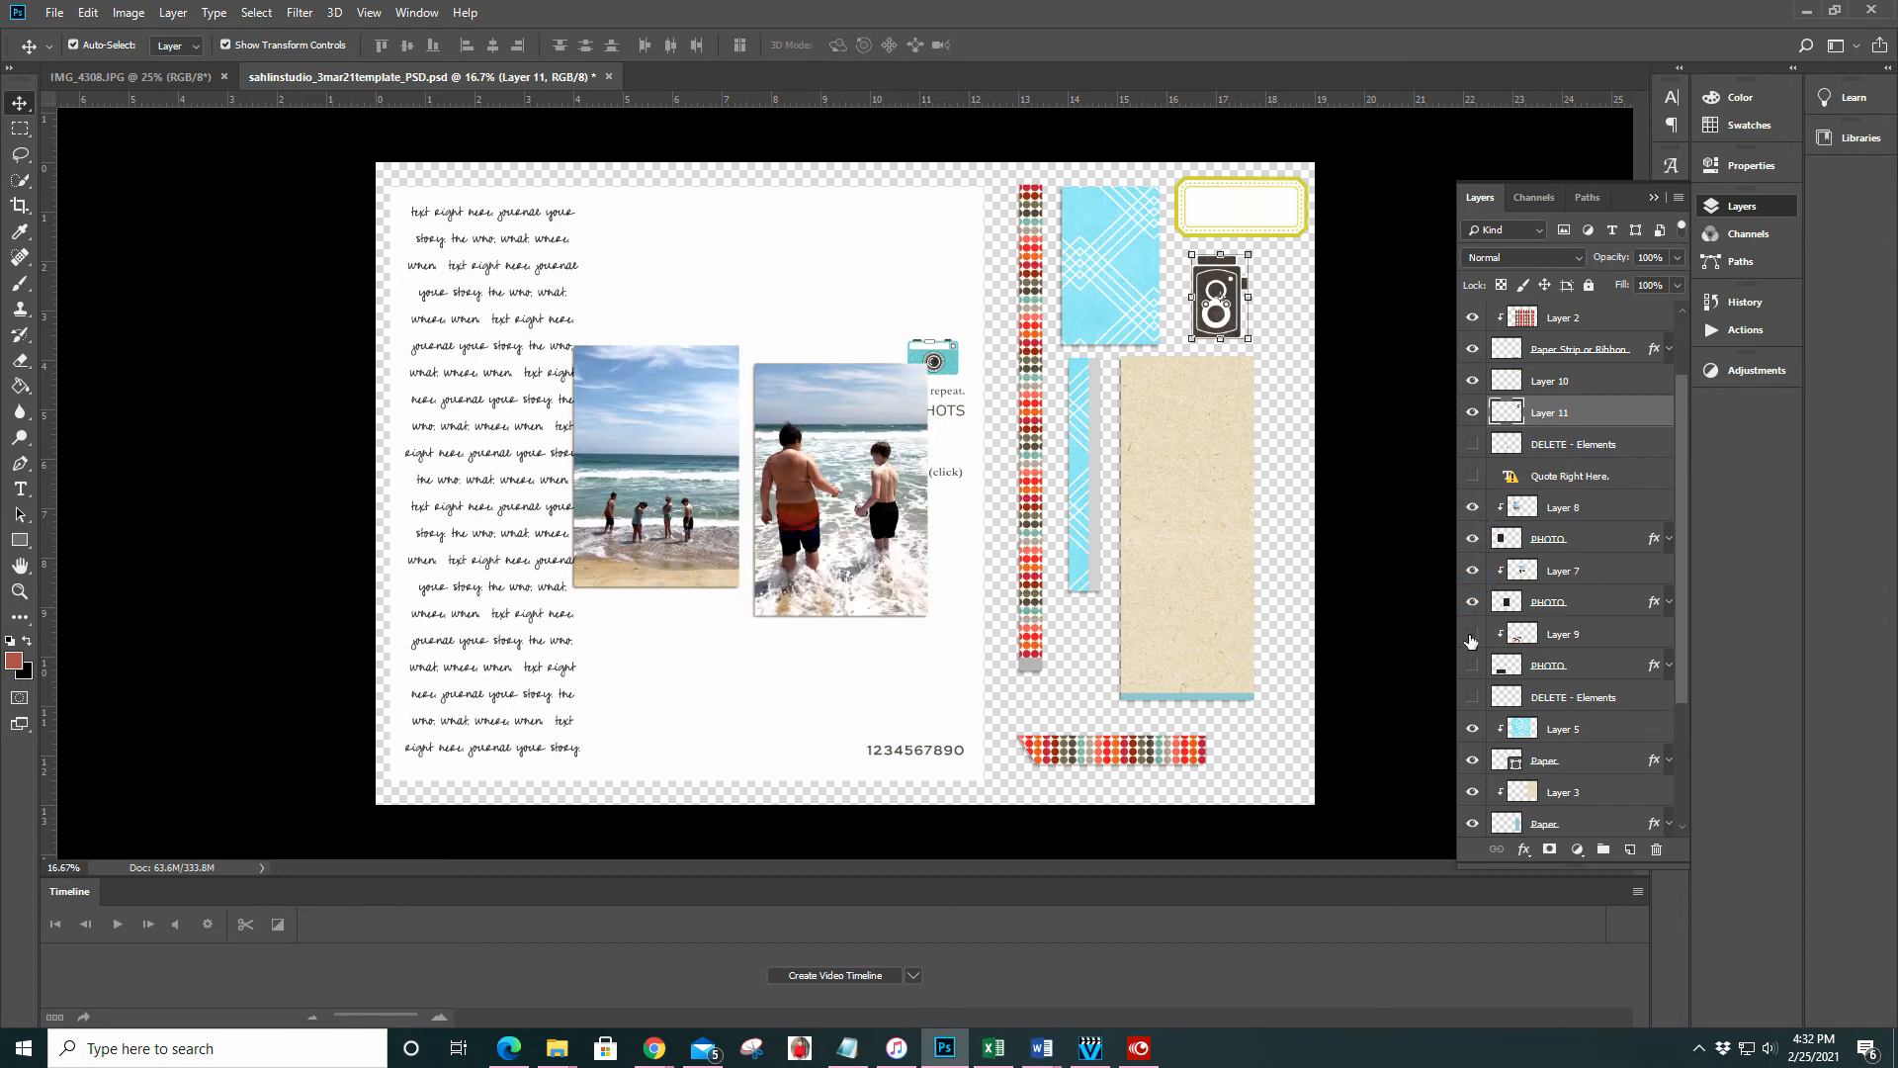
left_click(1473, 634)
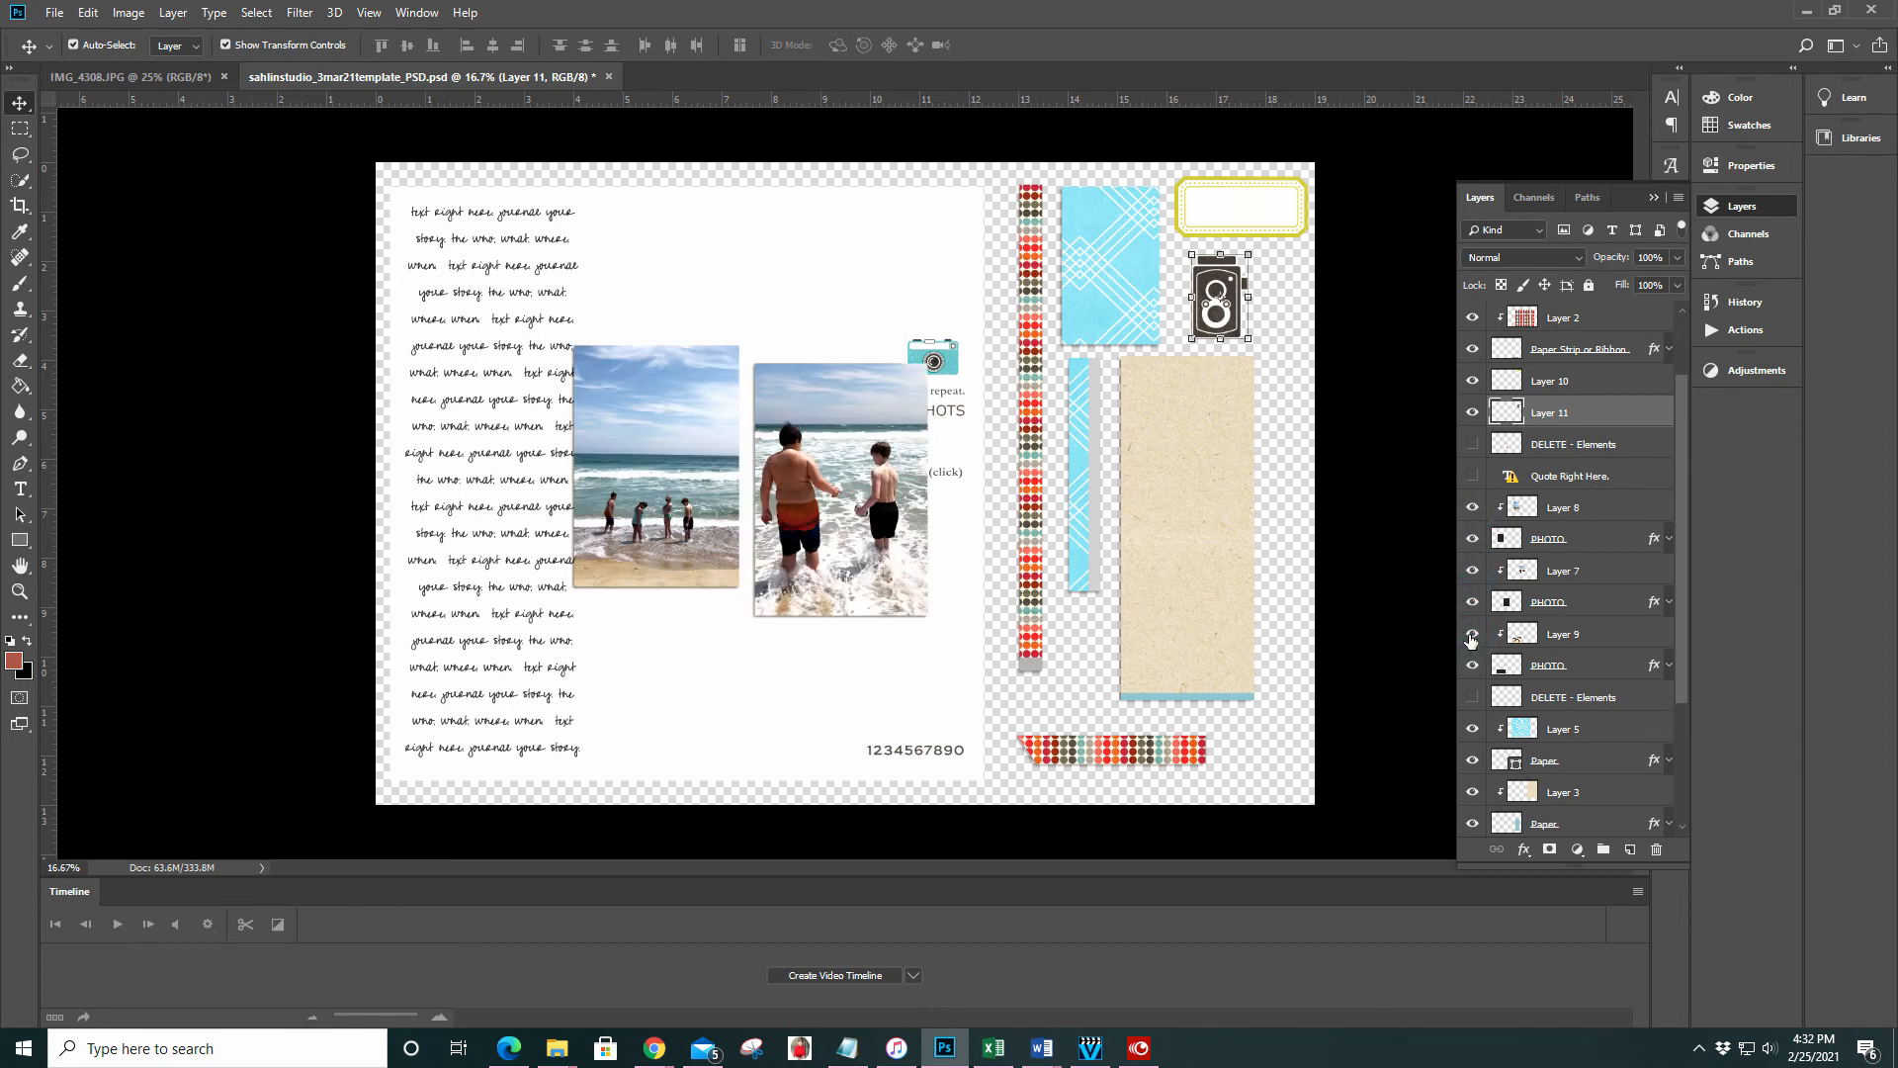
Duplicate Layers 8, 7 and 9 and their three PHOTO layers into a new unnamed document
left_click(1562, 510)
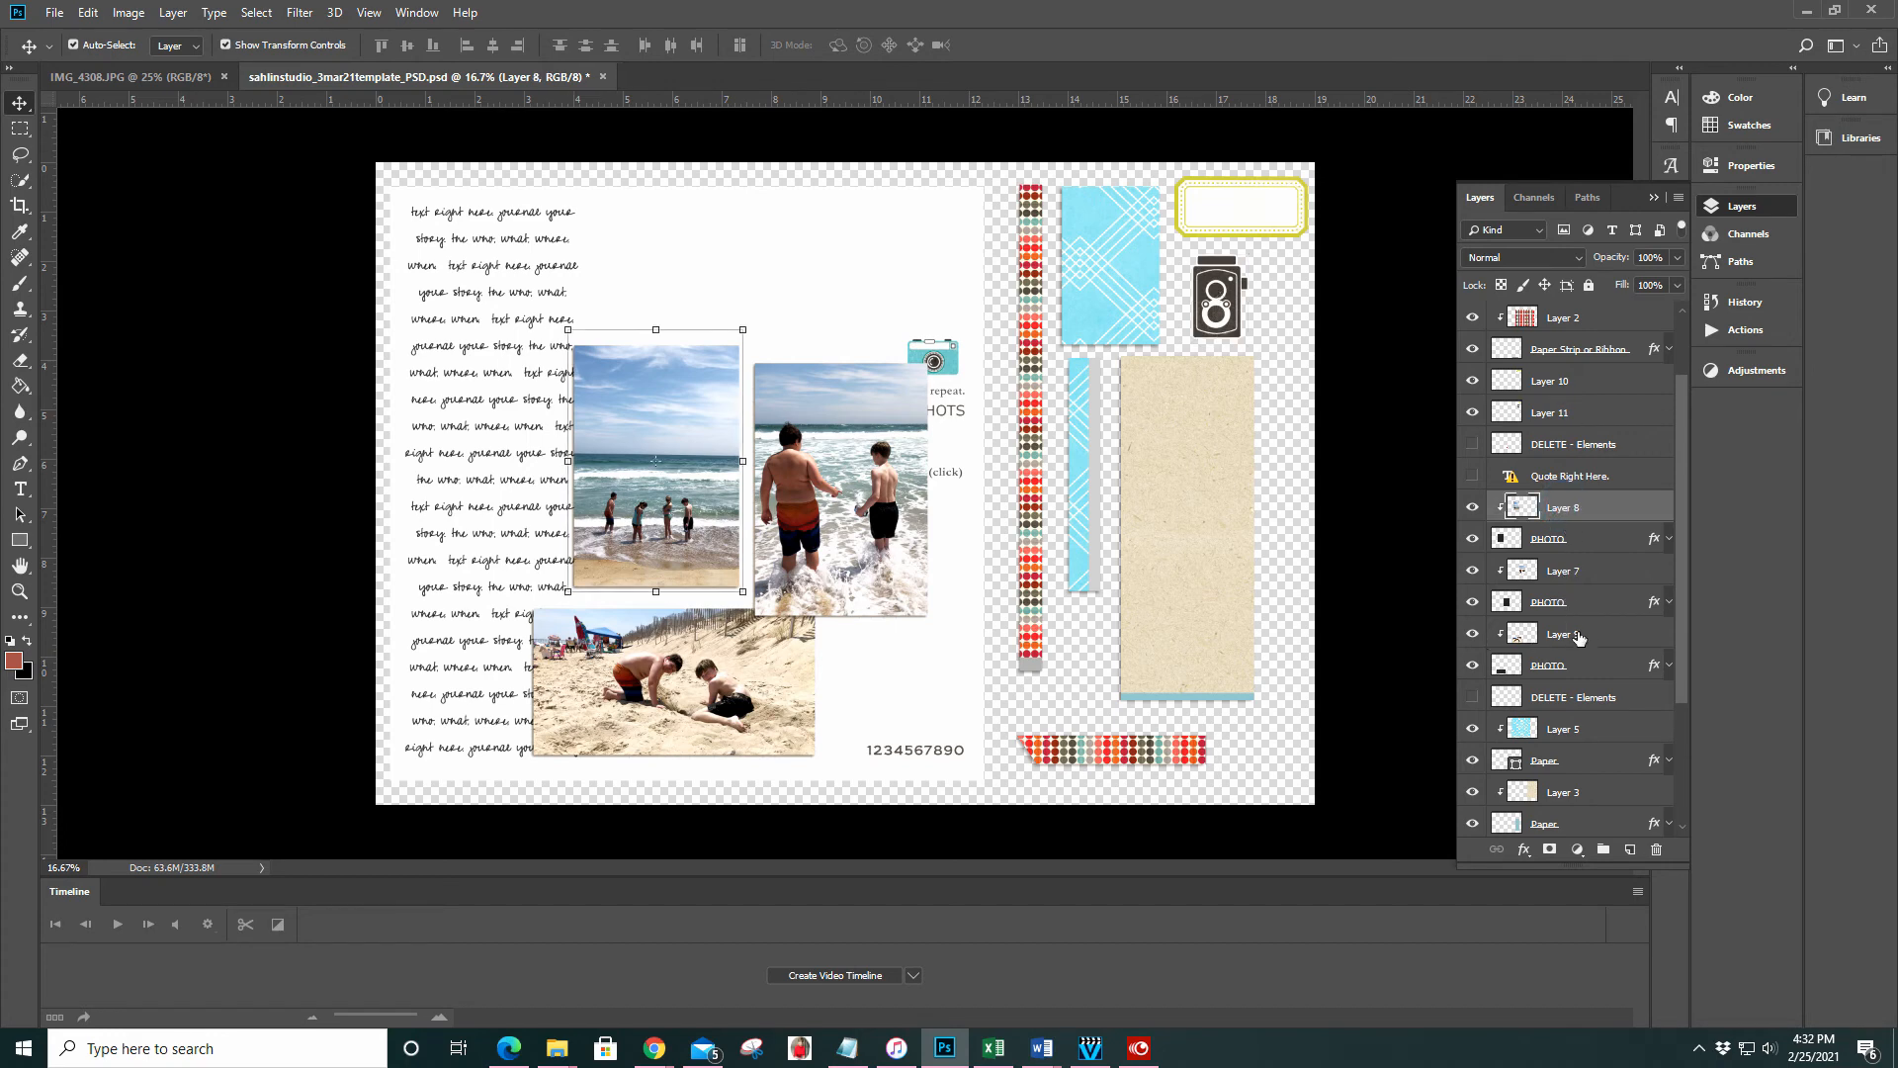
left_click(1569, 666, "shift")
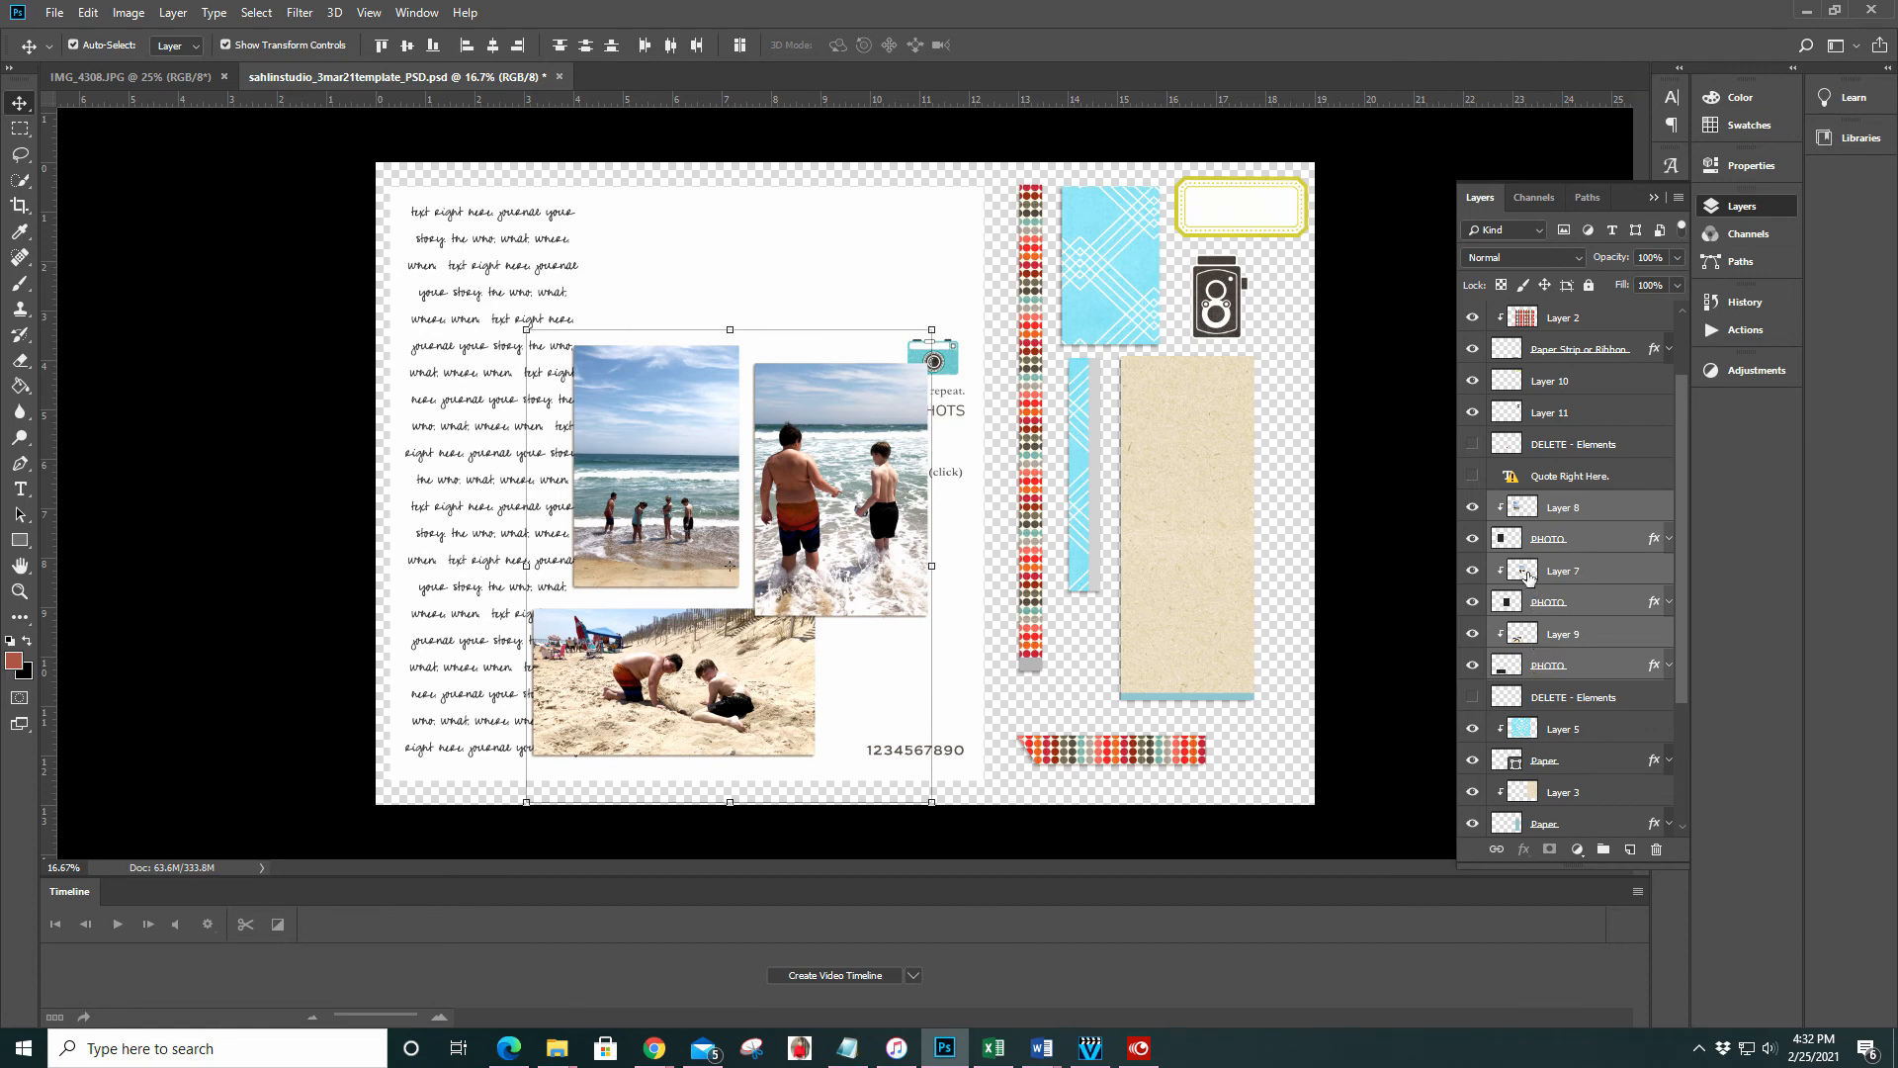
right_click(1556, 516)
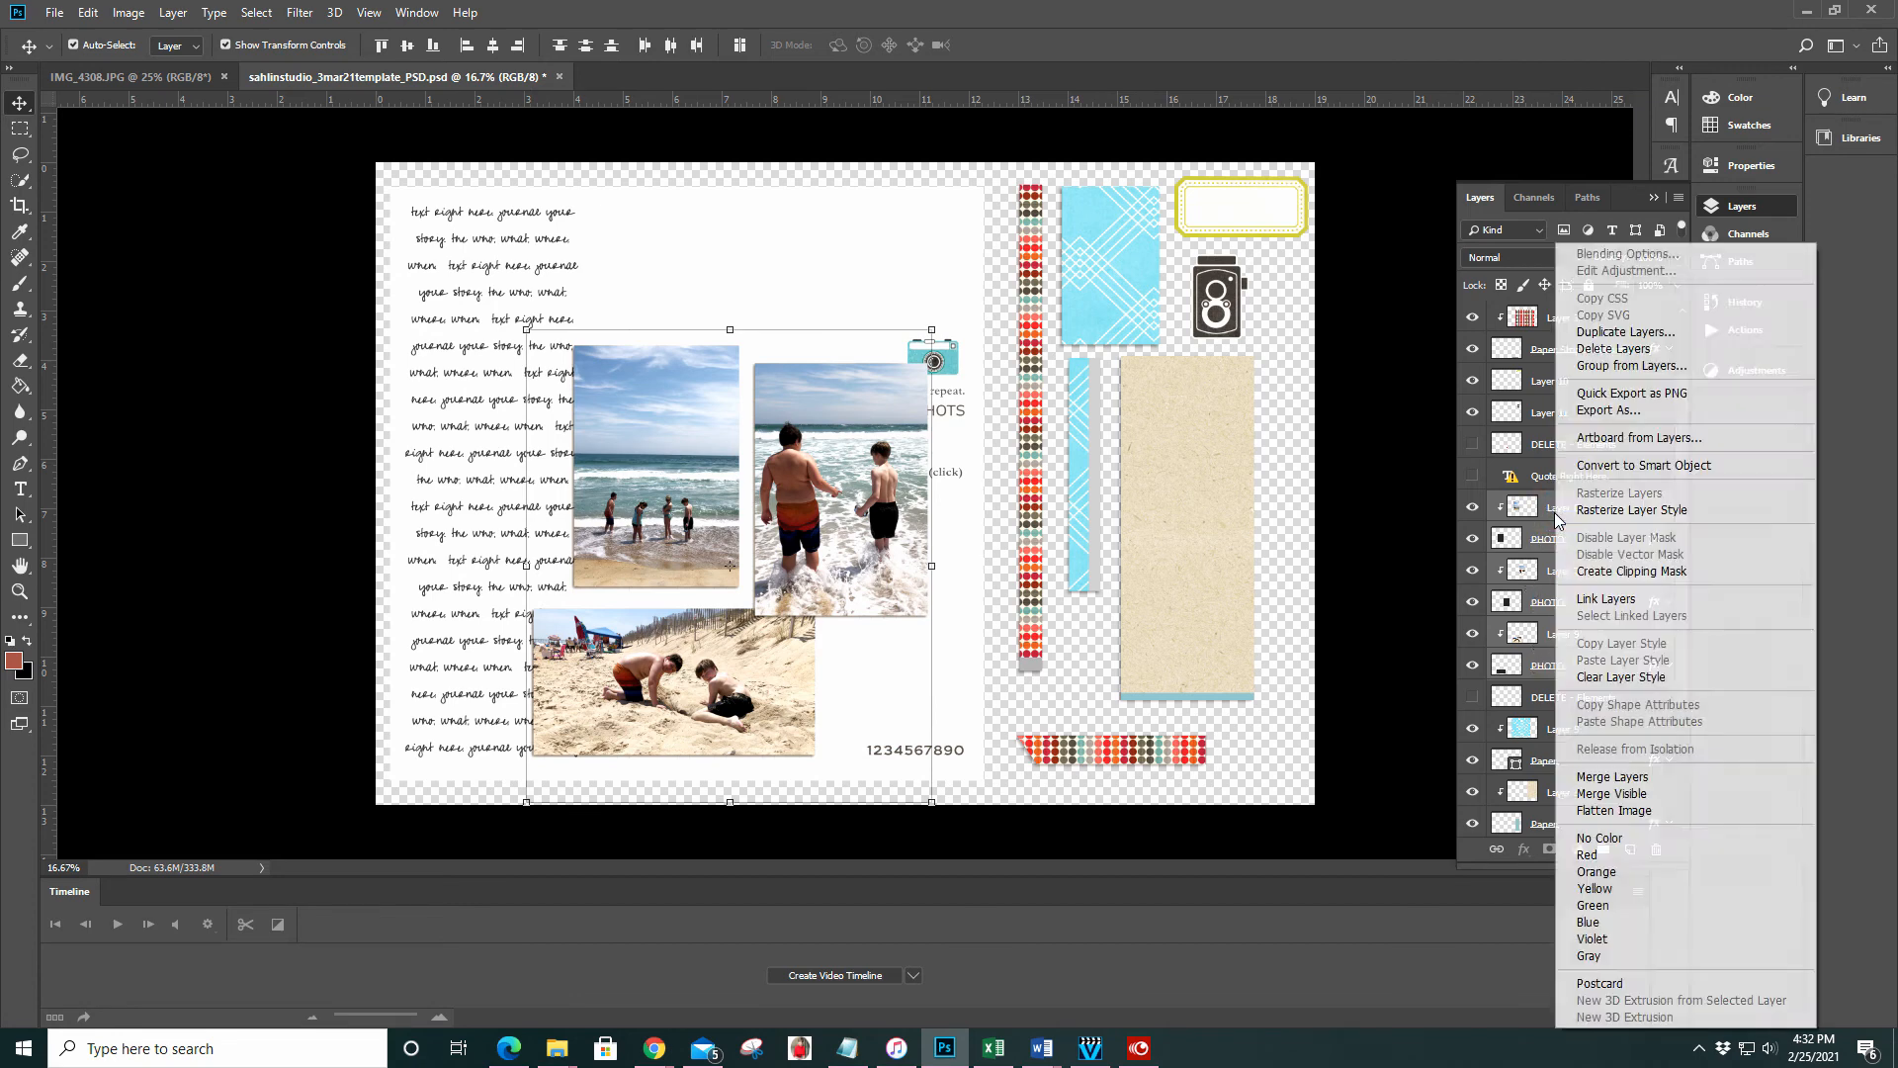
left_click(1602, 336)
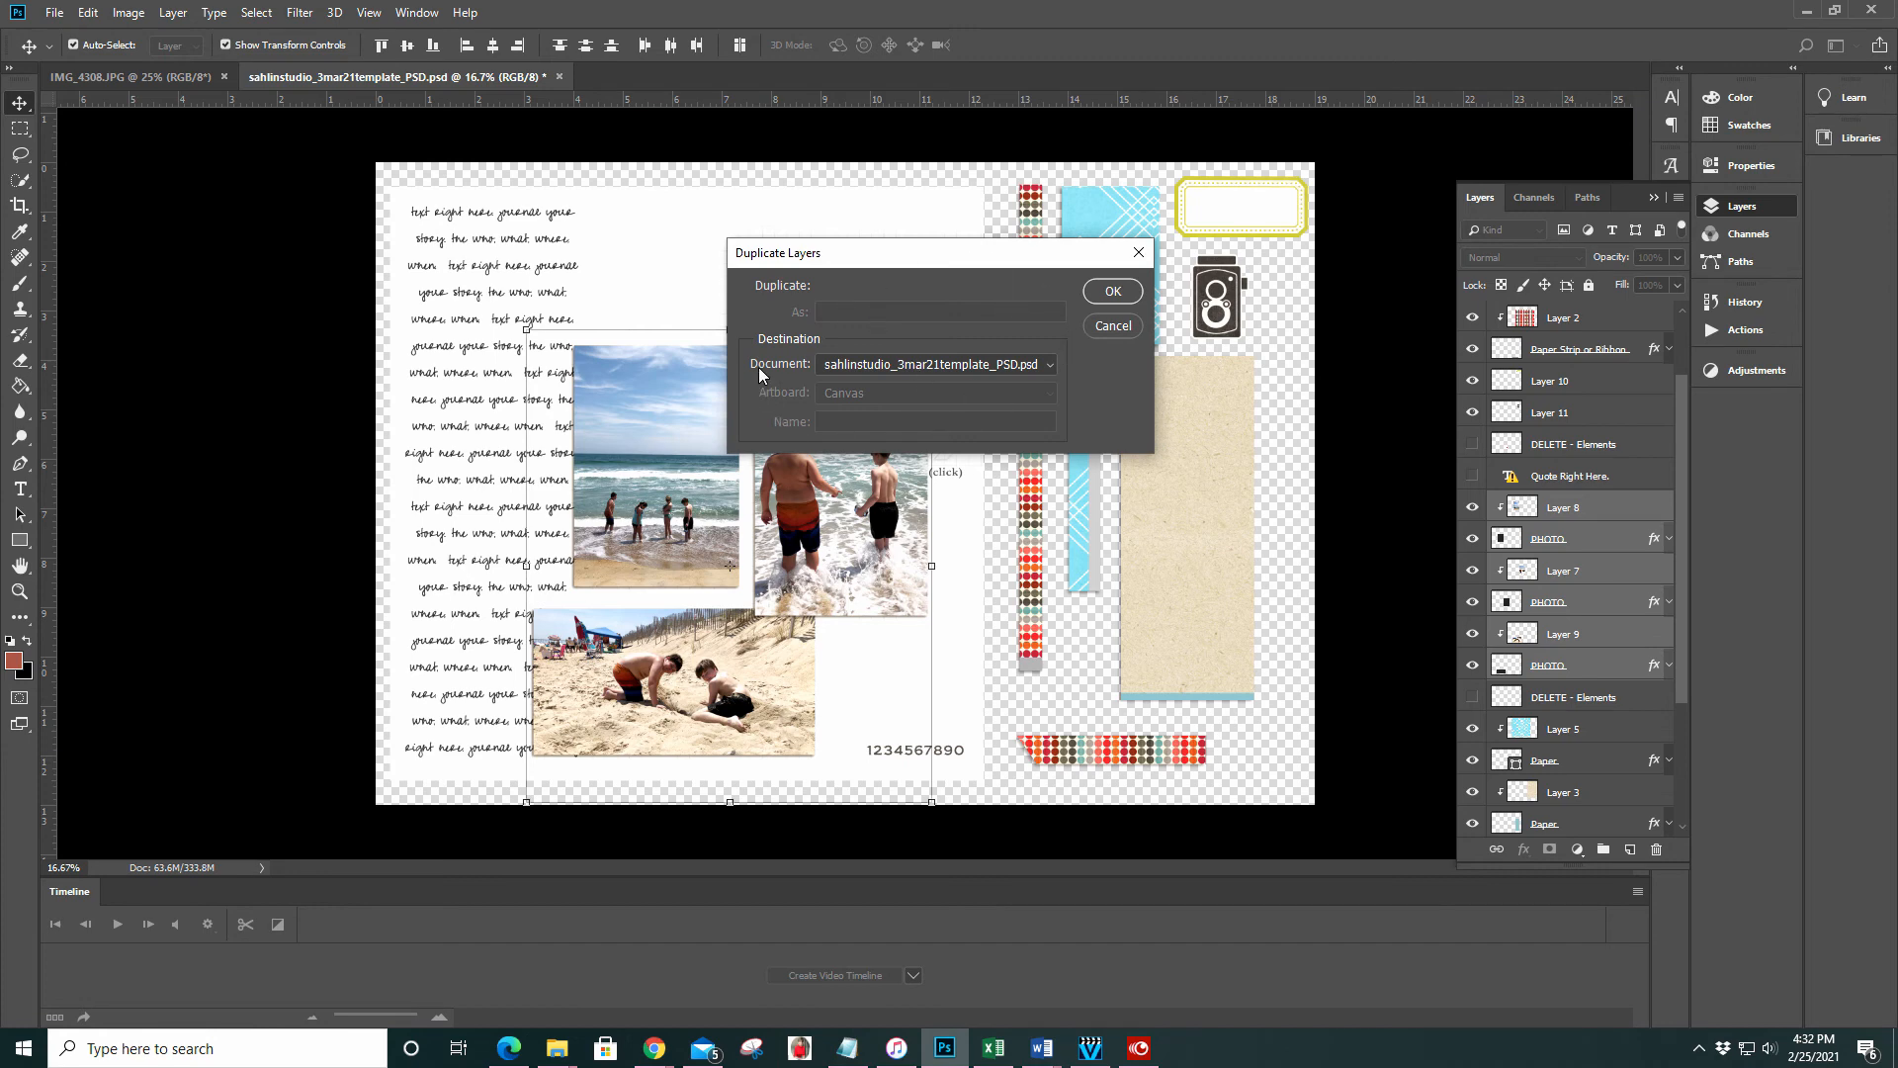
left_click(1049, 371)
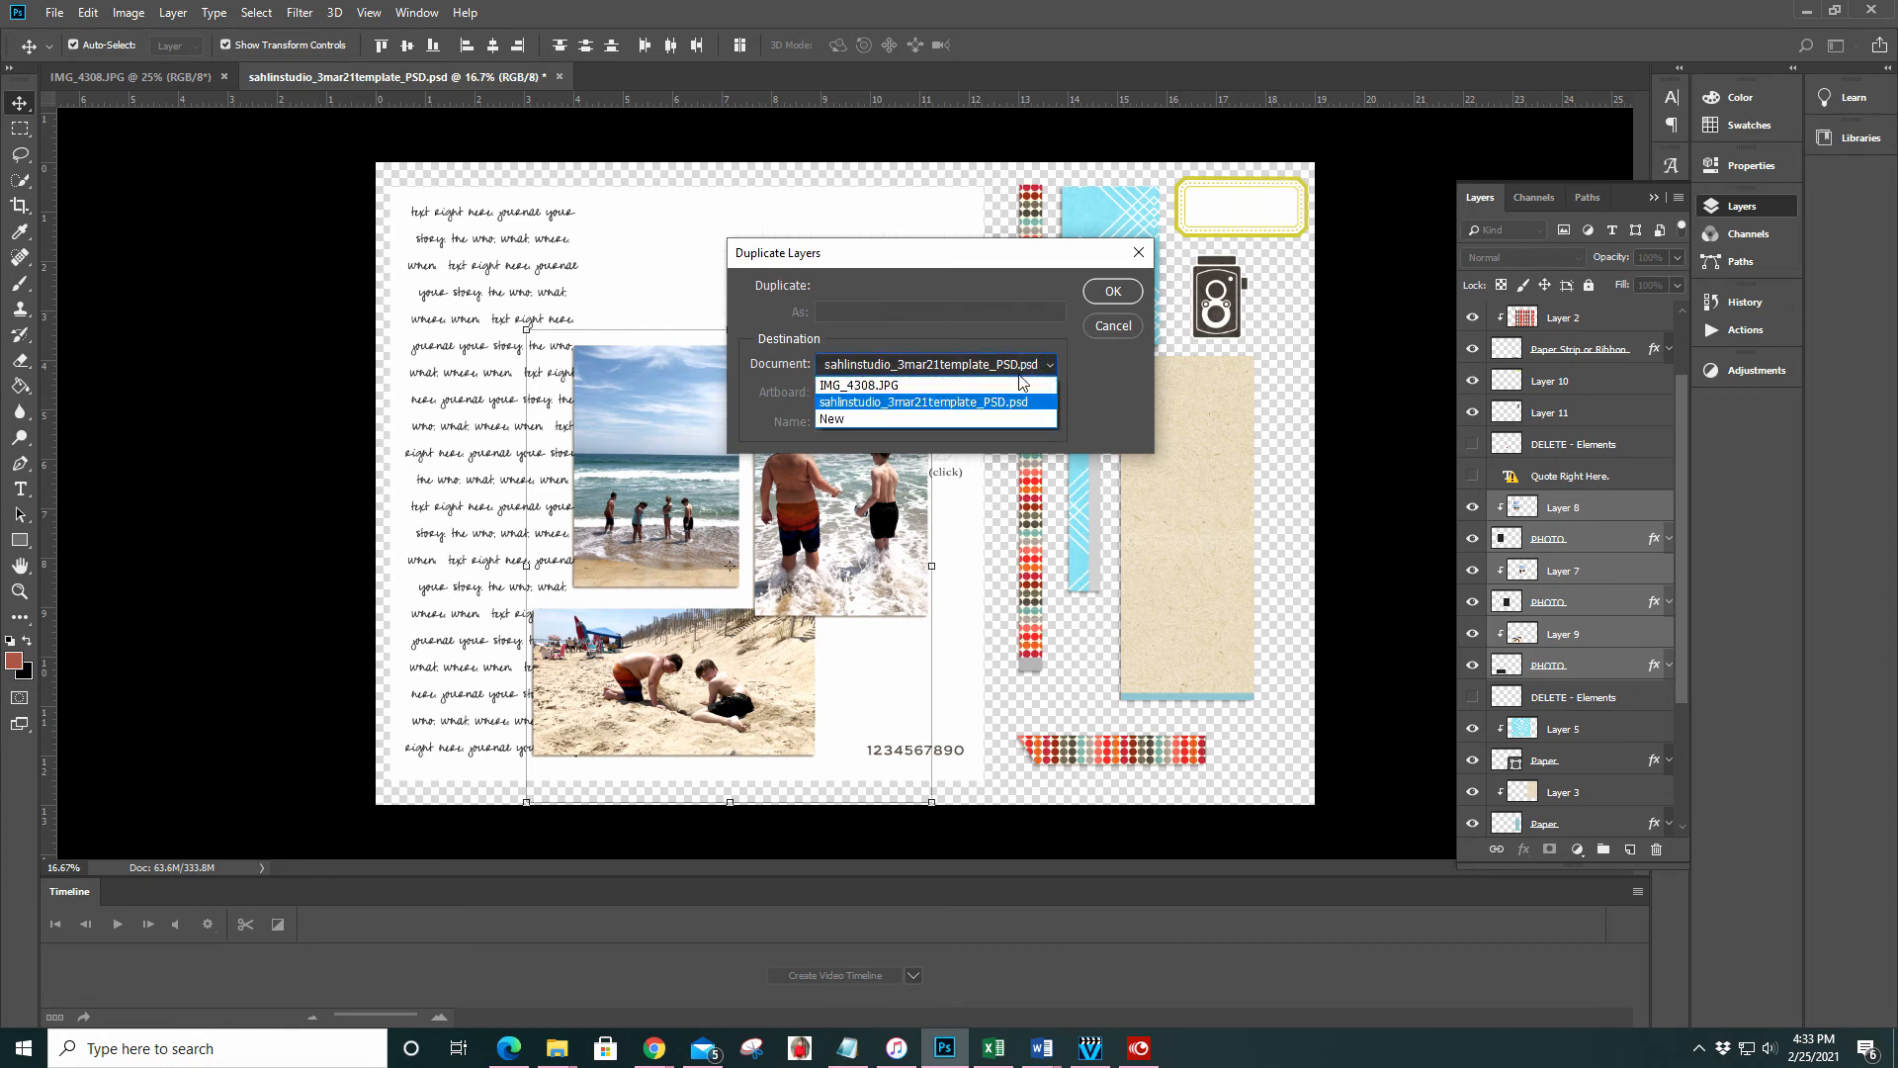
left_click(834, 421)
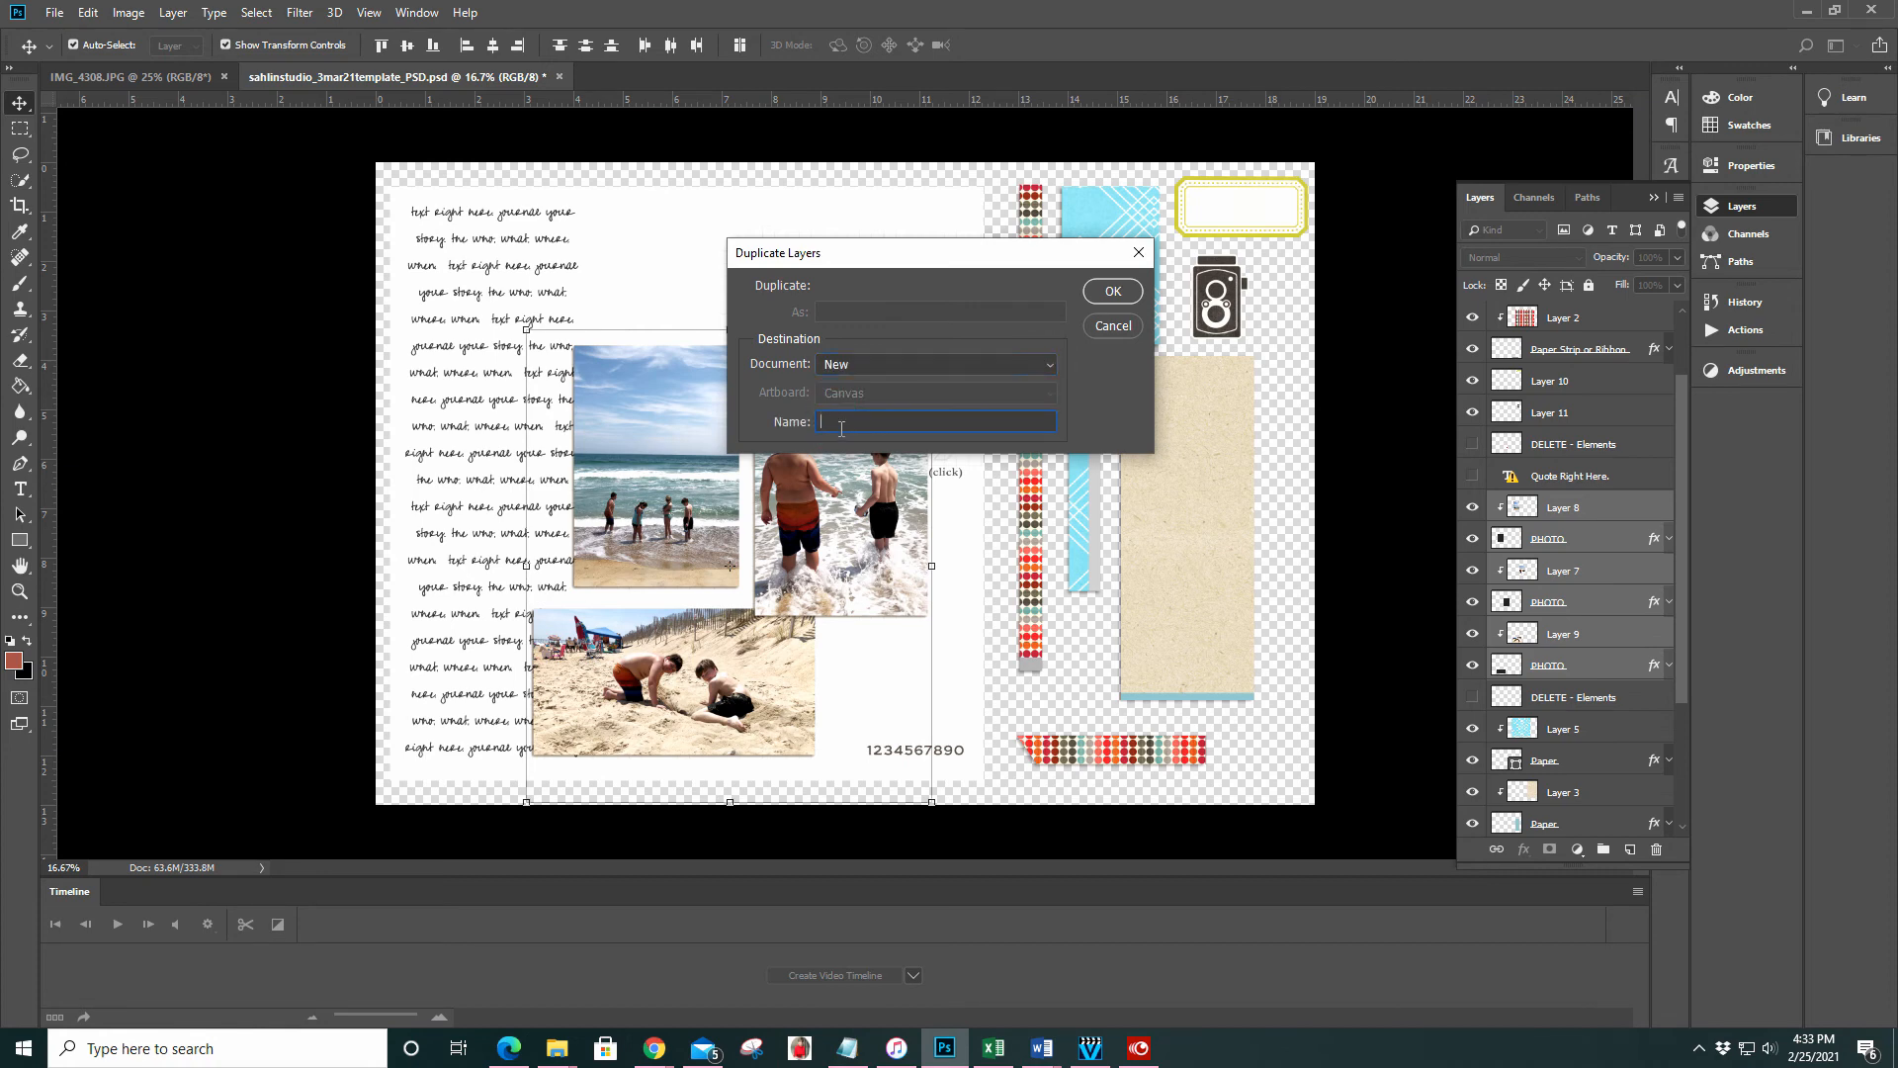
left_click(1112, 291)
left_click(637, 81)
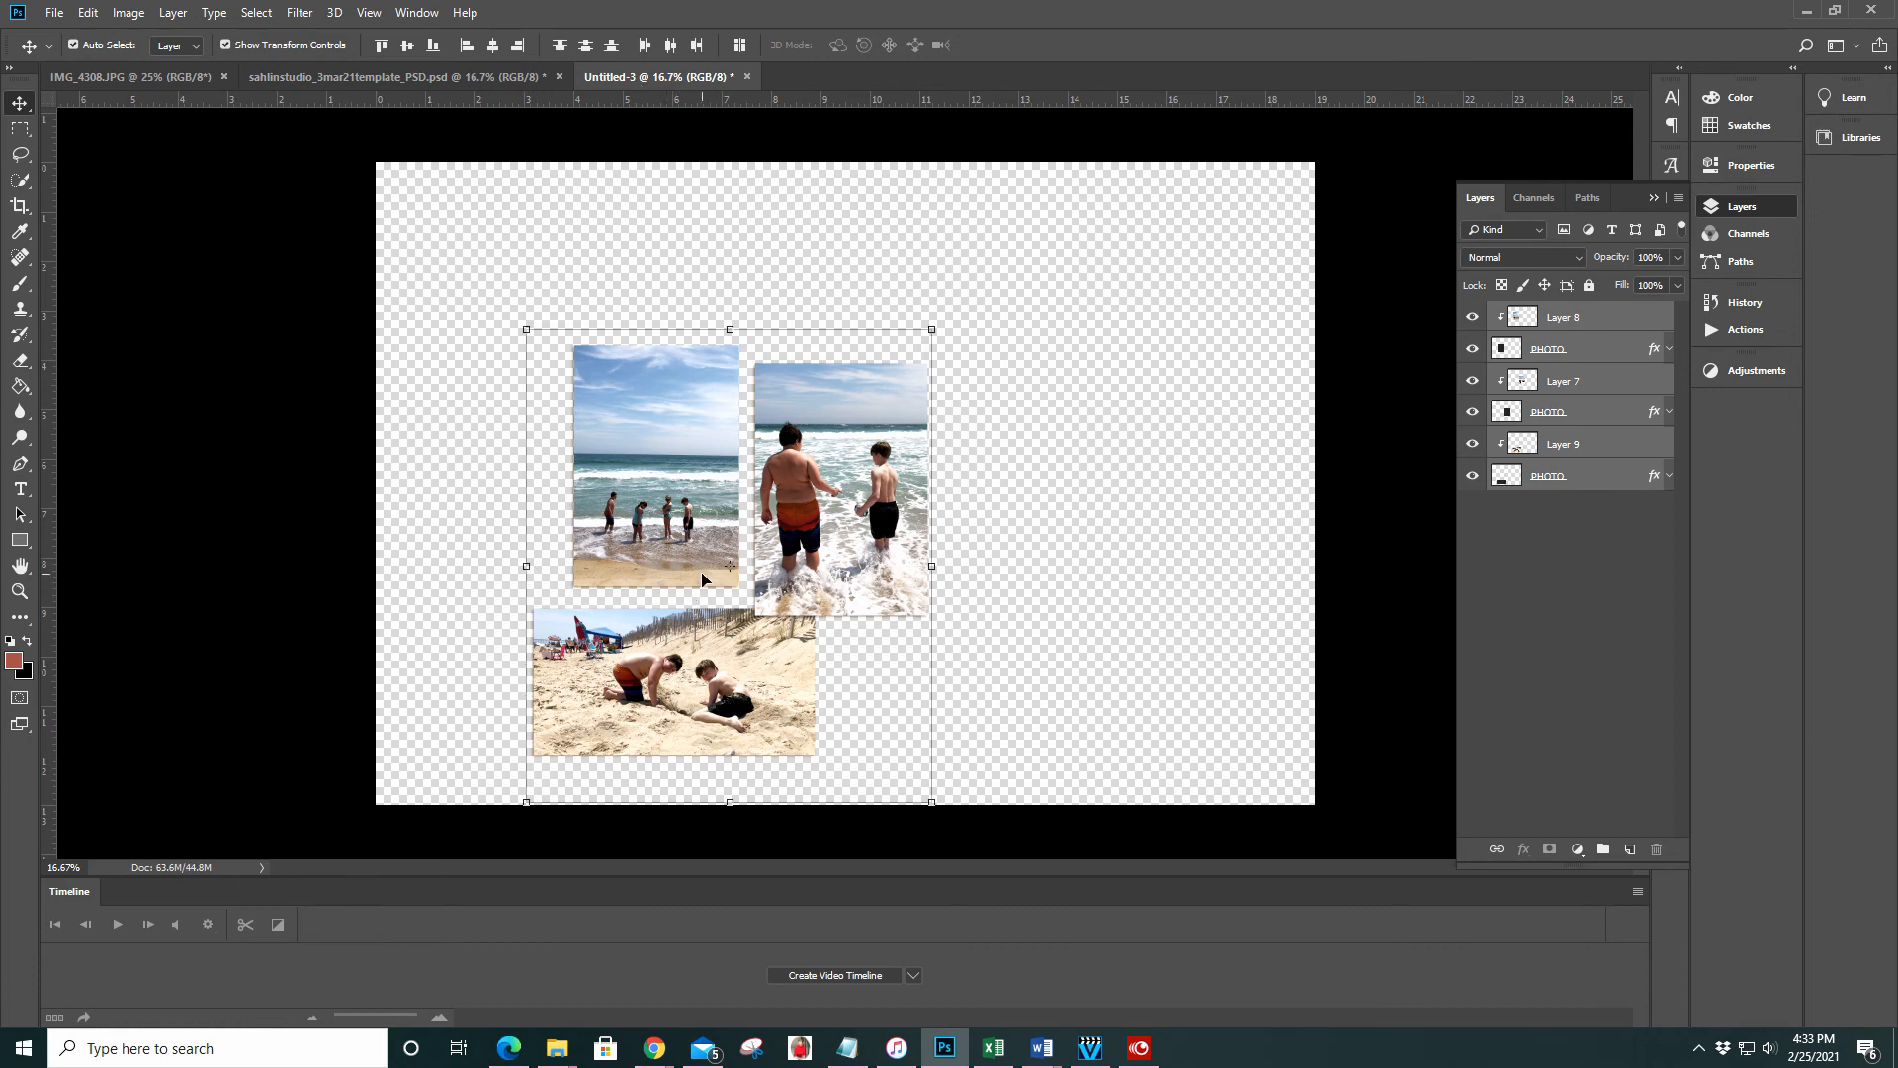
Select Layer 7 in the new document and purge the clipboard to free memory
left_click(1595, 388)
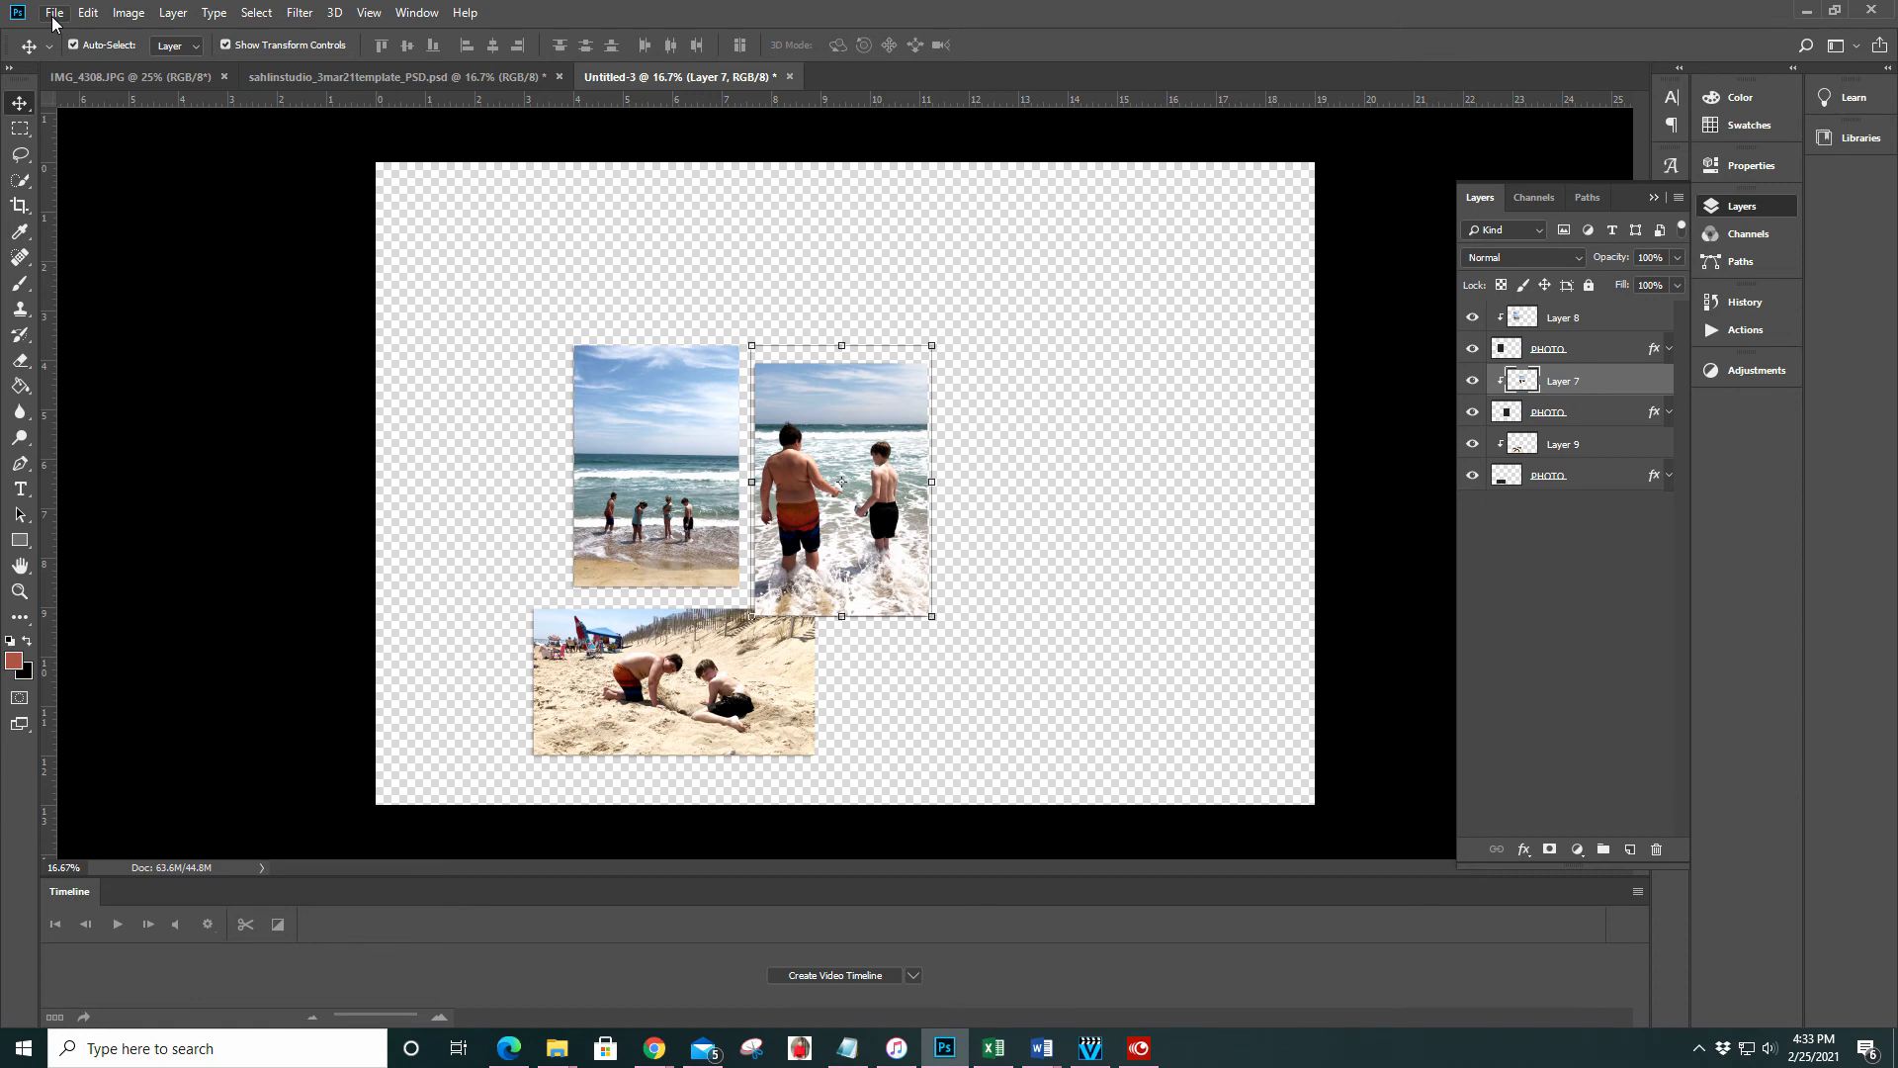
left_click(89, 14)
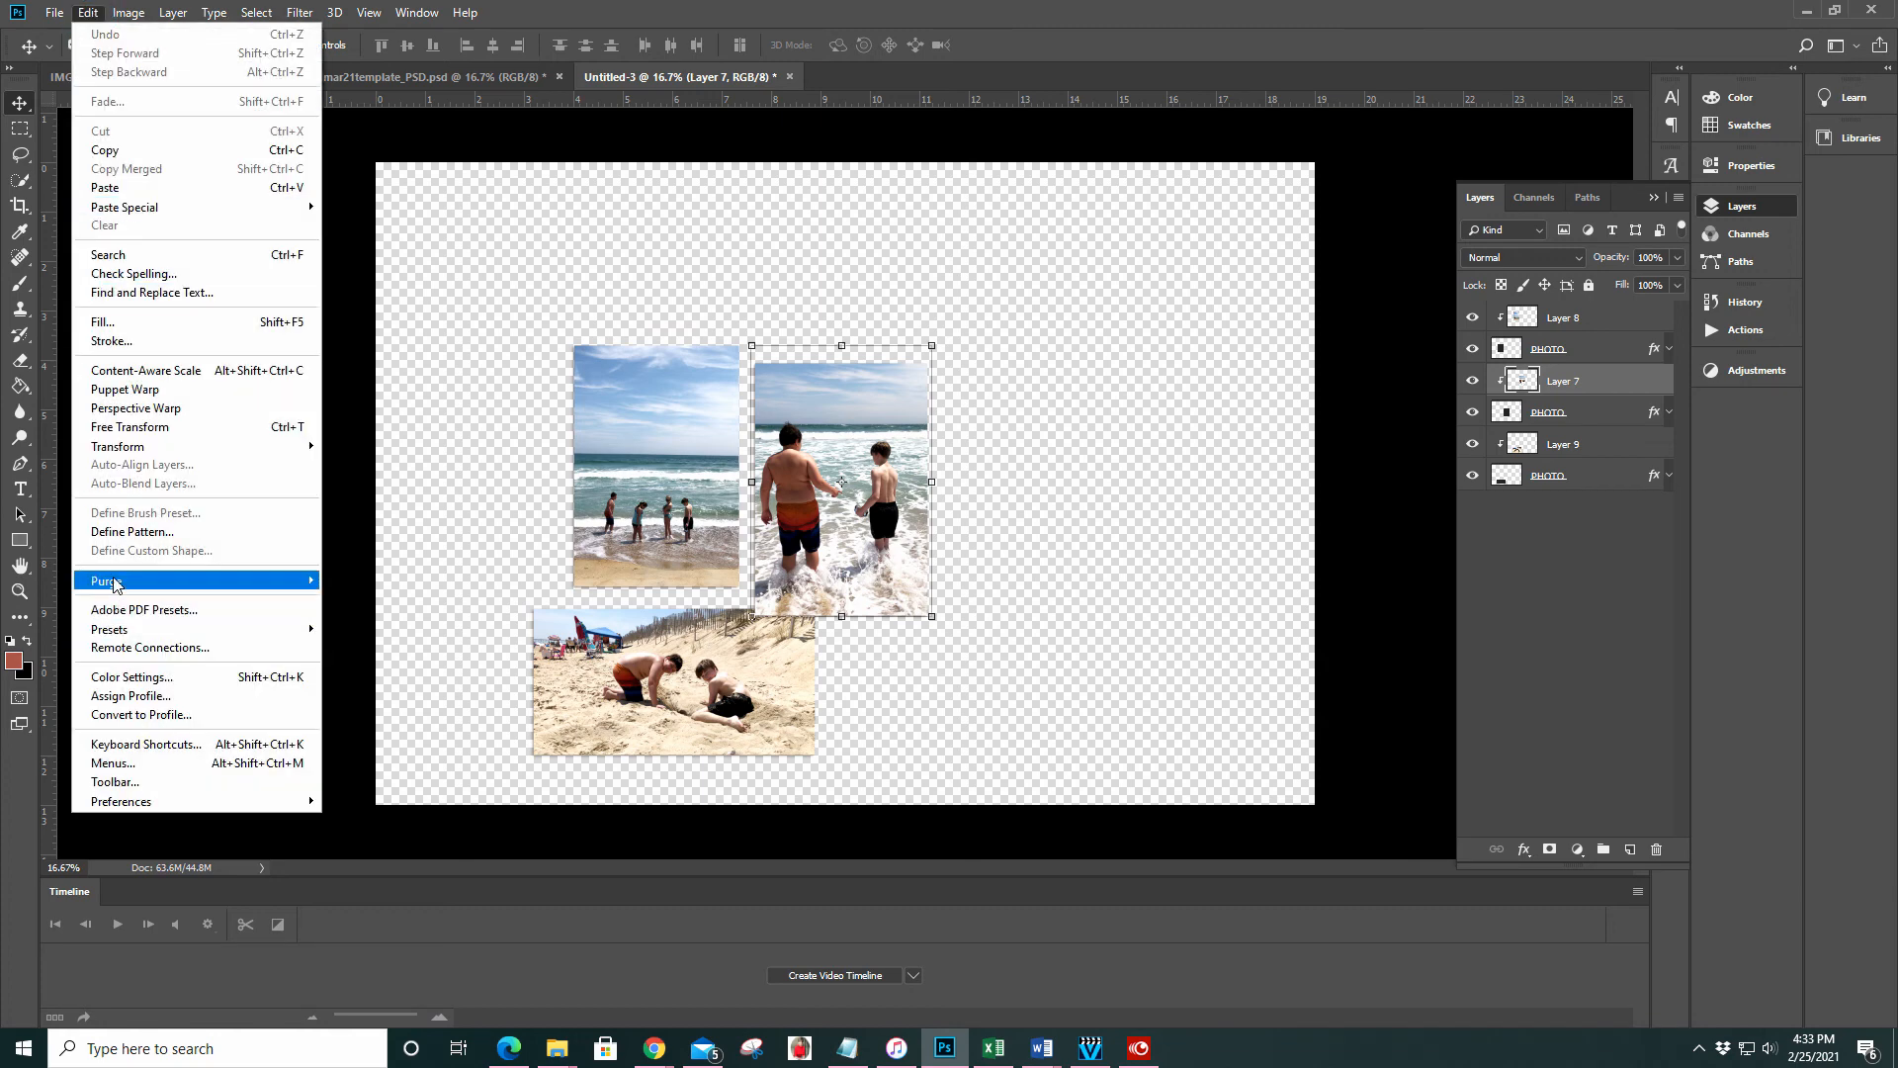
mouse_move(115, 583)
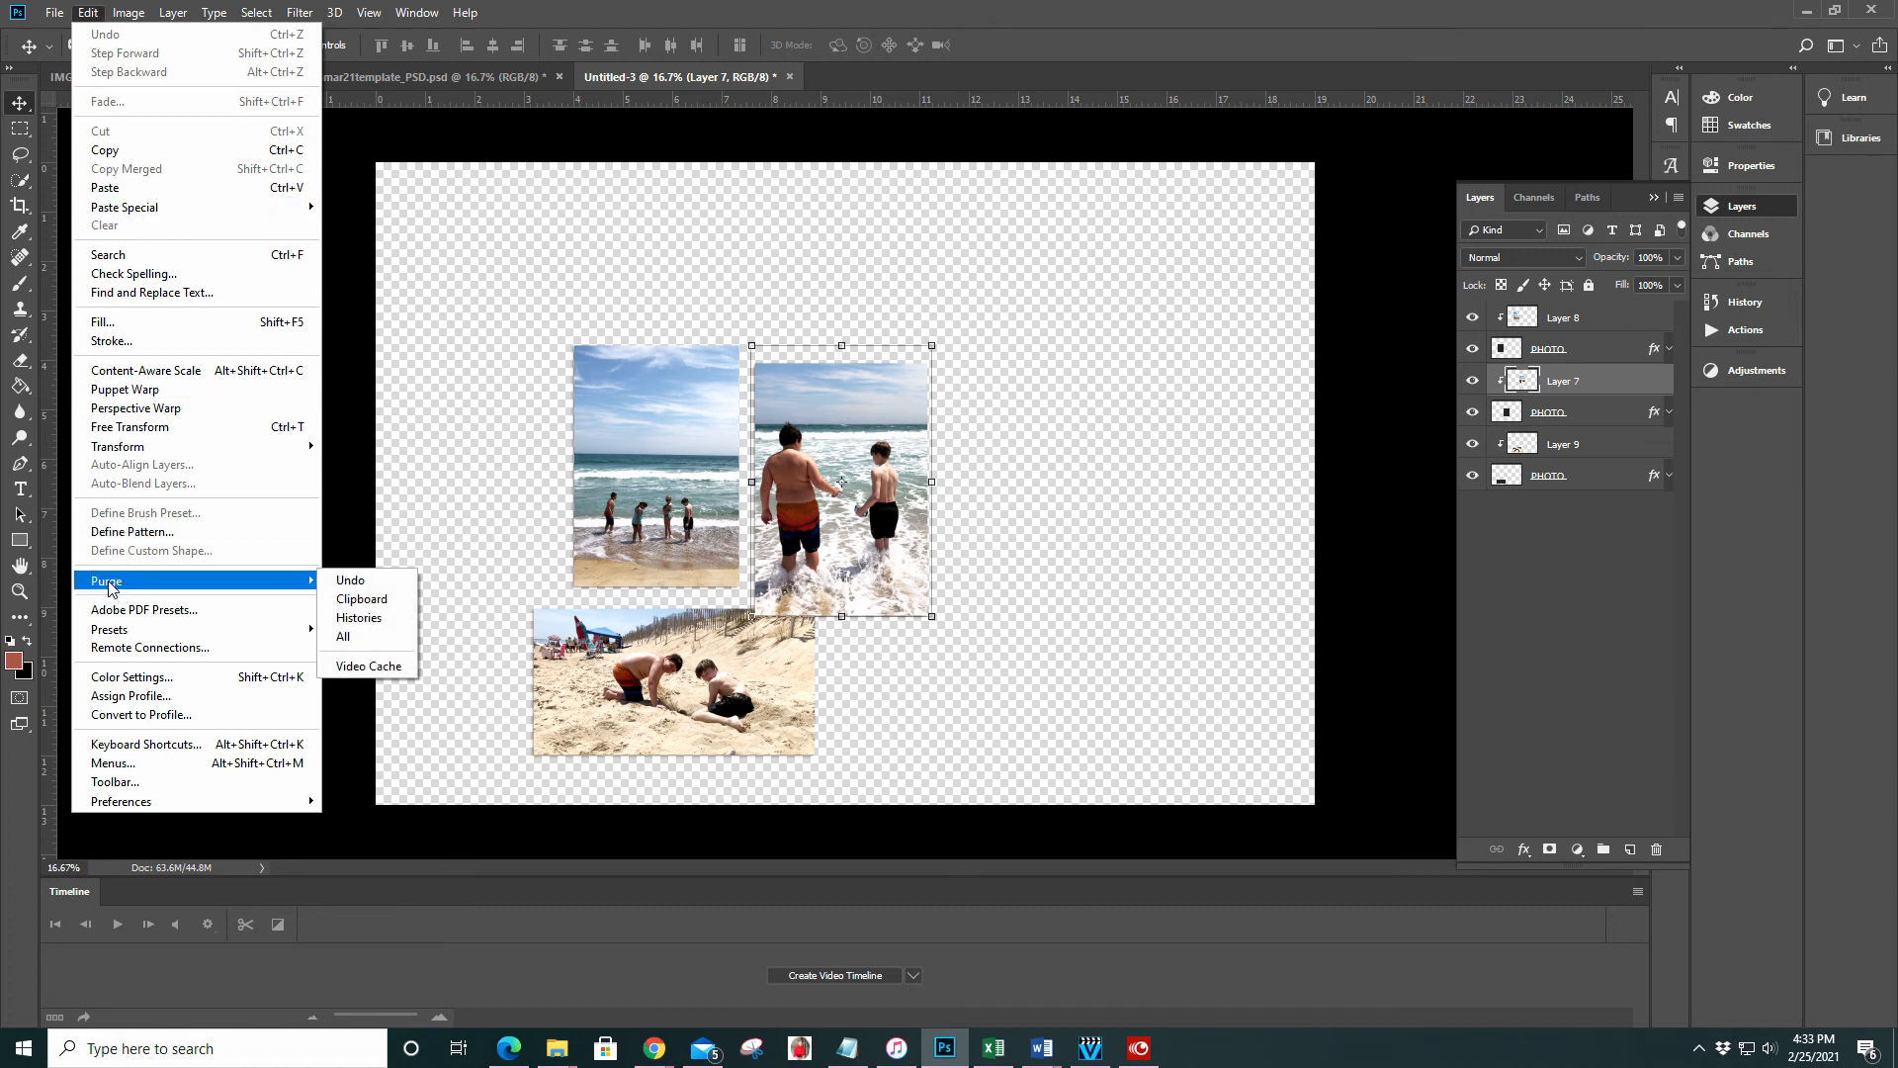
left_click(360, 603)
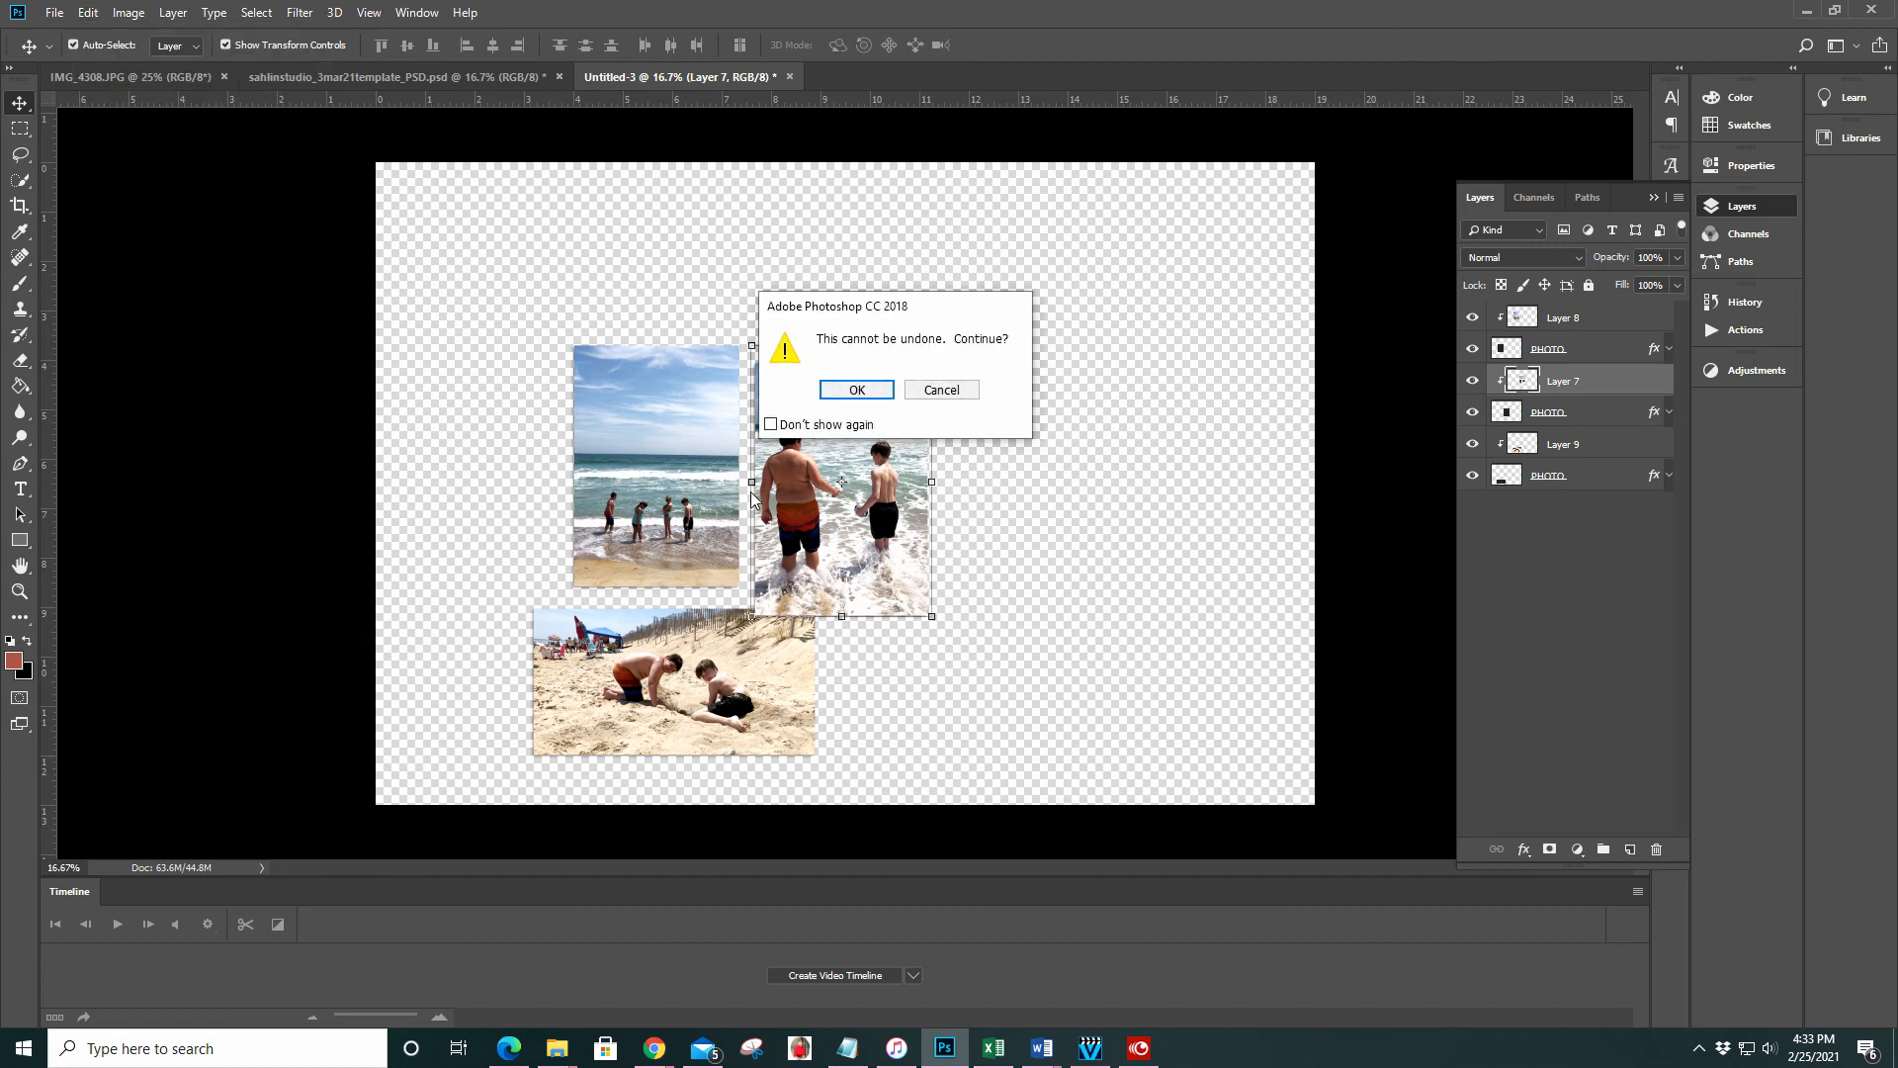
left_click(846, 392)
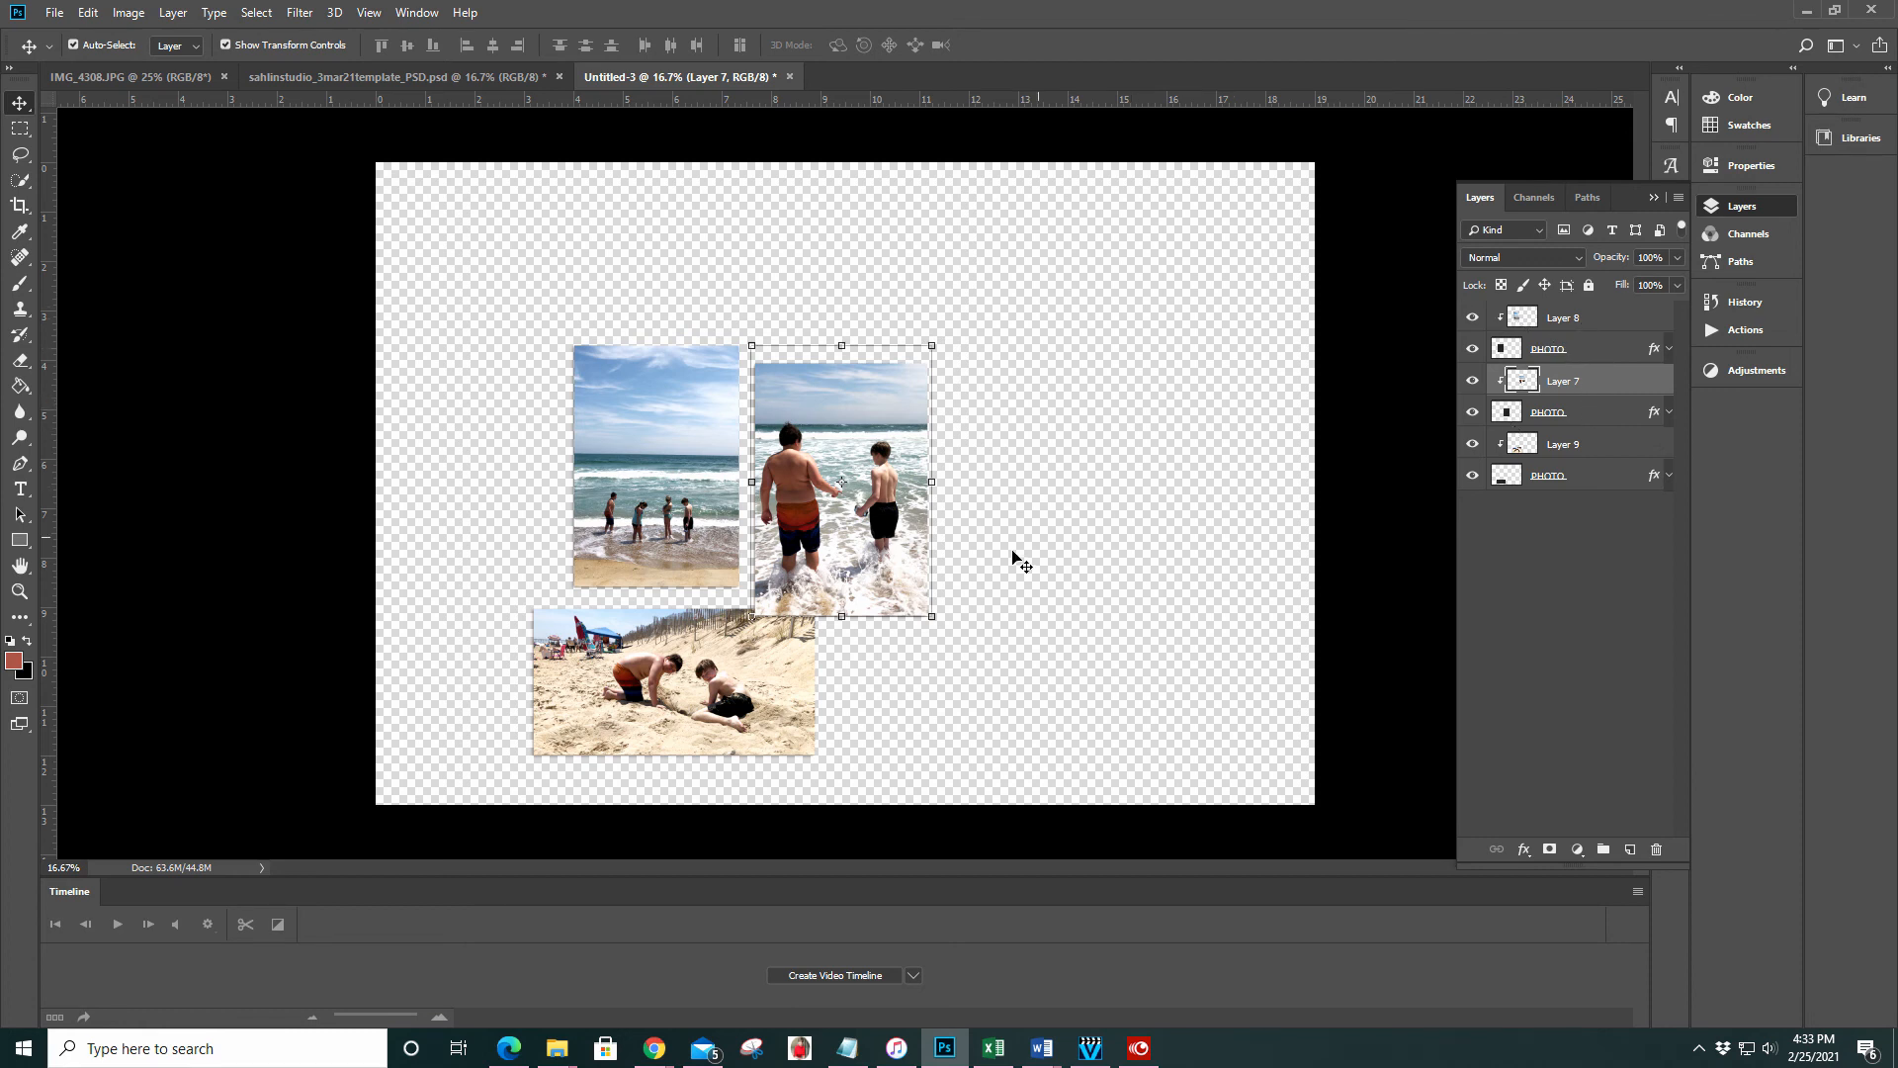
Move Layer 7 and its PHOTO layer up together until the photo's top edge lines up with the neighbouring beach photo
left_click(1582, 413, "shift")
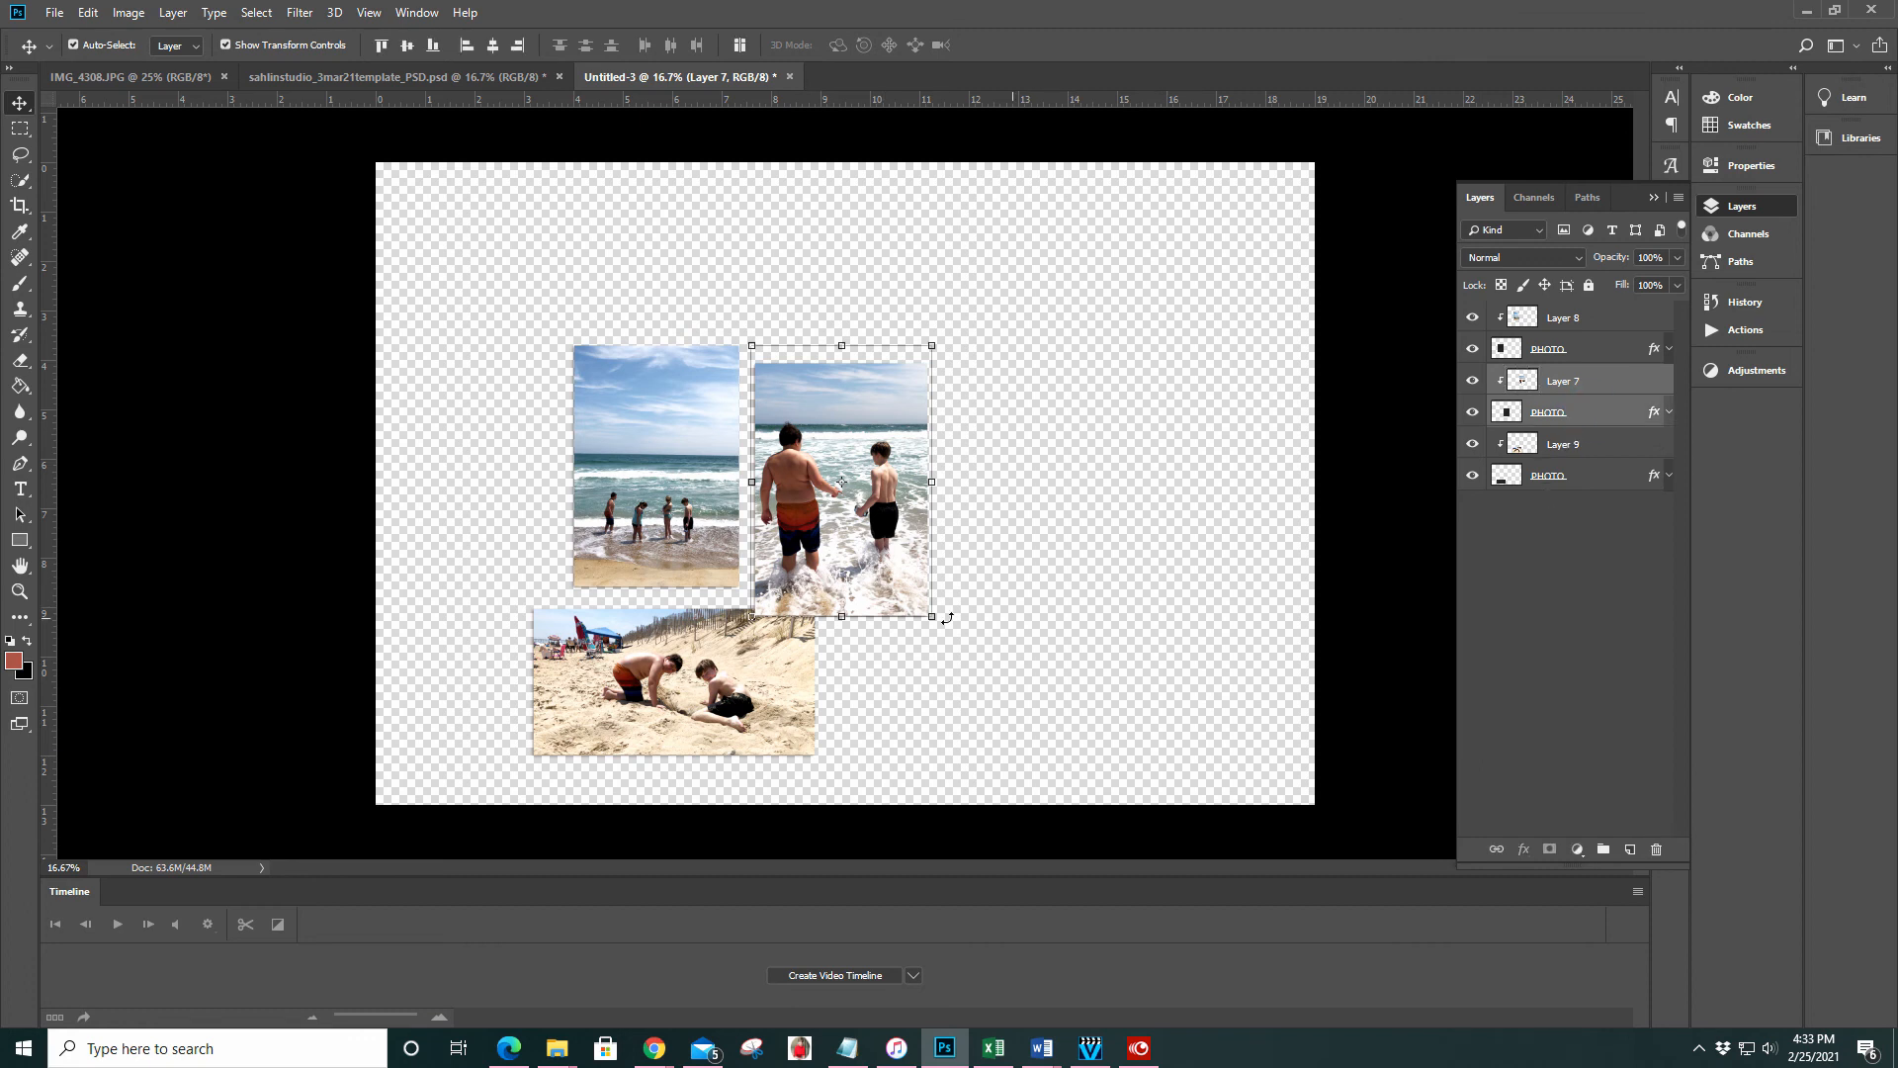
key("shift+Up")
key("shift+Up")
key("shift+Up")
key("shift+Up")
key("shift+Up")
key("shift+Up")
key("shift+Up")
key("shift+Up")
key("shift+Up")
key("shift+Up")
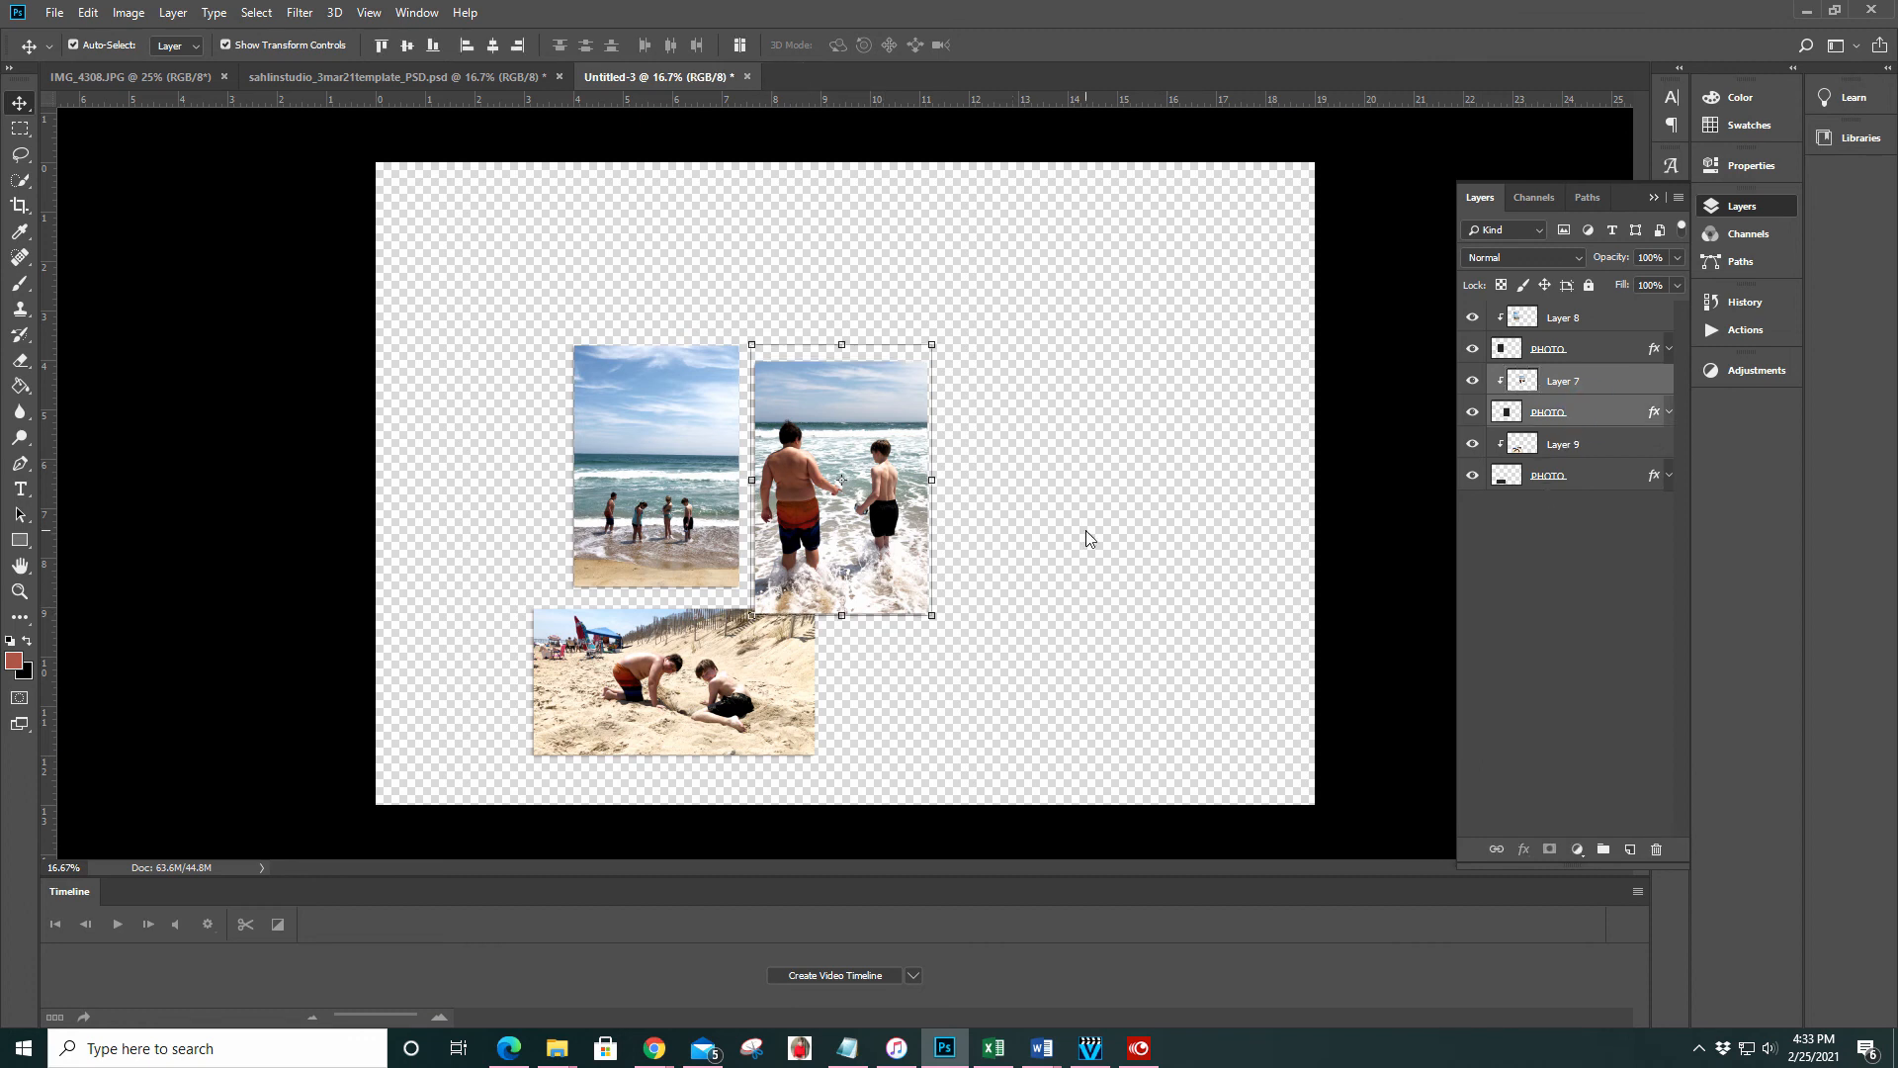
key("shift+Up")
key("shift+Up")
key("shift+Up")
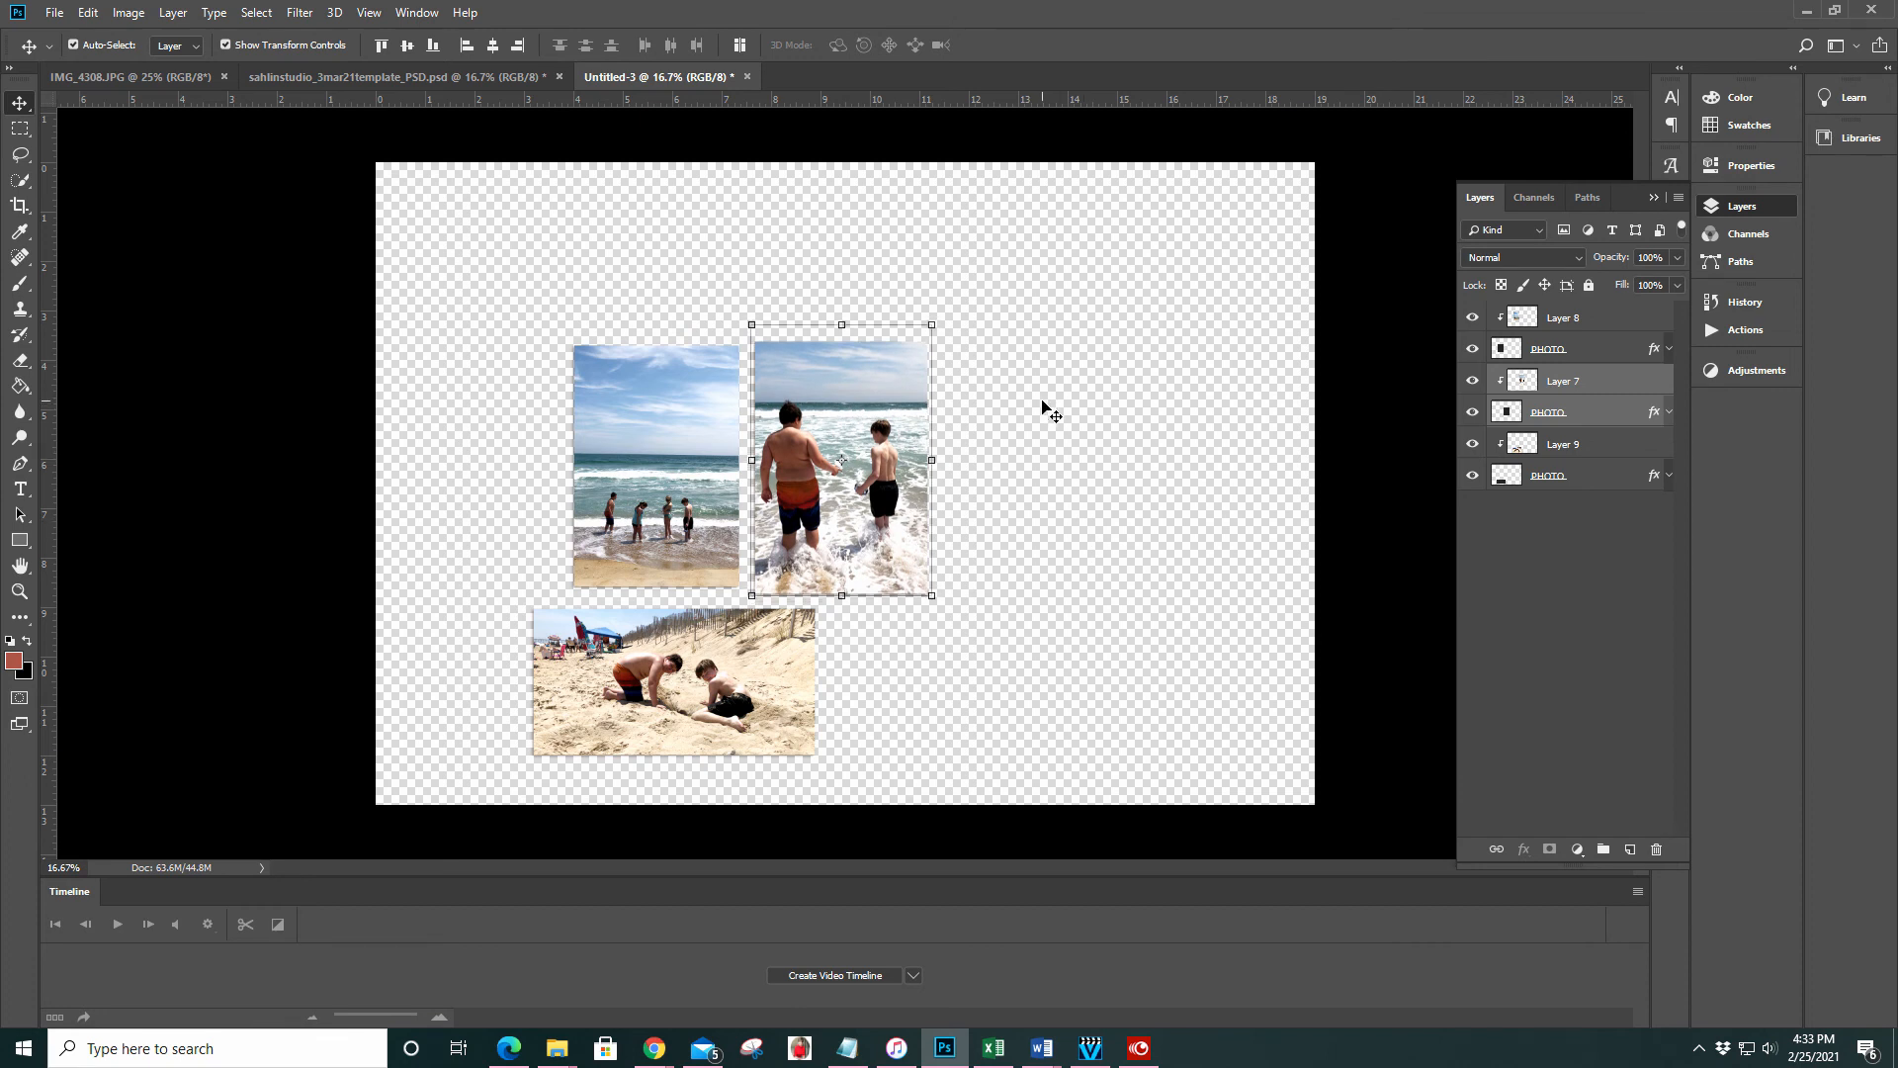
key("shift+Down")
key("shift+Down")
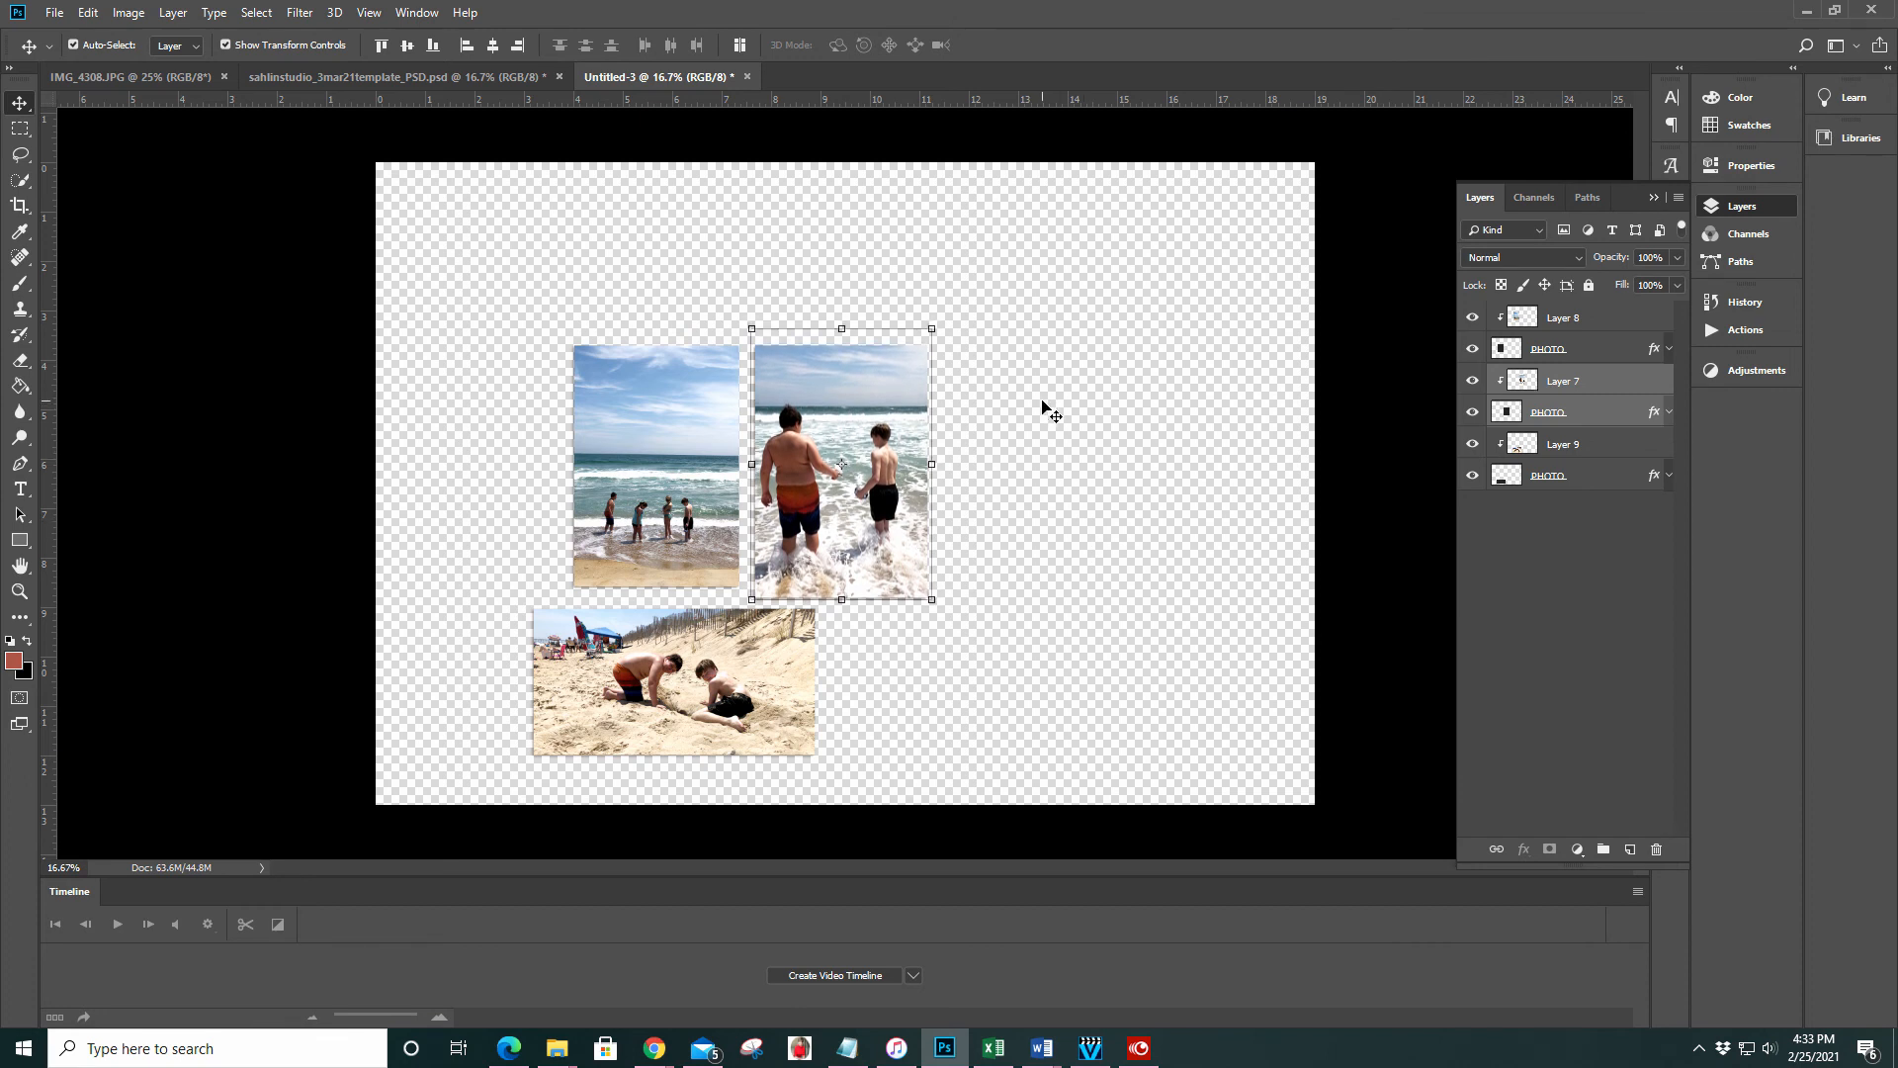
Select the lowest PHOTO layer and open the print settings for the document
left_click(1610, 477)
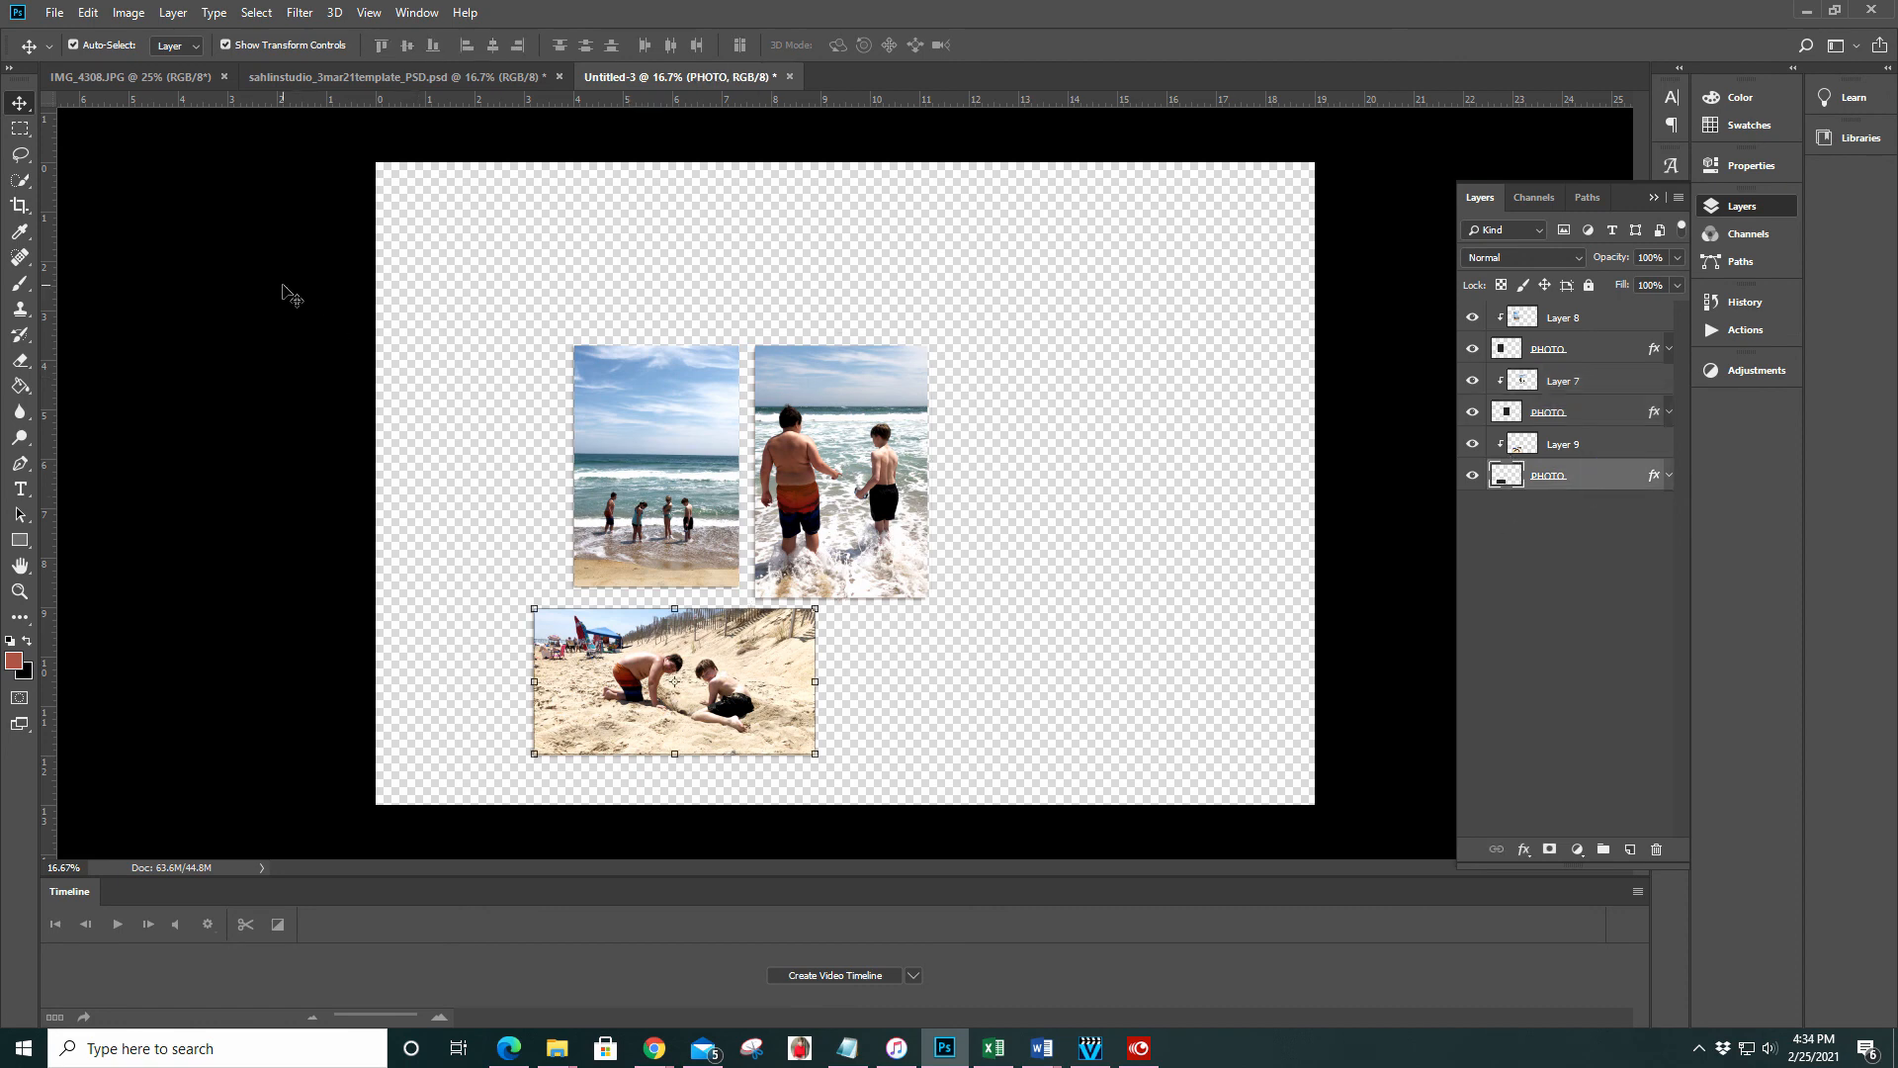
left_click(55, 14)
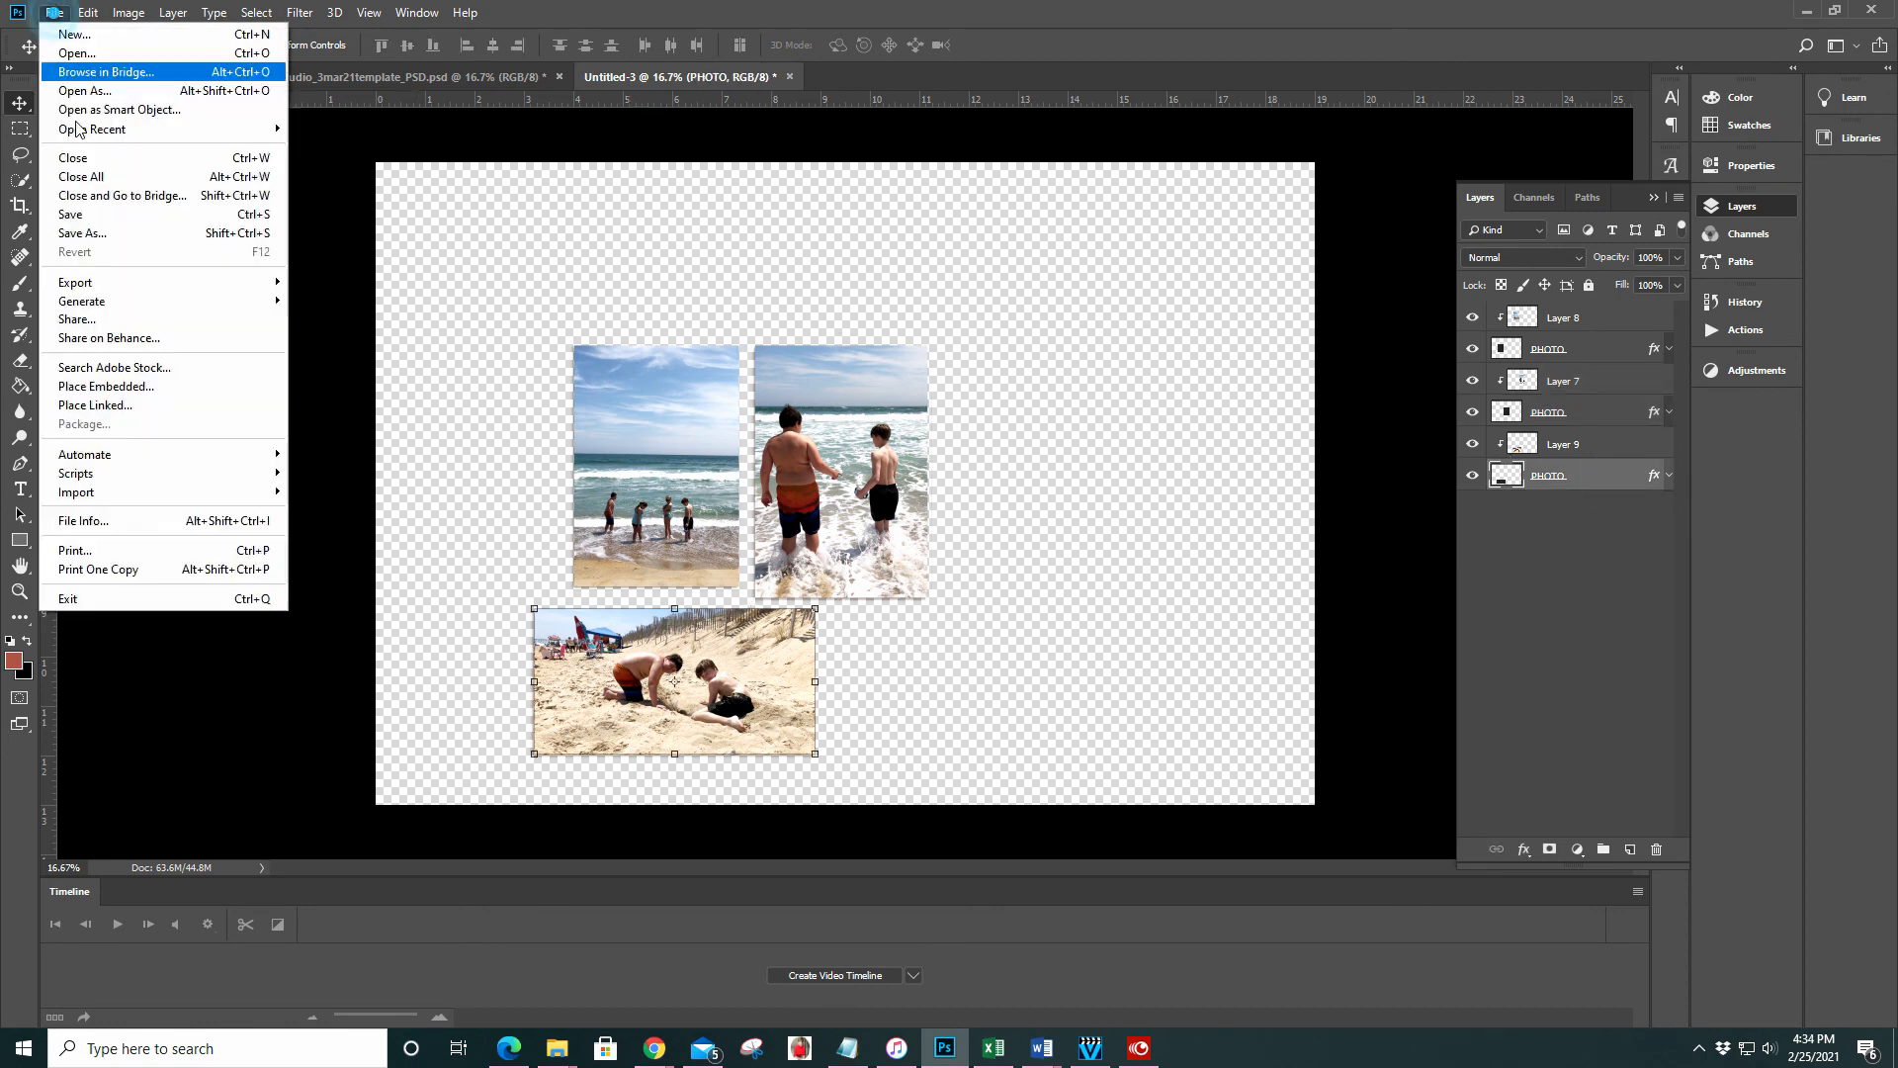
left_click(92, 553)
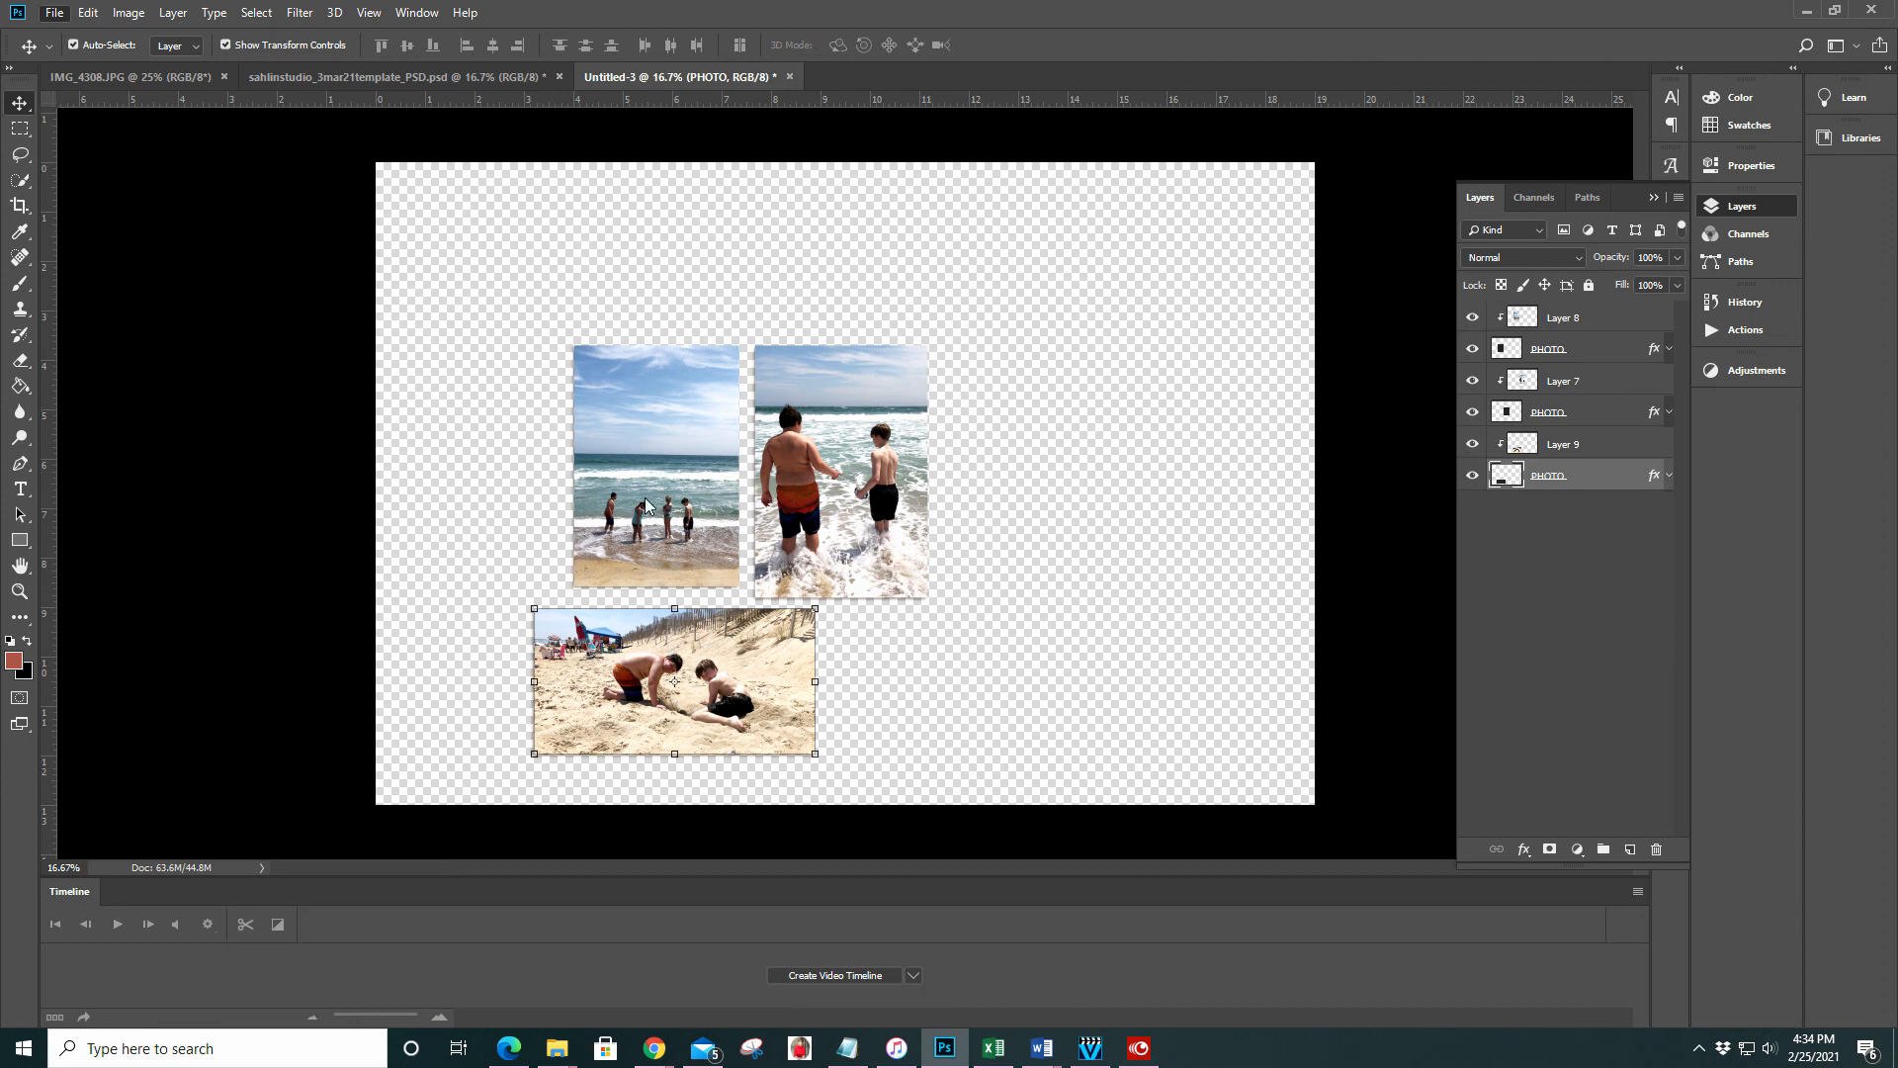
key("ctrl+p")
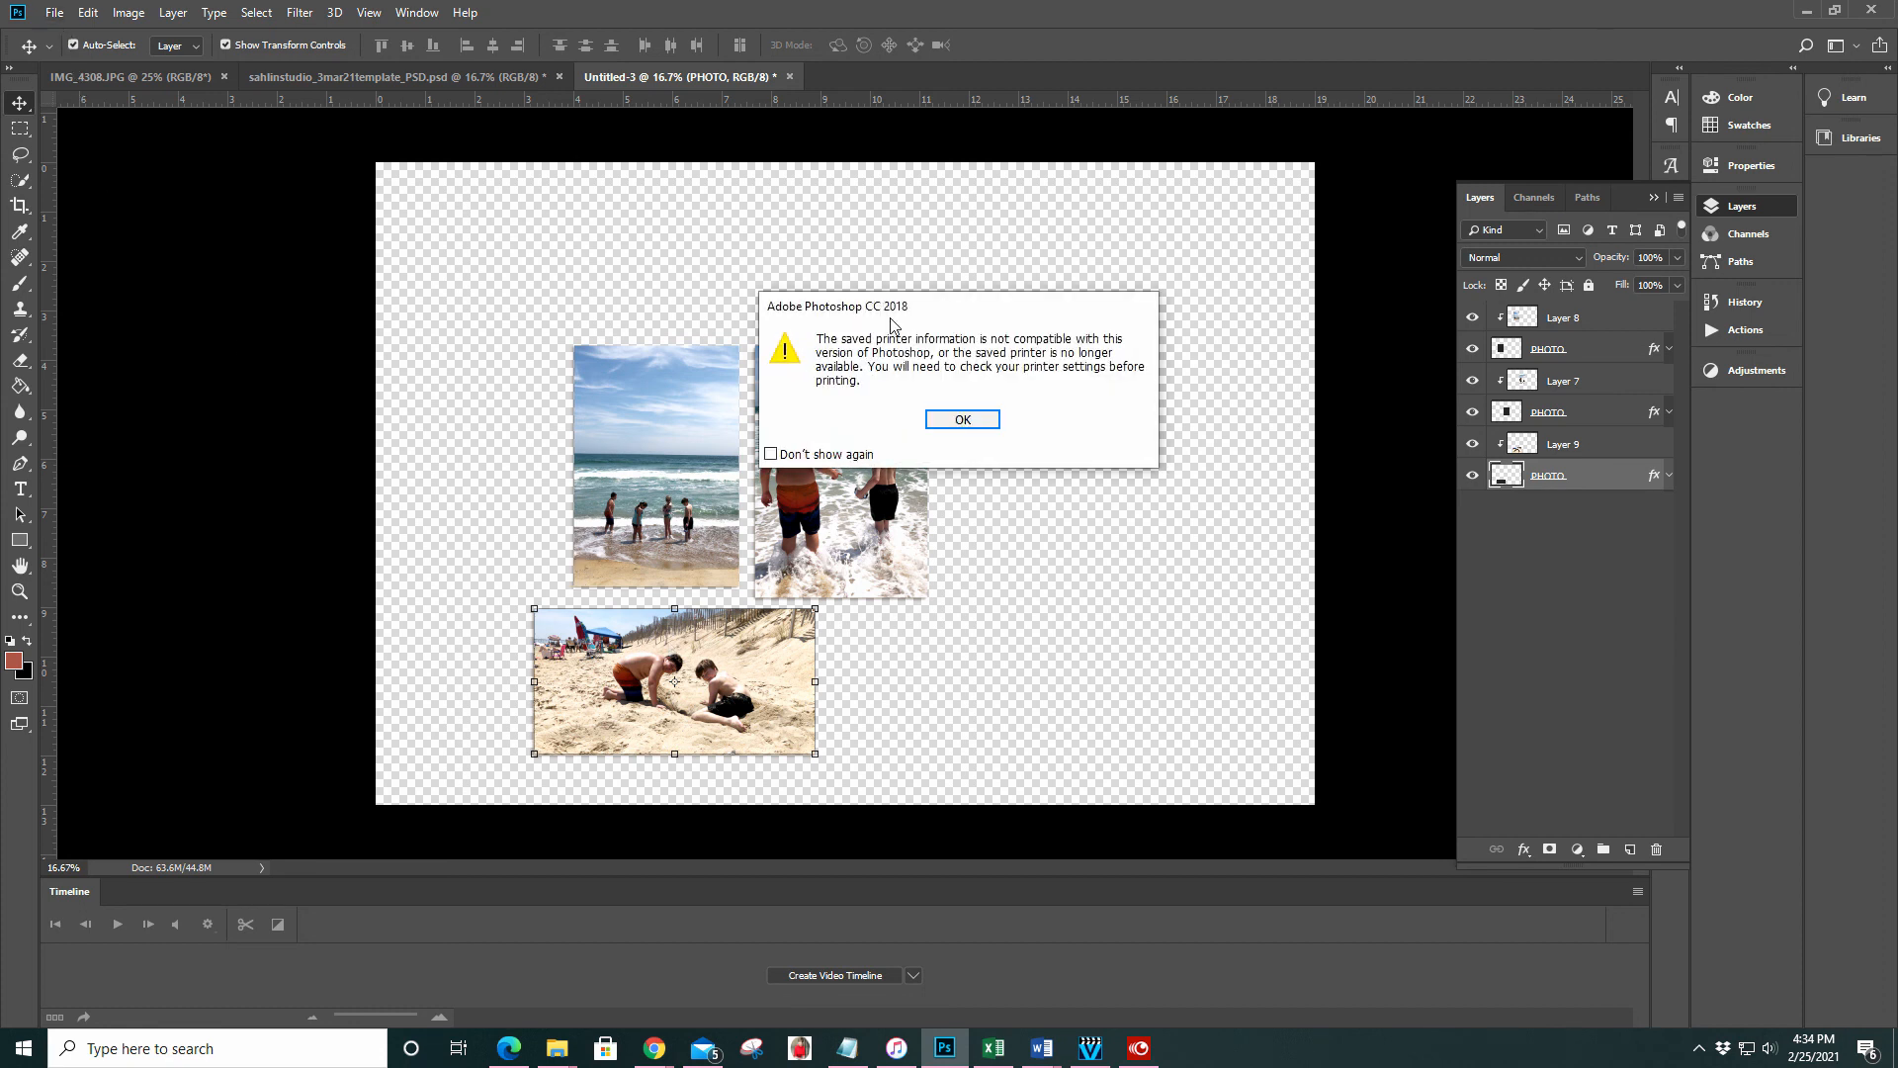
left_click(943, 418)
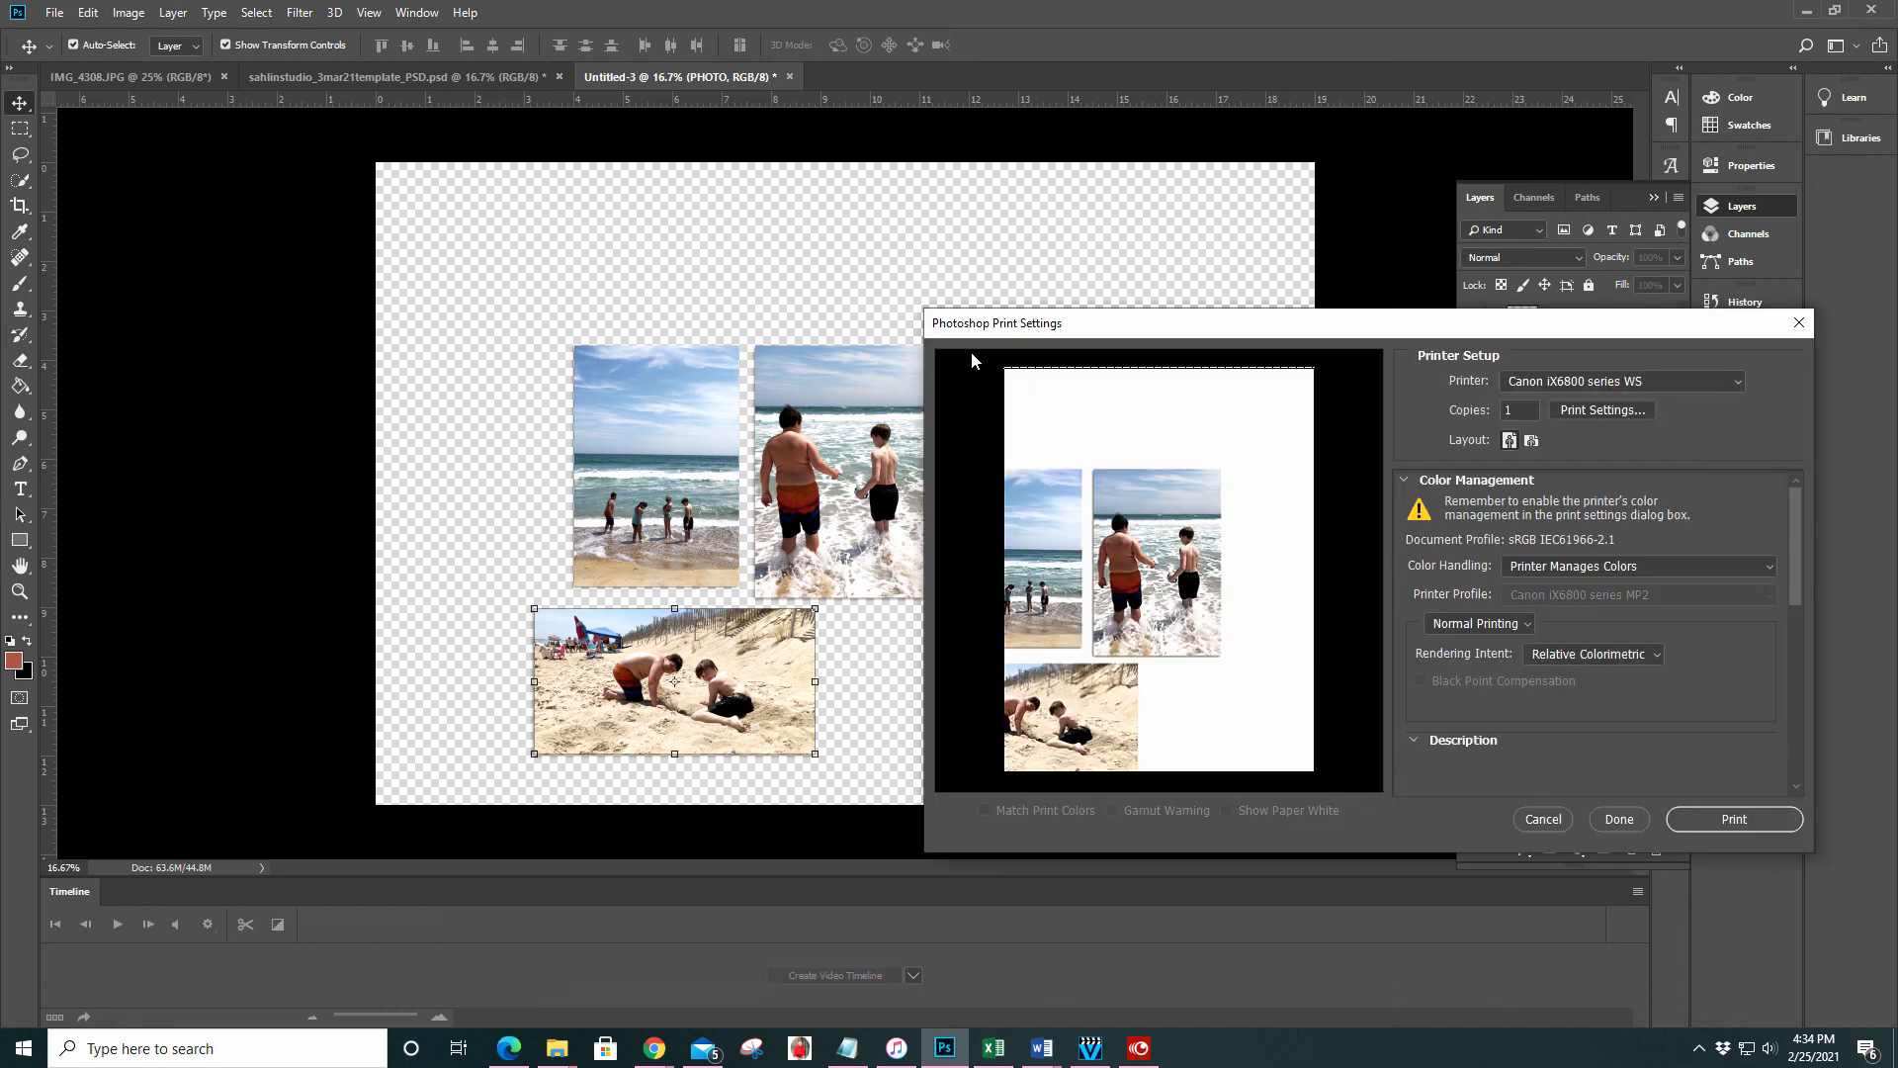
Set the Canon printer's media type to Matte Photo Paper and turn on borderless printing
left_click(1584, 409)
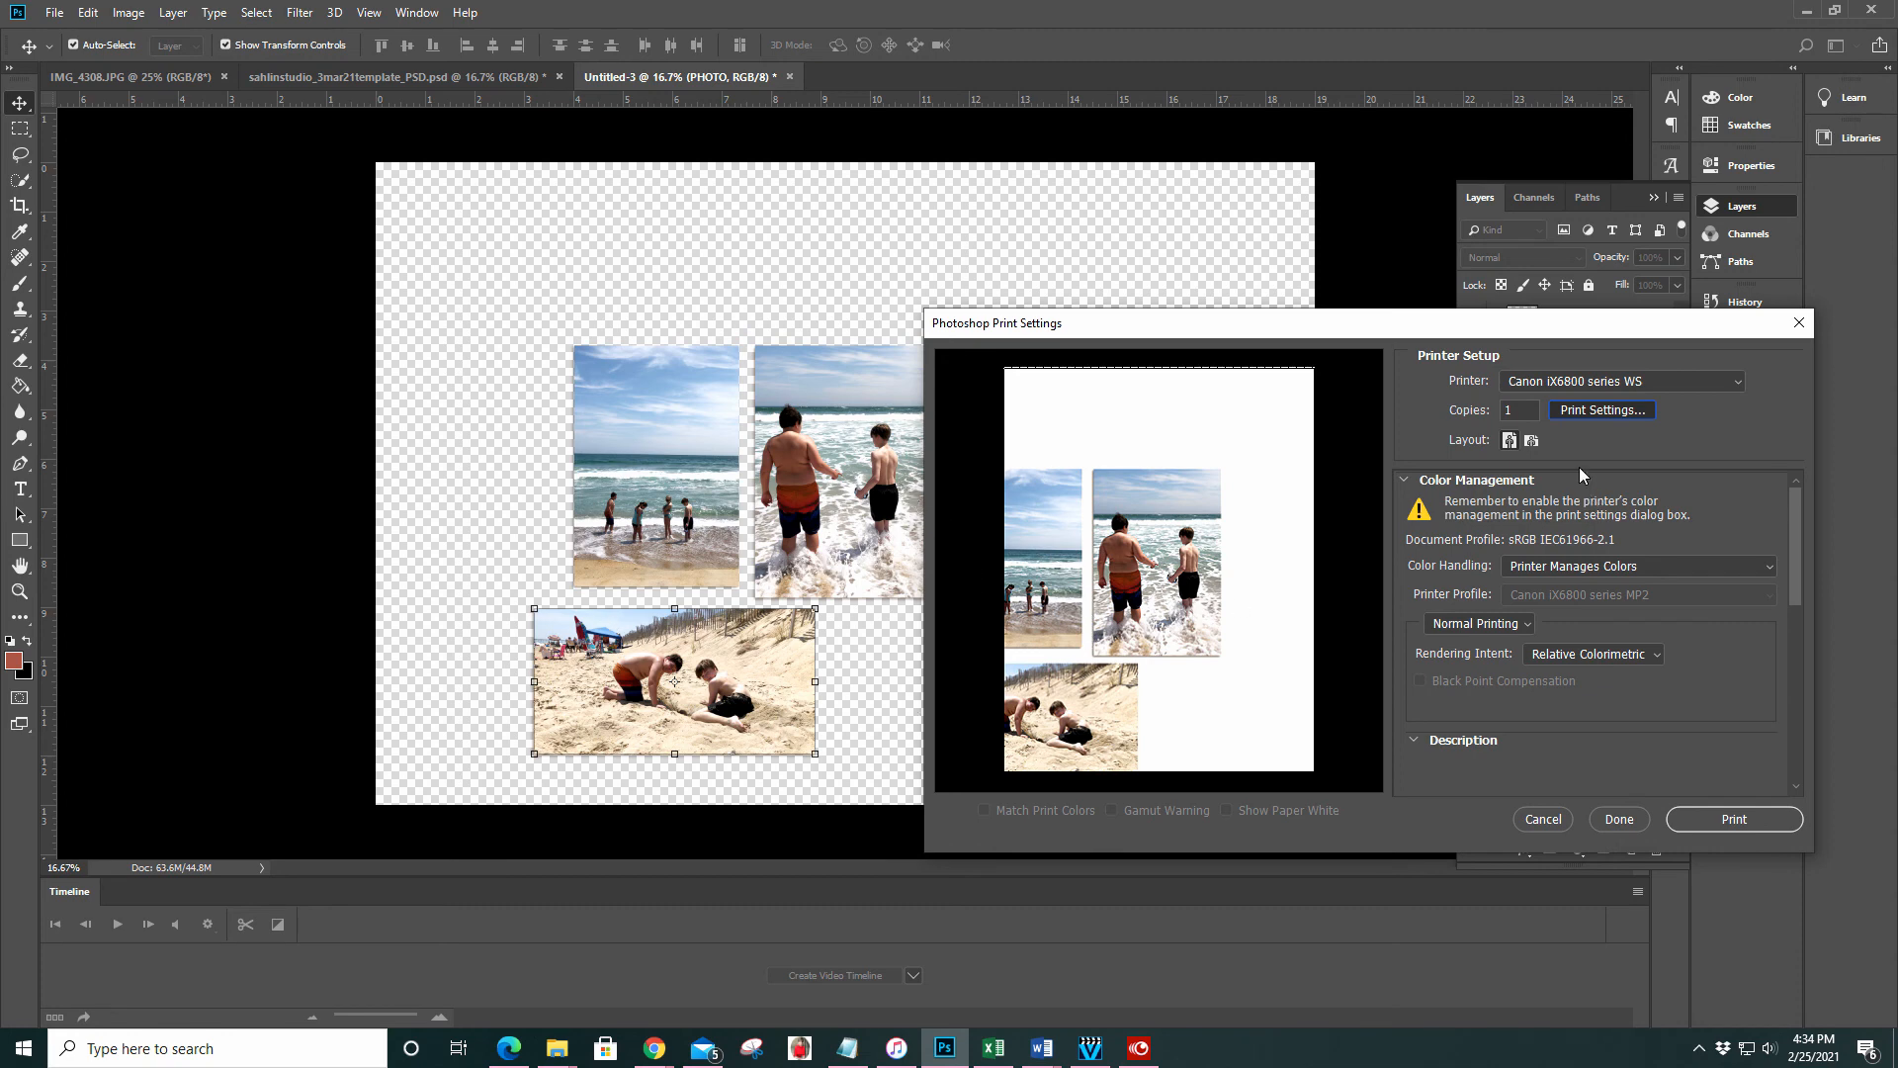
left_click(1602, 409)
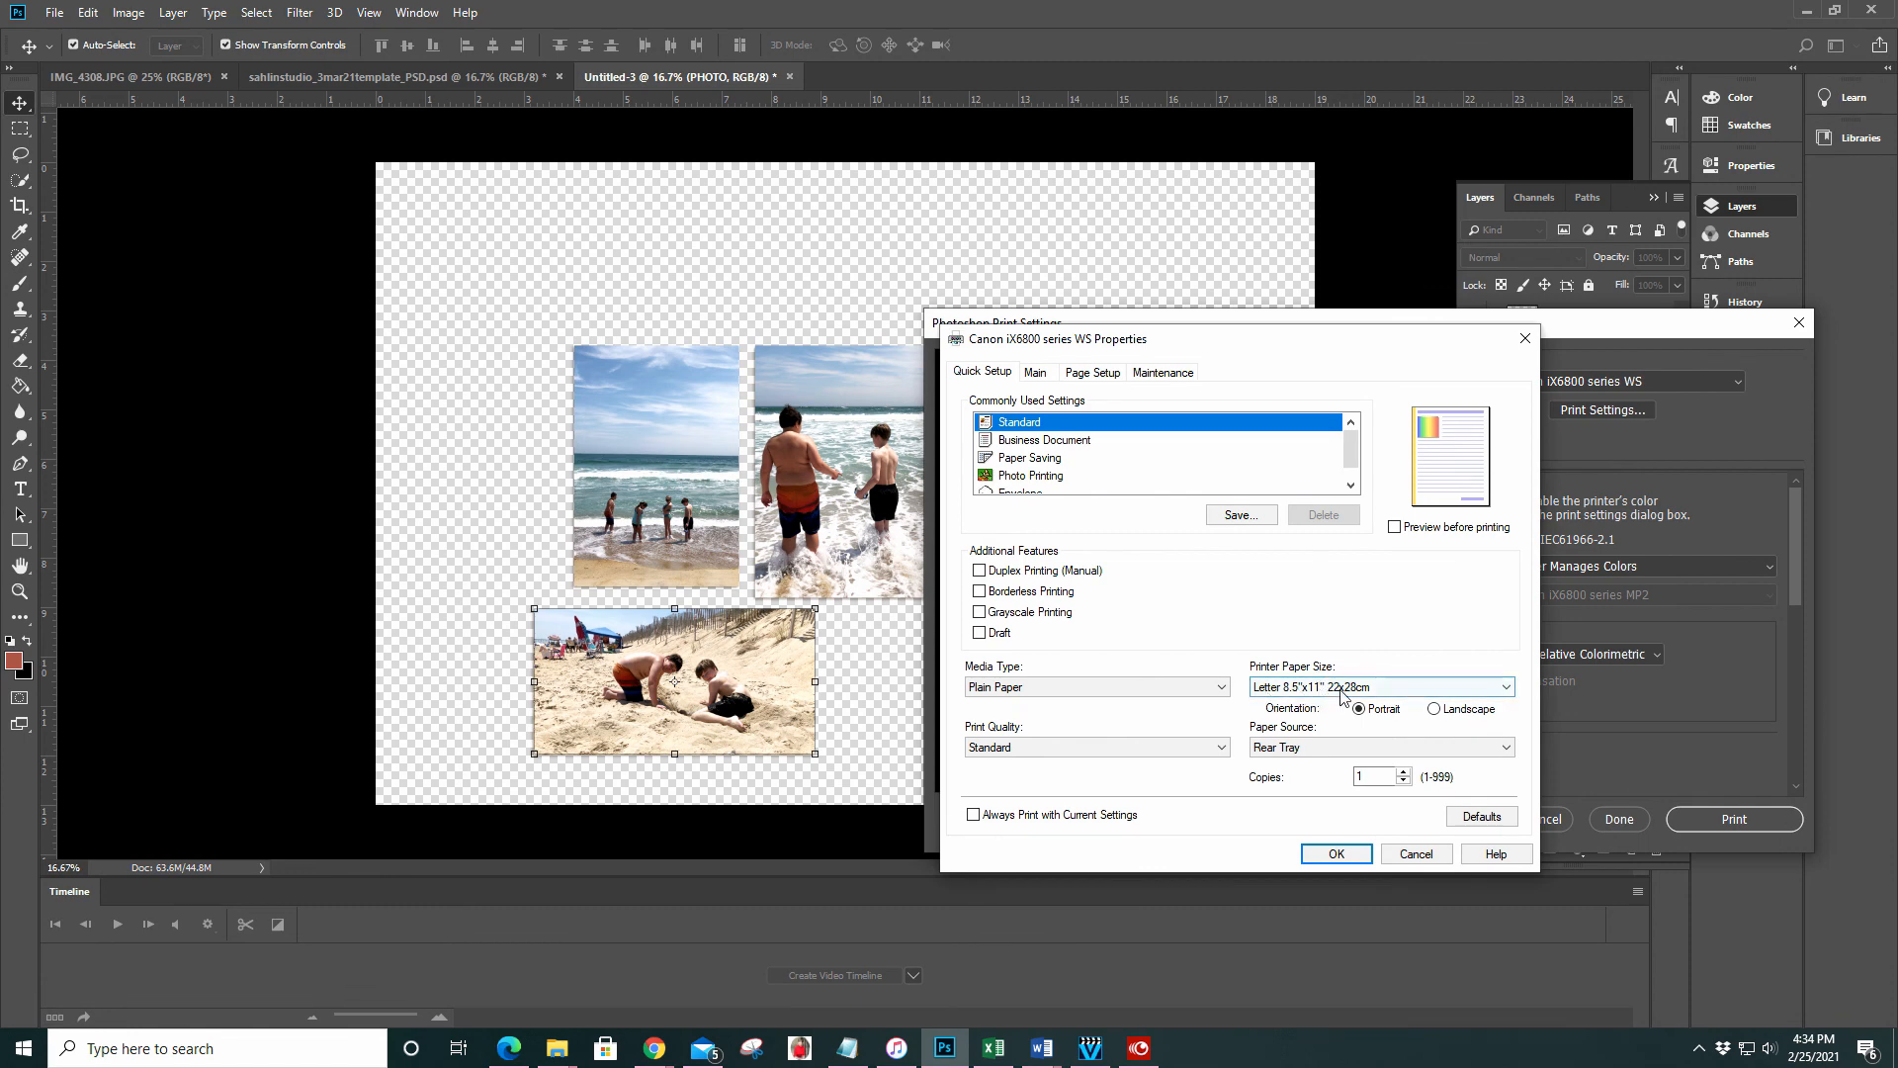
left_click(993, 692)
left_click(1013, 732)
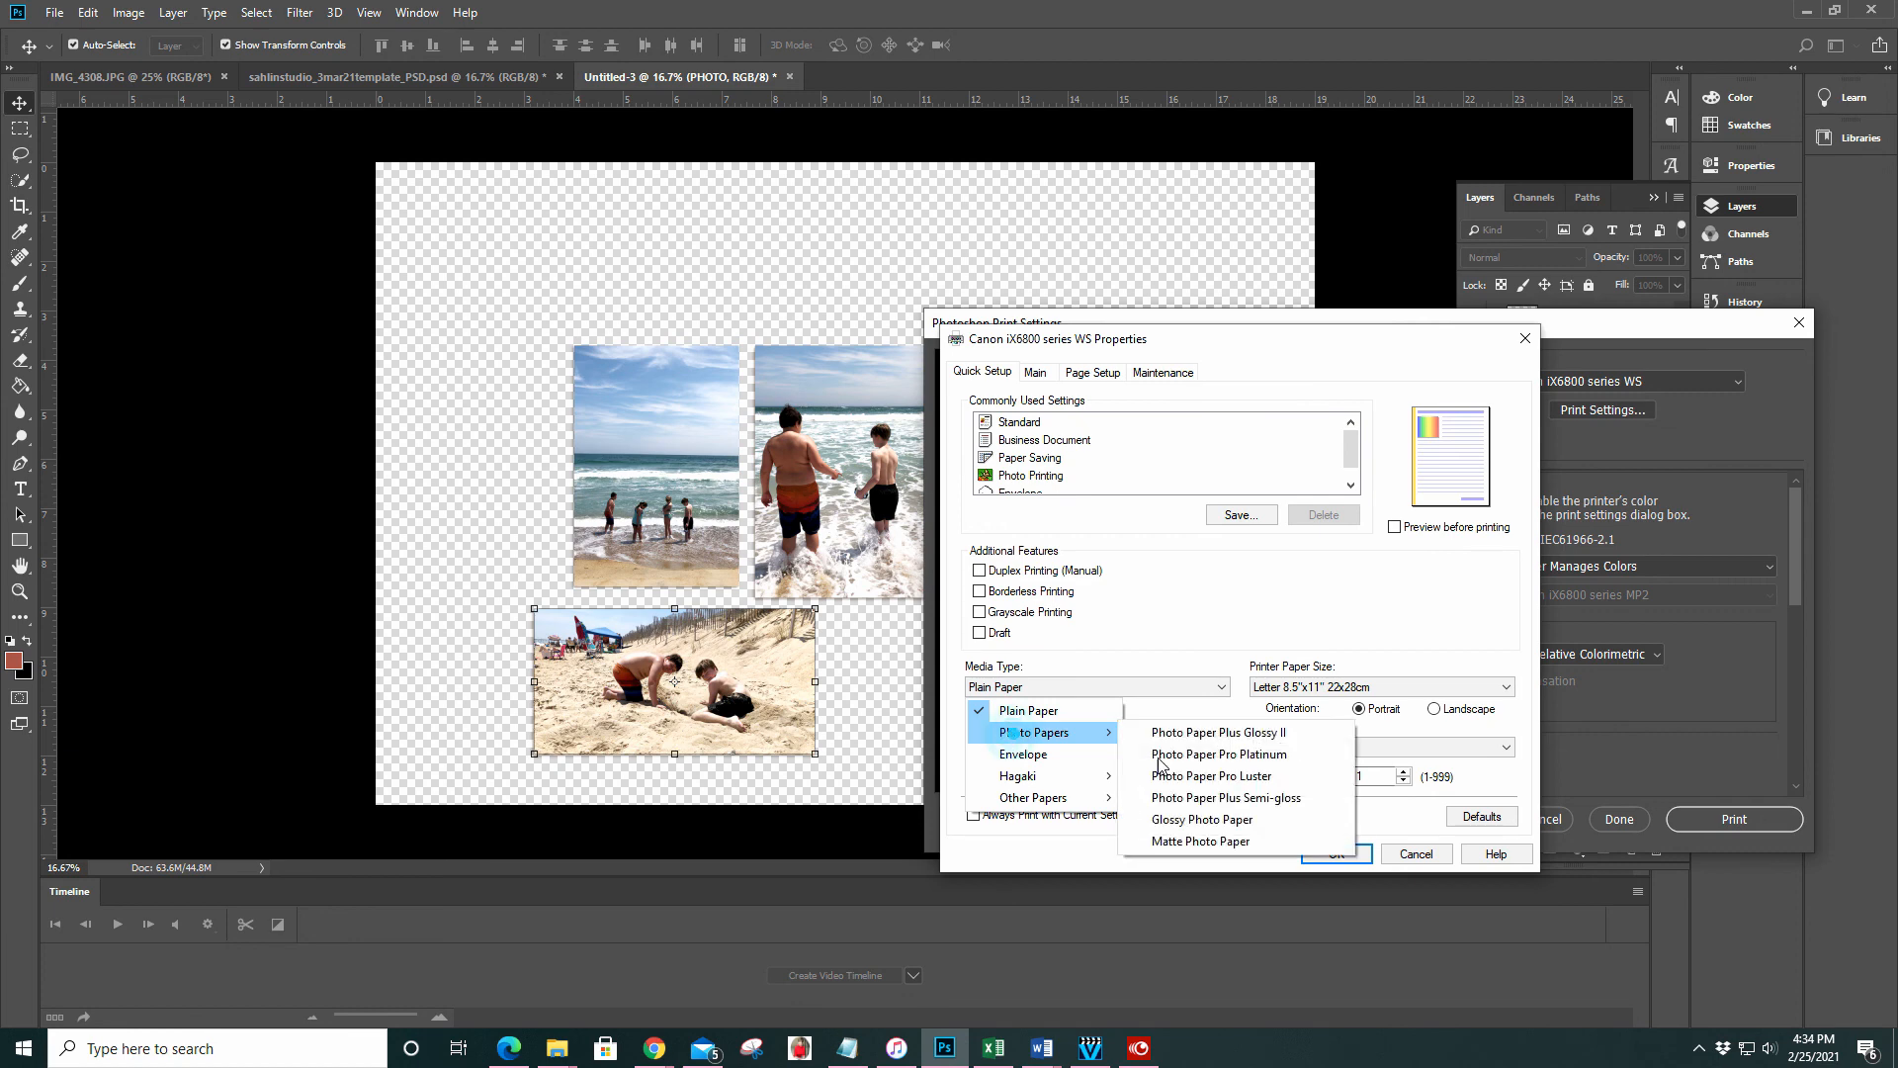
left_click(1176, 841)
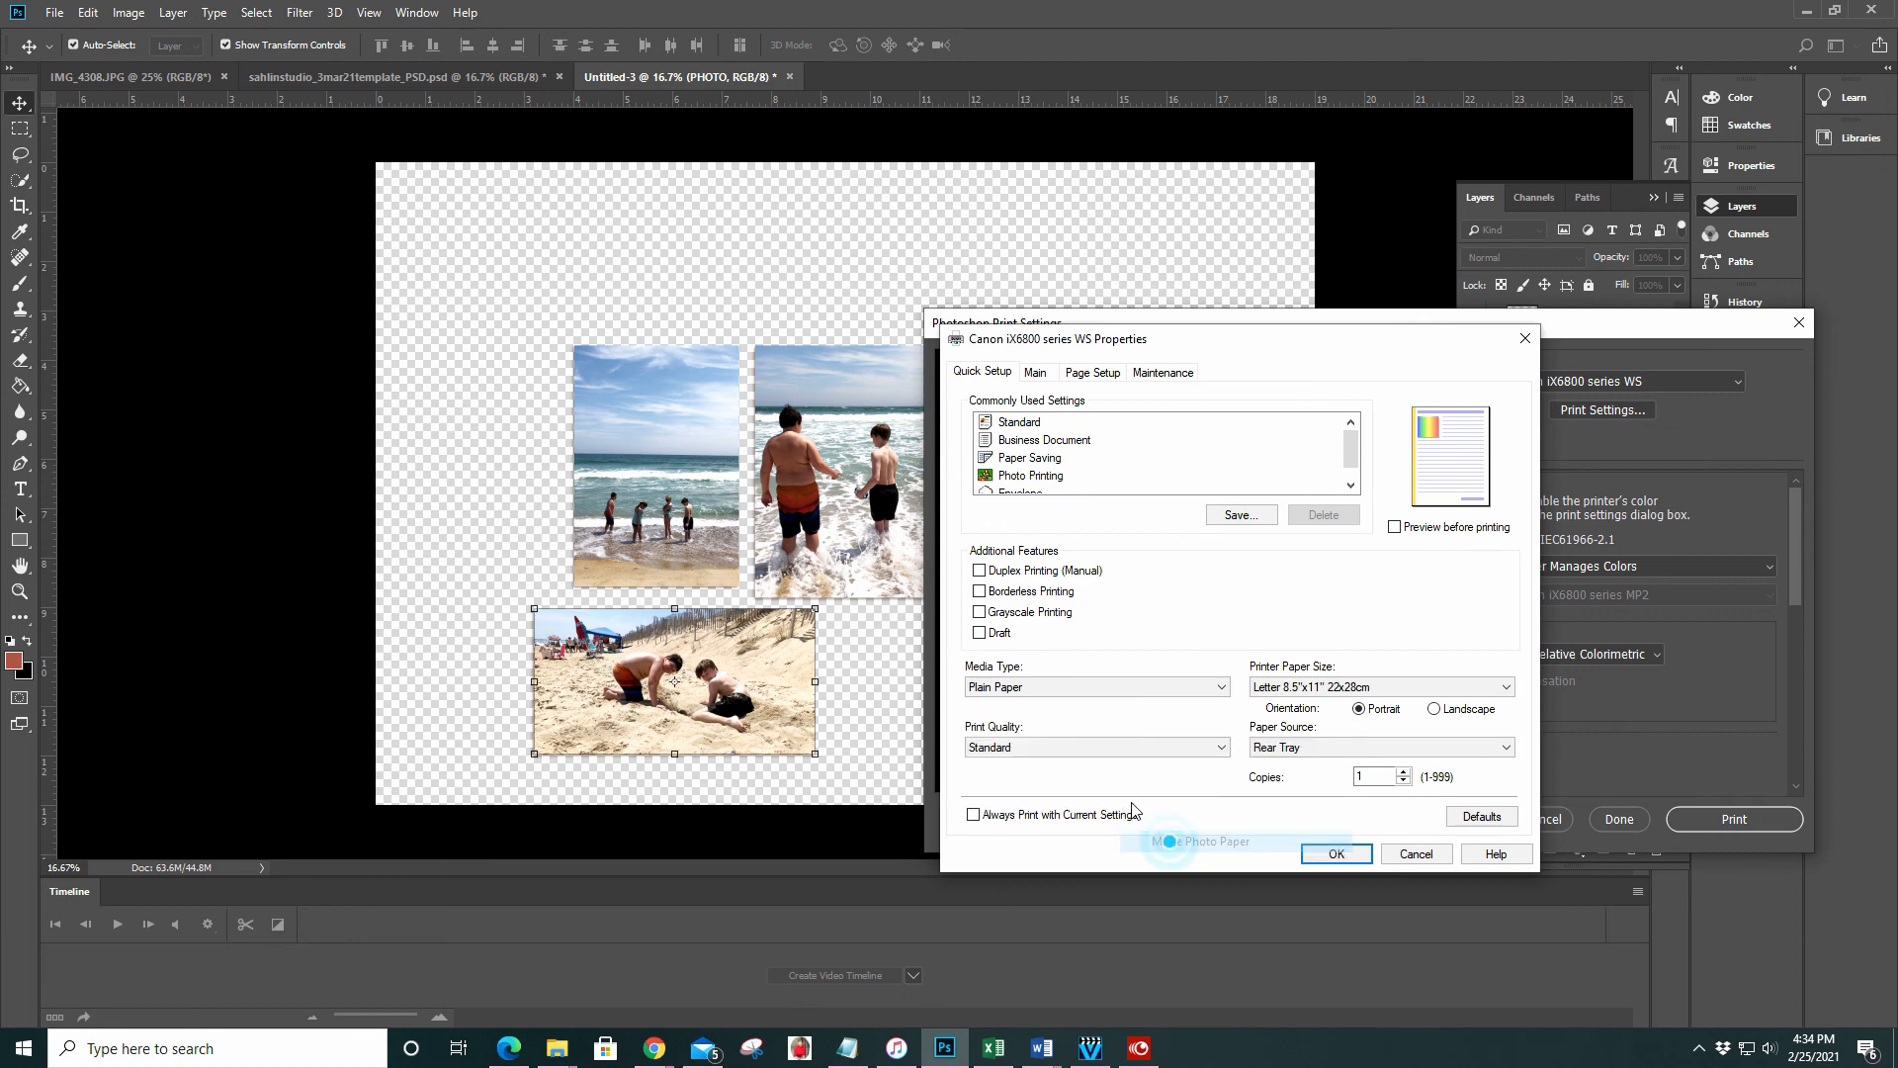
left_click(981, 594)
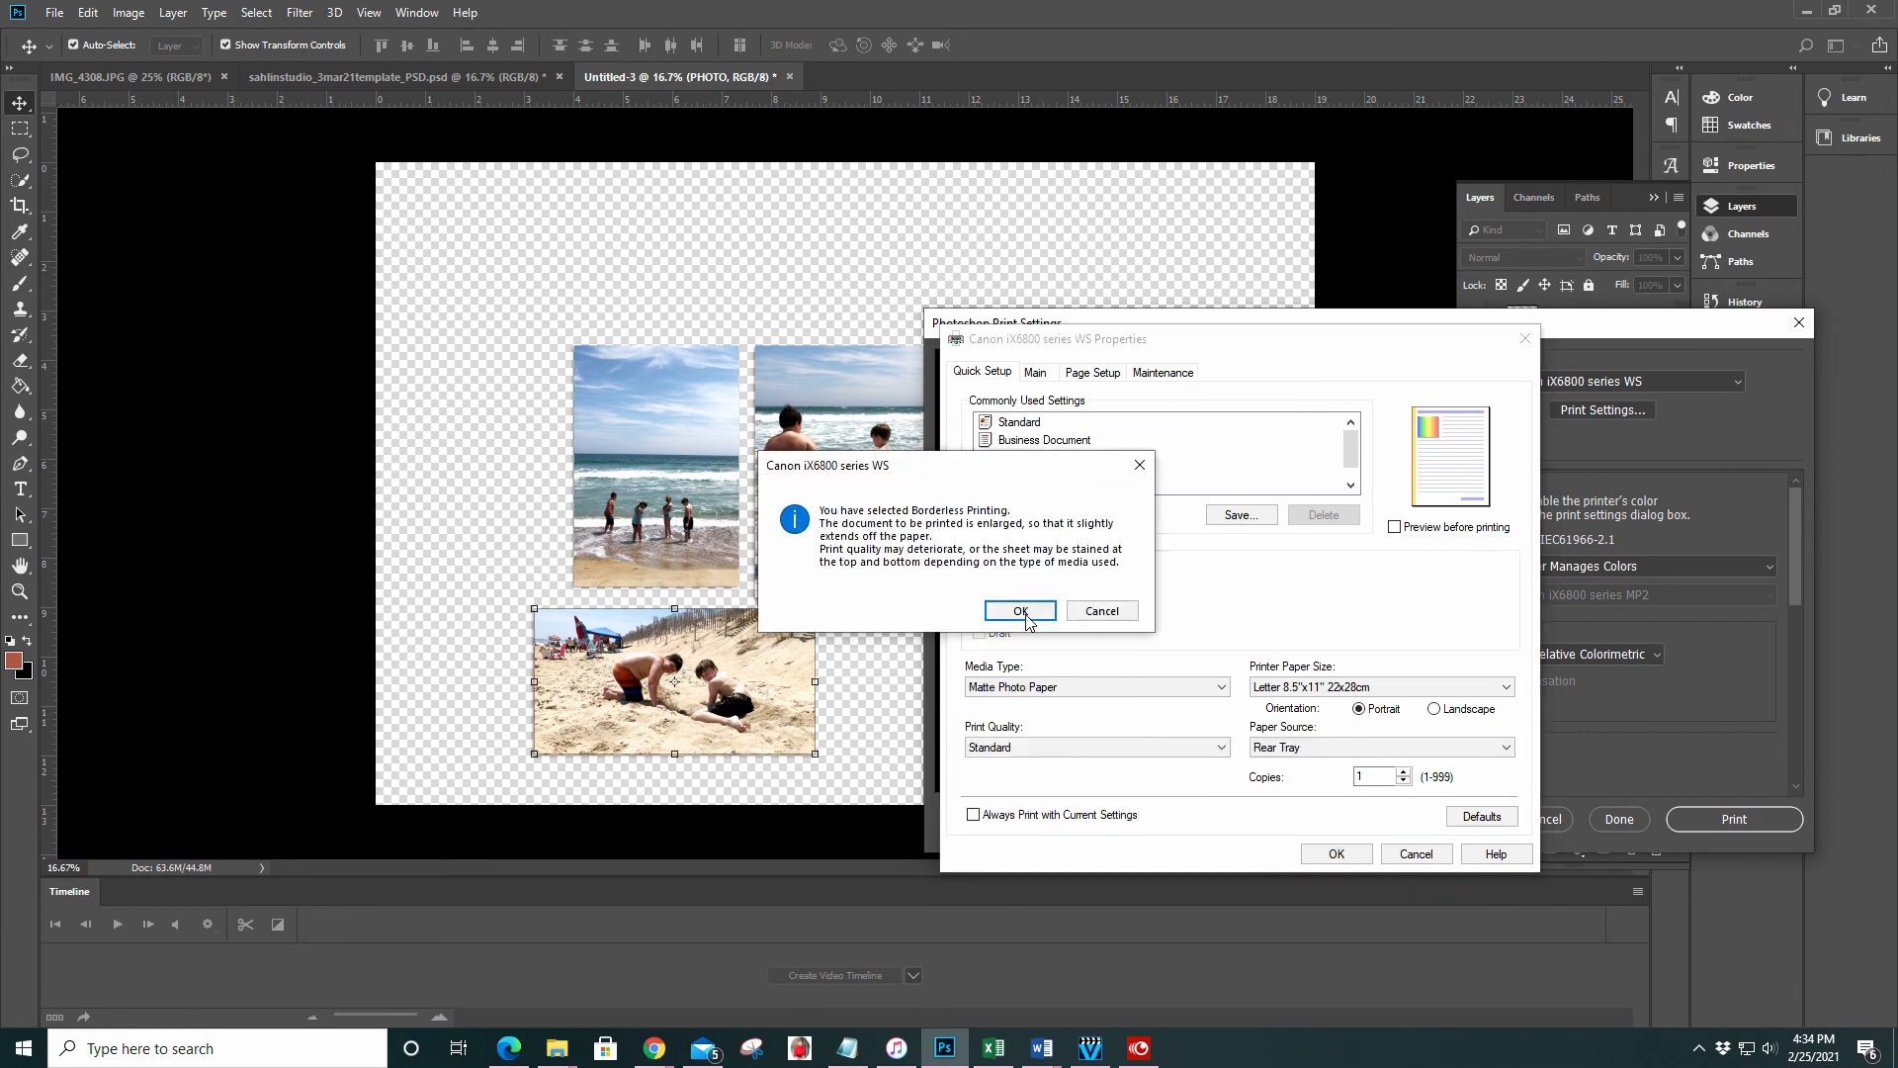
left_click(1009, 615)
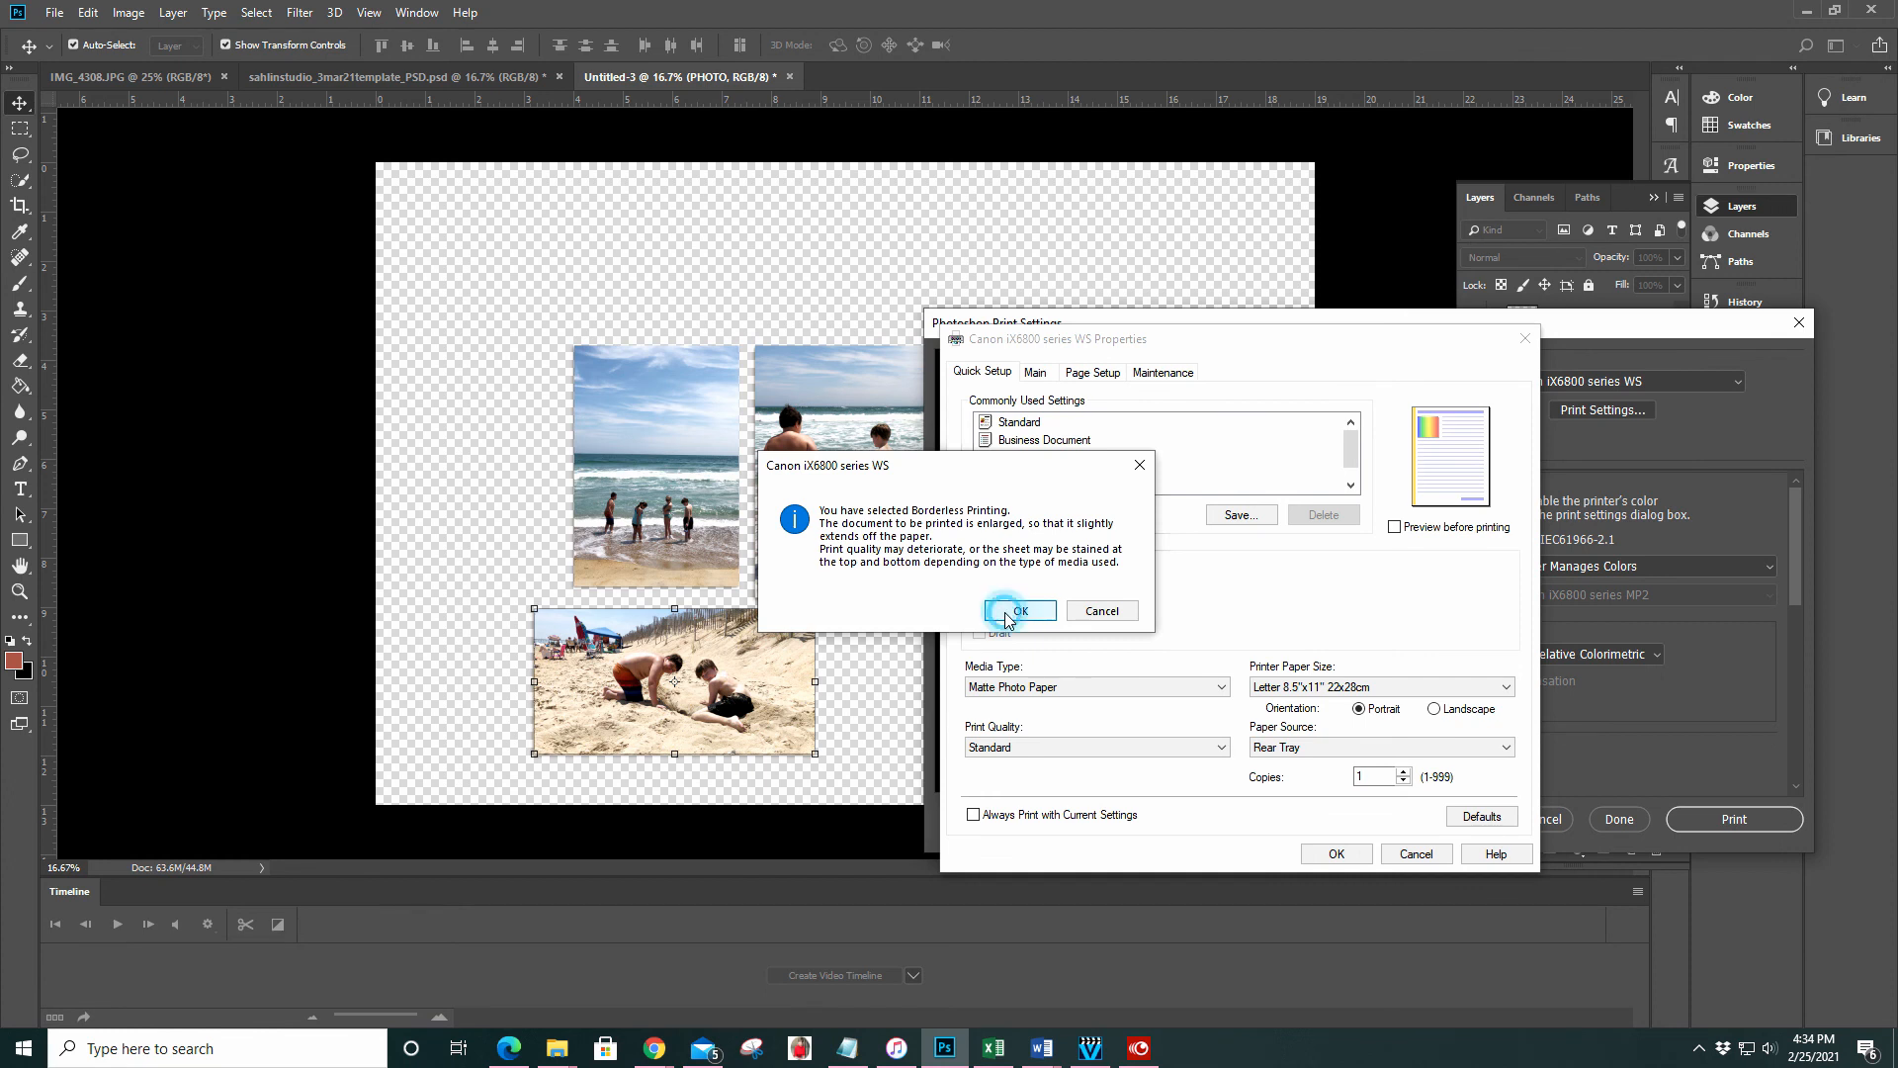
Enable the preview before printing and reduce the borderless amount of extension to its minimum
left_click(1035, 376)
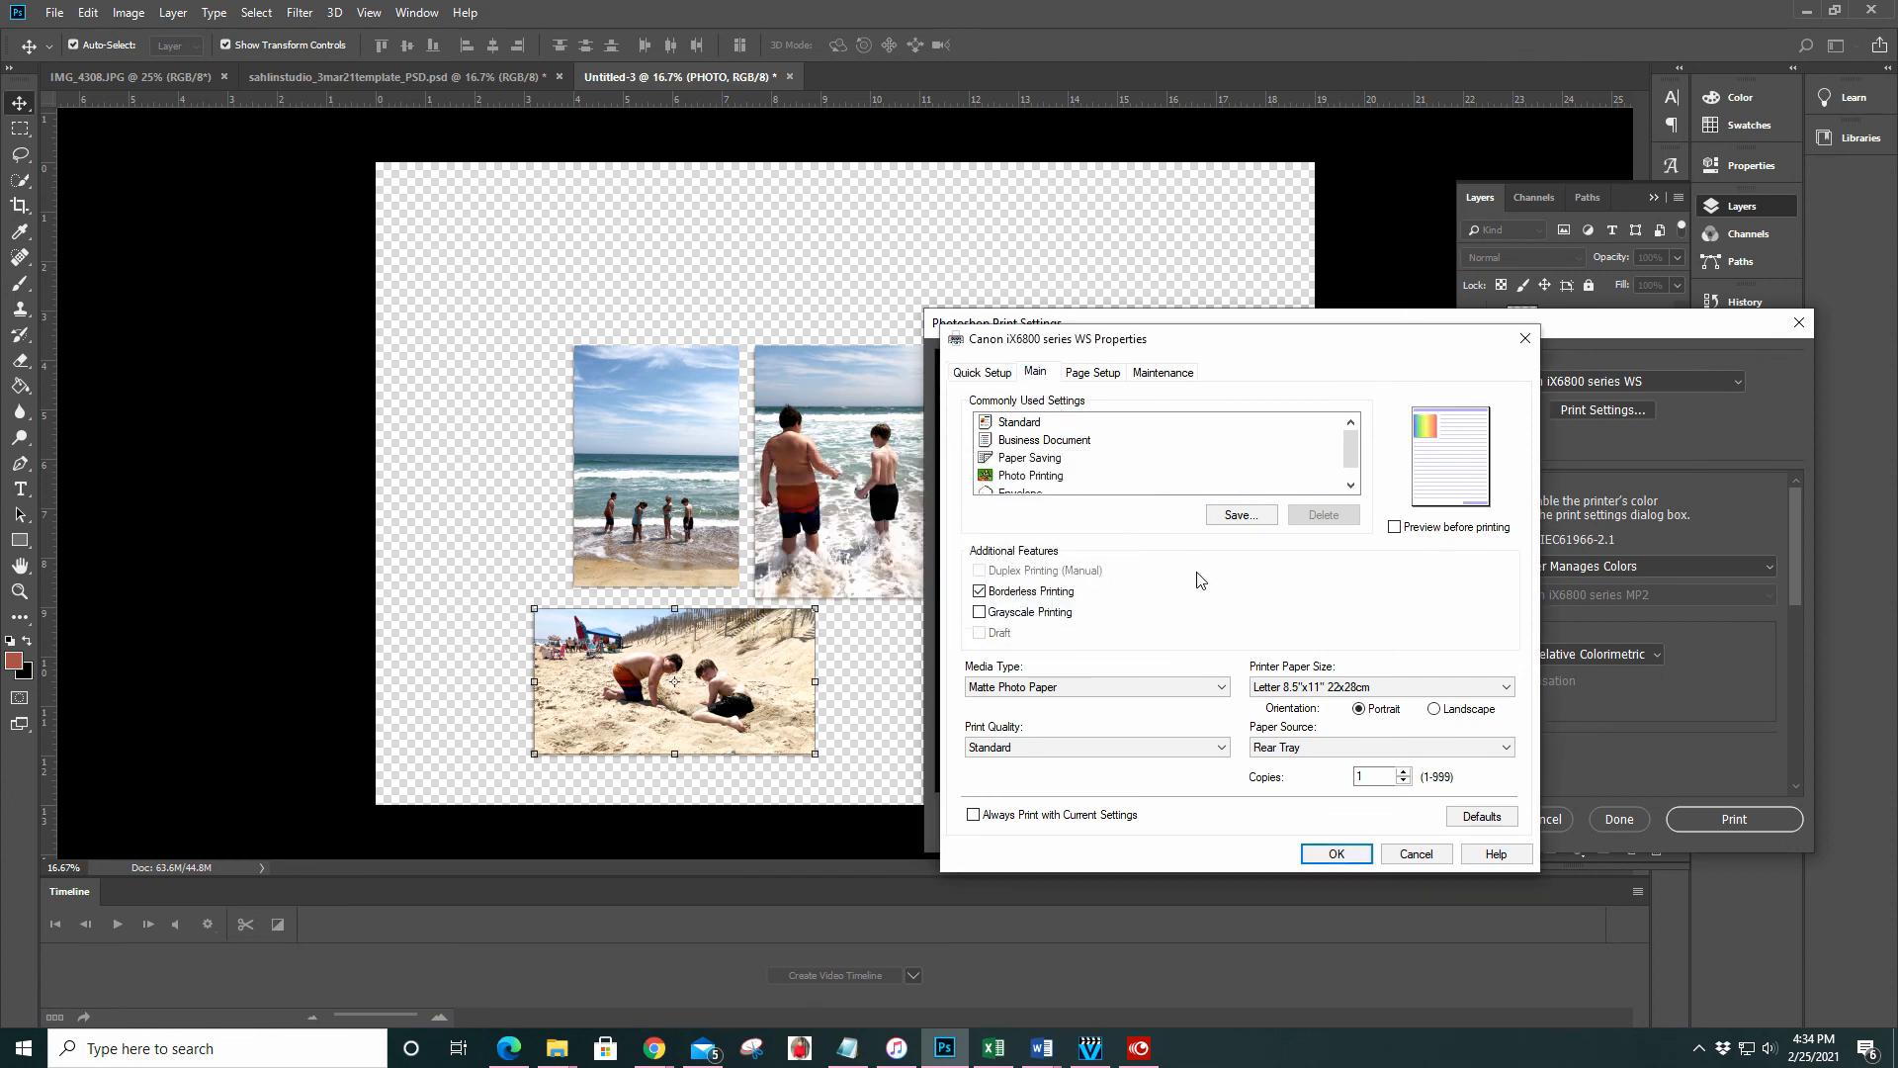
left_click(1156, 672)
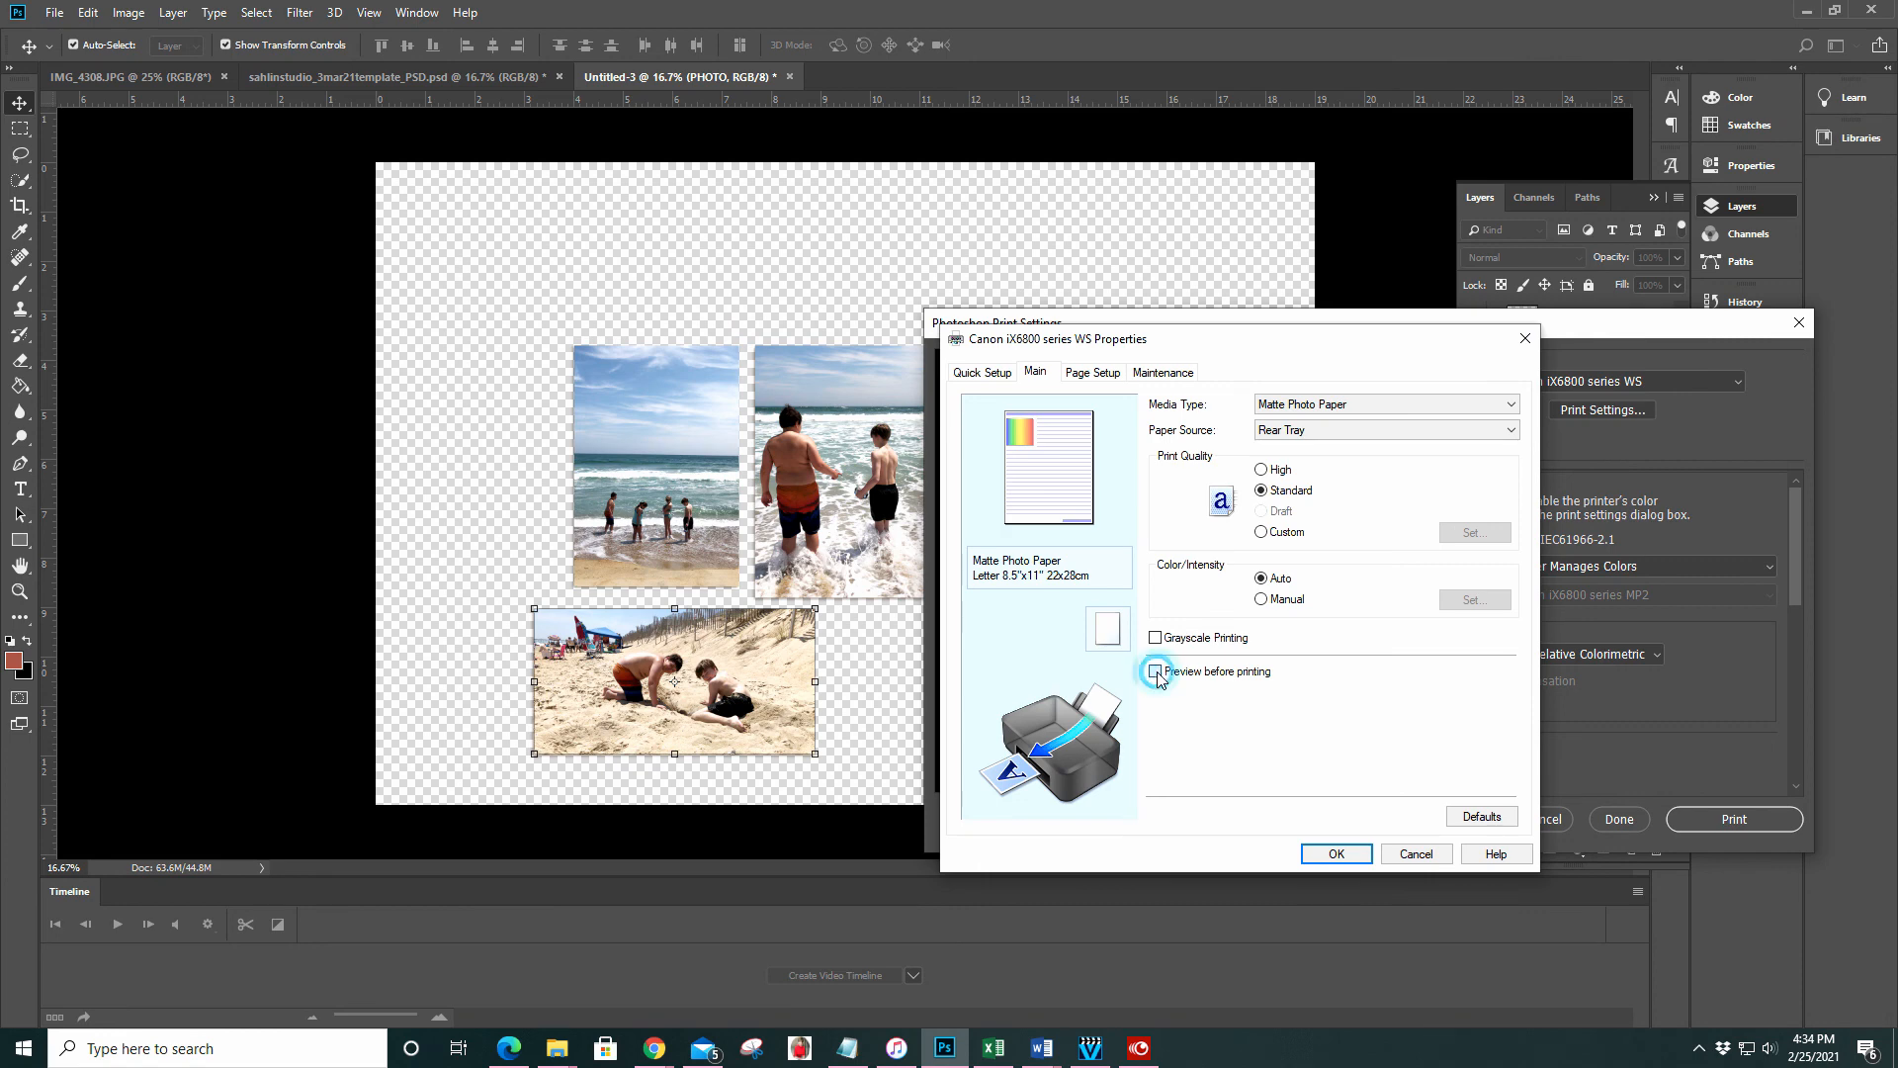
left_click(1091, 376)
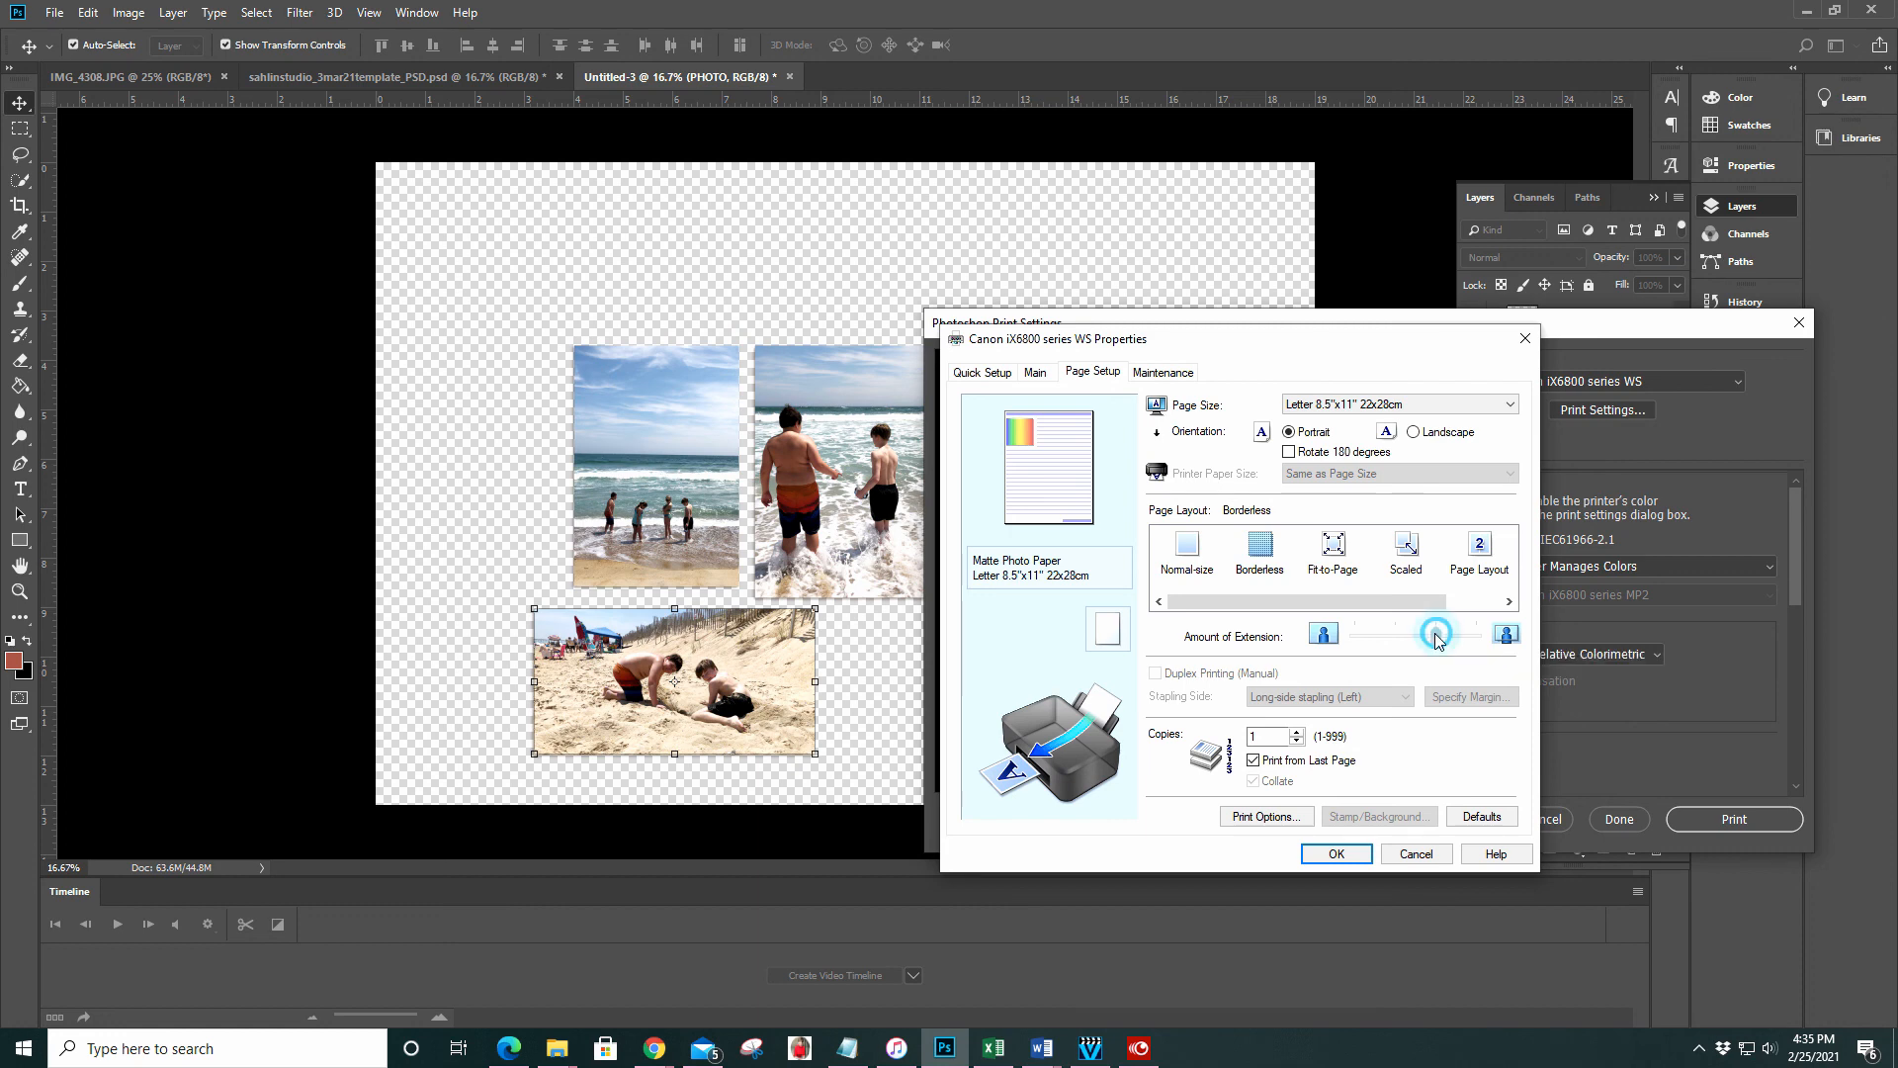
left_click_drag(1434, 636, 1338, 633)
Turn on borderless printing again for the Matte Photo Paper setup and accept the enlargement notice
left_click(970, 378)
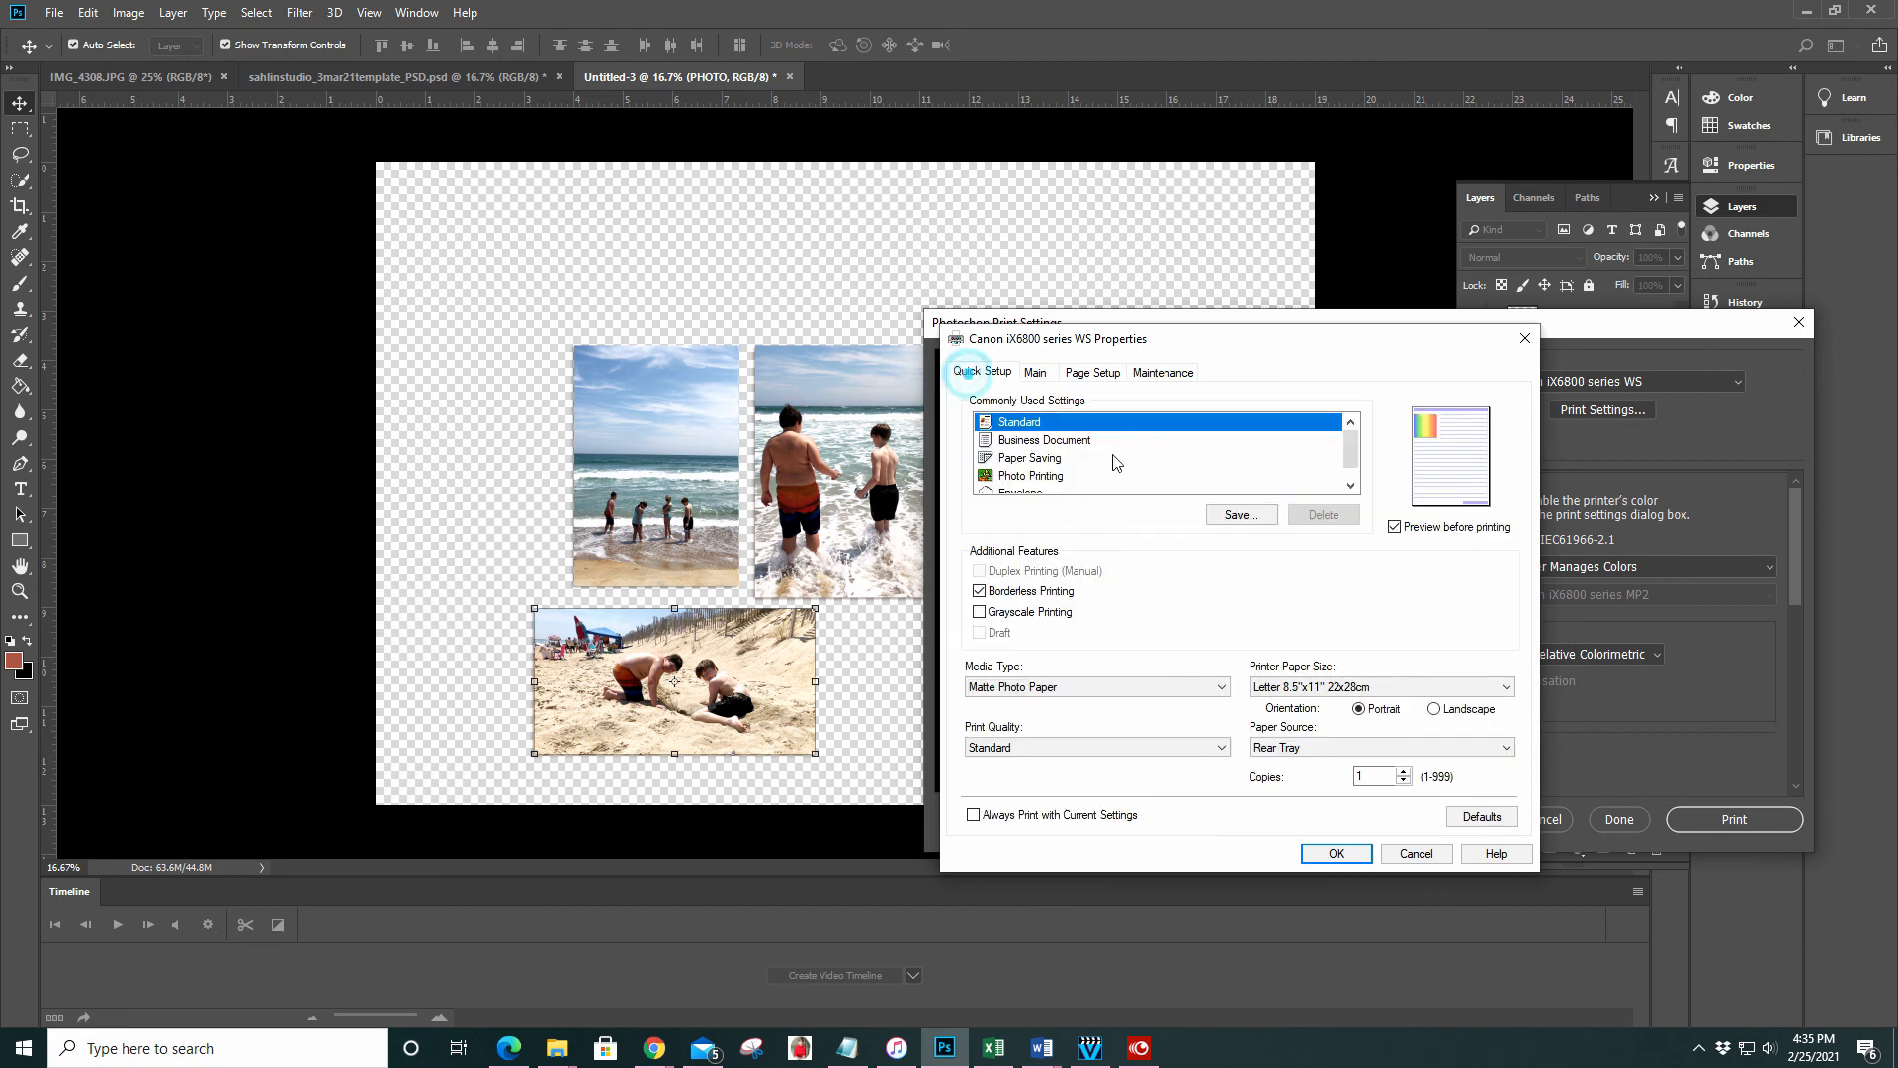
left_click(979, 593)
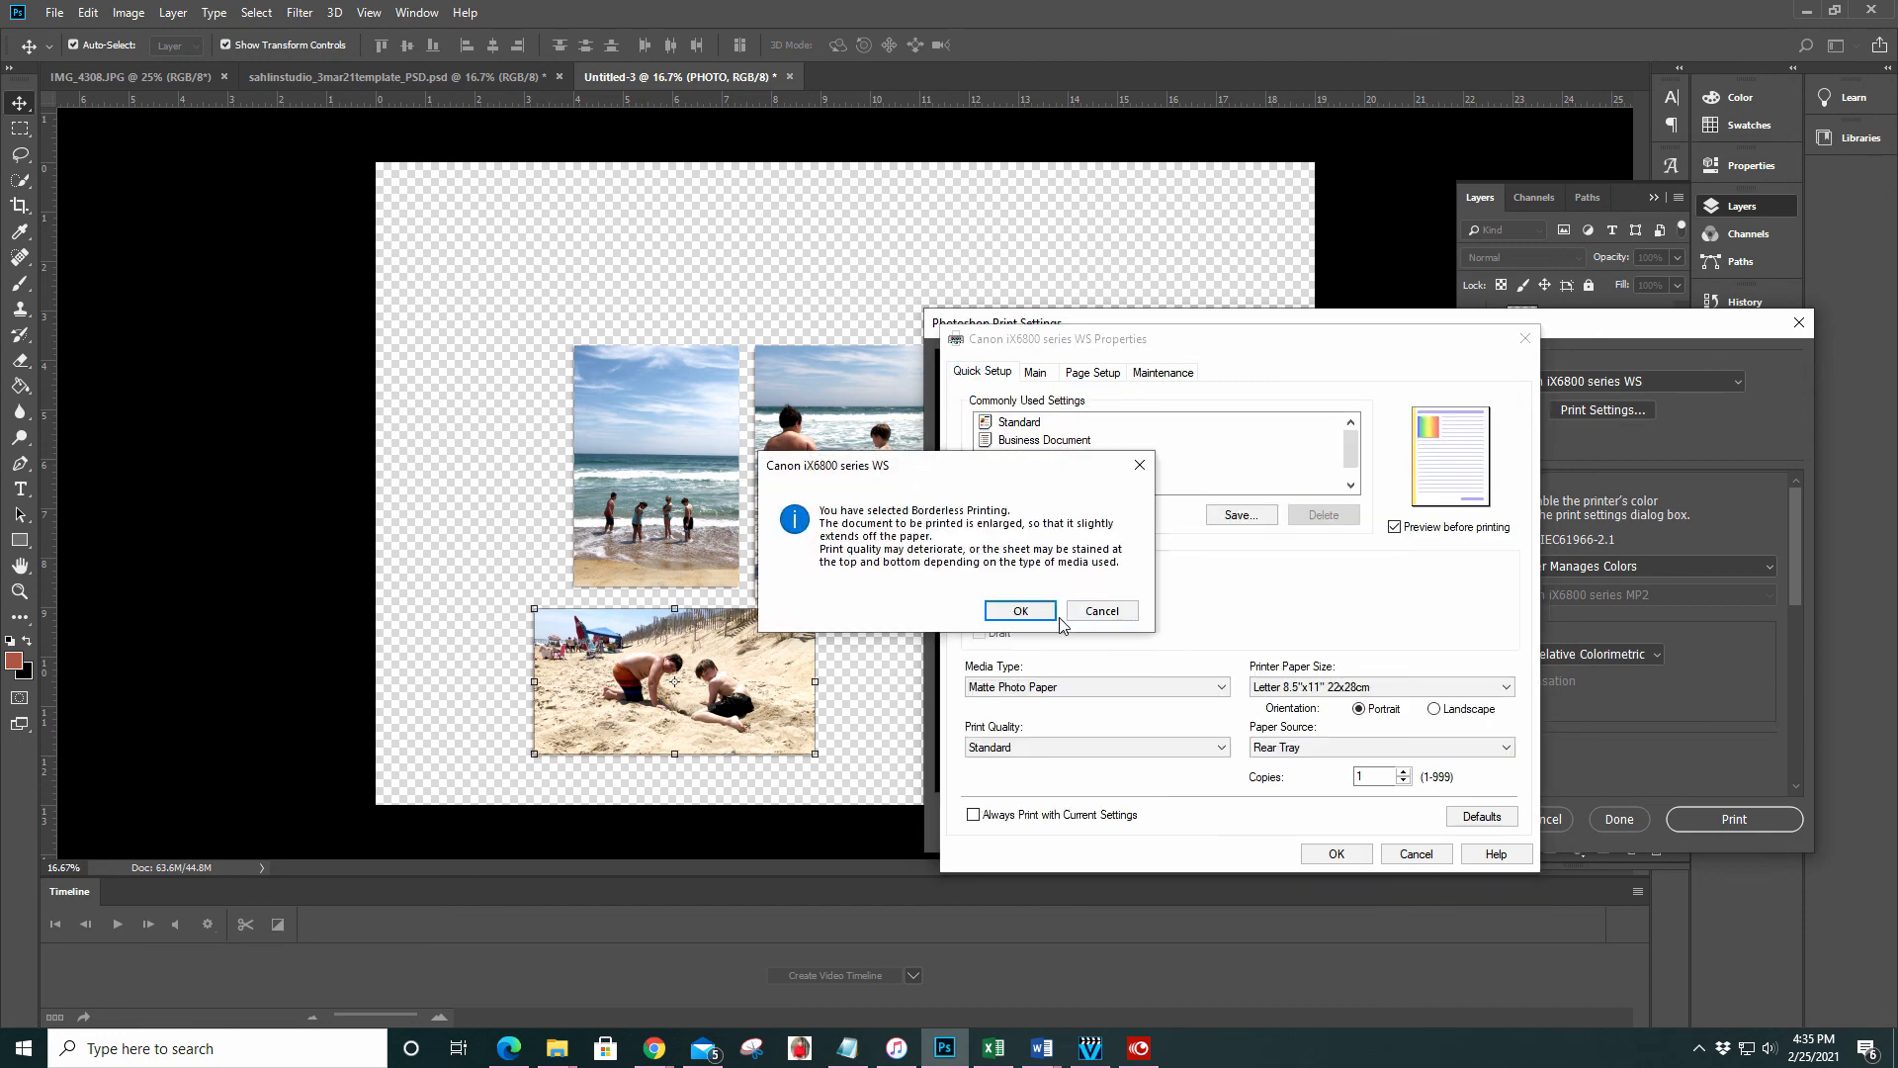
left_click(1024, 613)
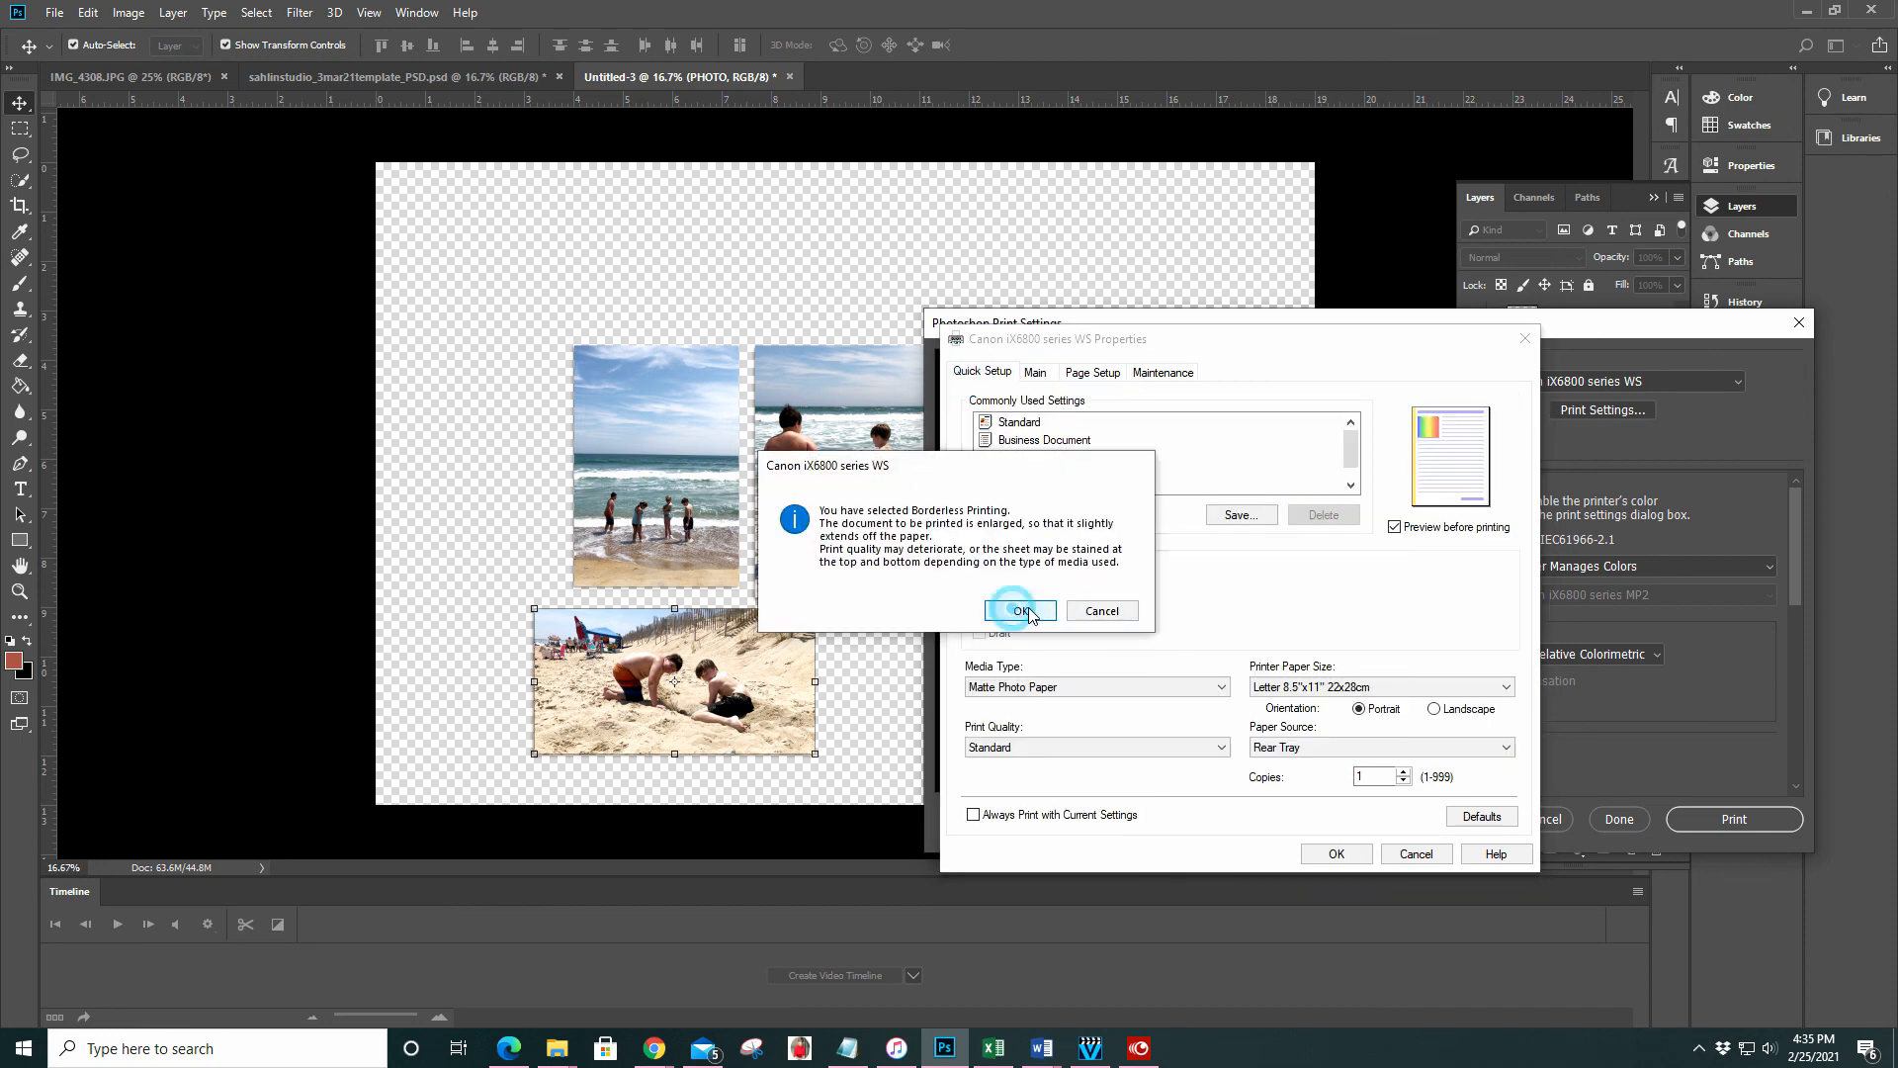
Review the printer's main and page setup options with the extension at its minimum, and apply the printer properties
left_click(1036, 375)
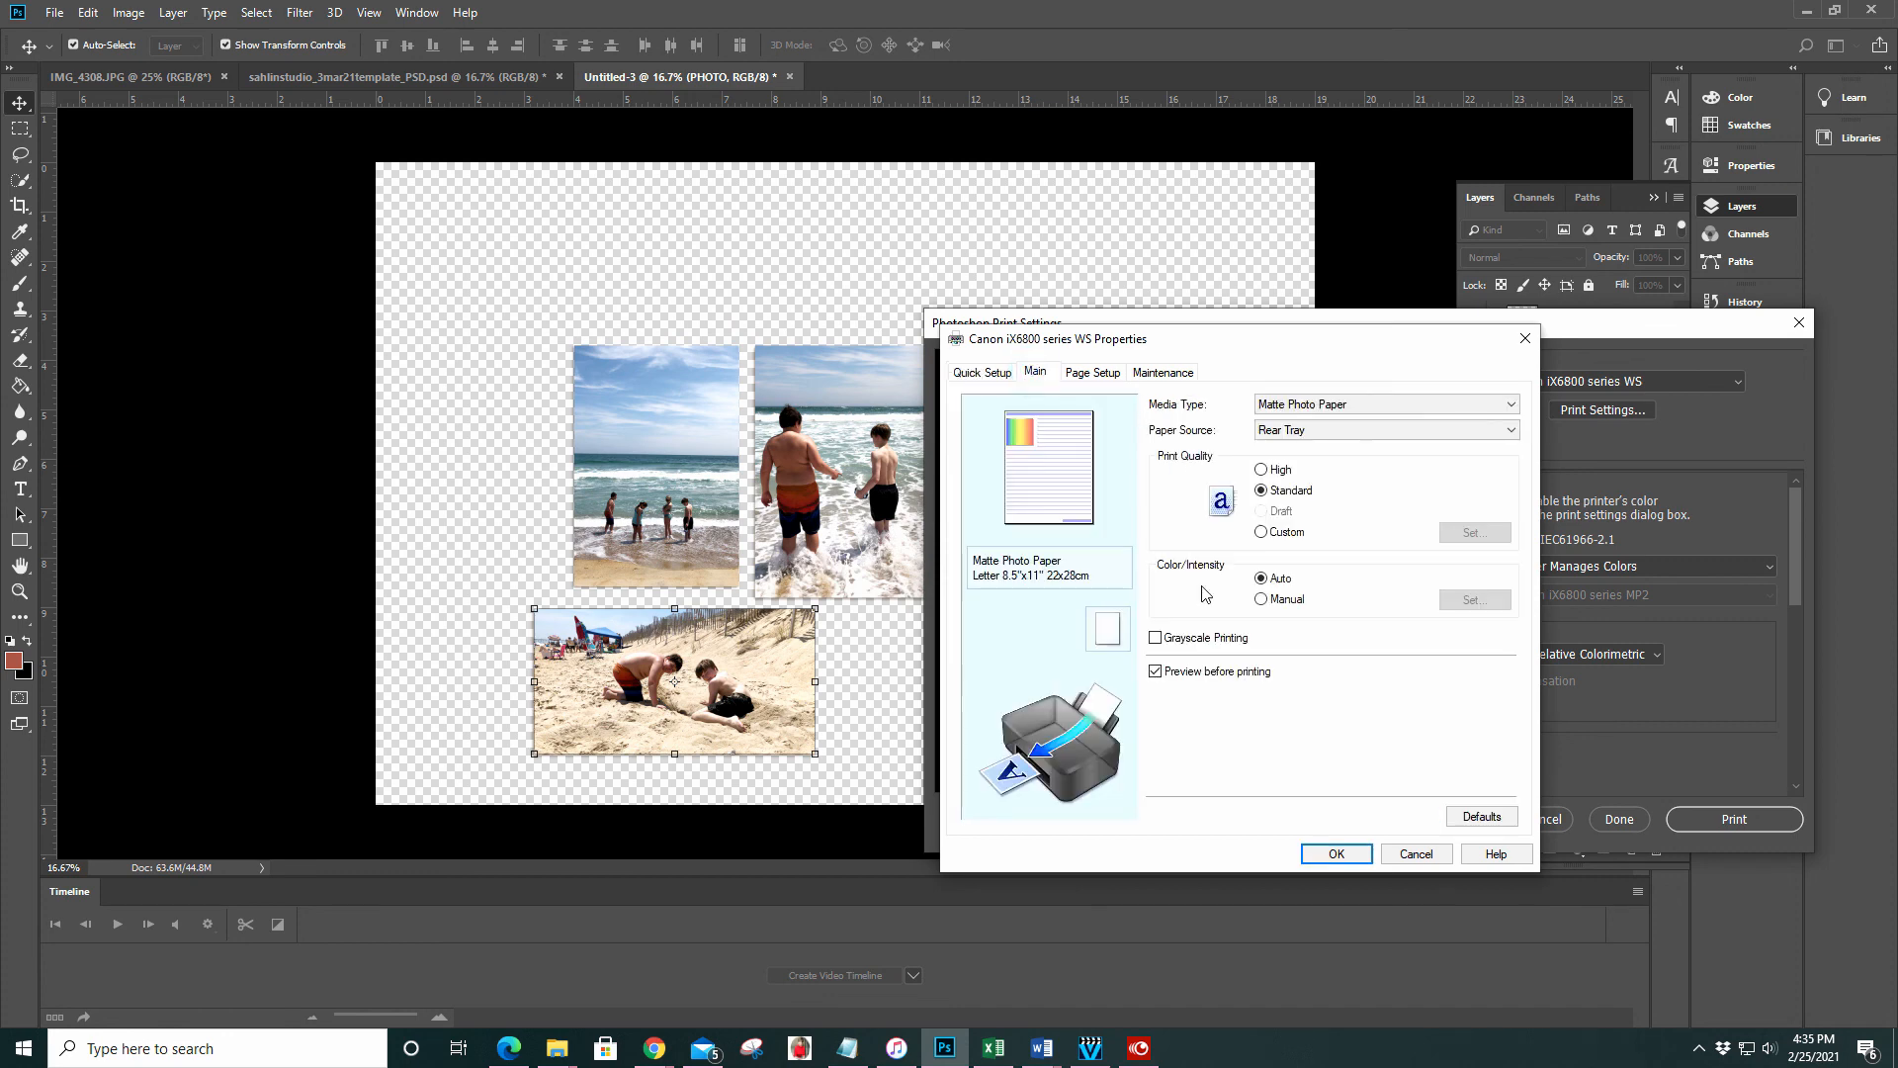
left_click(1095, 377)
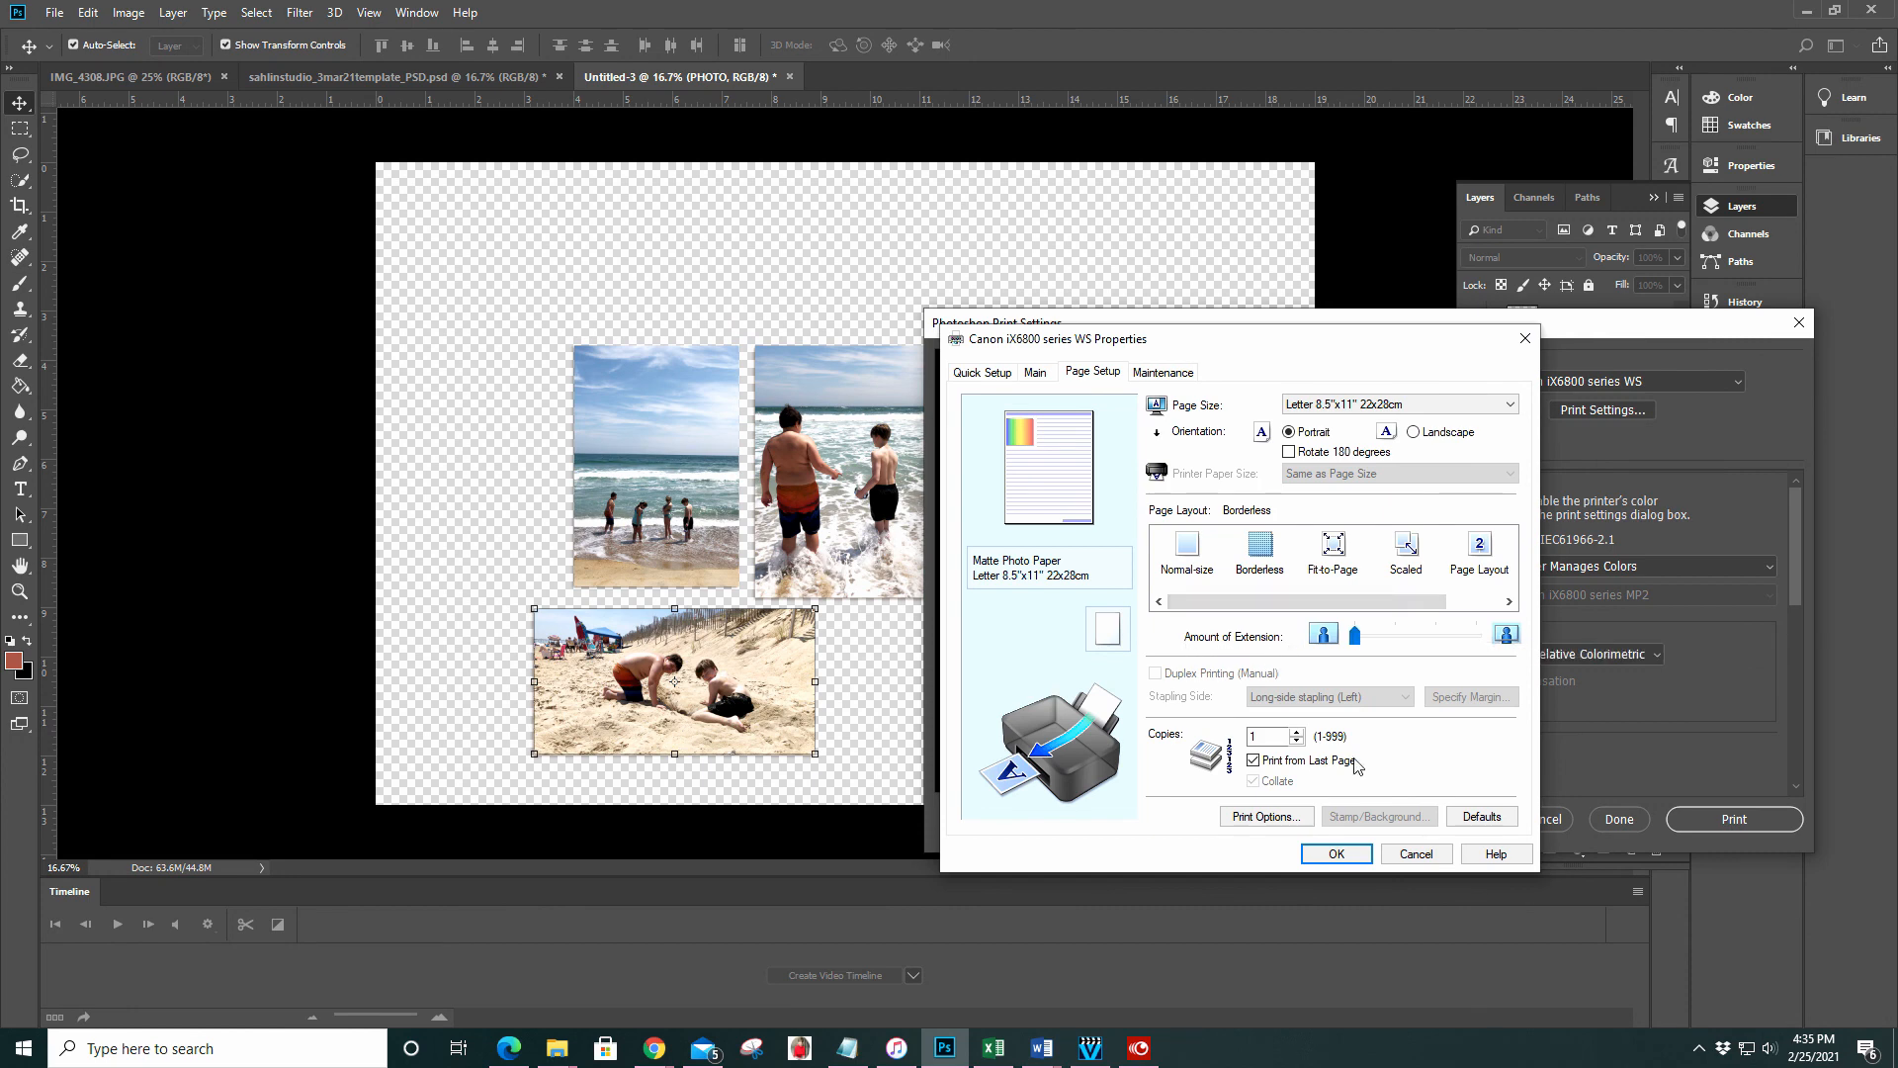
left_click(1356, 862)
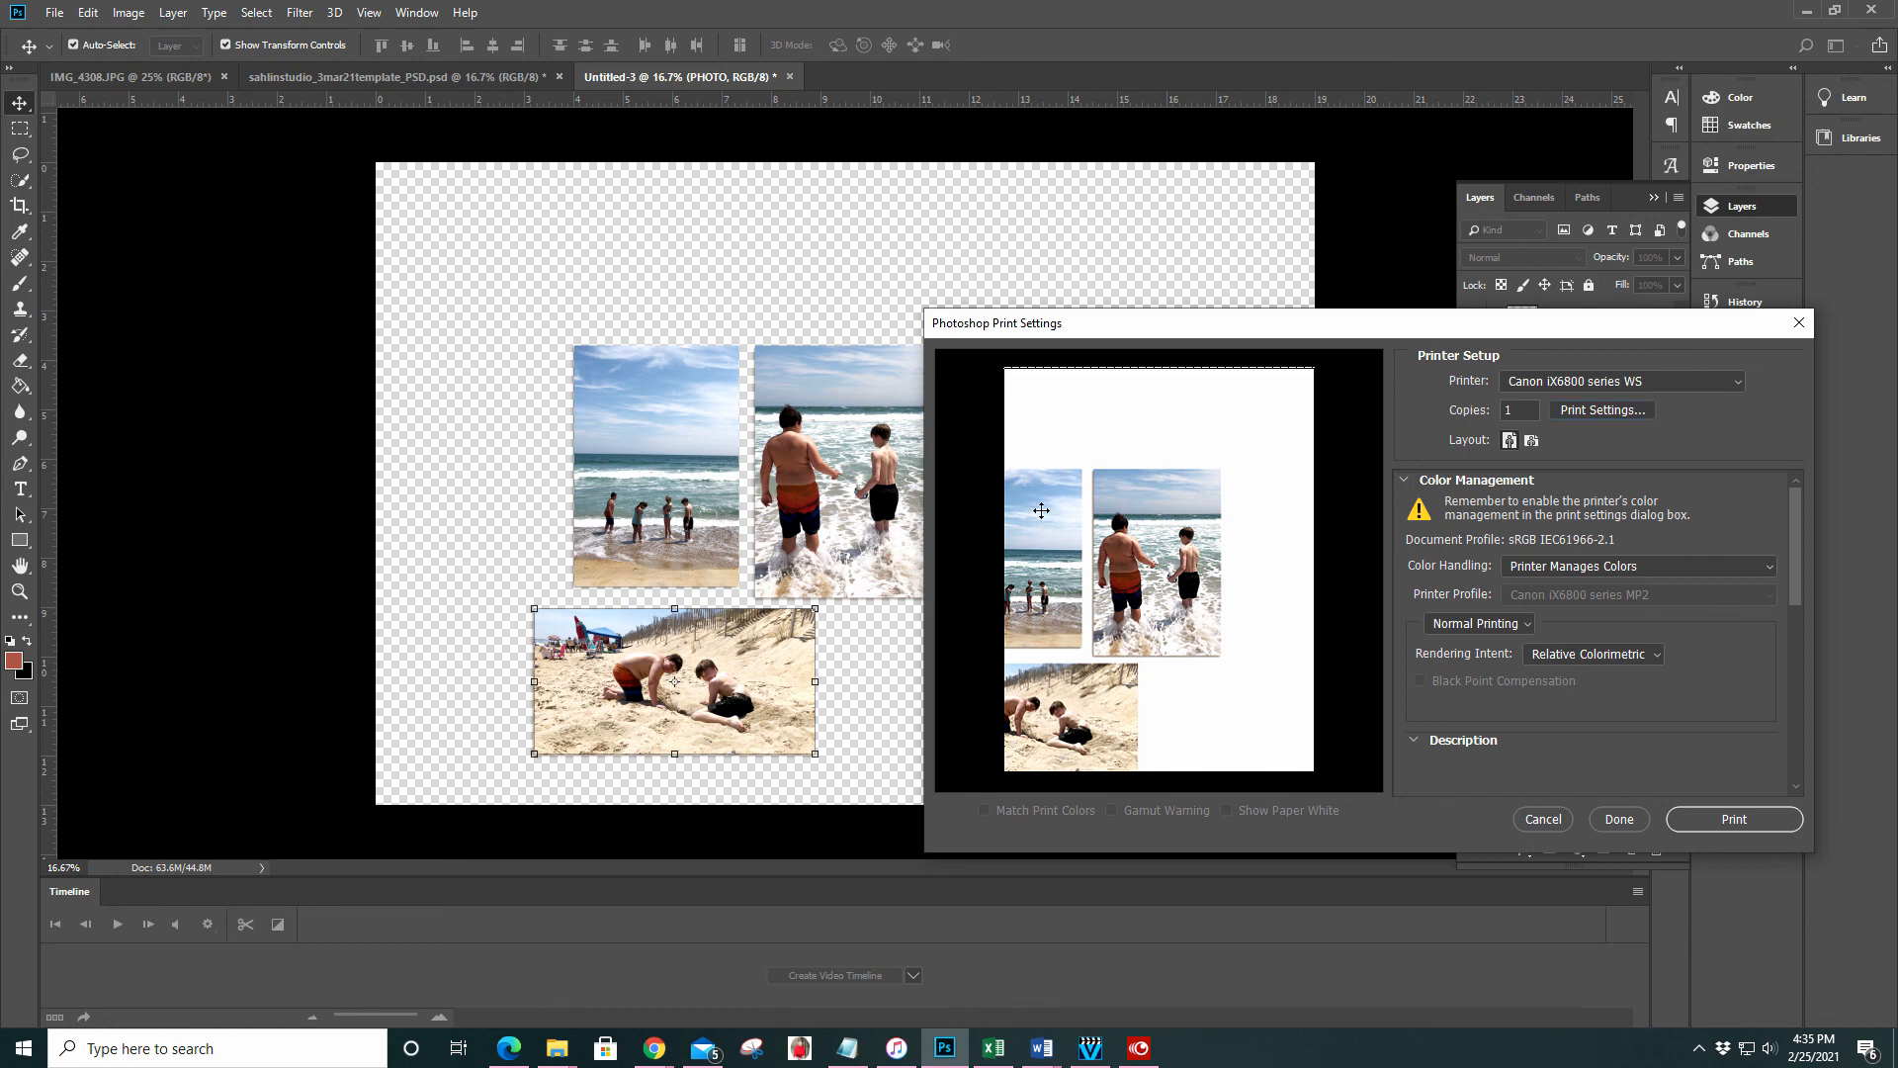
Reposition the image in the print preview so all three photos fit near the page's upper edge, and close the print settings without printing
left_click_drag(1050, 574, 1133, 523)
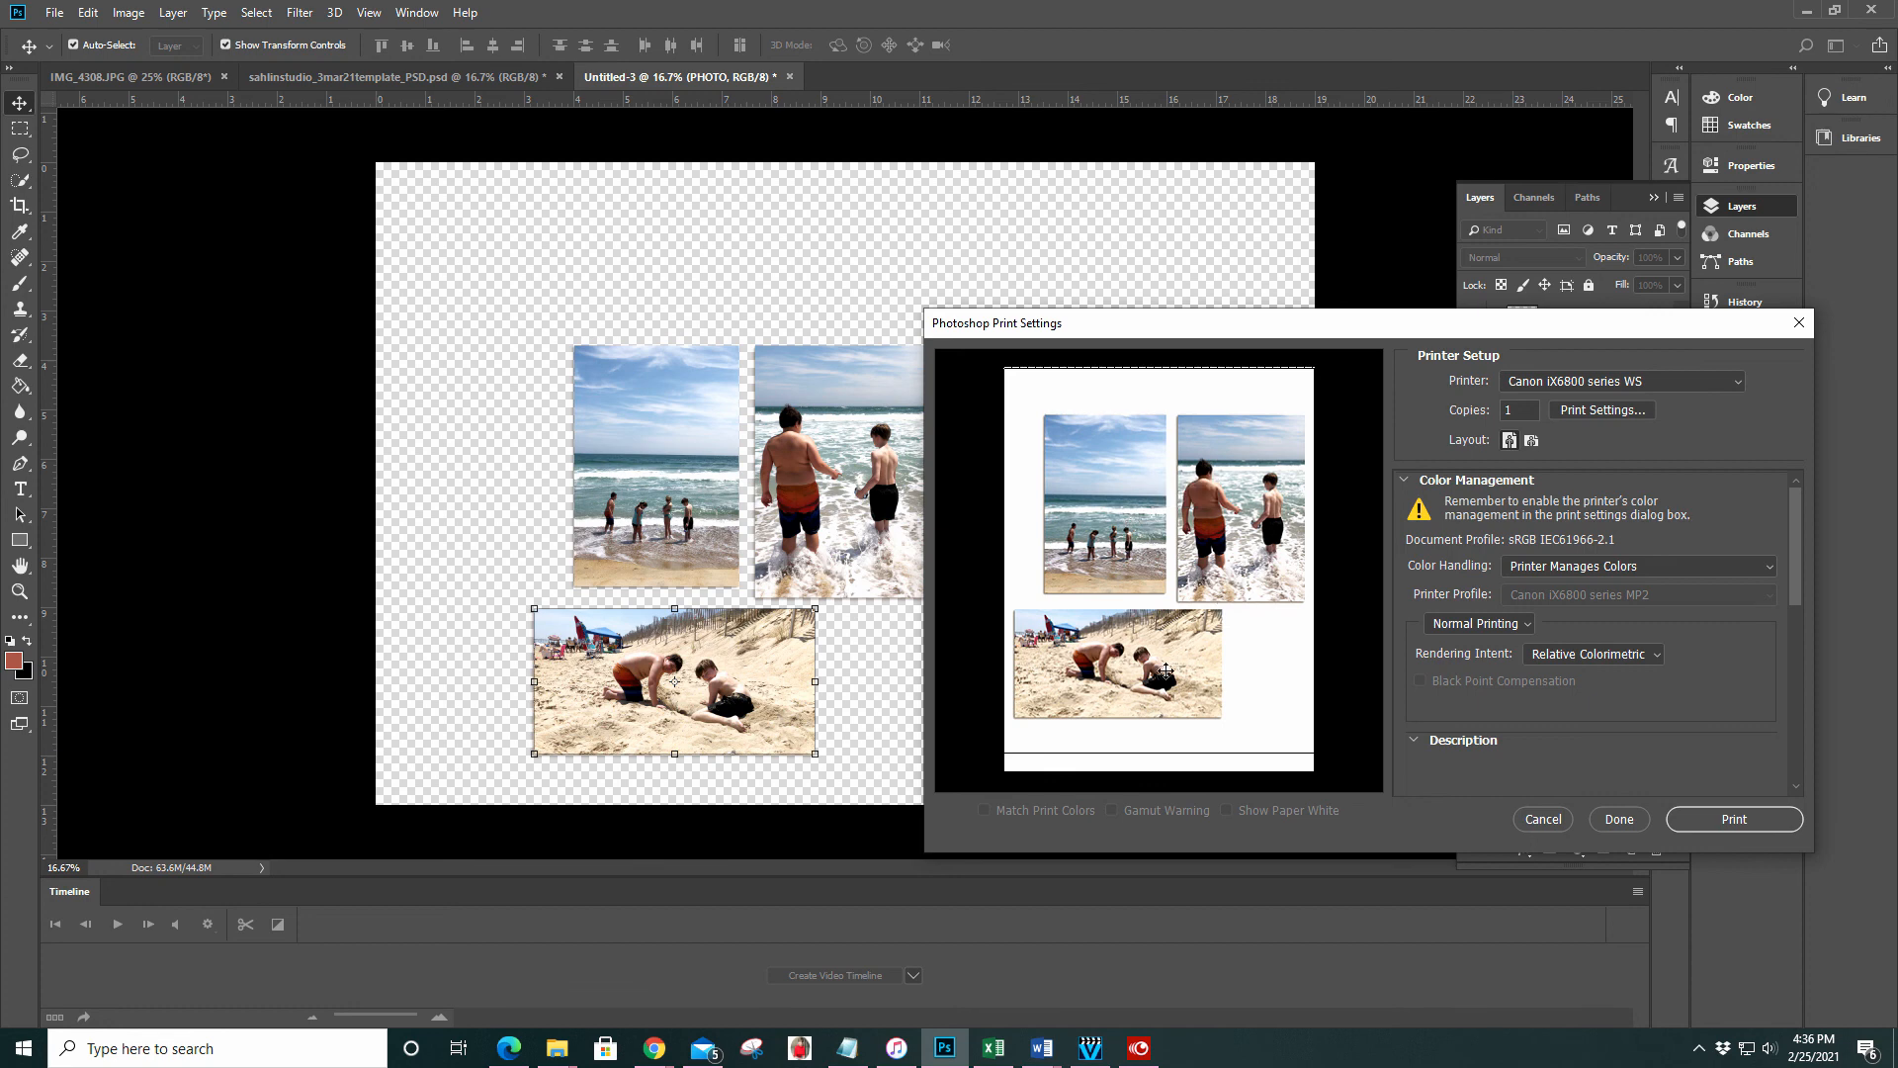
left_click_drag(1166, 671, 1163, 631)
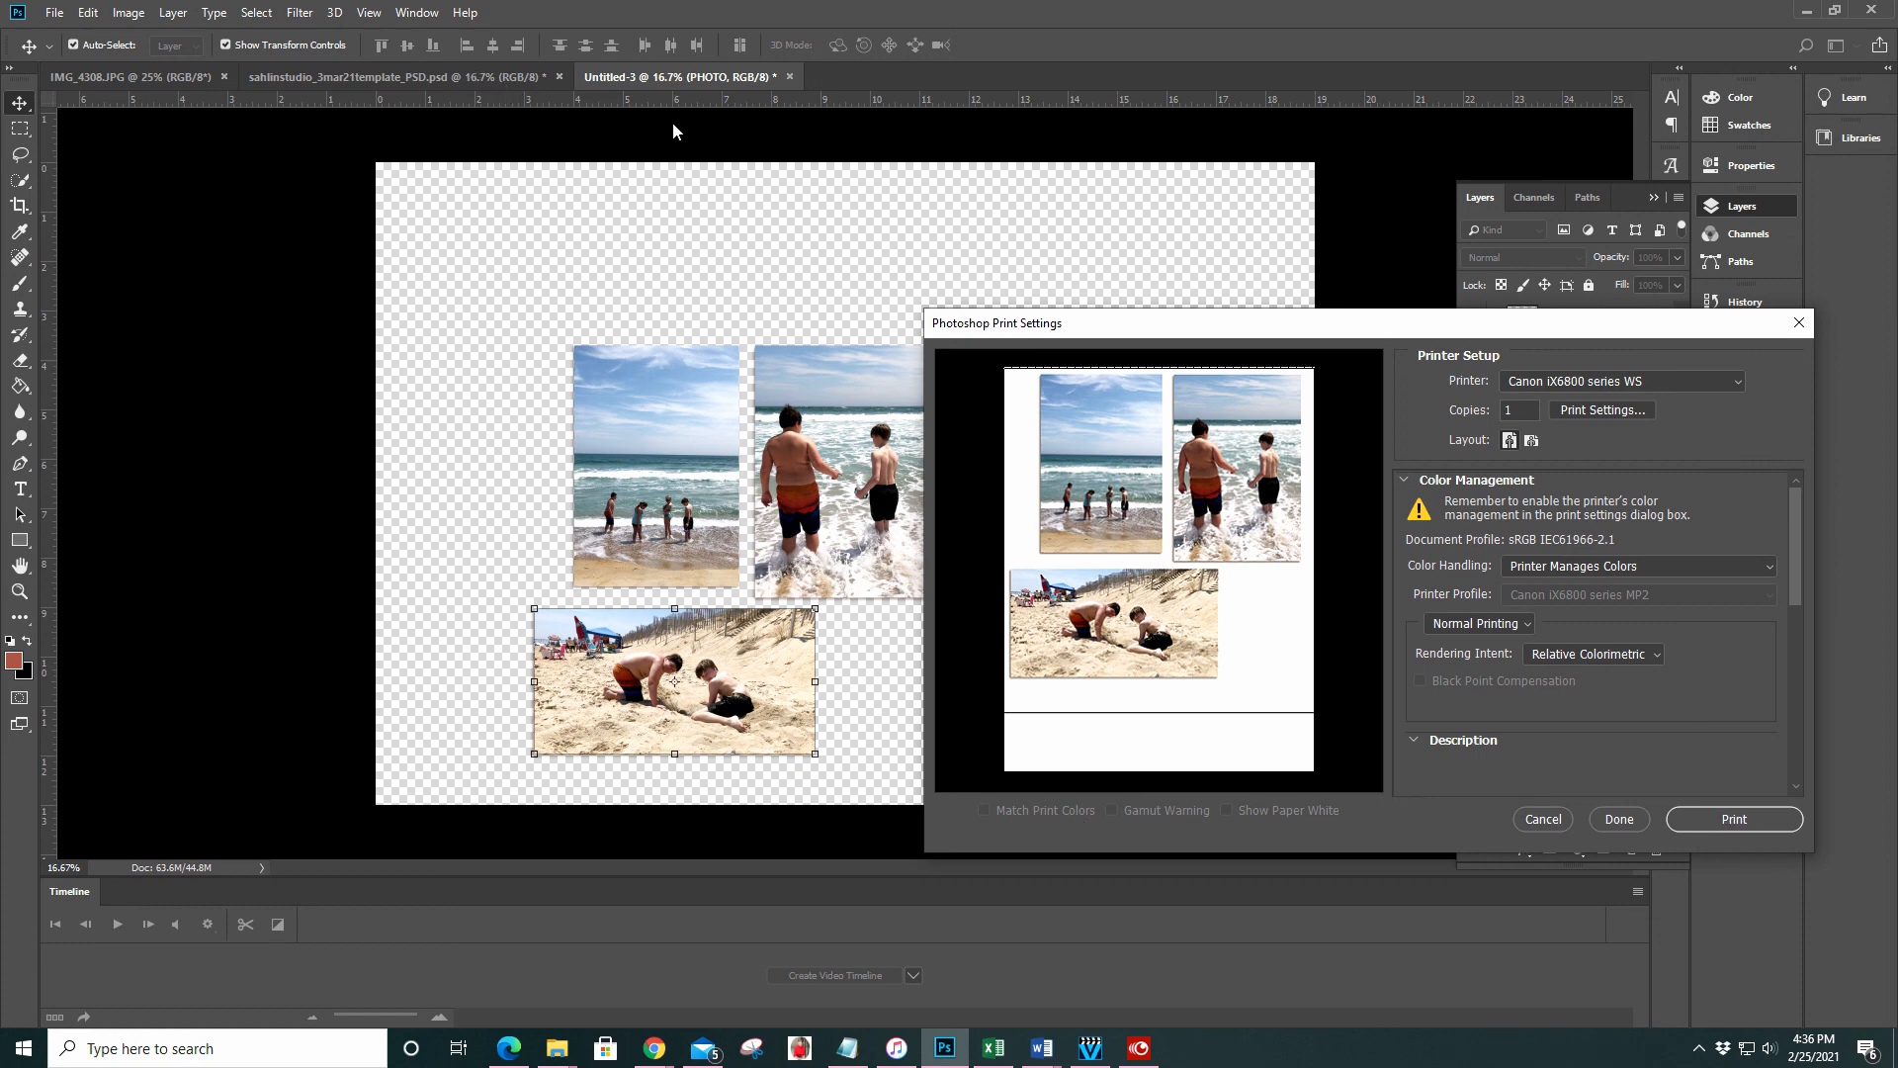
left_click(1543, 818)
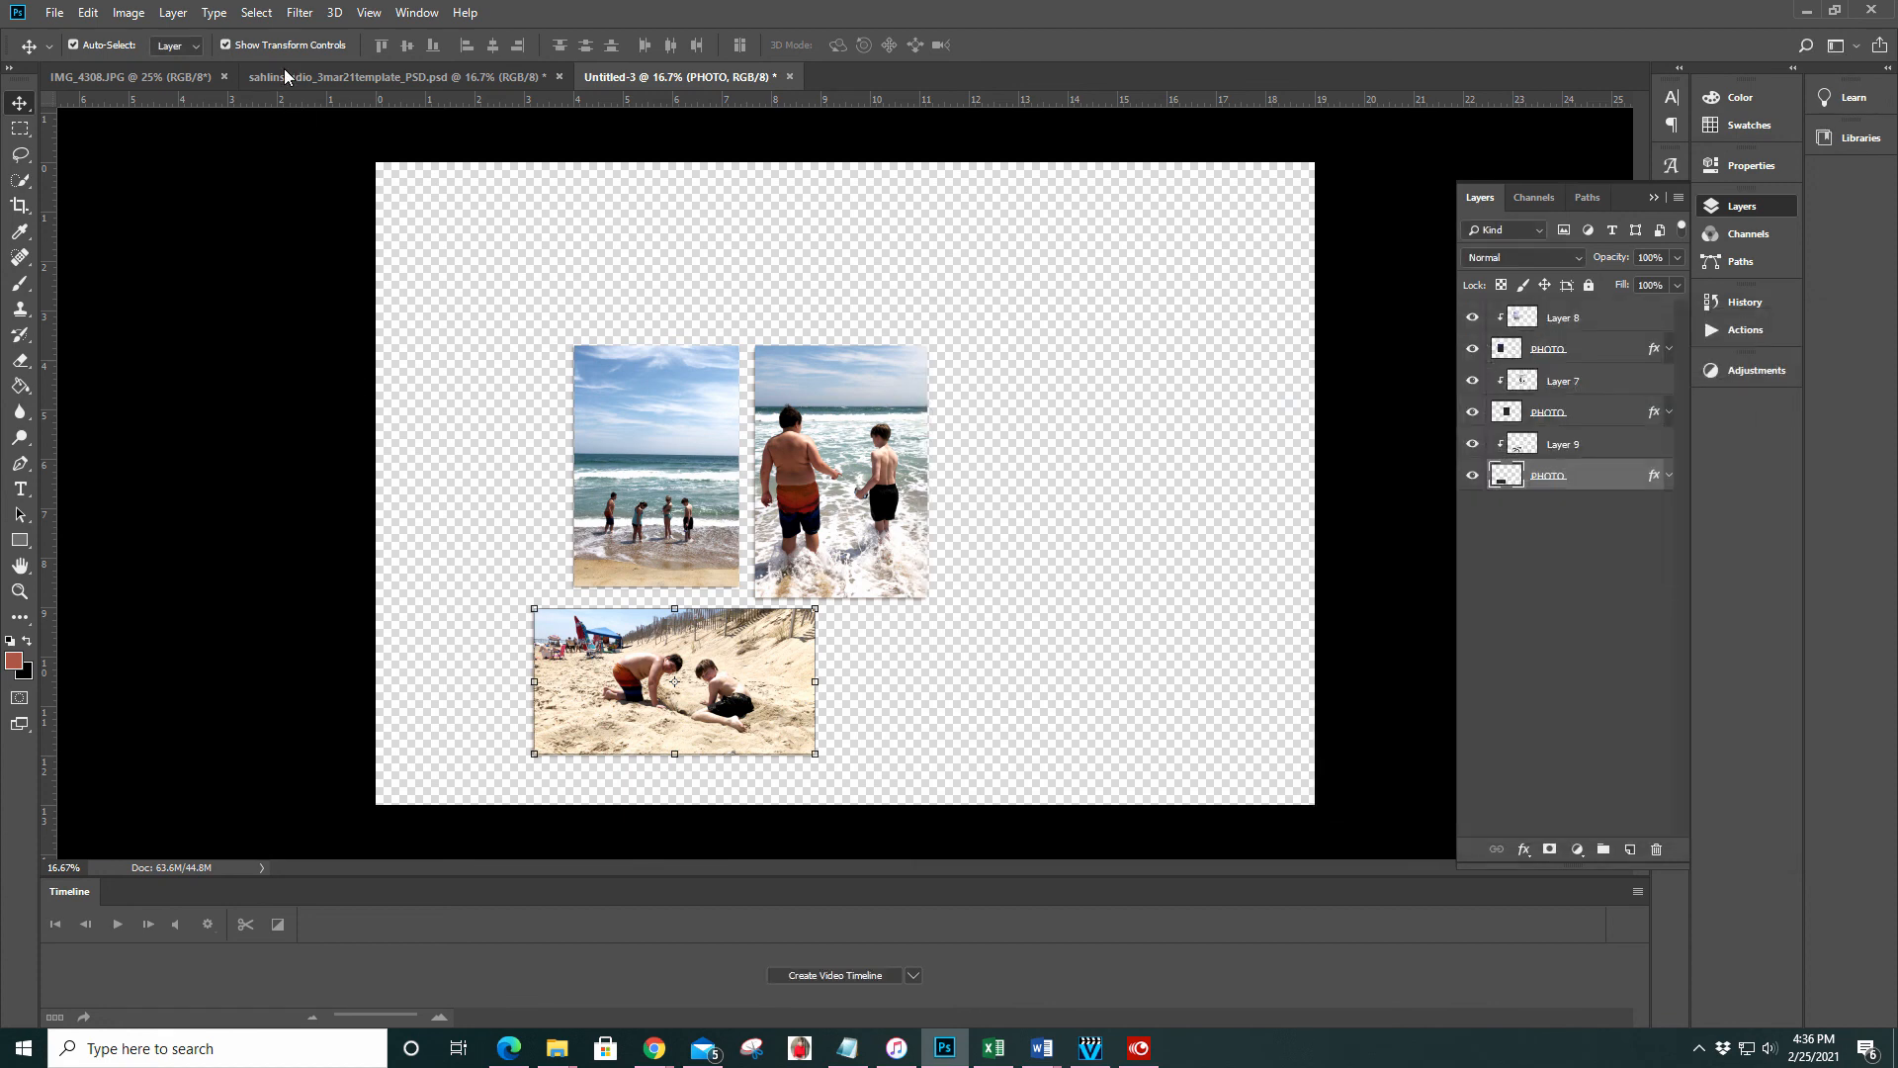
Look over the template document and the finished scrapbook page in IMG_4308.JPG
left_click(317, 80)
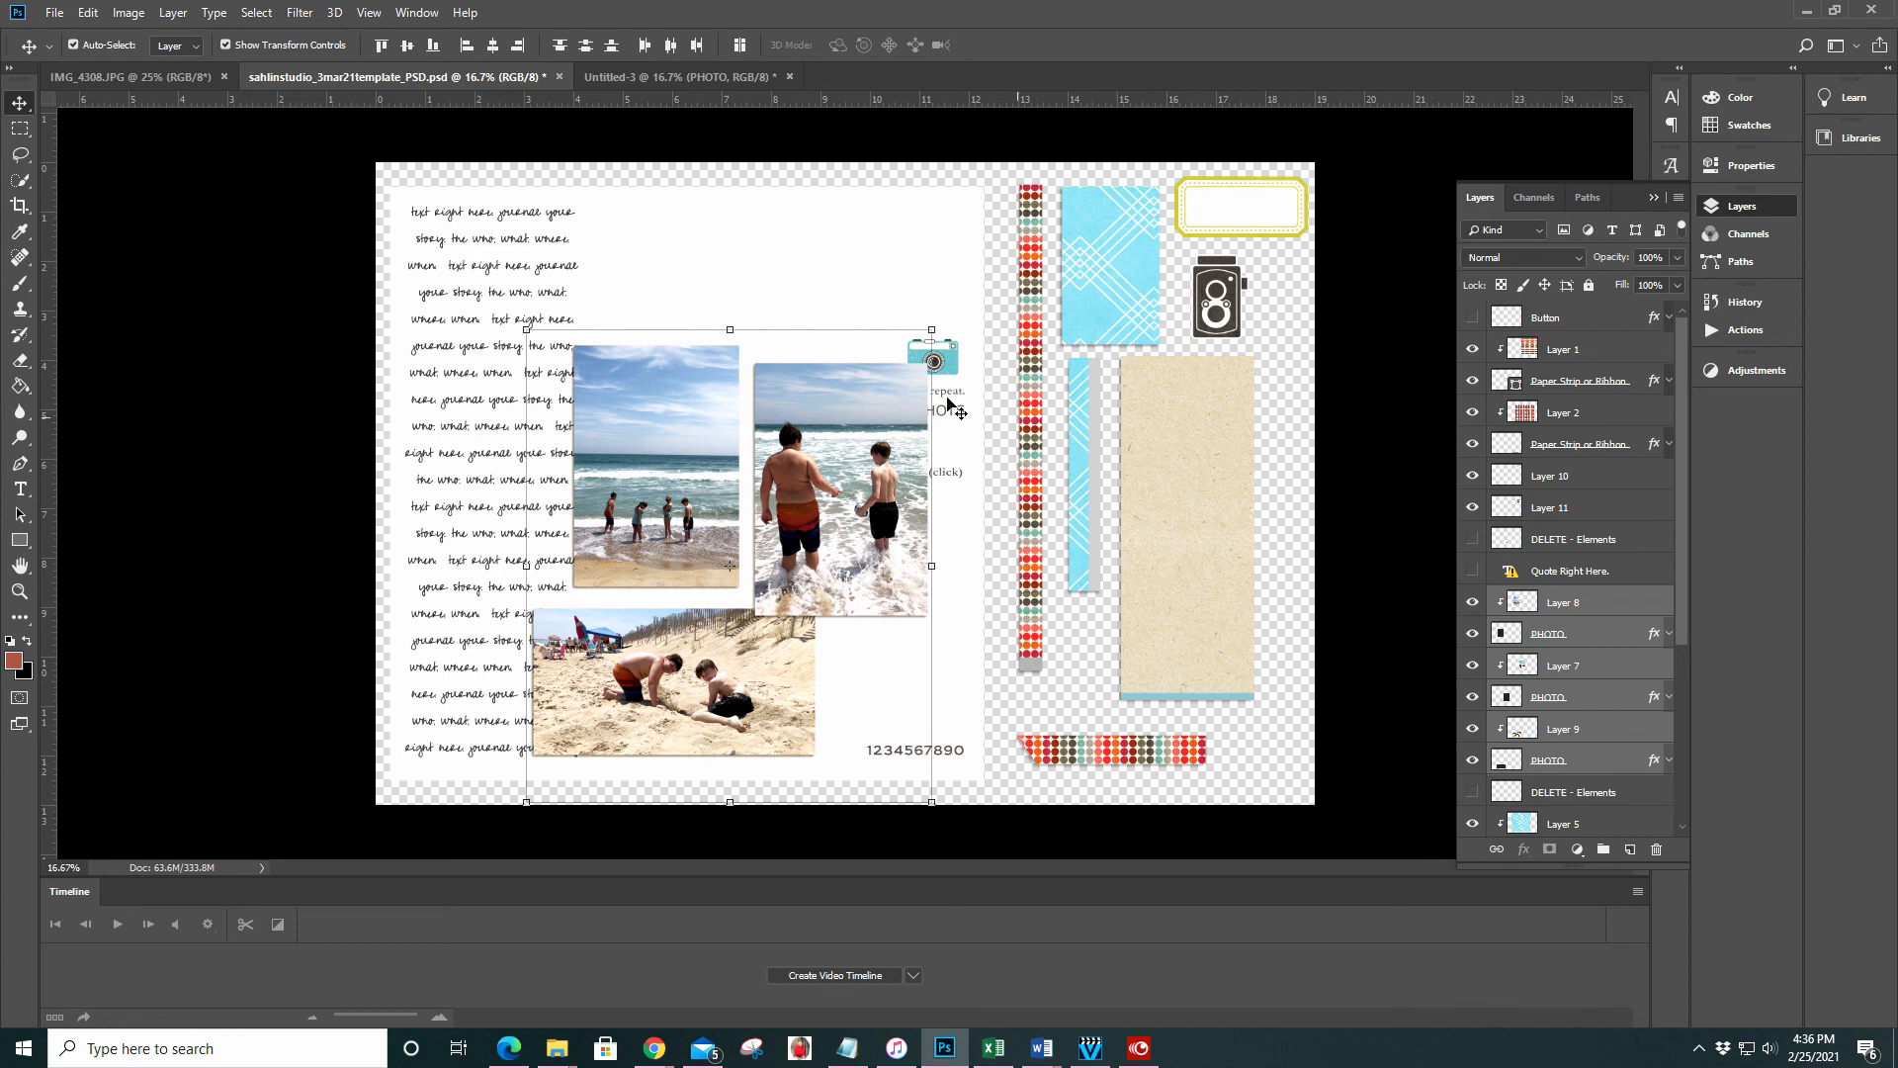
left_click(128, 75)
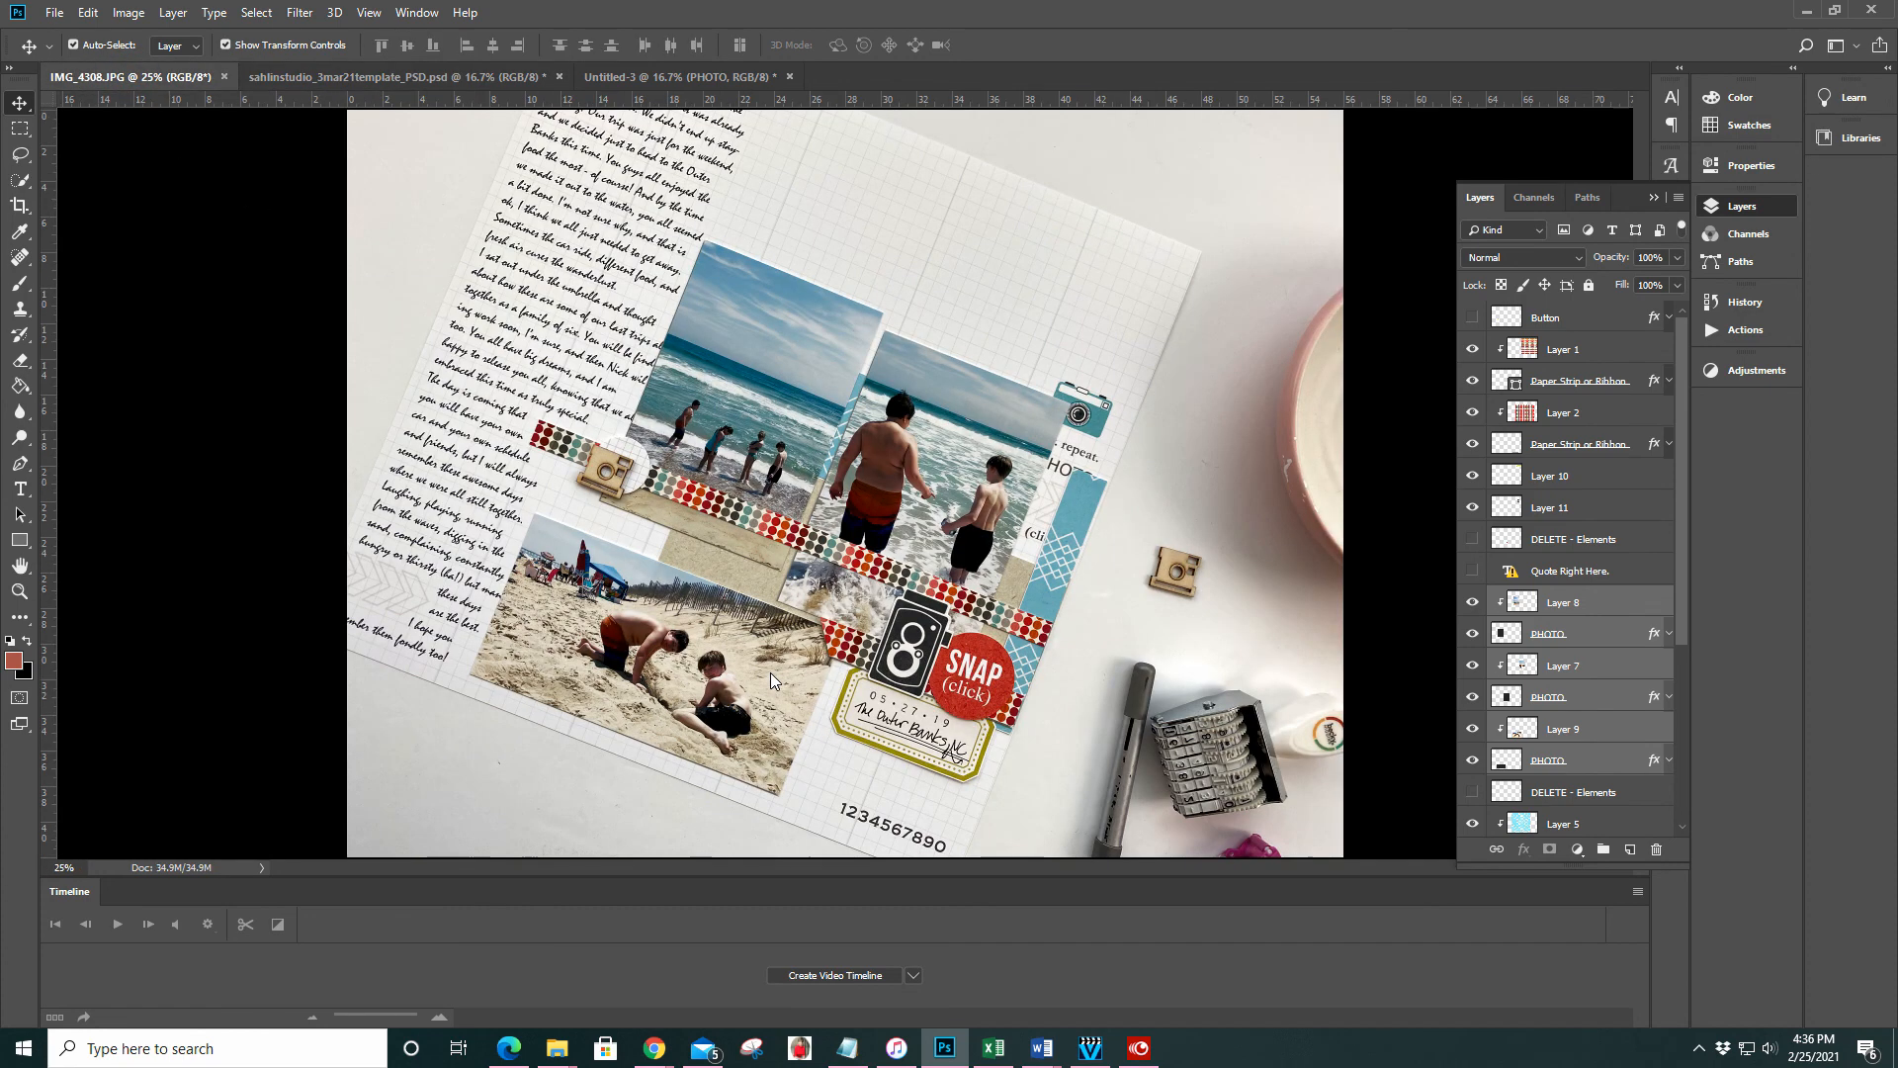